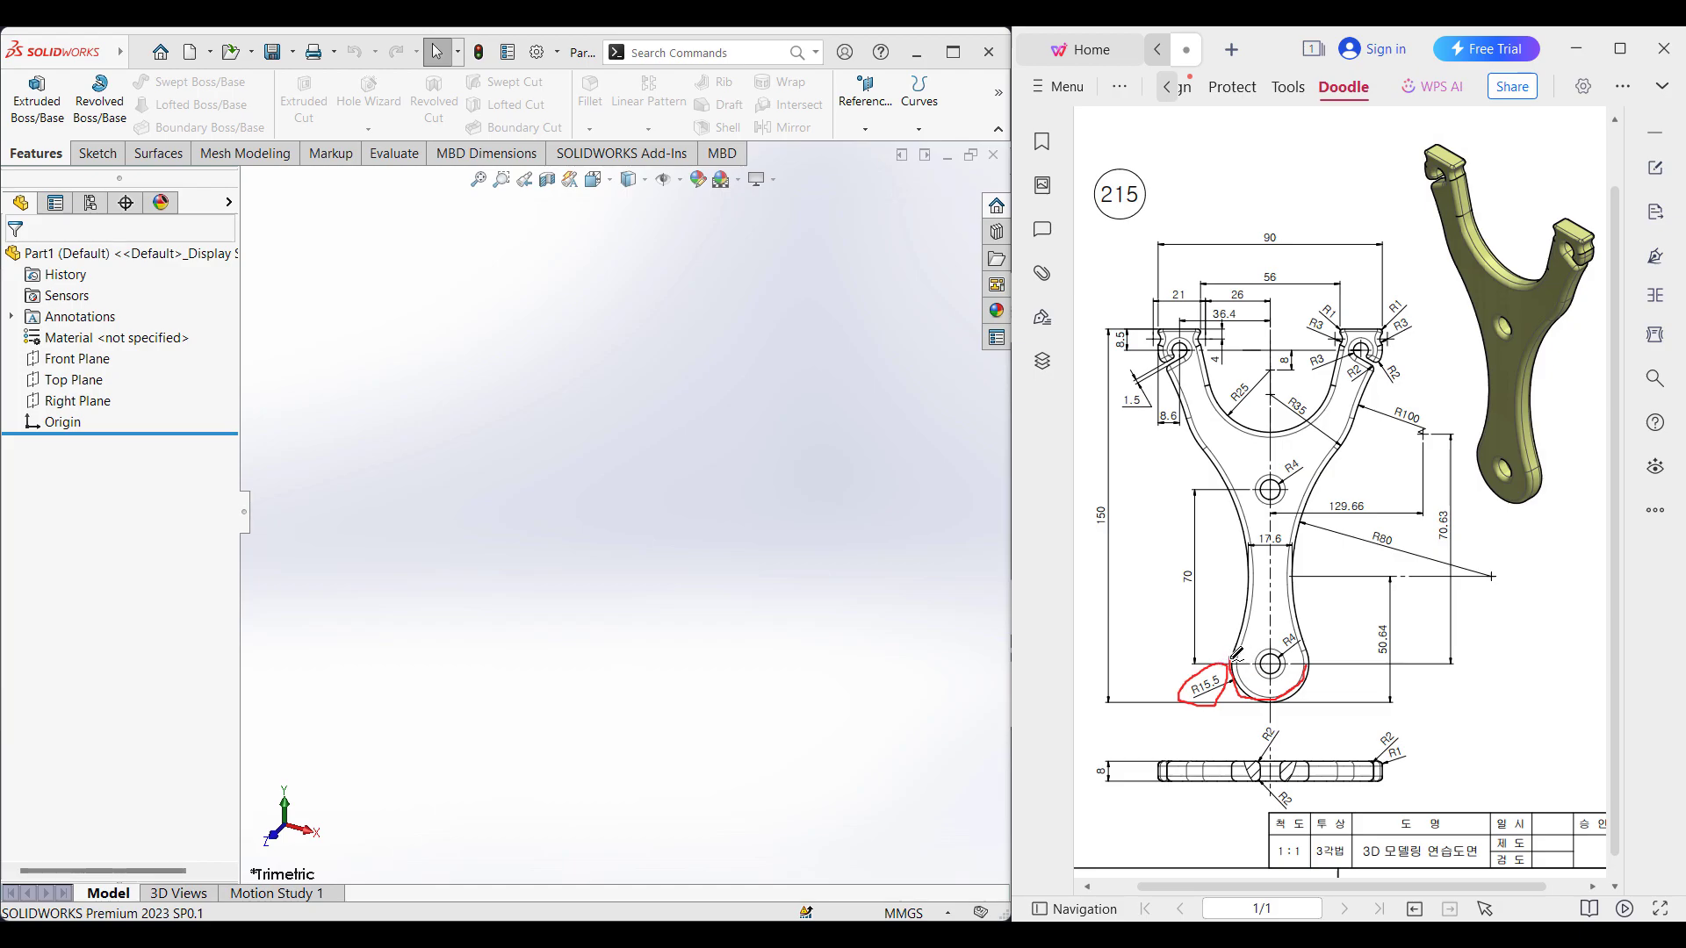
- Mark up the lower handle on the reference drawing: trace its outline and circle the R15.5, R80, 17.6 and 50.64 dimensions
left_click_drag(1284, 634, 1312, 666)
mouse_move(1325, 468)
left_mouse_down()
mouse_move(1291, 569)
mouse_move(1309, 669)
left_mouse_up()
mouse_move(1380, 522)
left_mouse_down()
mouse_move(1363, 548)
mouse_move(1403, 552)
mouse_move(1382, 524)
left_mouse_up()
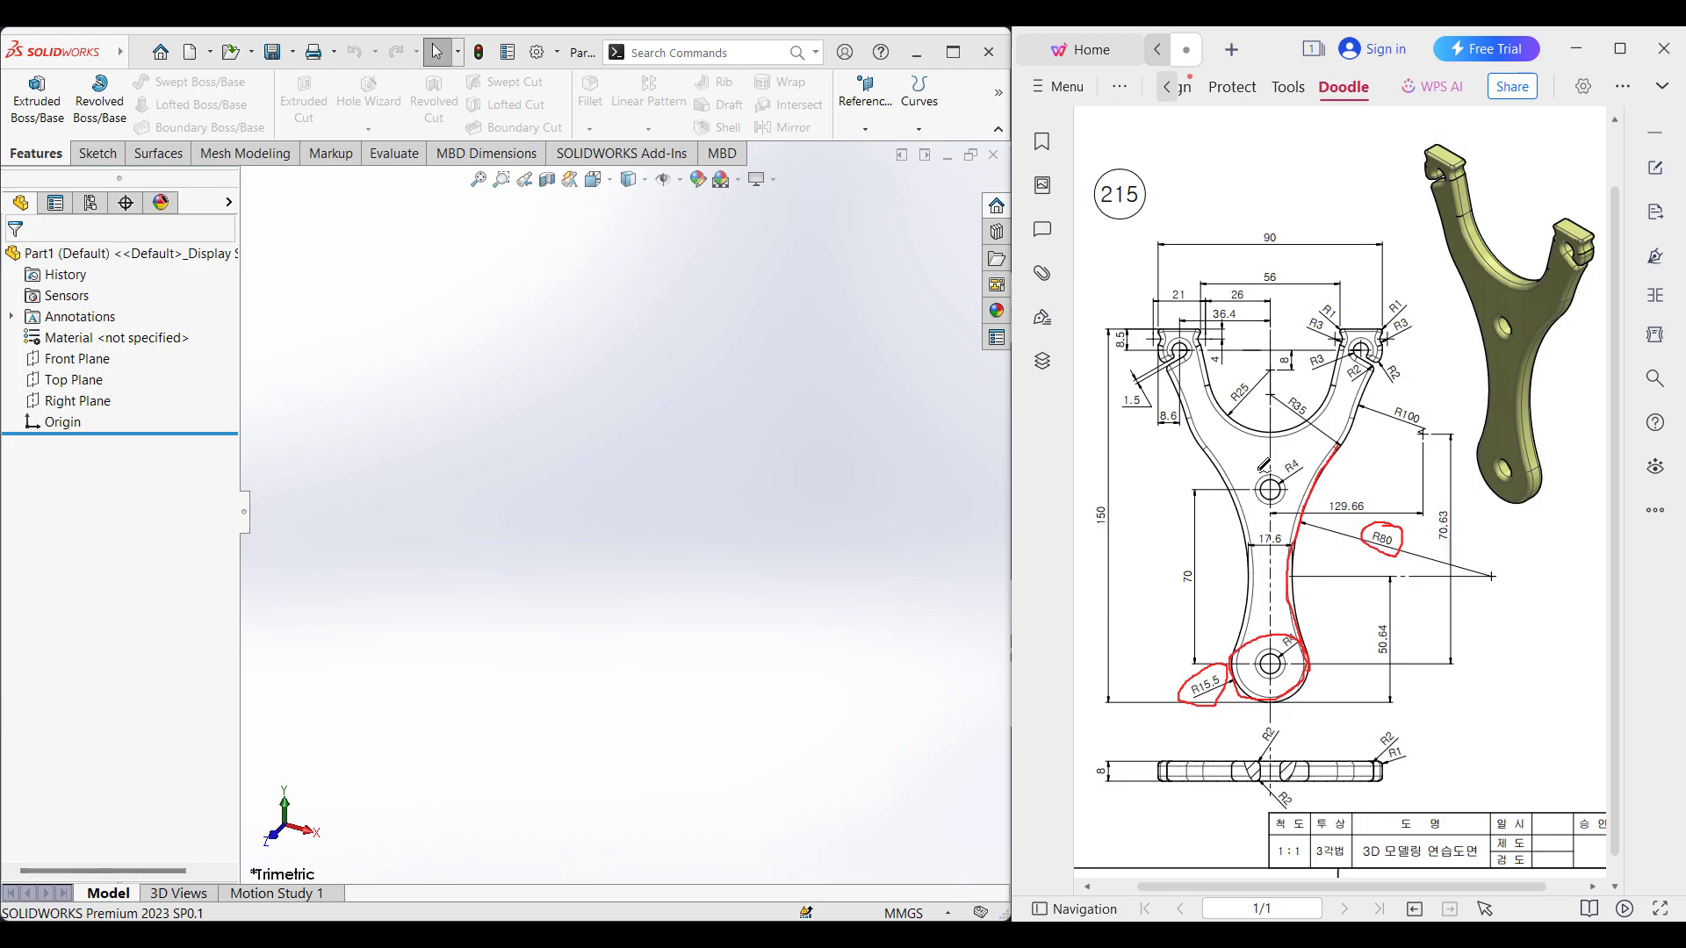
left_click_drag(1276, 510, 1275, 669)
mouse_move(1356, 573)
left_mouse_down()
mouse_move(1366, 593)
mouse_move(1366, 571)
mouse_move(1384, 575)
mouse_move(1294, 578)
left_mouse_up()
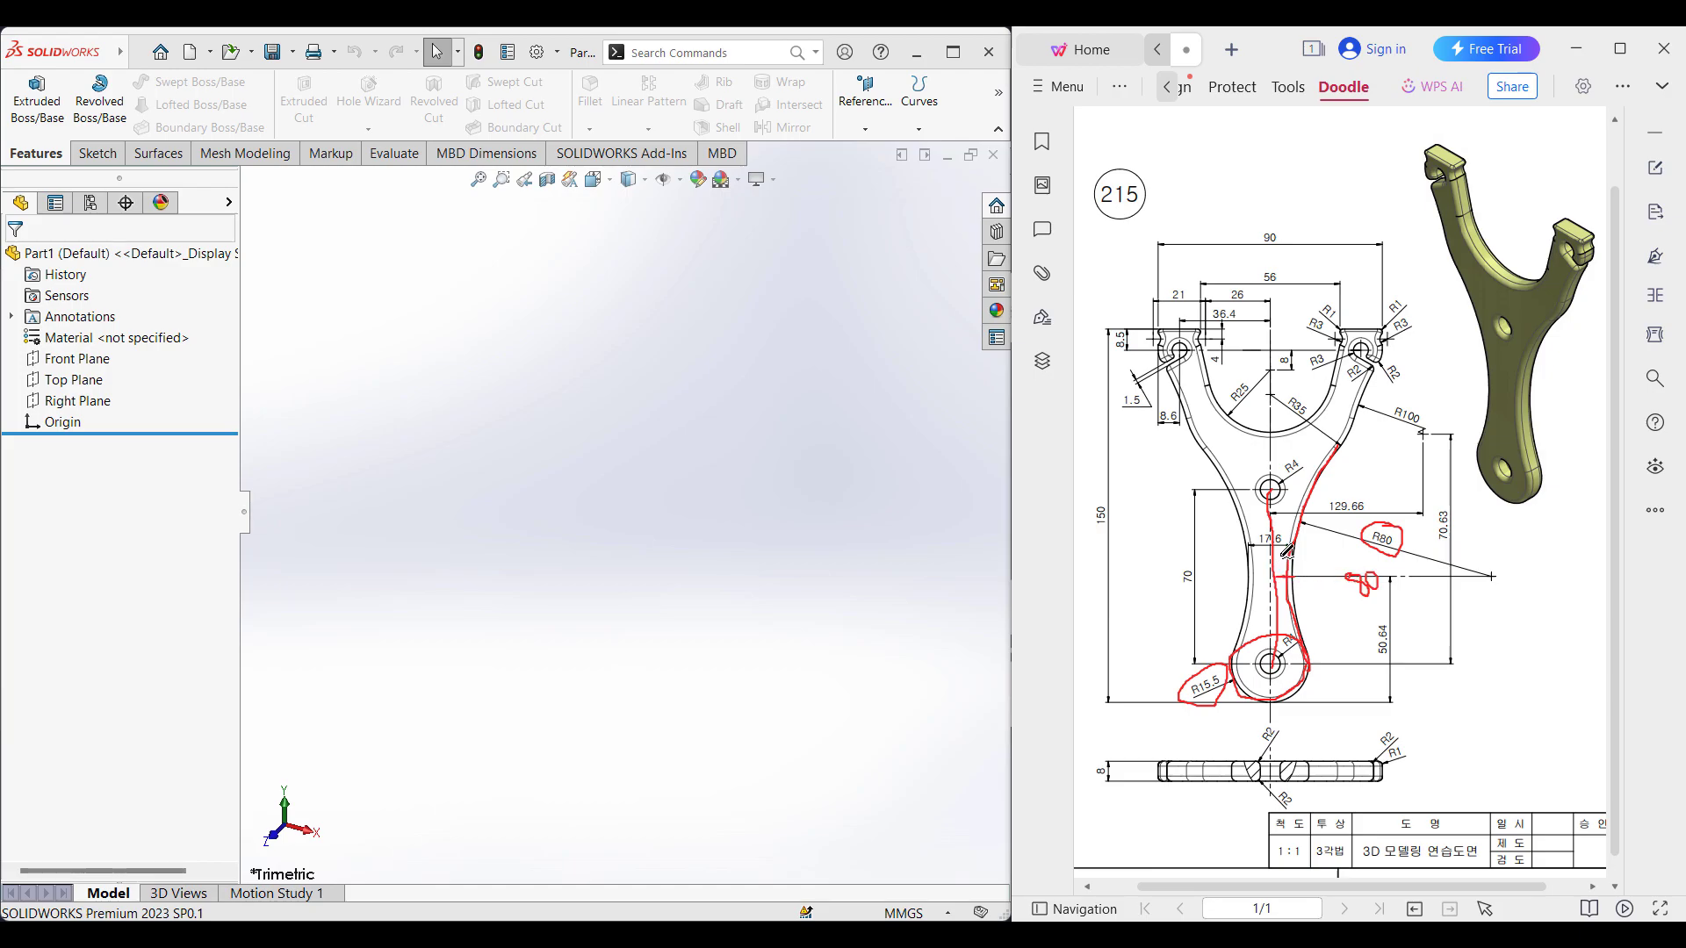
mouse_move(1291, 524)
left_mouse_down()
mouse_move(1258, 526)
mouse_move(1282, 552)
mouse_move(1295, 520)
left_mouse_up()
mouse_move(1377, 577)
left_mouse_down()
mouse_move(1414, 574)
mouse_move(1366, 654)
mouse_move(1419, 623)
mouse_move(1396, 602)
left_mouse_up()
mouse_move(1227, 669)
left_mouse_down()
mouse_move(1178, 692)
mouse_move(1236, 667)
left_mouse_up()
left_click_drag(1336, 581, 1338, 650)
left_click_drag(1346, 606, 1346, 672)
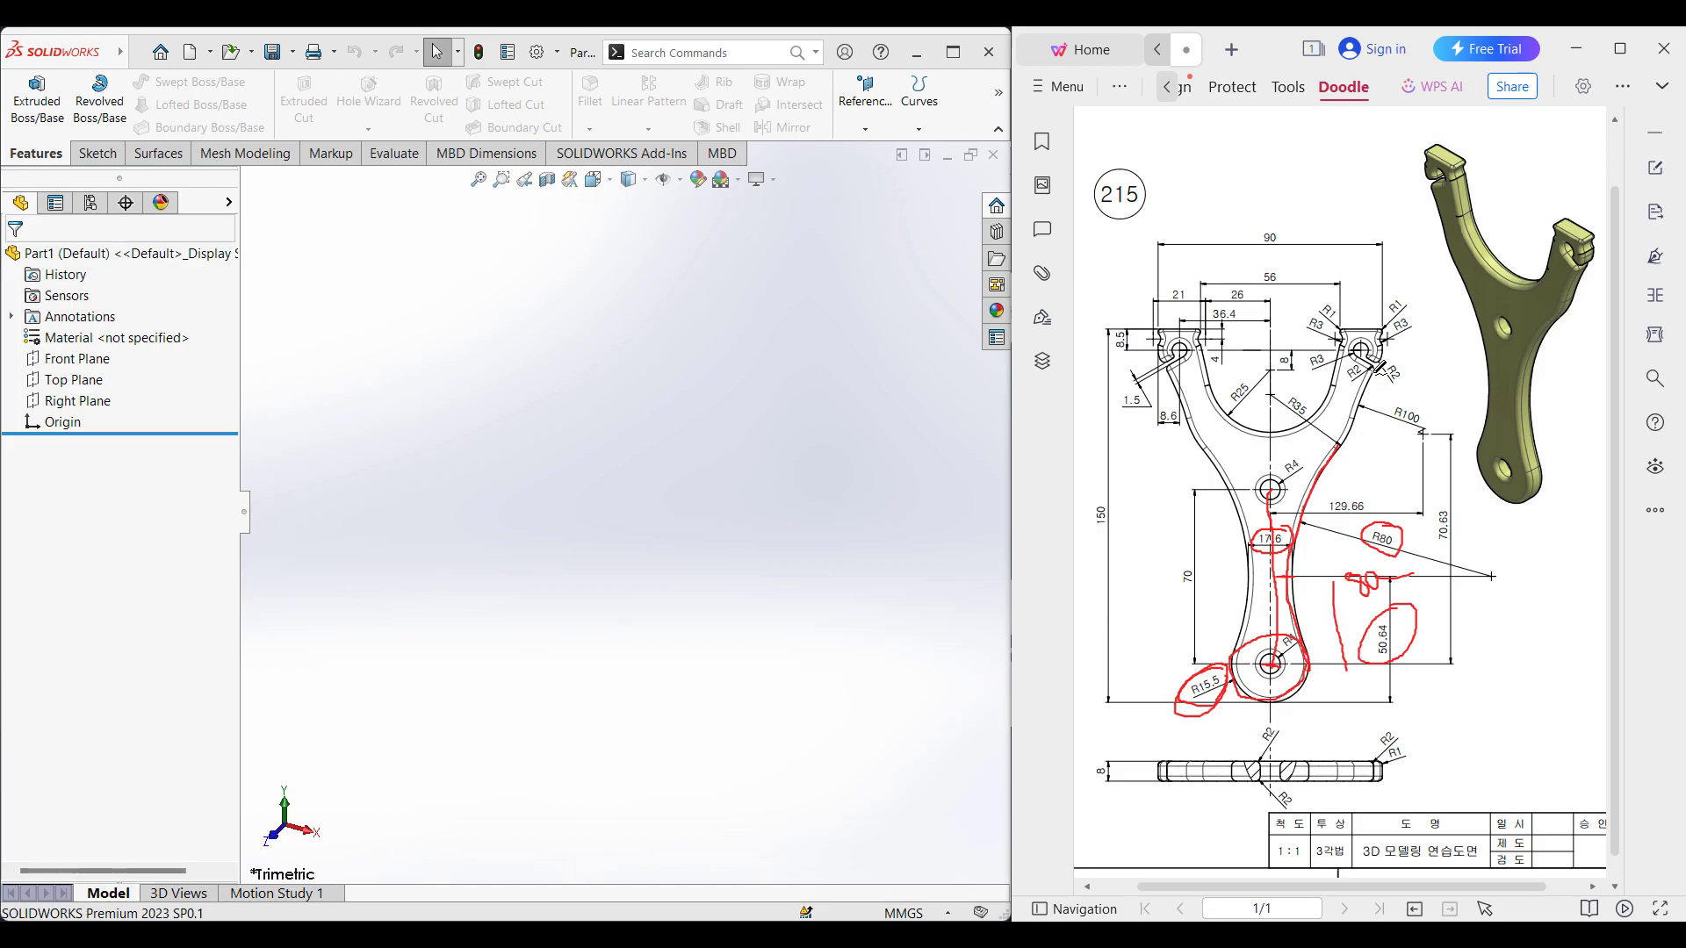
- Mark up the upper arm on the reference drawing: trace its arcs and circle the R100, 129.66, 70.63 and R35 dimensions
left_click_drag(1375, 369, 1361, 411)
mouse_move(1420, 401)
left_mouse_down()
mouse_move(1391, 409)
mouse_move(1421, 429)
mouse_move(1431, 400)
mouse_move(1413, 400)
left_mouse_up()
left_click_drag(1250, 661, 1387, 657)
mouse_move(1450, 496)
left_mouse_down()
mouse_move(1432, 536)
mouse_move(1466, 527)
mouse_move(1456, 497)
left_mouse_up()
left_click_drag(1270, 492, 1269, 526)
mouse_move(1362, 485)
left_mouse_down()
mouse_move(1322, 523)
mouse_move(1372, 521)
mouse_move(1380, 487)
left_mouse_up()
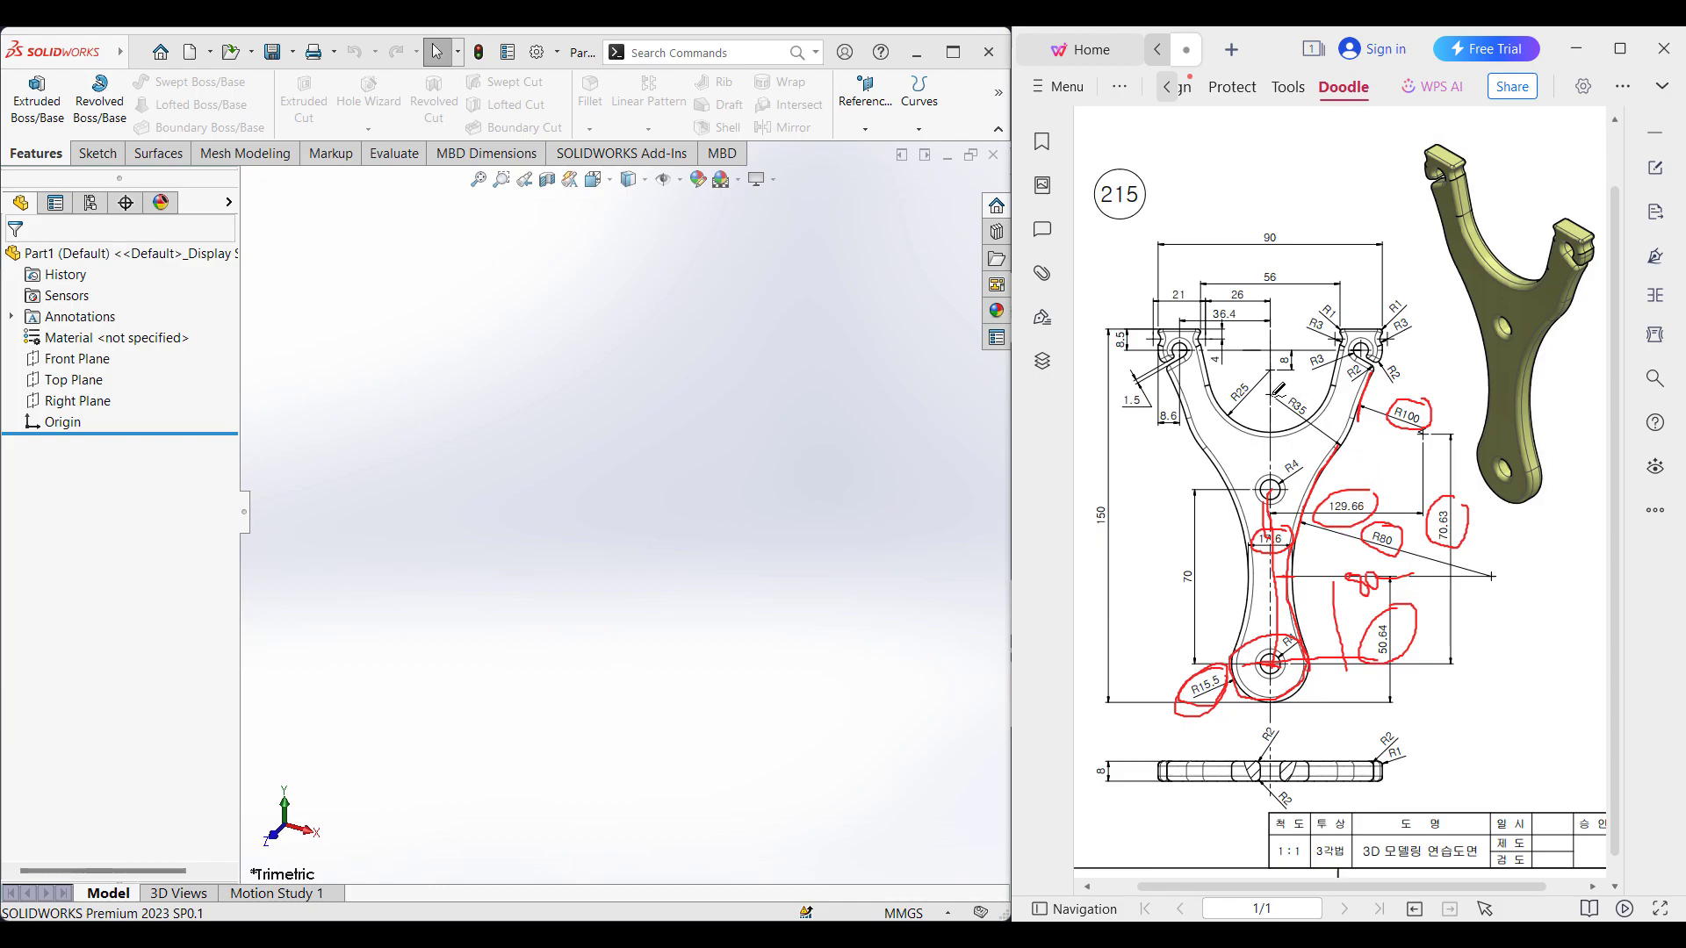
left_click_drag(1271, 483, 1270, 303)
mouse_move(1351, 396)
left_mouse_down()
mouse_move(1345, 441)
mouse_move(1310, 472)
mouse_move(1222, 473)
mouse_move(1194, 439)
left_mouse_up()
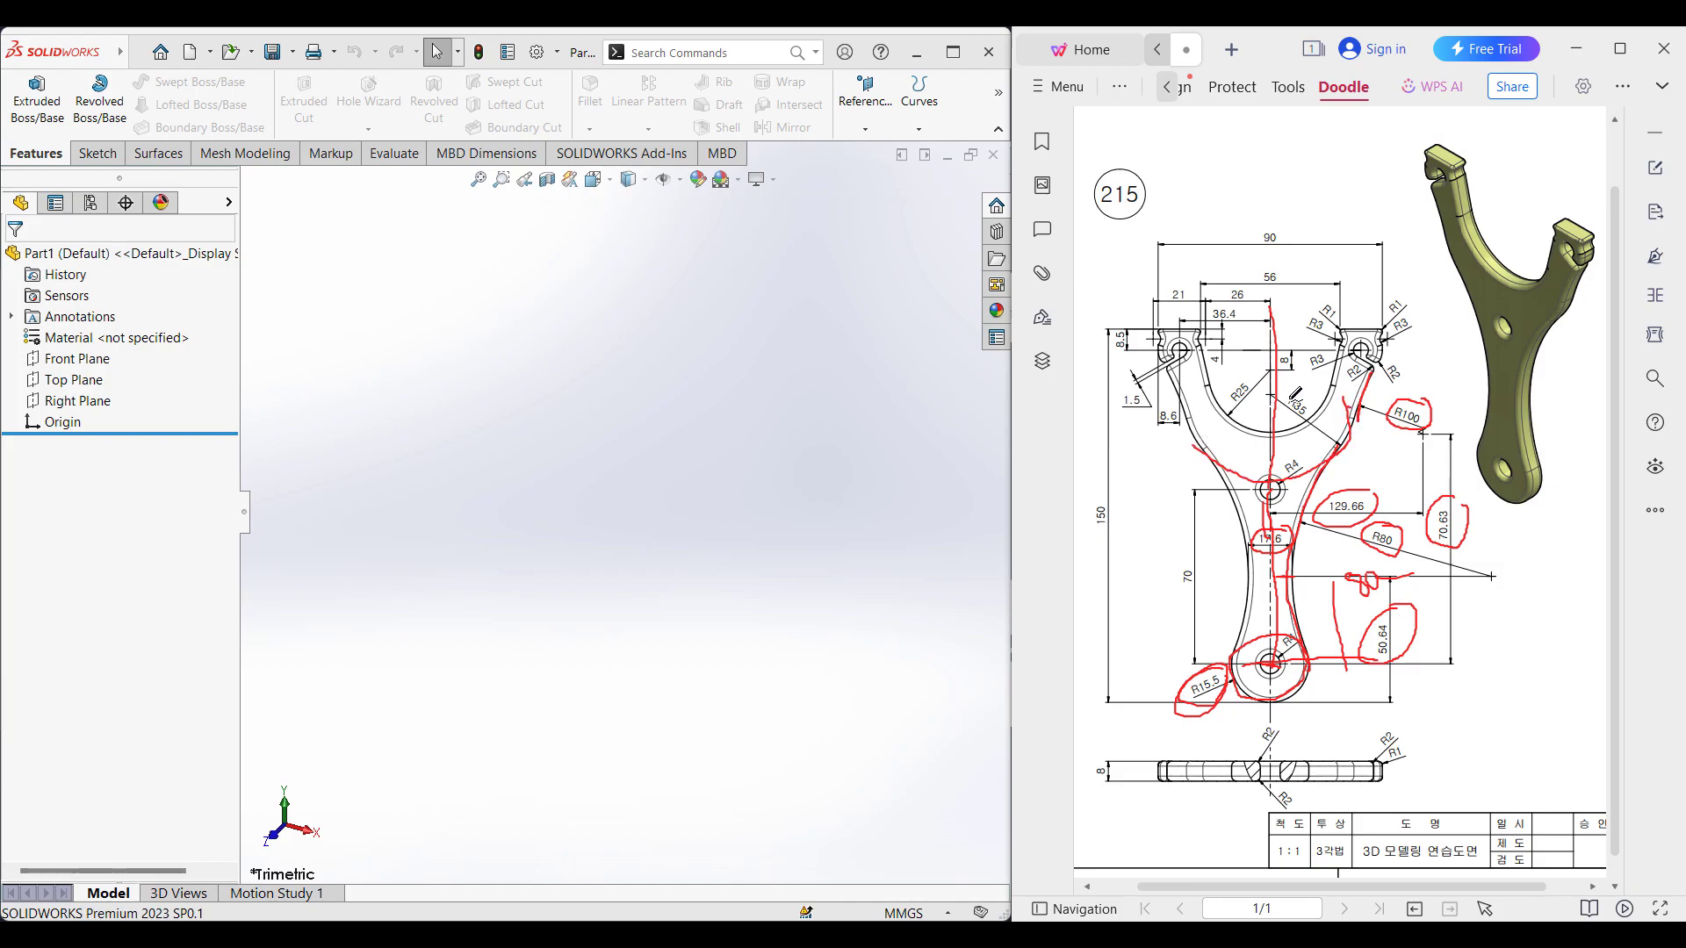
mouse_move(1309, 383)
left_mouse_down()
mouse_move(1280, 411)
mouse_move(1324, 405)
mouse_move(1317, 391)
left_mouse_up()
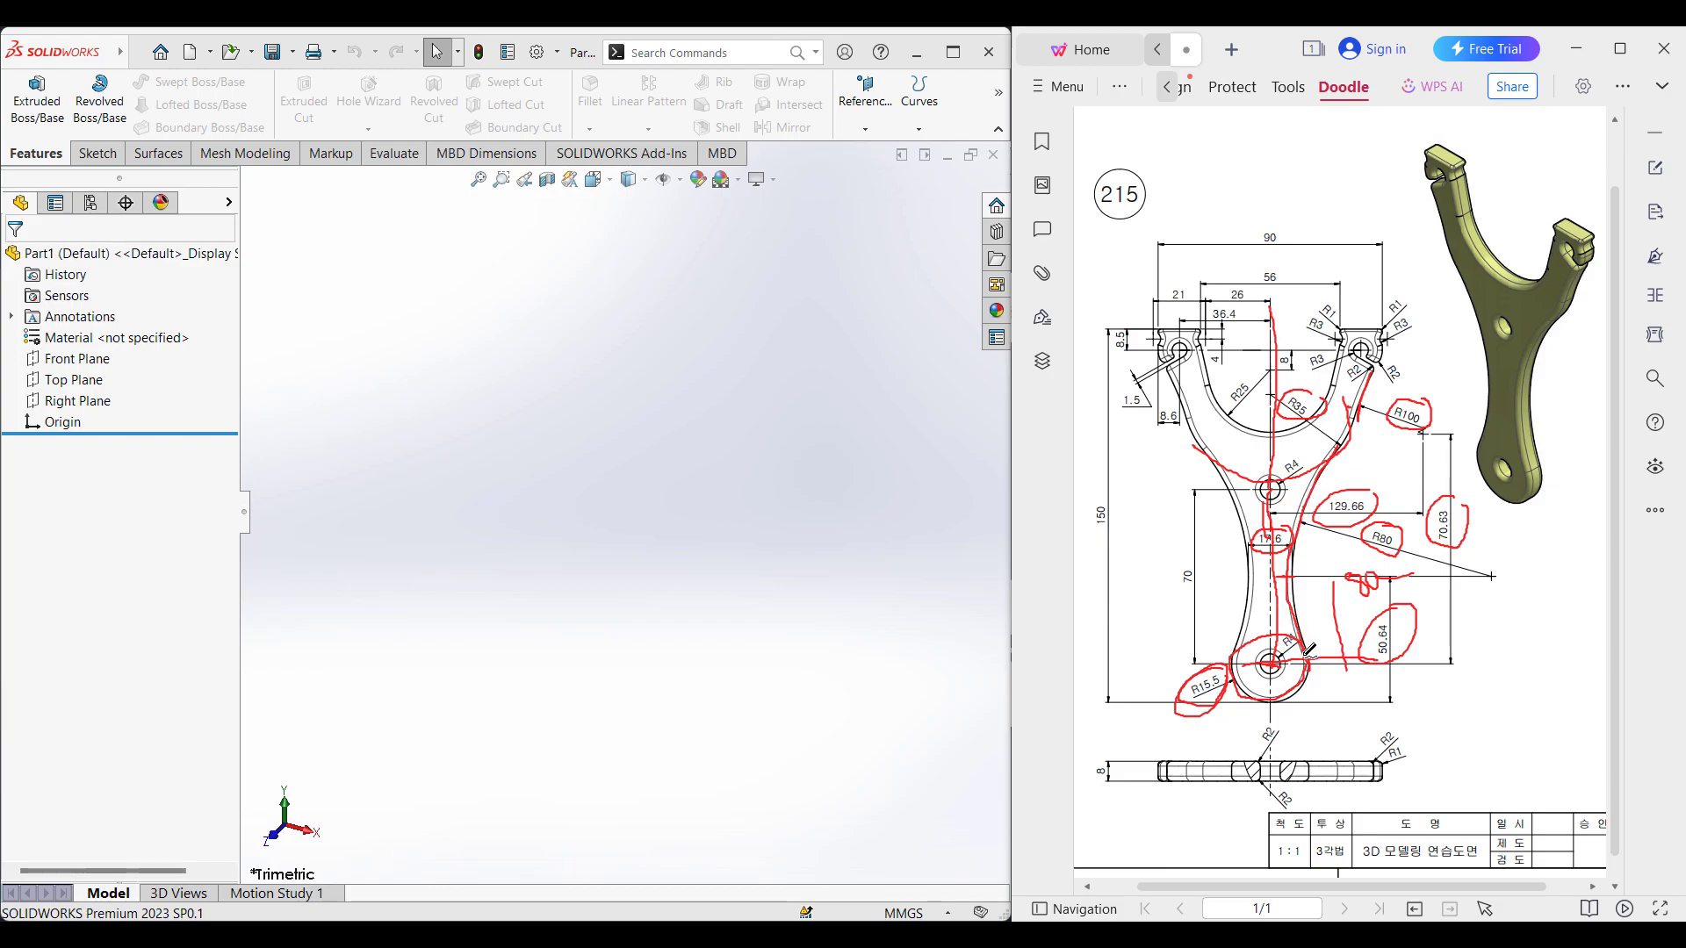
left_click_drag(1298, 554, 1365, 406)
- Undo all the pen marks on the reference drawing
key("ctrl+z")
key("ctrl+z")
key("ctrl+z")
key("ctrl+z")
key("ctrl+z")
key("ctrl+z")
key("ctrl+z")
key("ctrl+z")
key("ctrl+z")
key("ctrl+z")
key("ctrl+z")
key("ctrl+z")
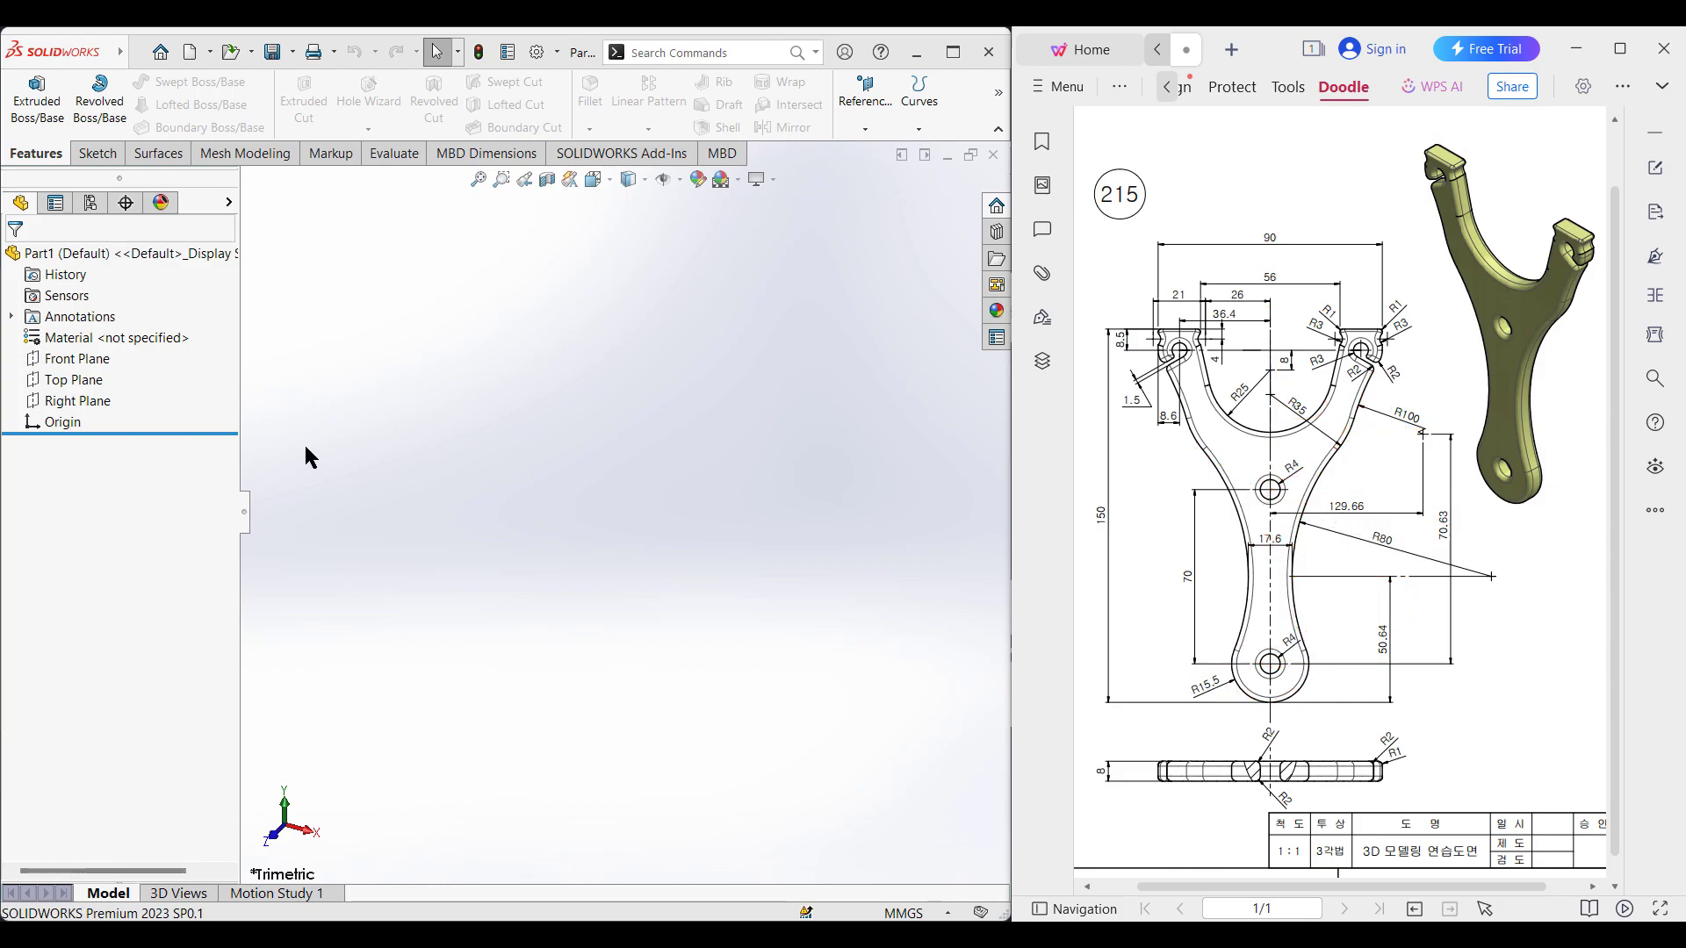
- In SOLIDWORKS, start a sketch on the Front Plane and draw a circle of diameter 15.5*2 mm centred on the origin
left_click(69, 362)
right_click(73, 369)
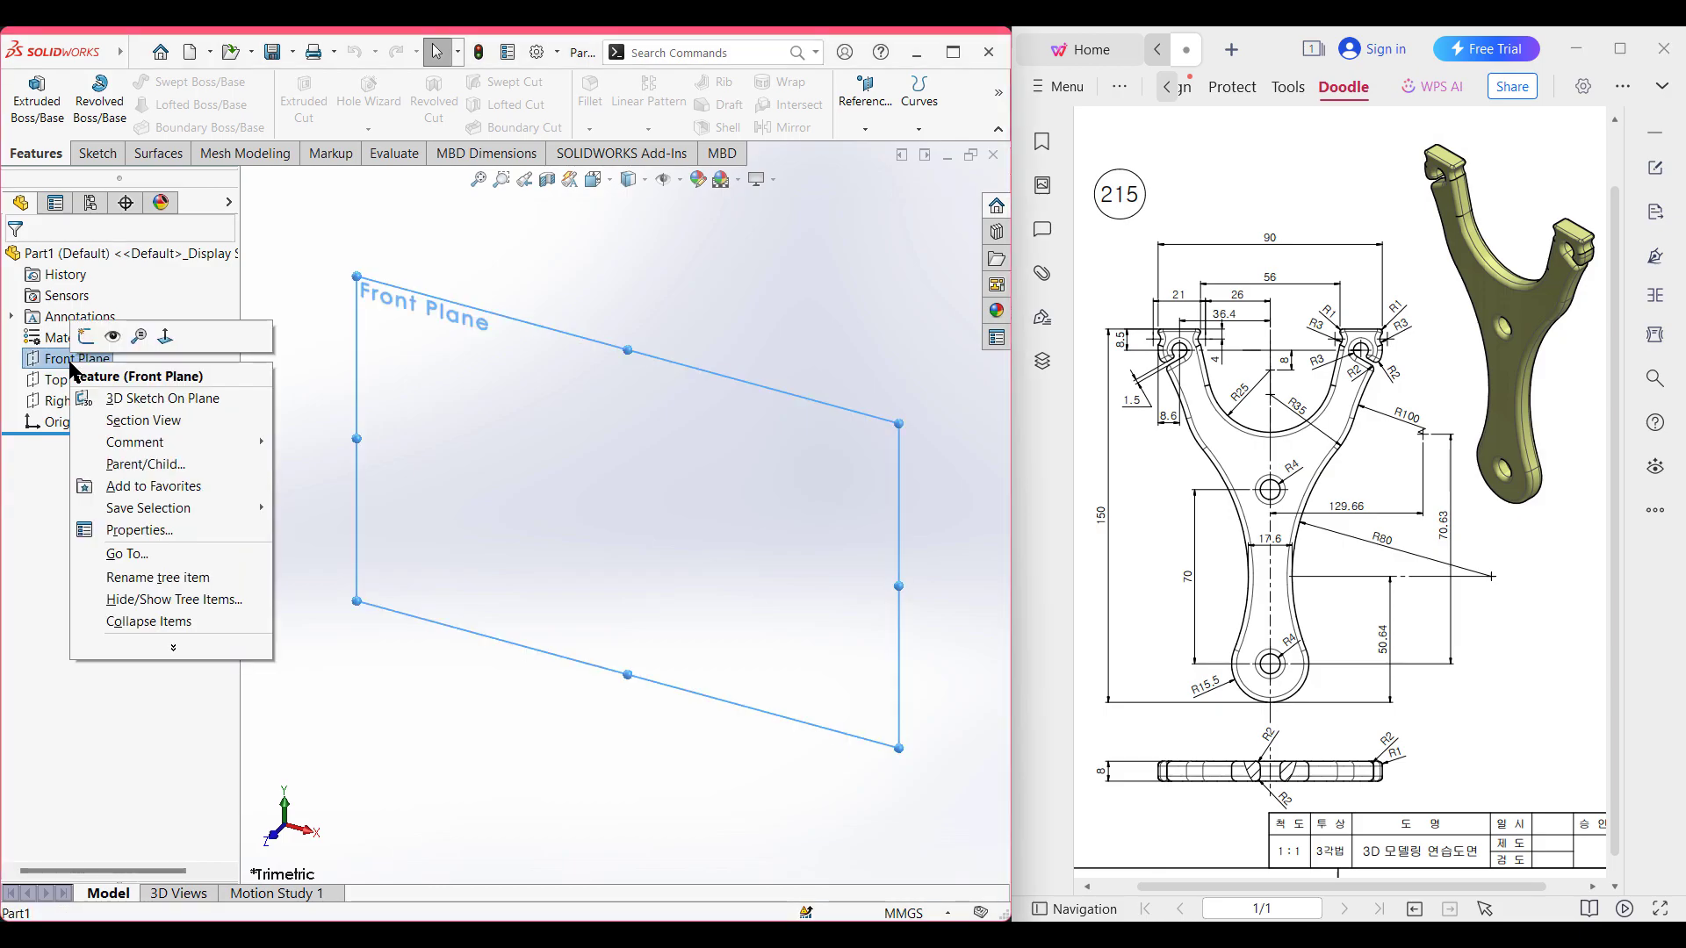
left_click(87, 336)
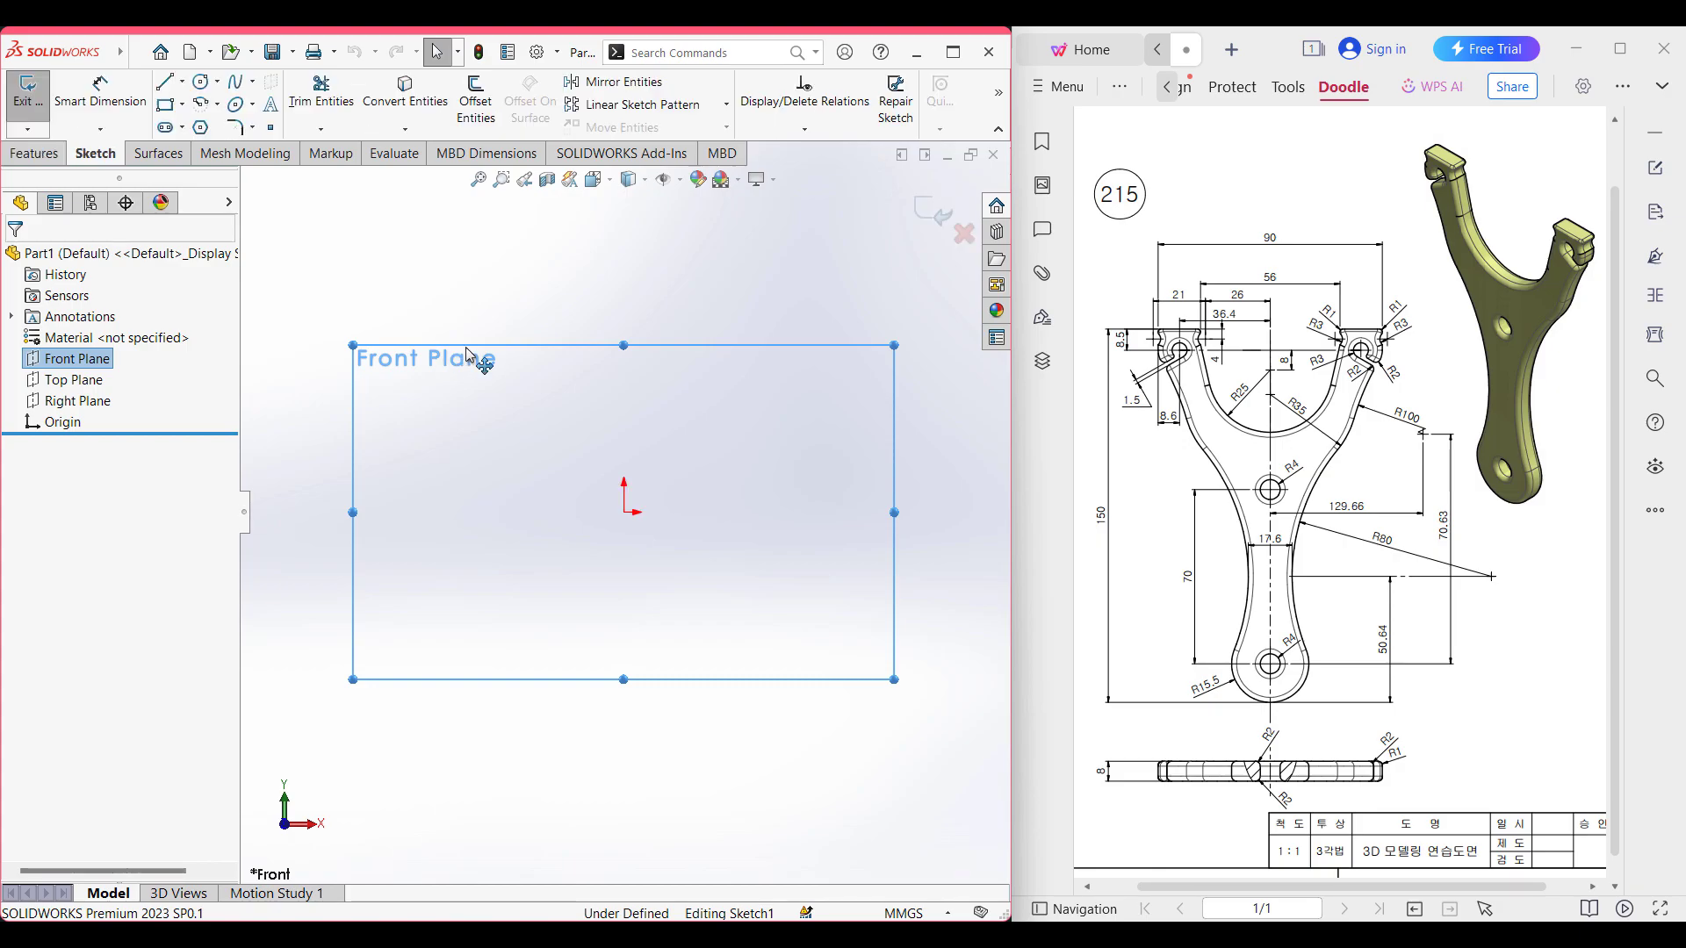
left_click(201, 81)
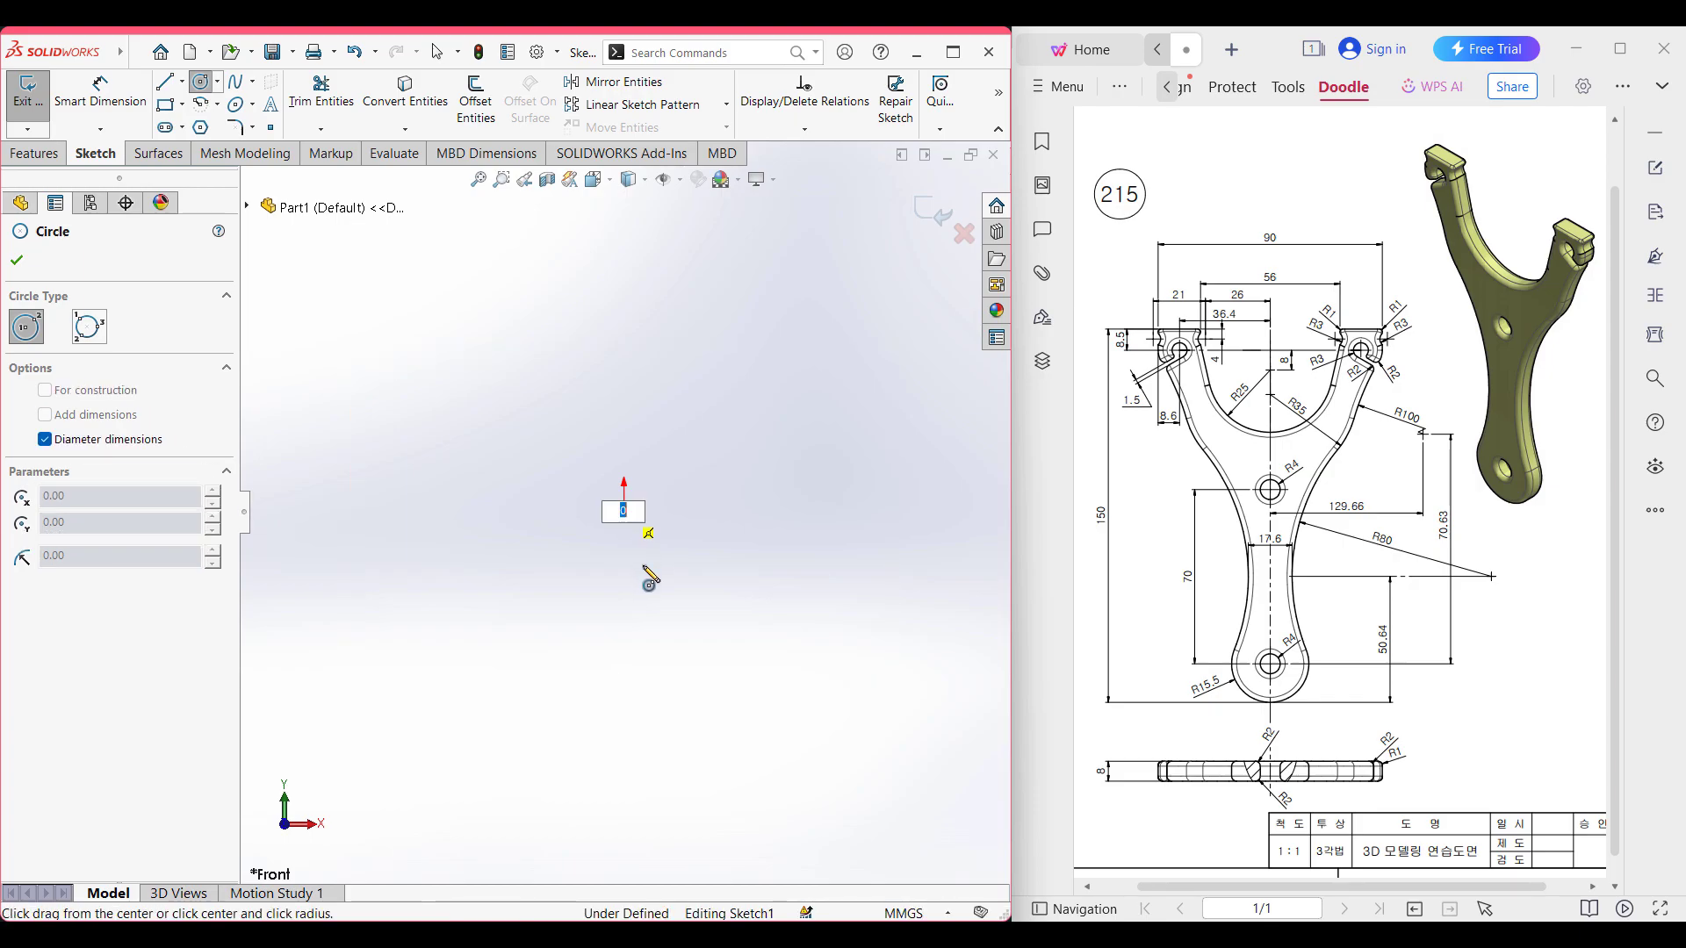
left_click(645, 569)
type("1")
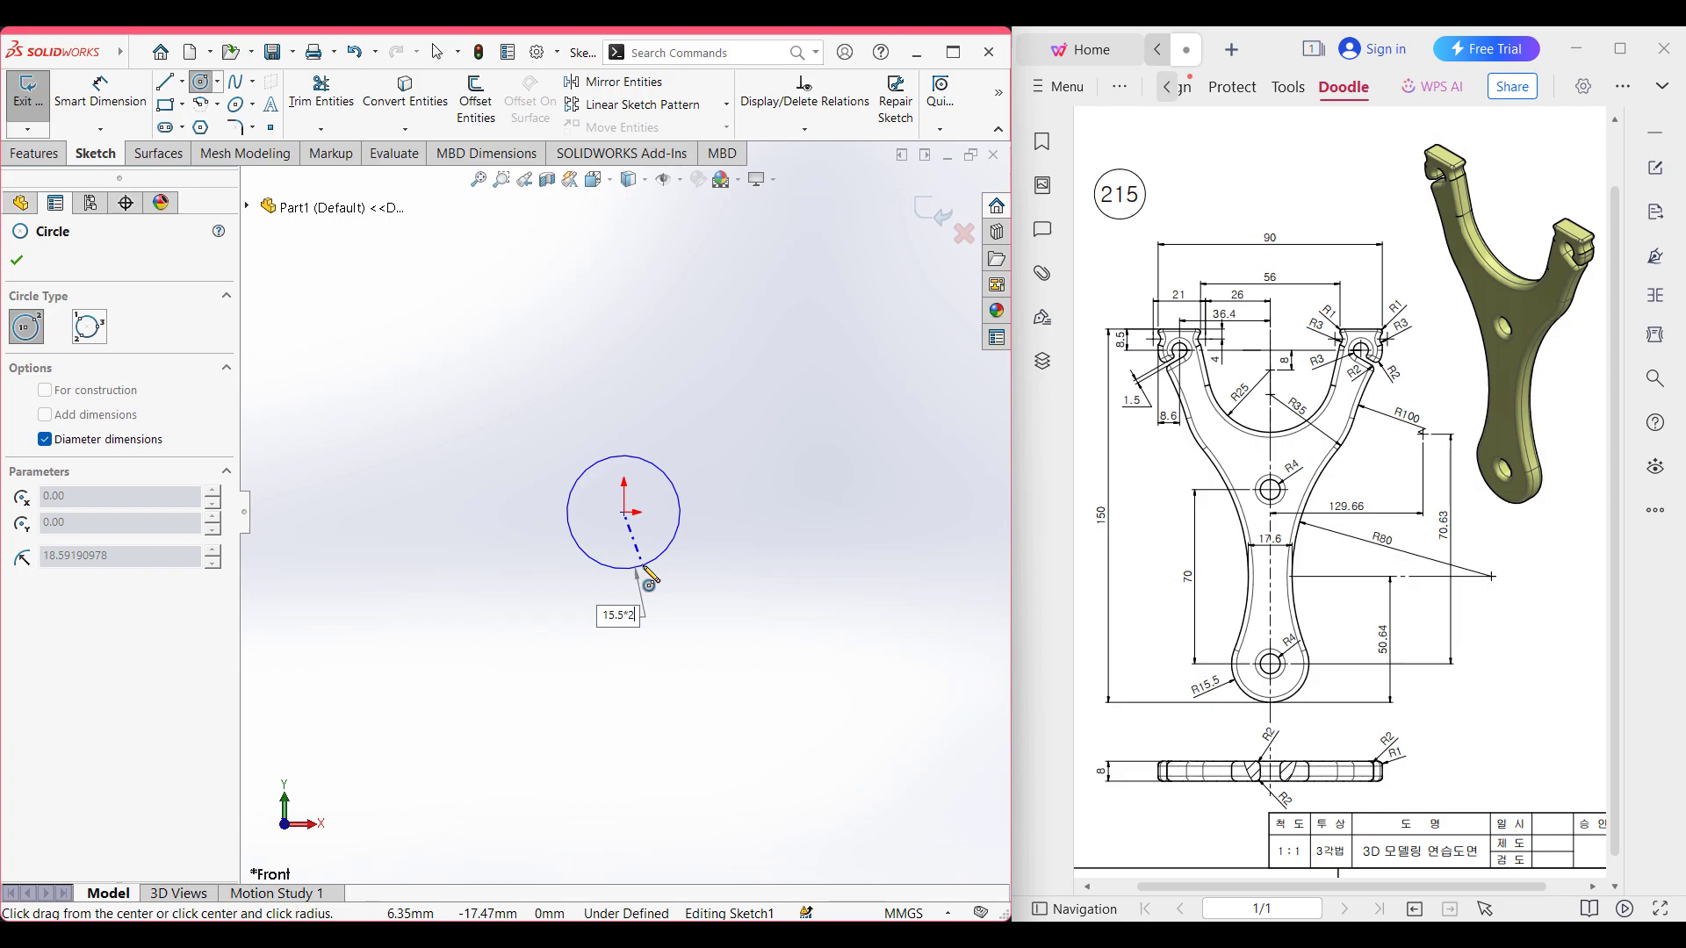
type("5.5*2")
key("Return")
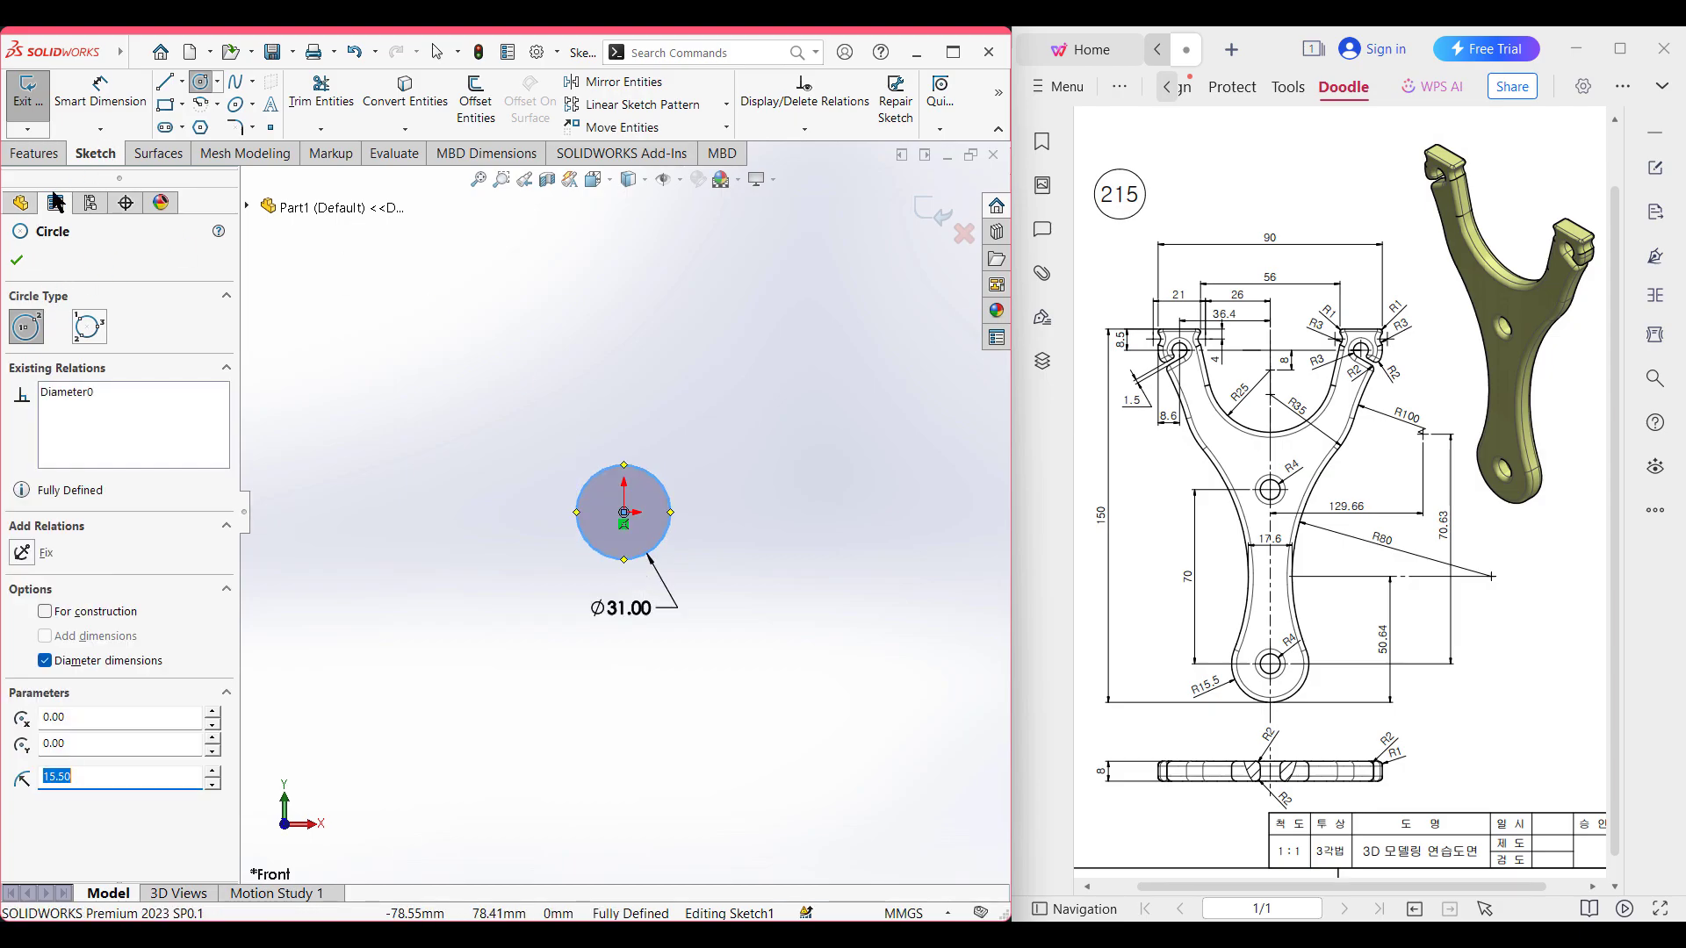
left_click(18, 262)
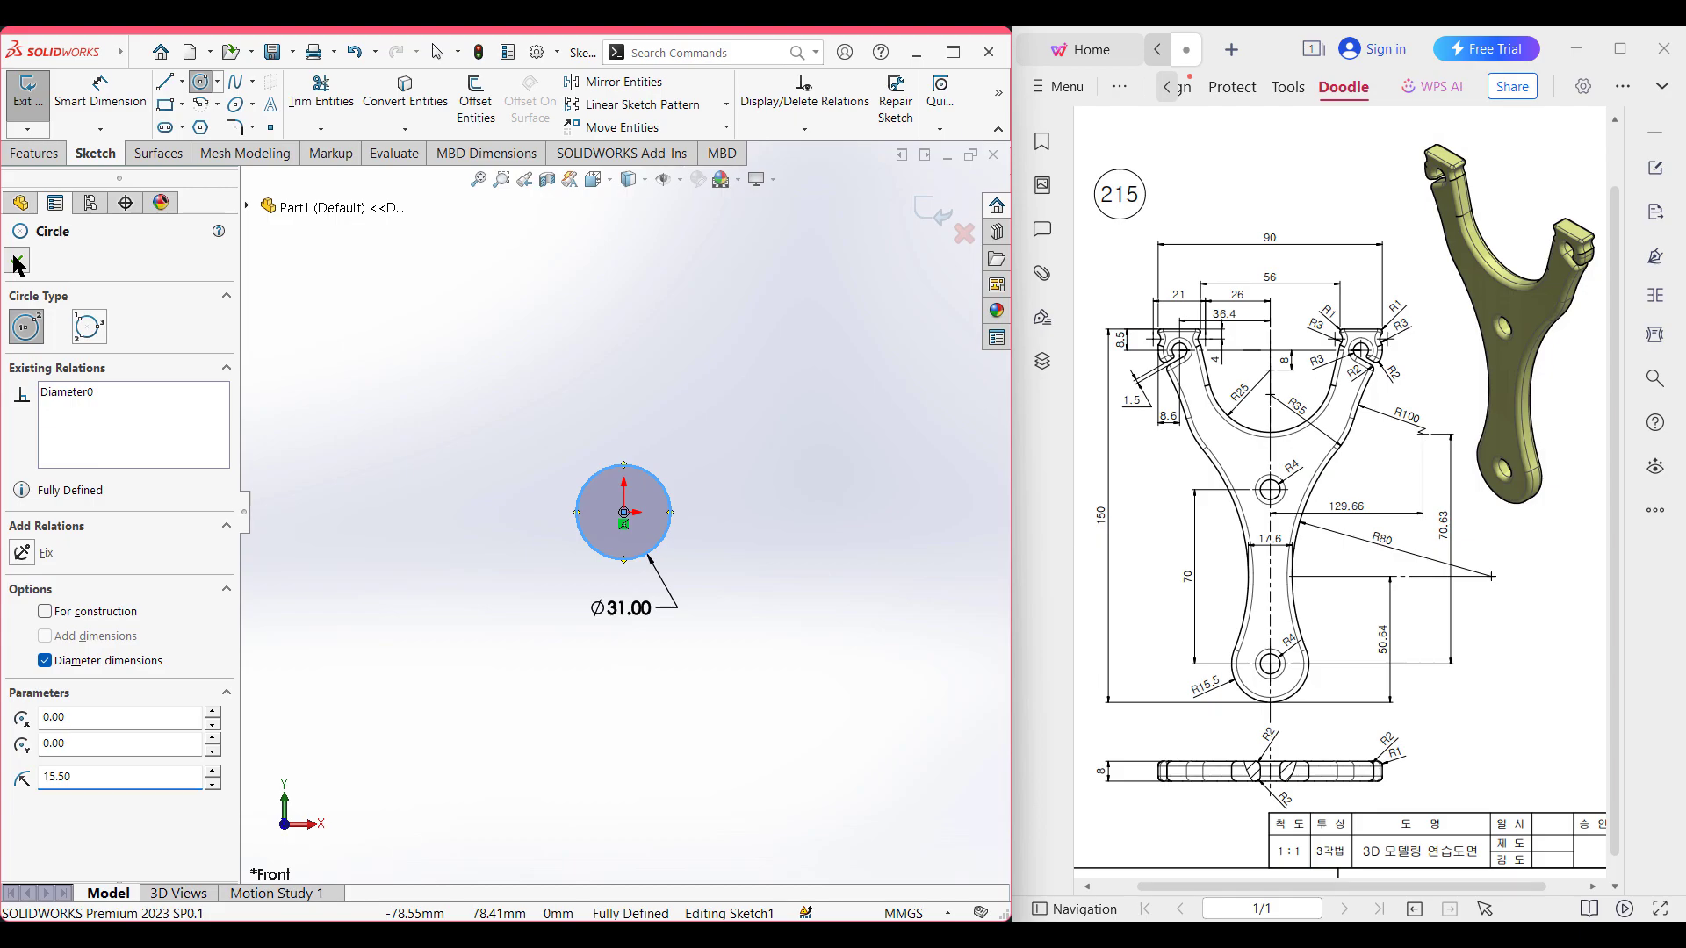
- Start the Centerline tool for a construction line
left_click(184, 82)
left_click(214, 126)
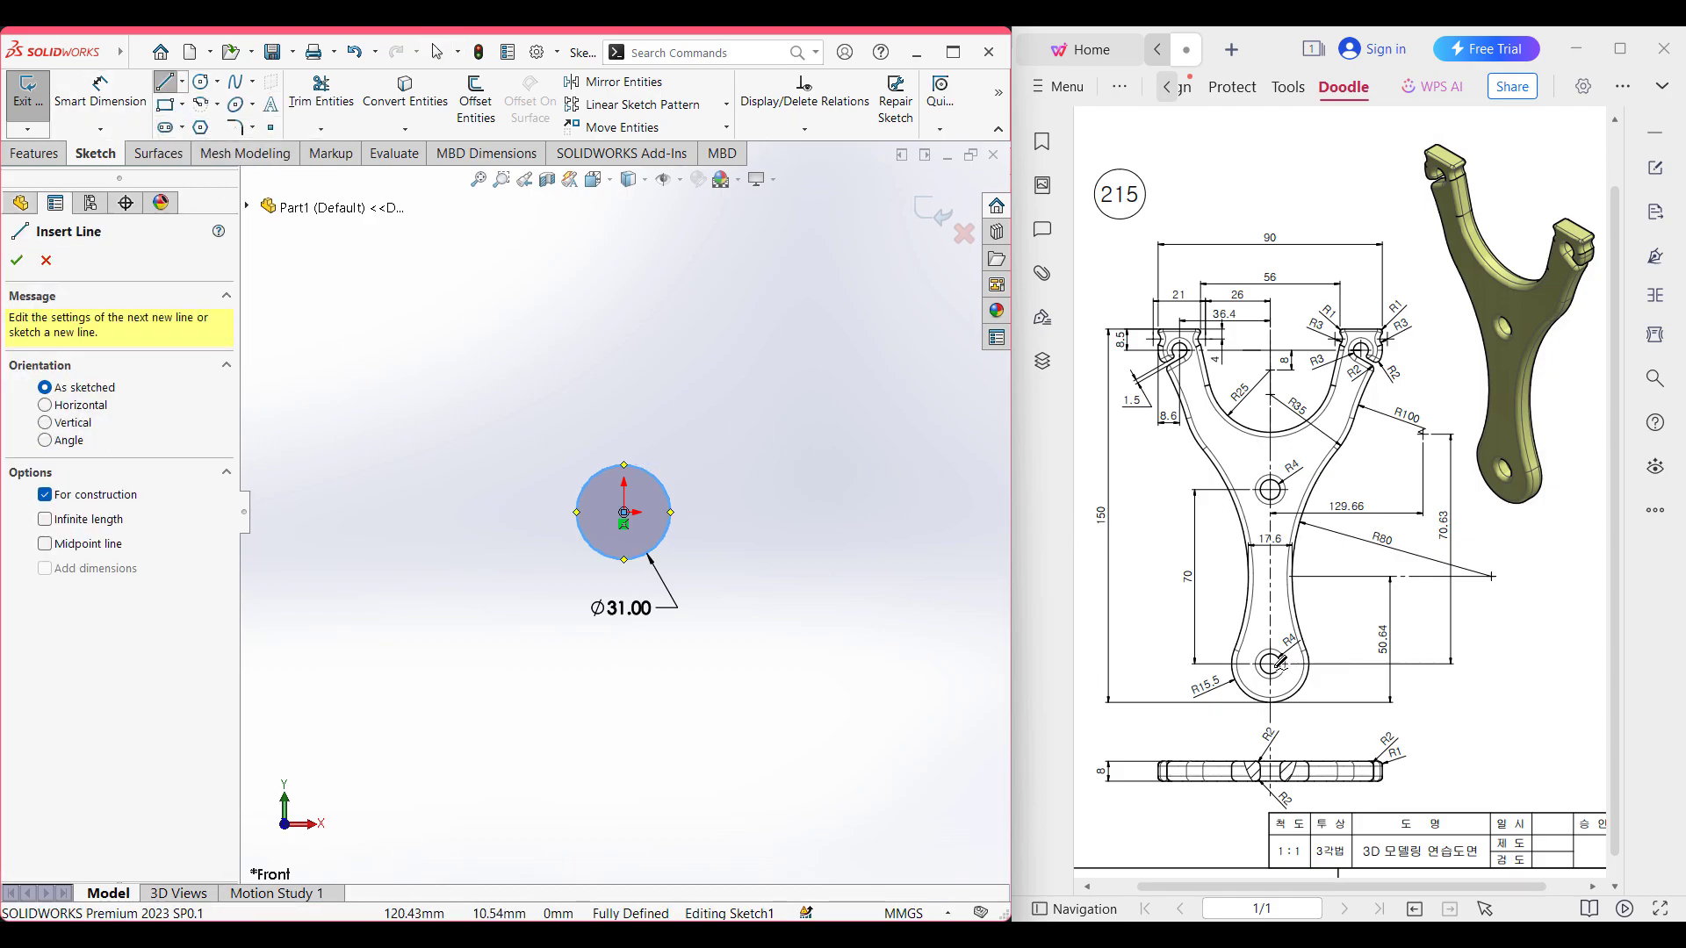
- Mark the two hole centres' spacing and the 70 dimension on the reference drawing, and undo the marks
left_click_drag(1270, 489, 1285, 668)
mouse_move(1183, 562)
left_mouse_down()
mouse_move(1173, 583)
mouse_move(1182, 555)
left_mouse_up()
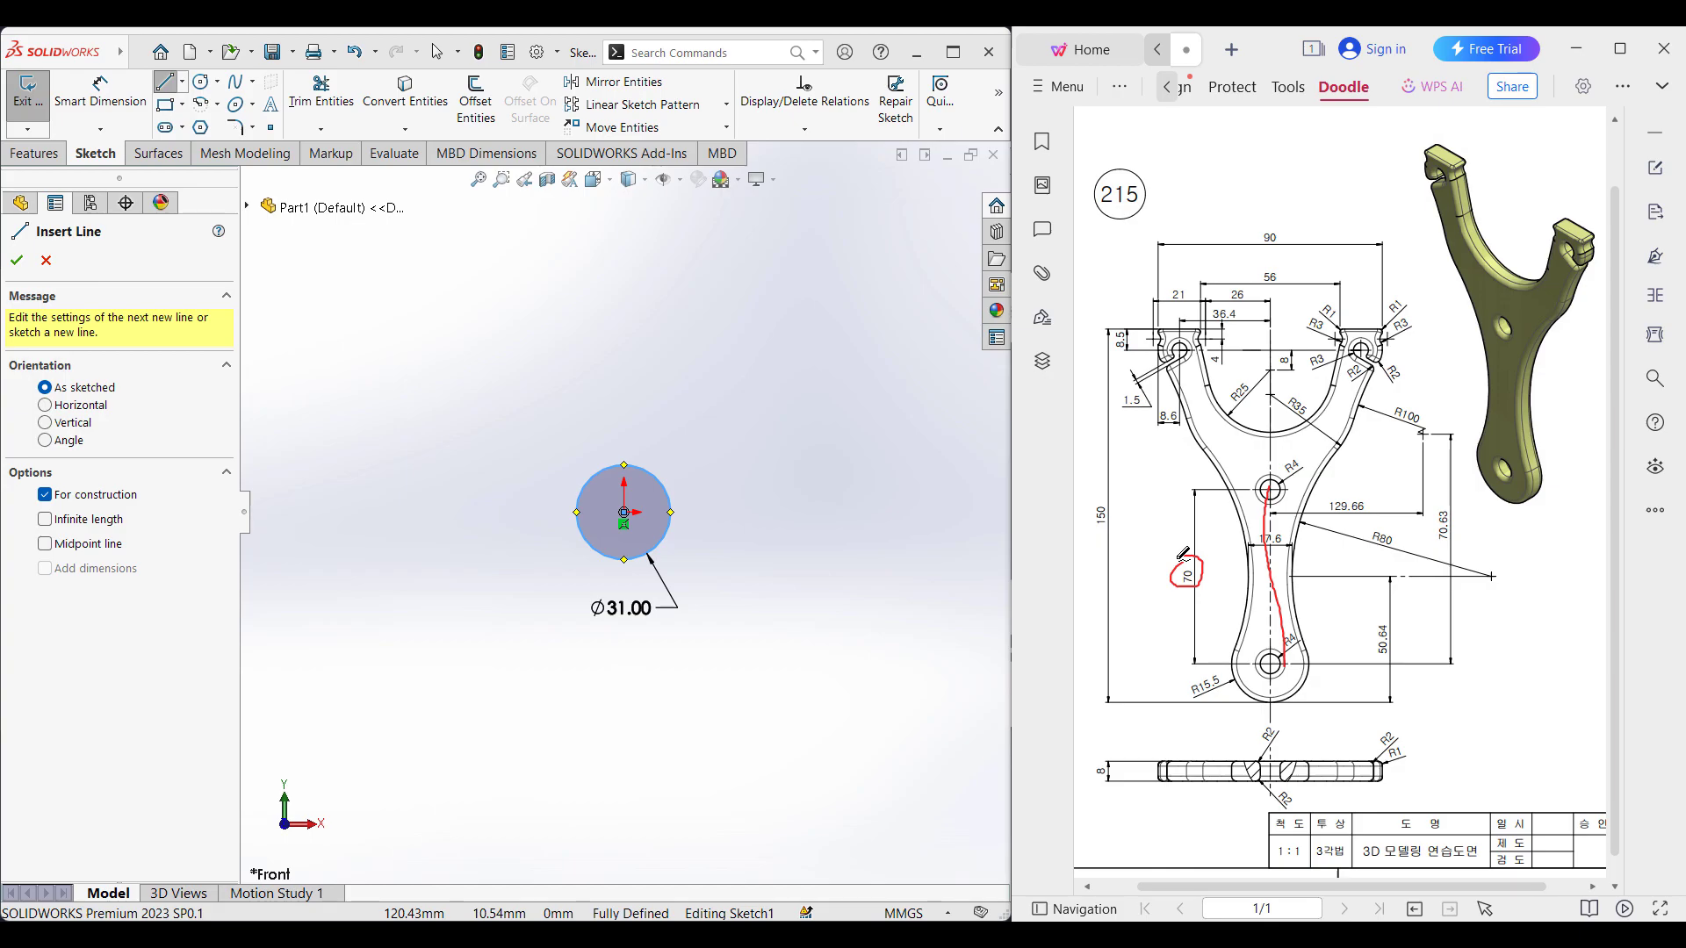
left_click_drag(1274, 478, 1261, 344)
key("ctrl+z")
key("ctrl+z")
key("ctrl+z")
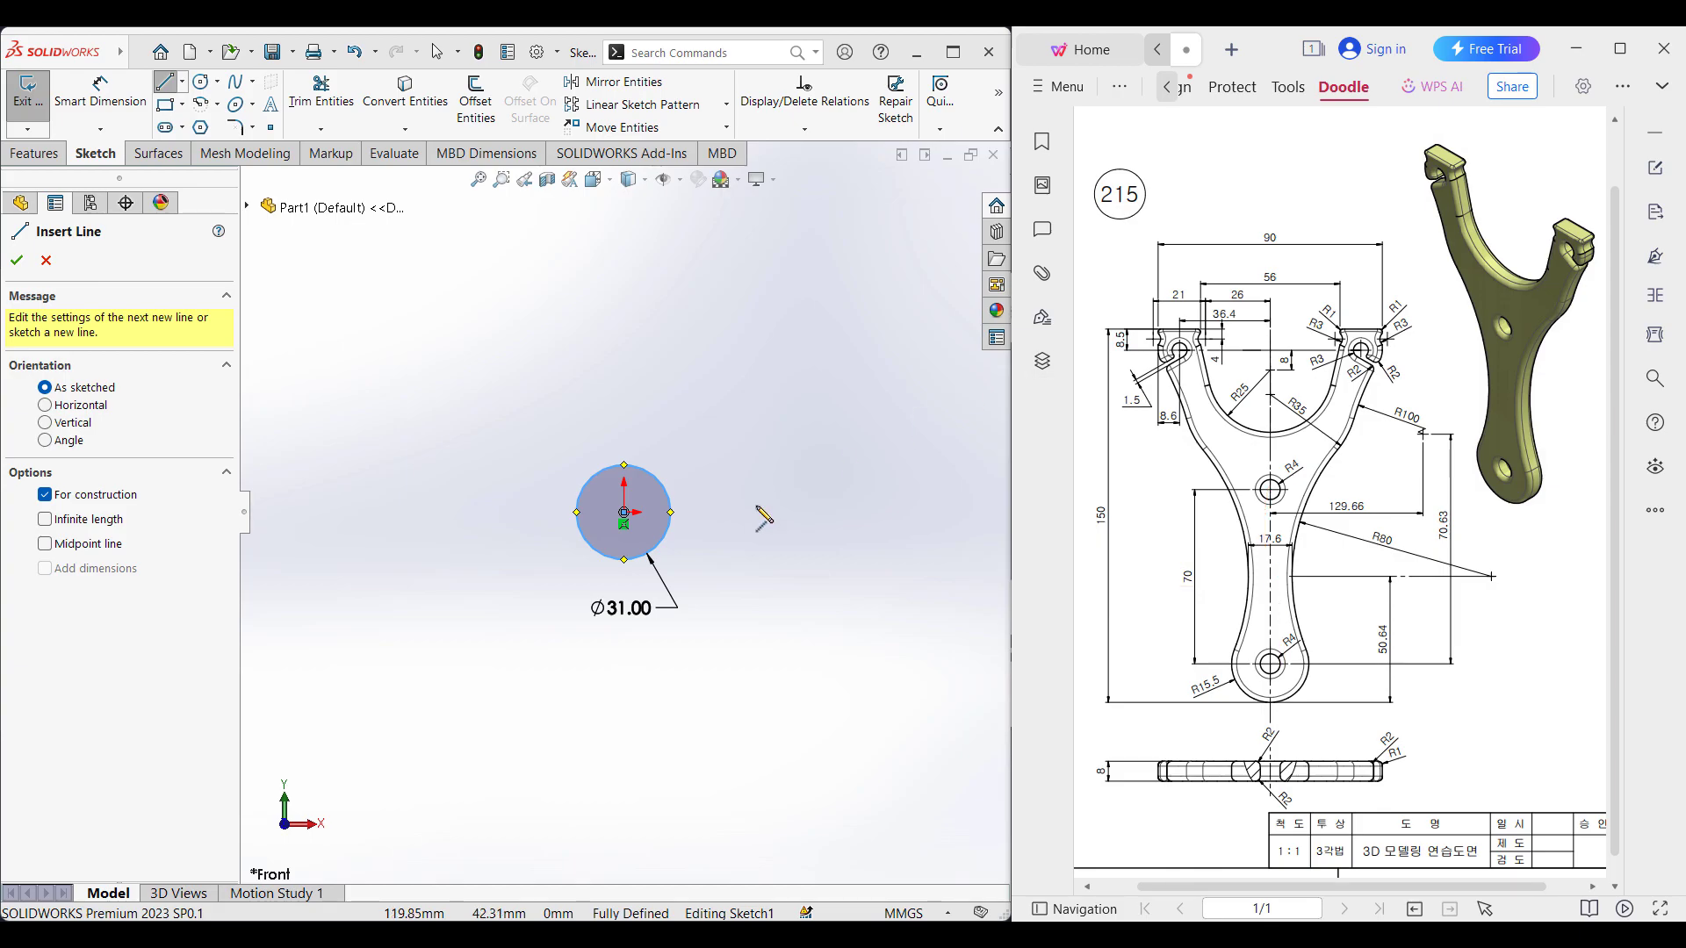
- Draw a 70 mm vertical centerline upward from the origin and leave the line tool
left_click(623, 513)
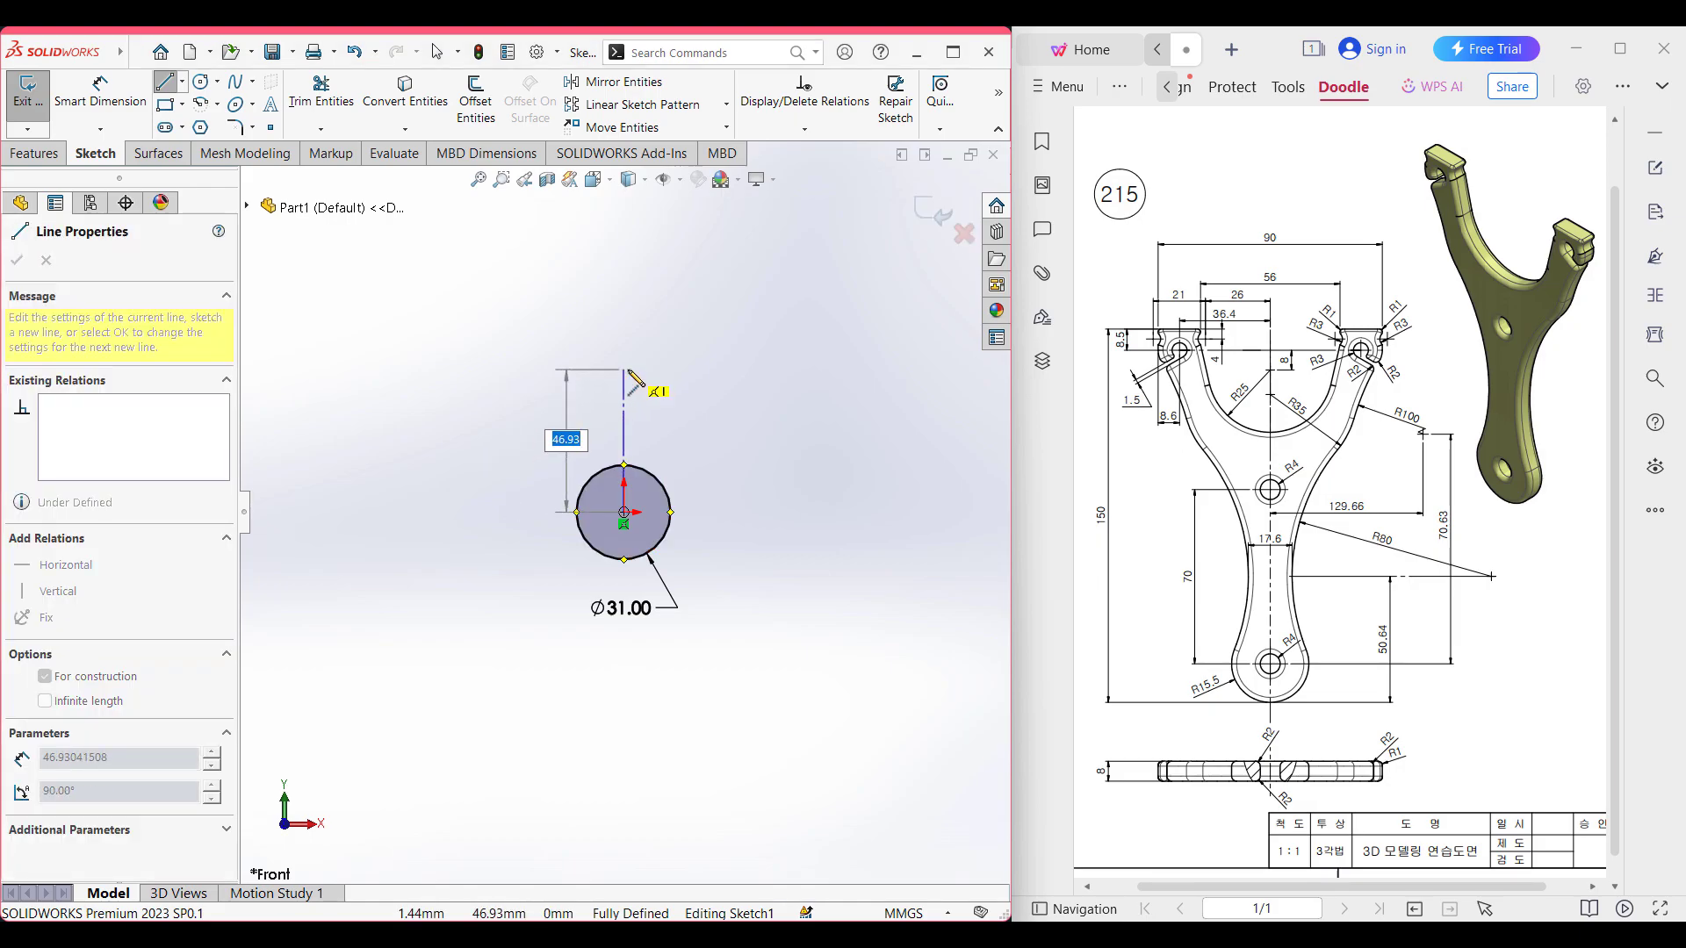
type("7")
key("Return")
key("Escape")
key("Escape")
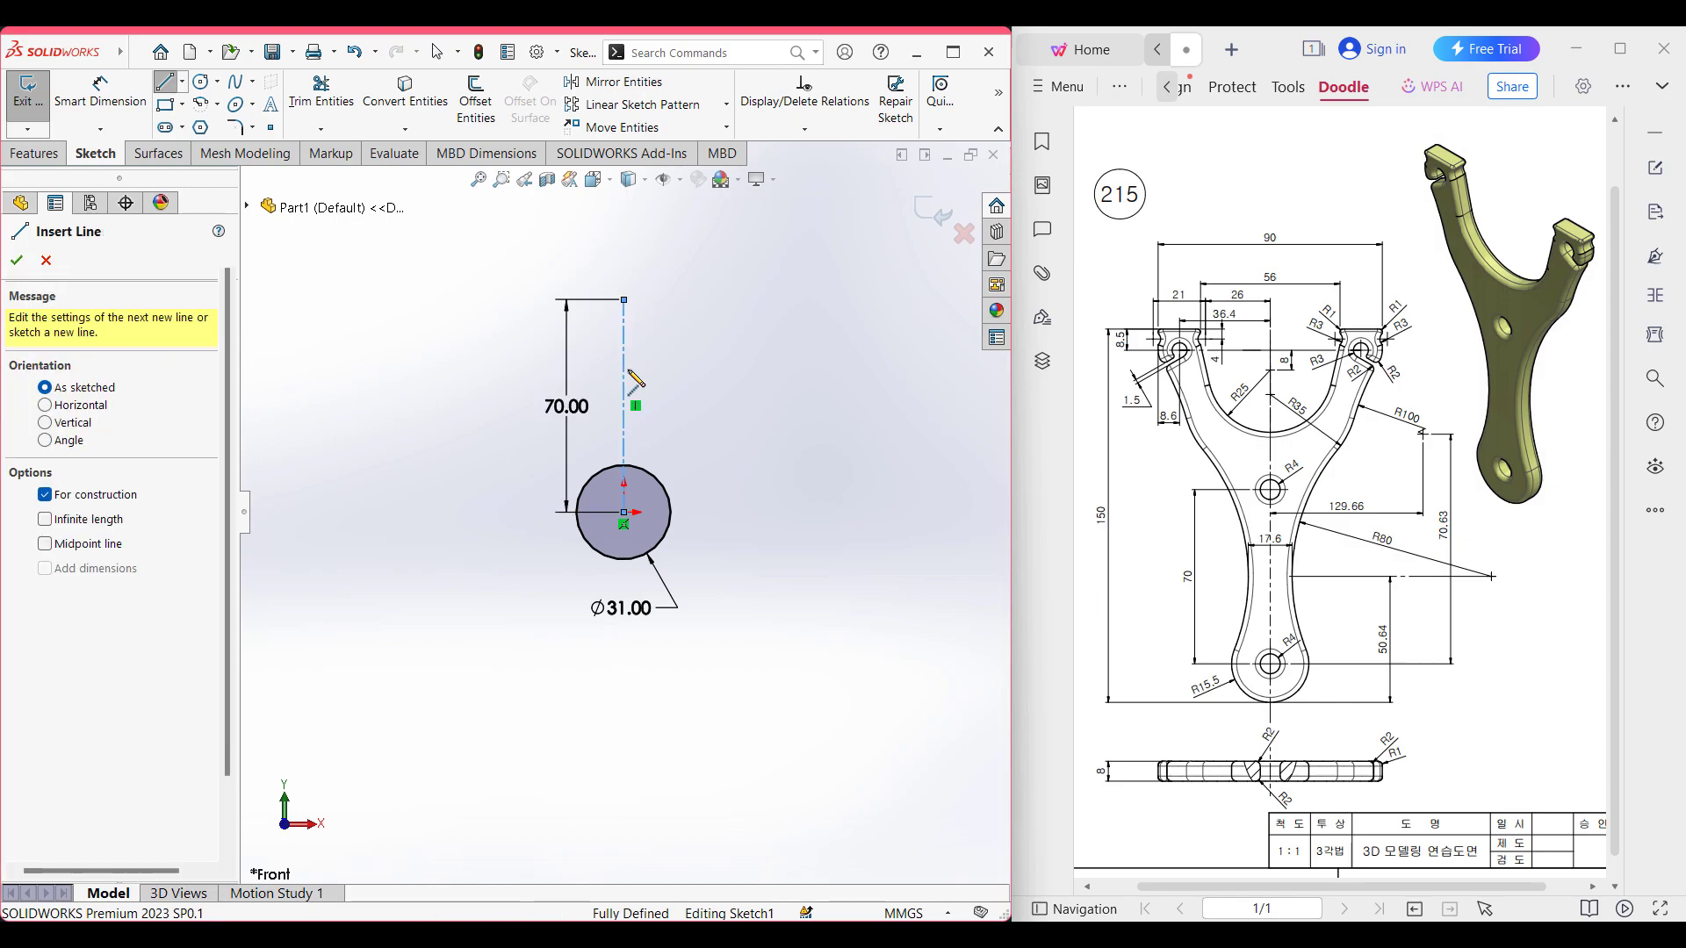
- Draw a circle of diameter 80*2 mm in open space to the right of the centerline
scroll(629, 373, "down", 3)
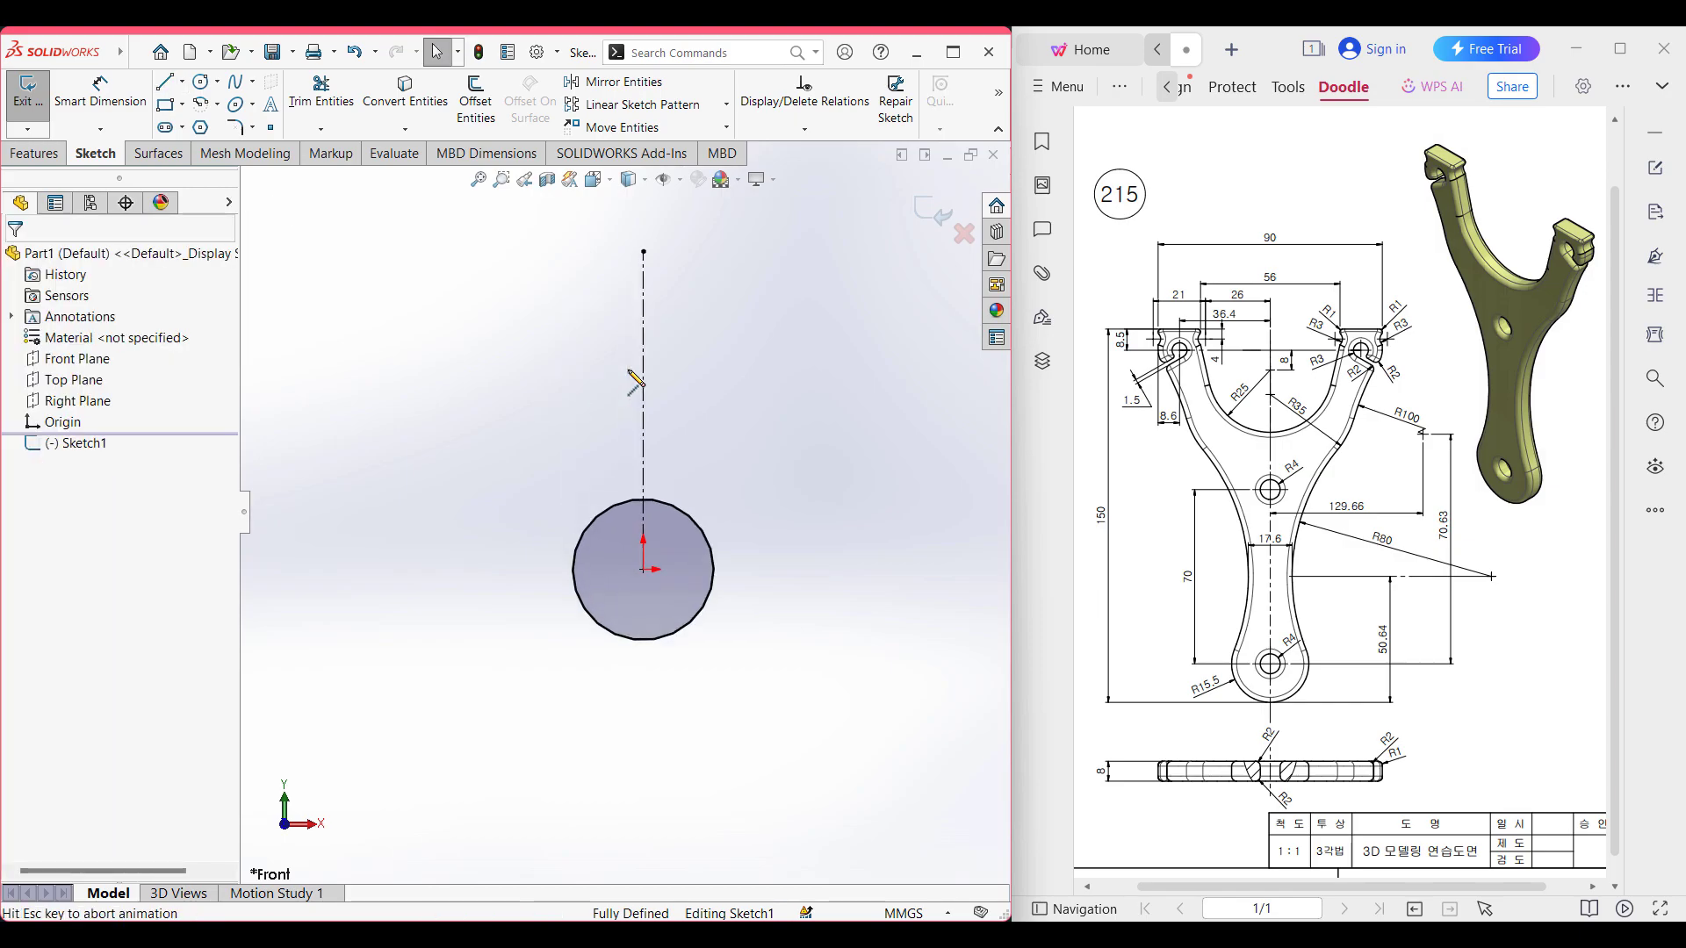
scroll(746, 528, "up", 2)
scroll(747, 537, "up", 3)
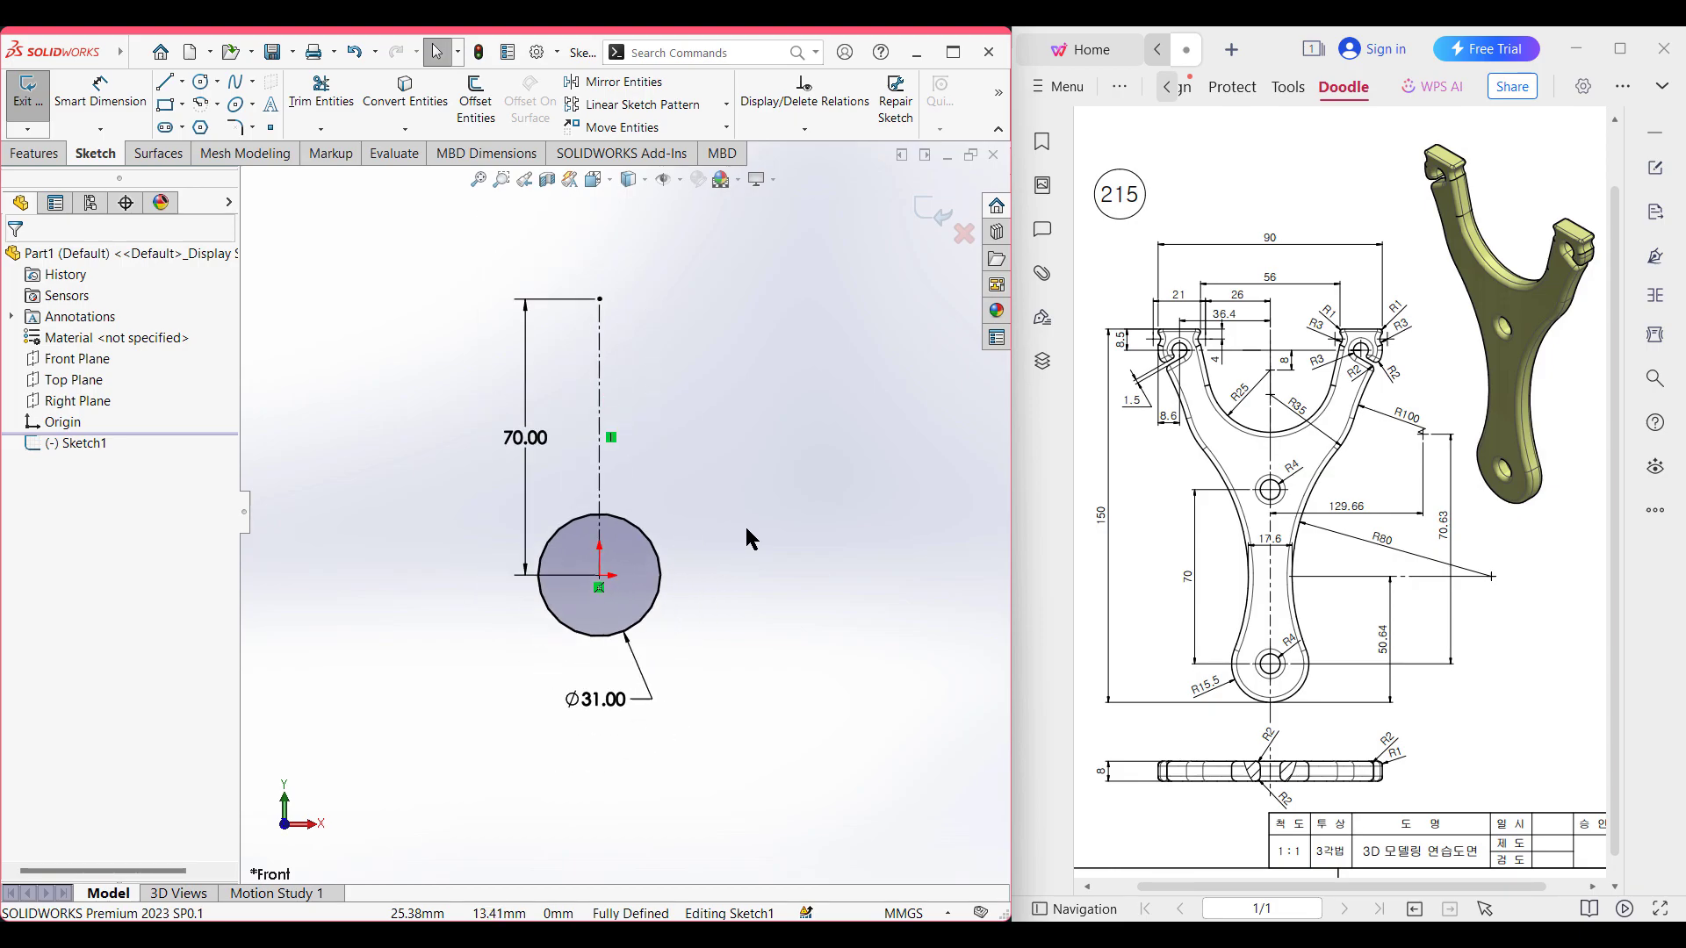
left_click(201, 81)
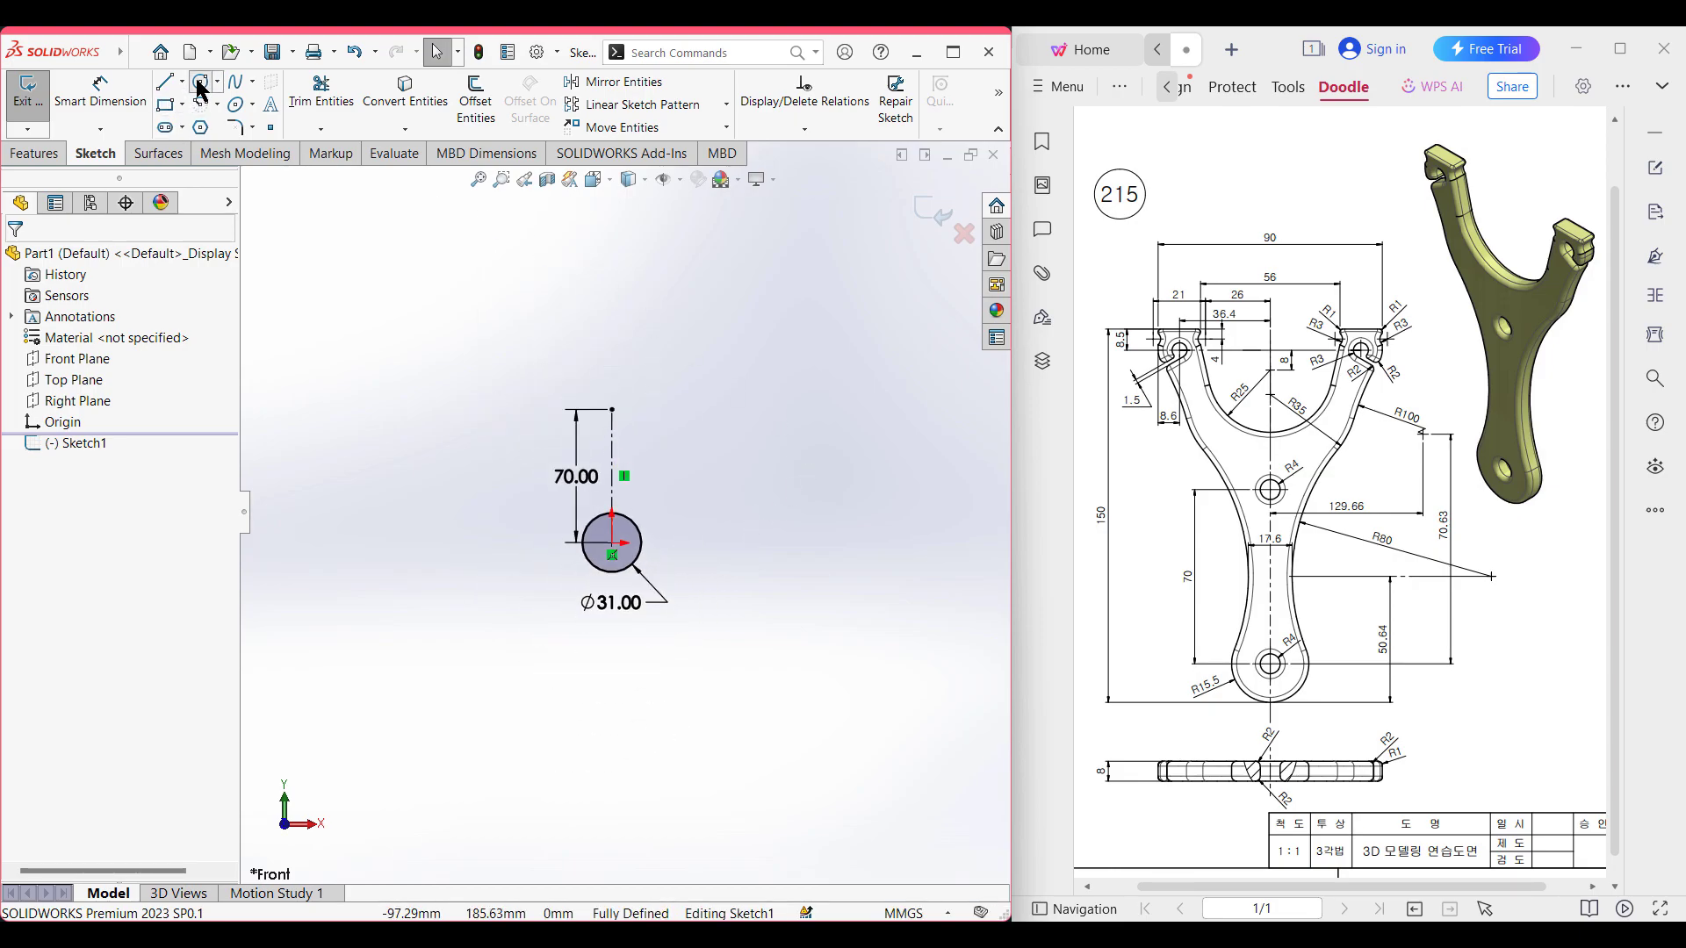
left_click(817, 449)
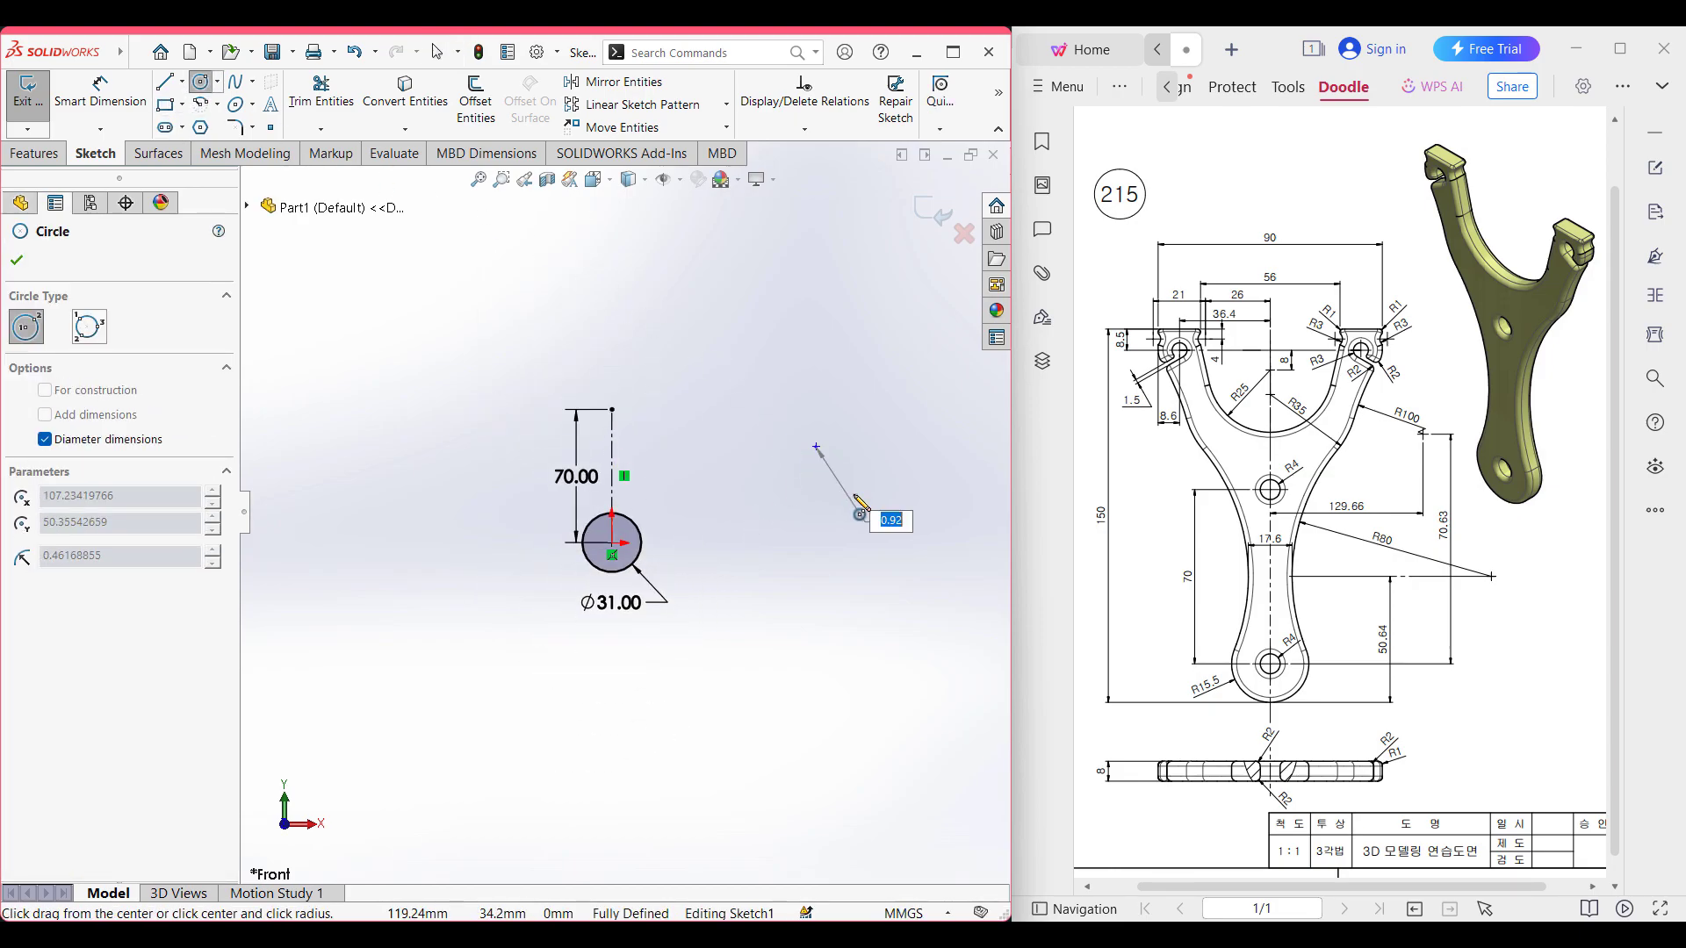
type("8")
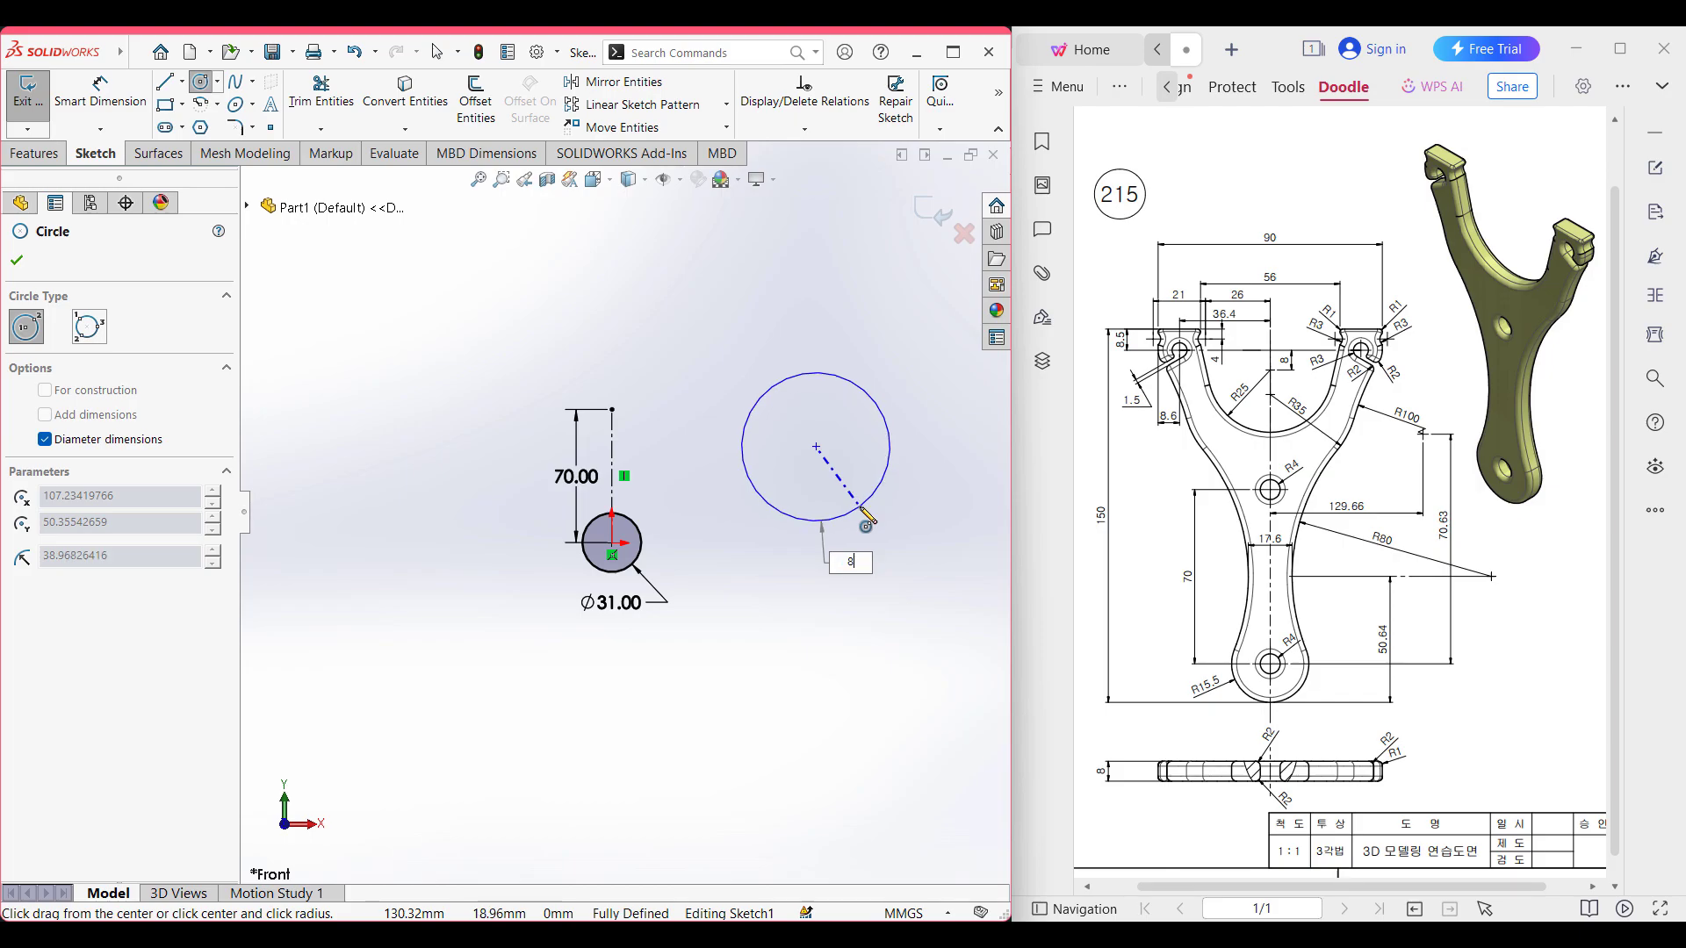
type("0*2")
key("Return")
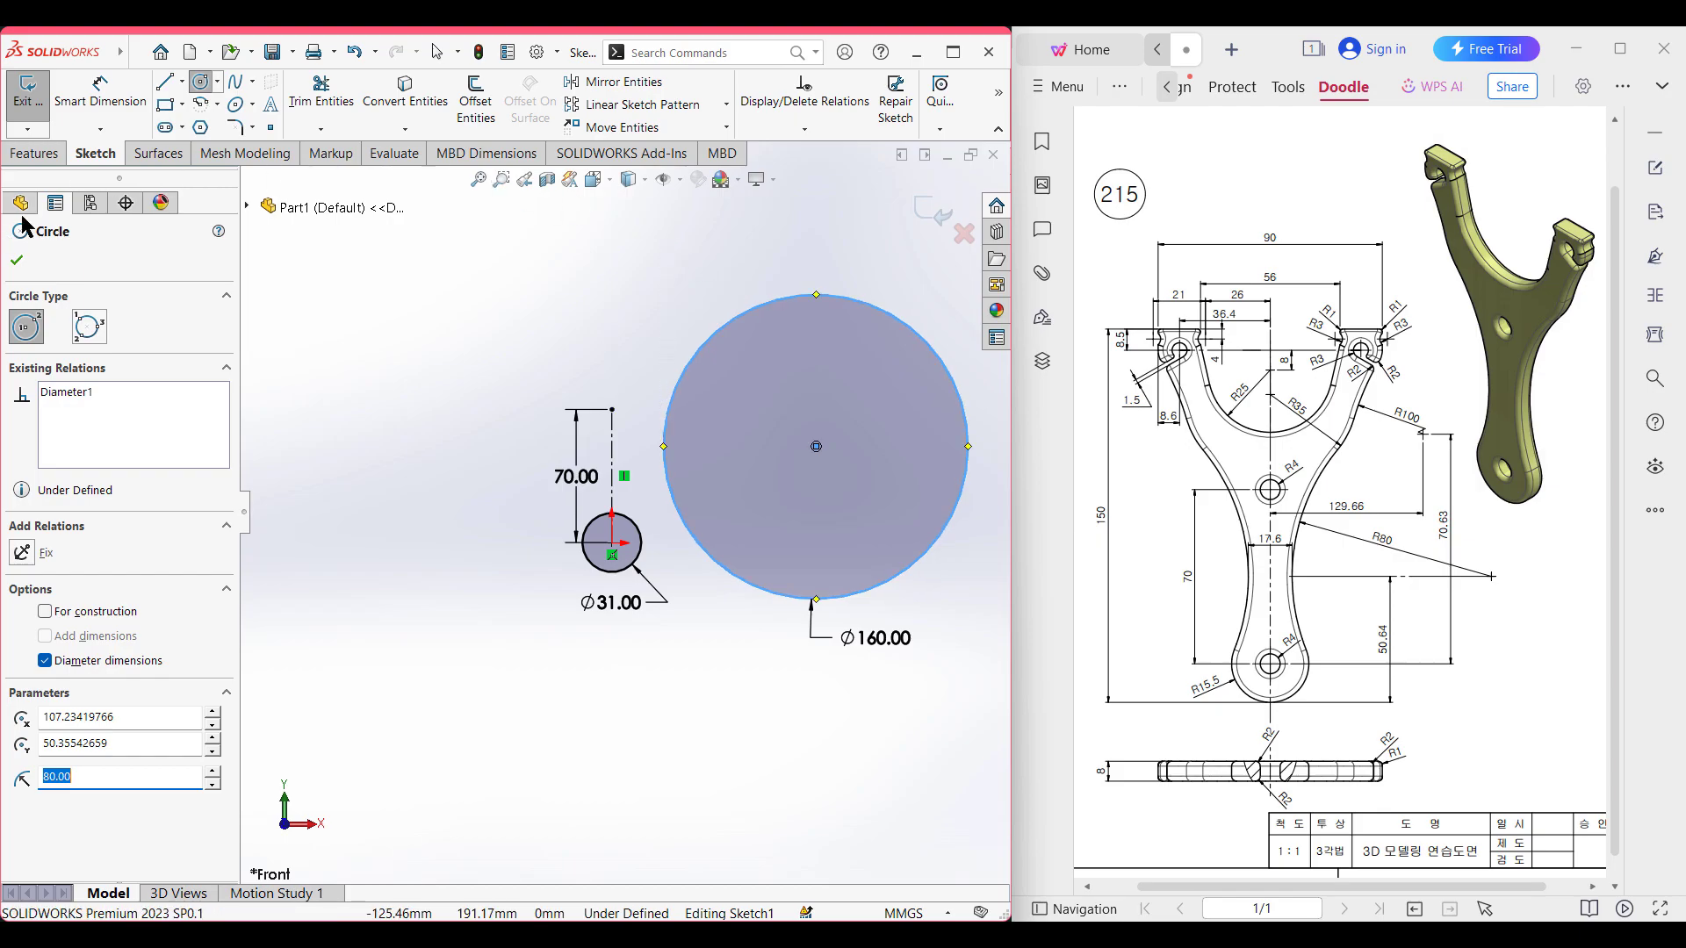
- Dimension the horizontal distance from the vertical centerline to the large circle's centre as 80+(17.6/2) mm
left_click(131, 103)
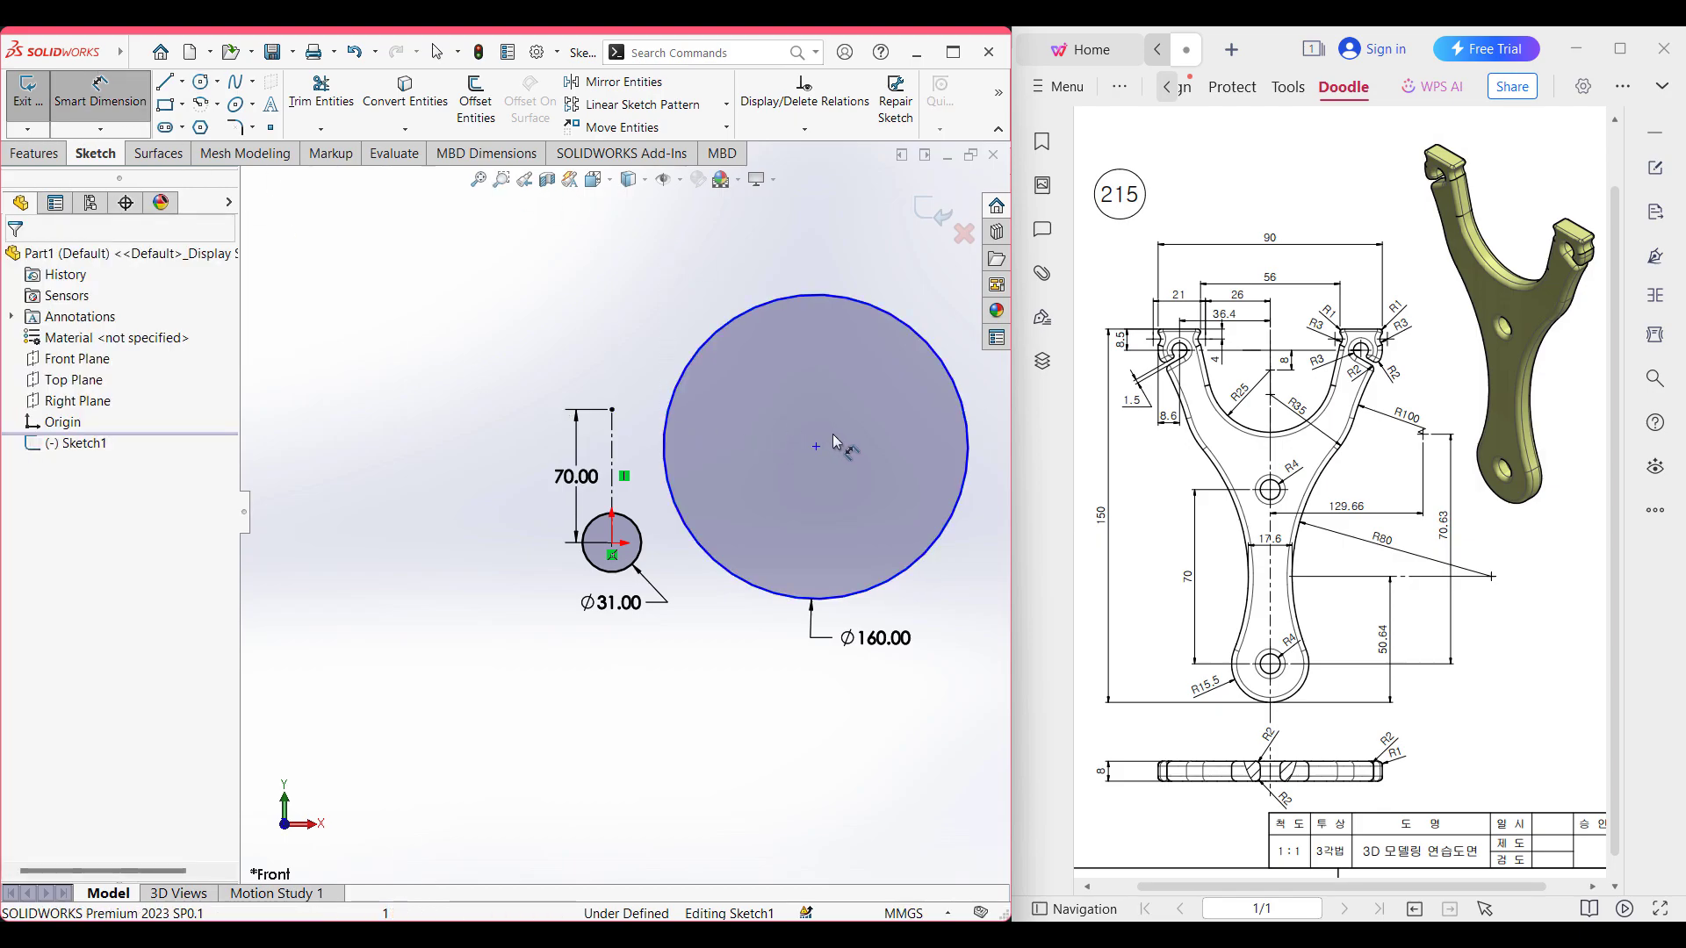
left_click(913, 335)
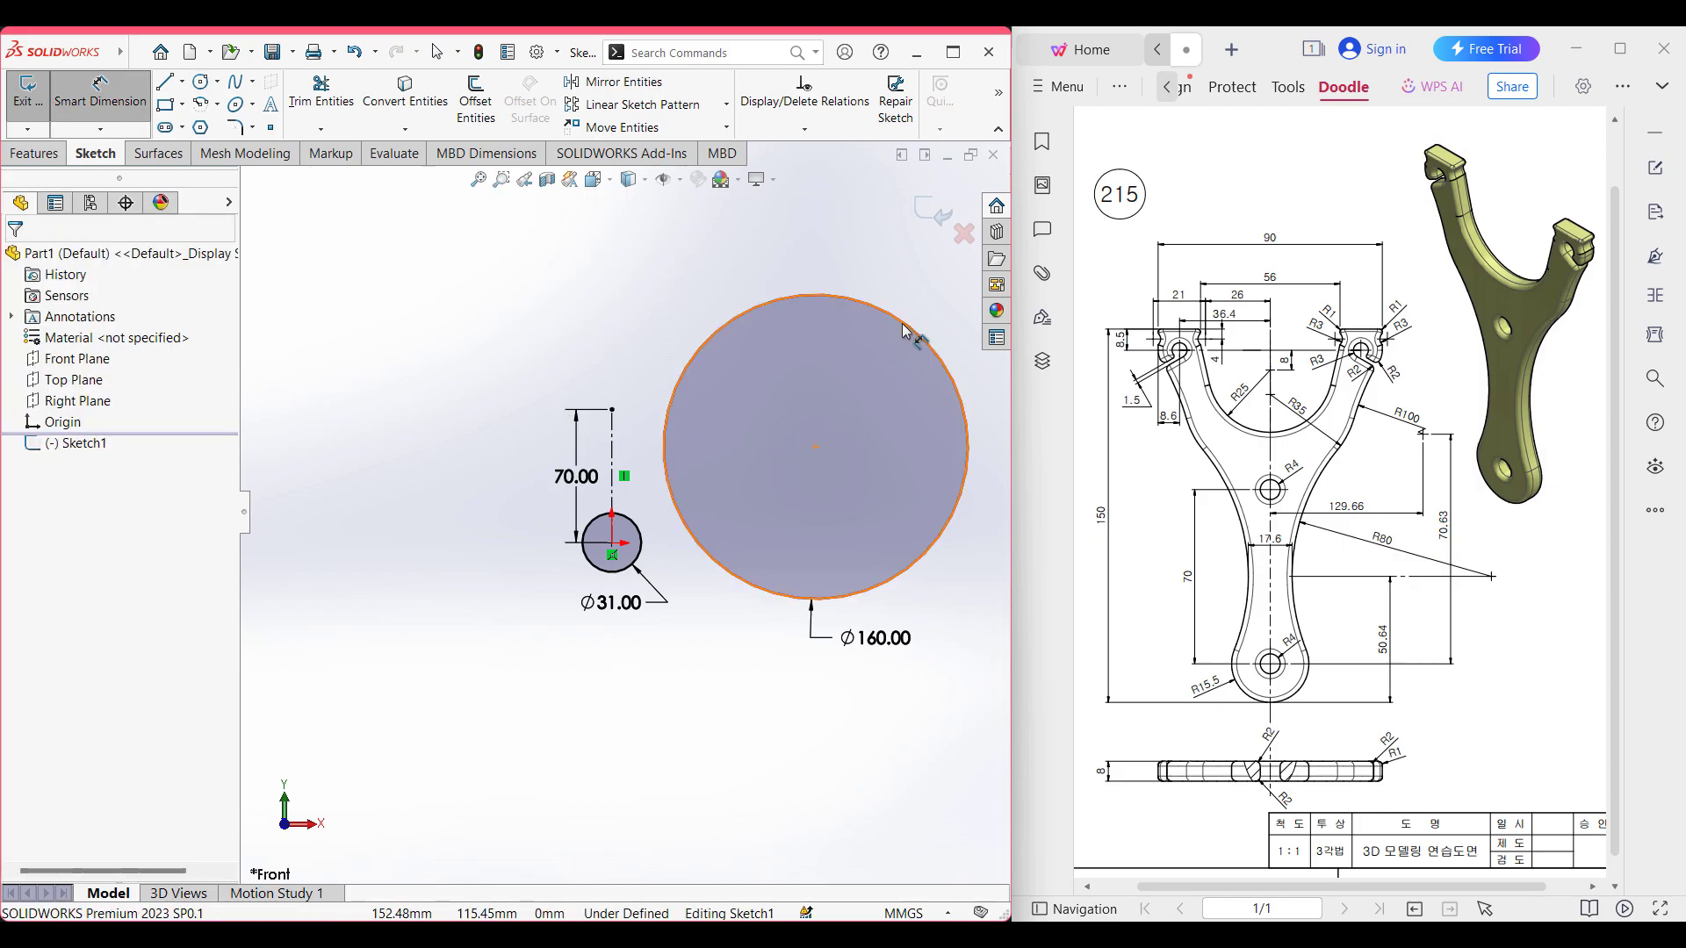
left_click(625, 475)
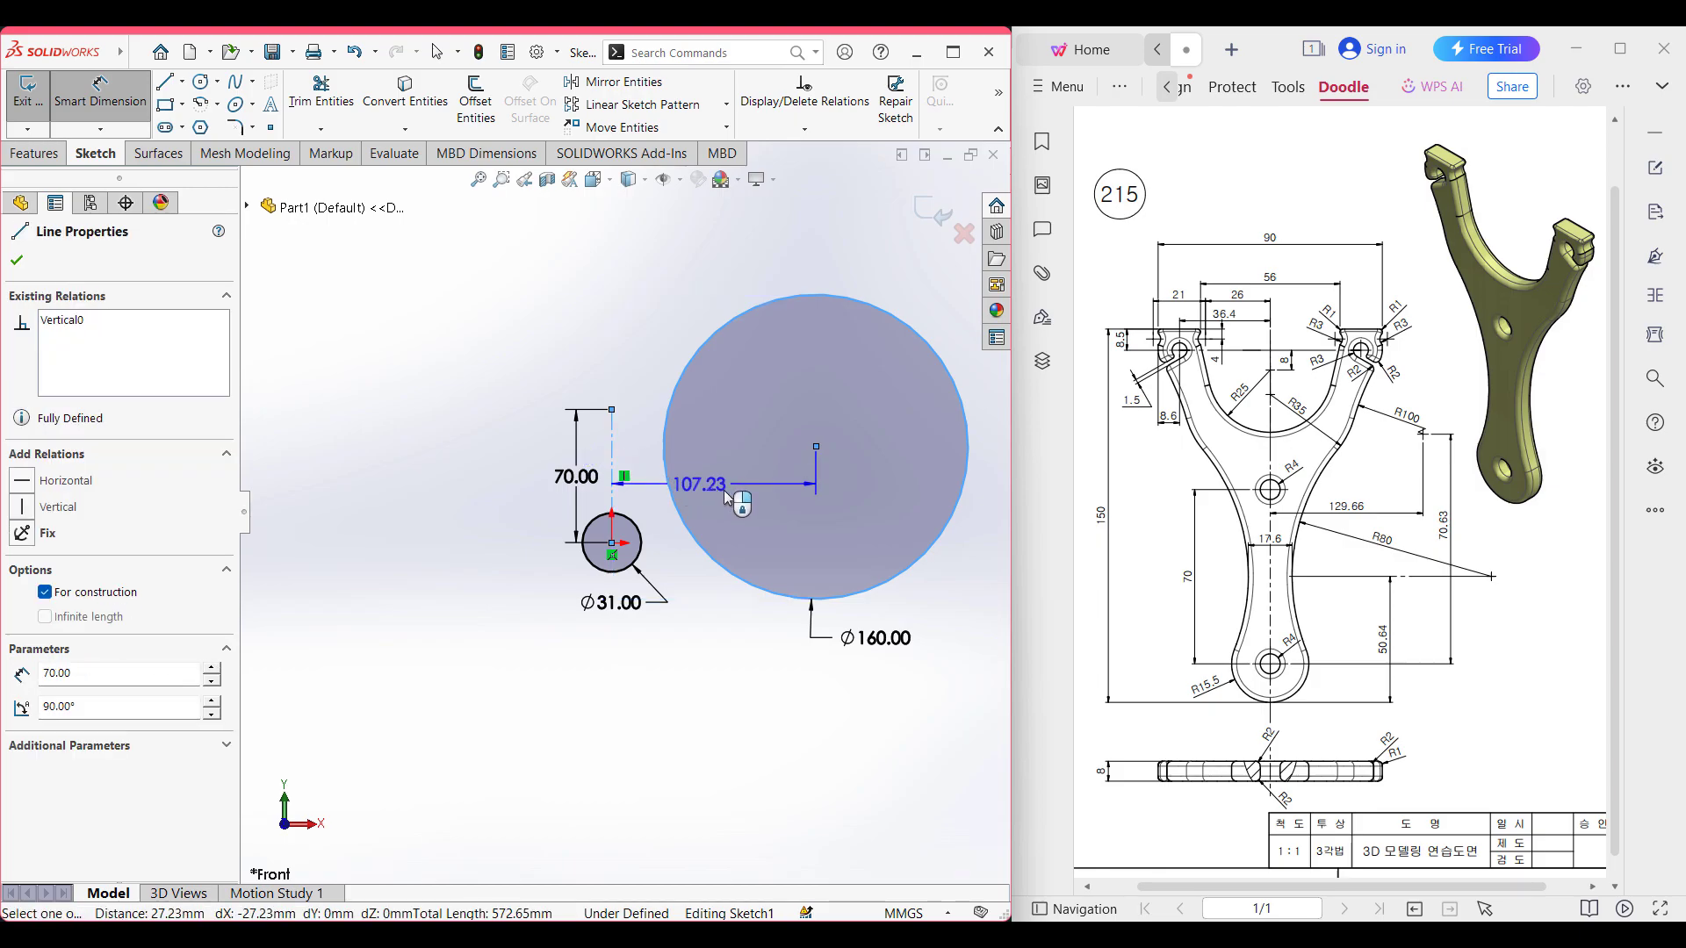
left_click(730, 508)
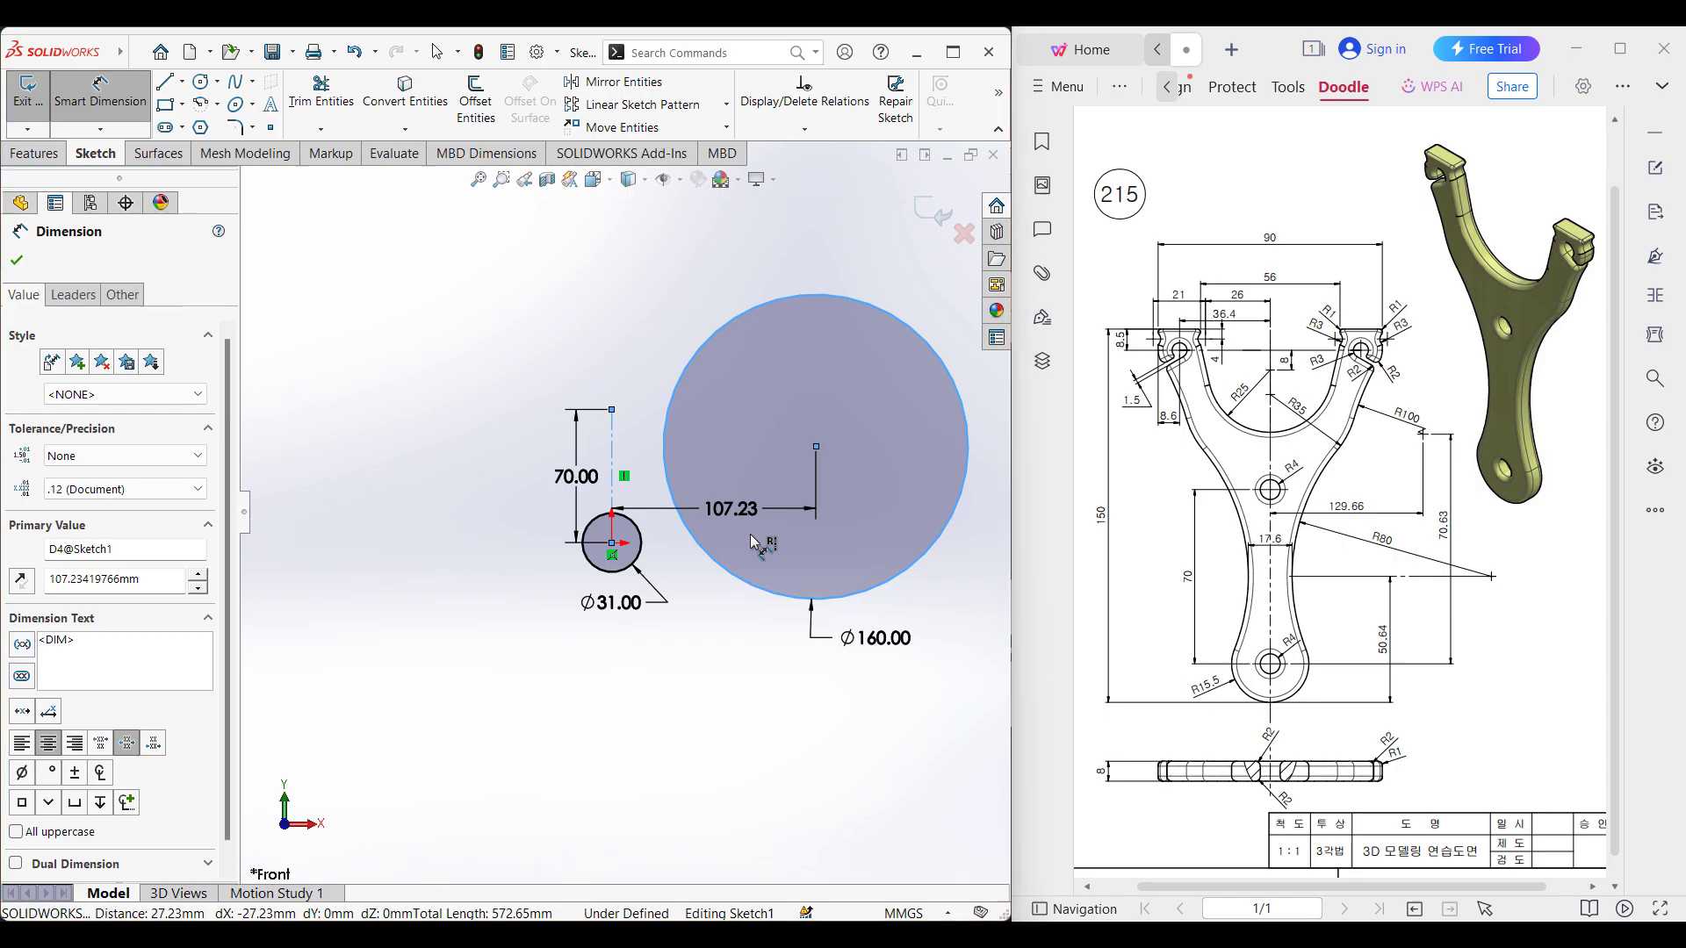
type("80+")
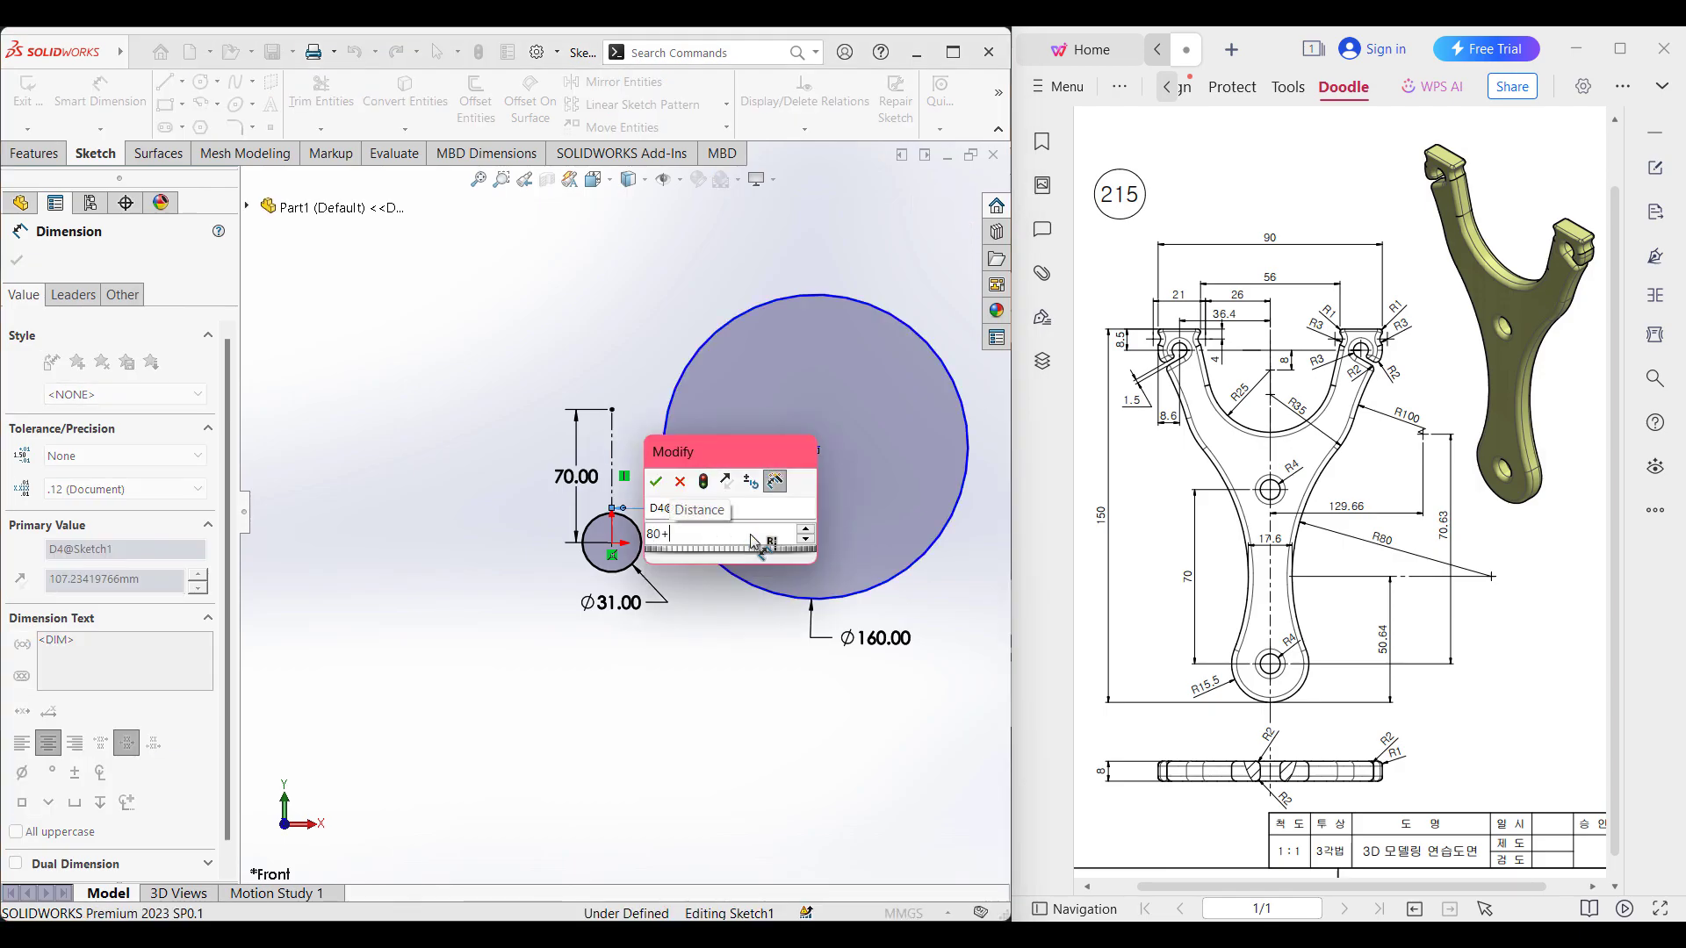
type("(")
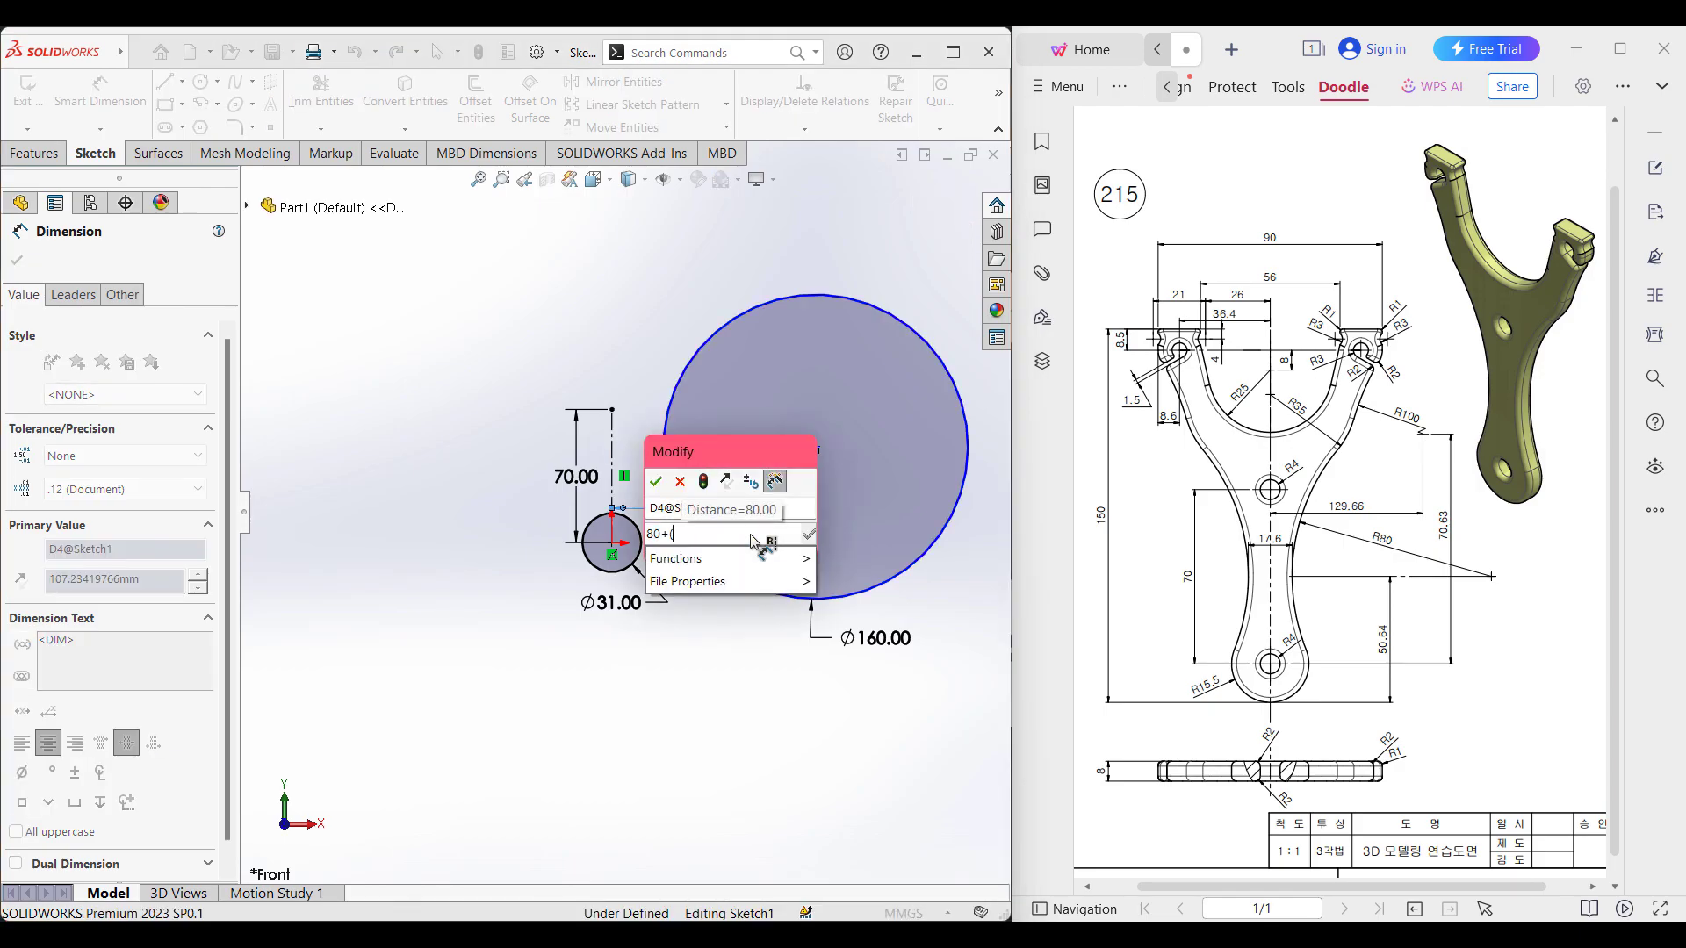
type("17.6/2")
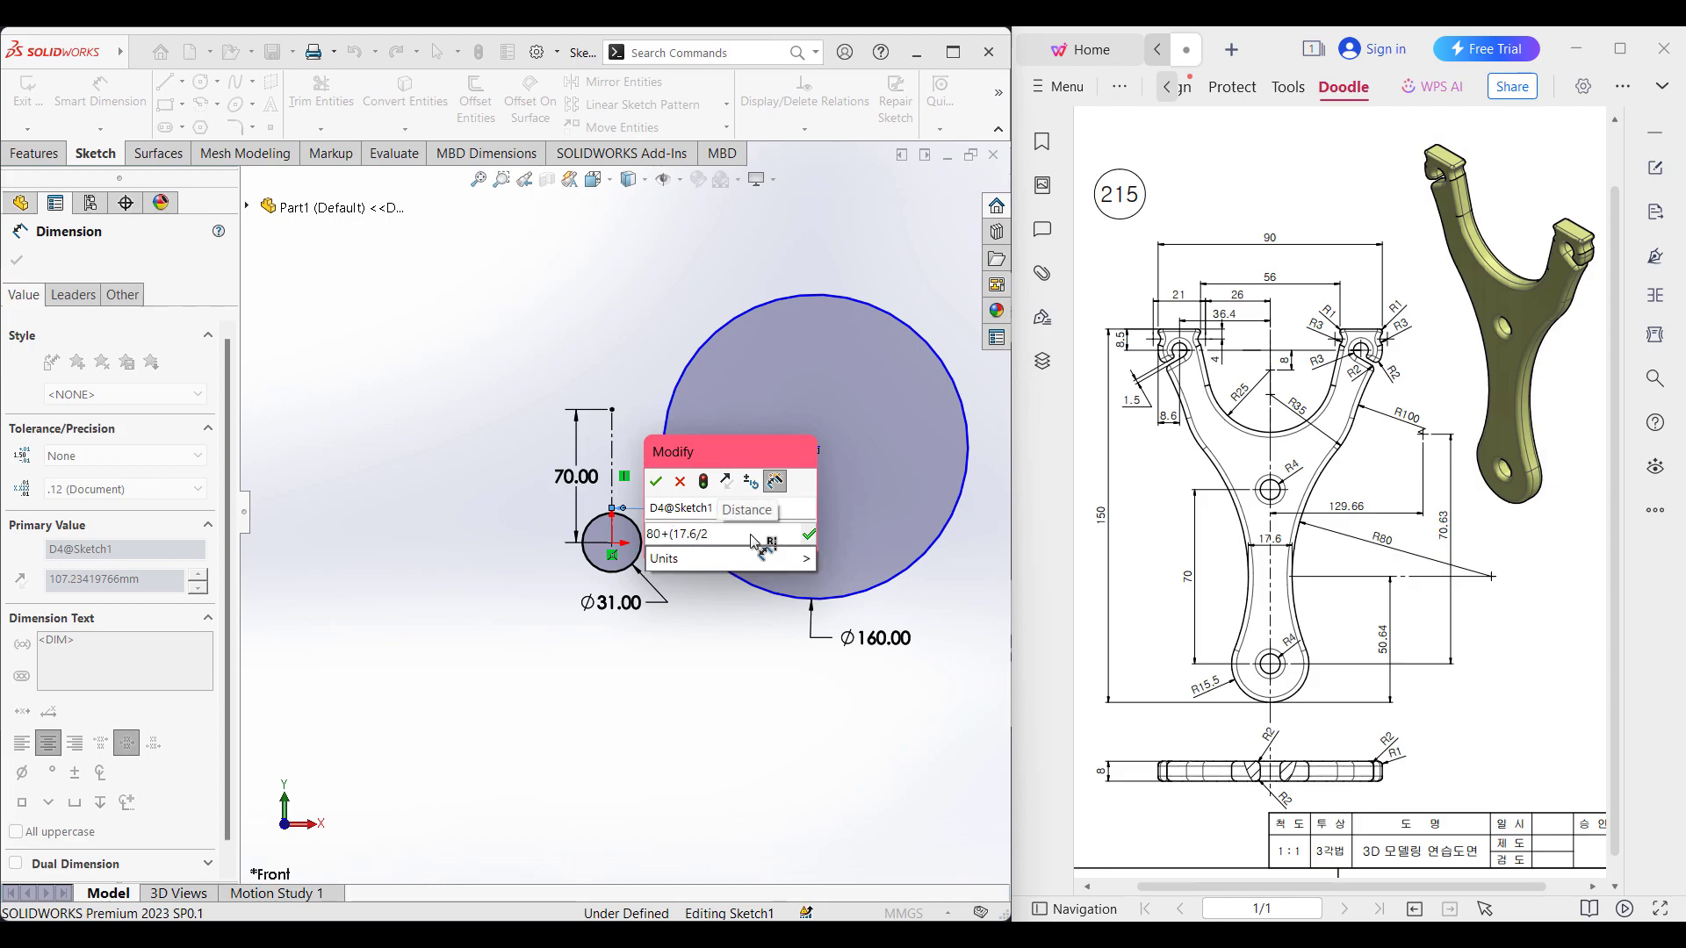
type(")")
key("Return")
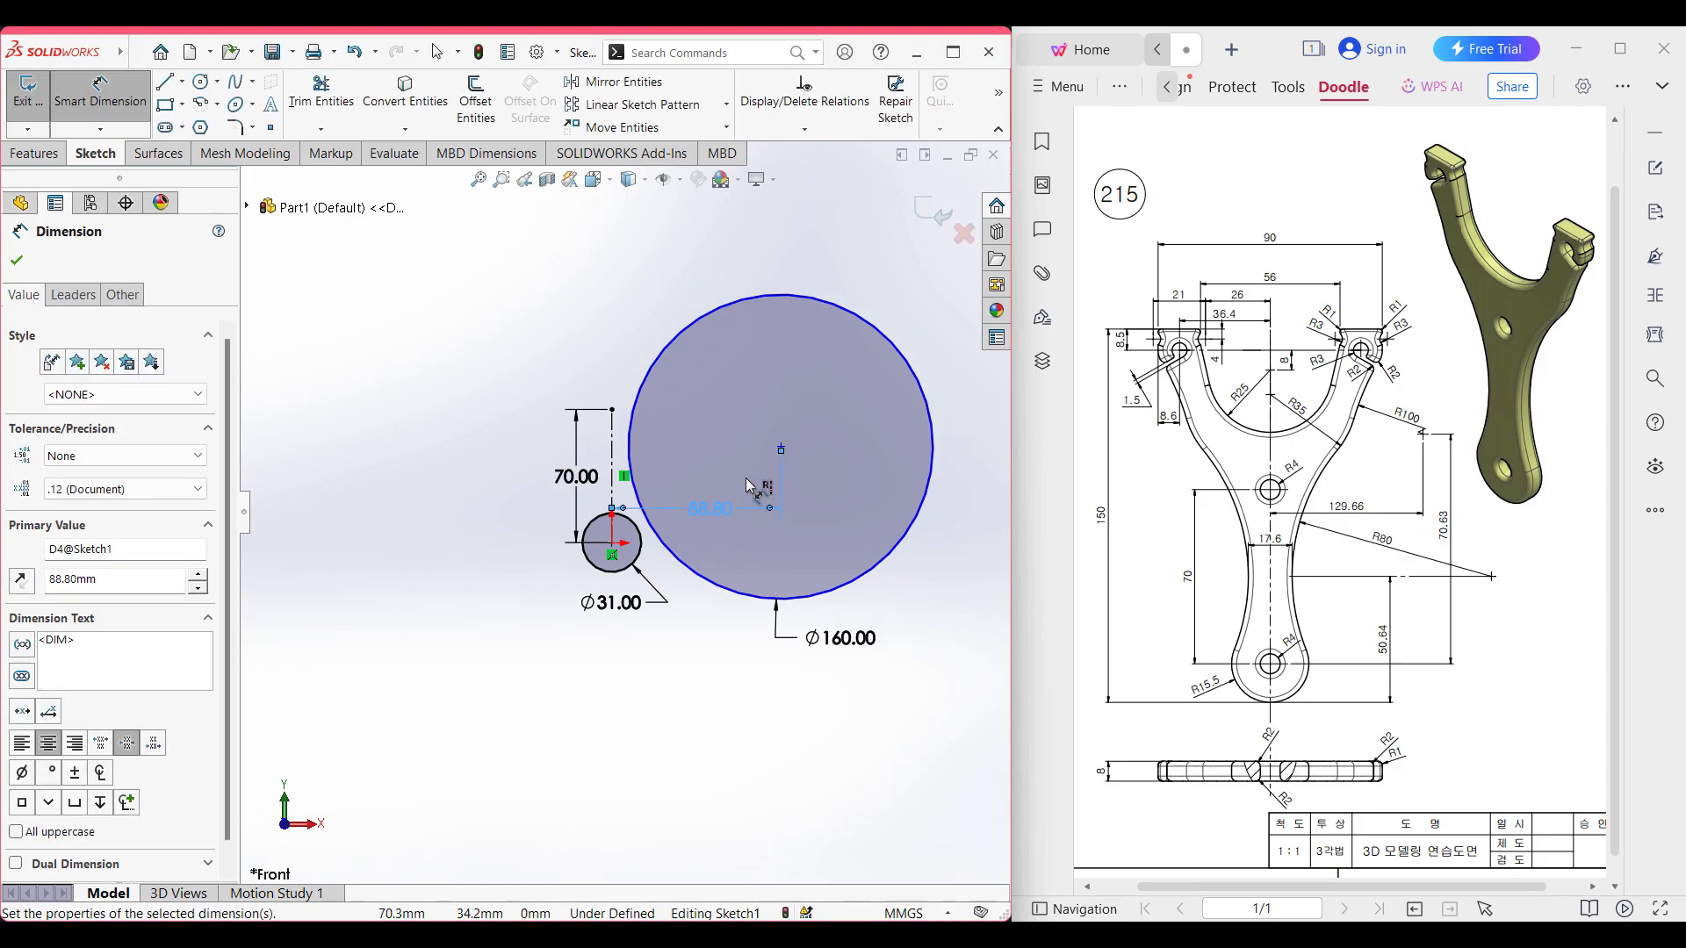
- Dimension the vertical distance between the centres of the small origin circle and the large circle as 50.64-15.5 mm
scroll(745, 478, "down", 1)
scroll(746, 478, "down", 1)
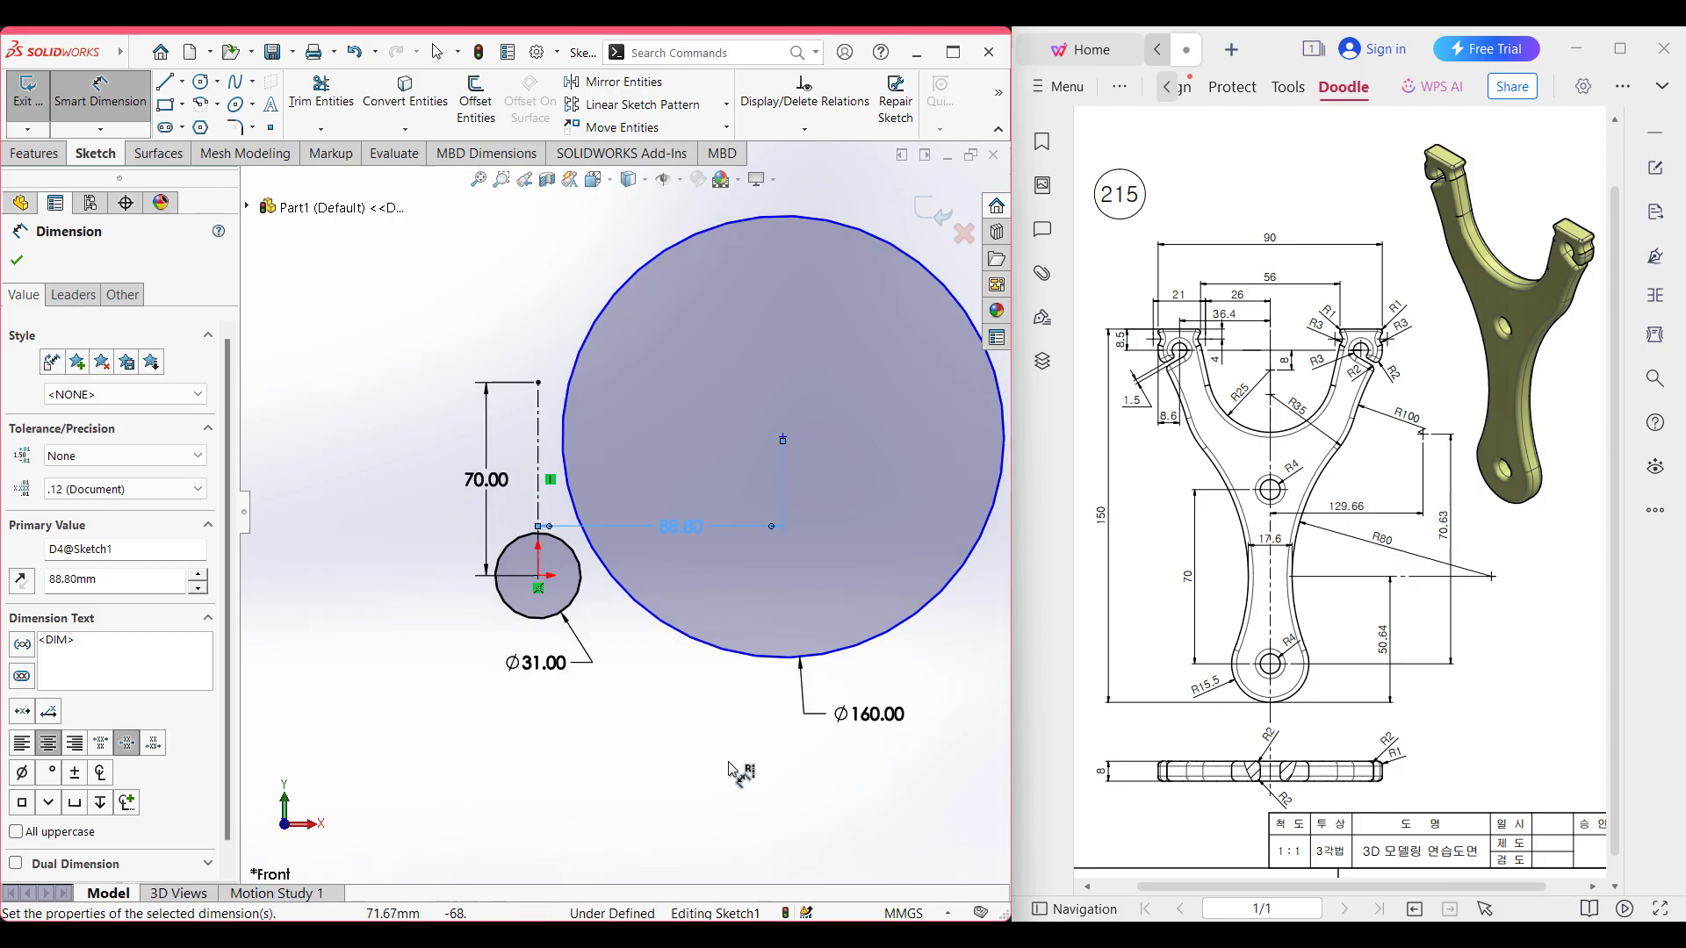
left_click(707, 728)
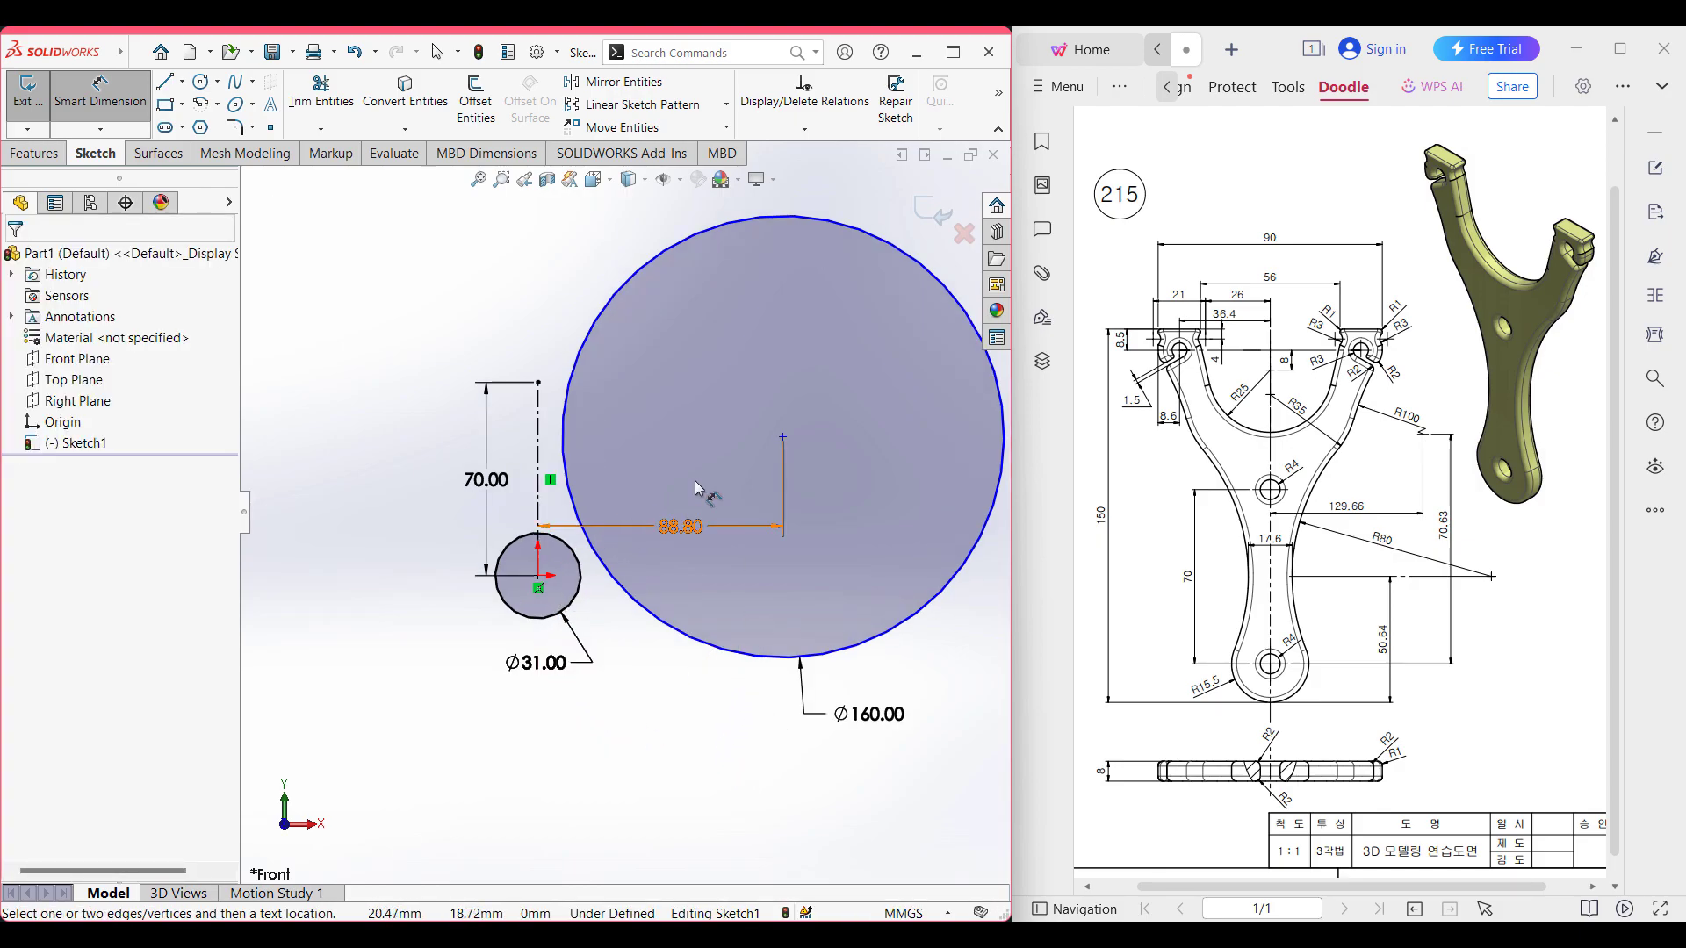
left_click(859, 650)
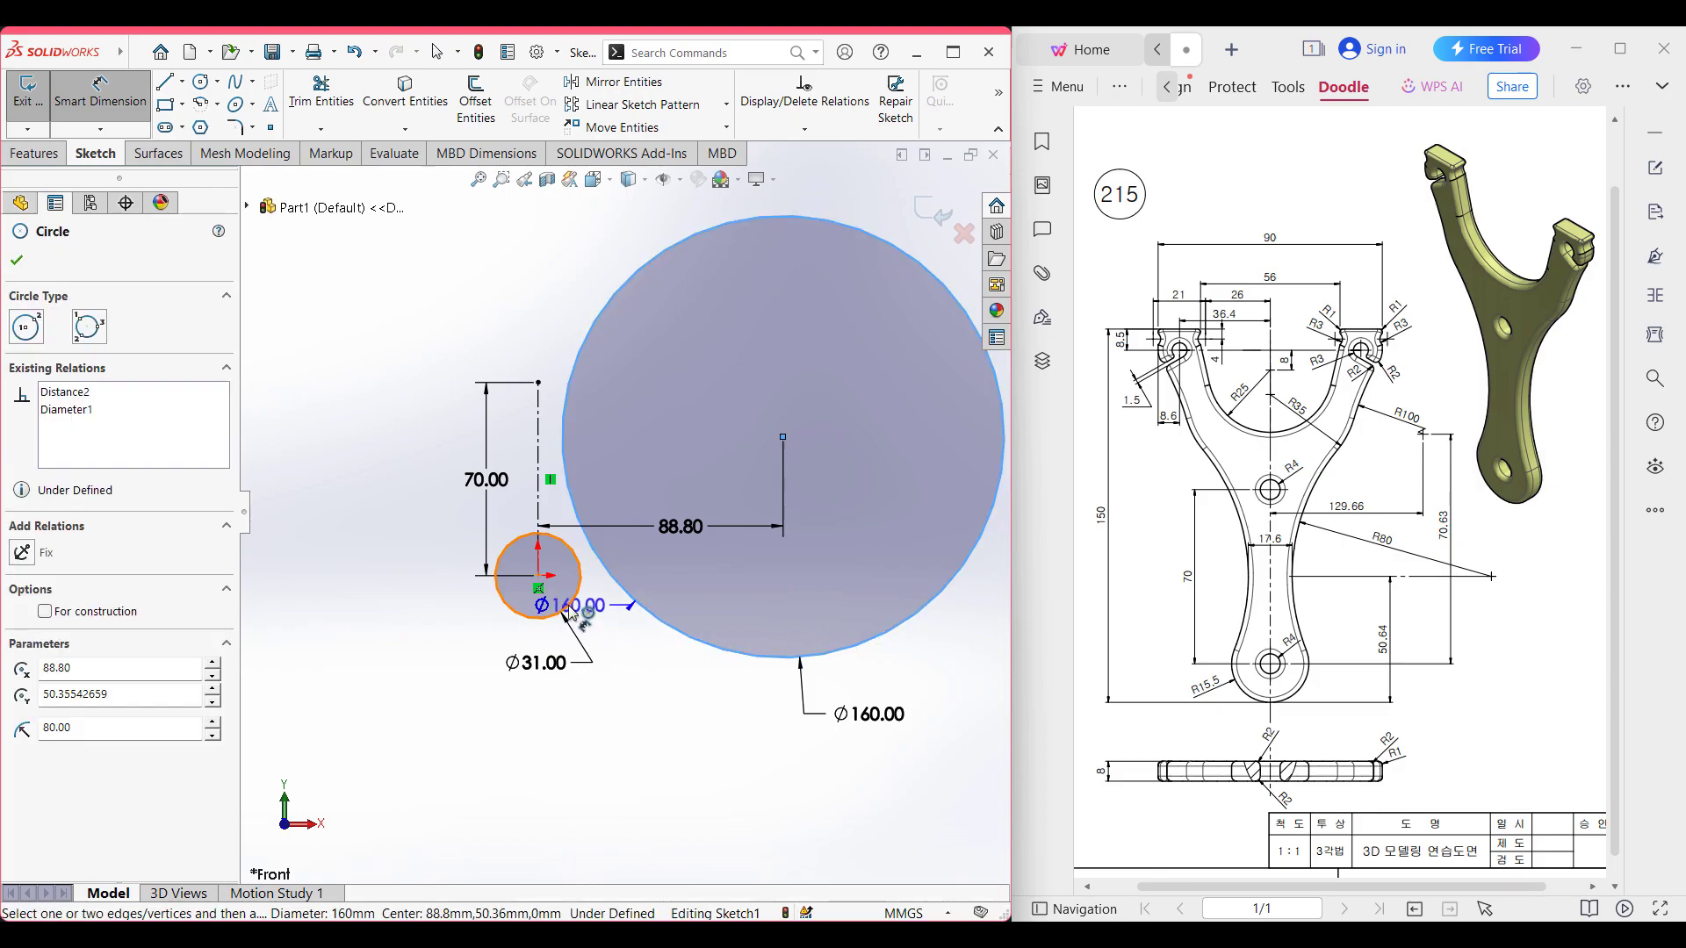
left_click(567, 604)
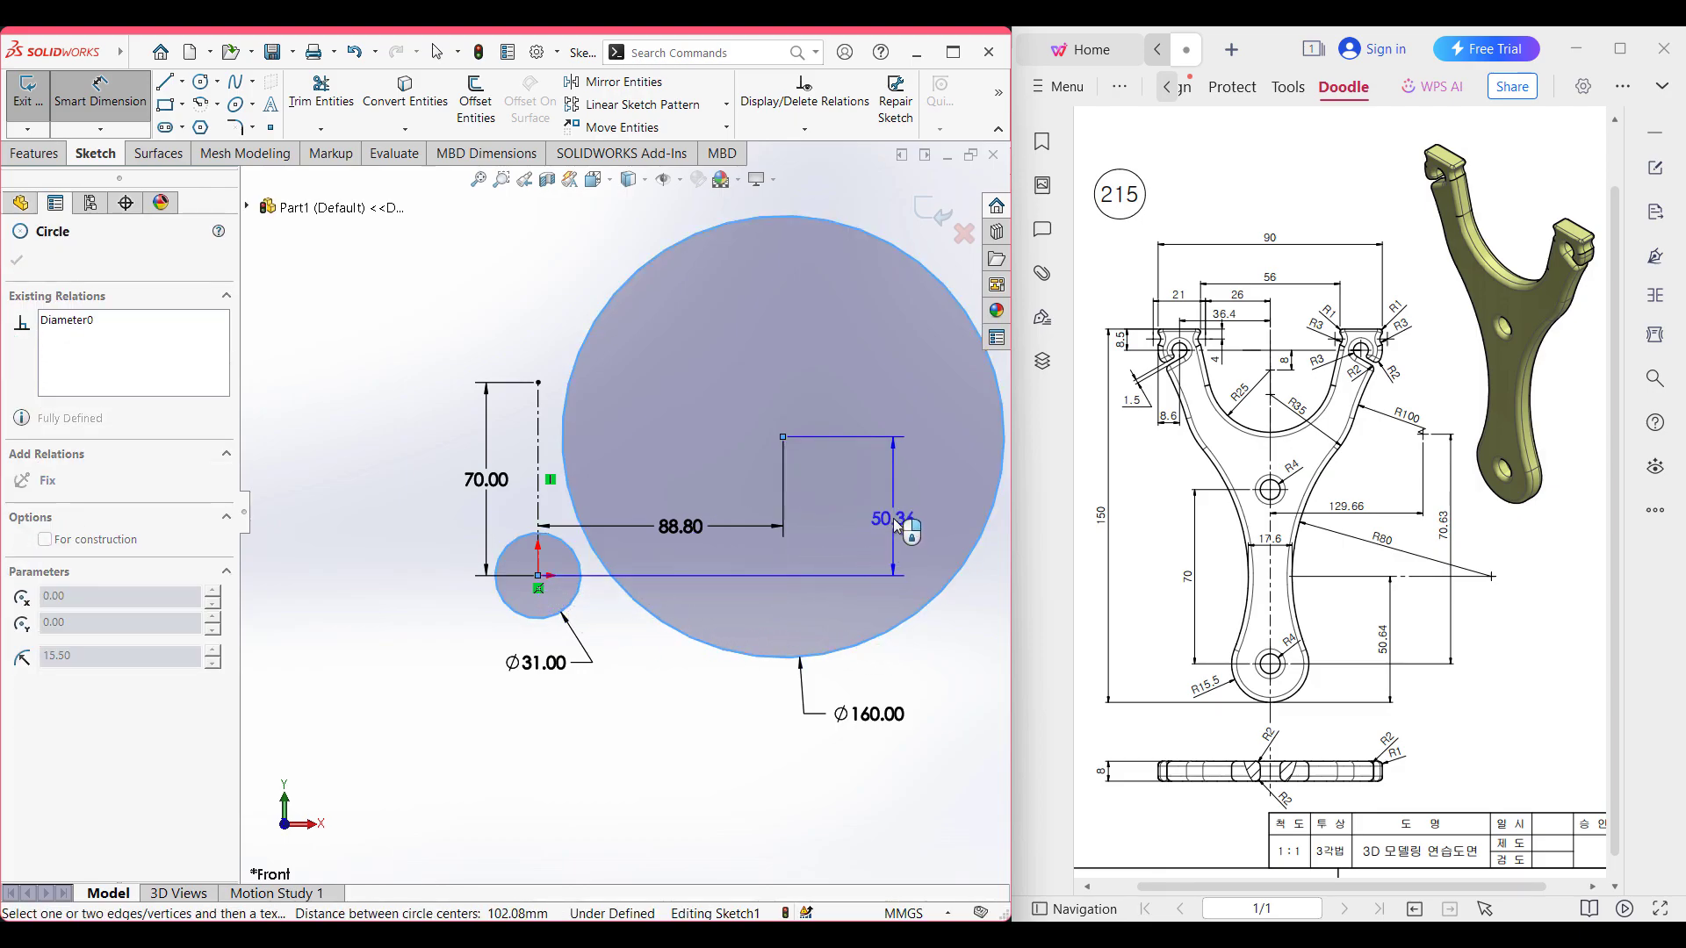
left_click(893, 518)
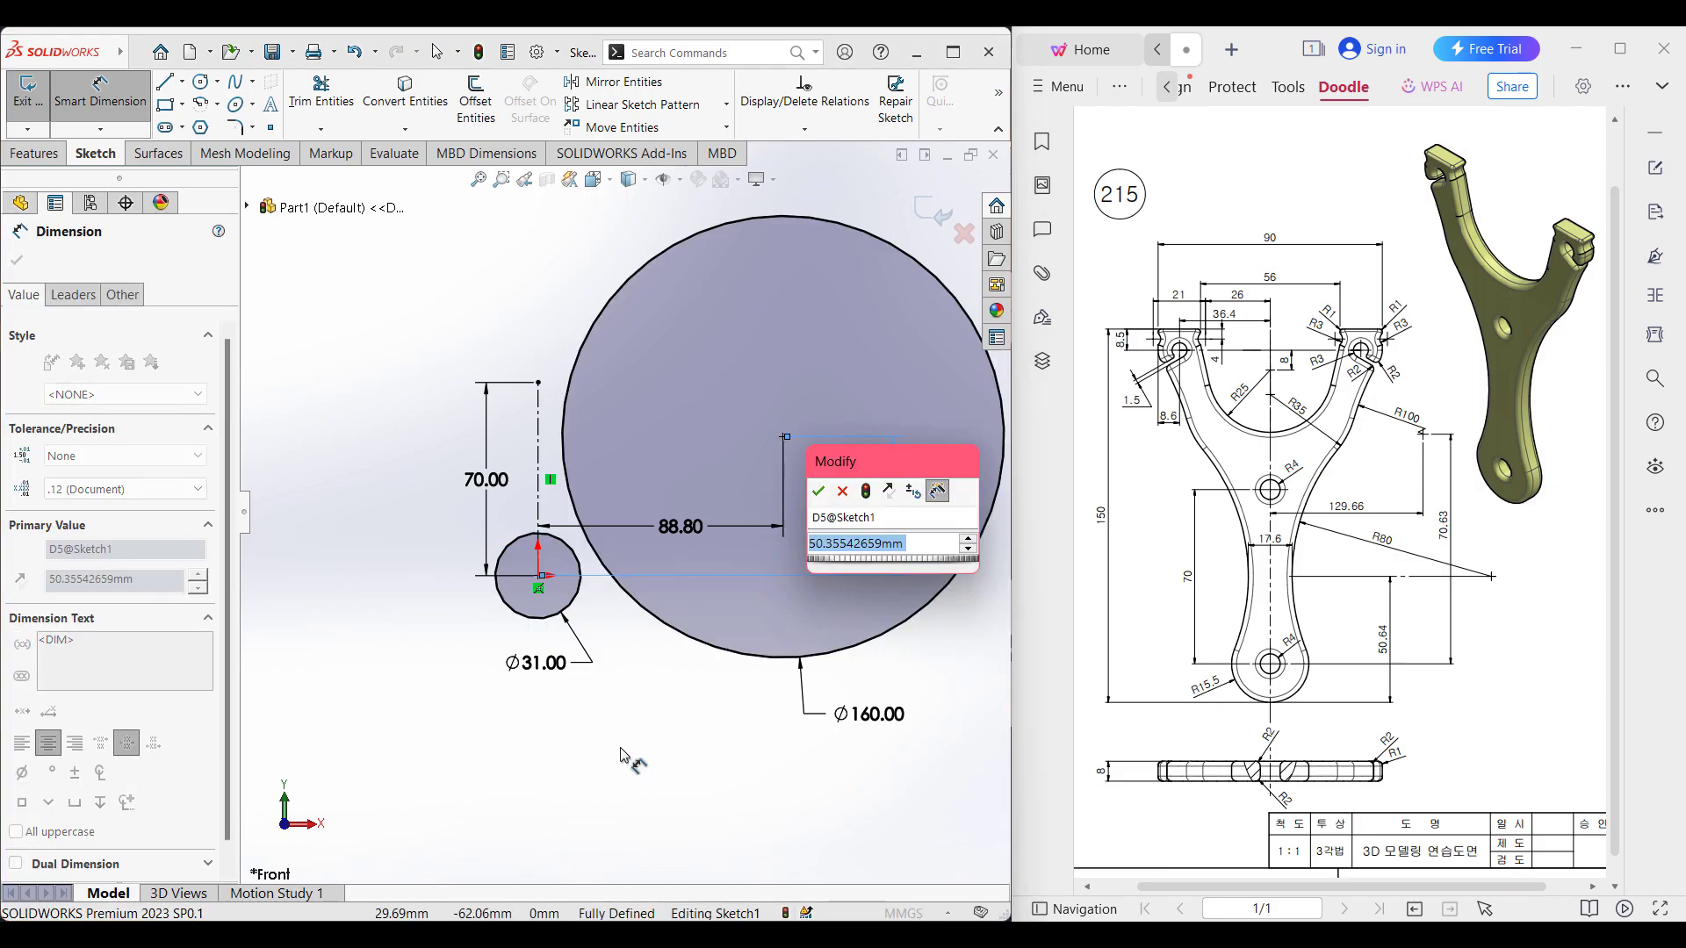
type("50.64-")
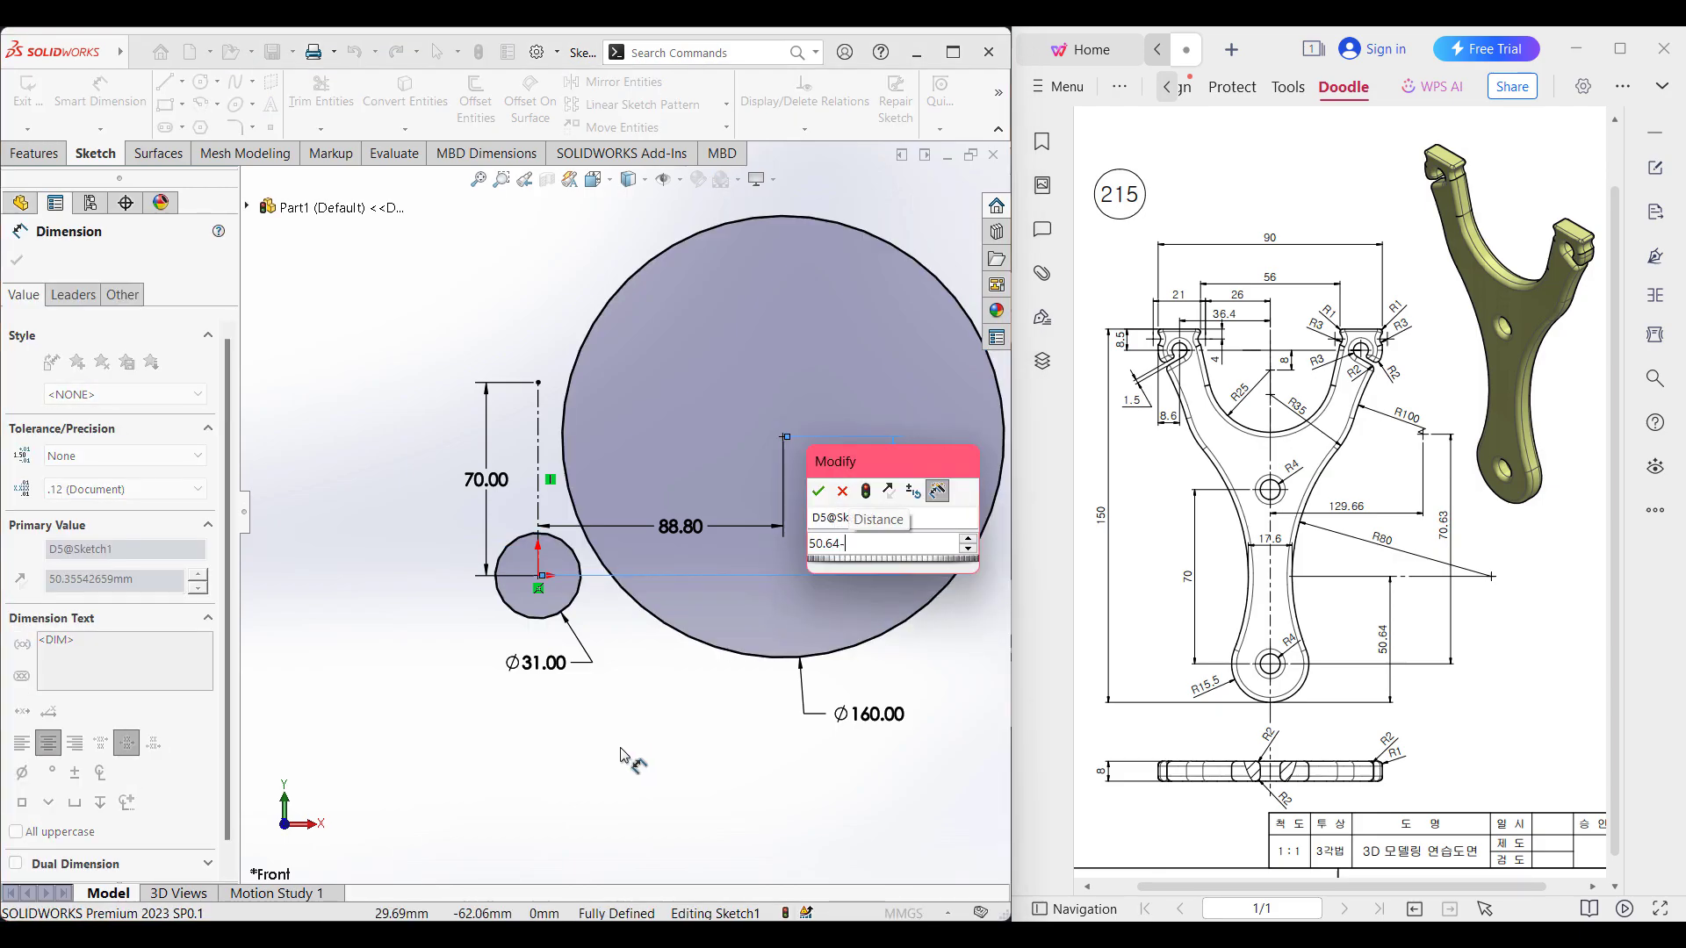
type("15.5")
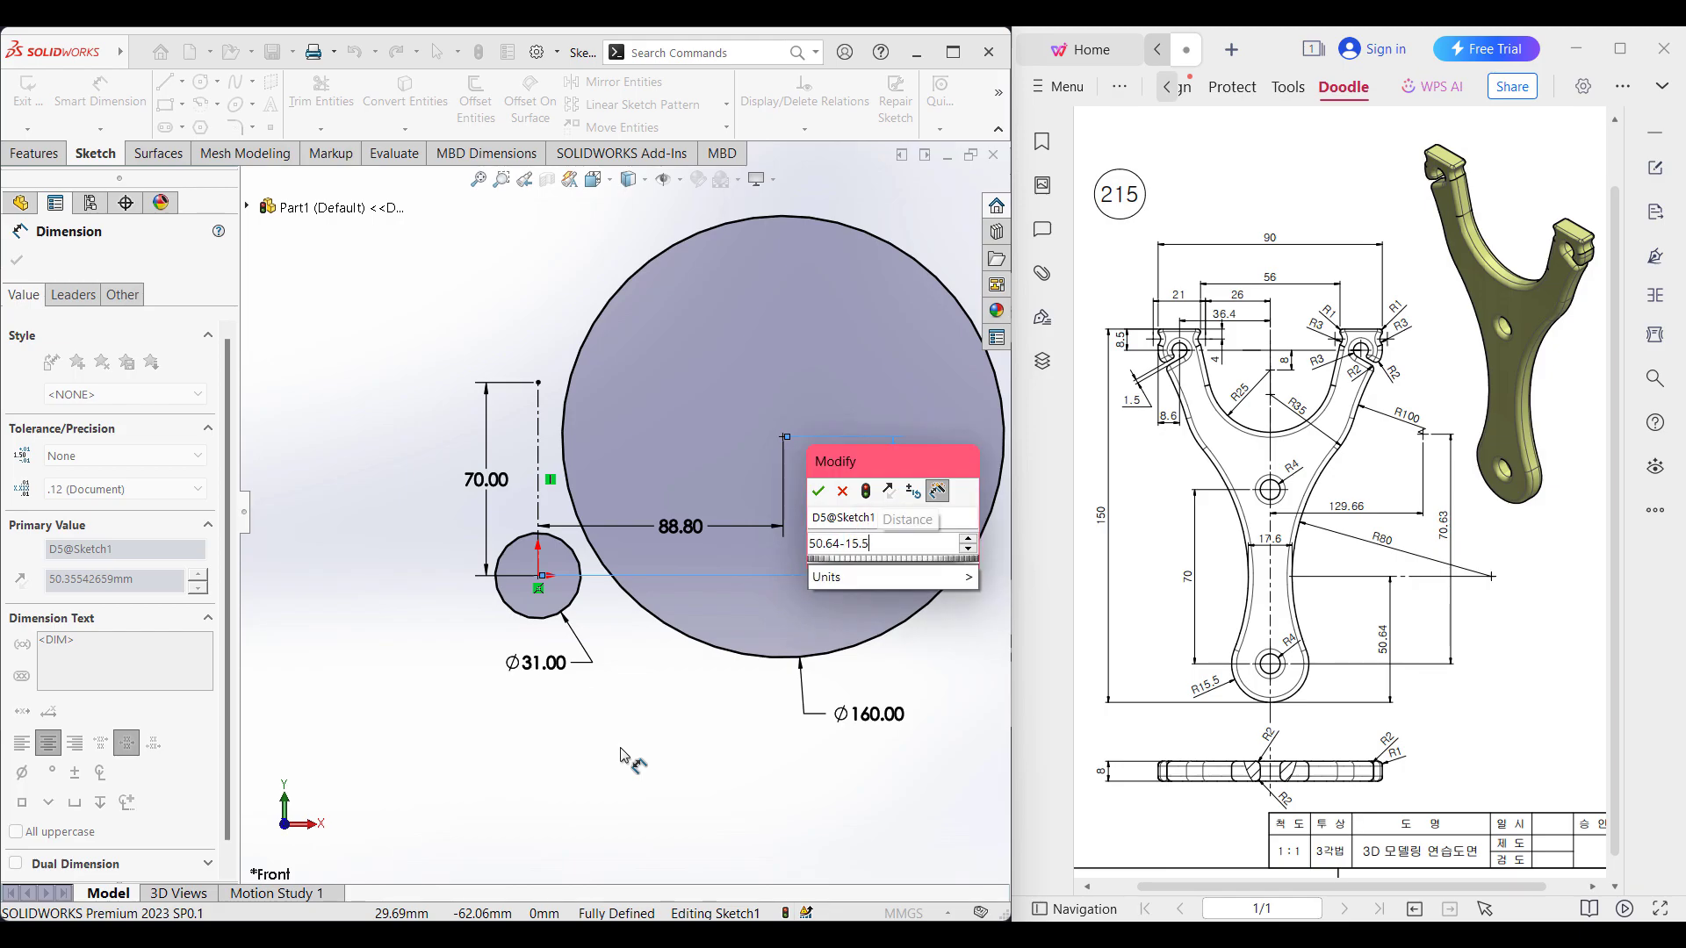
key("Return")
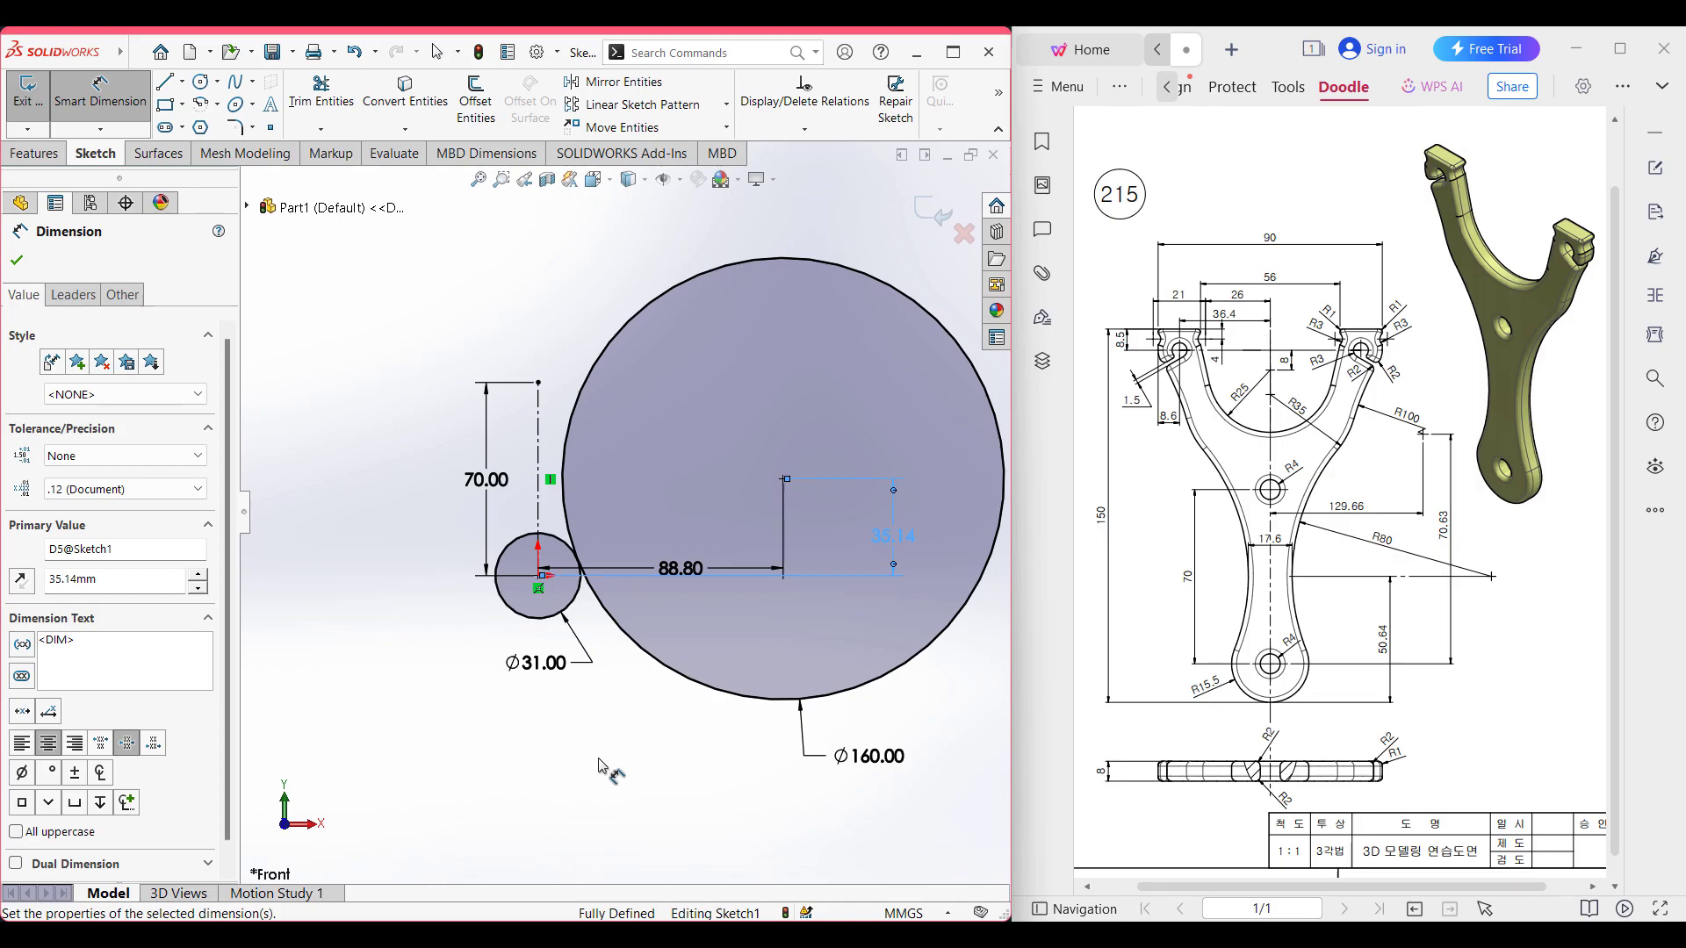
left_click(19, 260)
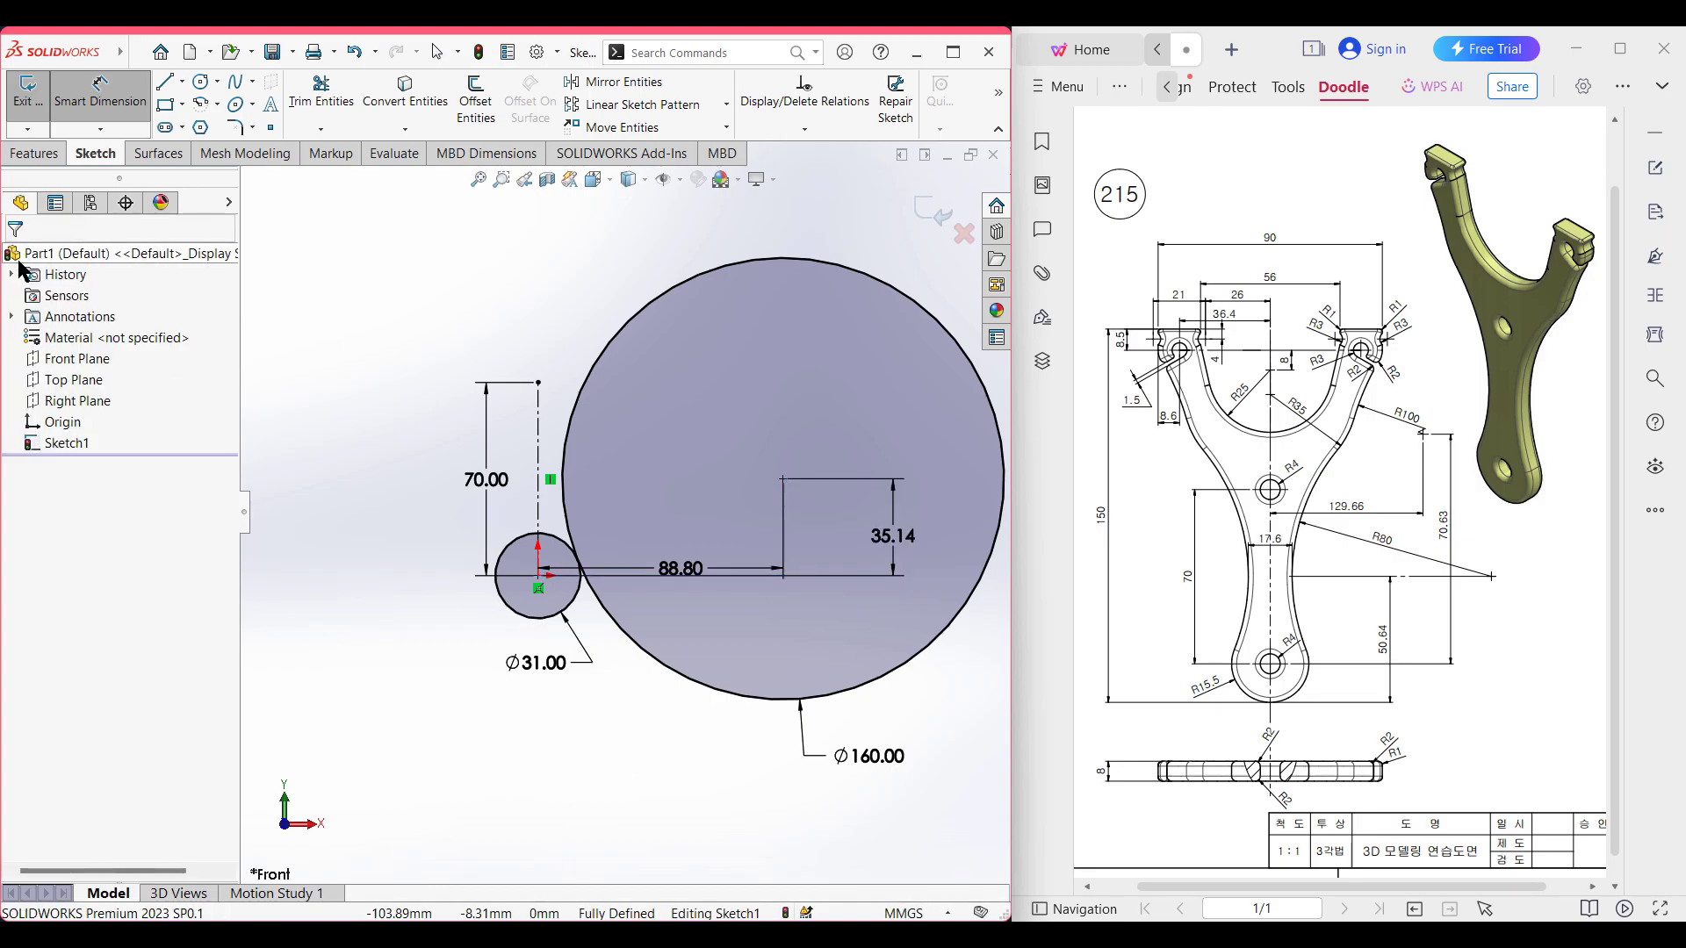
- Inspect where the two circles meet and delete the vertical dimension between their centres
scroll(621, 510, "up", 2)
scroll(595, 544, "down", 8)
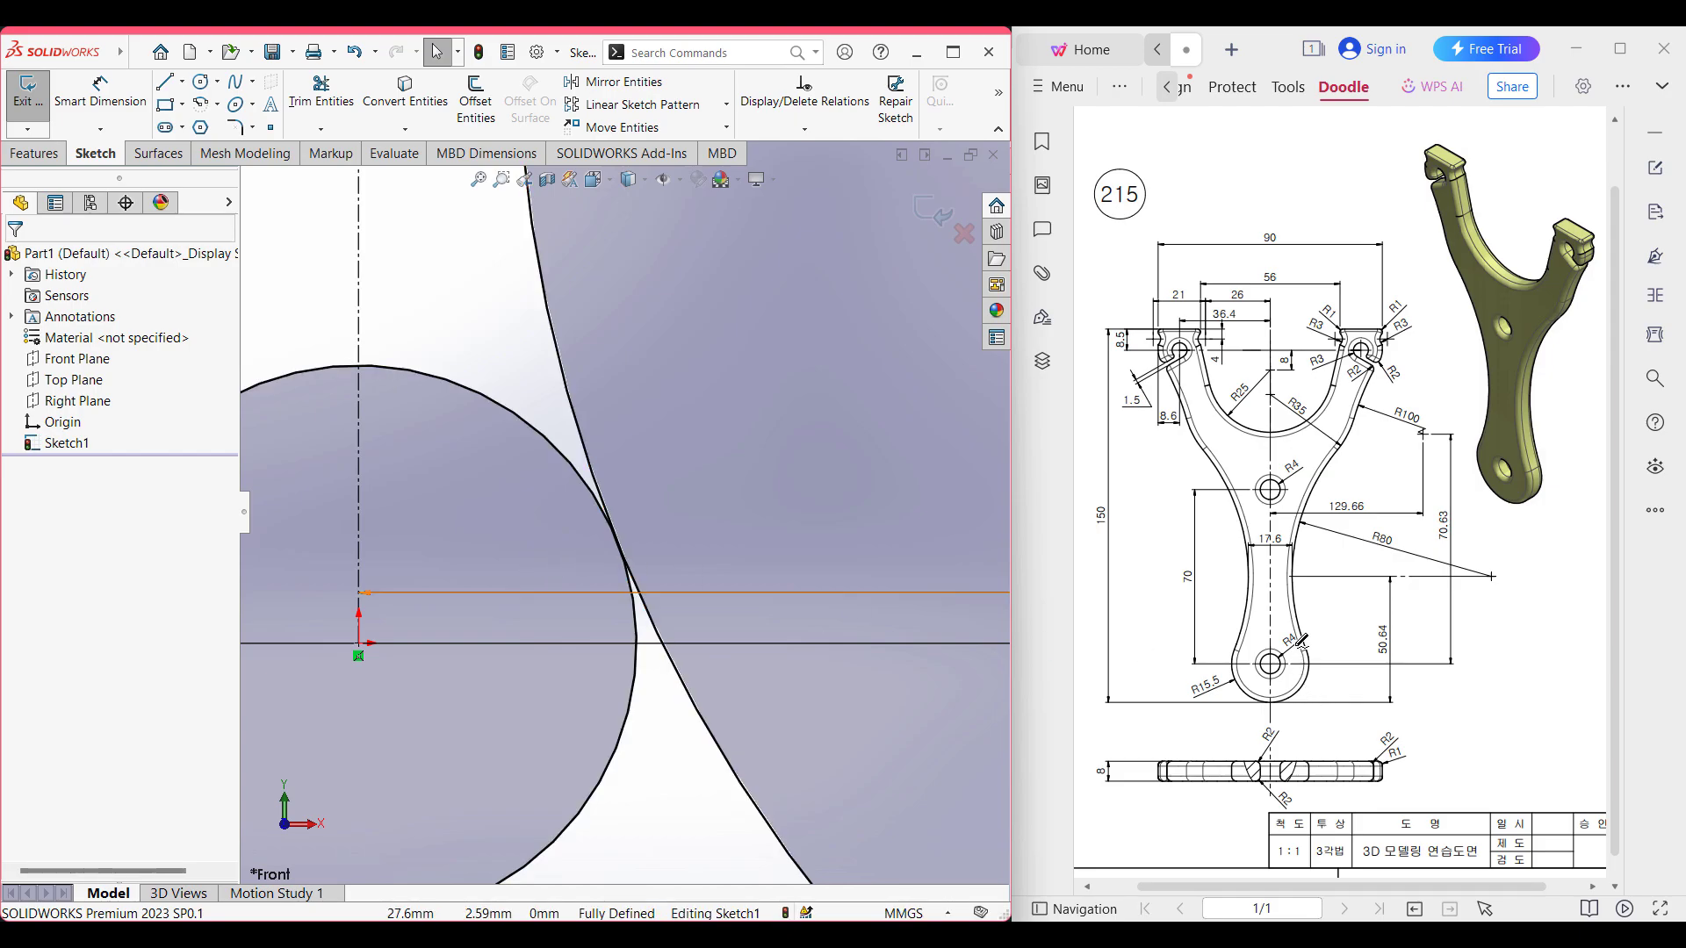
scroll(609, 599, "down", 2)
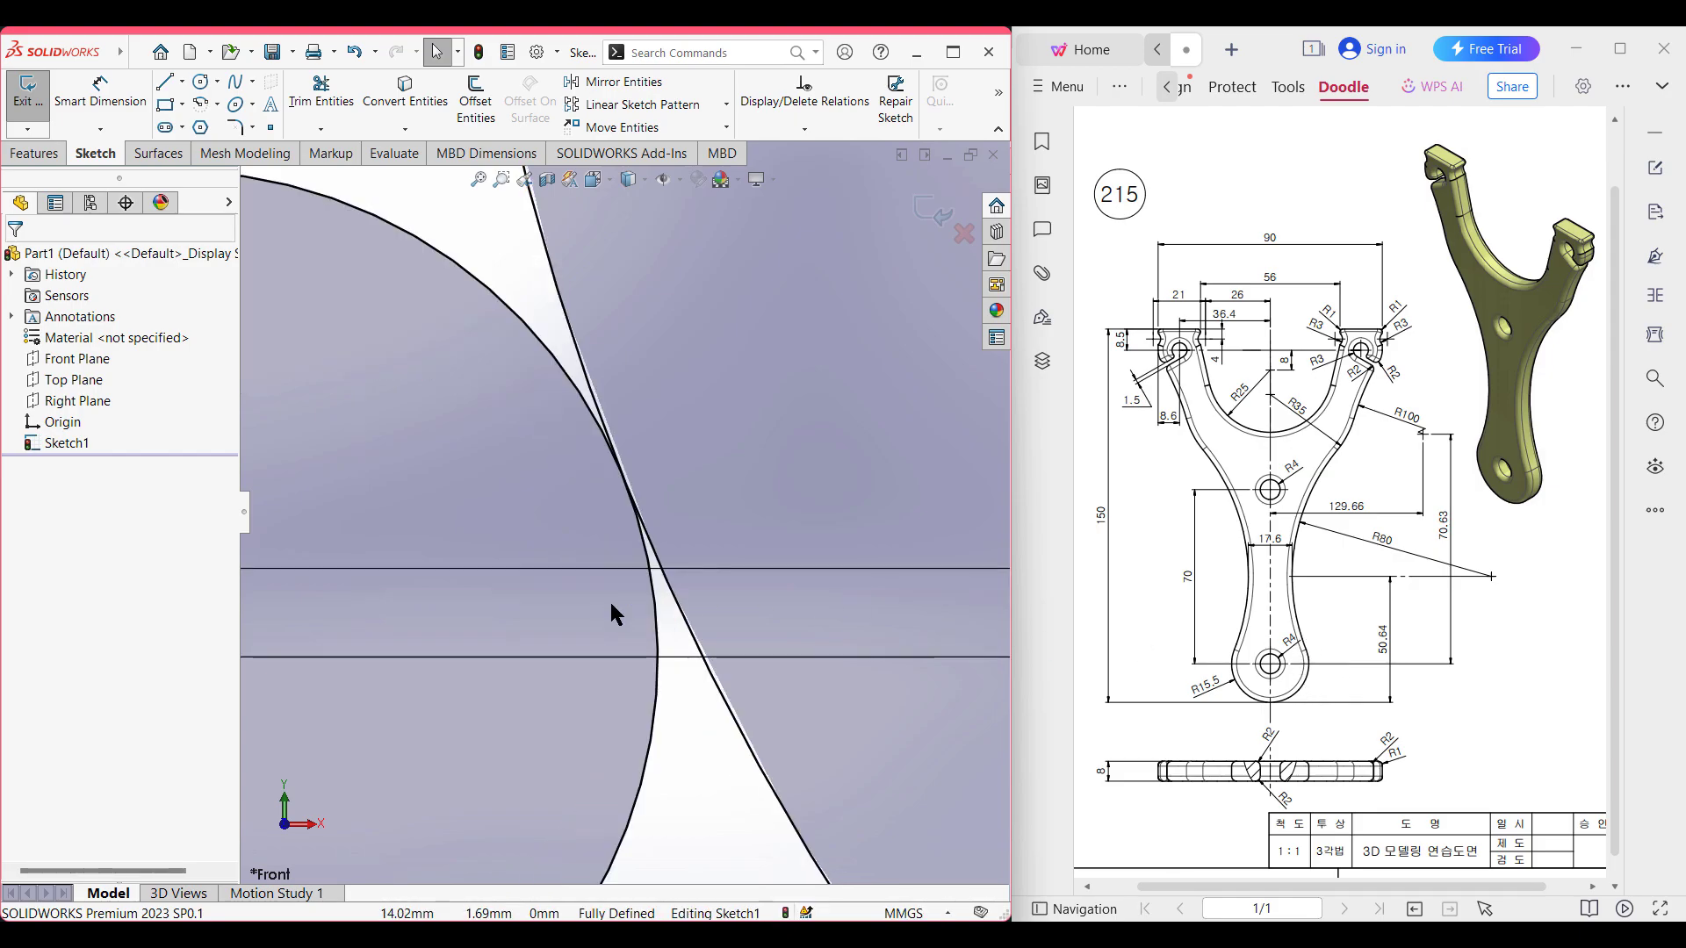
scroll(610, 599, "up", 6)
scroll(734, 474, "up", 3)
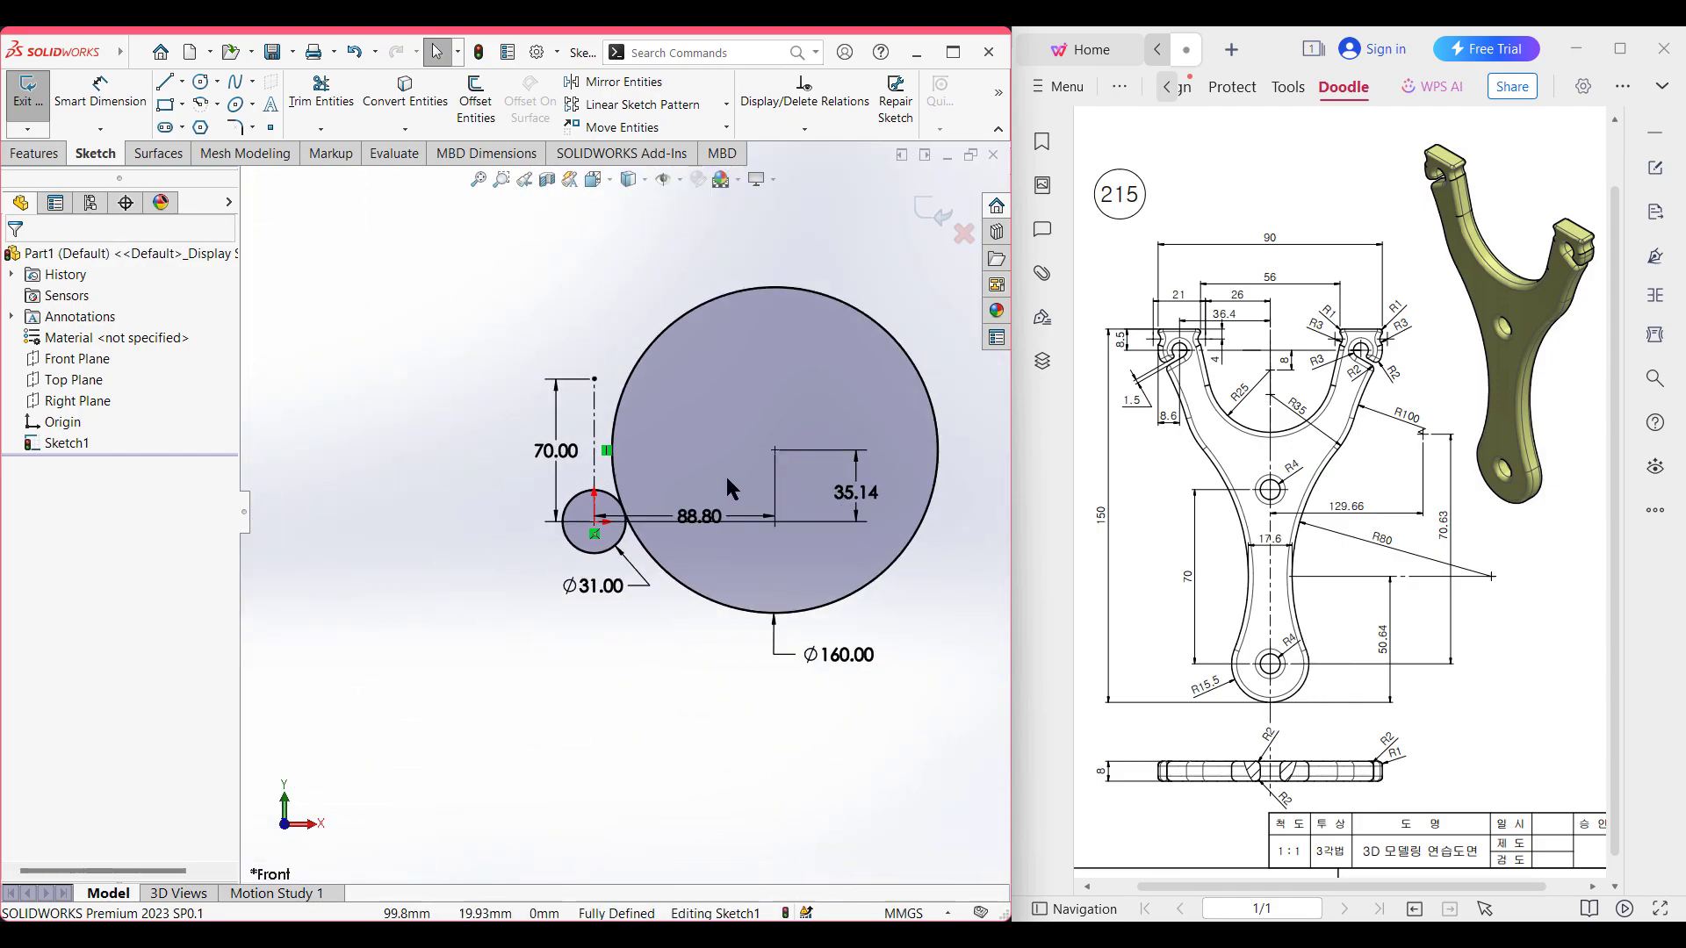
scroll(625, 484, "down", 2)
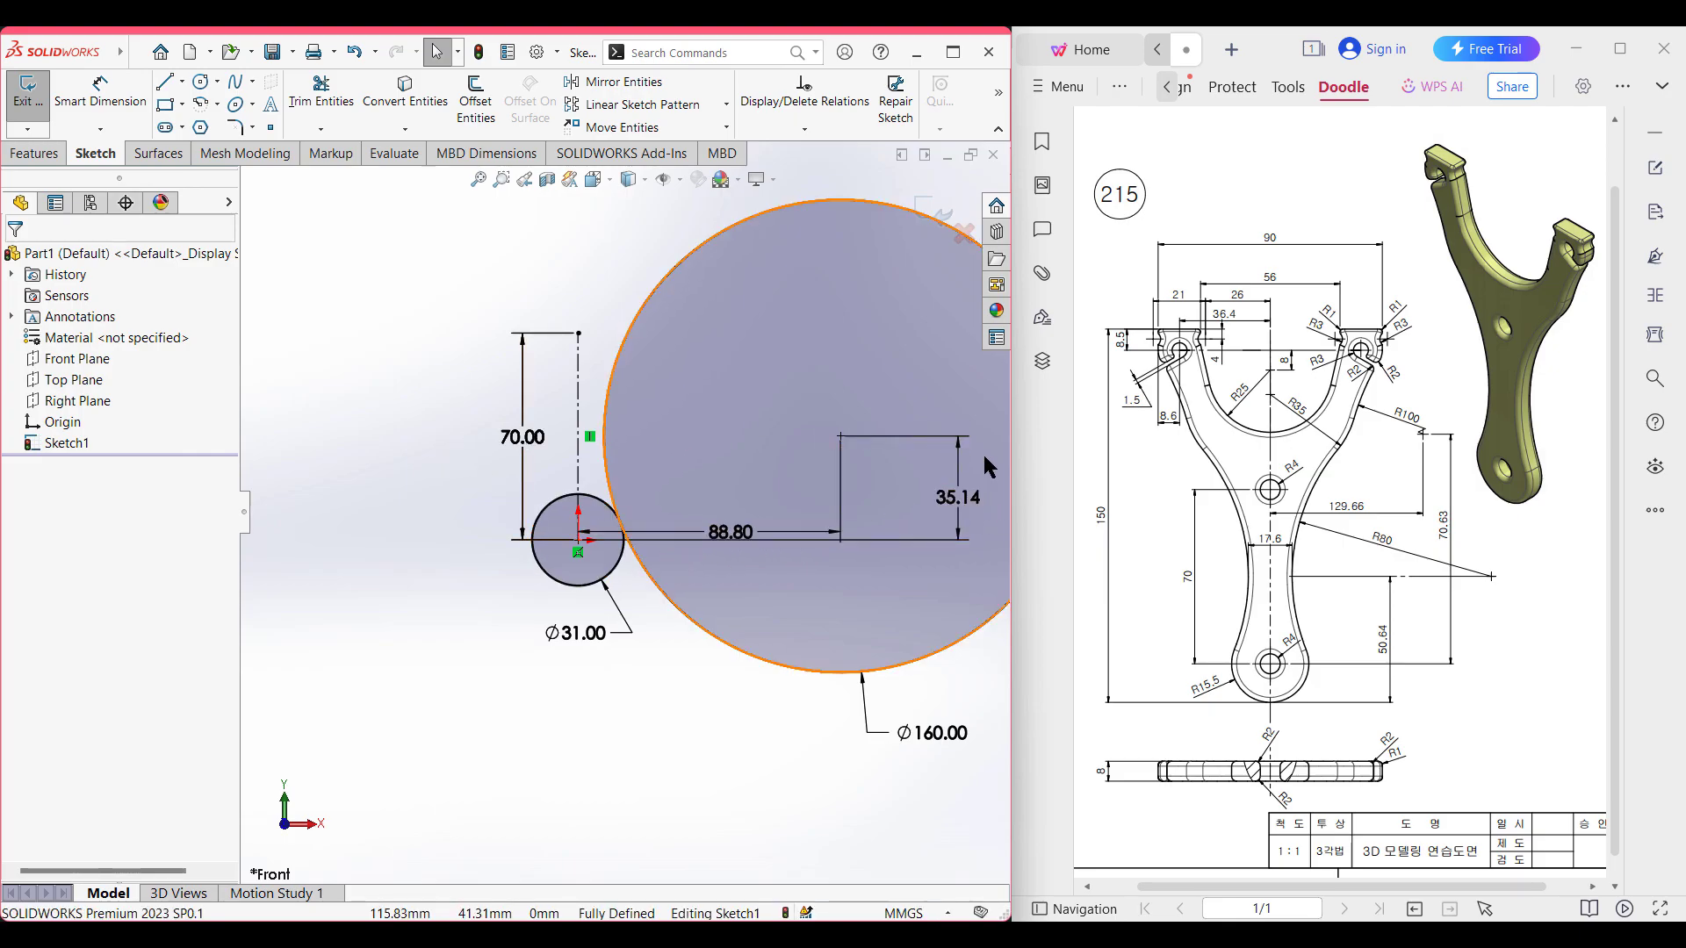
left_click(970, 493)
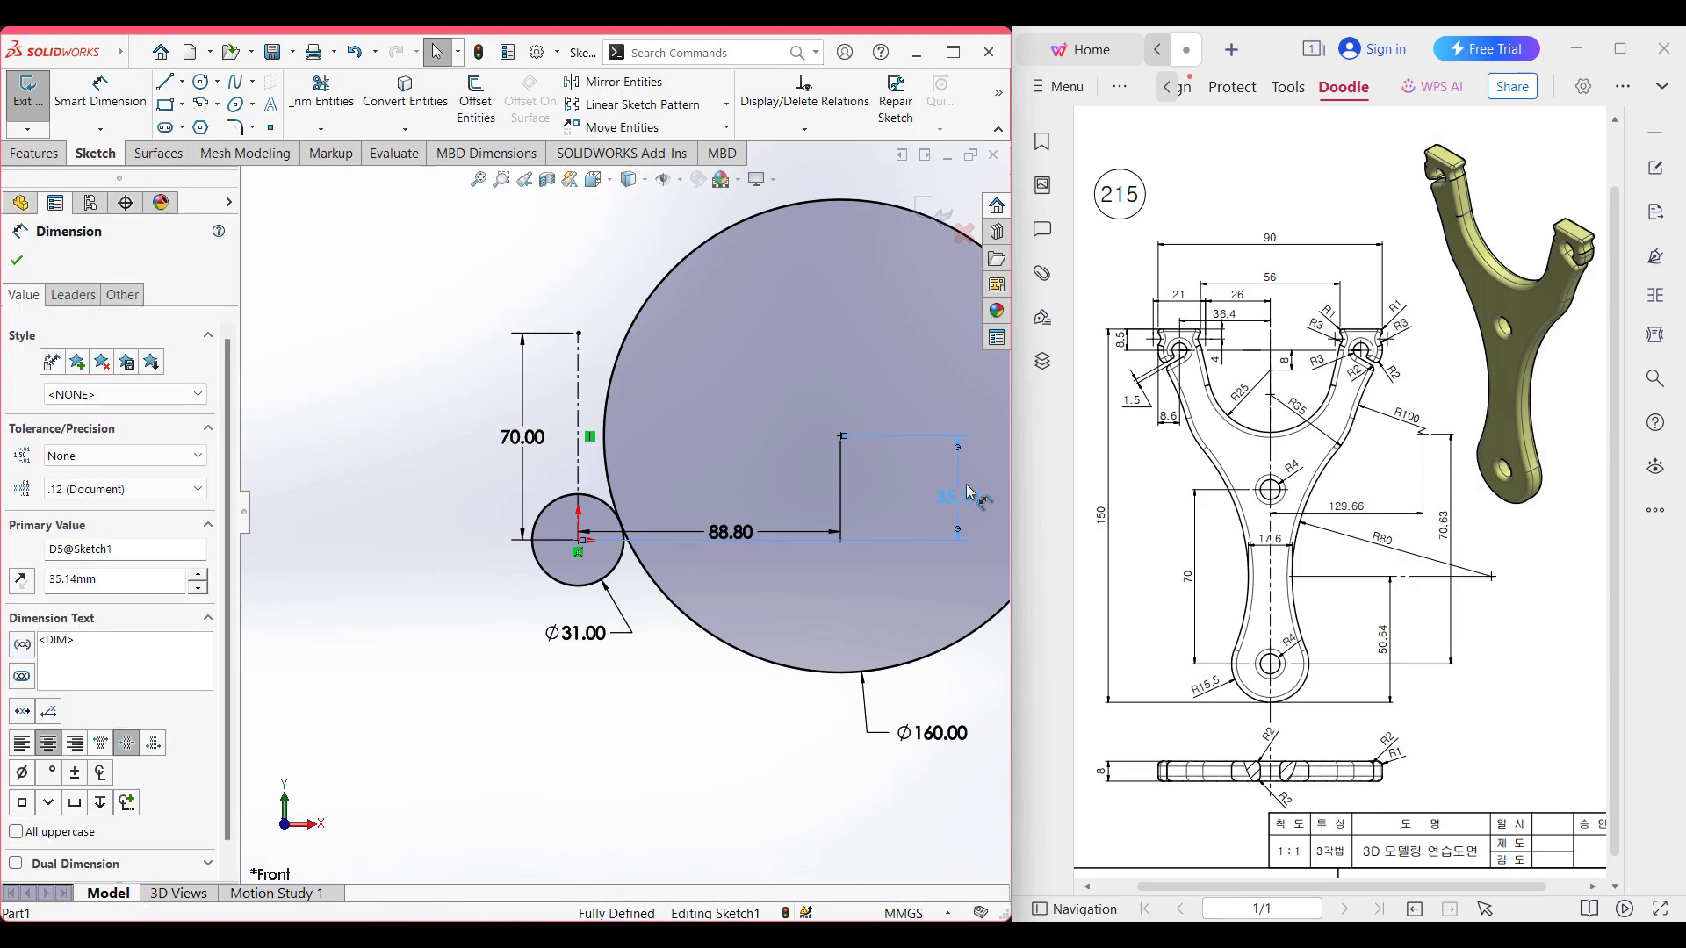
right_click(970, 490)
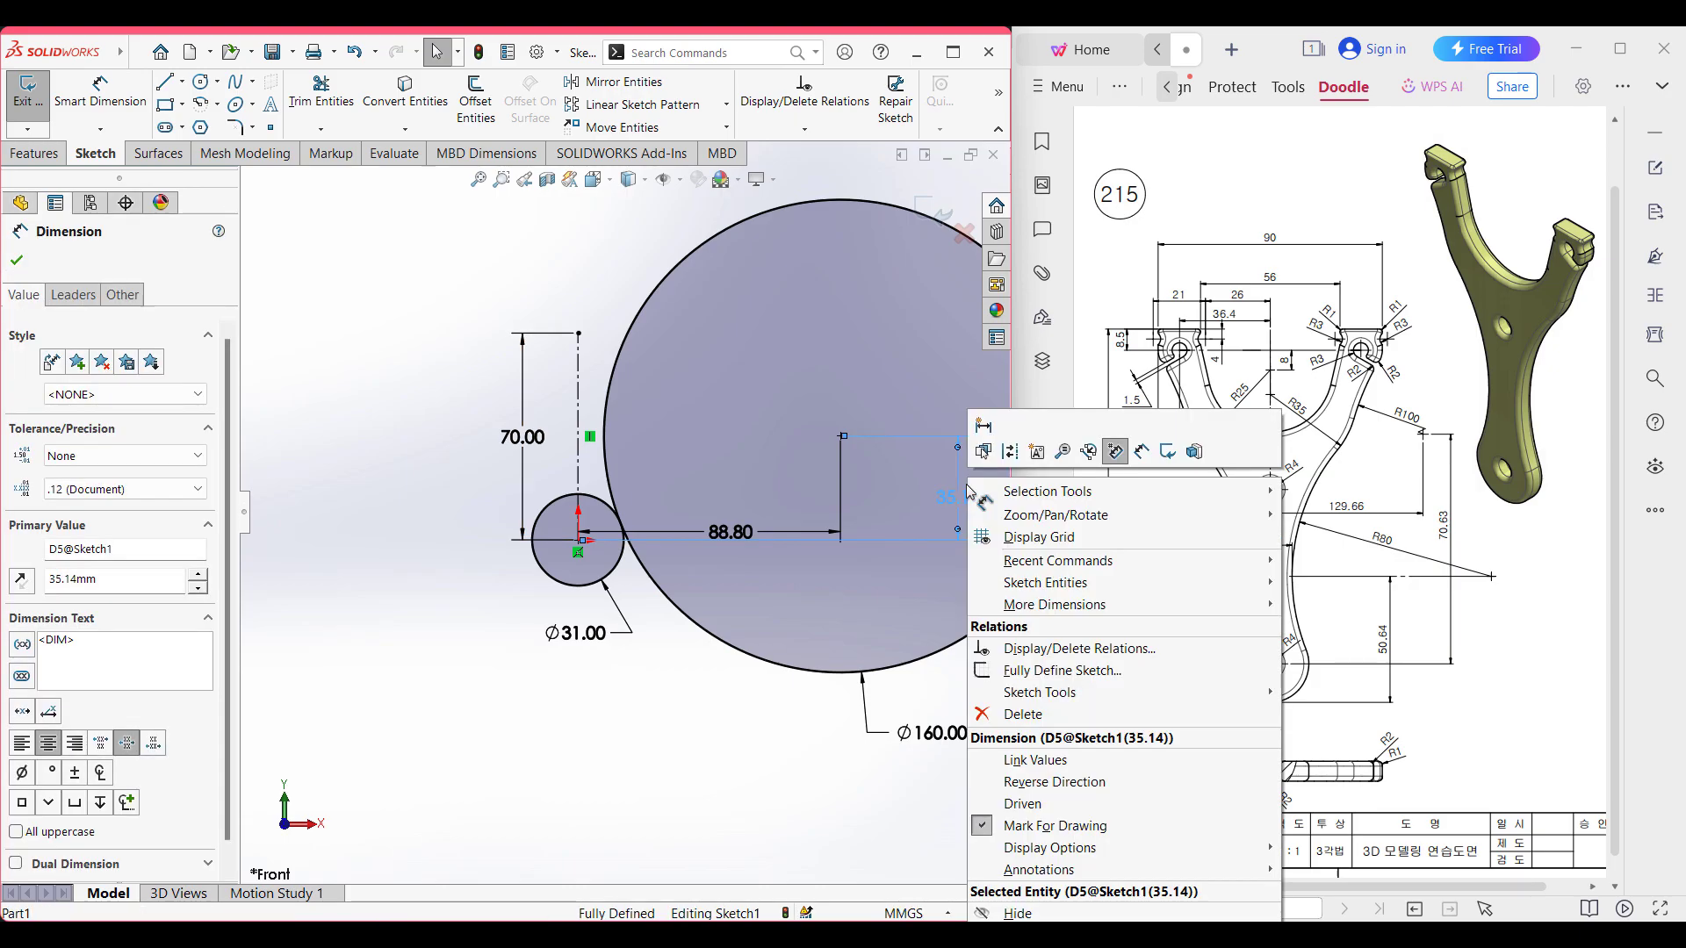
left_click(1021, 714)
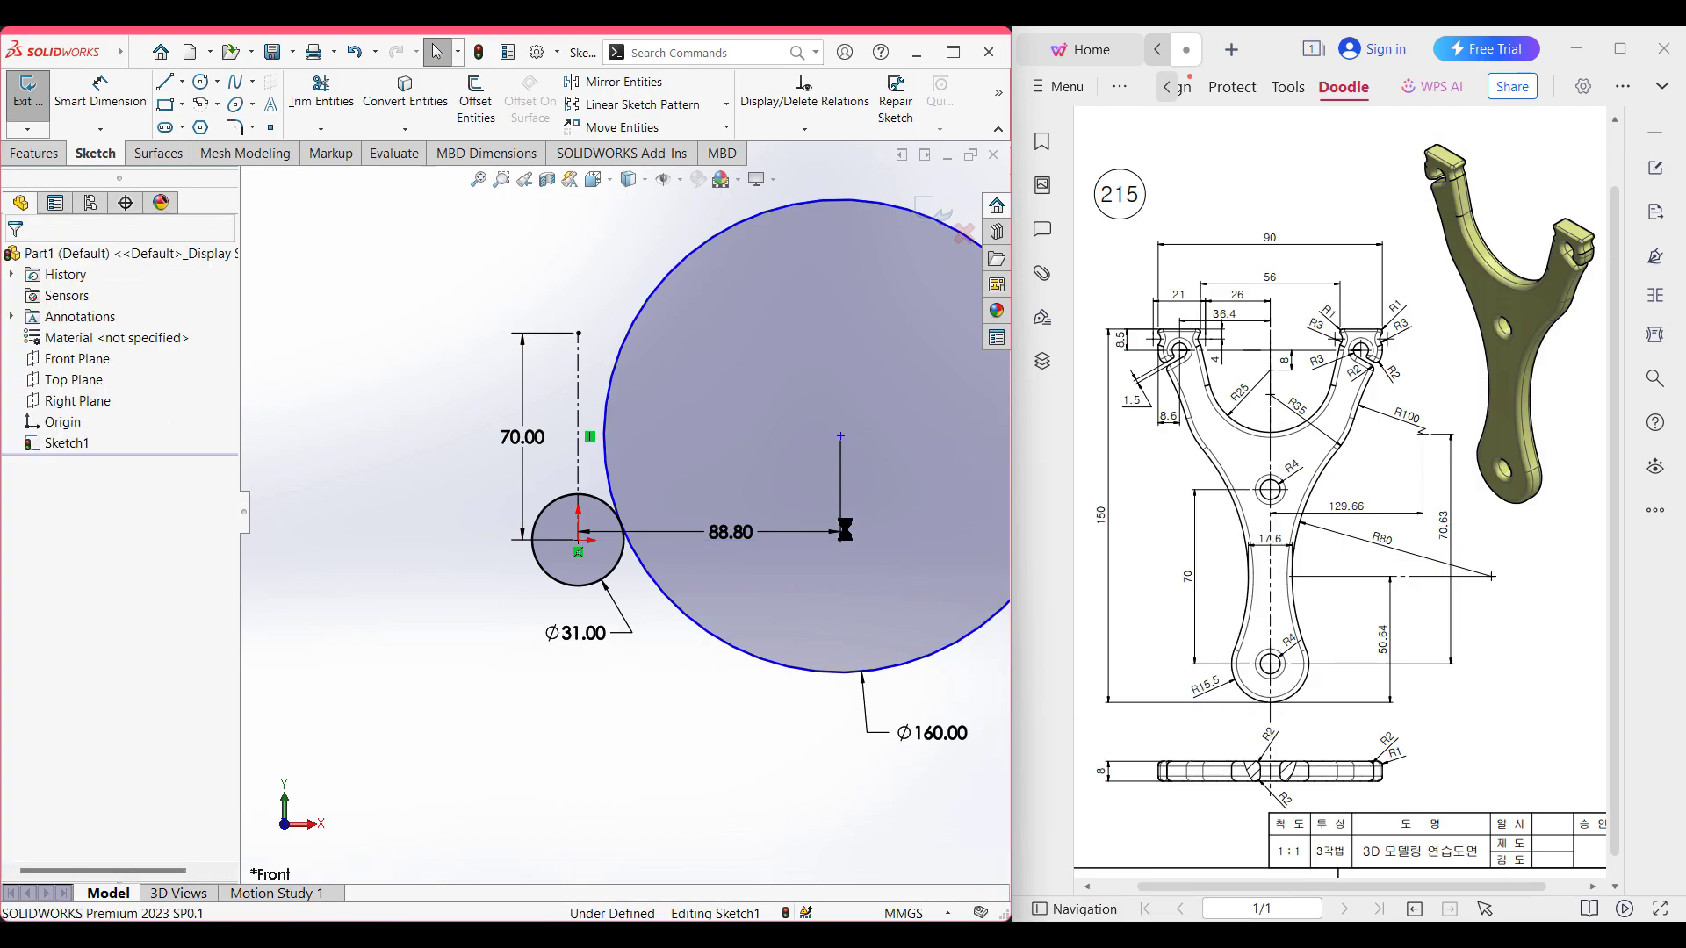
- Make the 160 mm circle tangent to the small circle at the origin
left_click(612, 584)
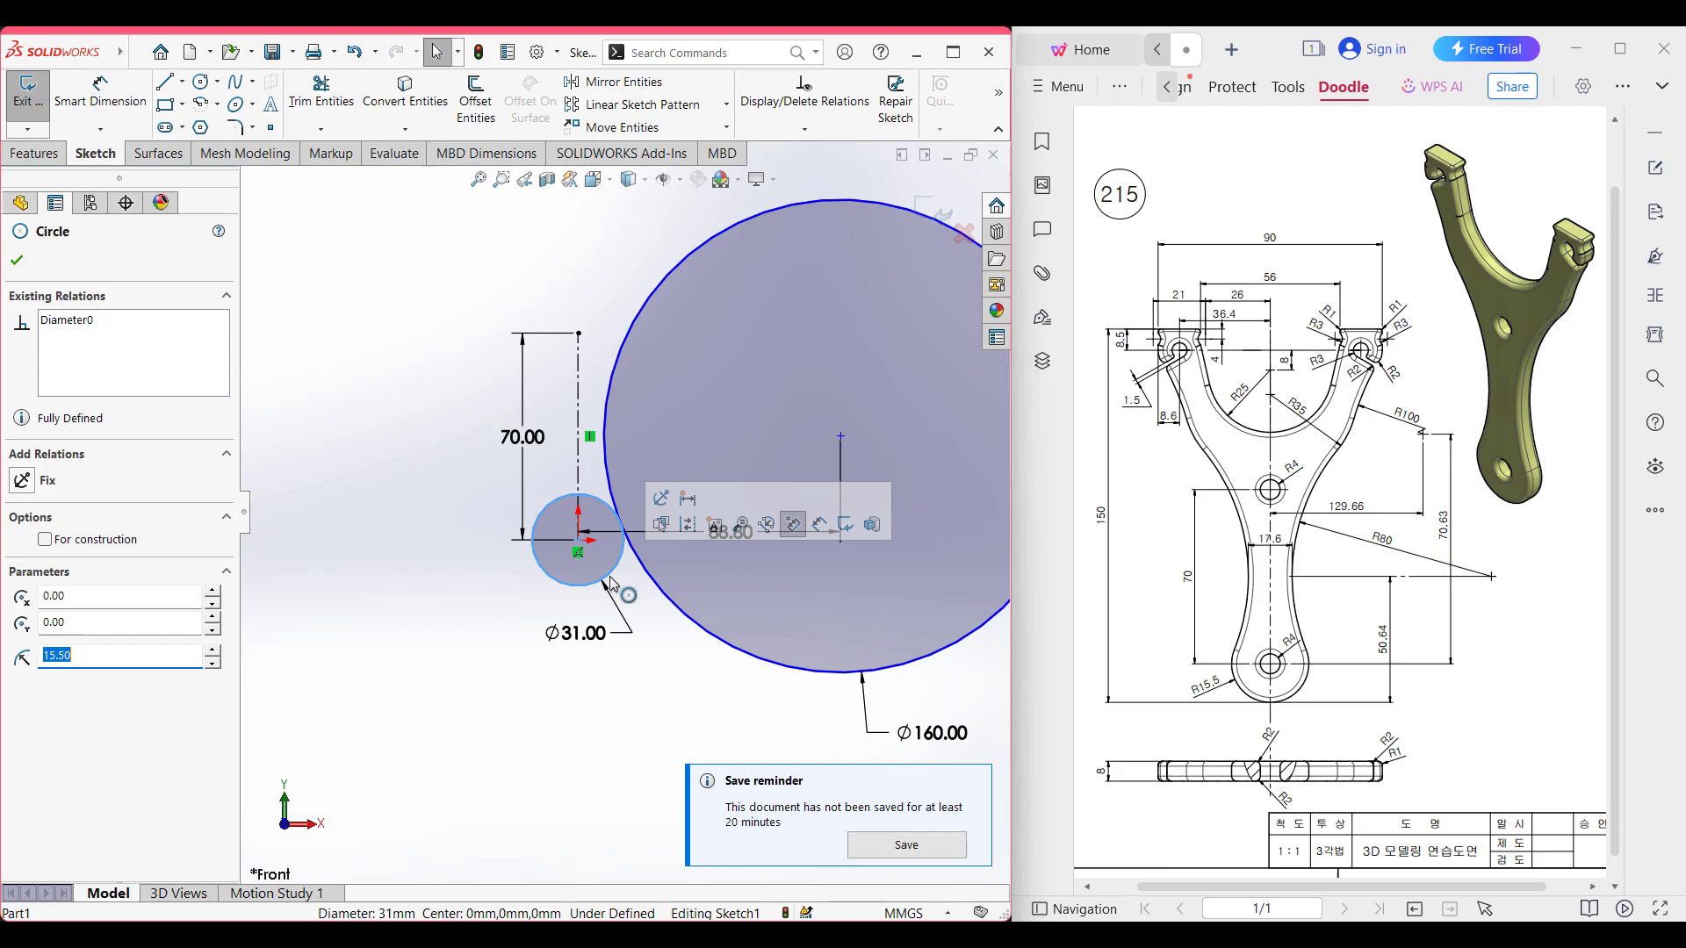
left_click(708, 633, "ctrl")
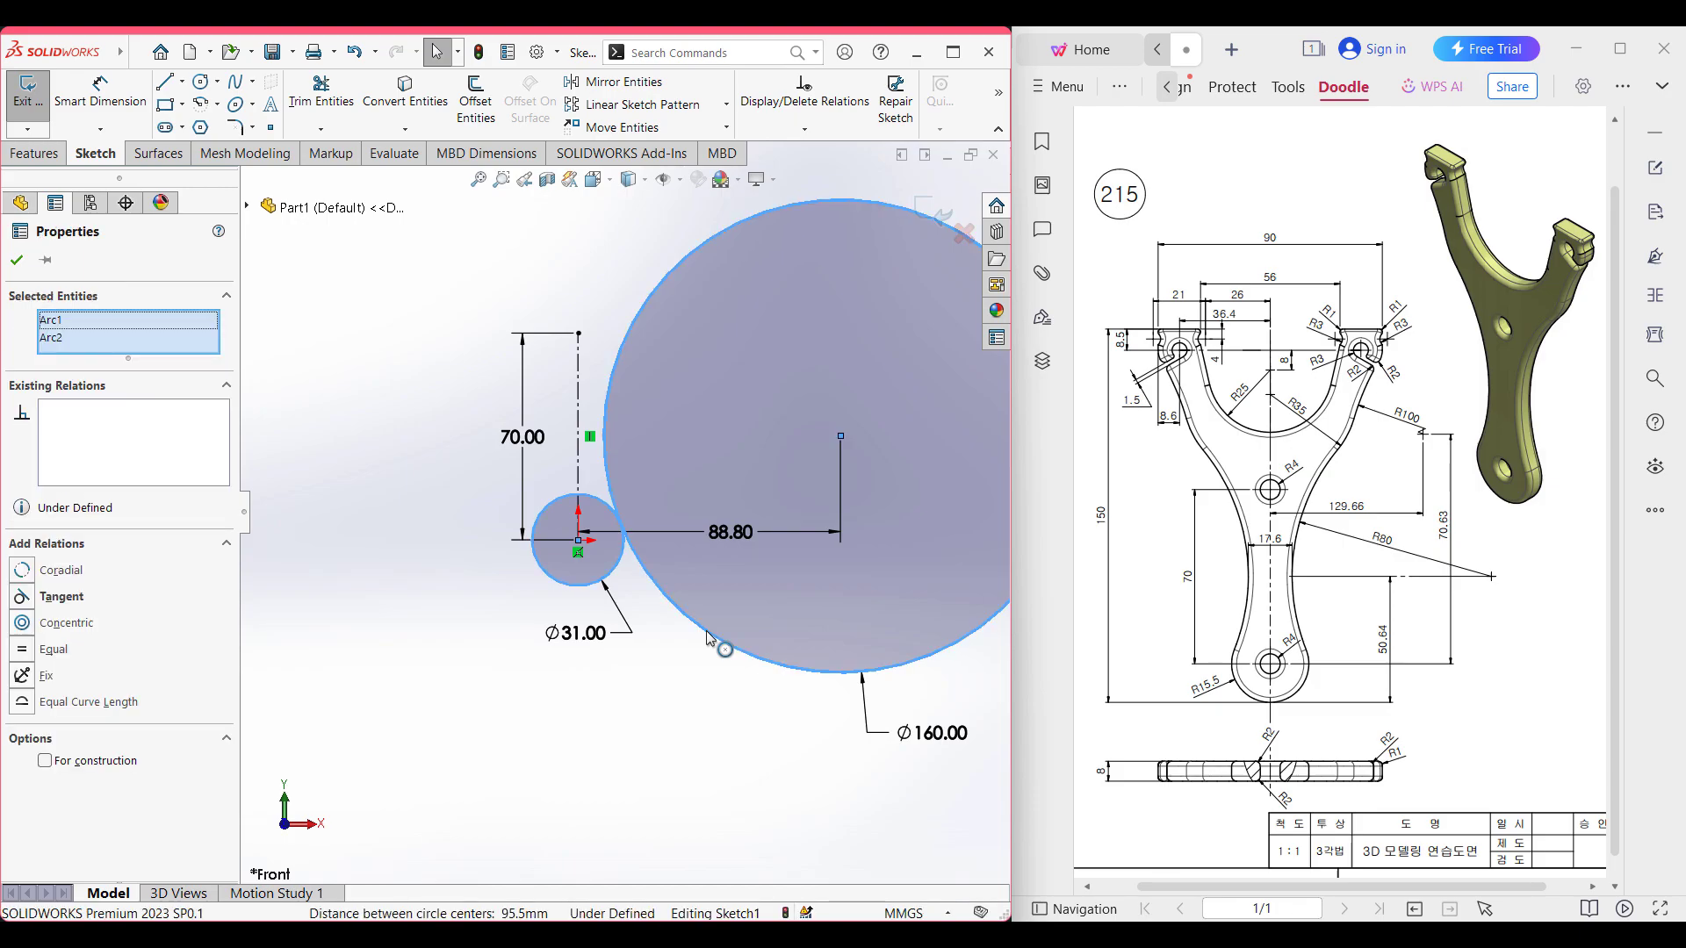
left_click(56, 597)
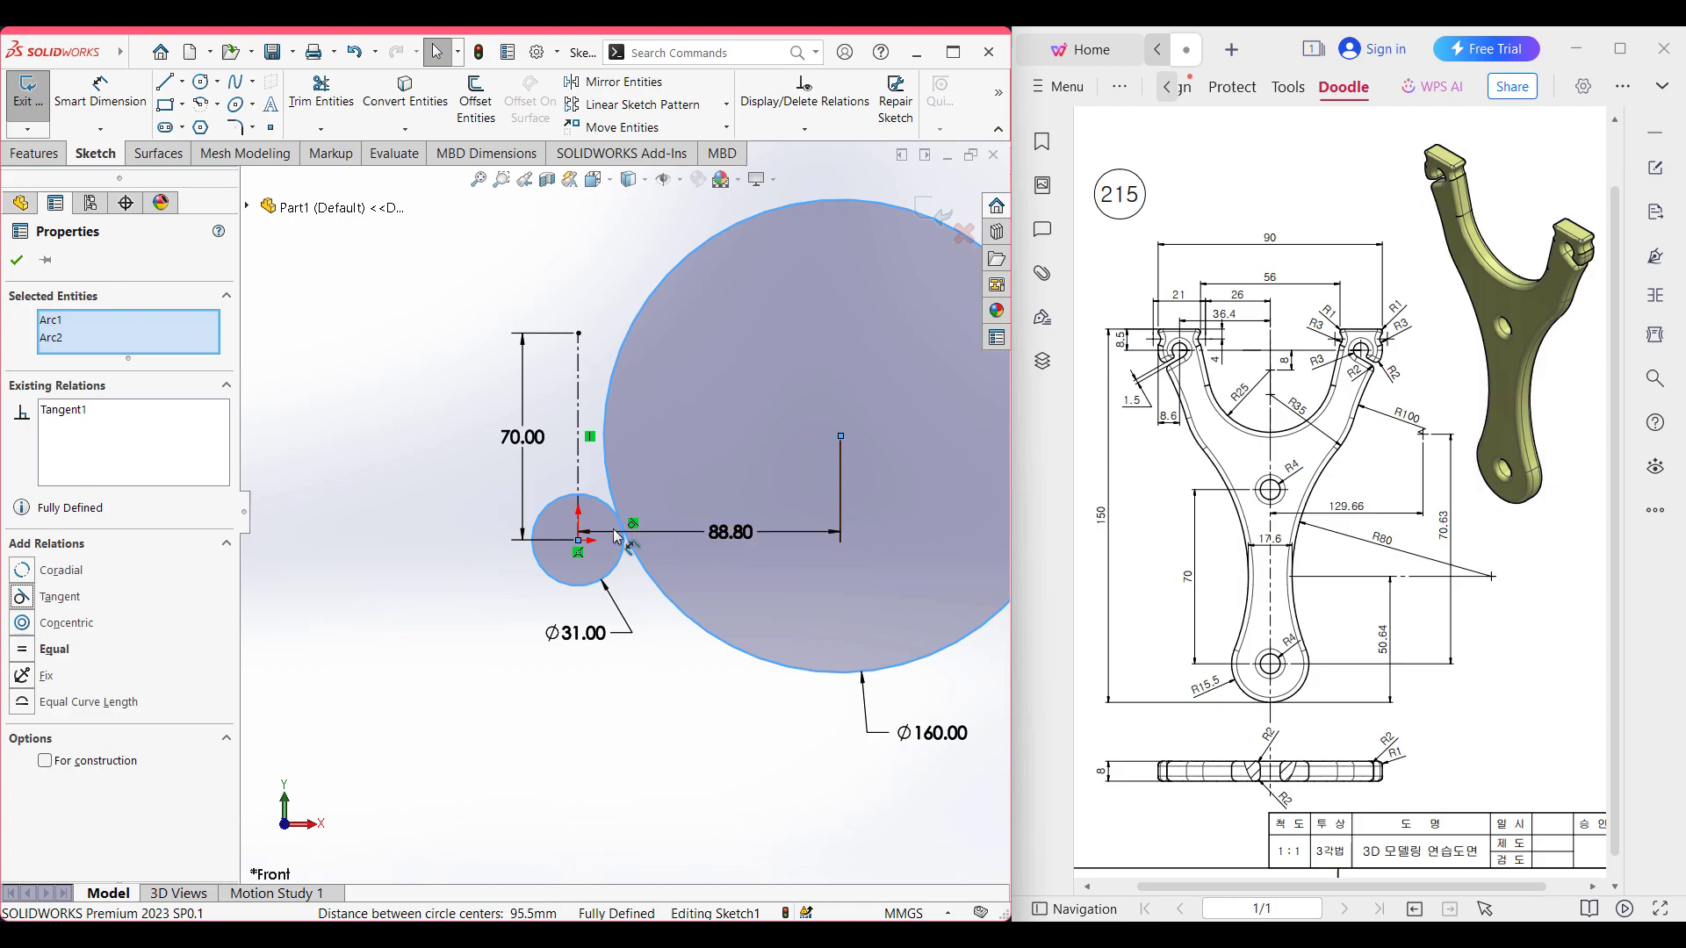
left_click(17, 260)
scroll(507, 451, "up", 1)
scroll(506, 452, "up", 1)
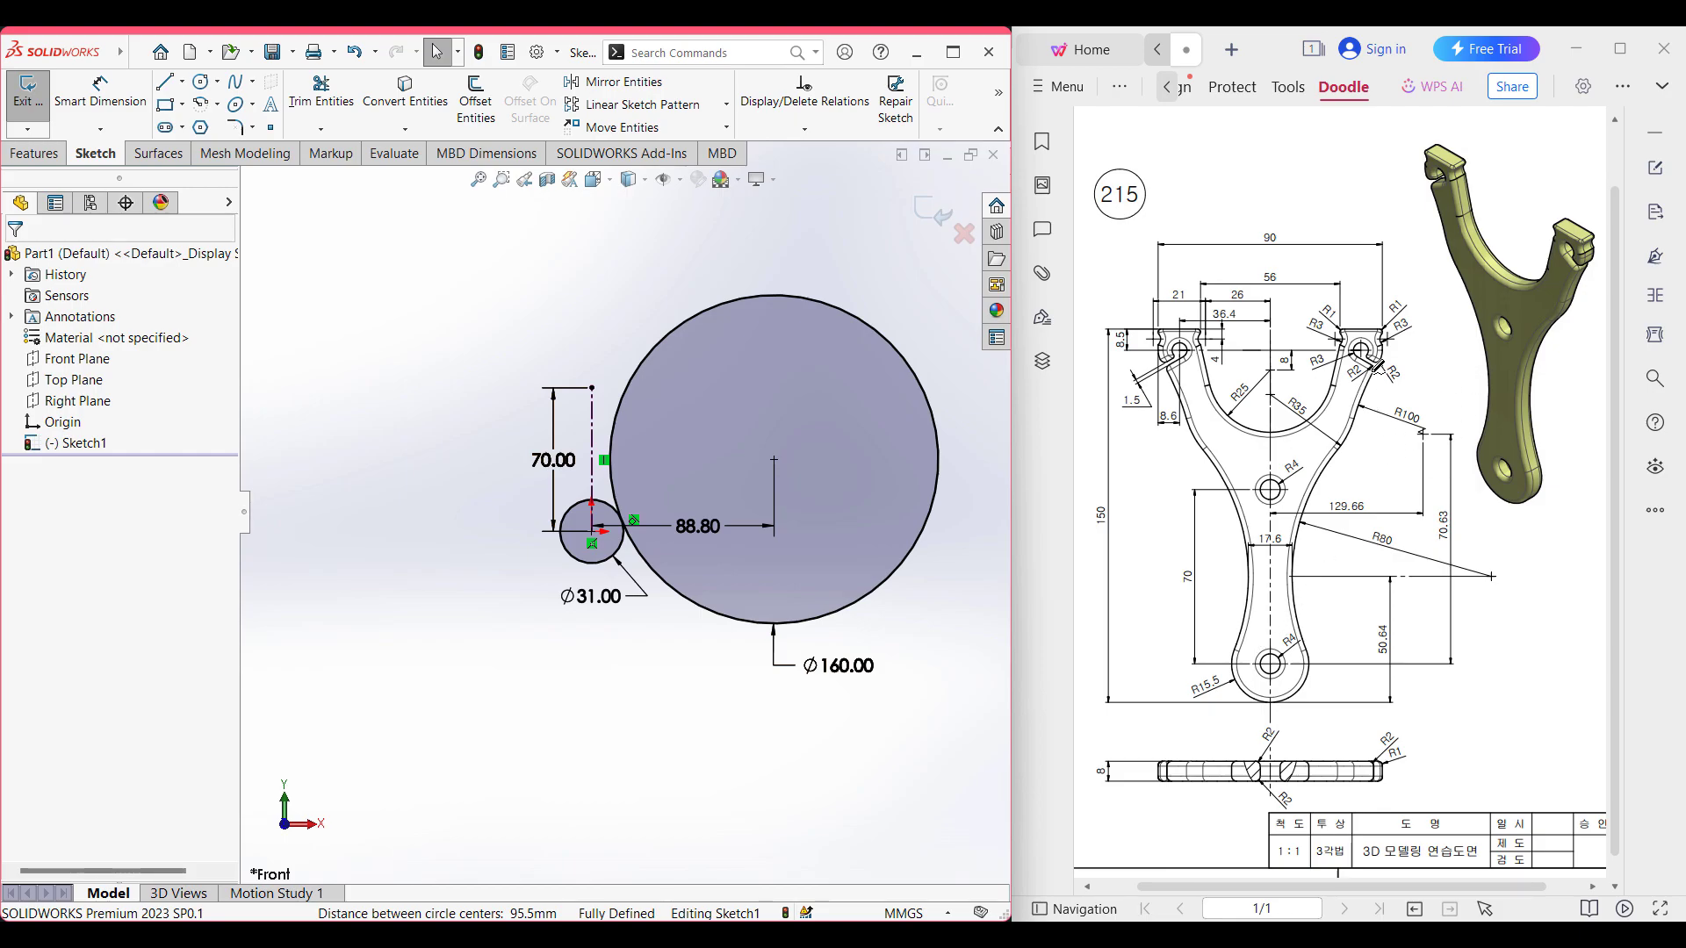
- Mark the R100 edge on the reference drawing and draw a circle of diameter 200 mm in open space above the 160 mm circle
left_click_drag(1371, 371, 1362, 409)
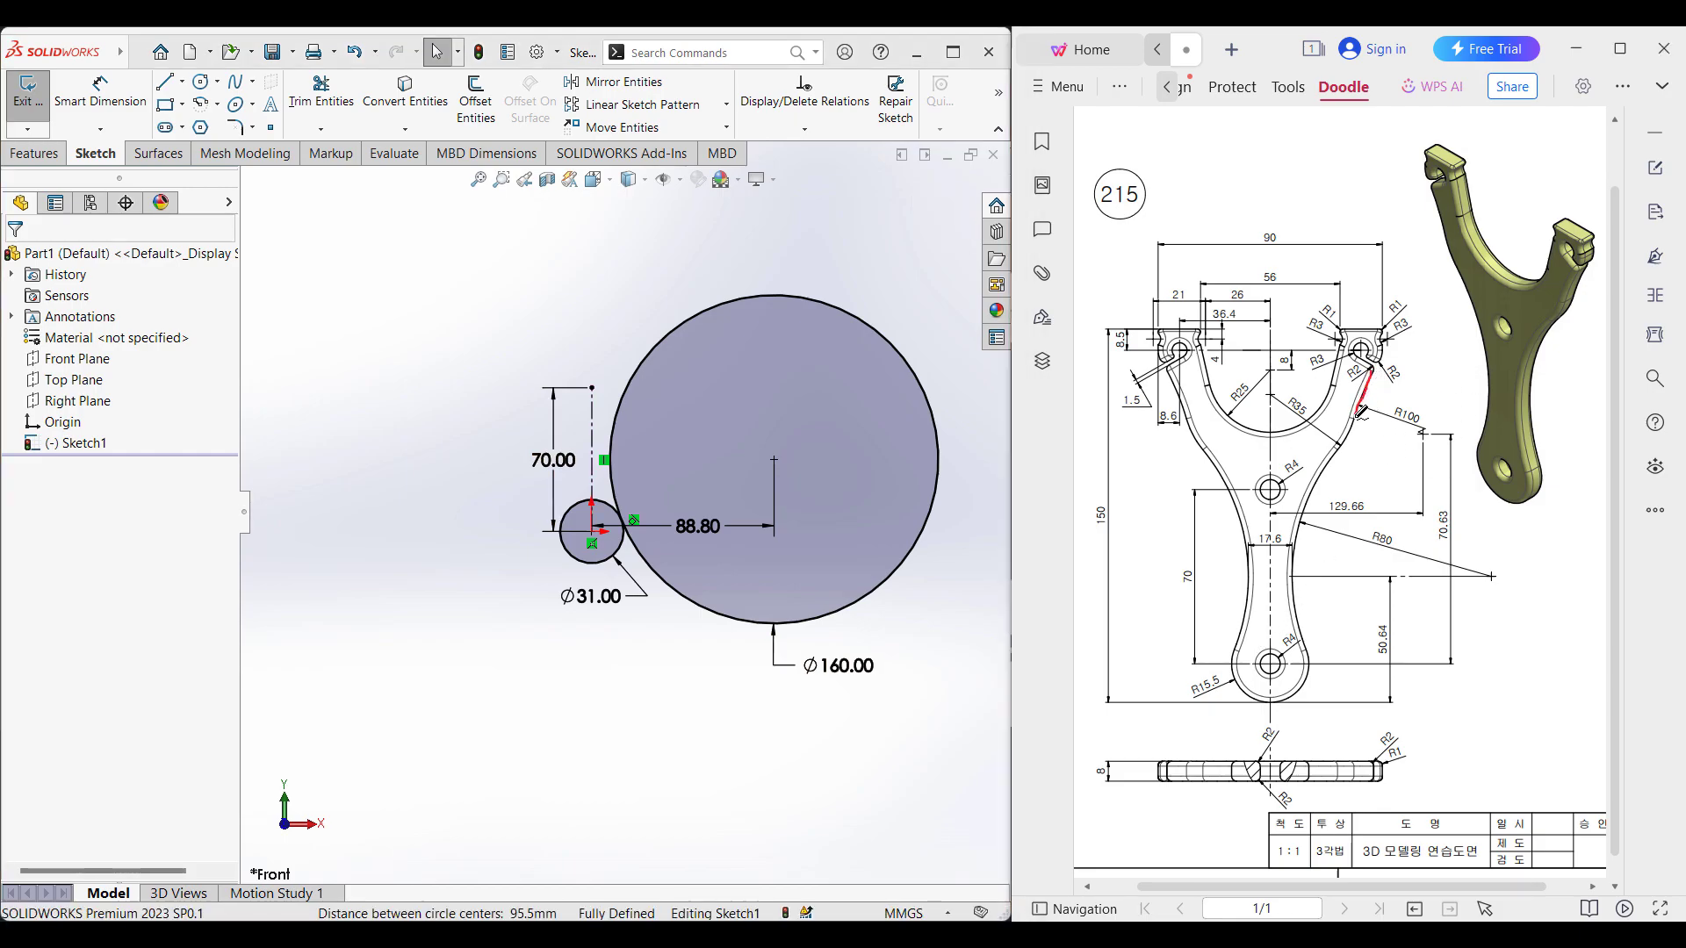
scroll(841, 423, "up", 3)
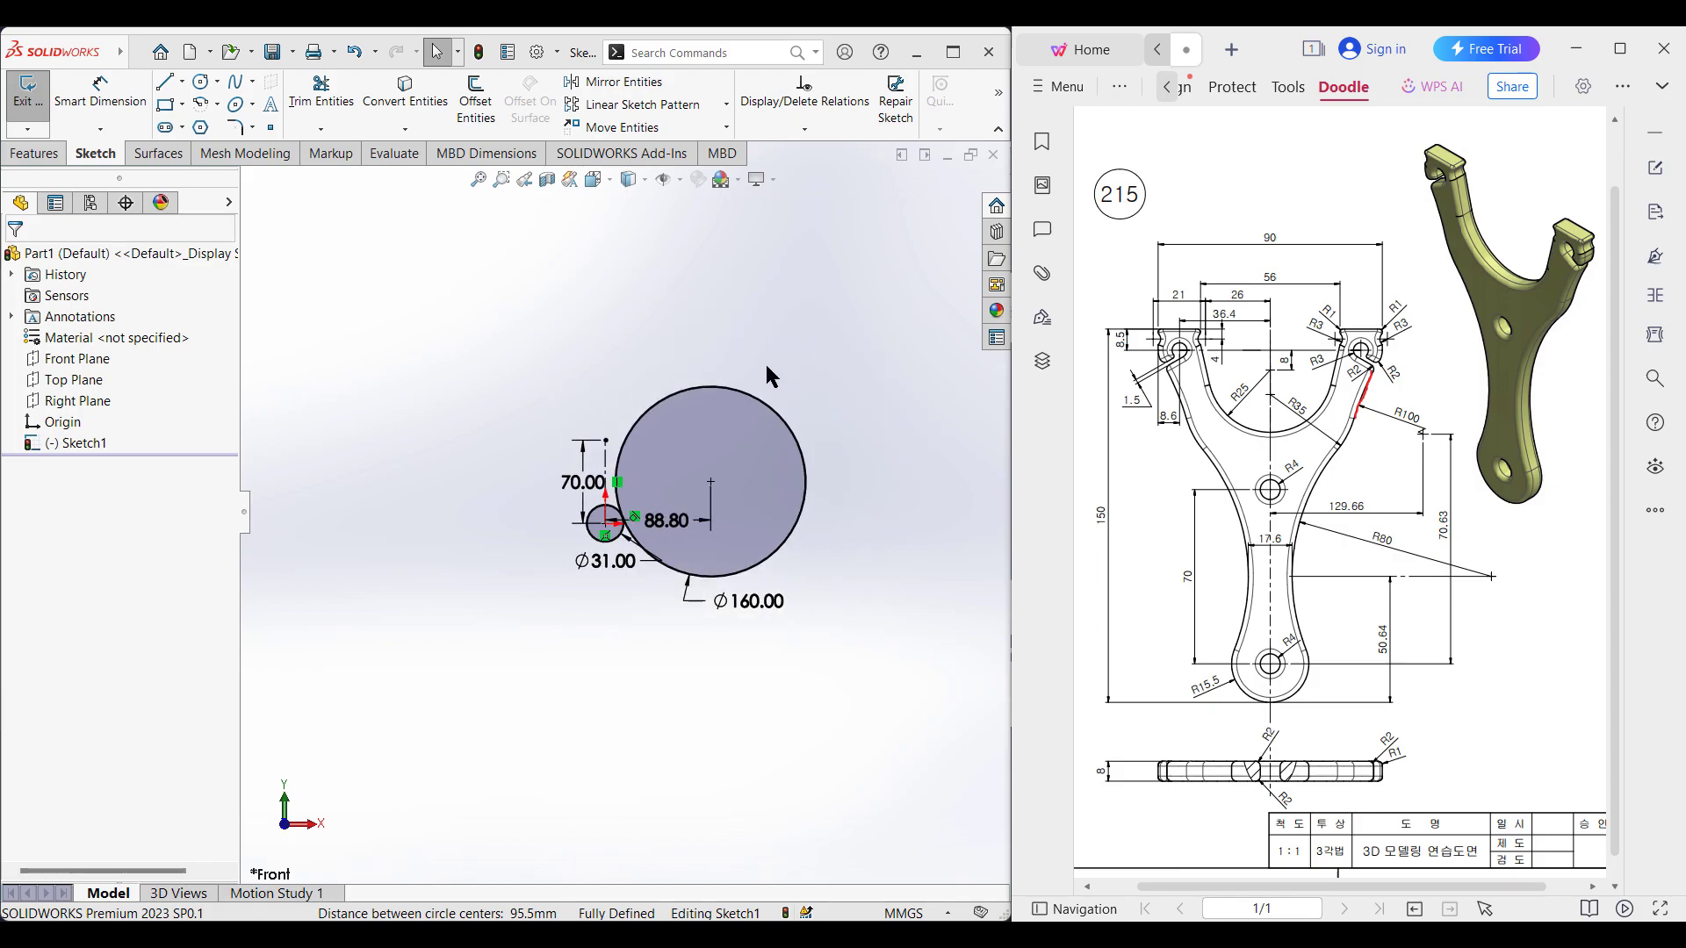
scroll(766, 362, "down", 2)
scroll(614, 316, "up", 3)
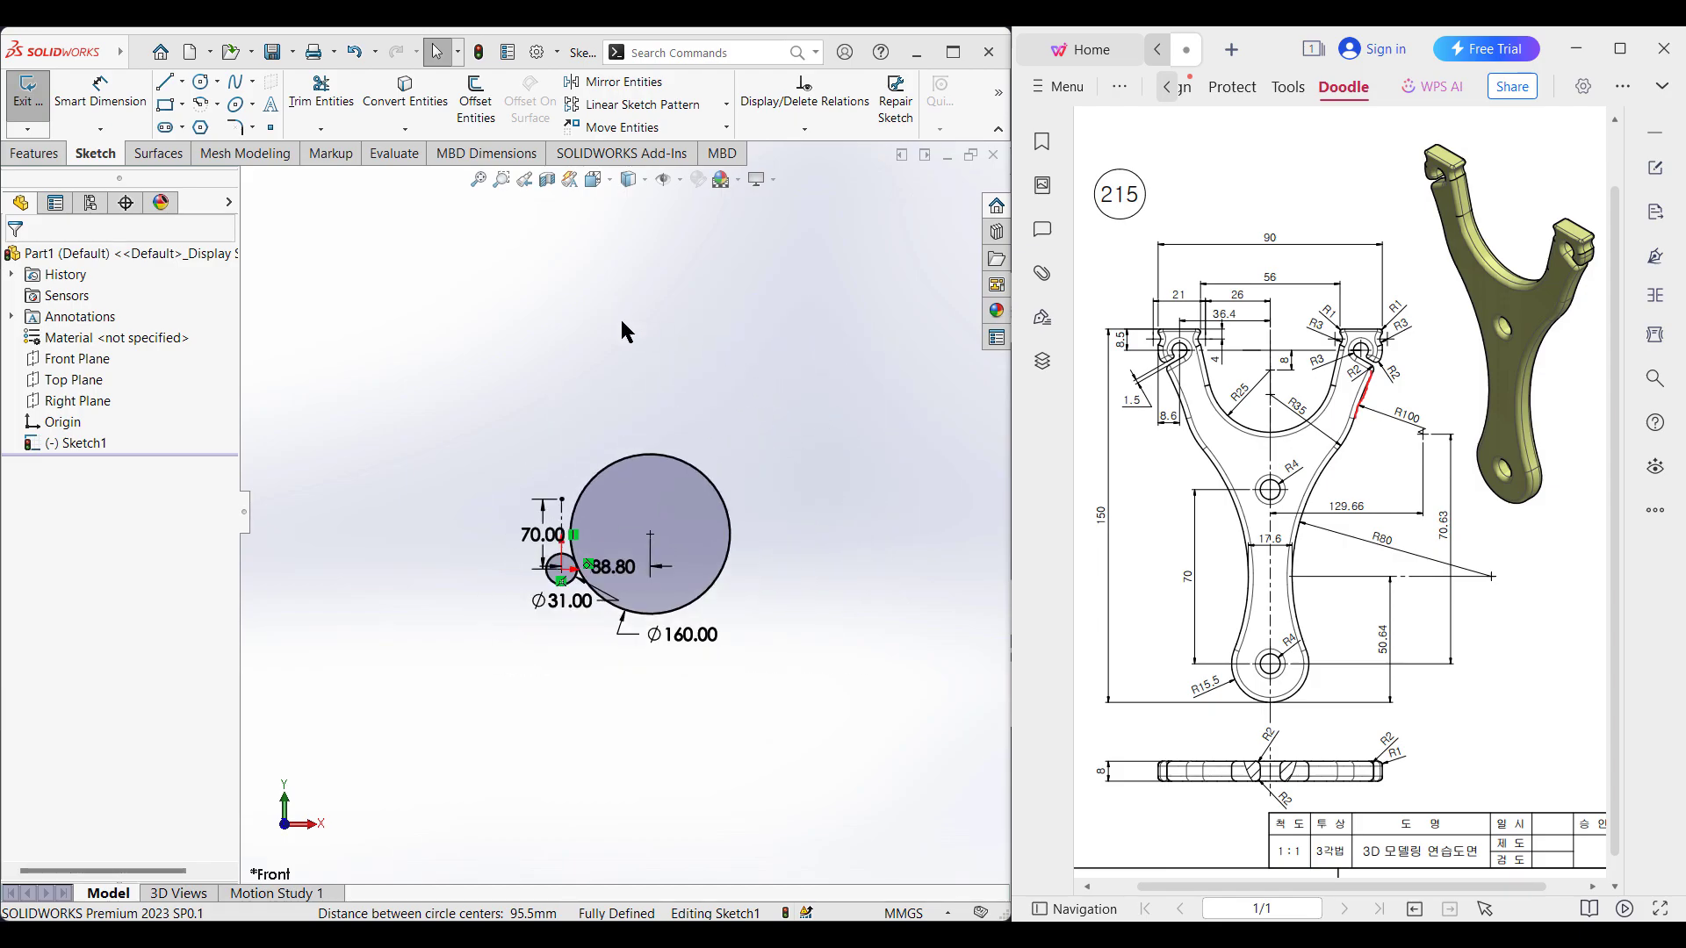
left_click(201, 82)
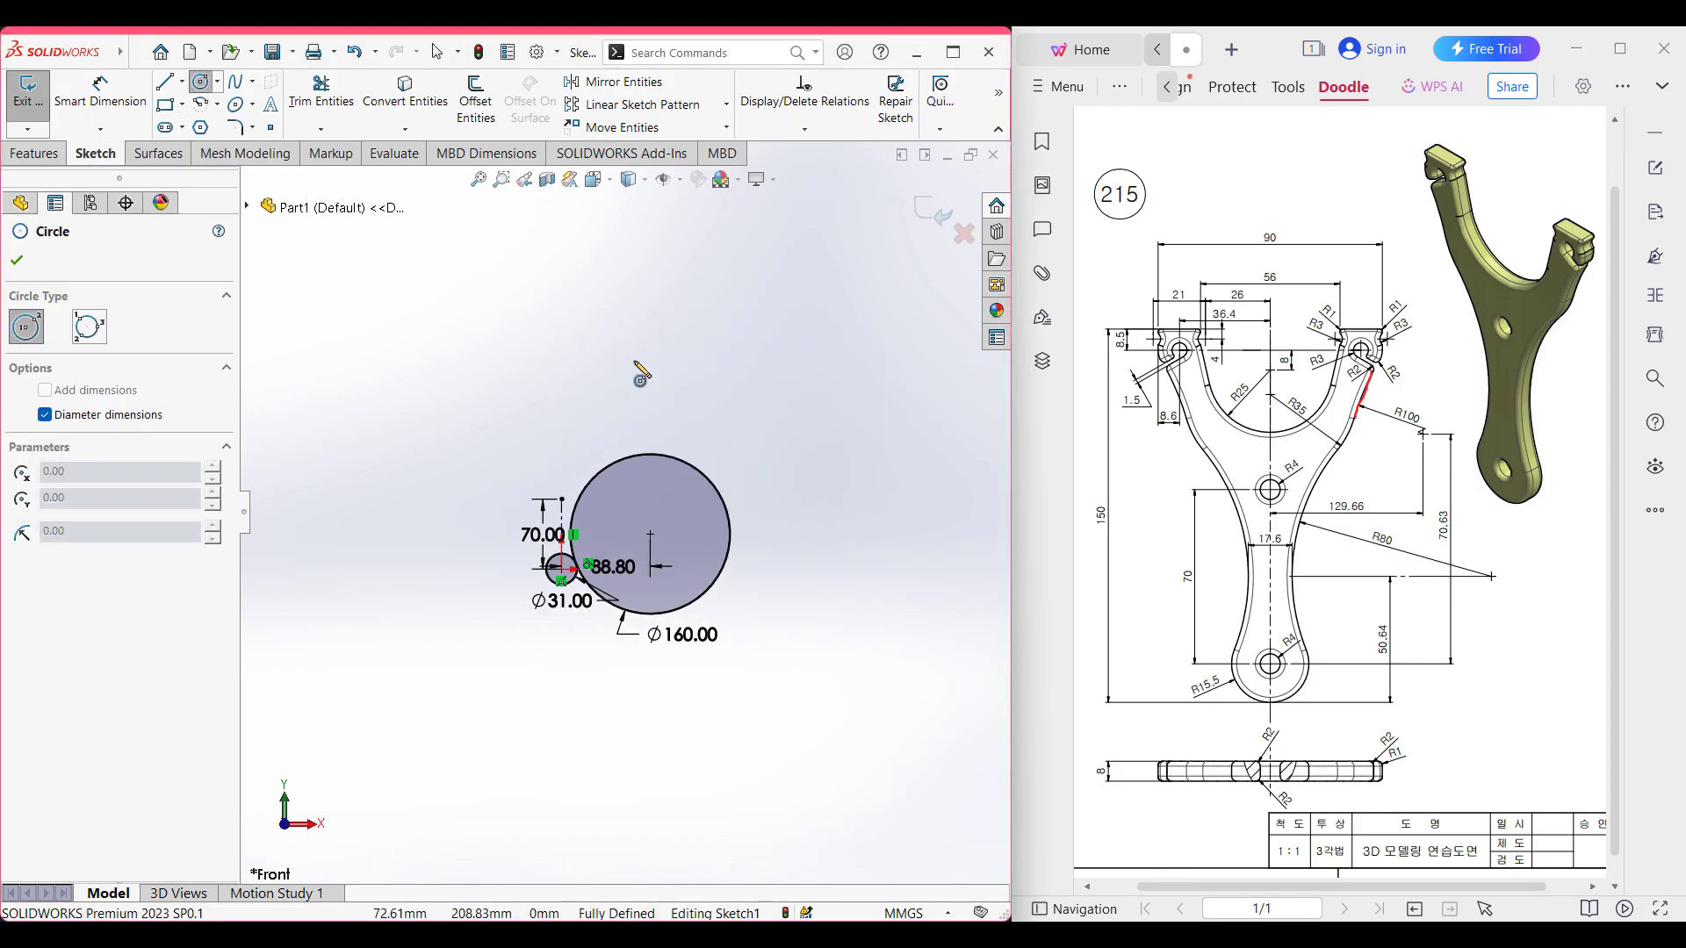
left_click(634, 361)
type("100")
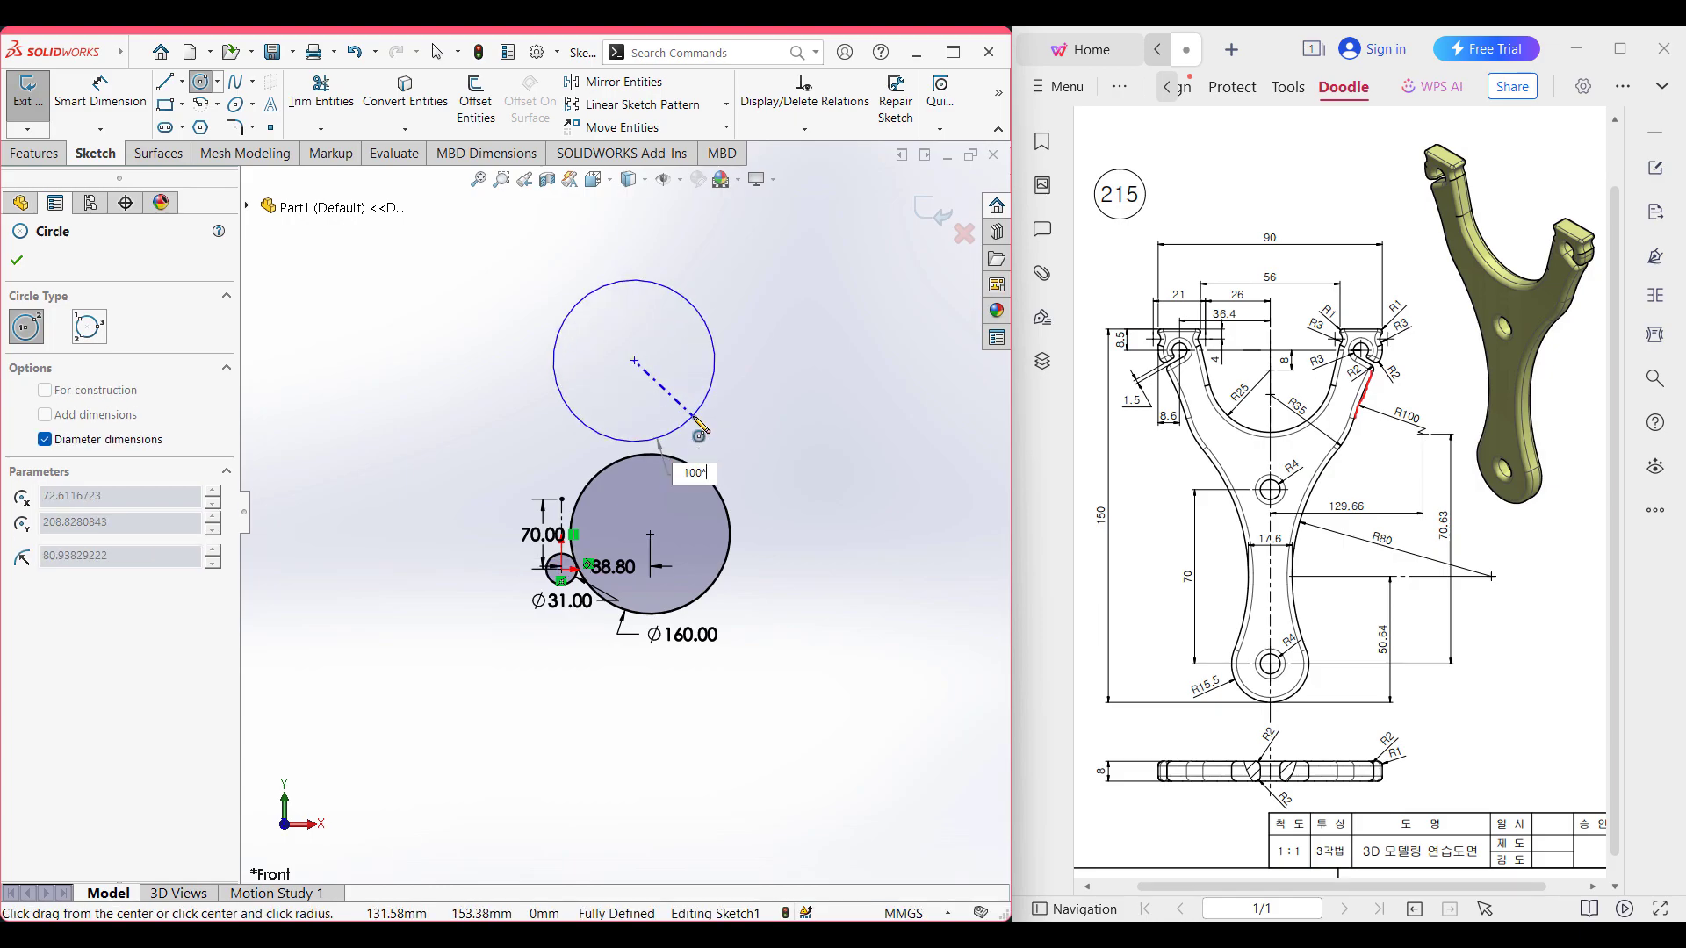
key("Return")
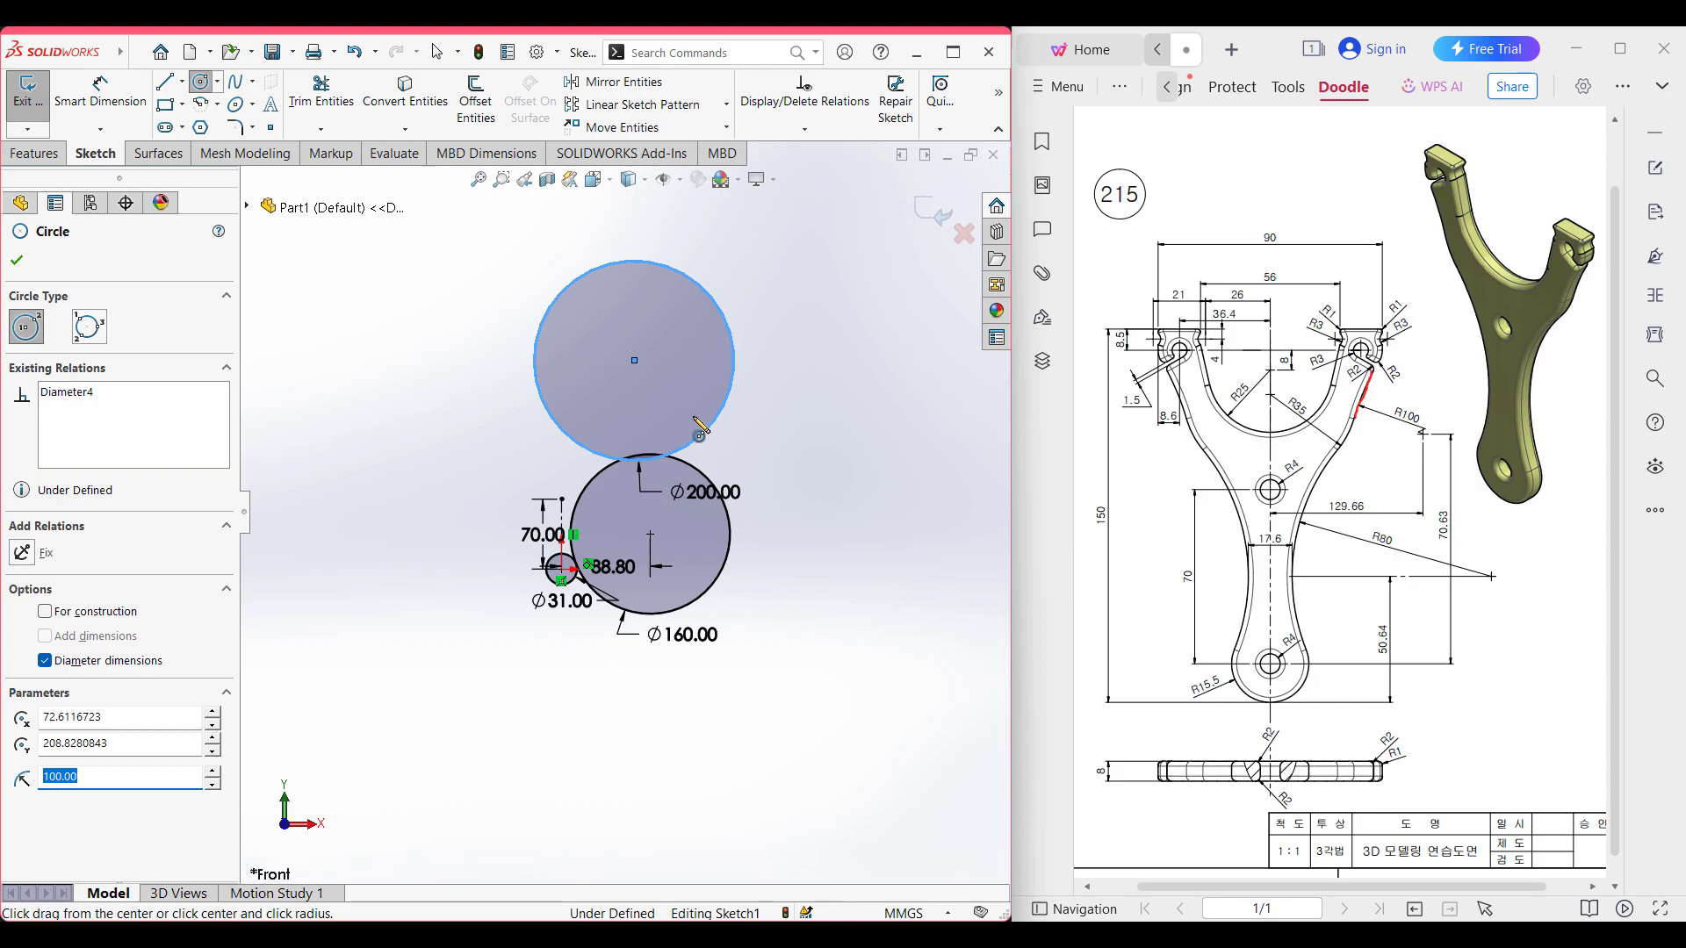
- Dimension the vertical distance between the centres of the small origin circle and the 200 mm circle as 70.63 mm
left_click(104, 113)
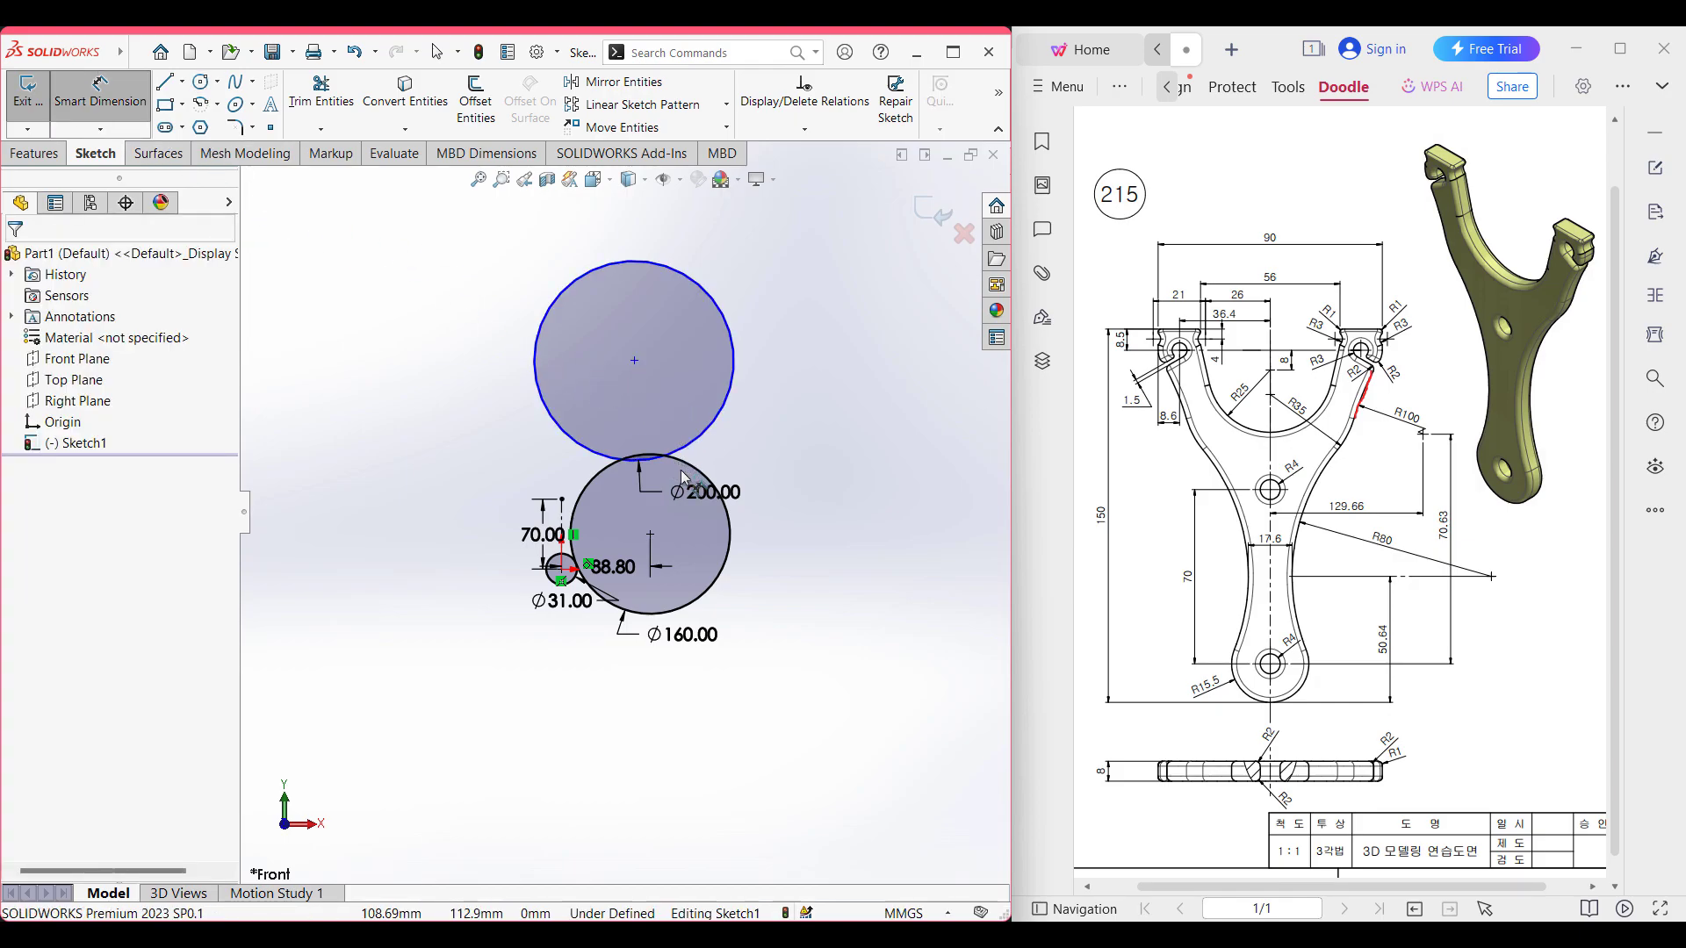
left_click(715, 434)
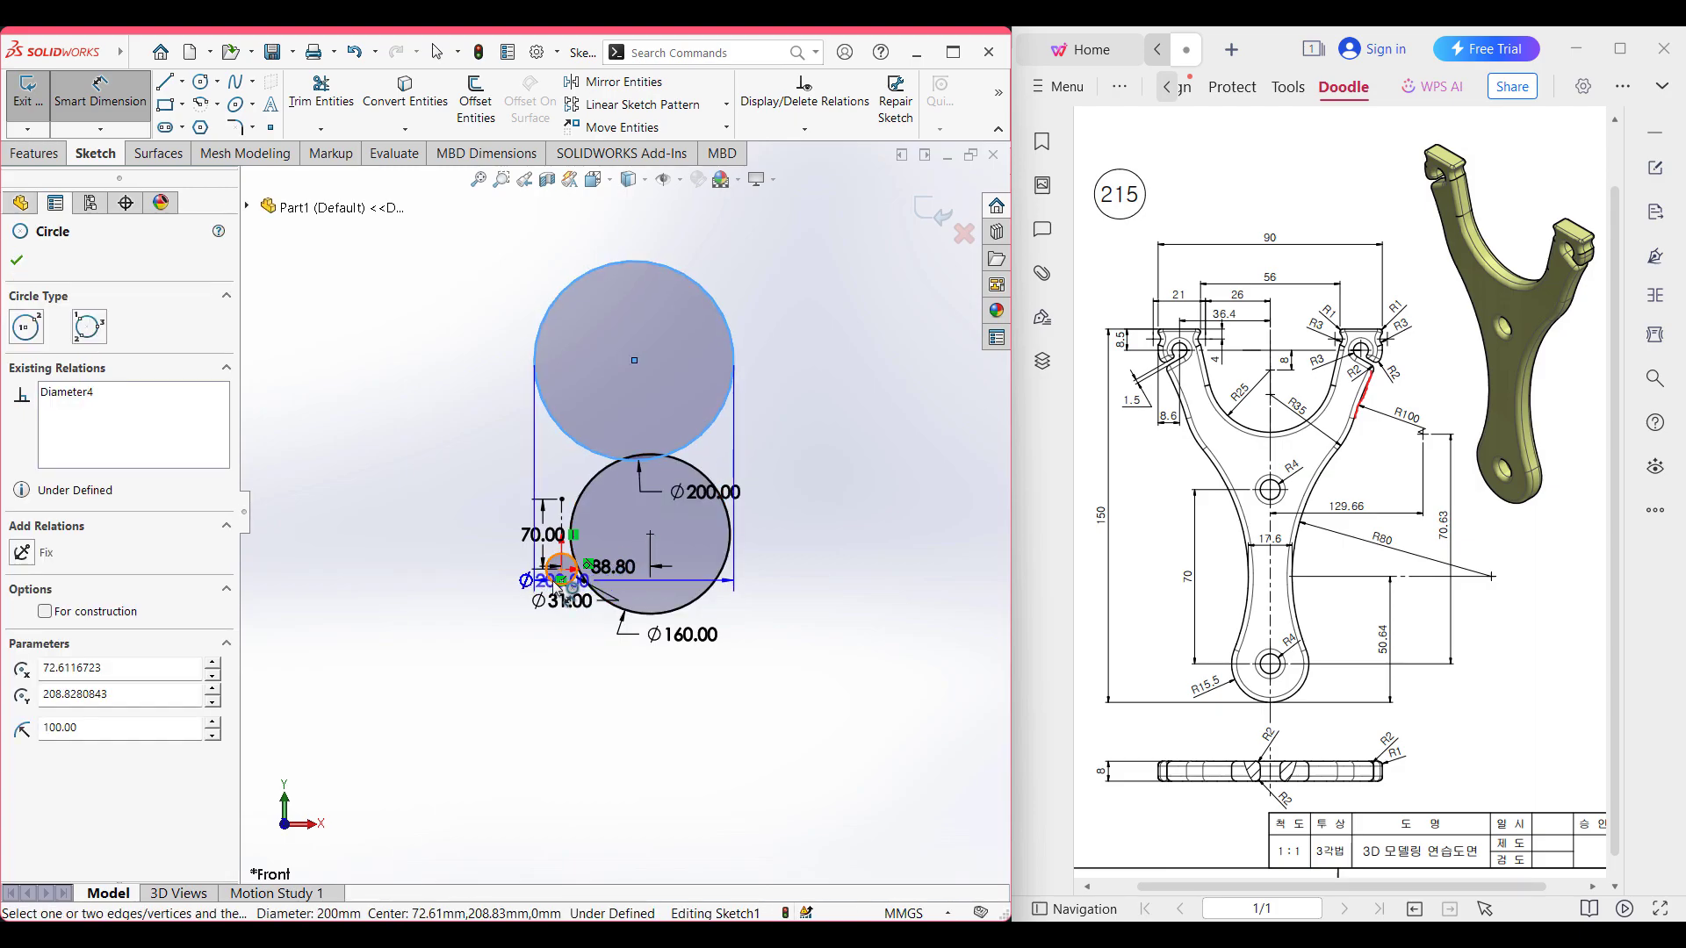
scroll(562, 593, "down", 5)
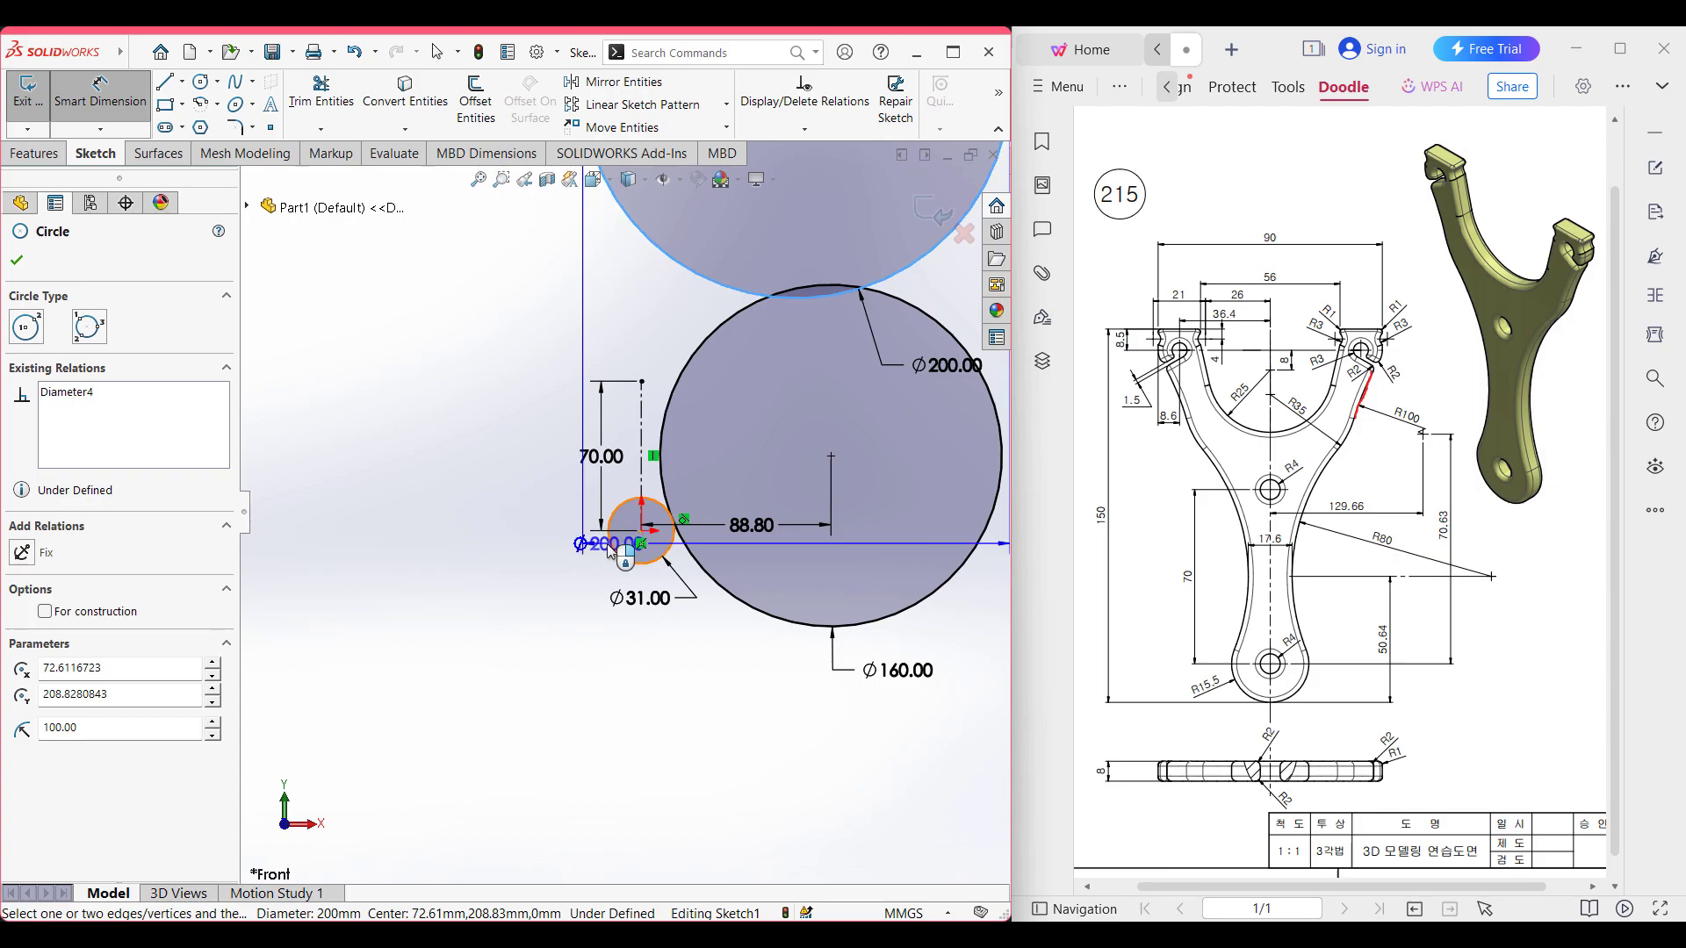
left_click(612, 551)
scroll(620, 518, "up", 5)
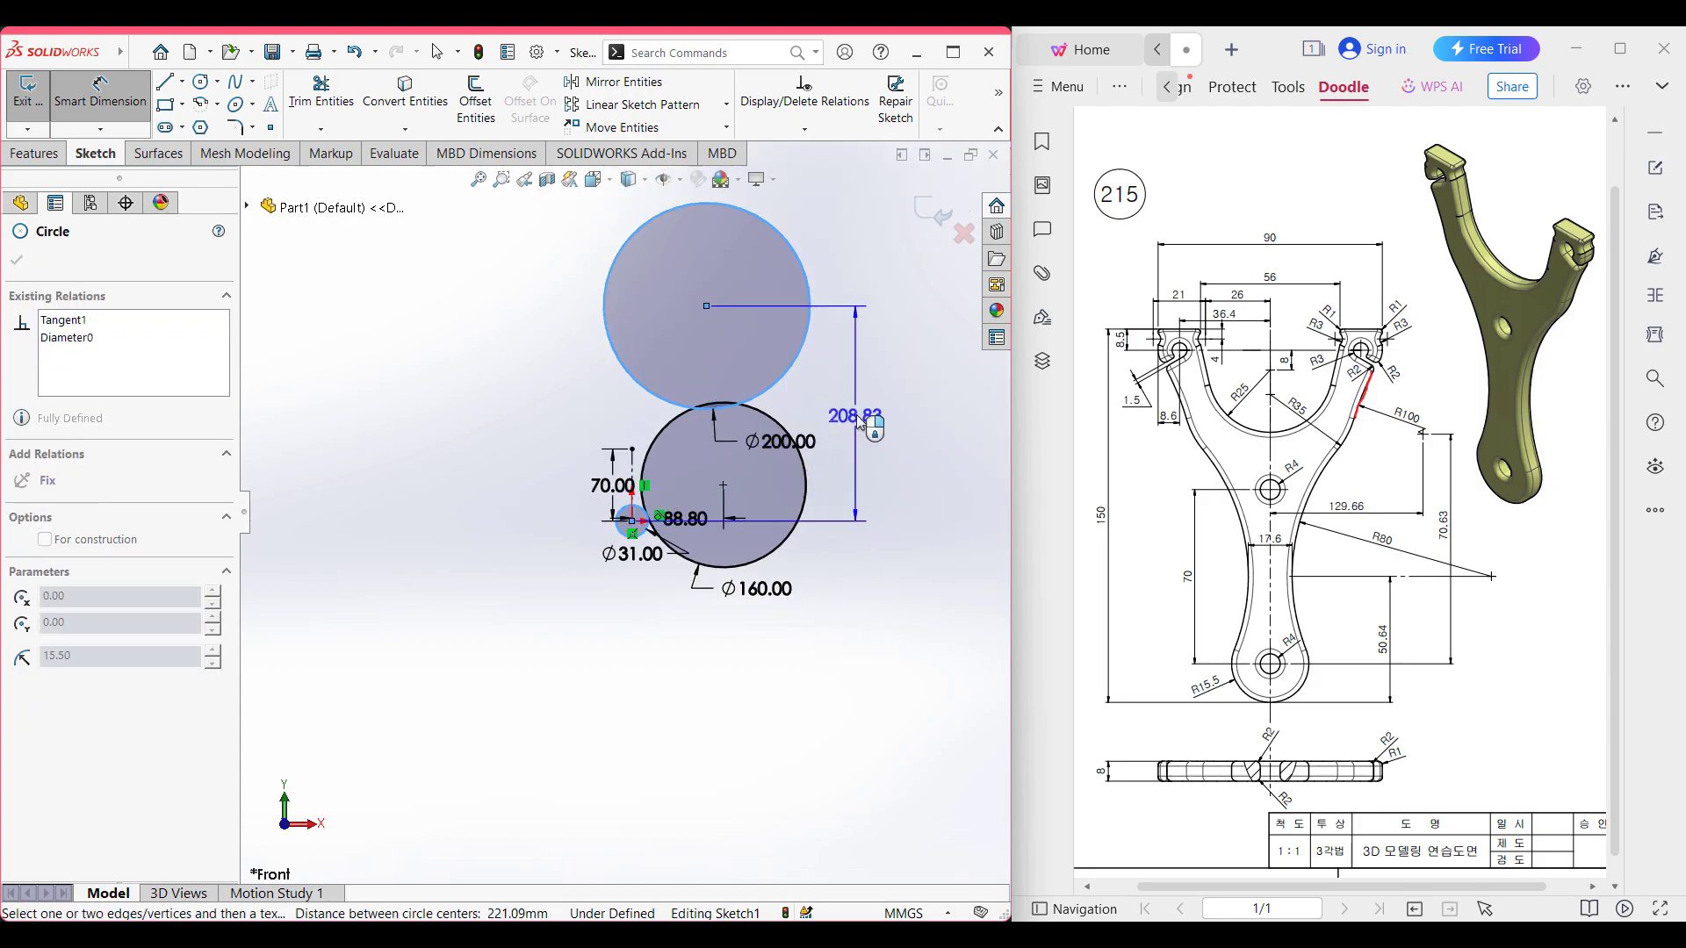
left_click(872, 420)
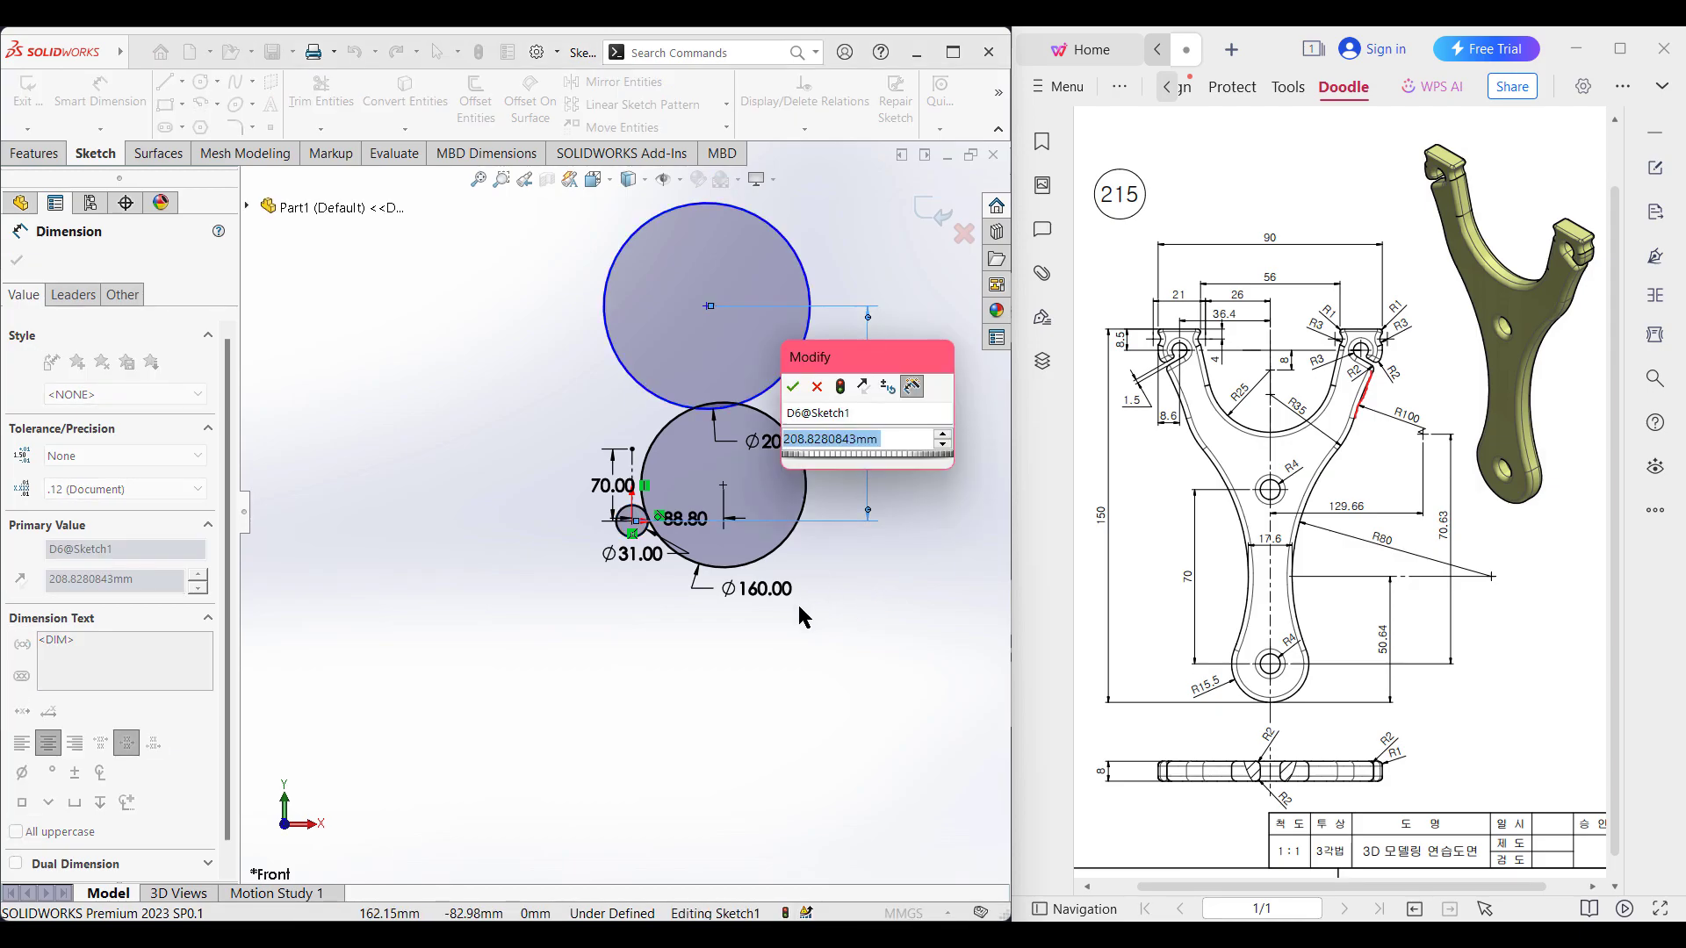
type("70.63")
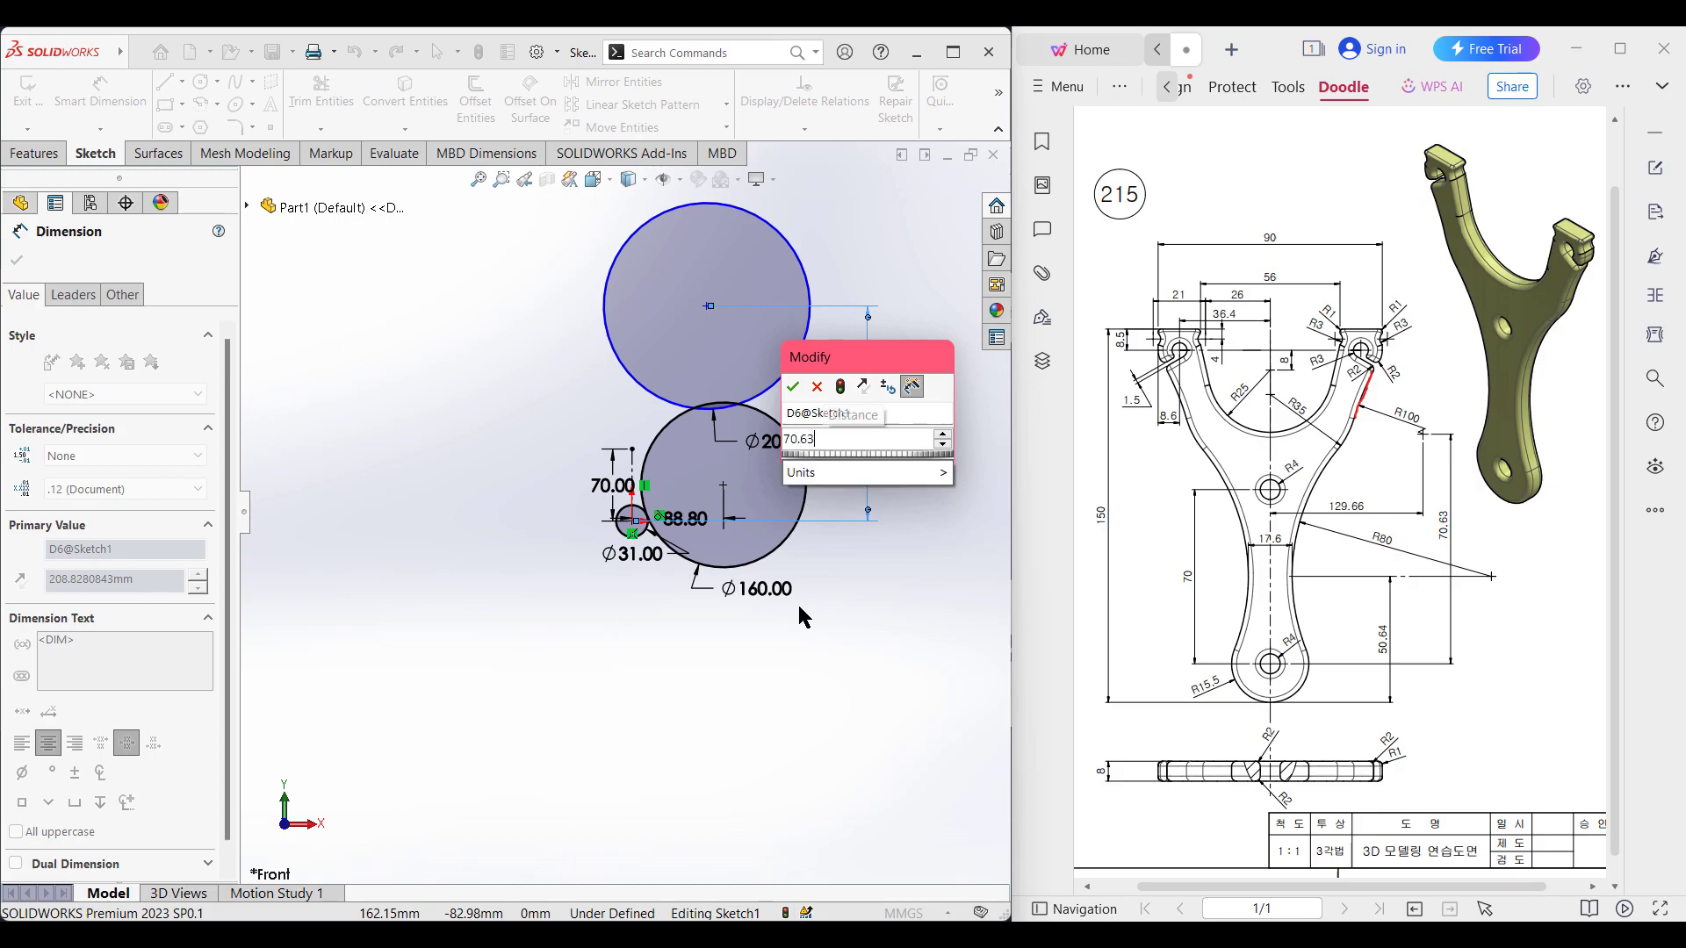
key("Return")
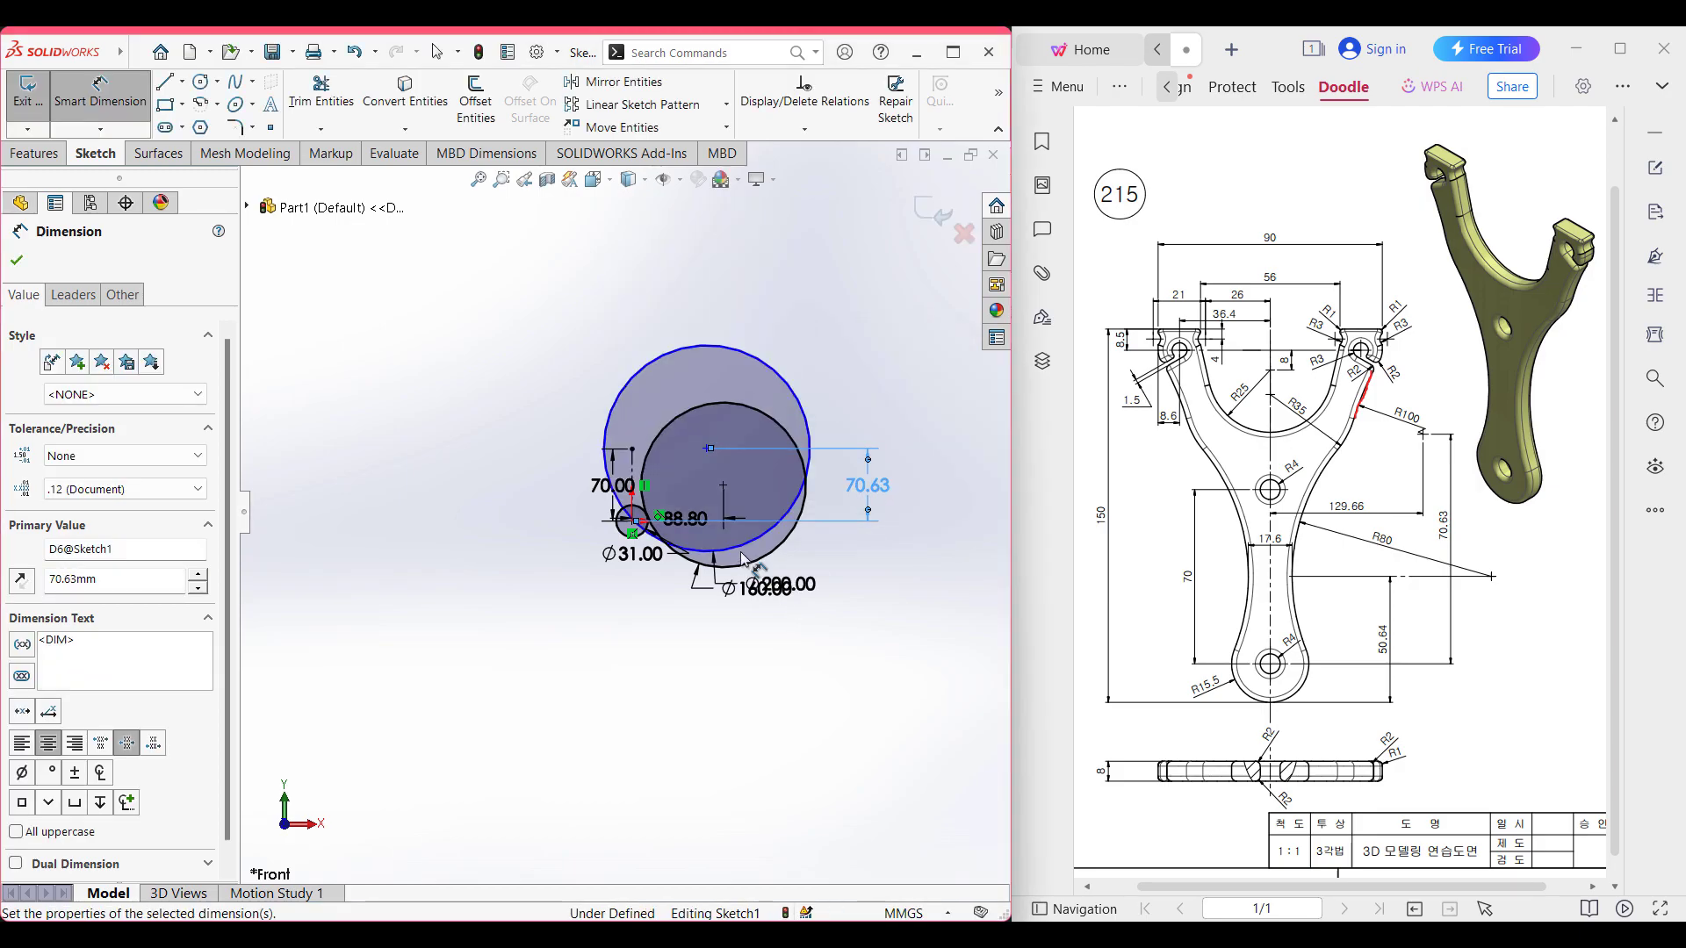
- Dimension the horizontal distance between the vertical centerline and the centre of the 200 mm circle as 129.66 mm
left_click(780, 390)
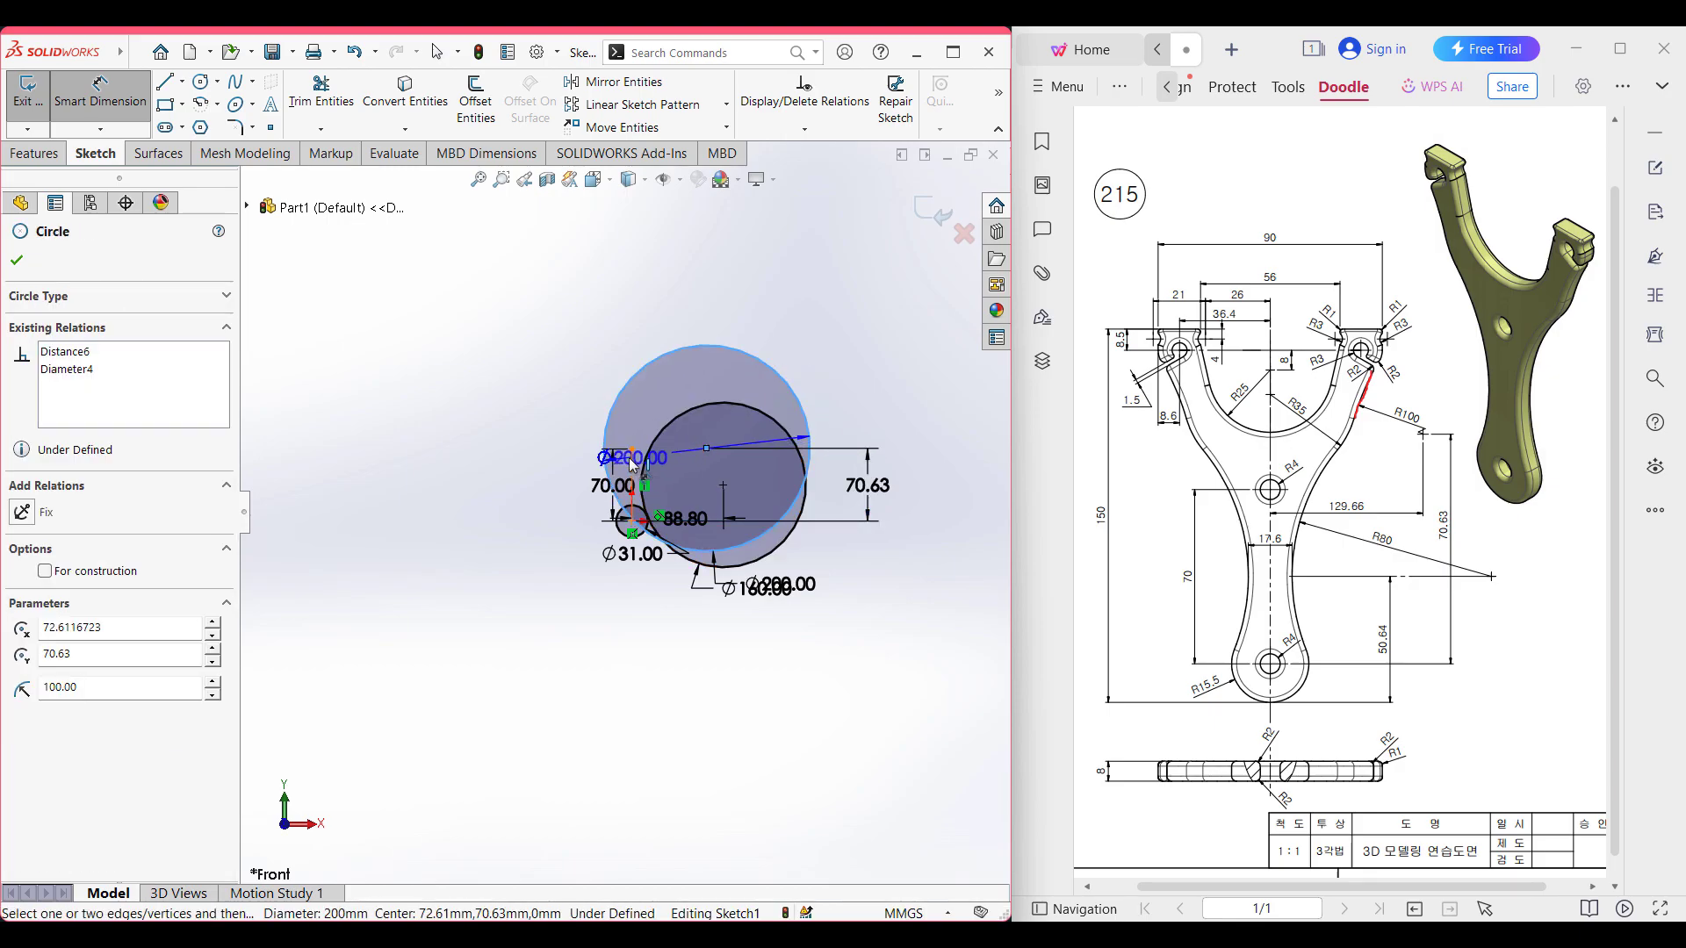
left_click(631, 461)
scroll(690, 479, "up", 4)
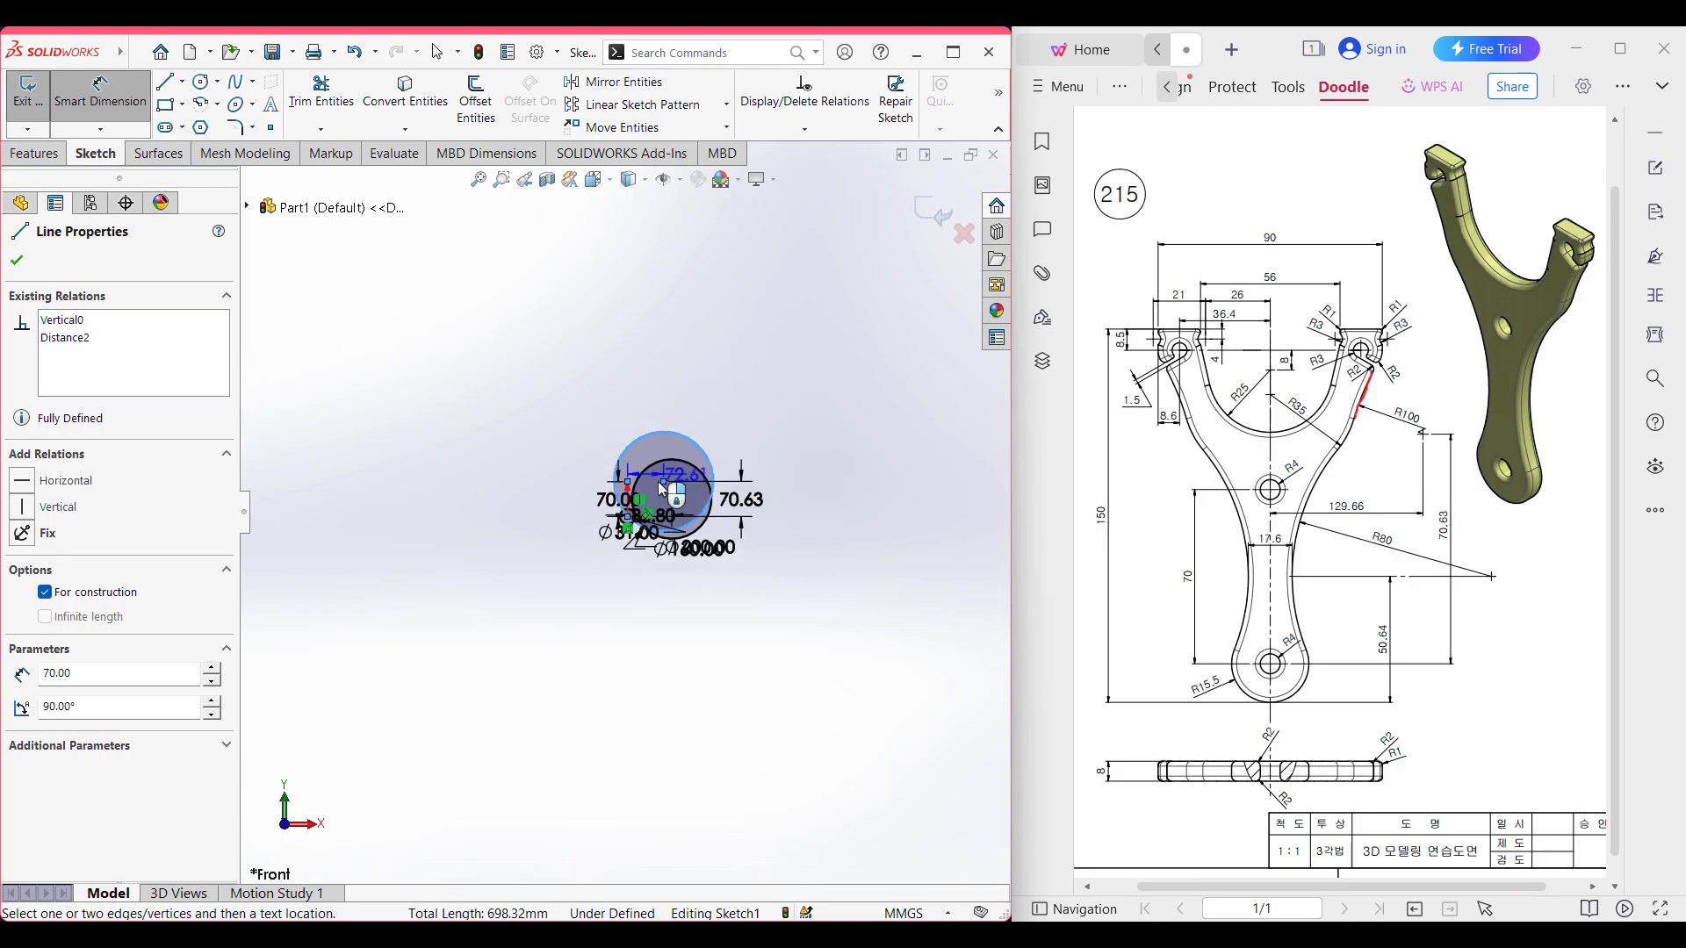
scroll(663, 488, "down", 5)
left_click(615, 527)
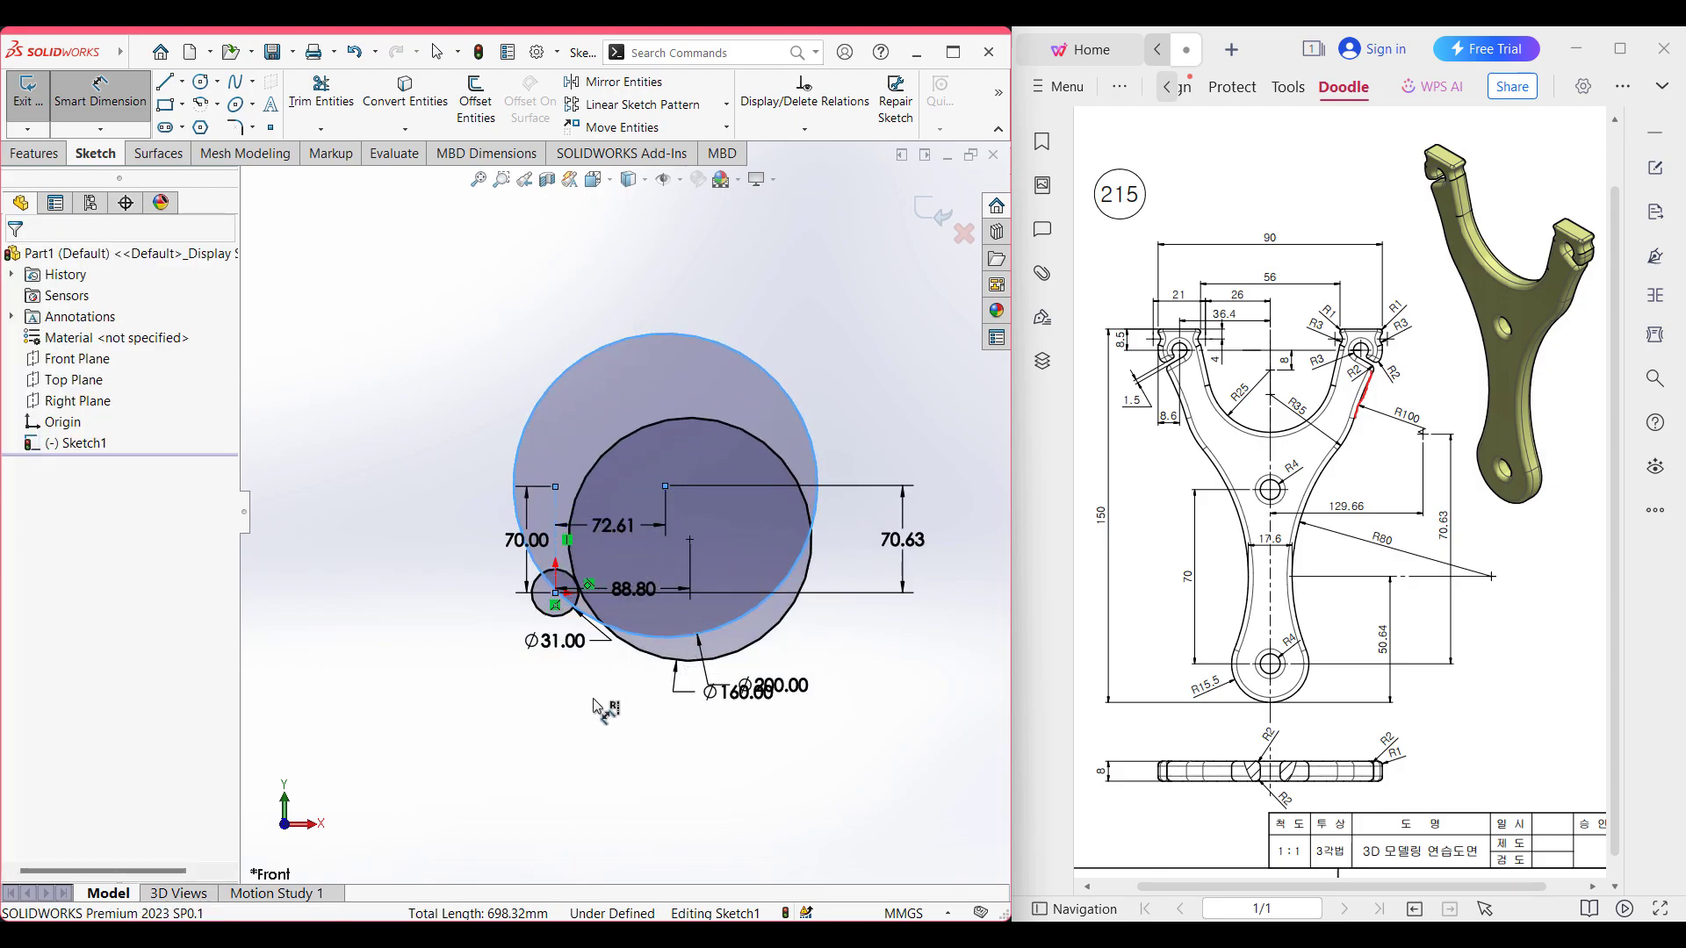
type("129")
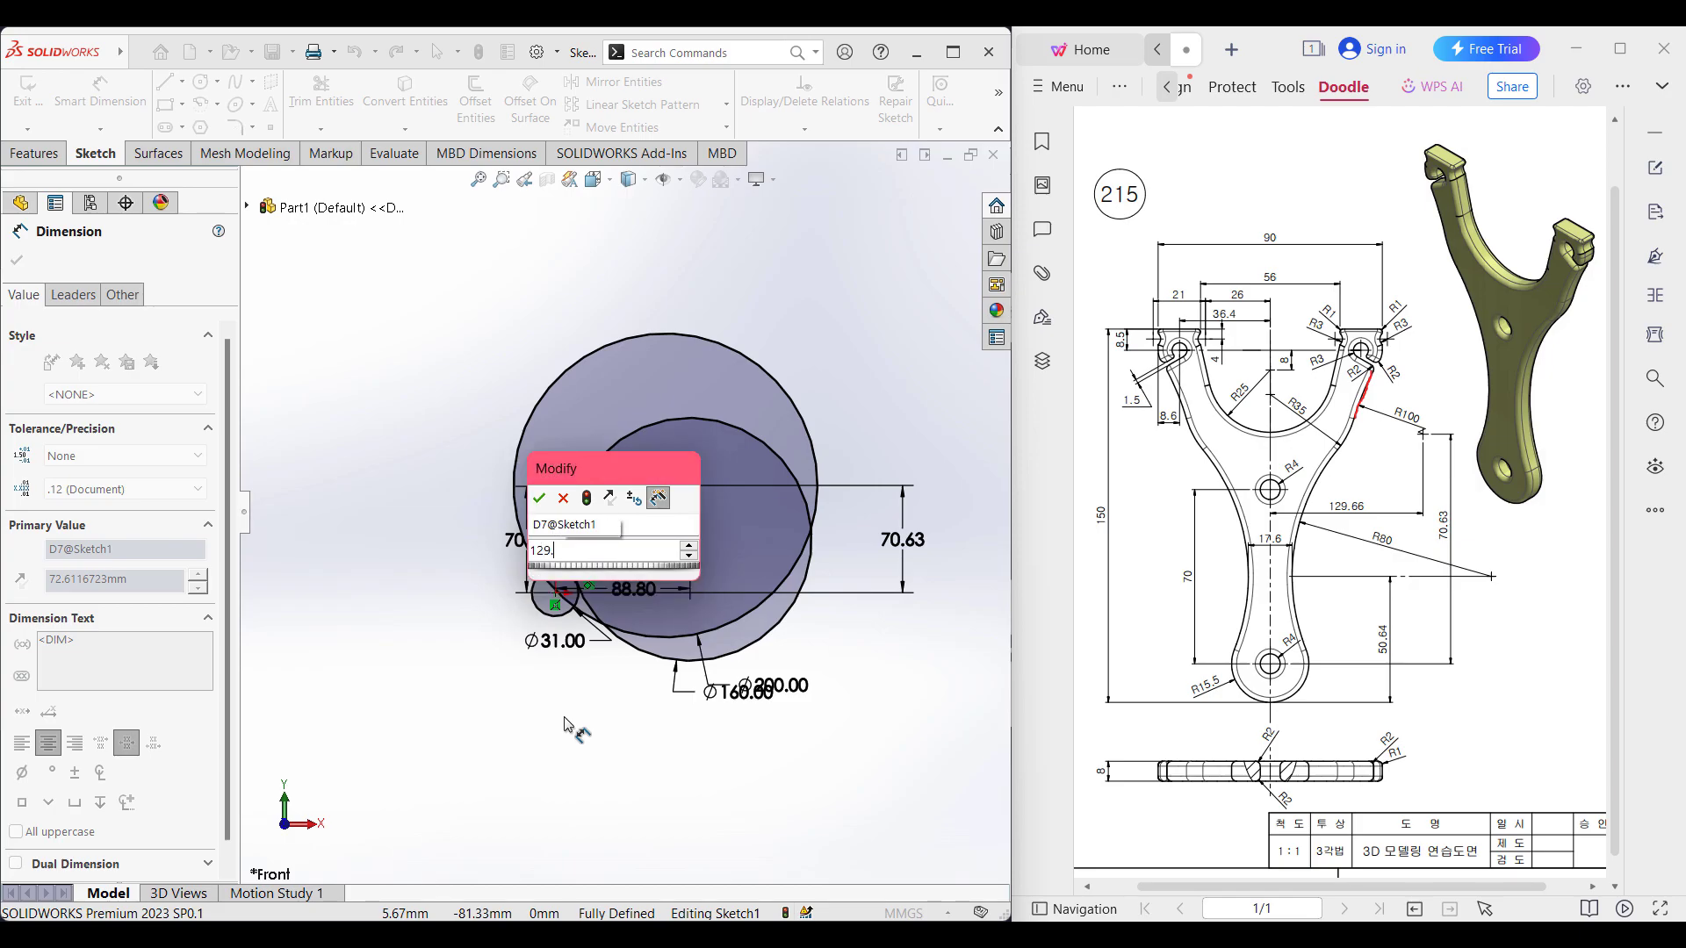
type(".66")
key("Return")
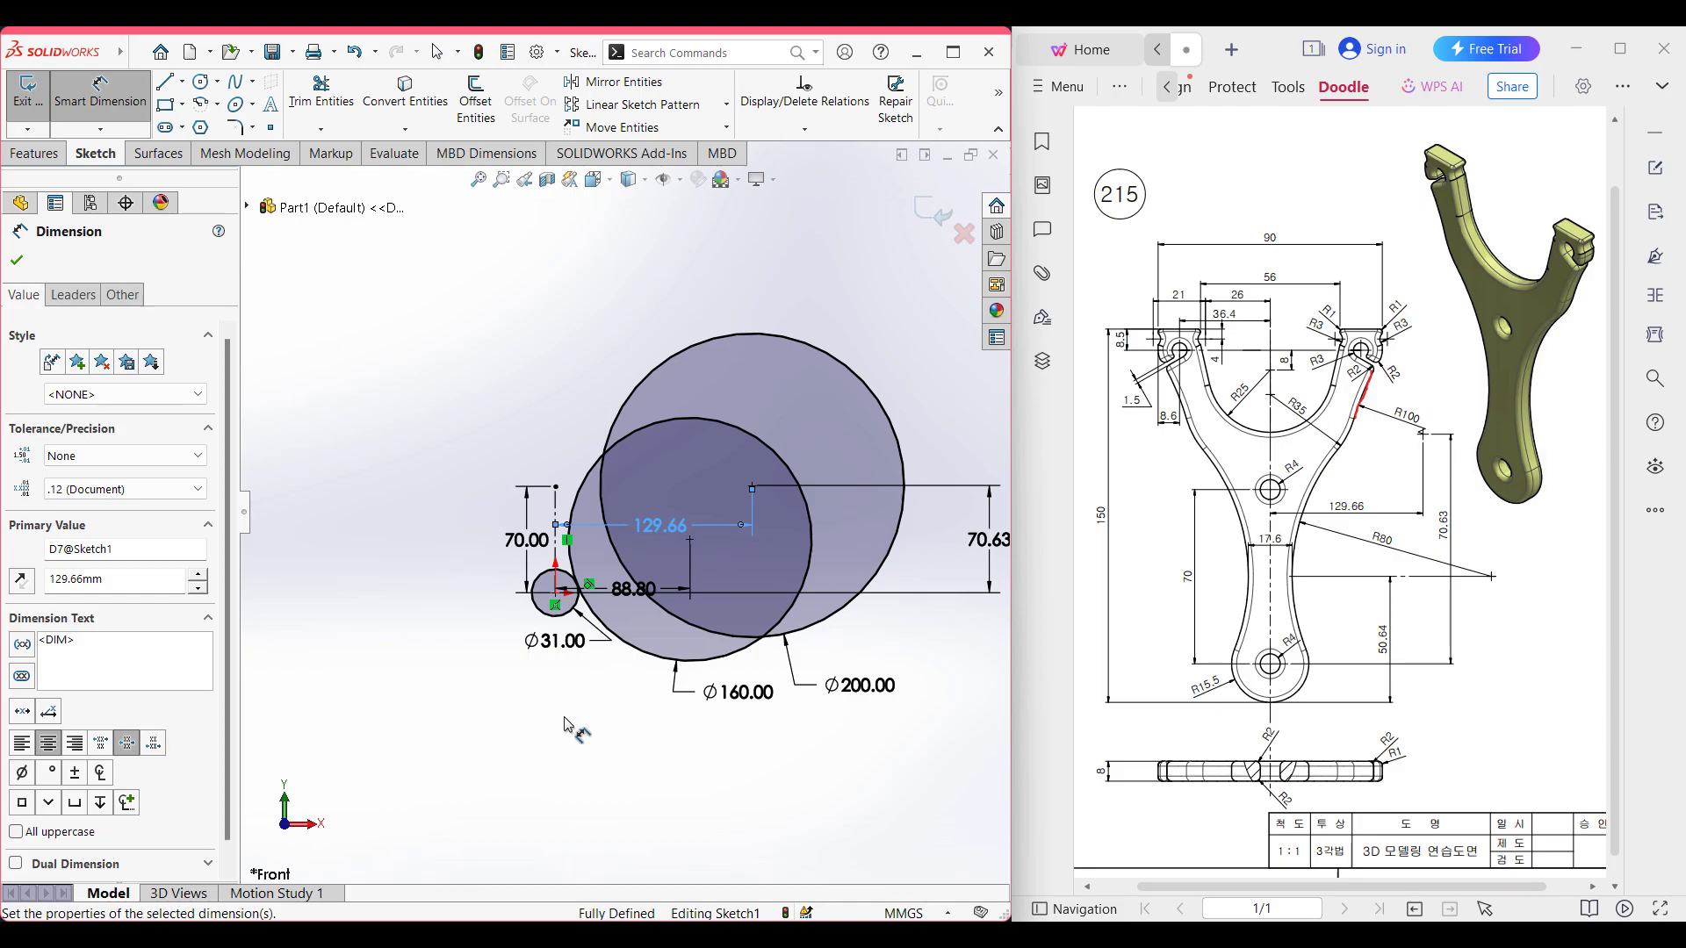
left_click(18, 261)
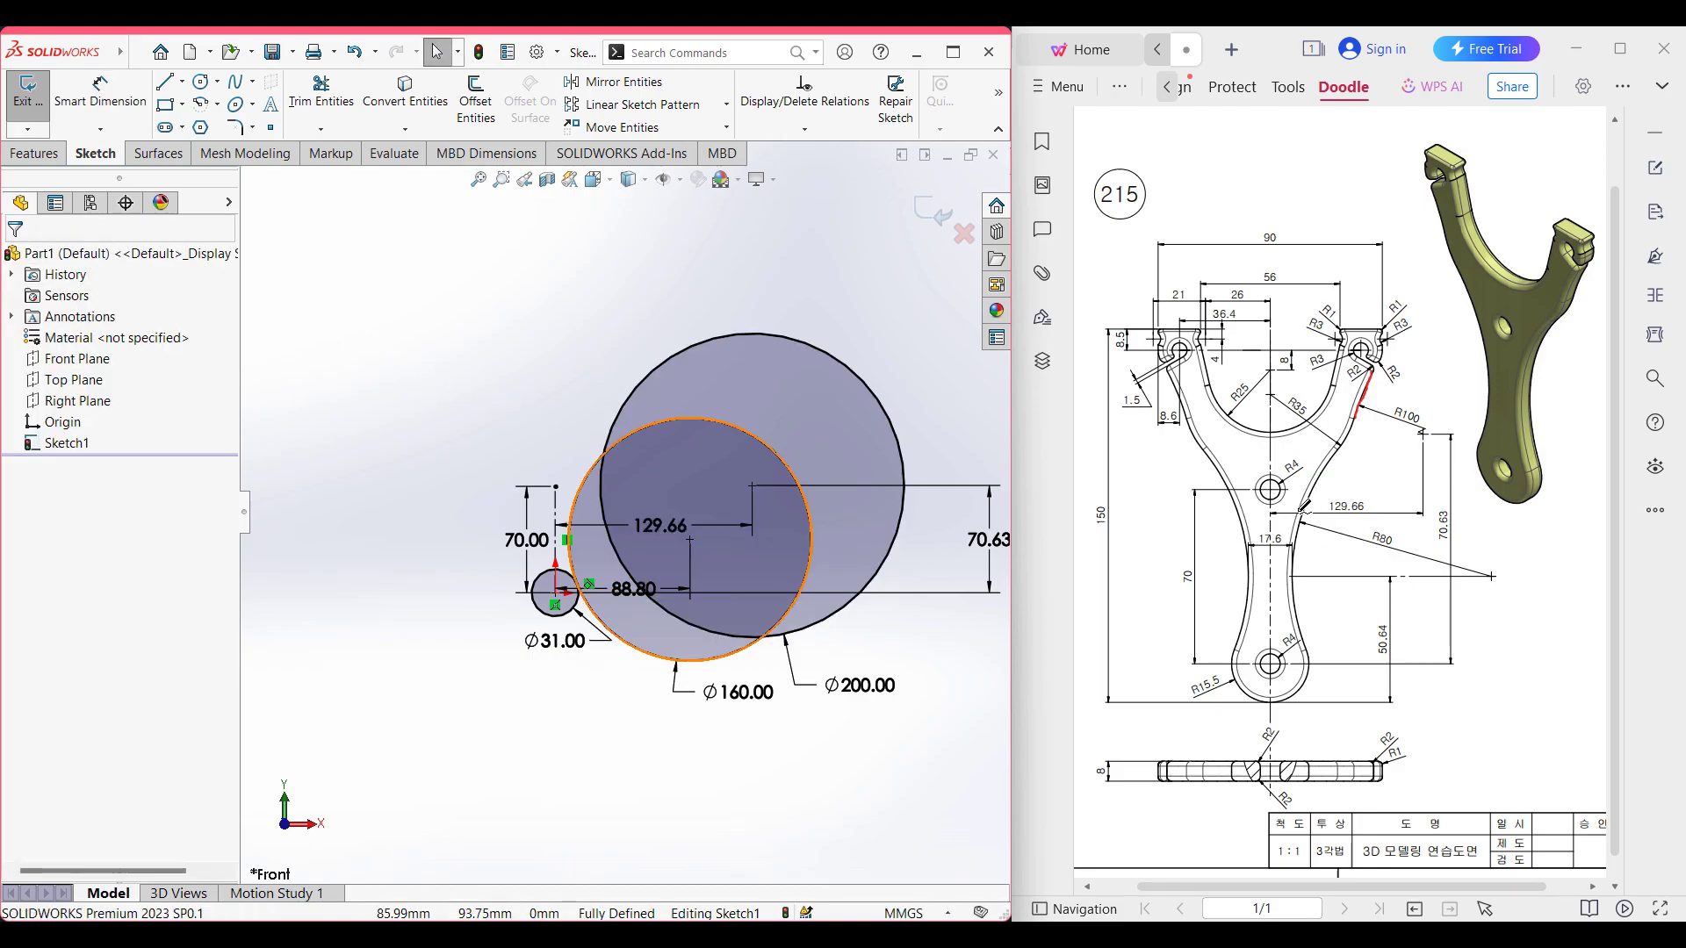
- Mark the 150 overall height, the 70 hole spacing, the upper centerline stretch and the rounded lower end on the reference drawing
left_click_drag(1266, 473, 1273, 357)
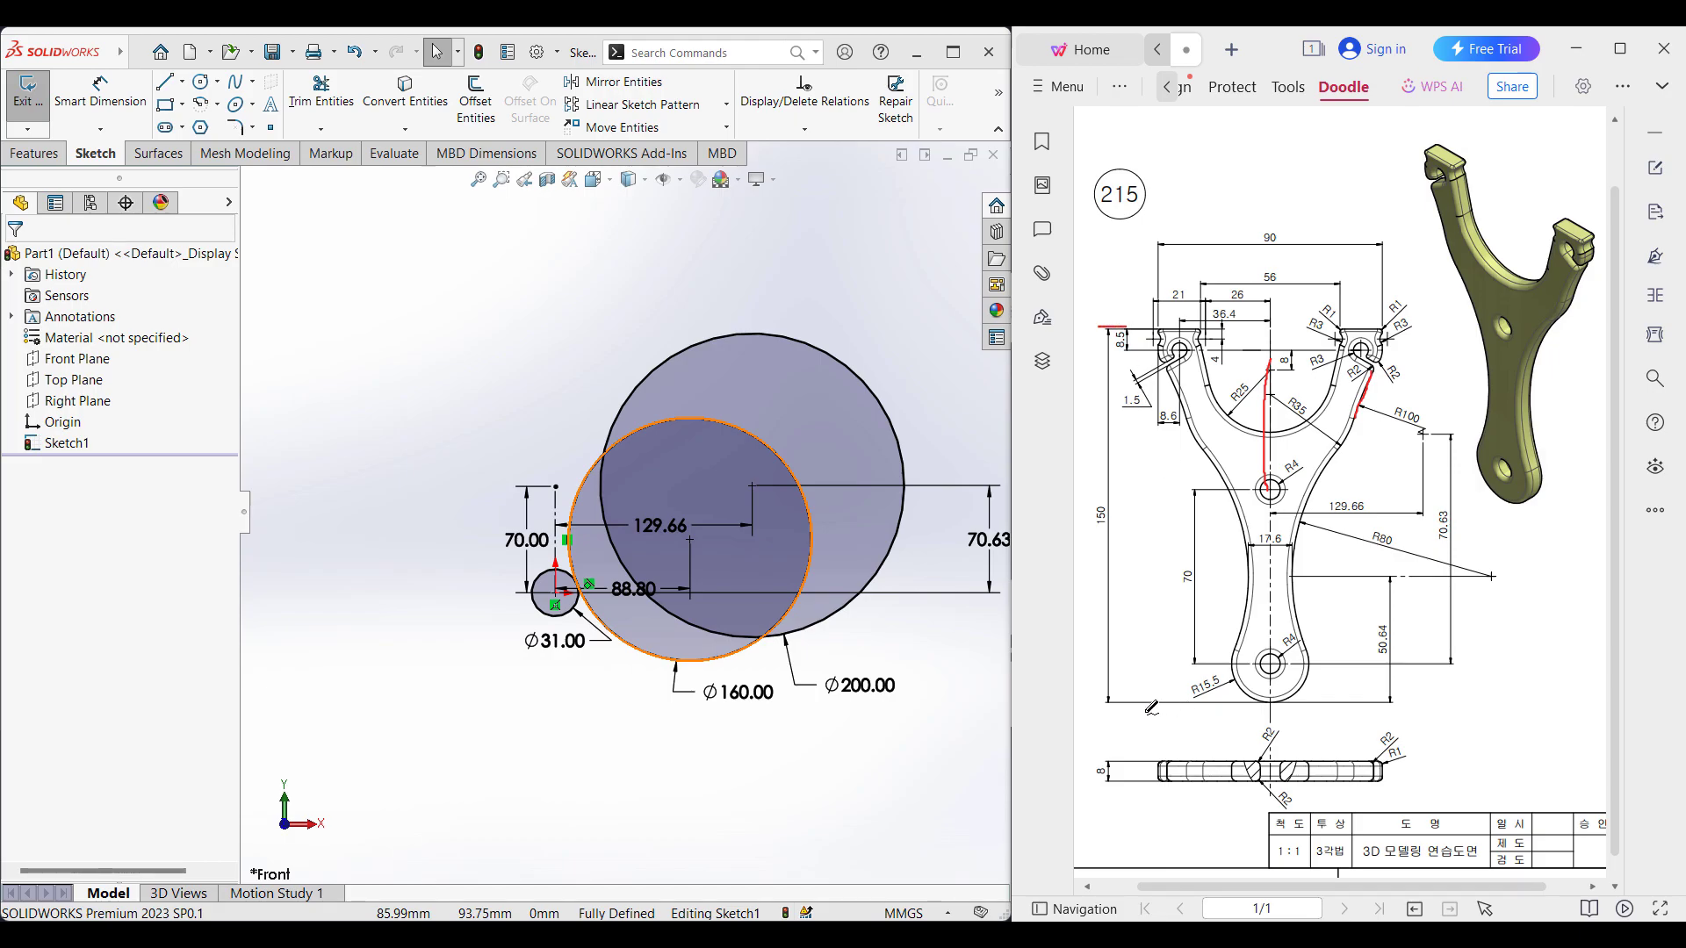
mouse_move(1107, 492)
left_mouse_down()
mouse_move(1096, 531)
mouse_move(1116, 502)
left_mouse_up()
mouse_move(1271, 468)
left_mouse_down()
mouse_move(1274, 316)
mouse_move(1279, 346)
left_mouse_up()
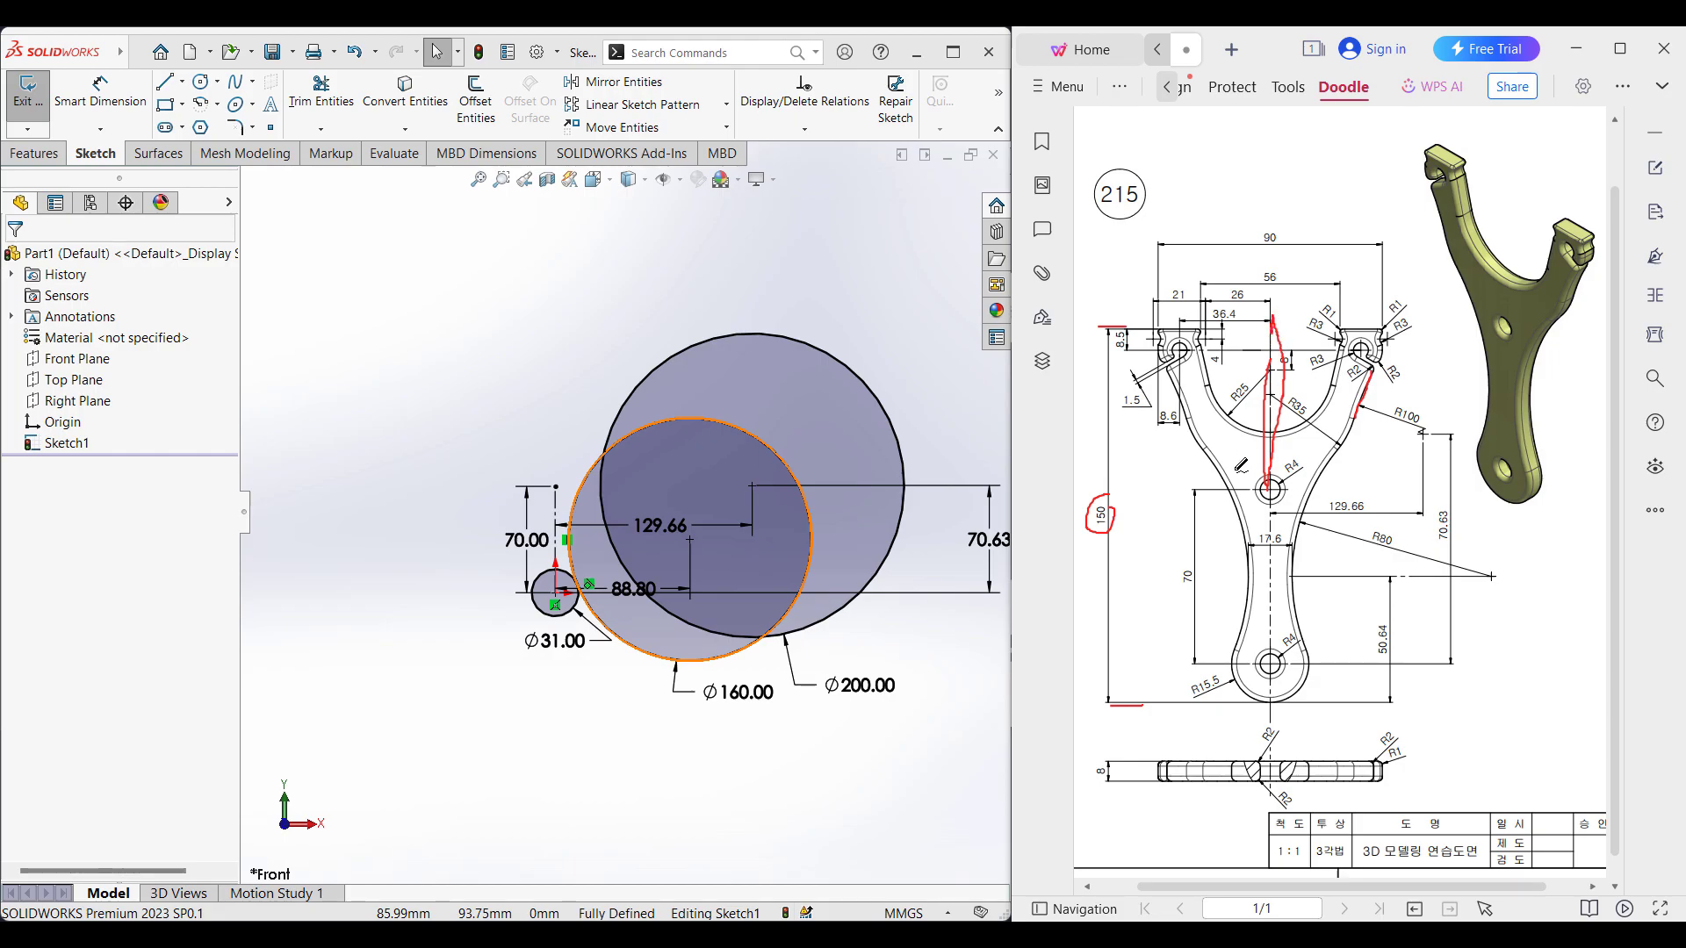
mouse_move(1096, 491)
left_mouse_down()
mouse_move(1119, 524)
mouse_move(1117, 485)
left_mouse_up()
left_click_drag(1192, 560, 1215, 569)
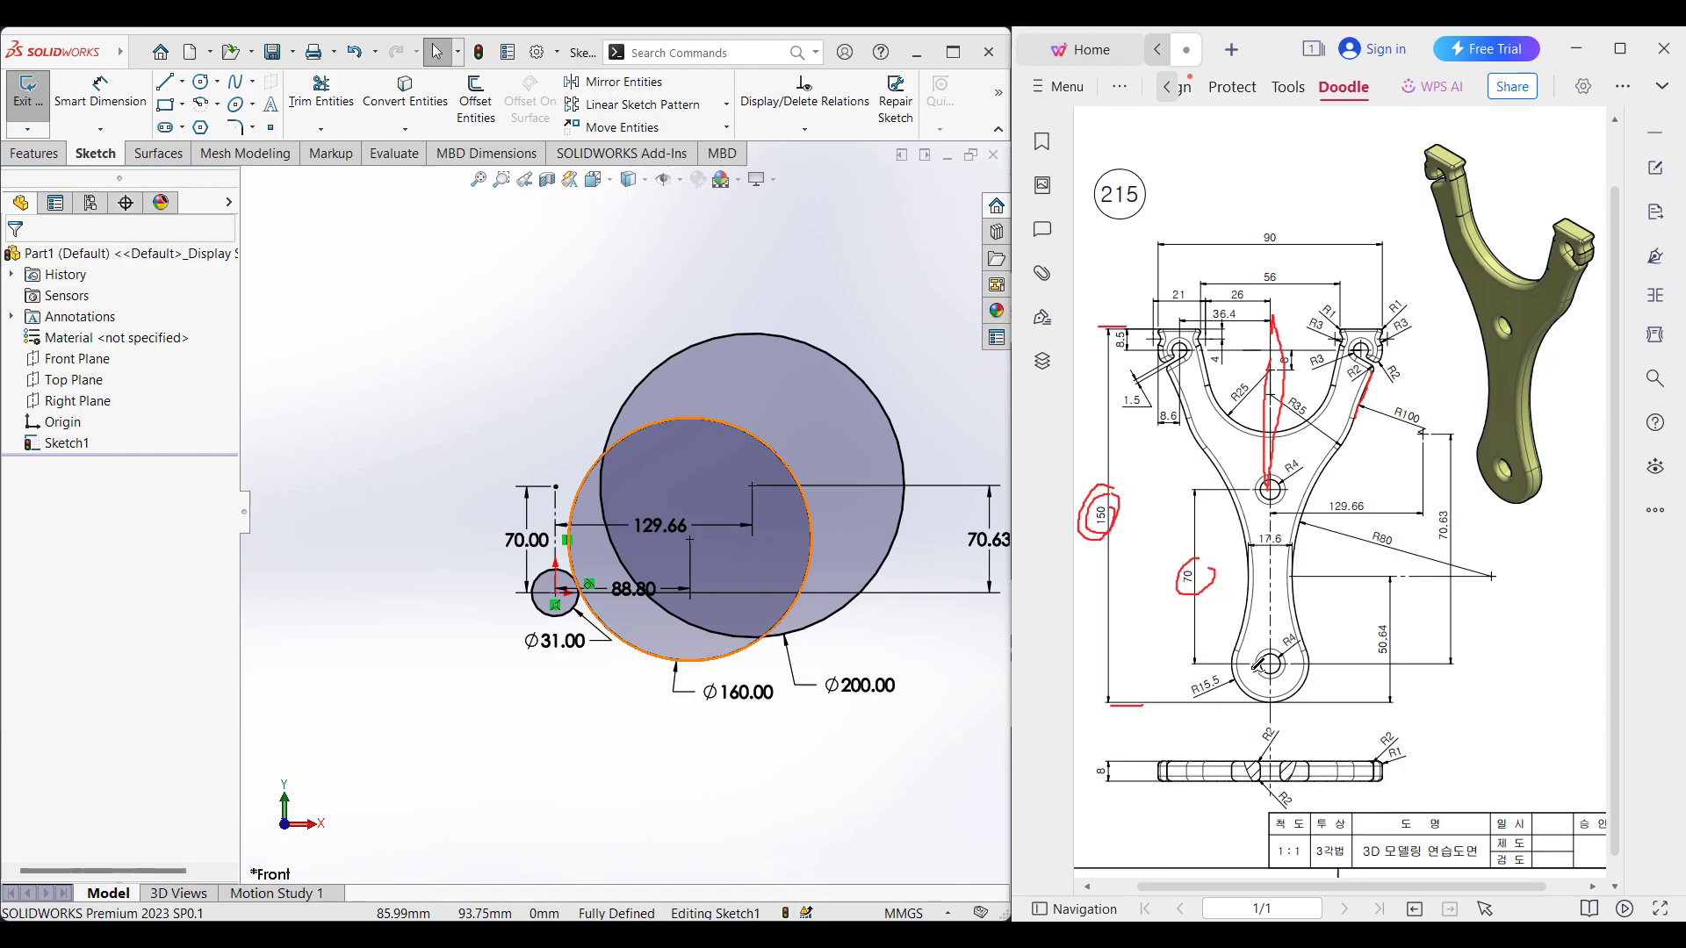
left_click_drag(1248, 658, 1252, 707)
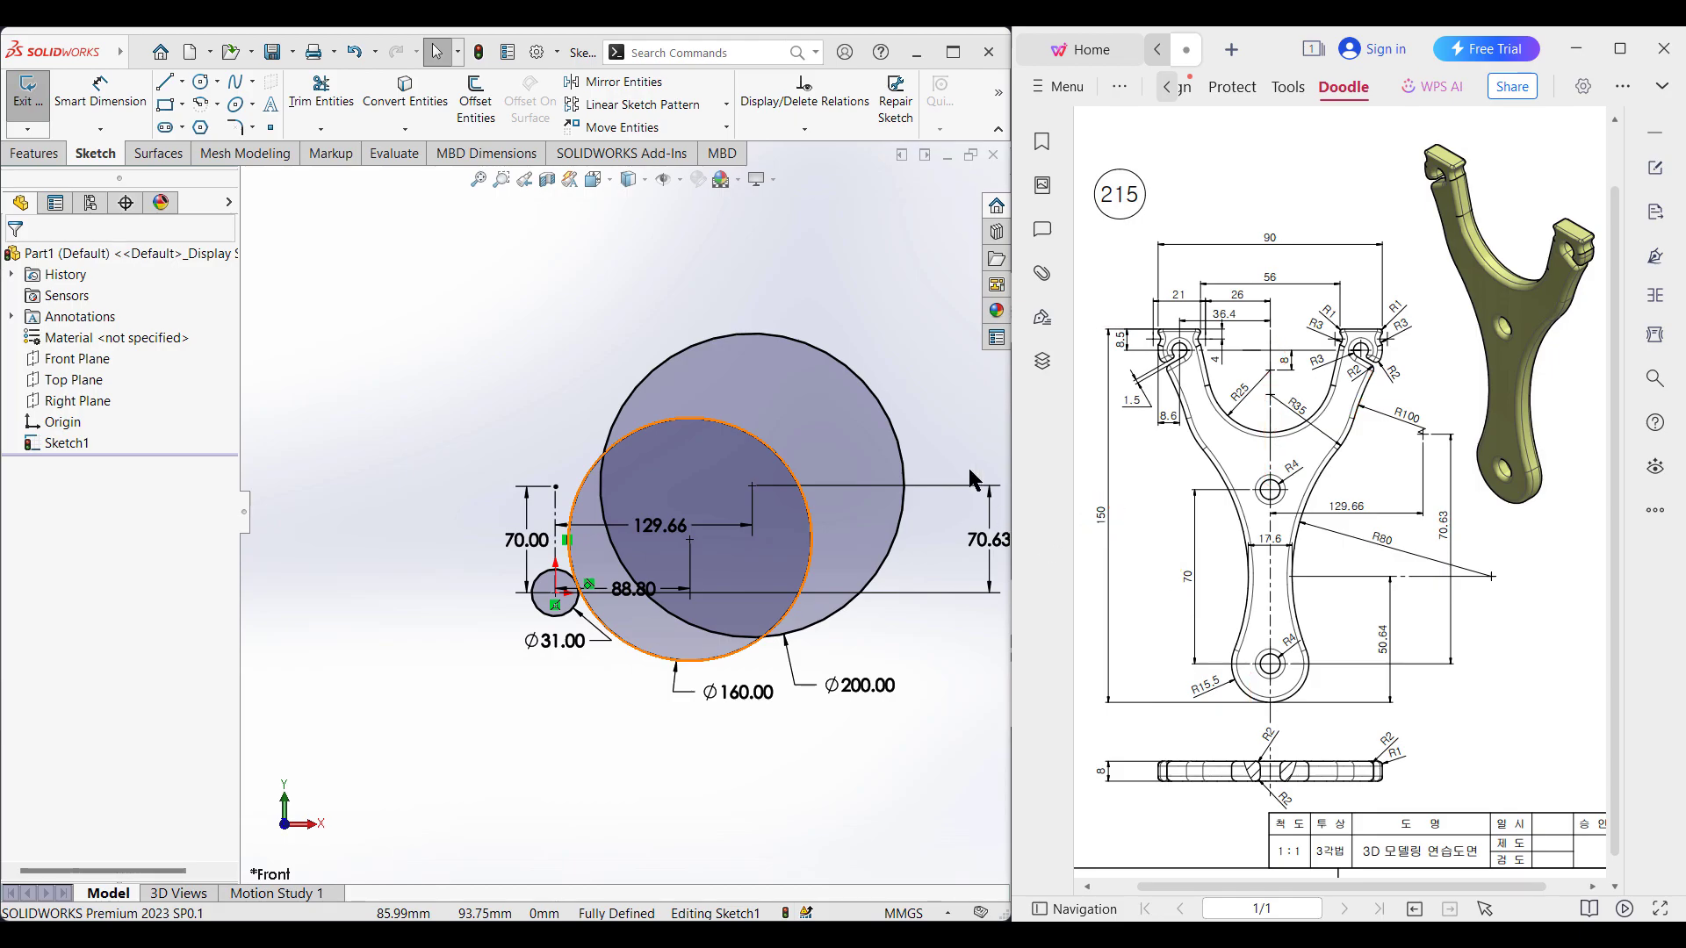
- Draw a vertical centerline upward from the upper end of the 70 mm centerline with a length of 150-70-15.5 mm
left_click(182, 82)
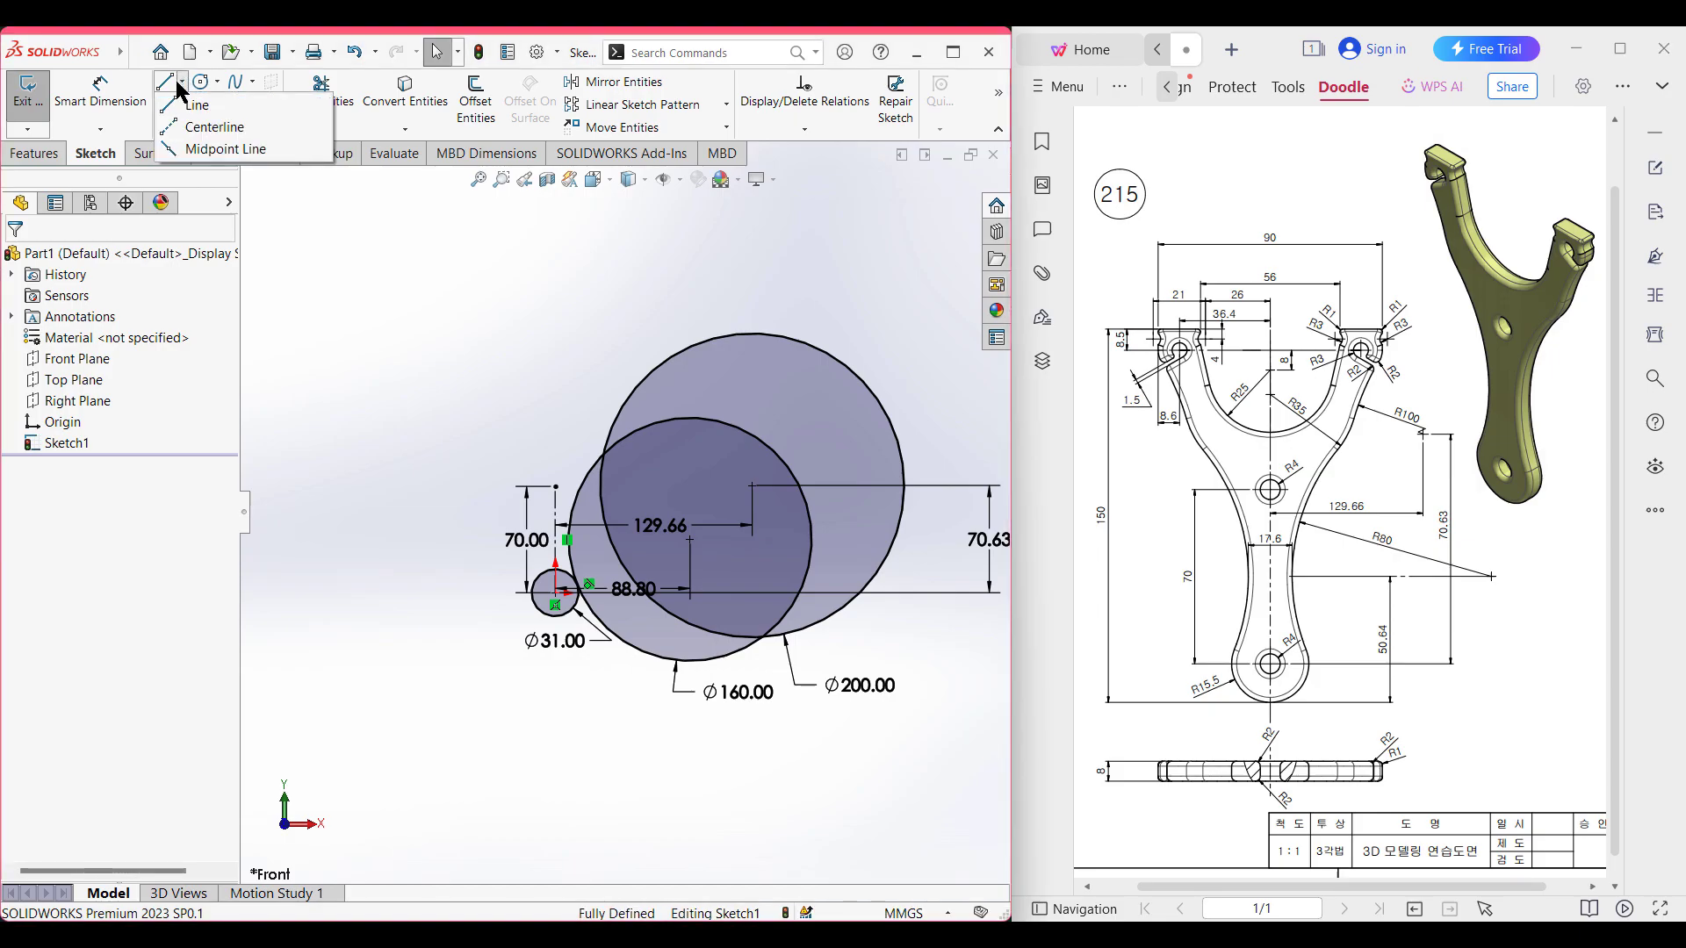
left_click(200, 128)
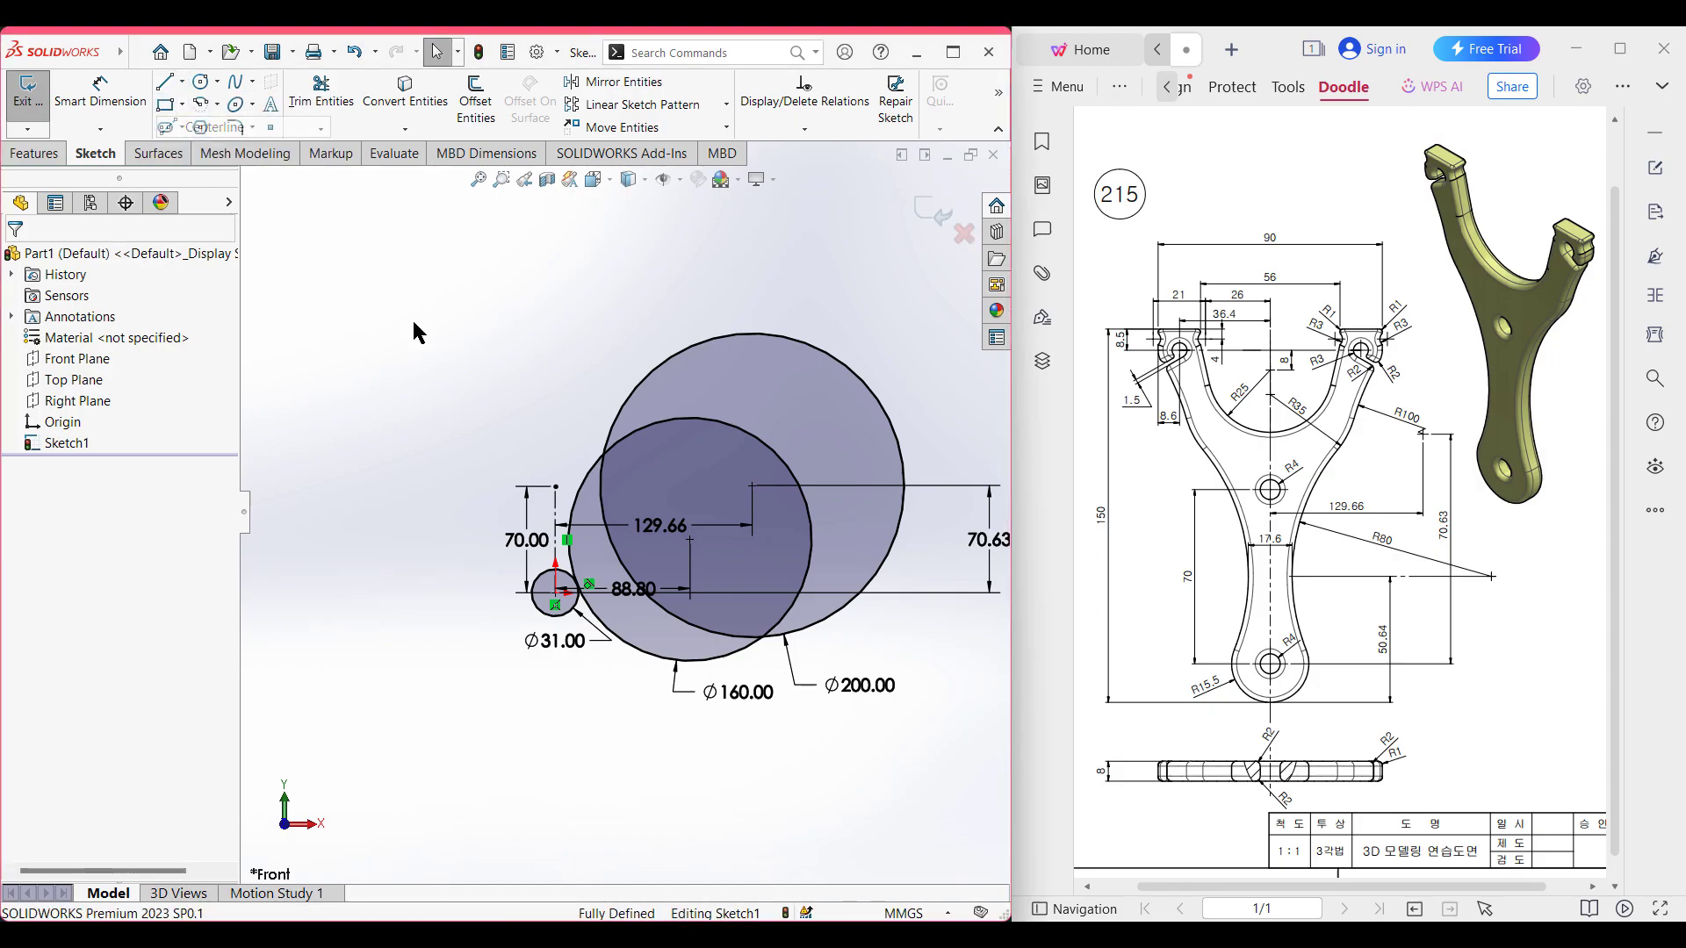
left_click(554, 485)
type("150-70-")
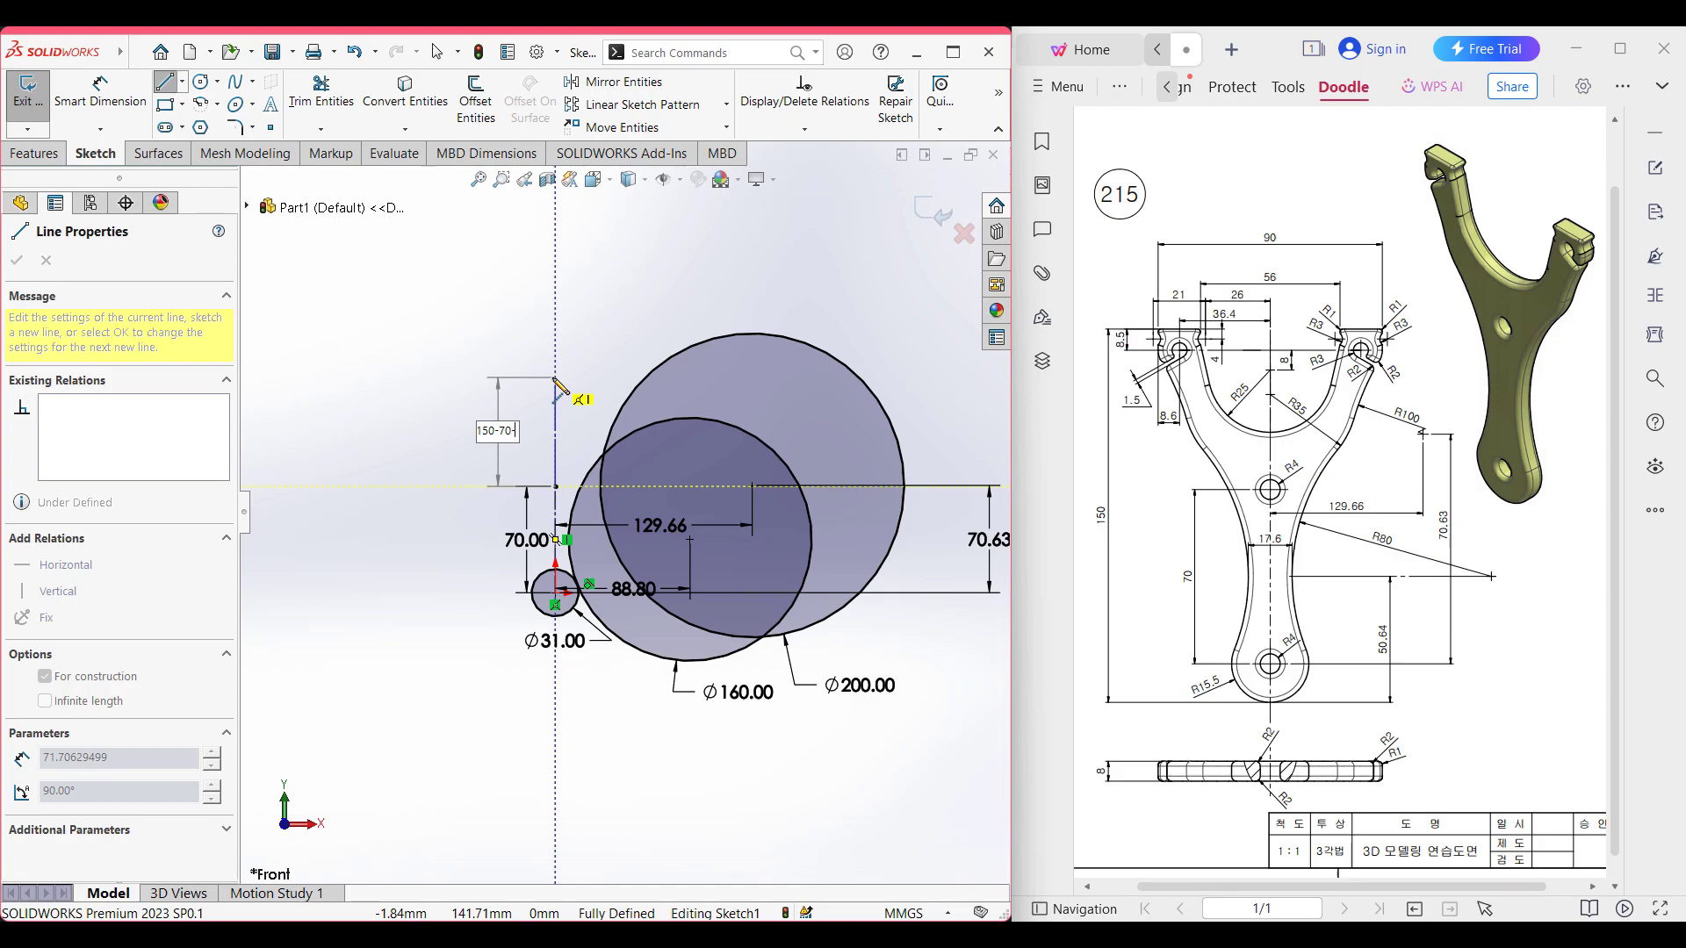
type("15.5")
key("Return")
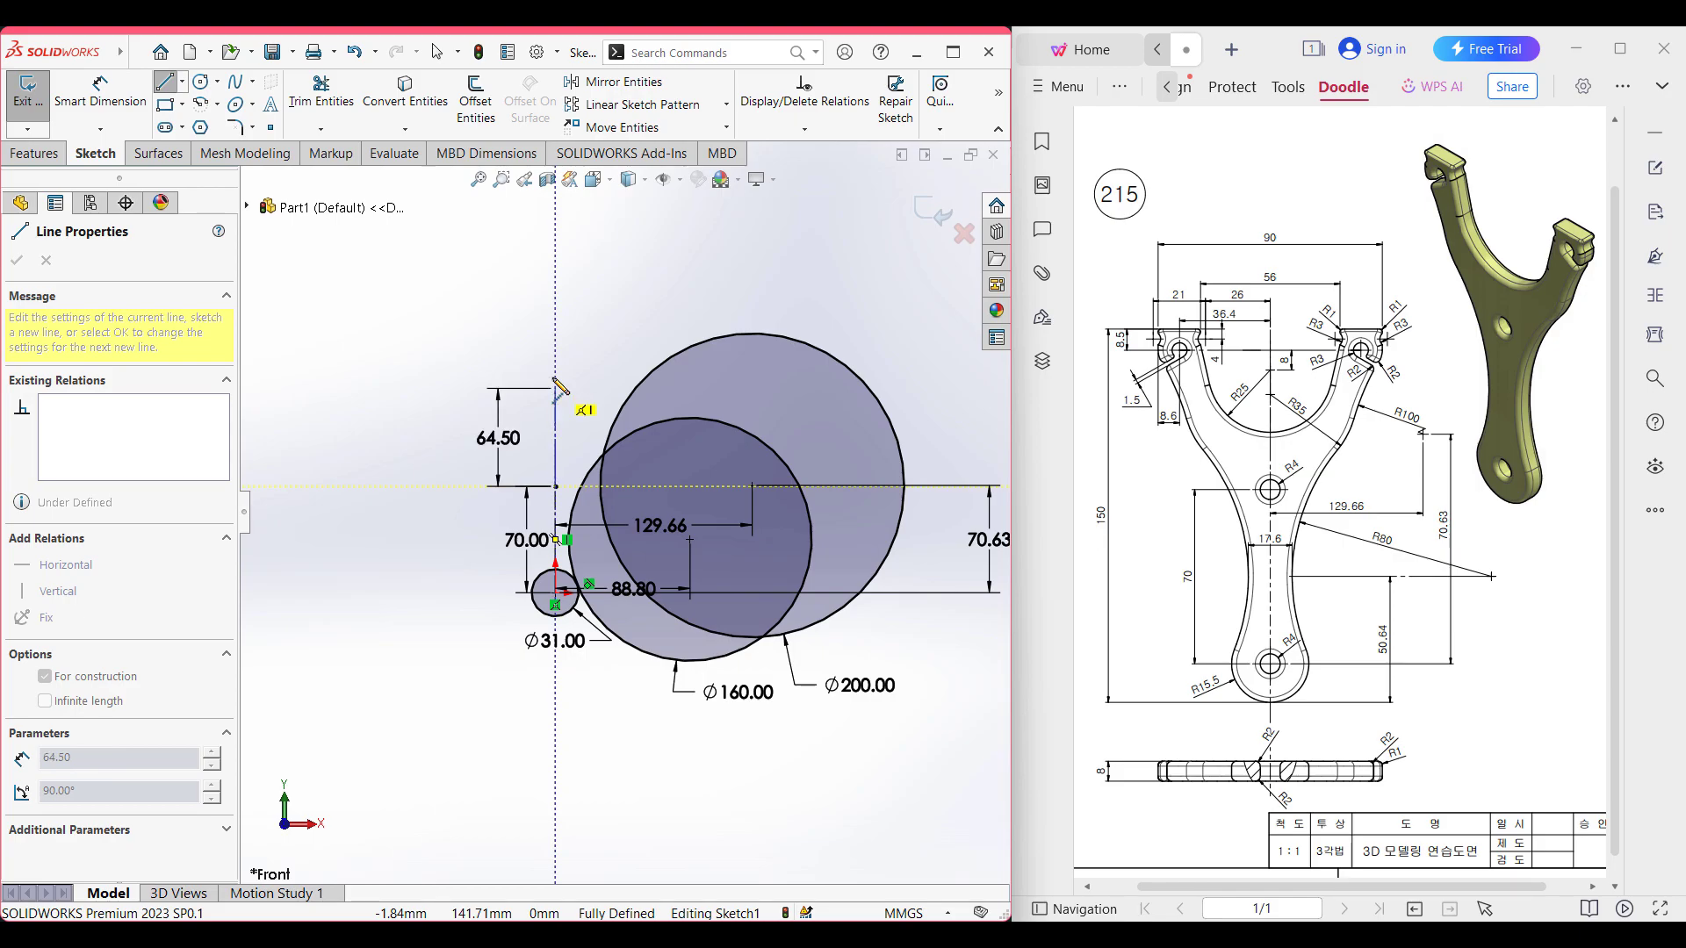
key("Escape")
key("Escape")
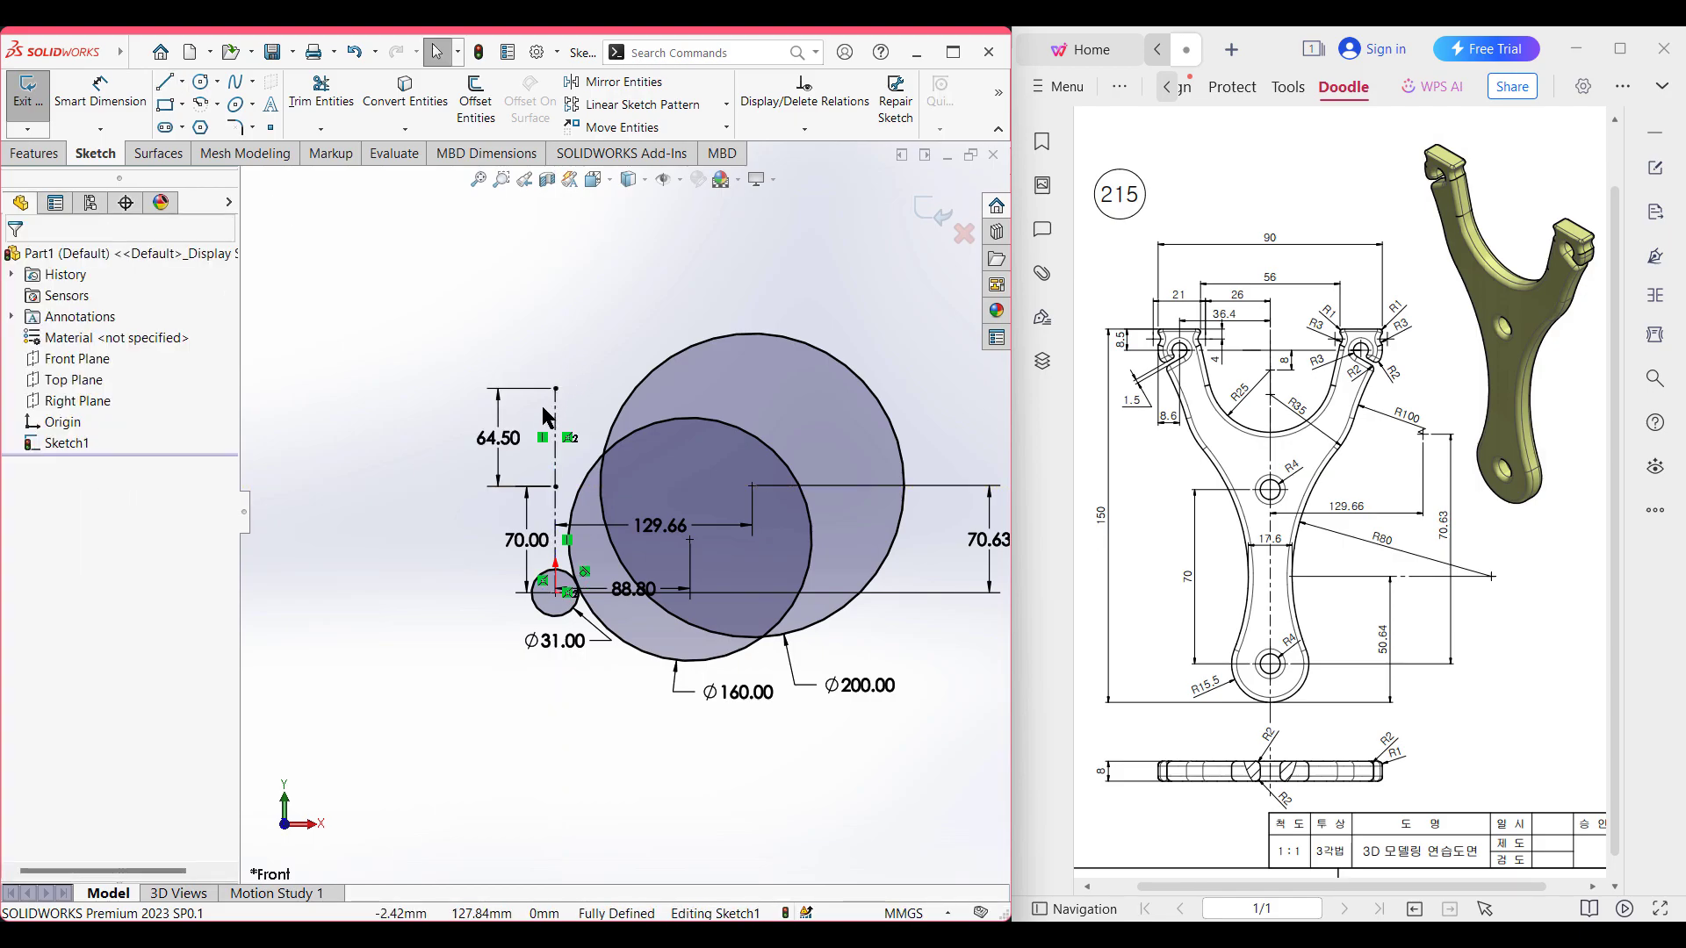
- Draw a circle of diameter 35*2 mm centred on the upper vertical centerline
scroll(562, 412, "down", 3)
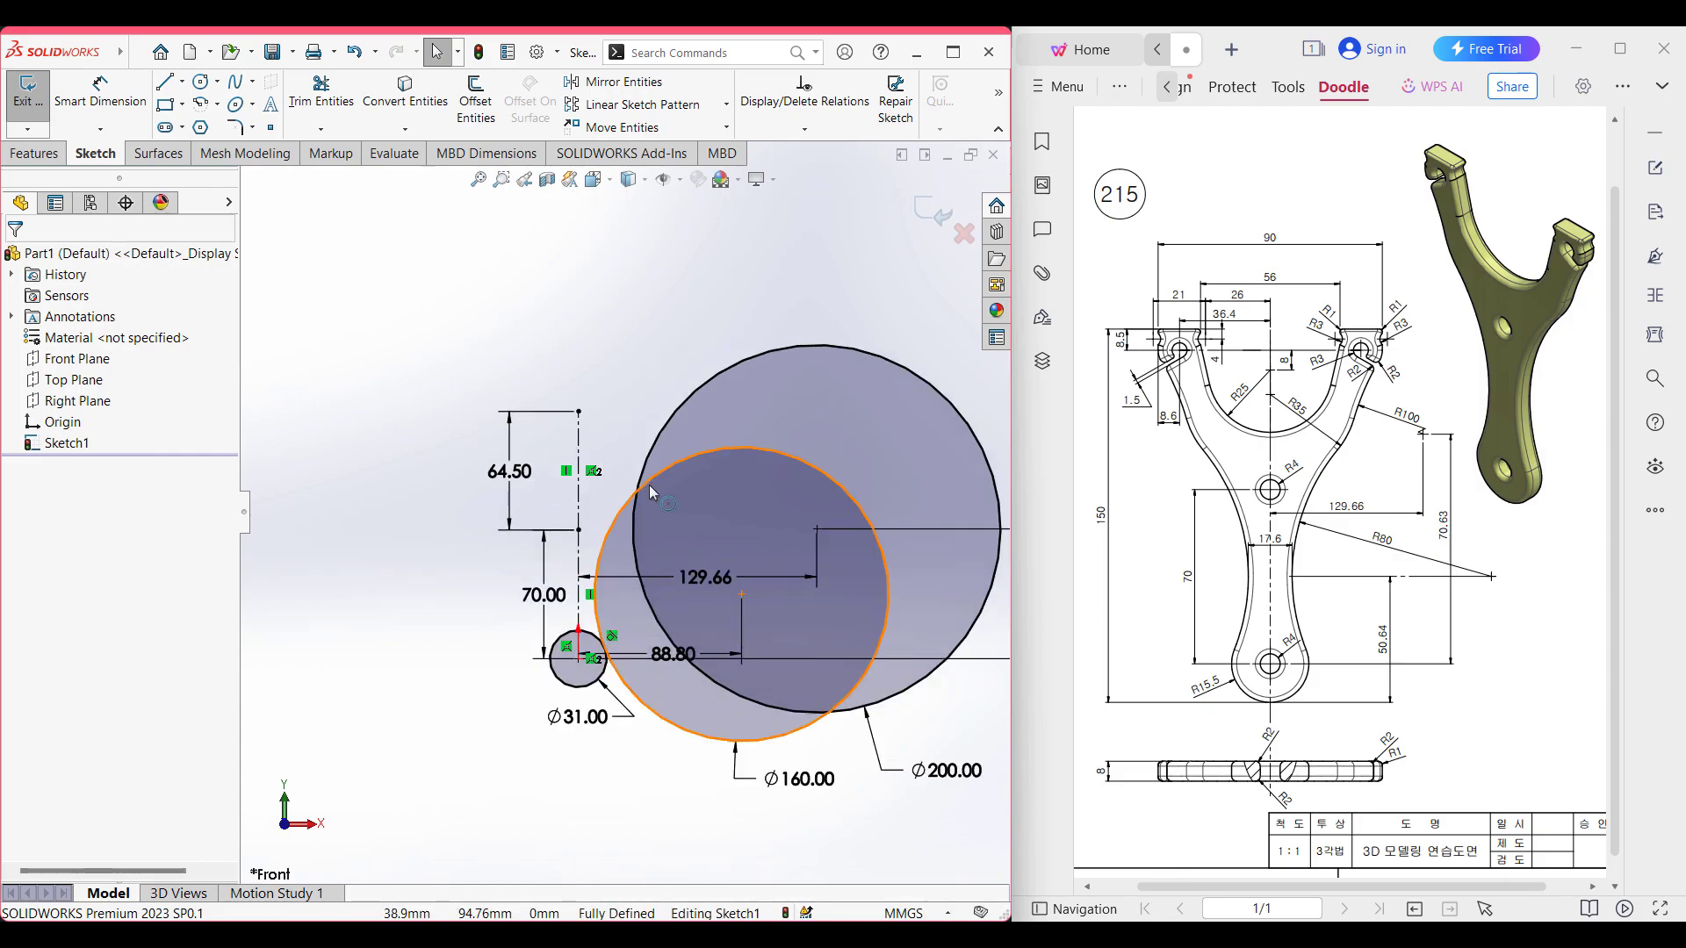
left_click(204, 80)
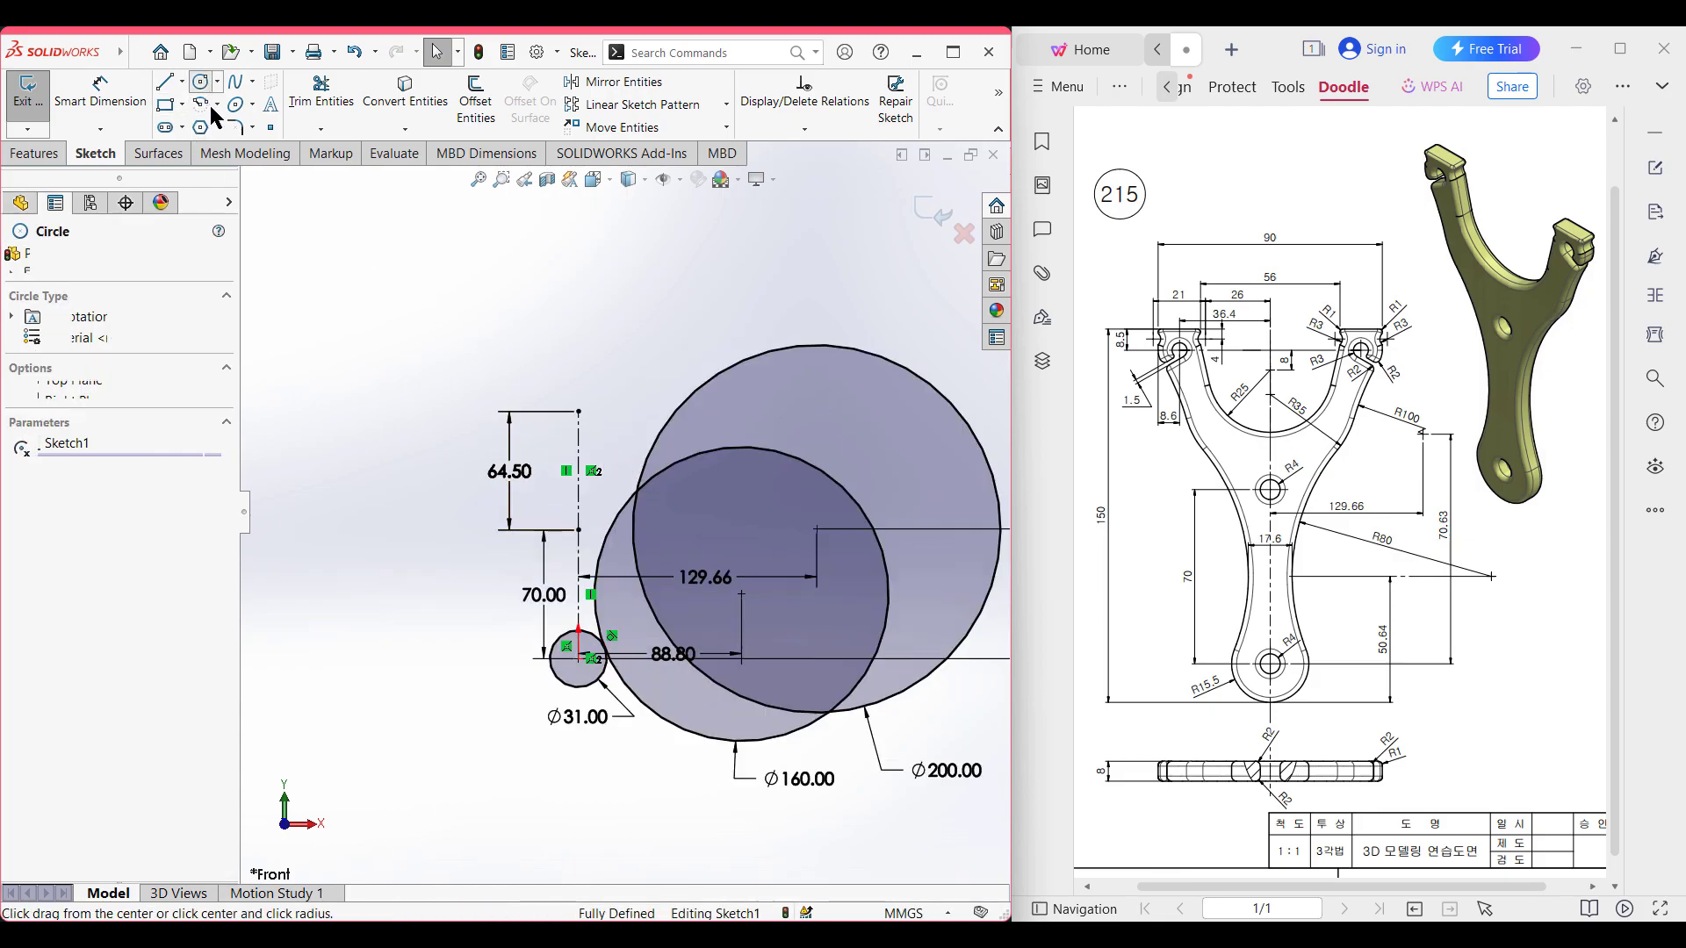
left_click(579, 453)
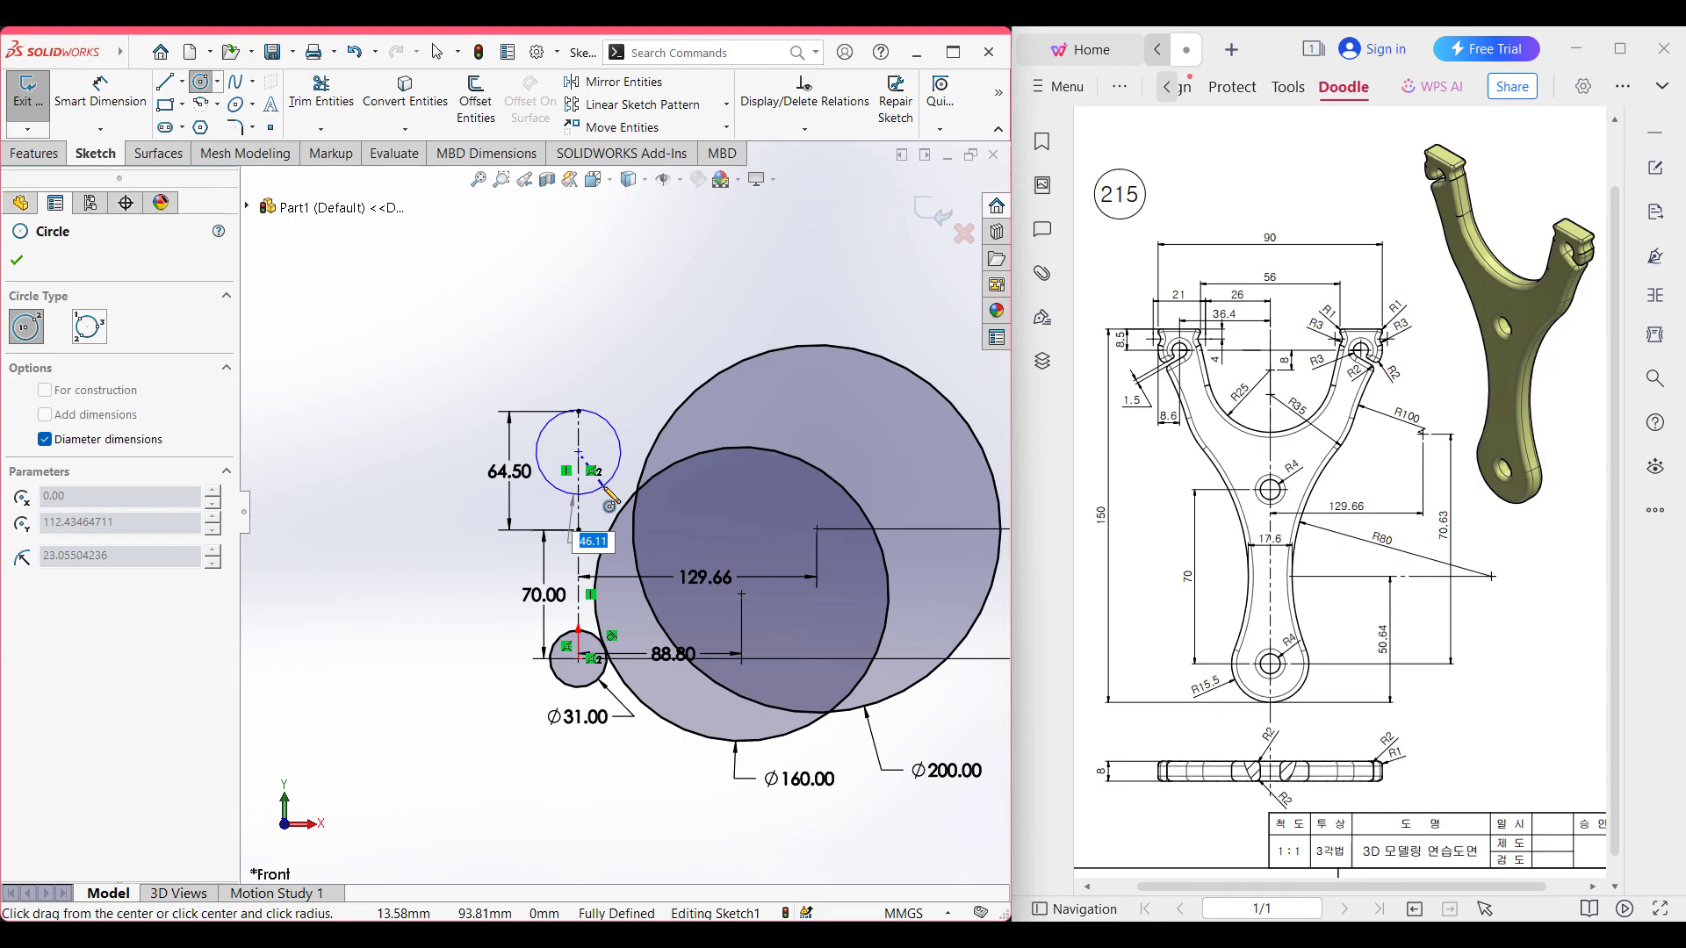
type("35*2")
key("Return")
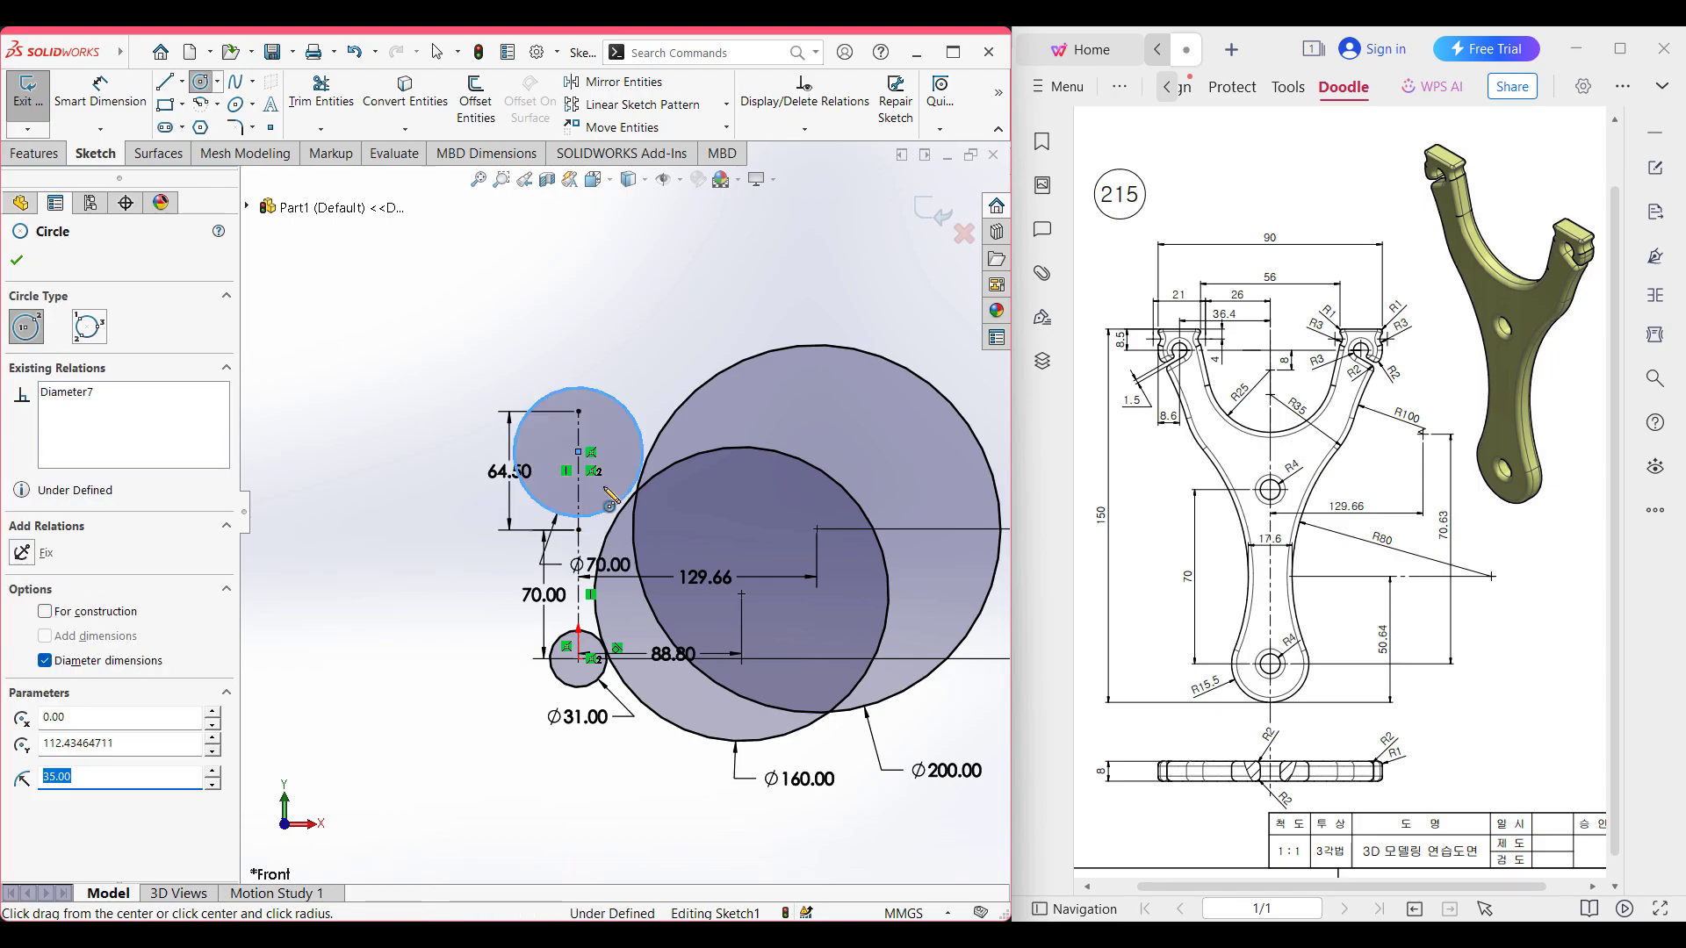
key("Escape")
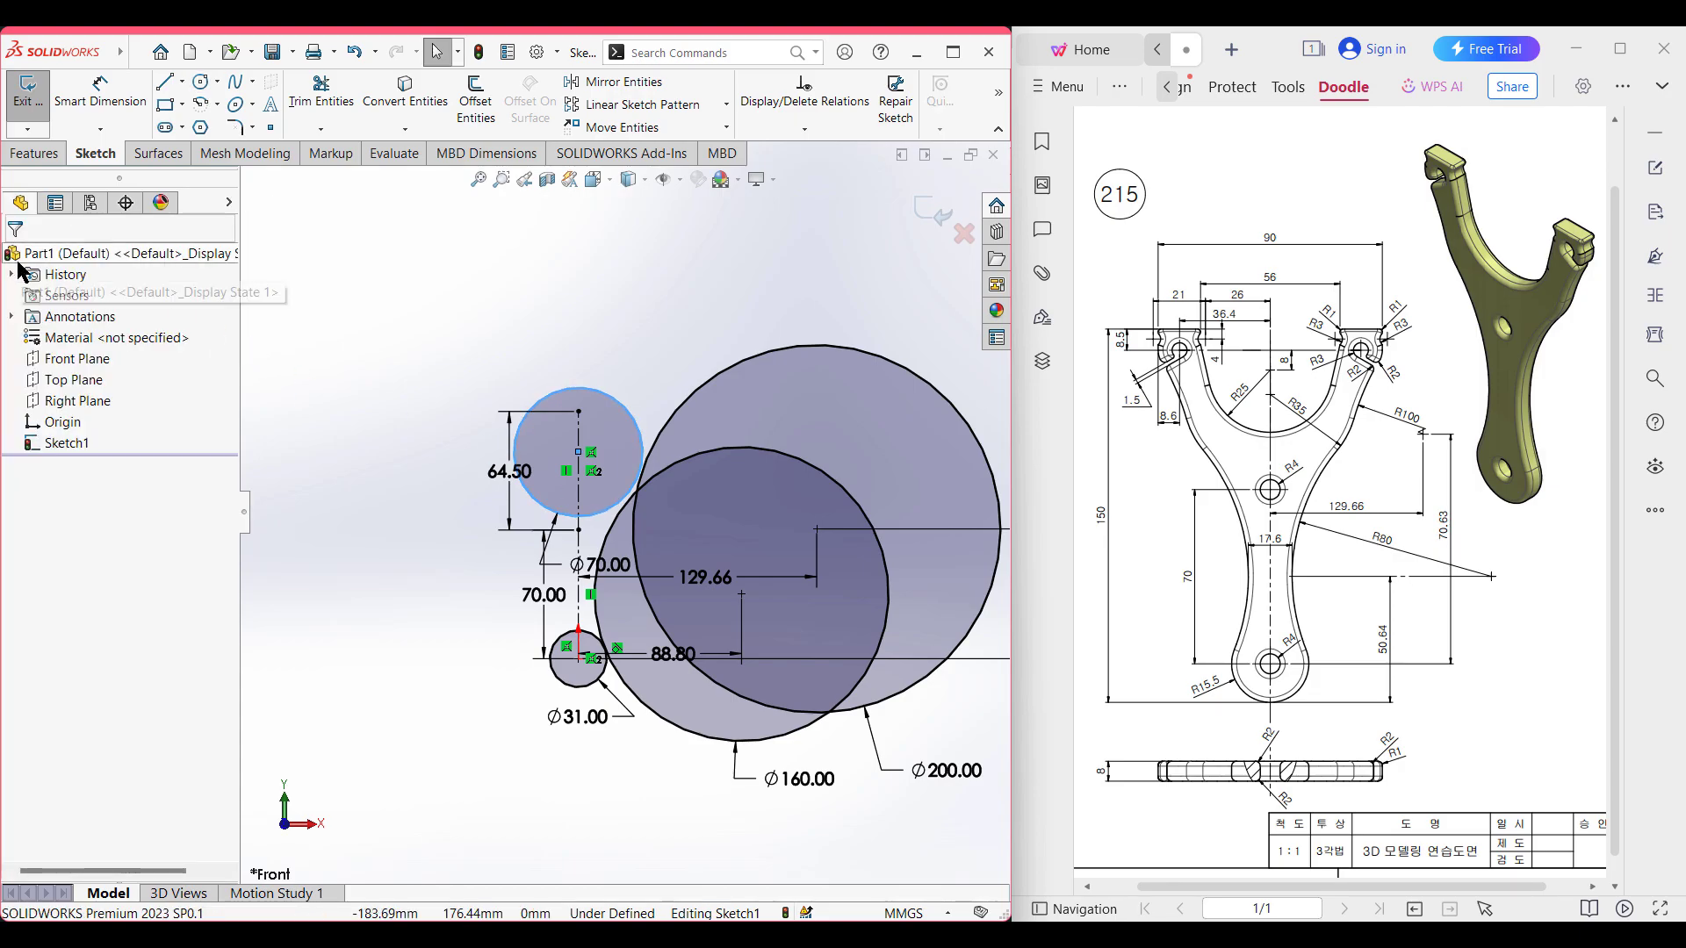
left_click(586, 332)
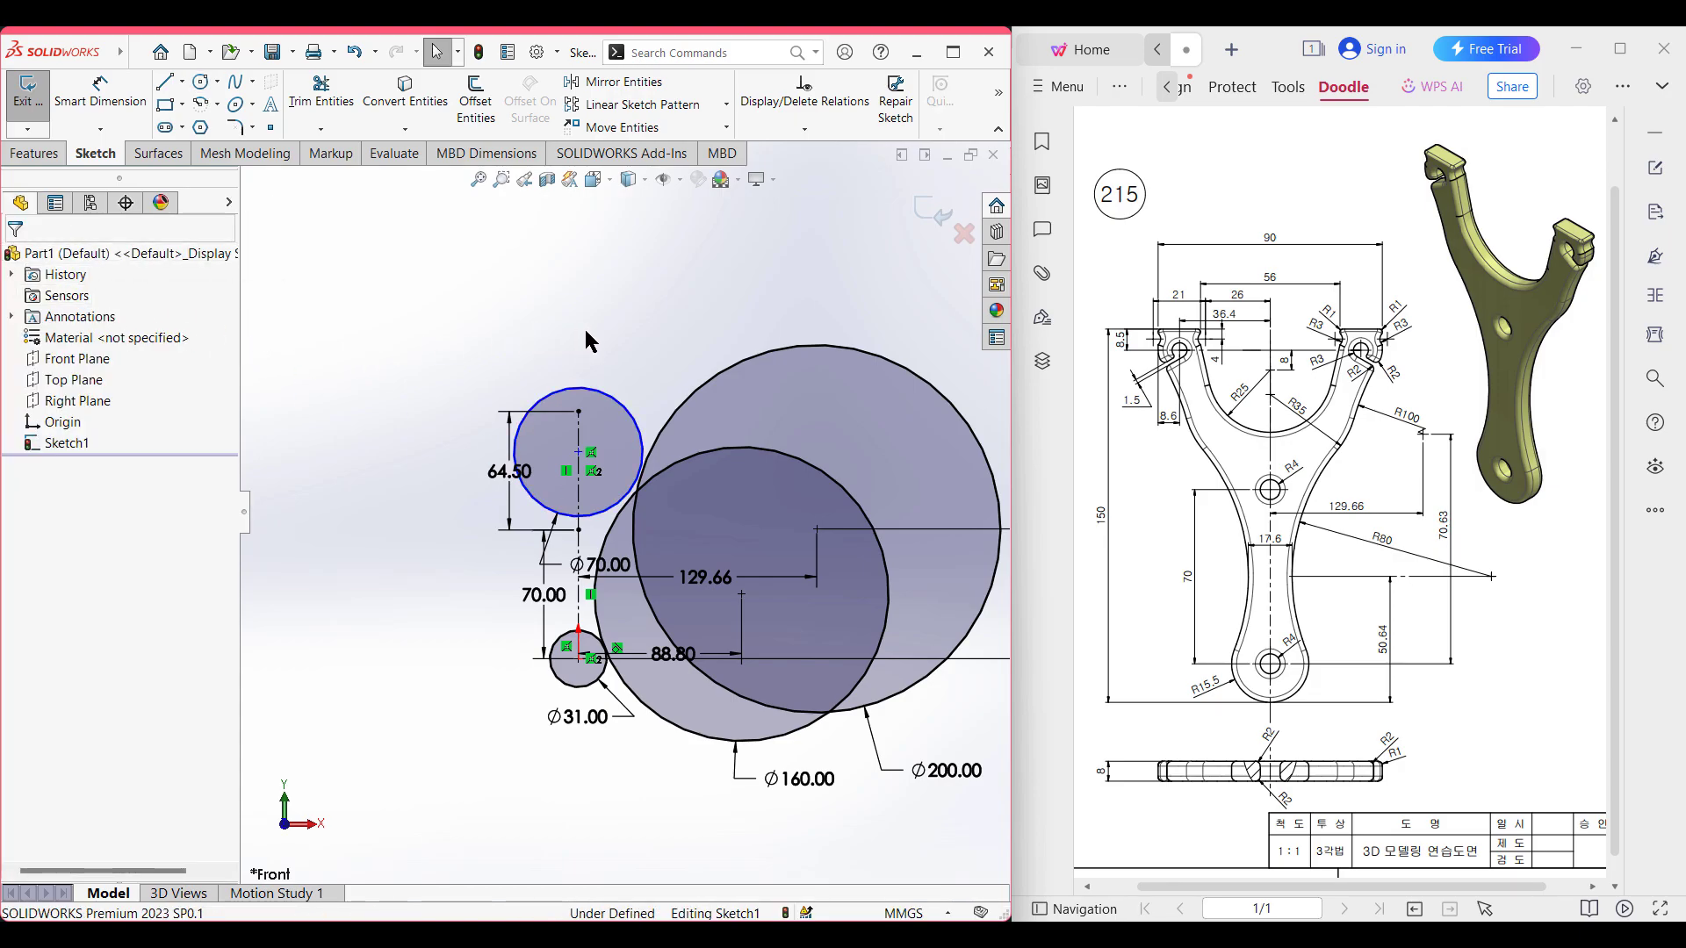
- Make the 70 mm circle tangent to the 200 mm circle
left_click(638, 410)
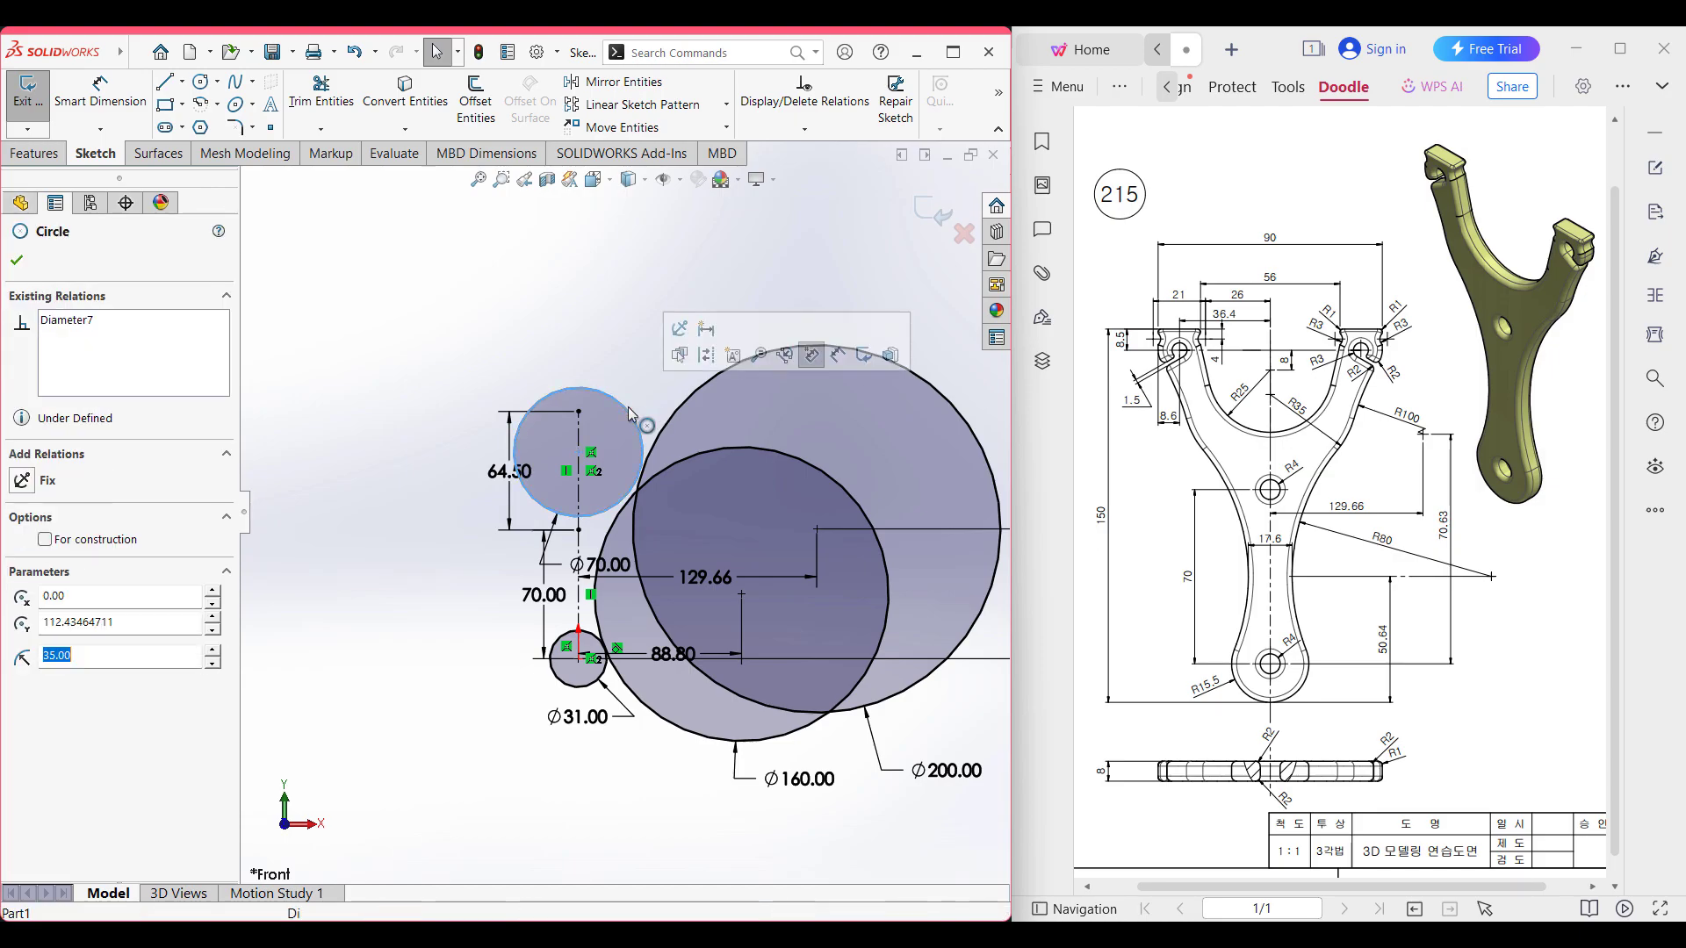
left_click(671, 423, "ctrl")
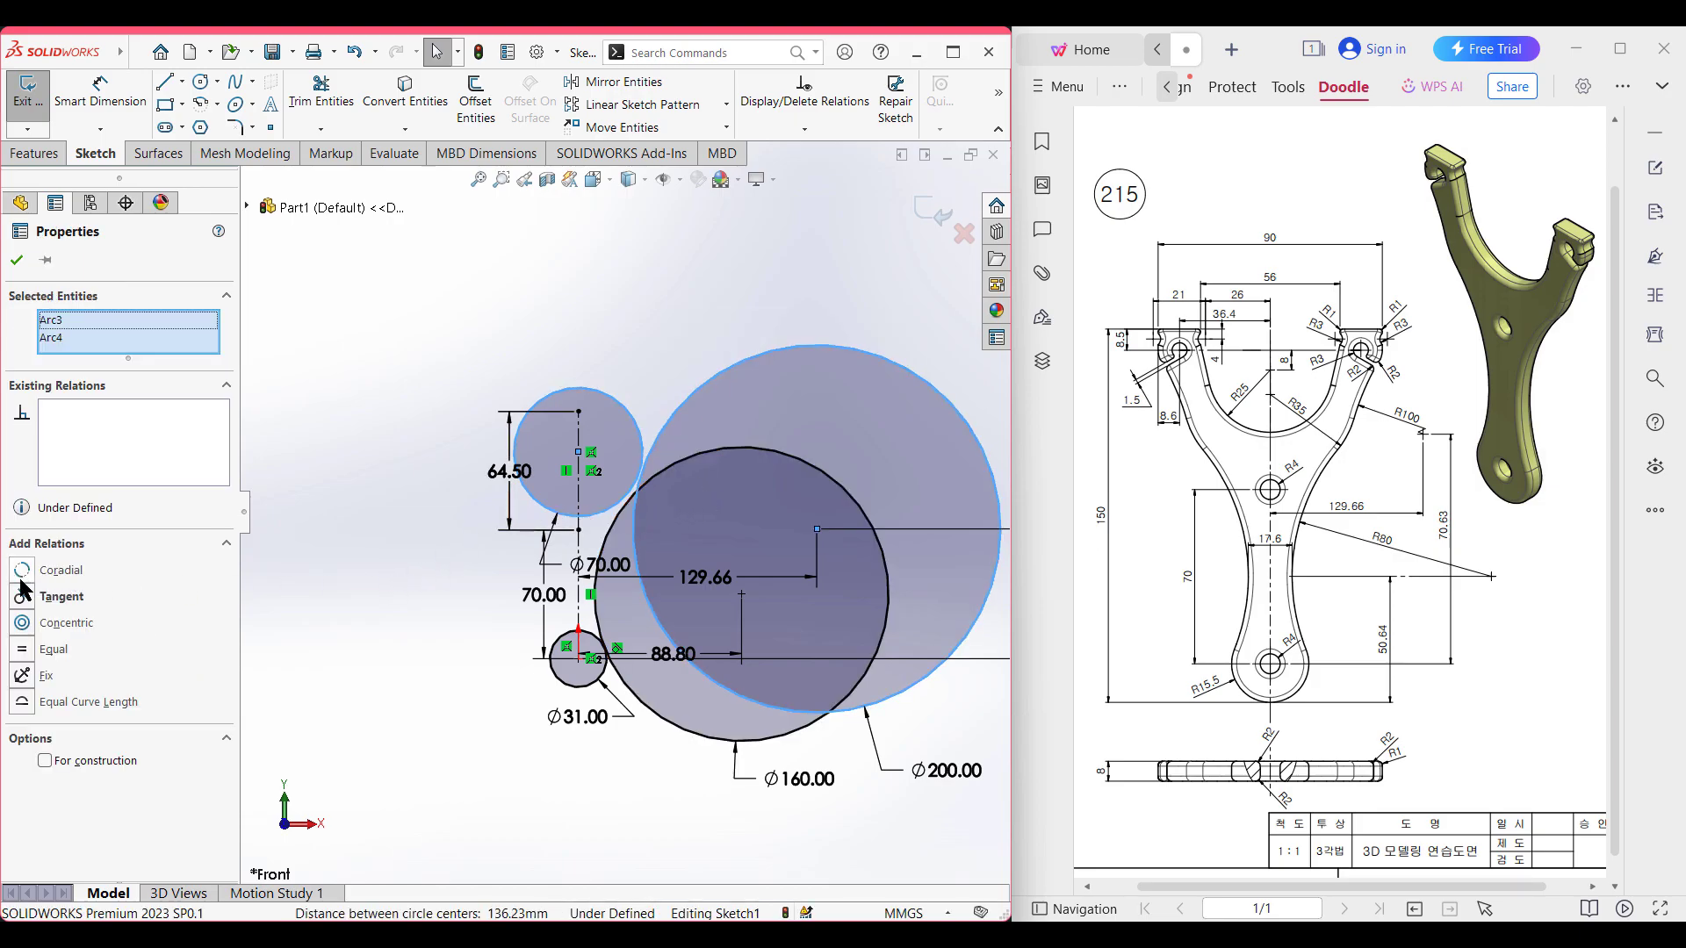
left_click(62, 600)
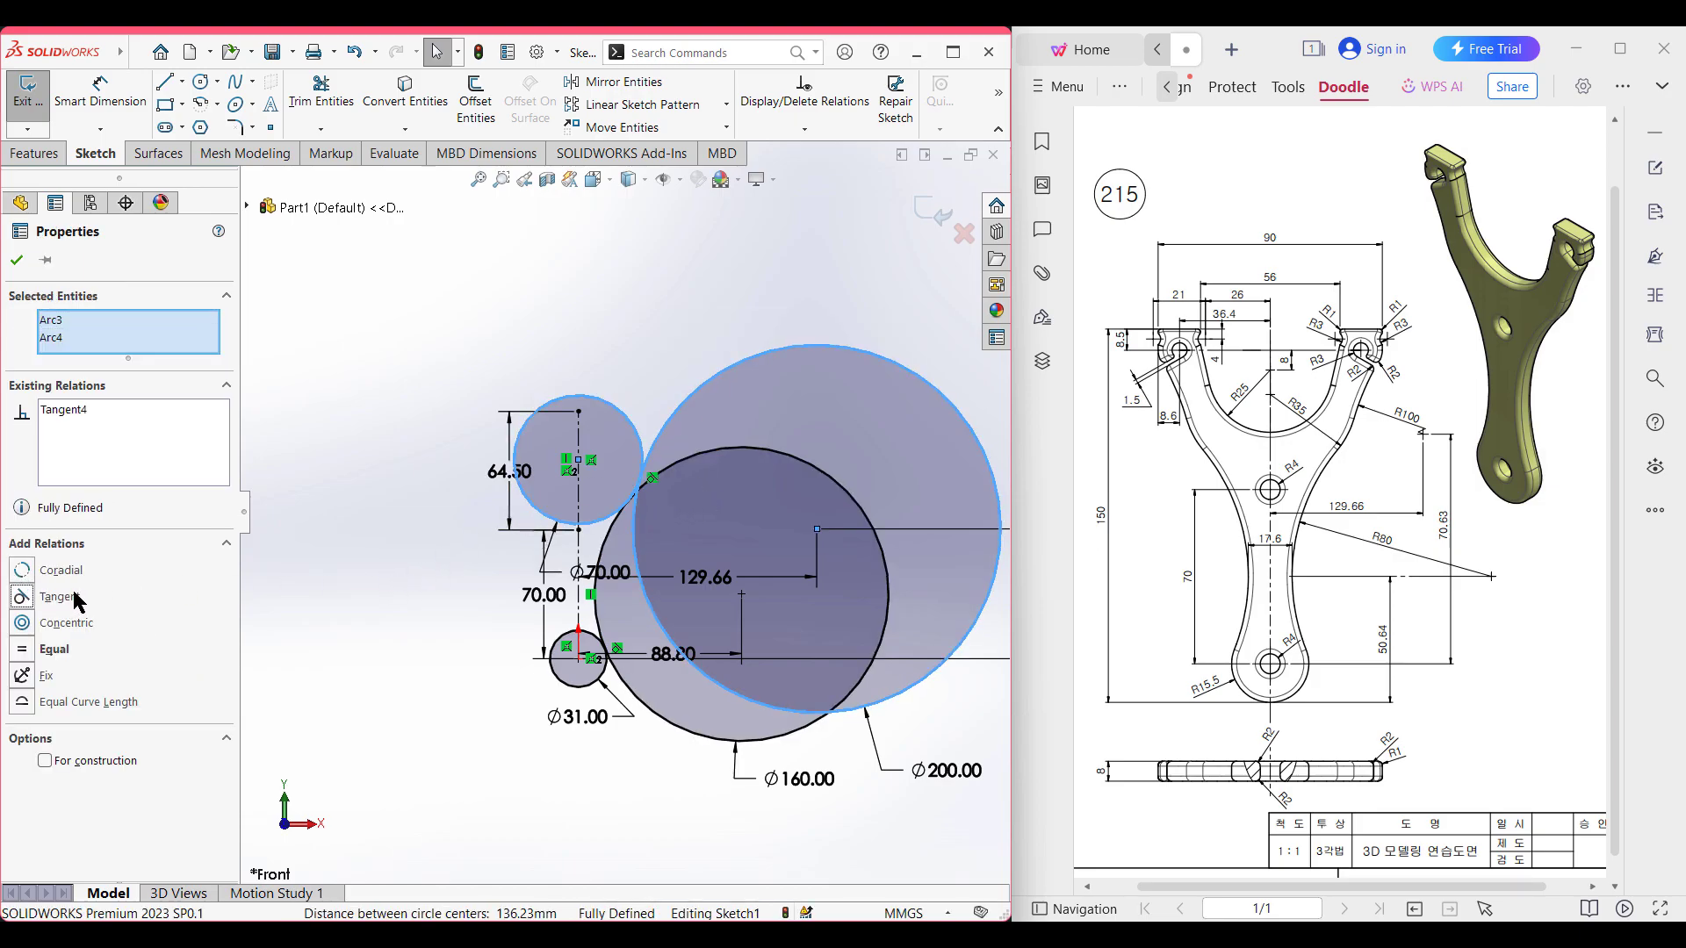
left_click(16, 260)
- Add a tangent relation between the 70 mm circle and the 160 mm circle
scroll(623, 551, "down", 5)
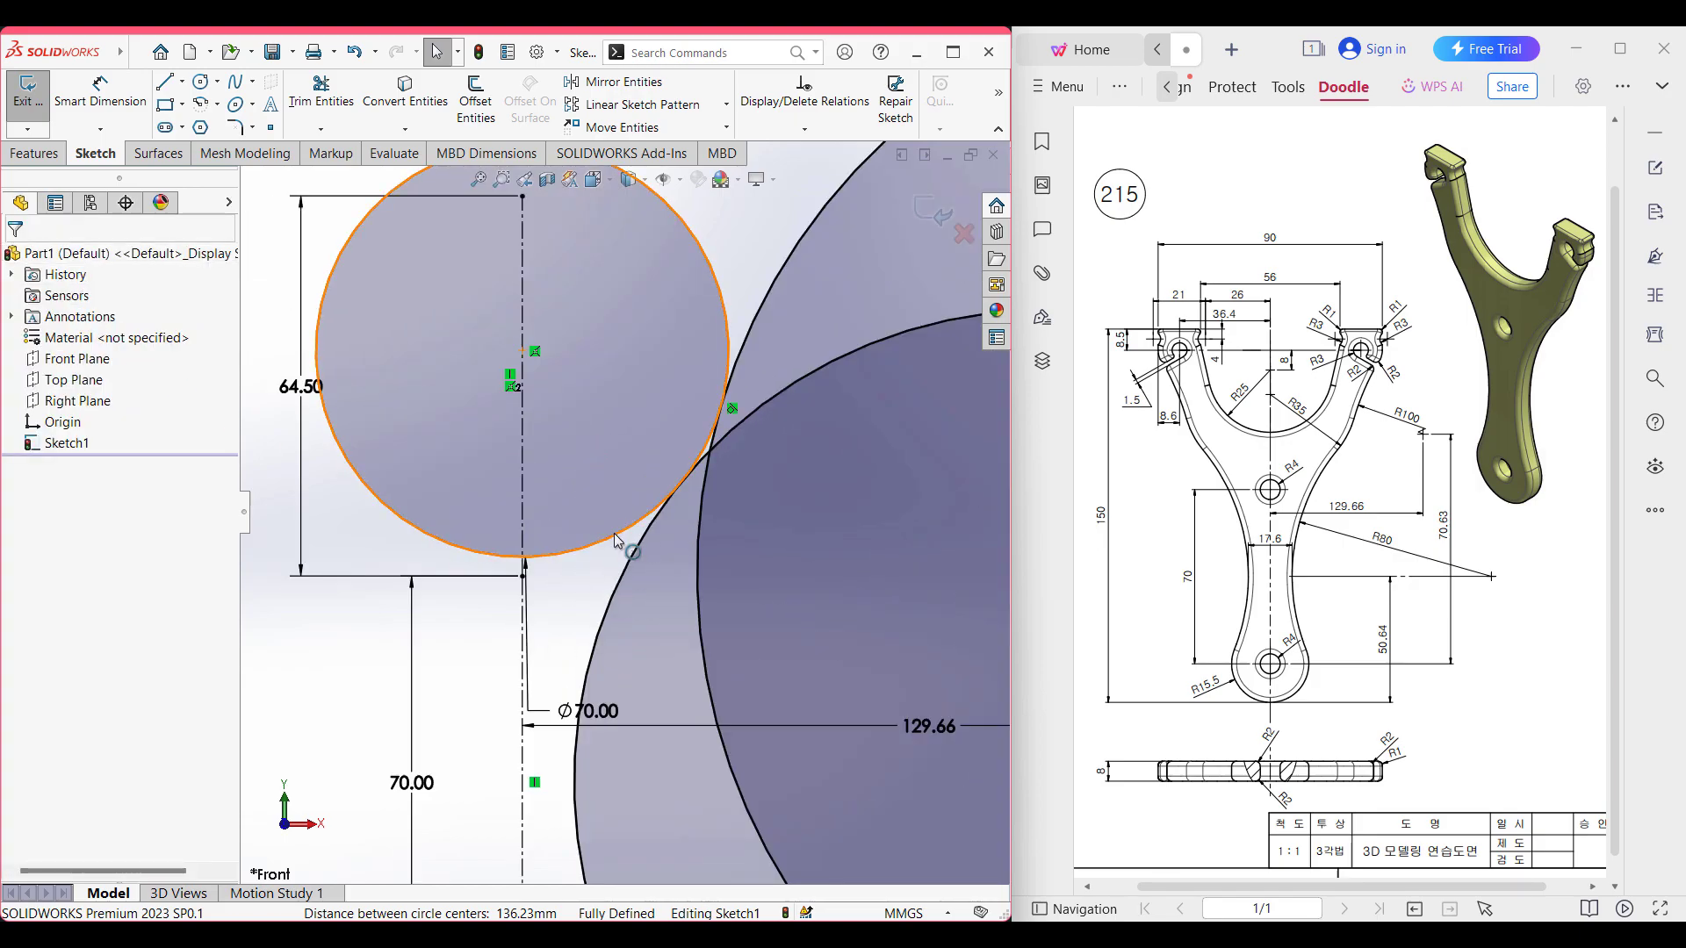
left_click(618, 537)
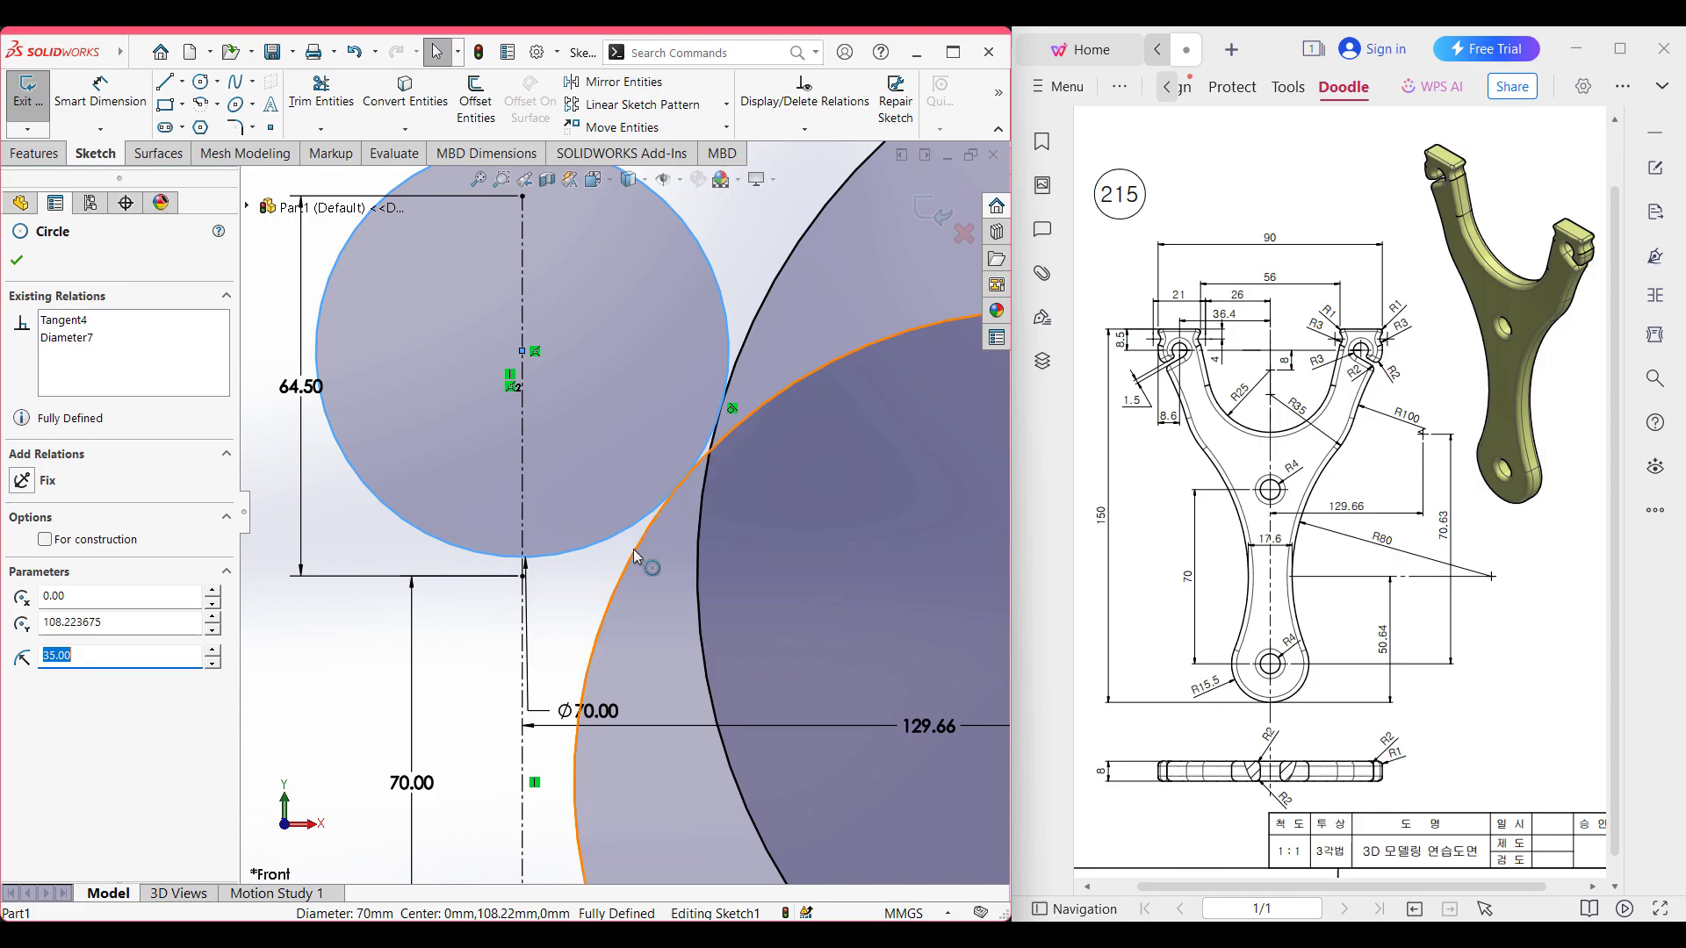
left_click(634, 549, "ctrl")
left_click(79, 598)
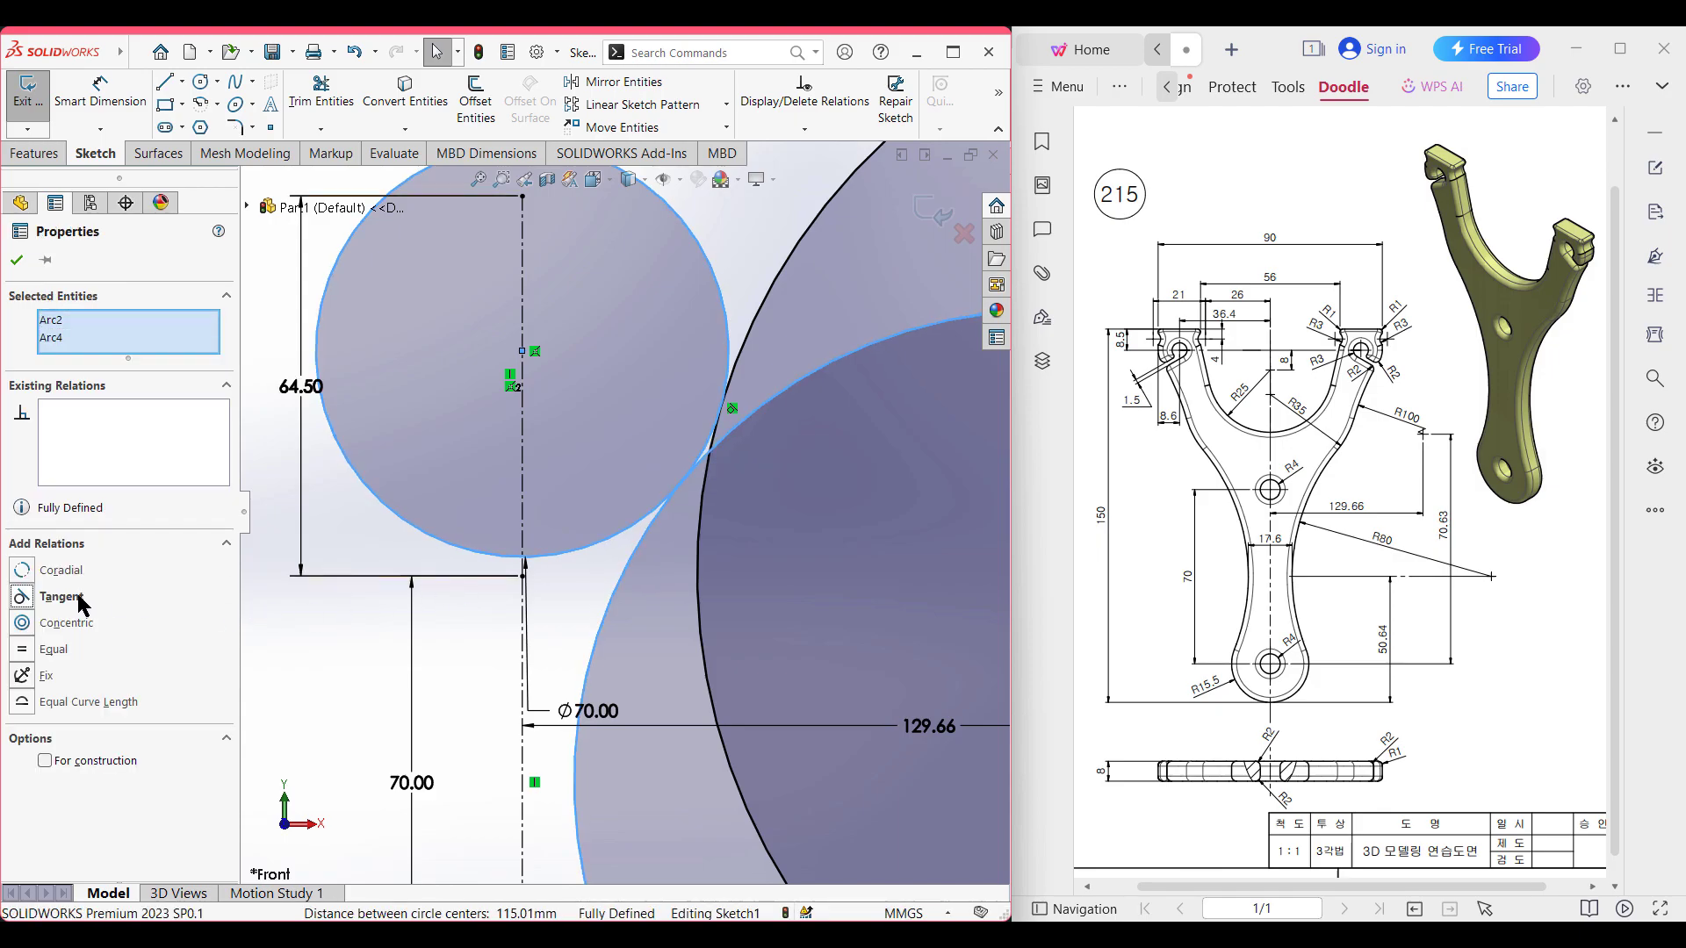
left_click(17, 261)
- Delete the 129.66 mm horizontal dimension to the centre of the 200 mm circle
scroll(631, 597, "down", 3)
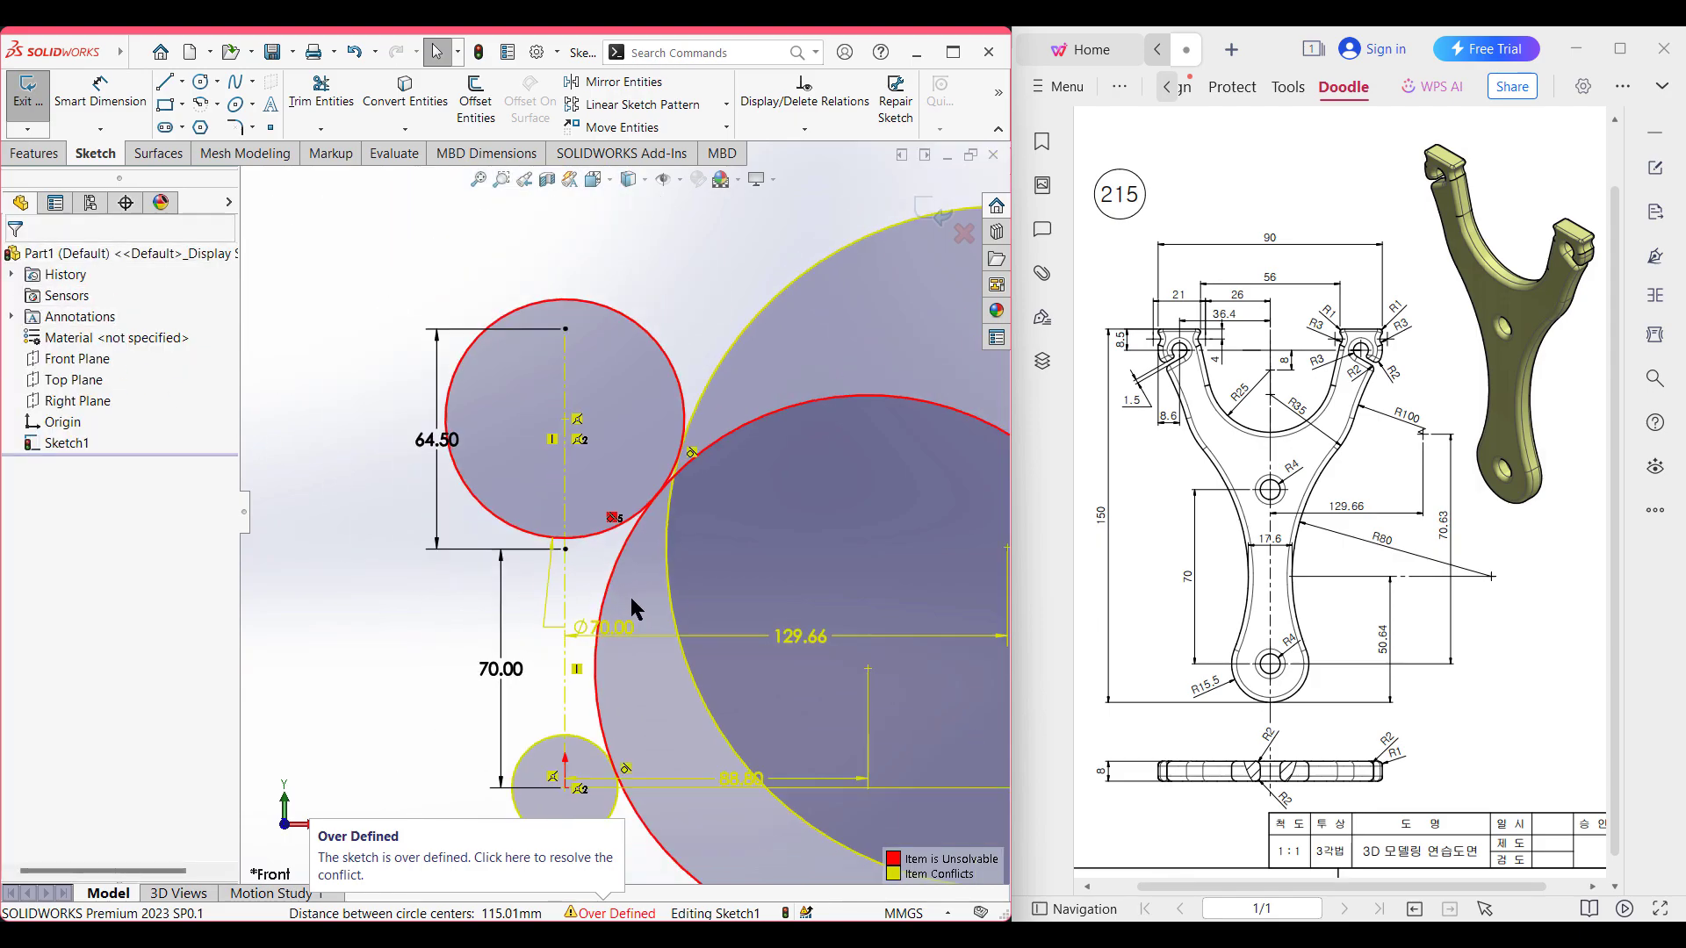
left_click(796, 637)
right_click(796, 638)
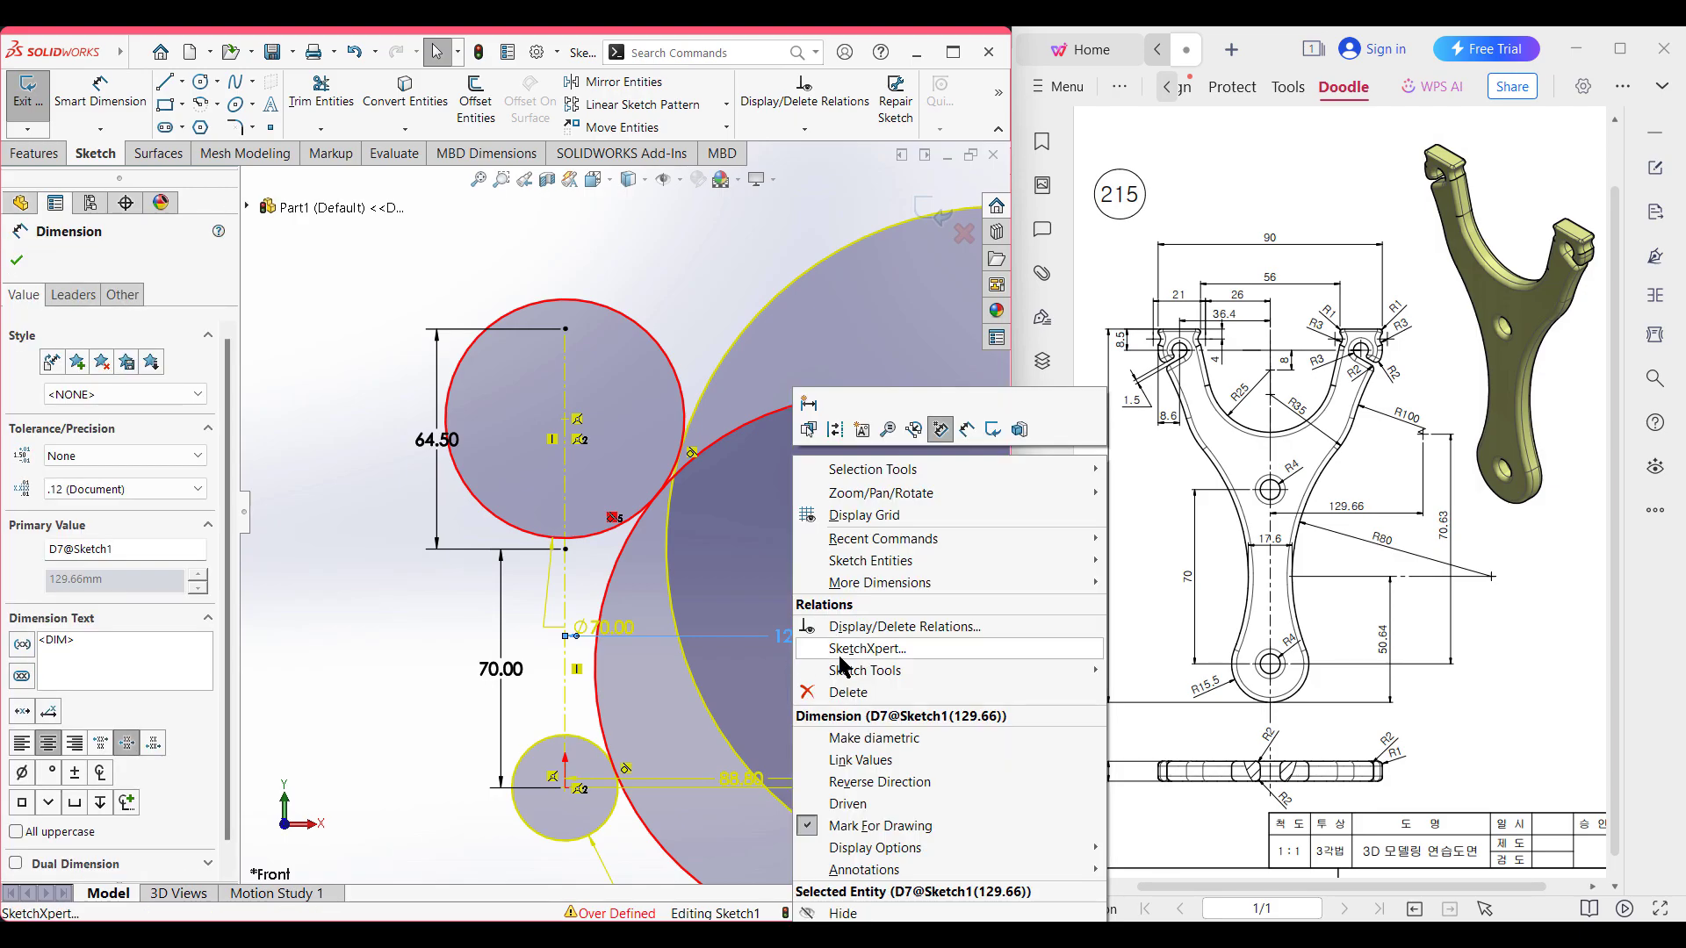
left_click(841, 691)
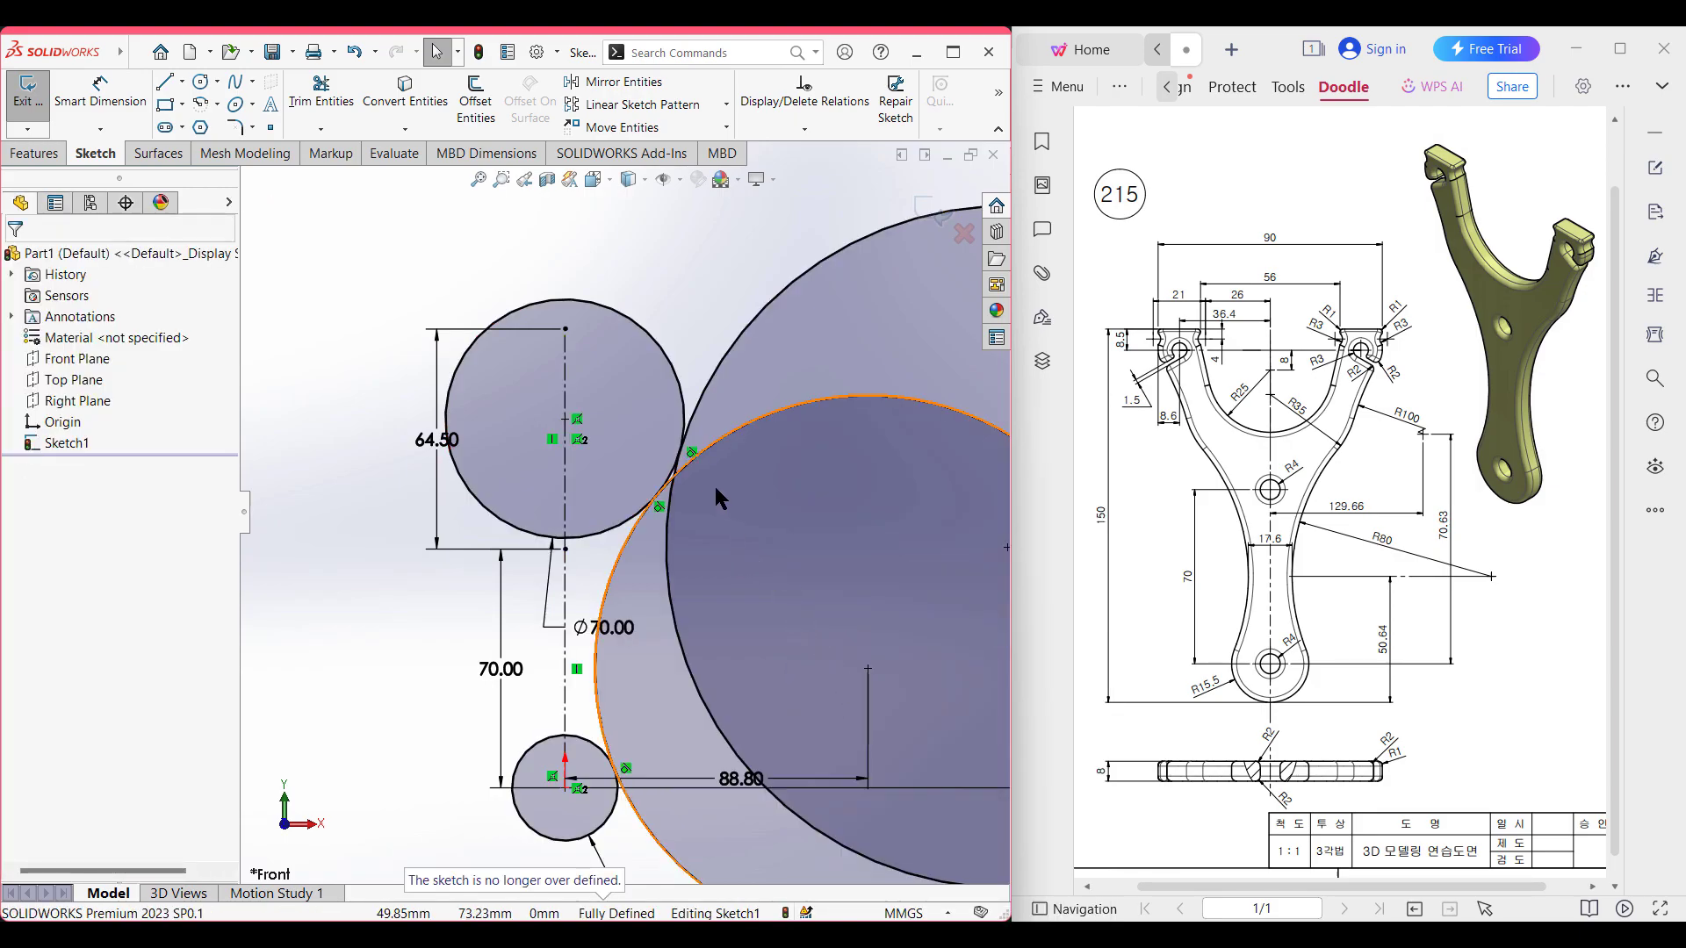
- Examine the tangent points where the 70 mm circle meets the 160 mm and 200 mm circles, and the upper centerline end
scroll(659, 504, "up", 3)
scroll(659, 505, "down", 3)
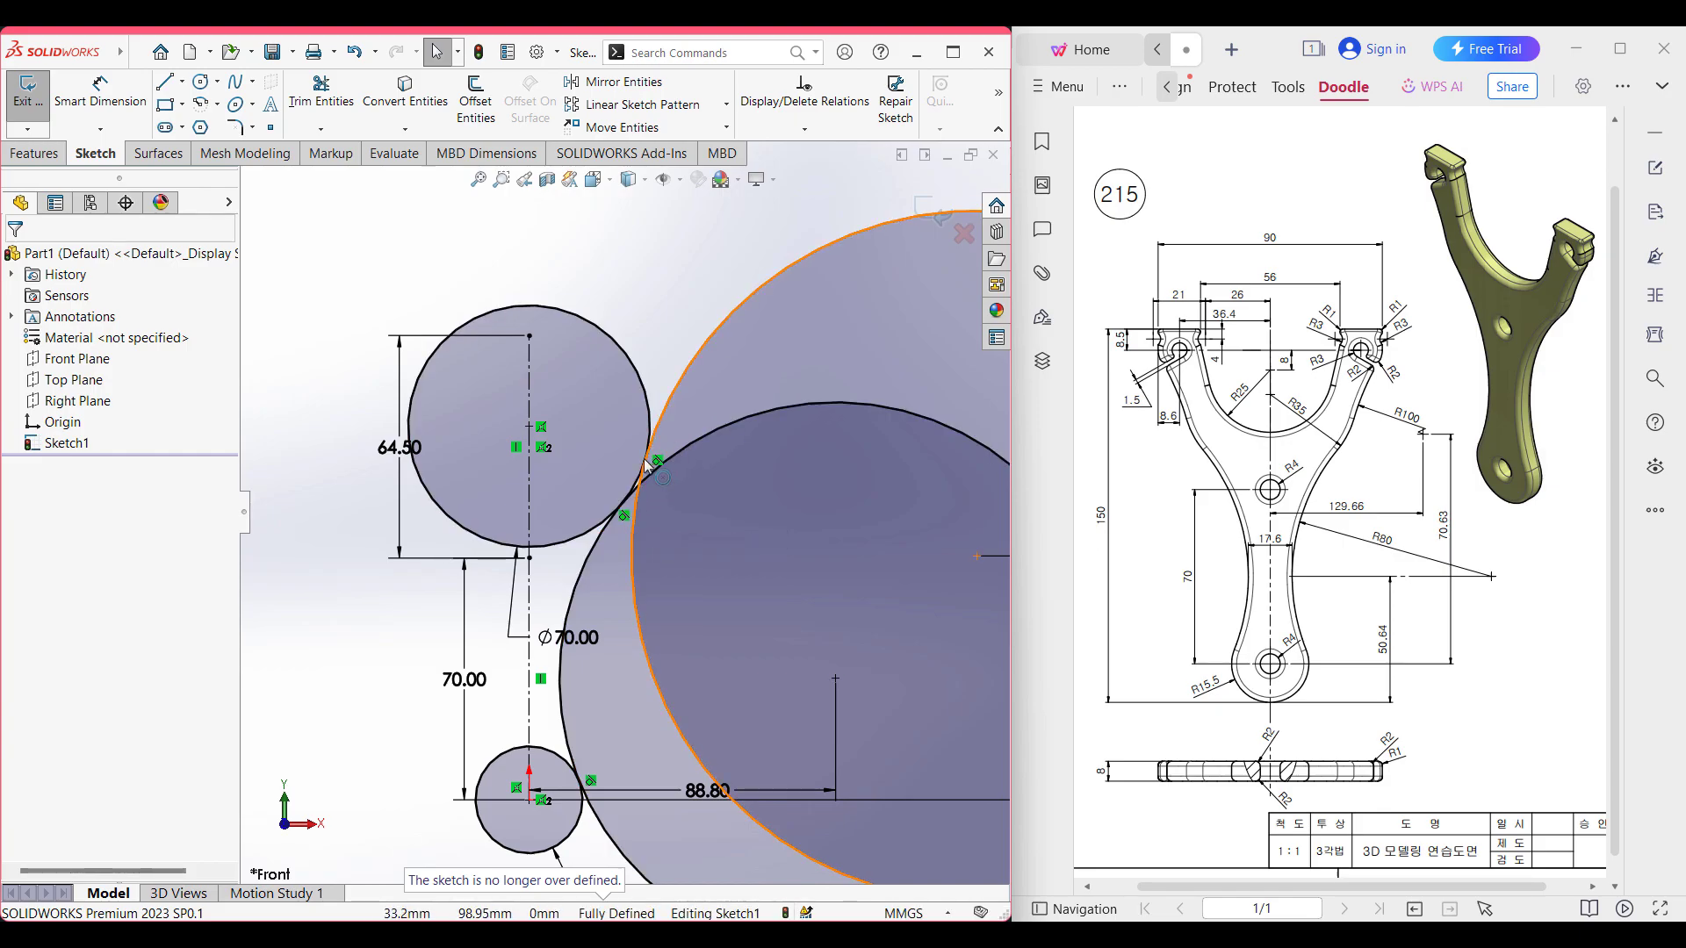
scroll(643, 462, "up", 3)
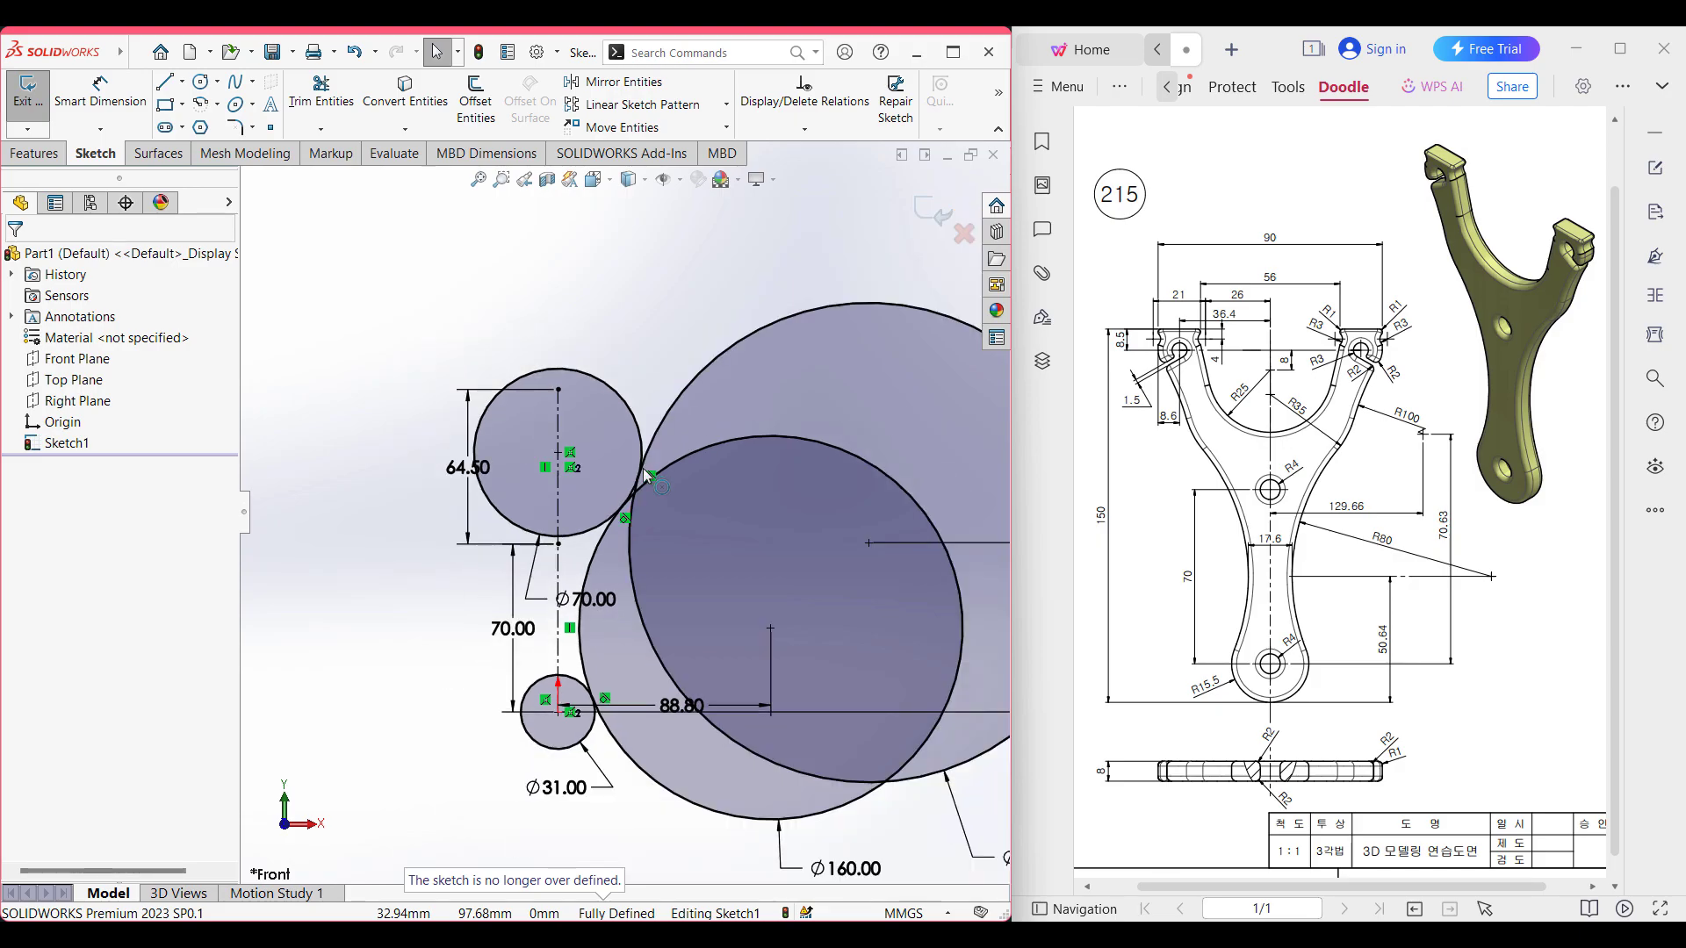
scroll(662, 534, "down", 4)
scroll(657, 531, "up", 2)
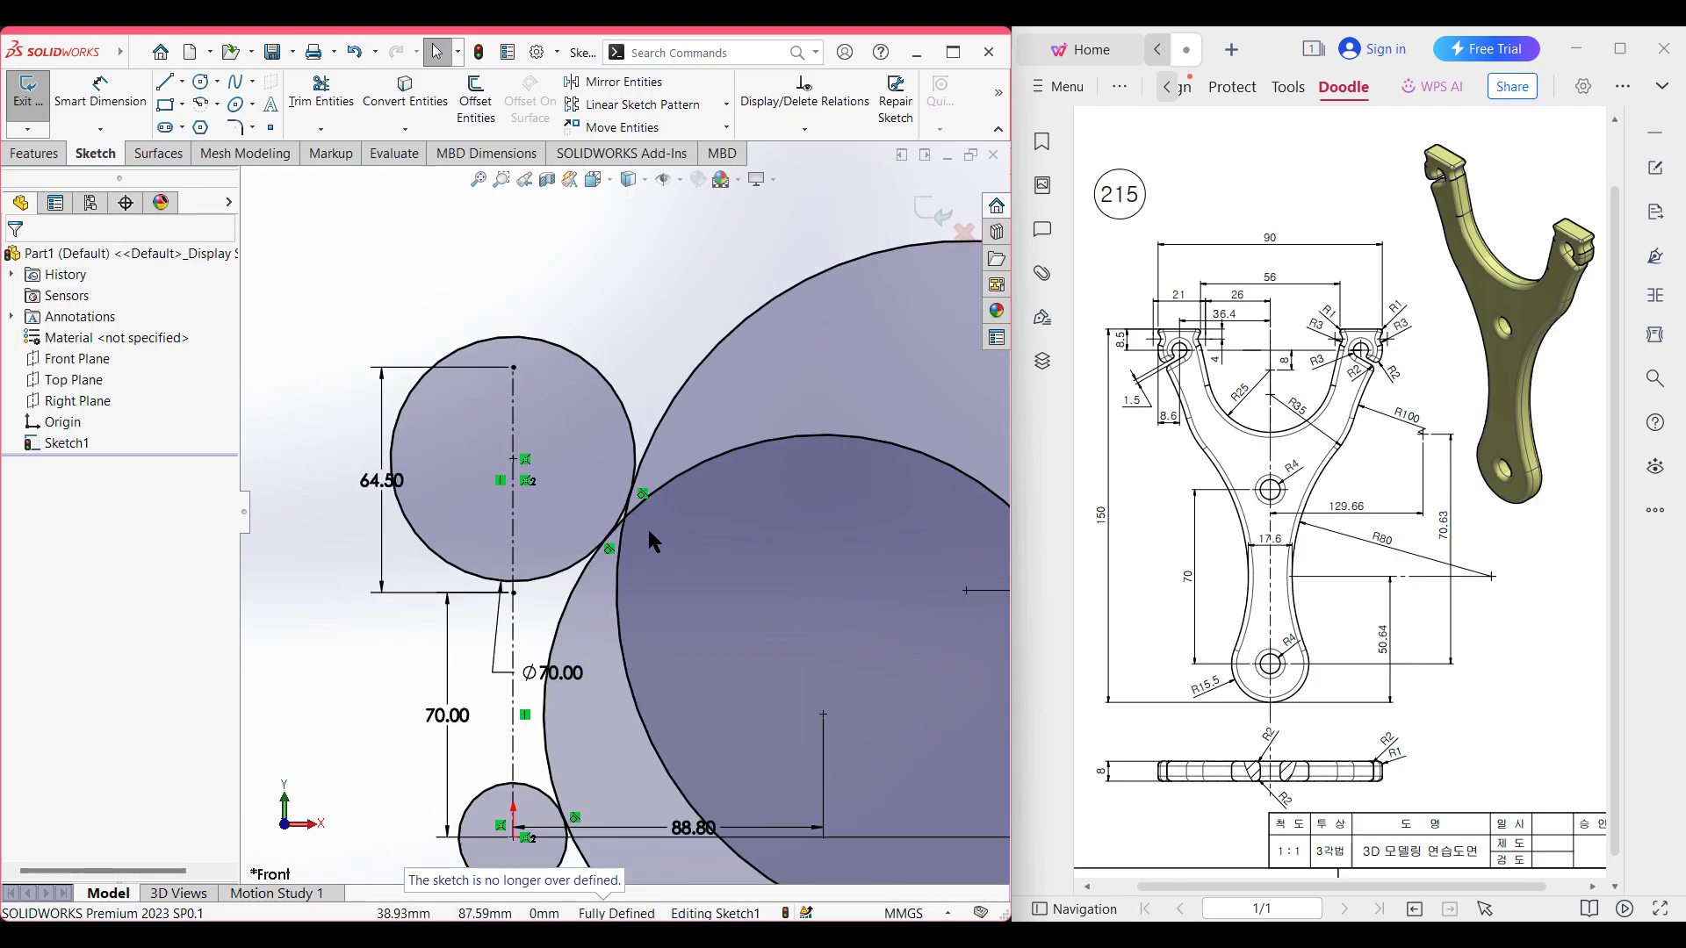
scroll(647, 536, "up", 2)
scroll(656, 555, "up", 1)
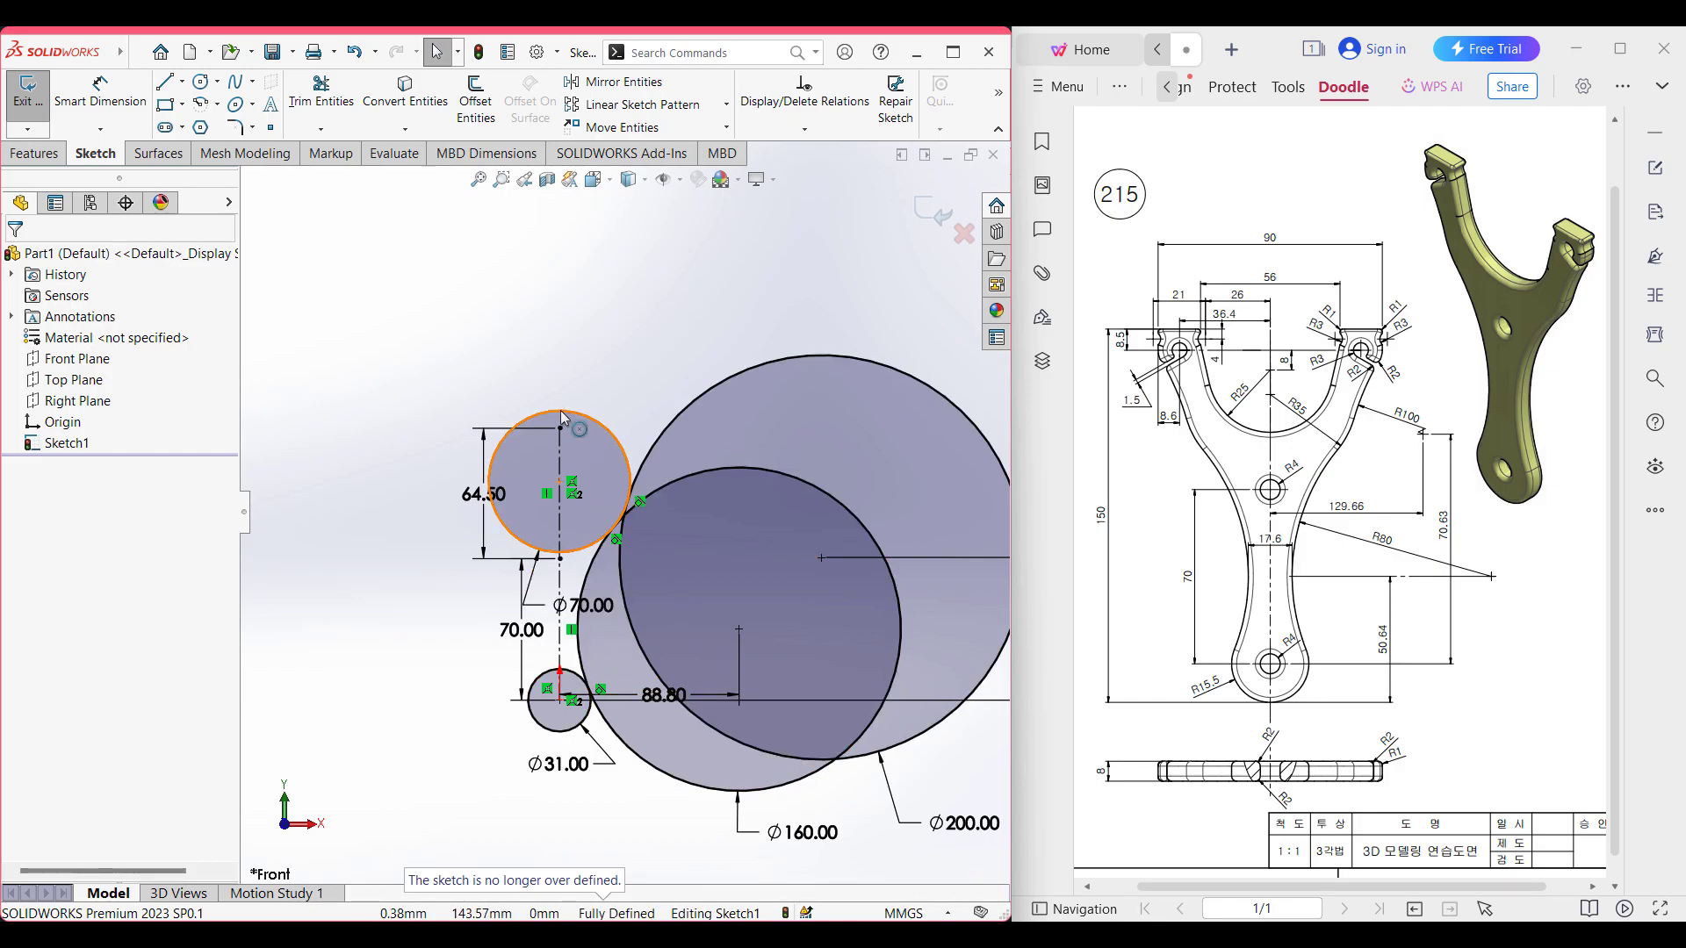
scroll(561, 417, "down", 2)
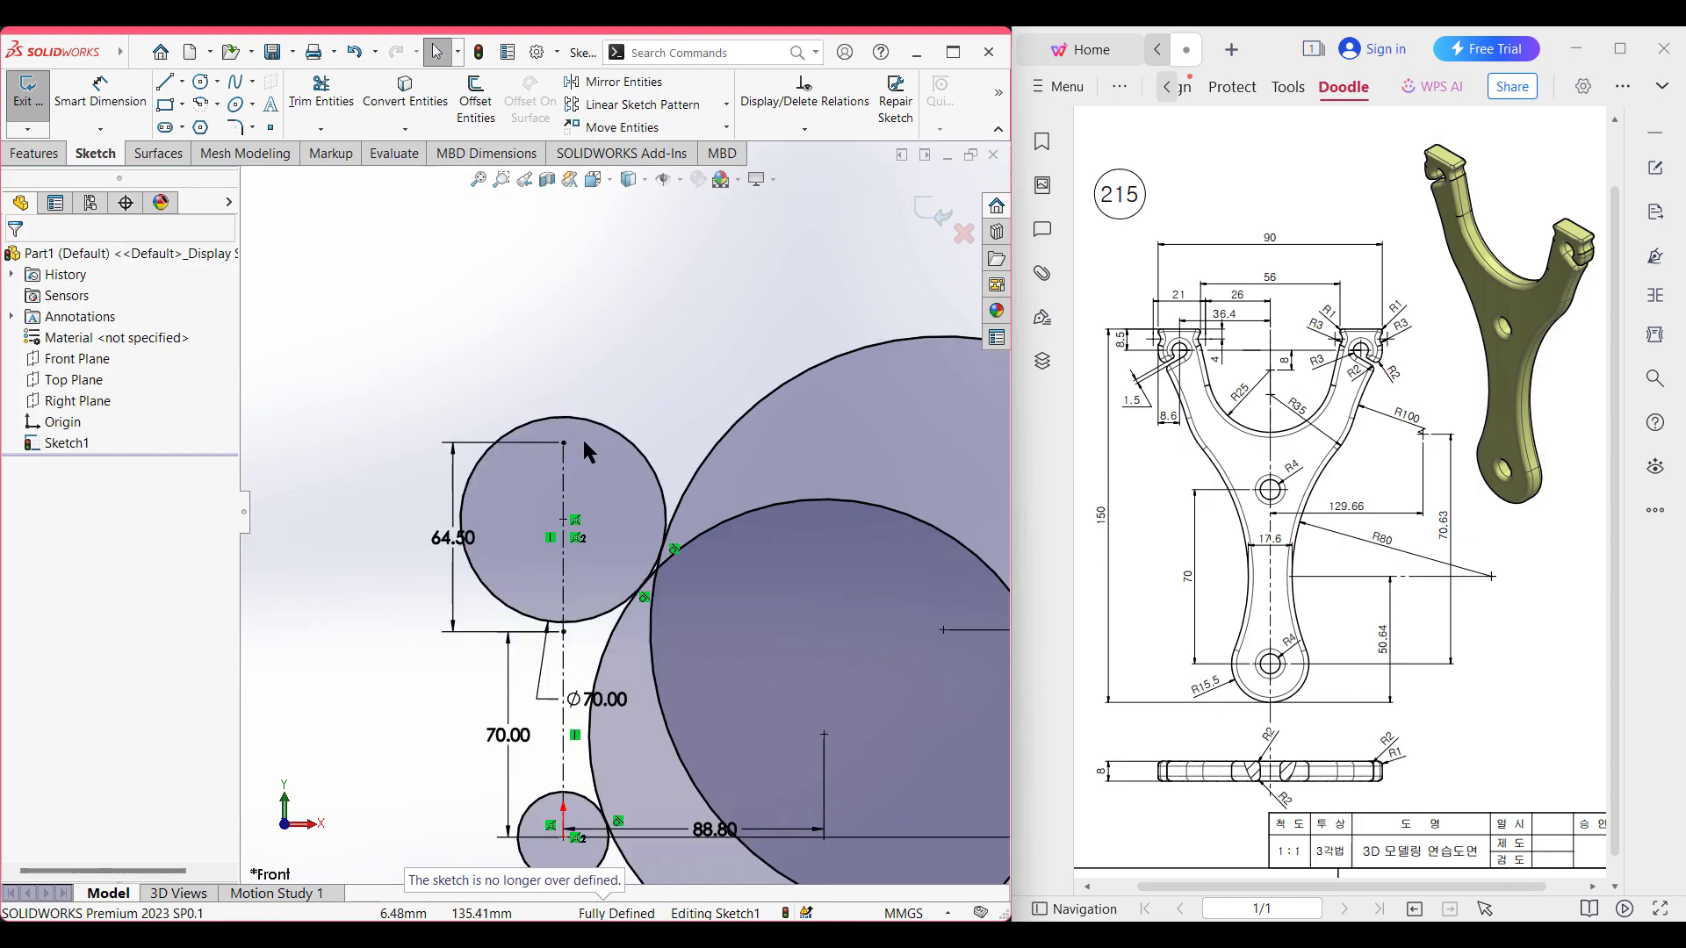
- Trim away the overlapping parts of the 160 mm and 200 mm circles, keeping the 160 mm circle's side arc near the centerline
scroll(633, 457, "up", 2)
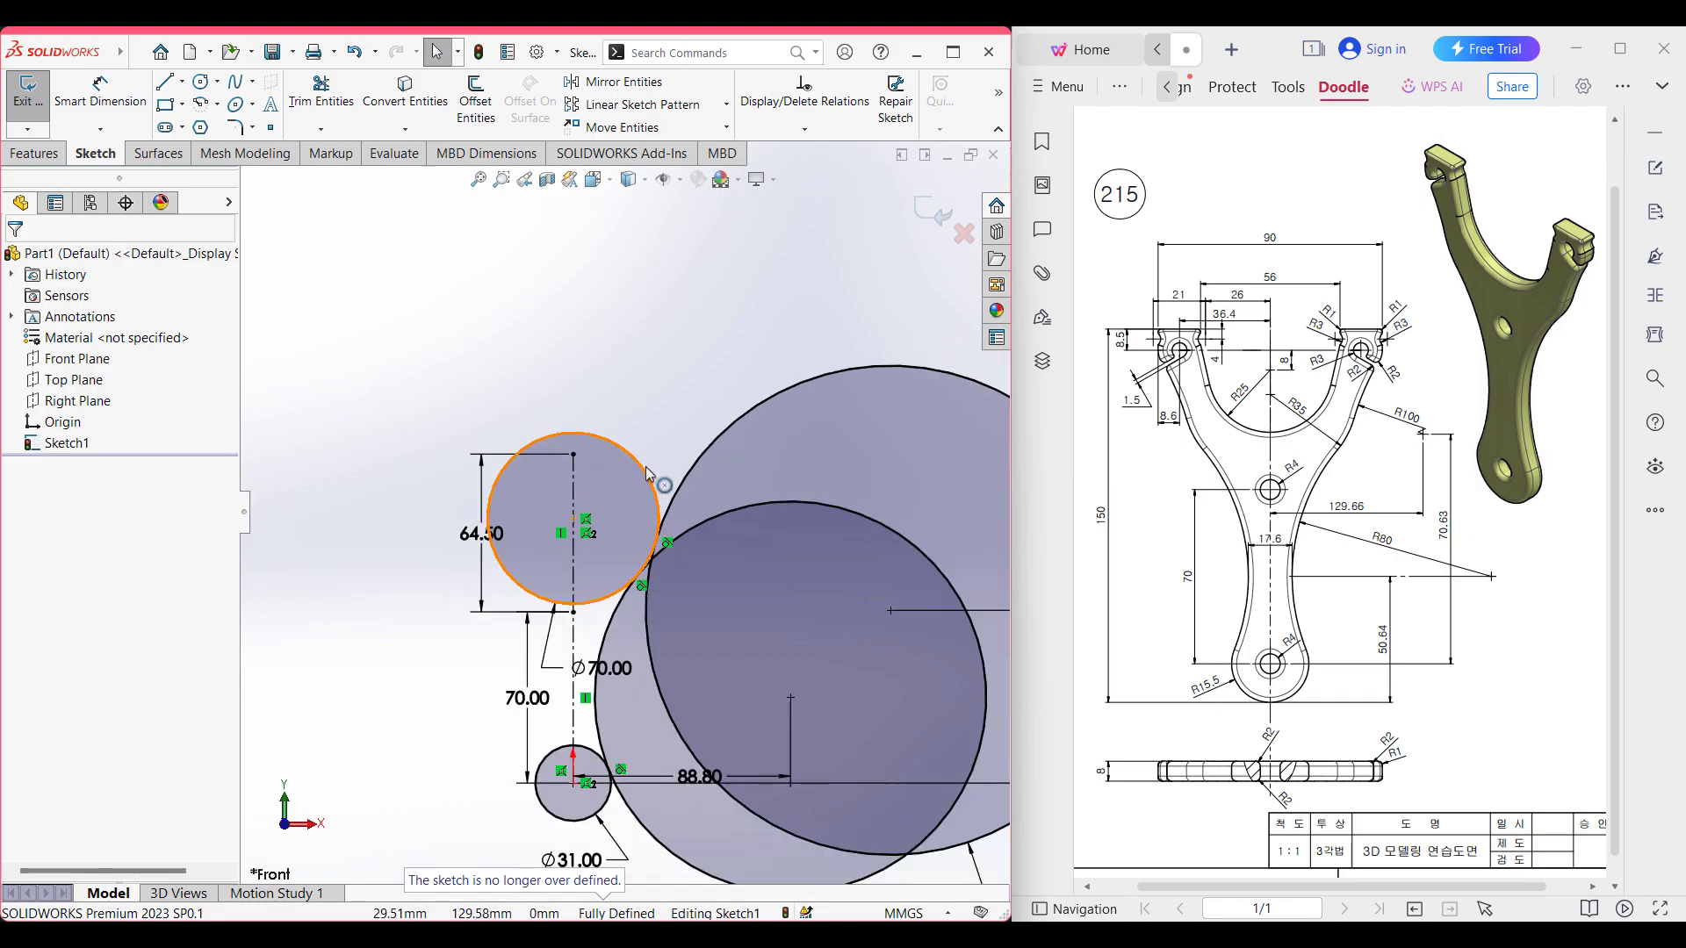
scroll(681, 618, "up", 1)
scroll(720, 715, "down", 2)
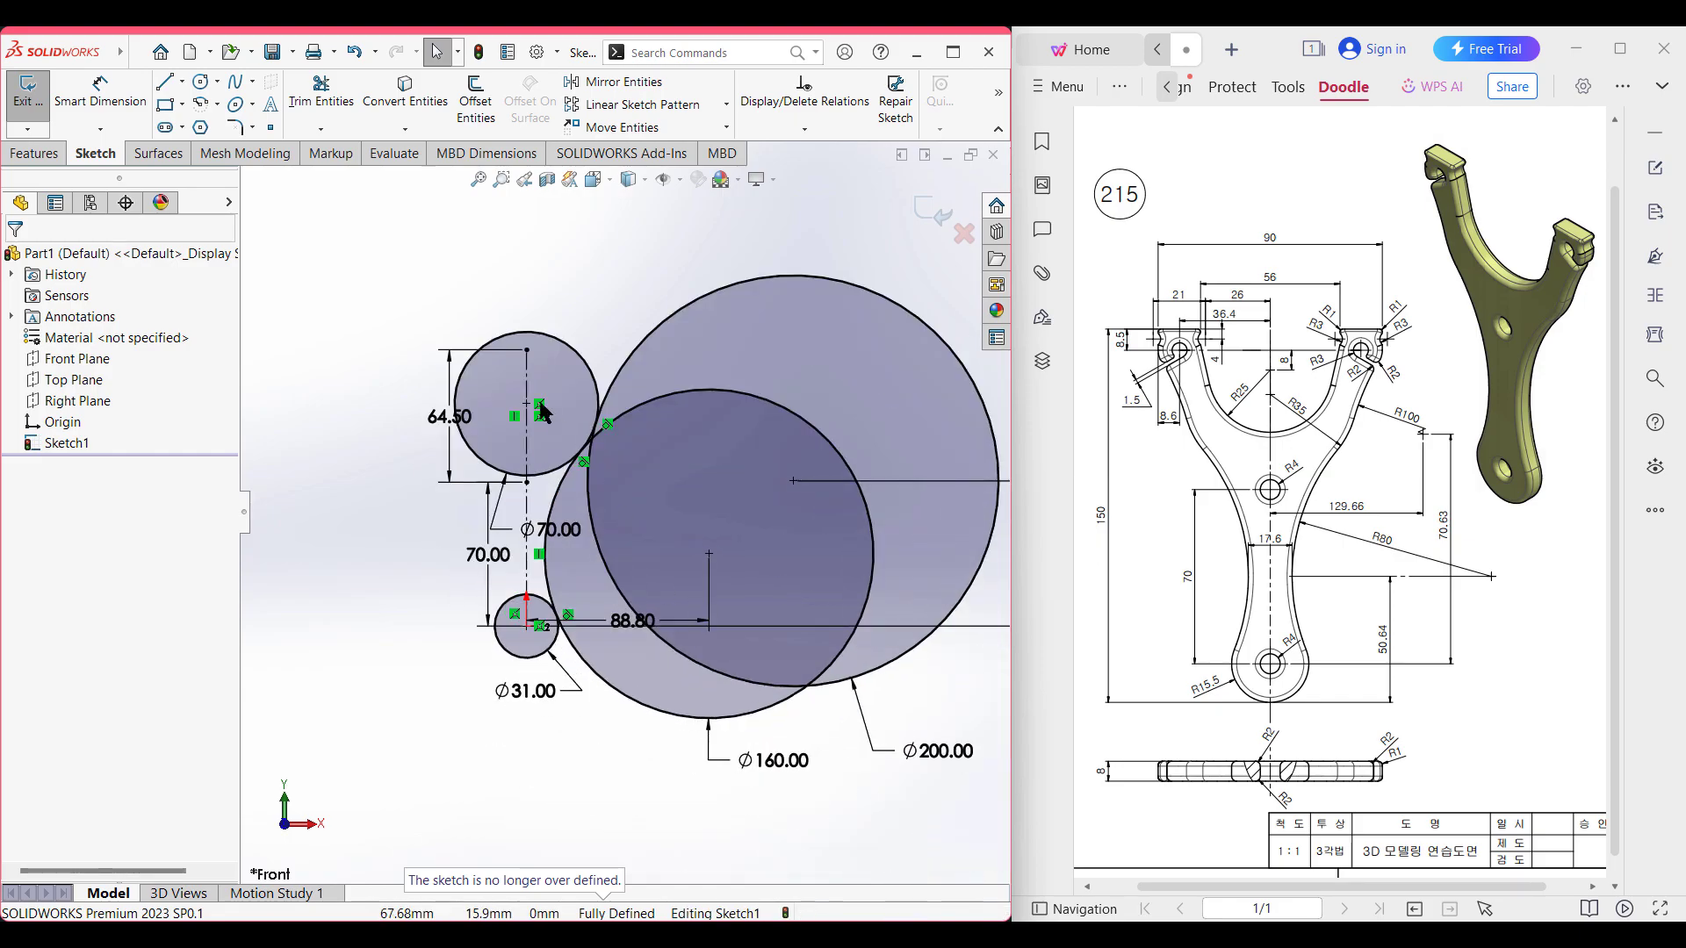
right_click_drag(351, 365, 298, 474)
mouse_move(624, 735)
left_mouse_down()
mouse_move(651, 693)
mouse_move(700, 697)
mouse_move(752, 667)
left_mouse_up()
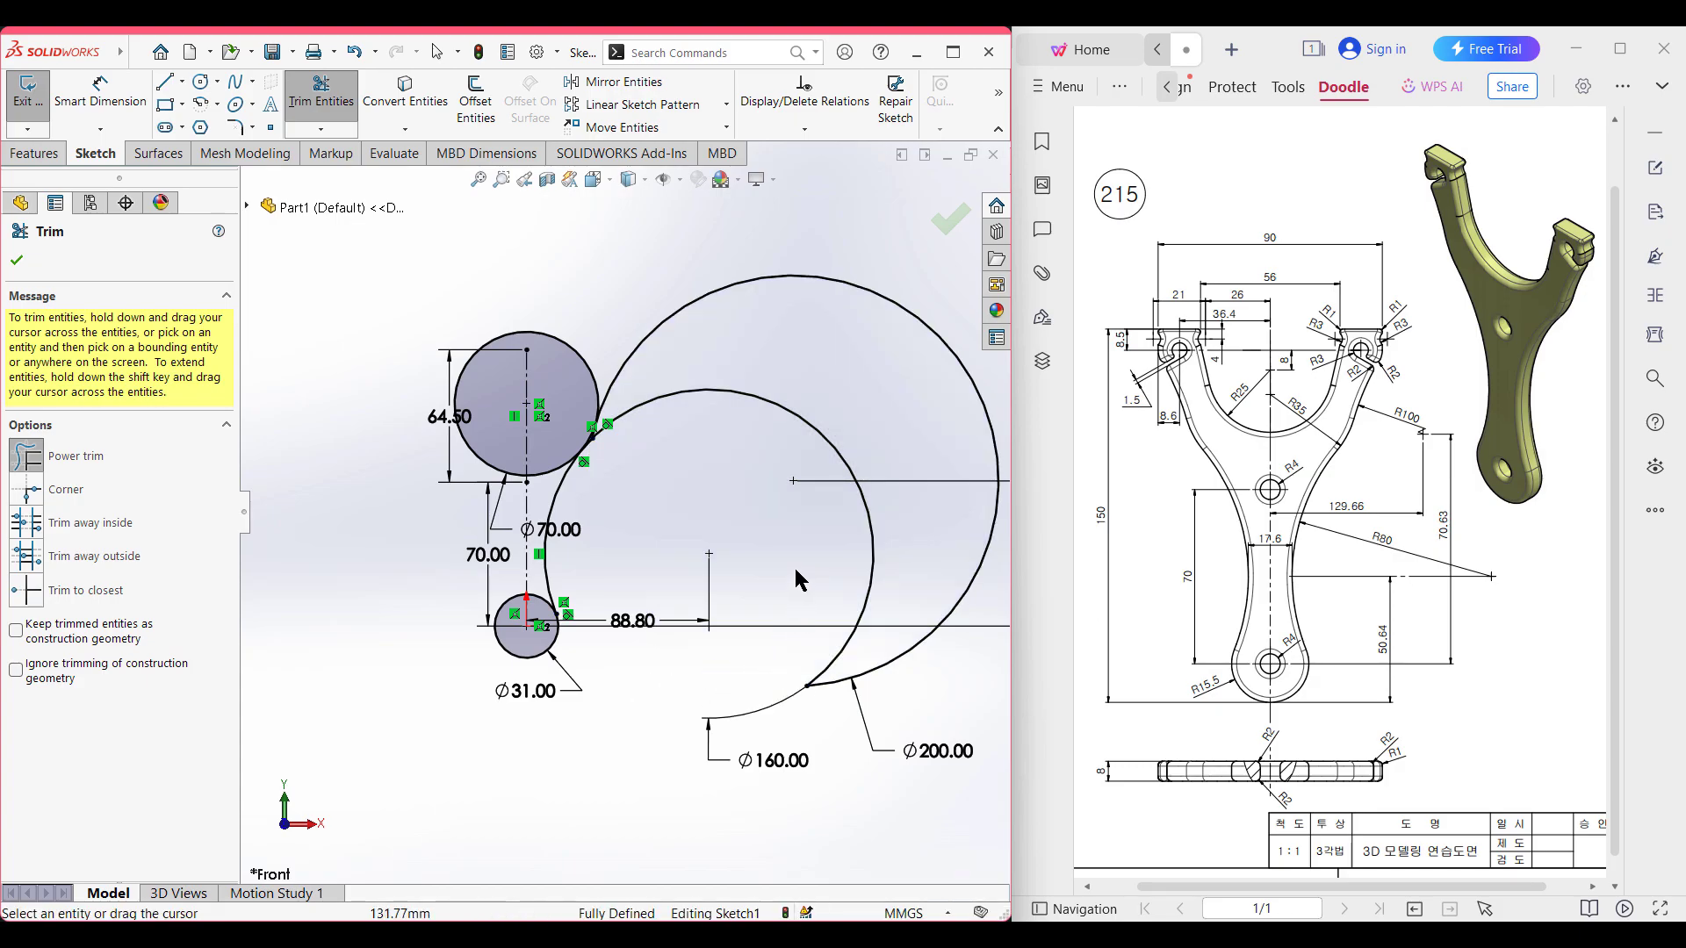
mouse_move(791, 571)
left_mouse_down()
mouse_move(873, 550)
mouse_move(772, 538)
mouse_move(751, 422)
left_mouse_up()
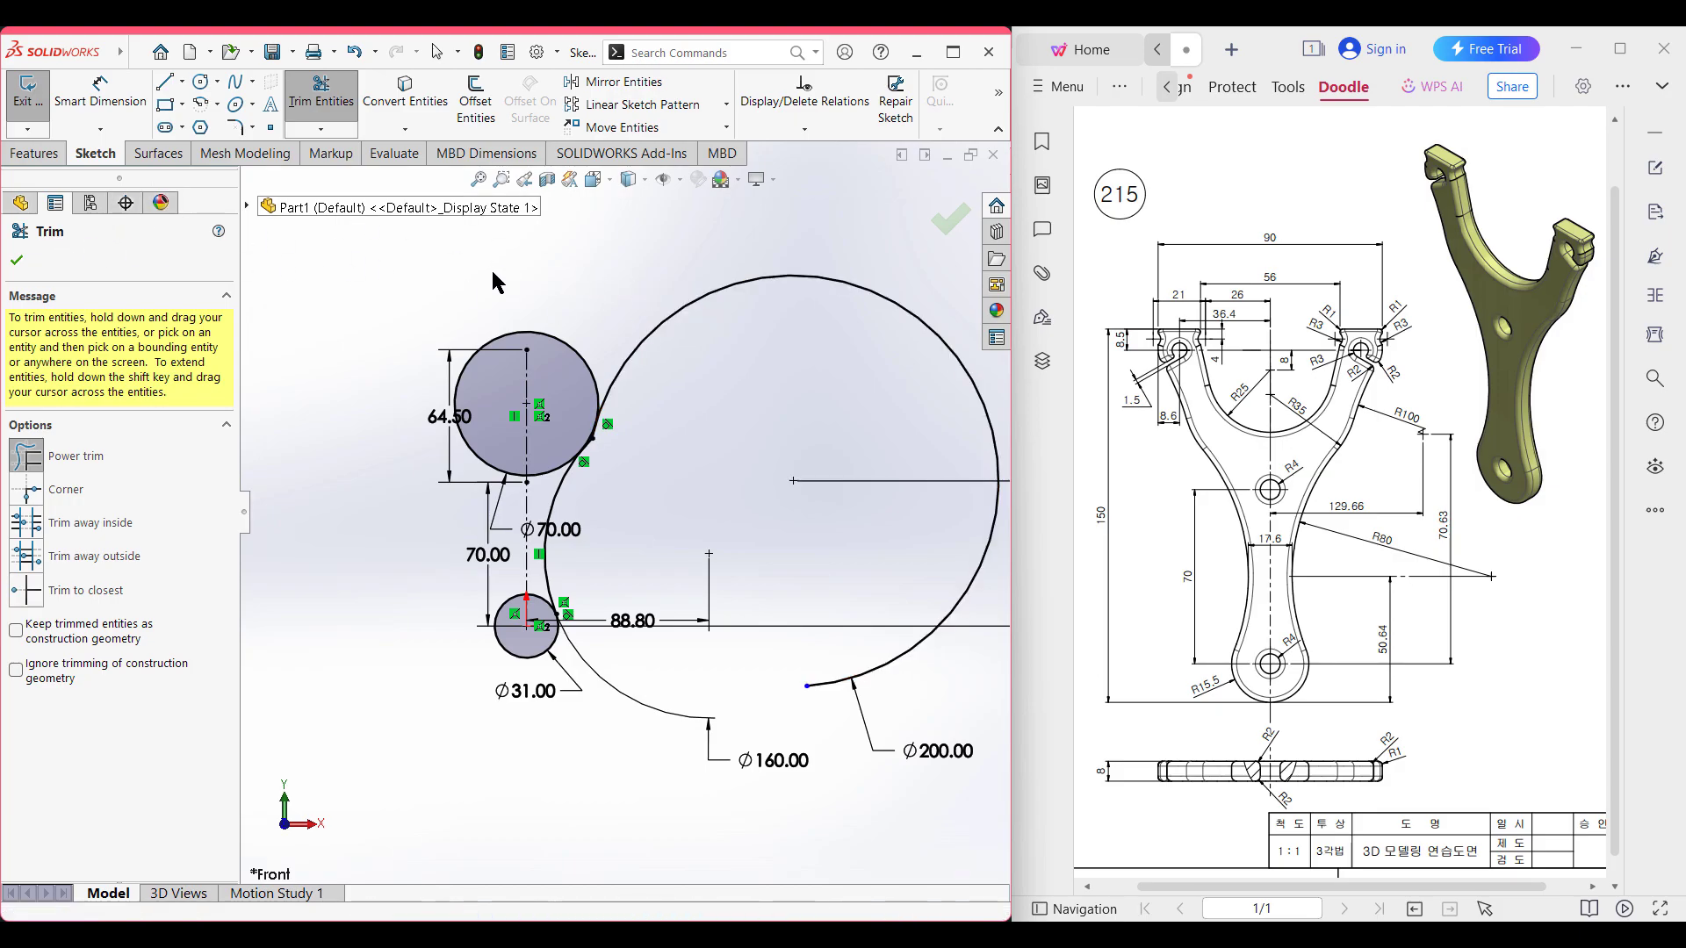
left_click(16, 259)
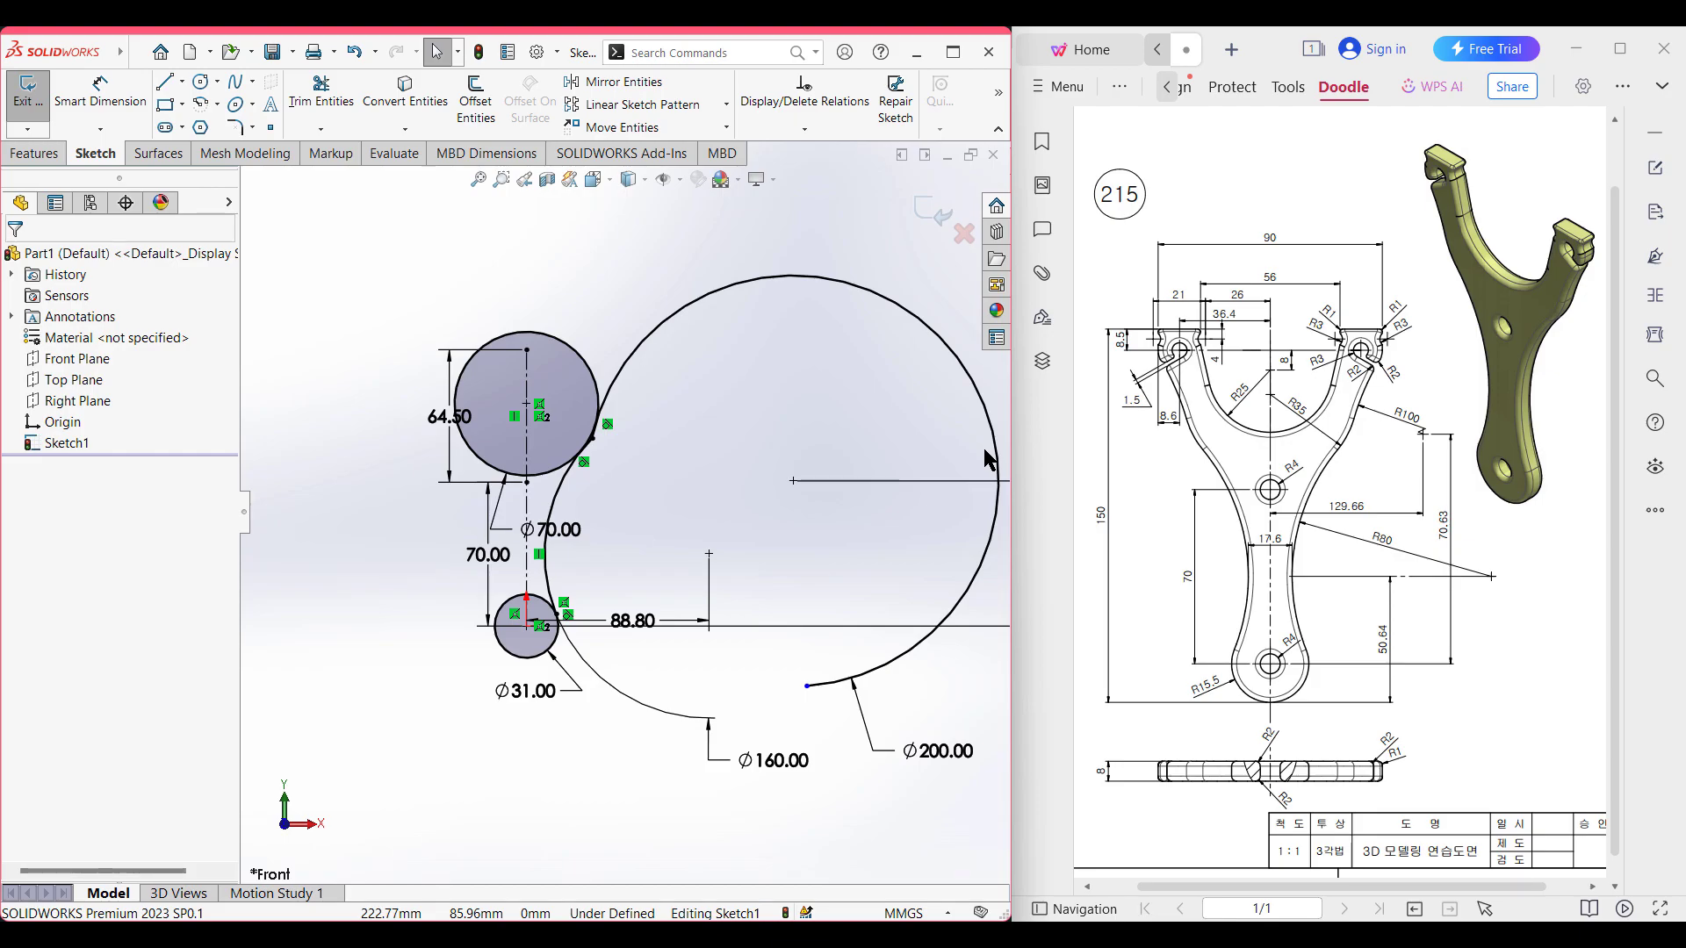
- Trim the pointed corner between the 160 mm and 200 mm arcs back to their tangent points on the 70 mm circle
scroll(602, 459, "down", 5)
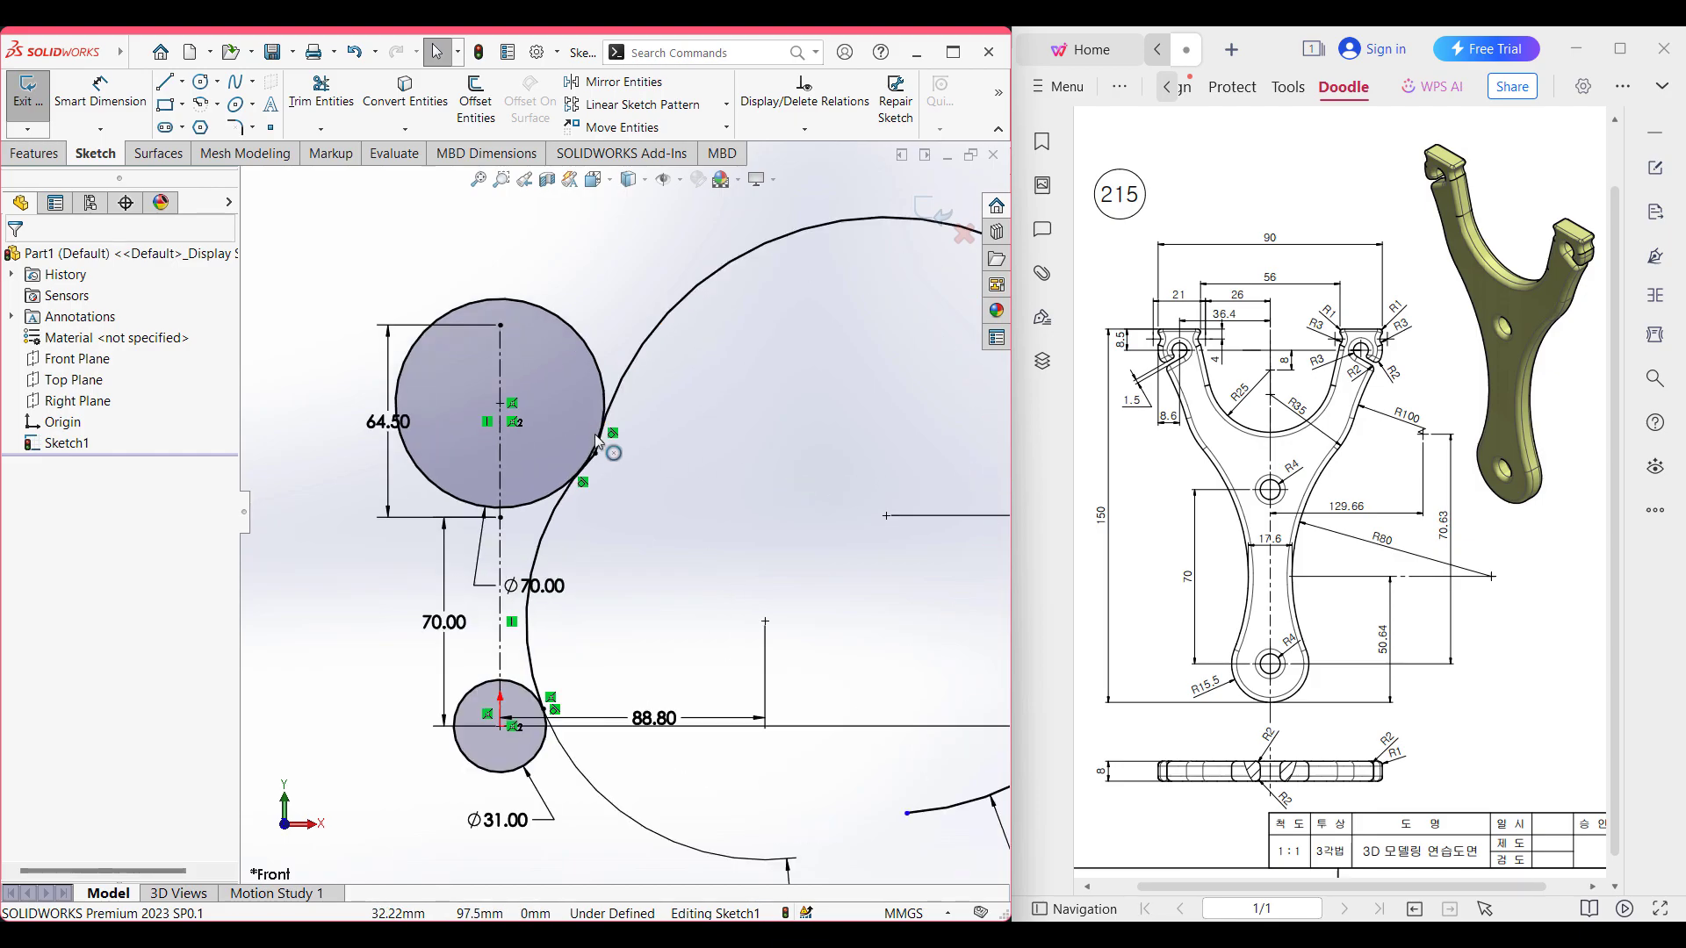
scroll(602, 459, "down", 3)
right_click_drag(865, 420, 813, 502)
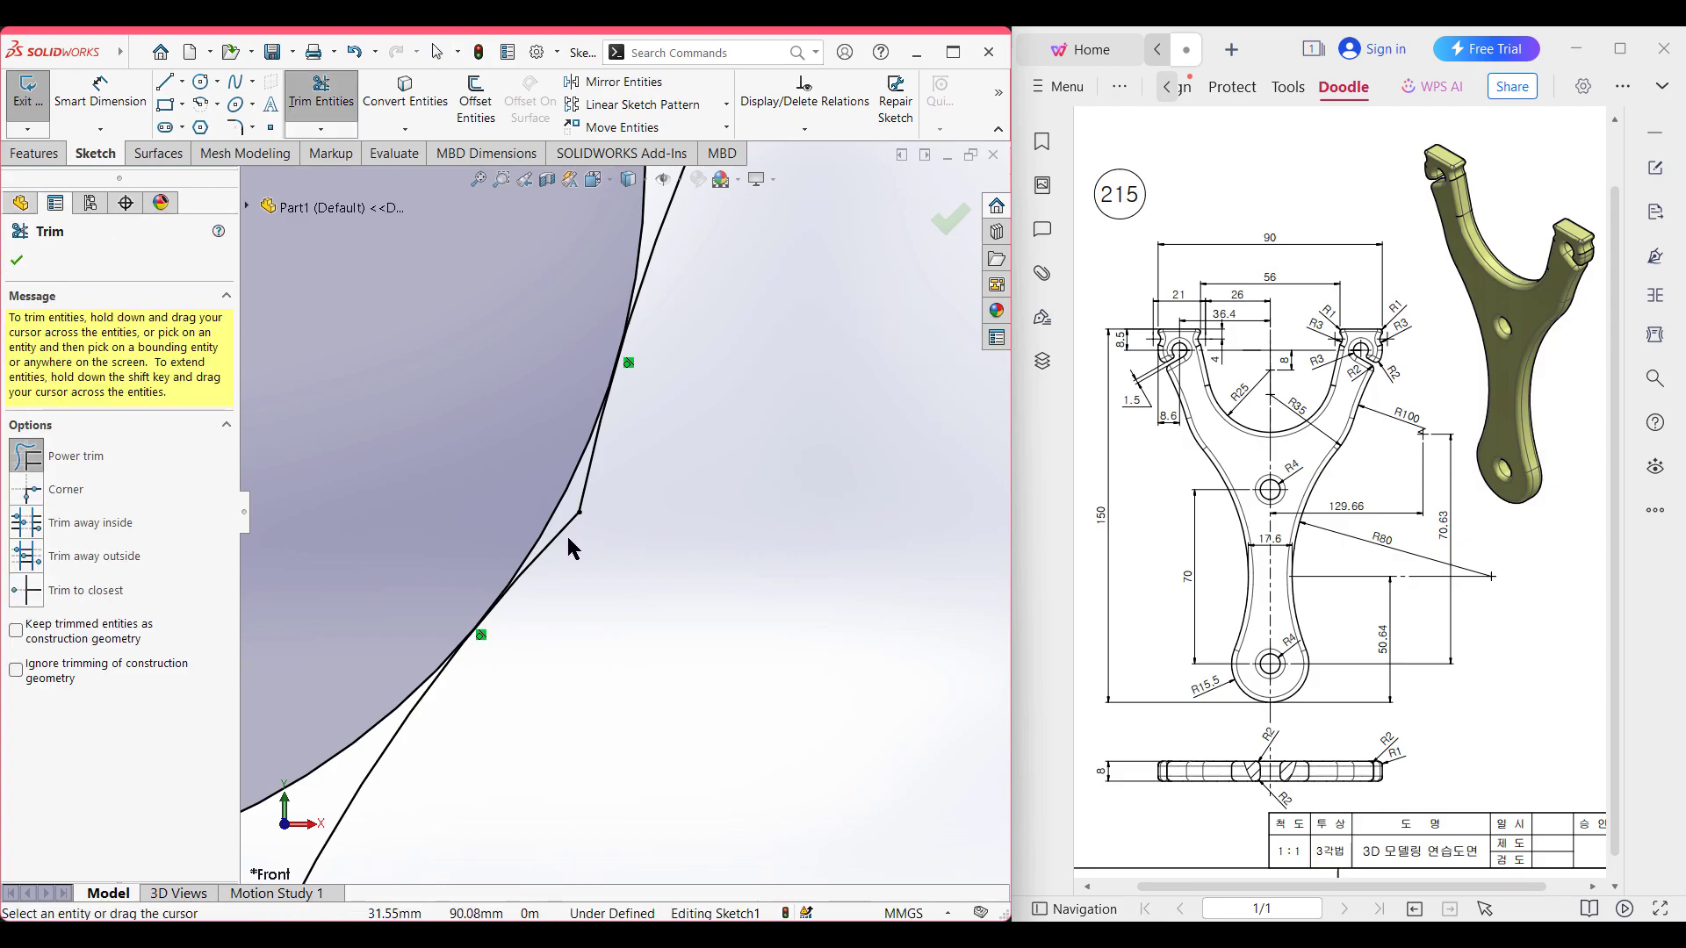
left_click_drag(572, 525, 602, 497)
scroll(640, 500, "down", 3)
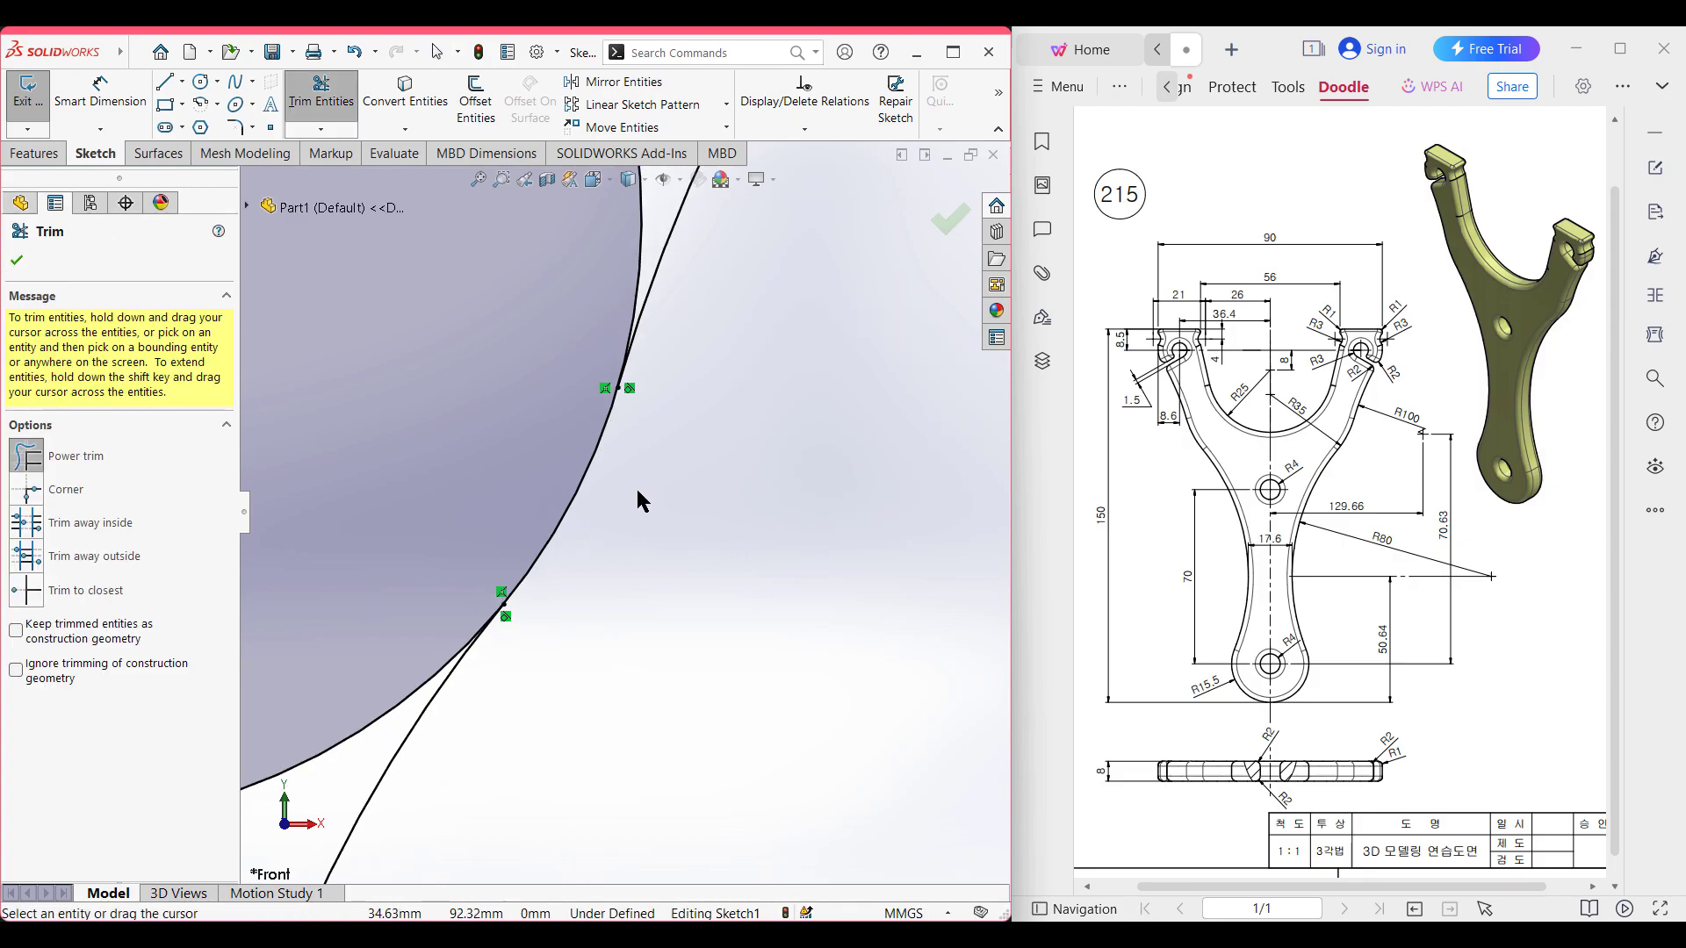
scroll(640, 500, "up", 5)
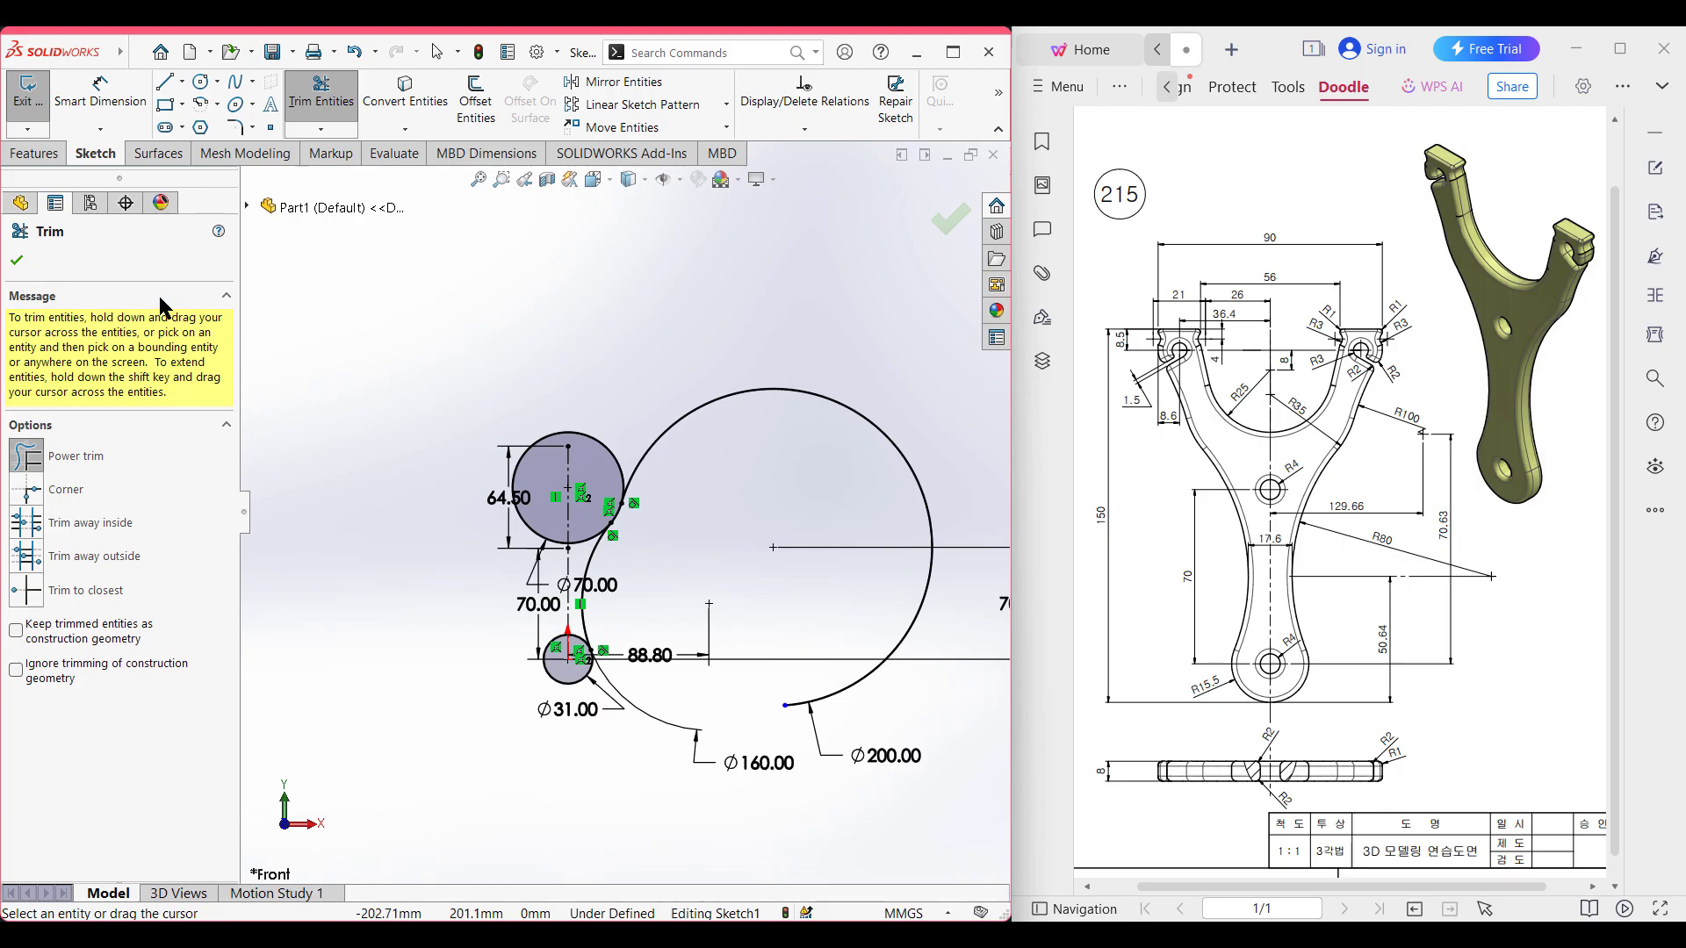
left_click(19, 261)
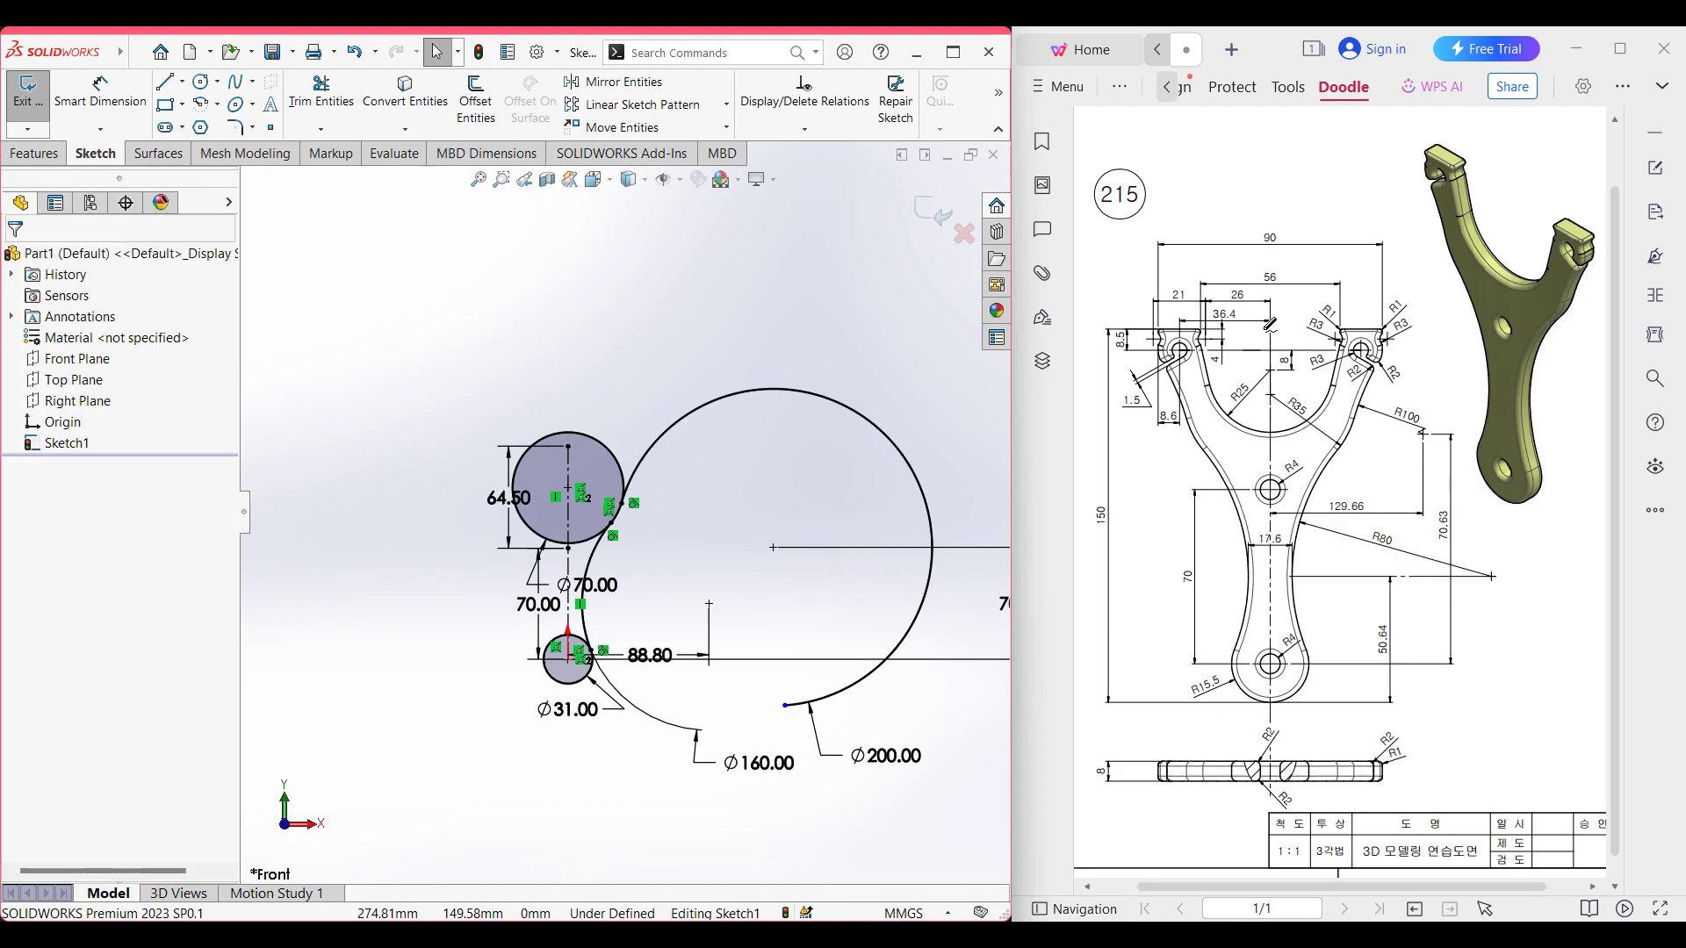
- Mark the fork's top edge, inner arc and the 8.5, 8, R25, 56 and 90 dimensions in red on the practice drawing
left_click_drag(1265, 330, 1275, 330)
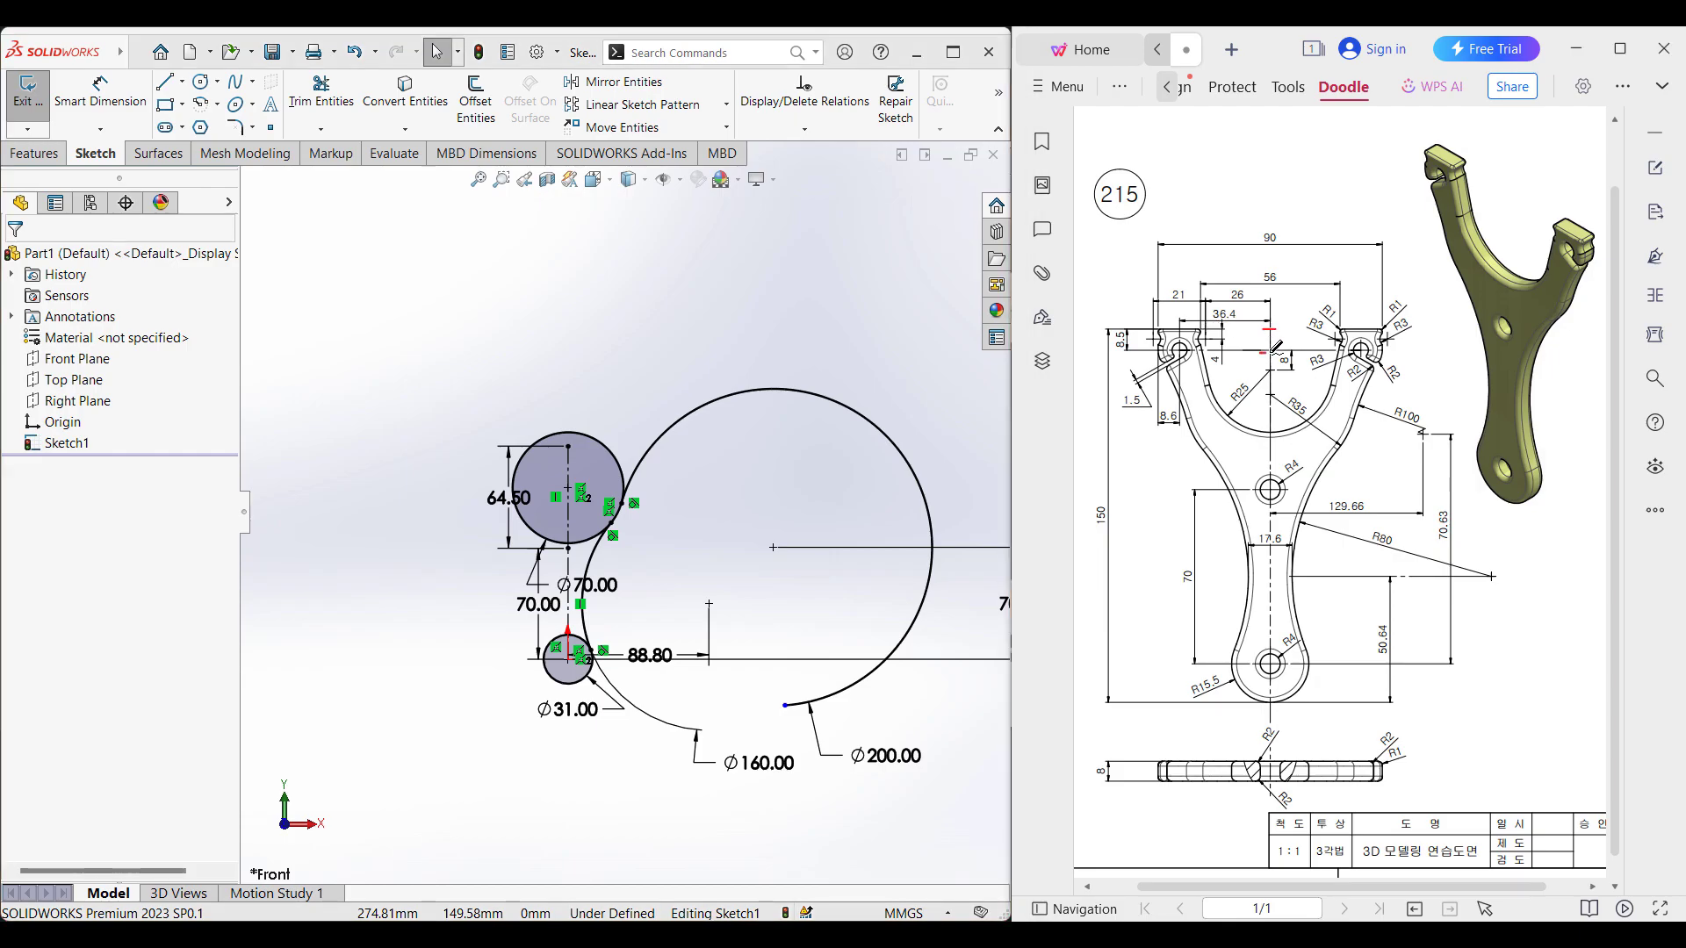
left_click_drag(1113, 330, 1137, 329)
left_click_drag(1283, 355, 1294, 356)
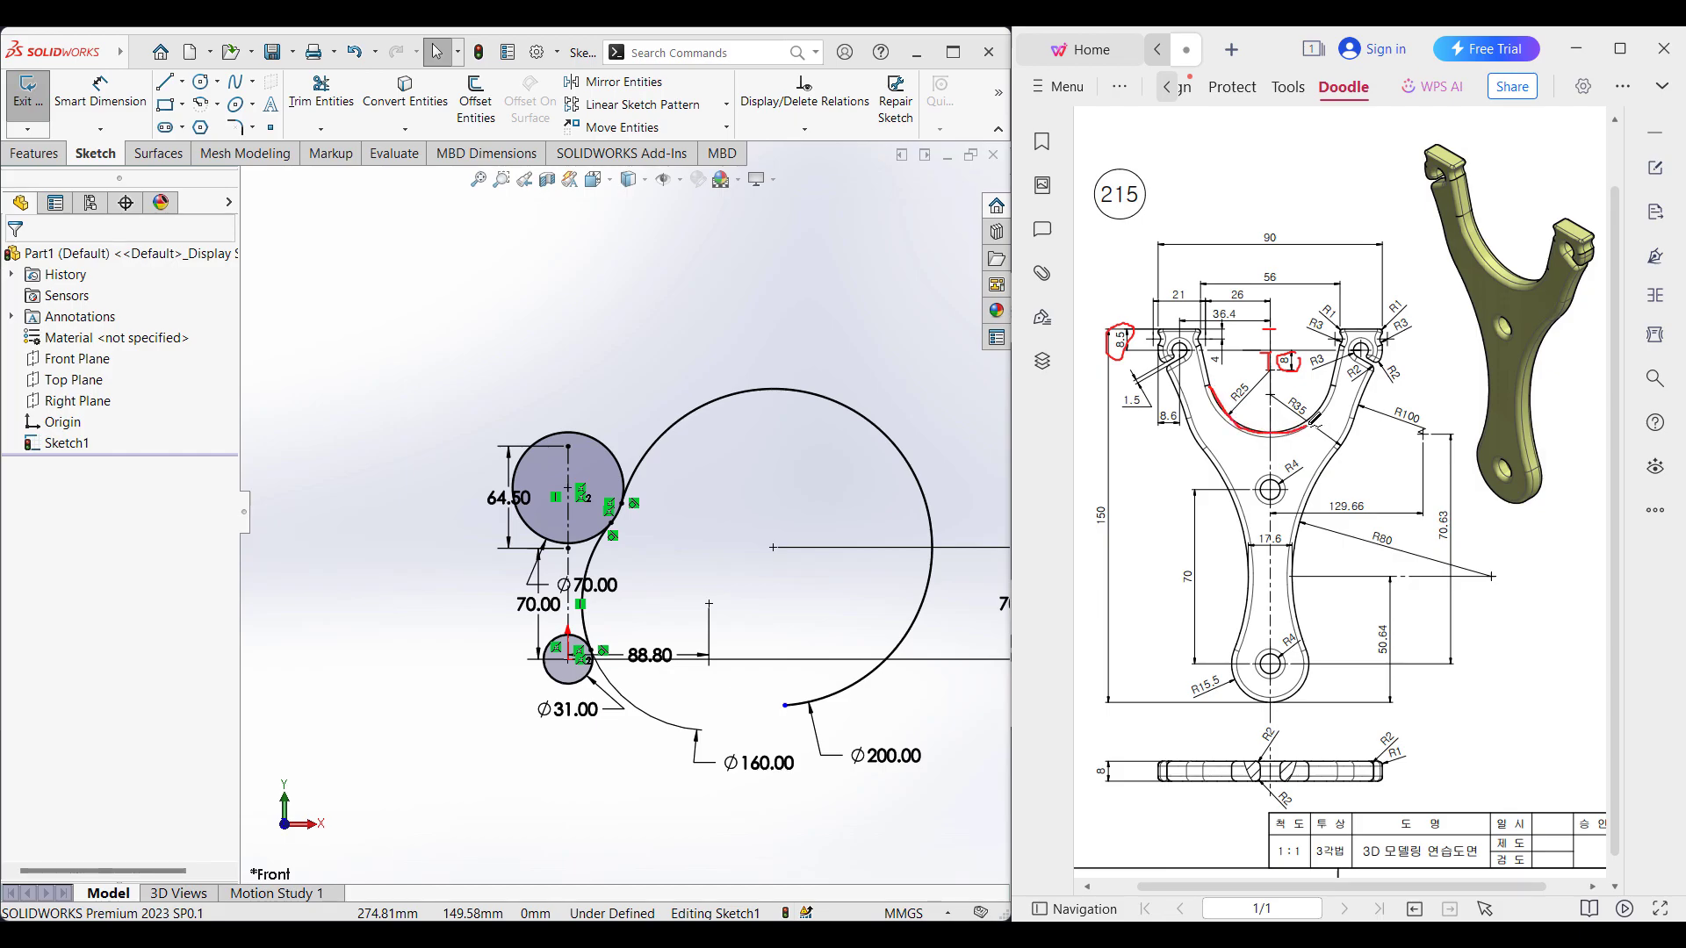
mouse_move(1260, 371)
left_mouse_down()
mouse_move(1227, 402)
mouse_move(1260, 373)
left_mouse_up()
left_click_drag(1297, 326, 1335, 327)
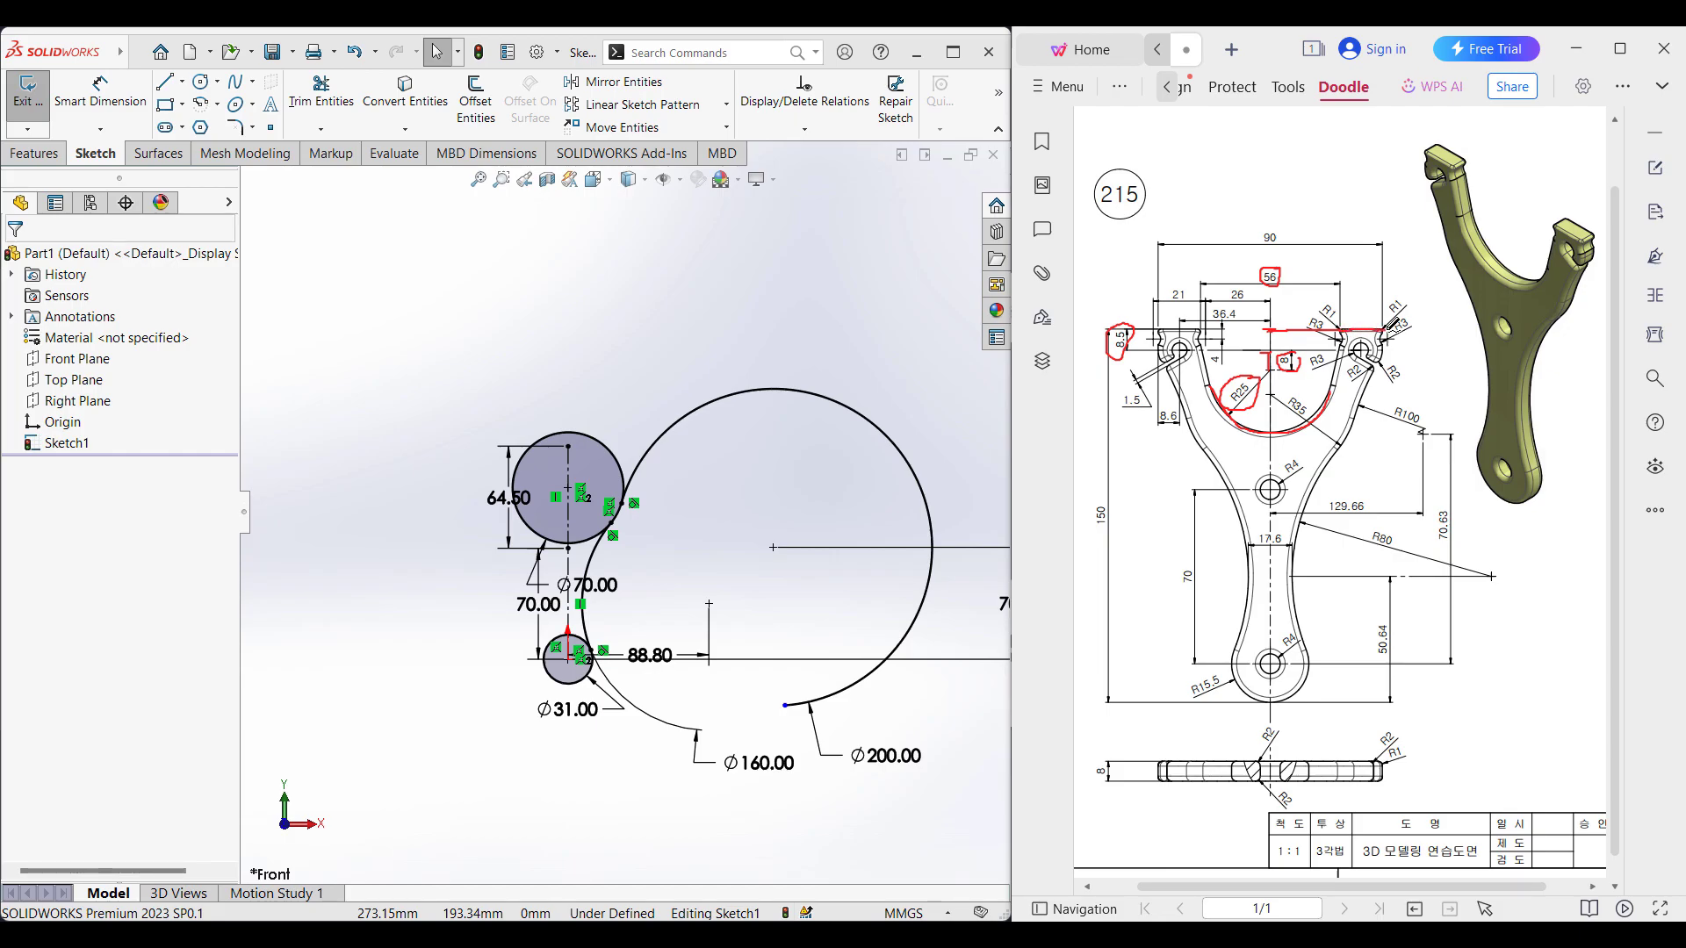
mouse_move(1284, 235)
left_mouse_down()
mouse_move(1254, 230)
mouse_move(1286, 240)
mouse_move(1278, 287)
mouse_move(1282, 268)
left_mouse_up()
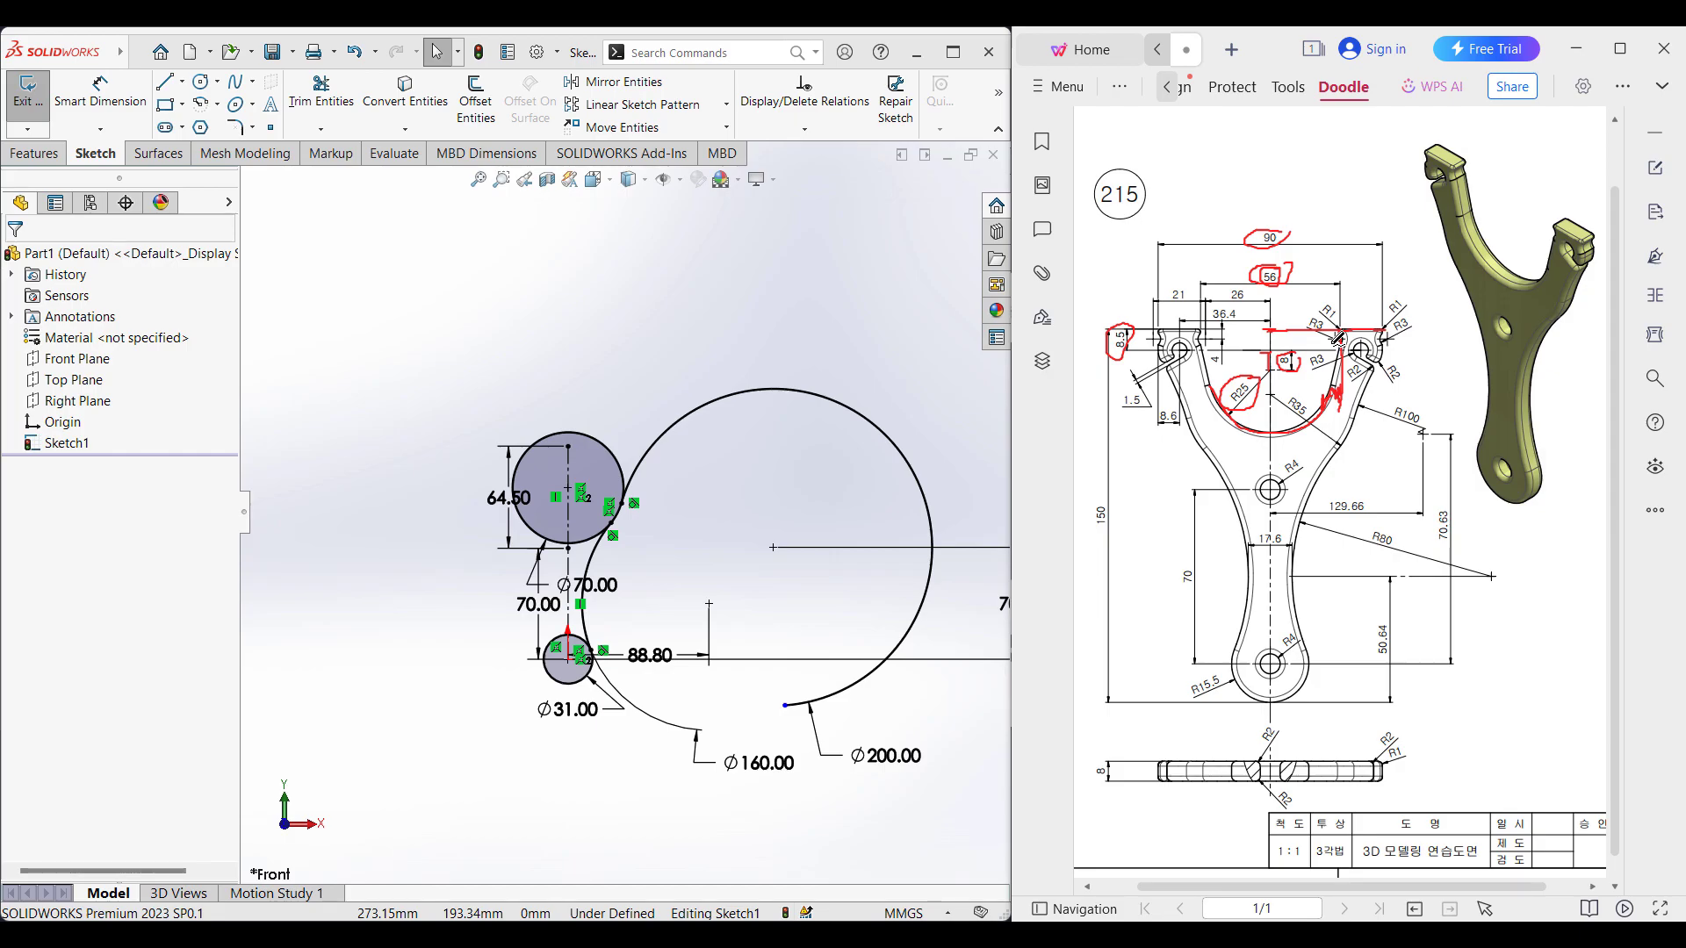
- Undo the red pen marks on the practice drawing
key("ctrl+z")
key("ctrl+z")
key("ctrl+z")
key("ctrl+z")
key("ctrl+z")
key("ctrl+z")
key("ctrl+z")
key("ctrl+z")
key("ctrl+z")
key("ctrl+z")
key("ctrl+z")
key("ctrl+z")
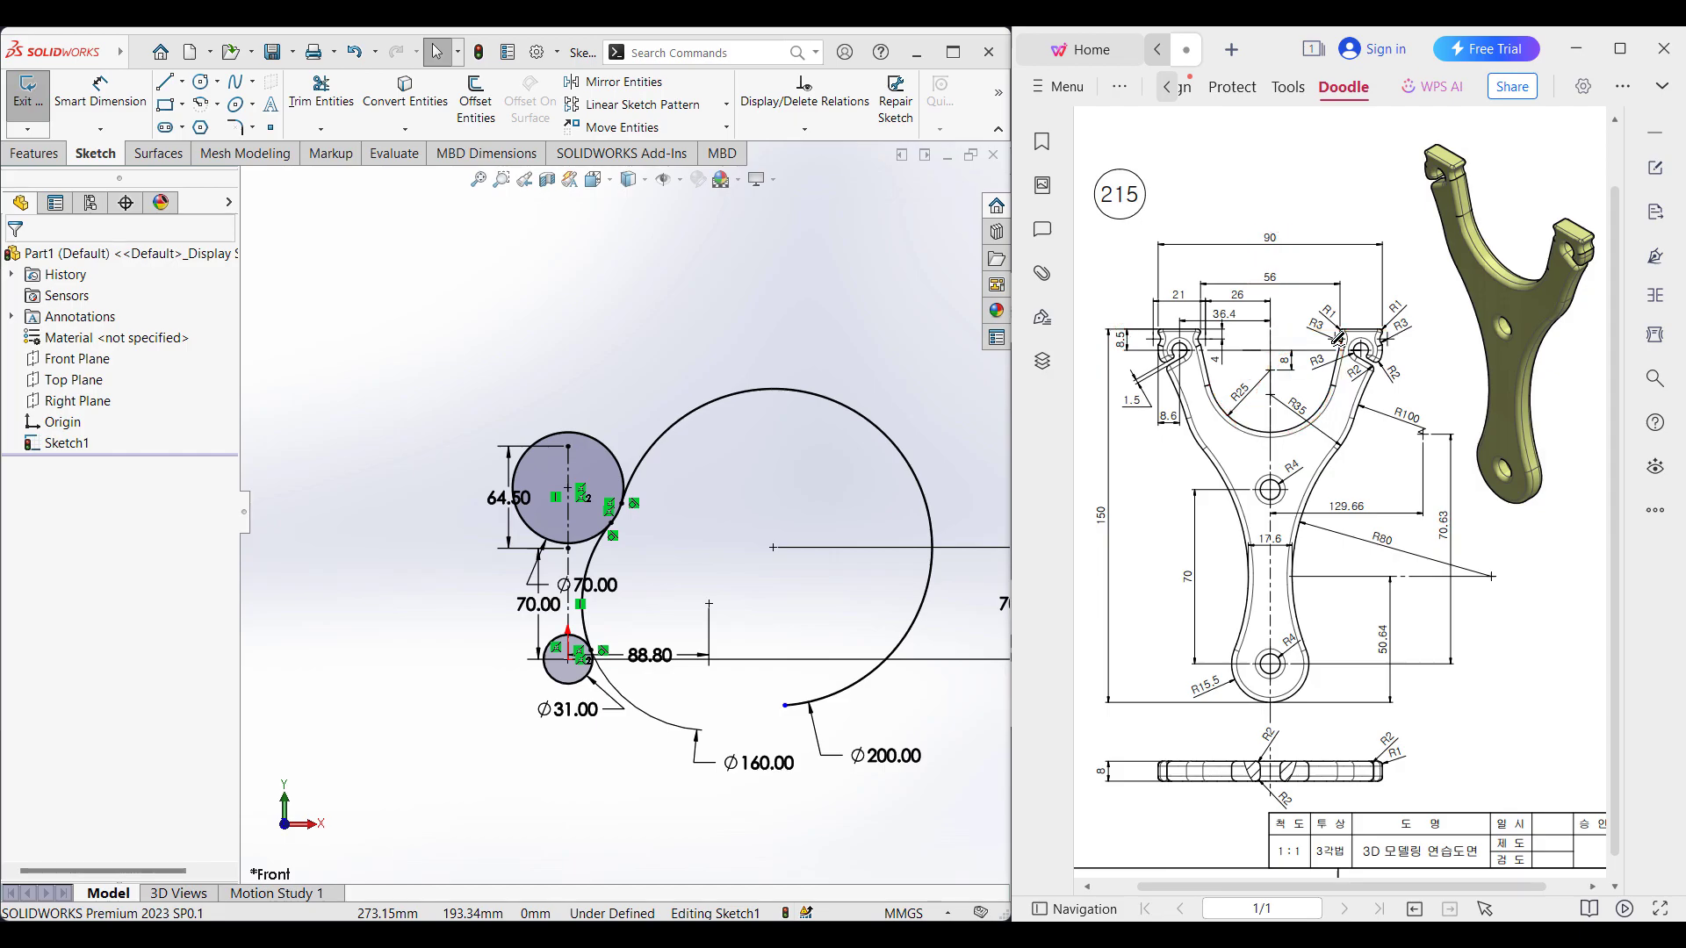
- Draw a 50 mm diameter circle centred on the vertical centerline inside the 70 mm circle
scroll(606, 509, "up", 3)
scroll(625, 535, "down", 3)
scroll(625, 536, "down", 3)
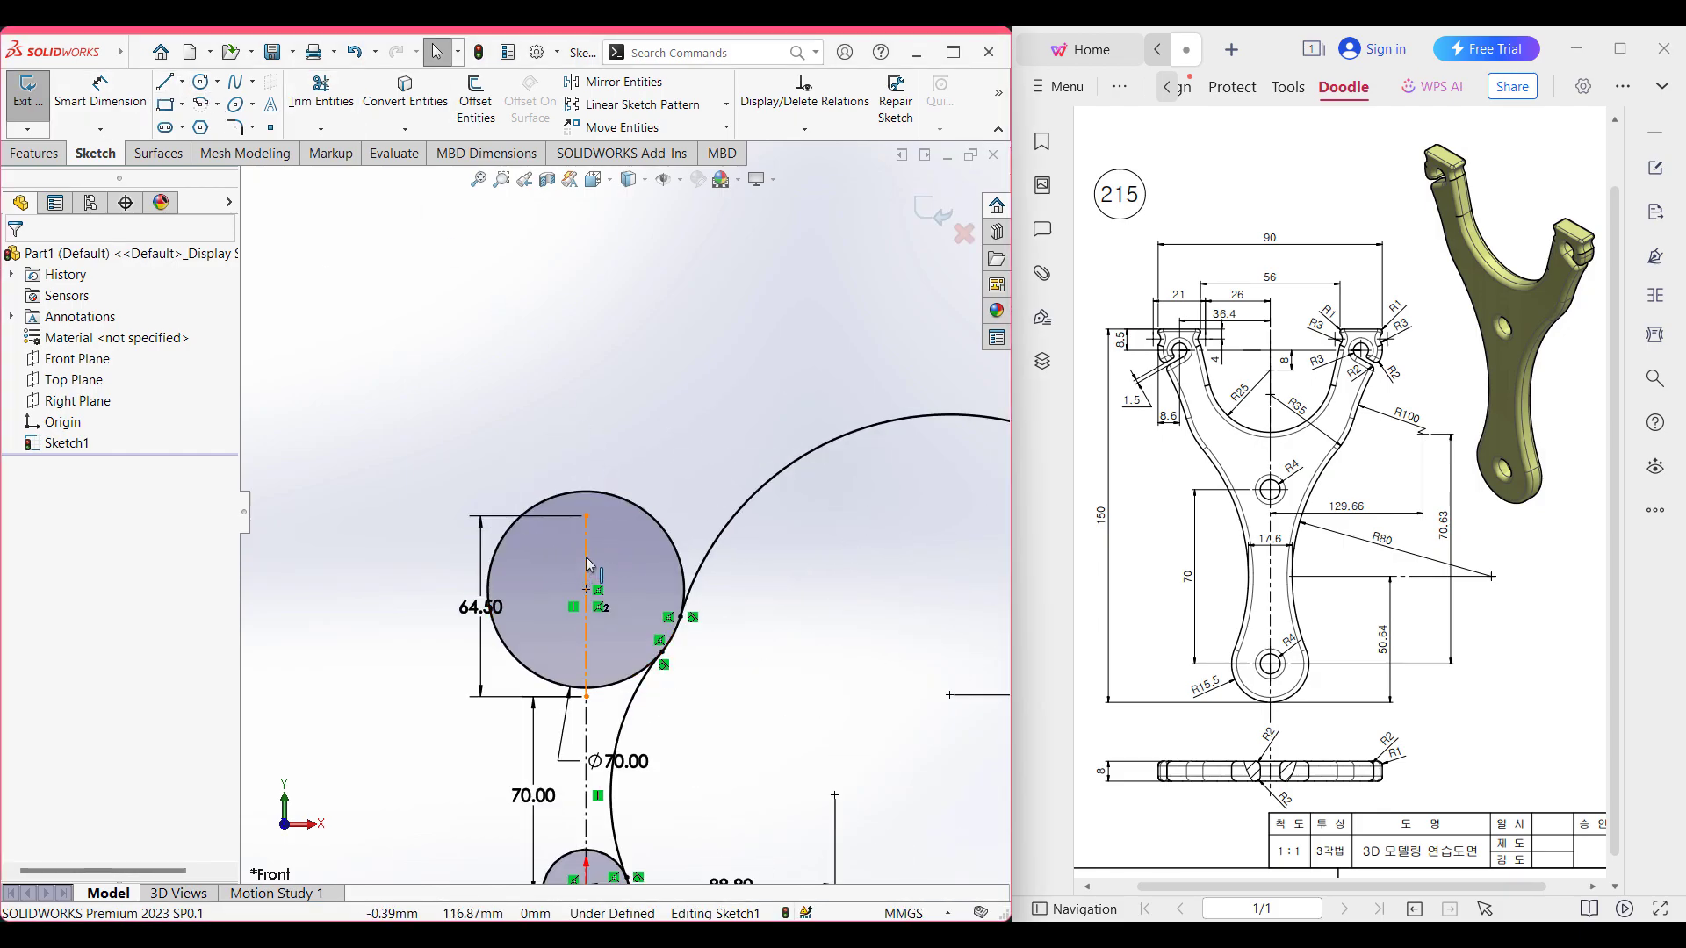
left_click(200, 82)
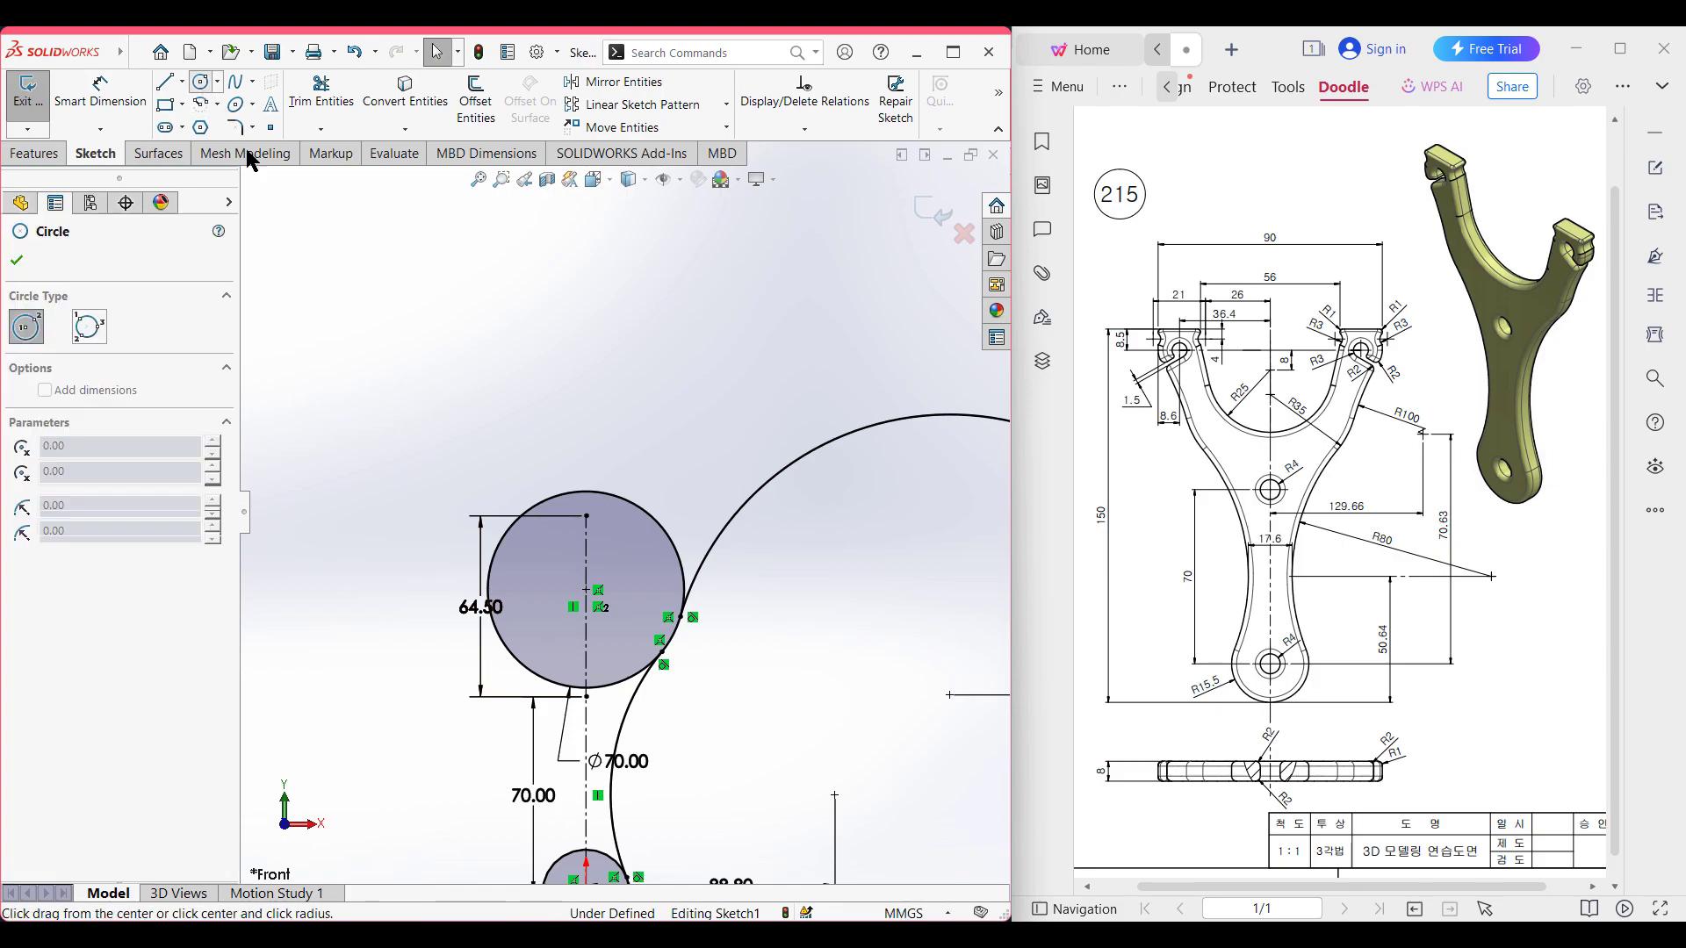
left_click(587, 569)
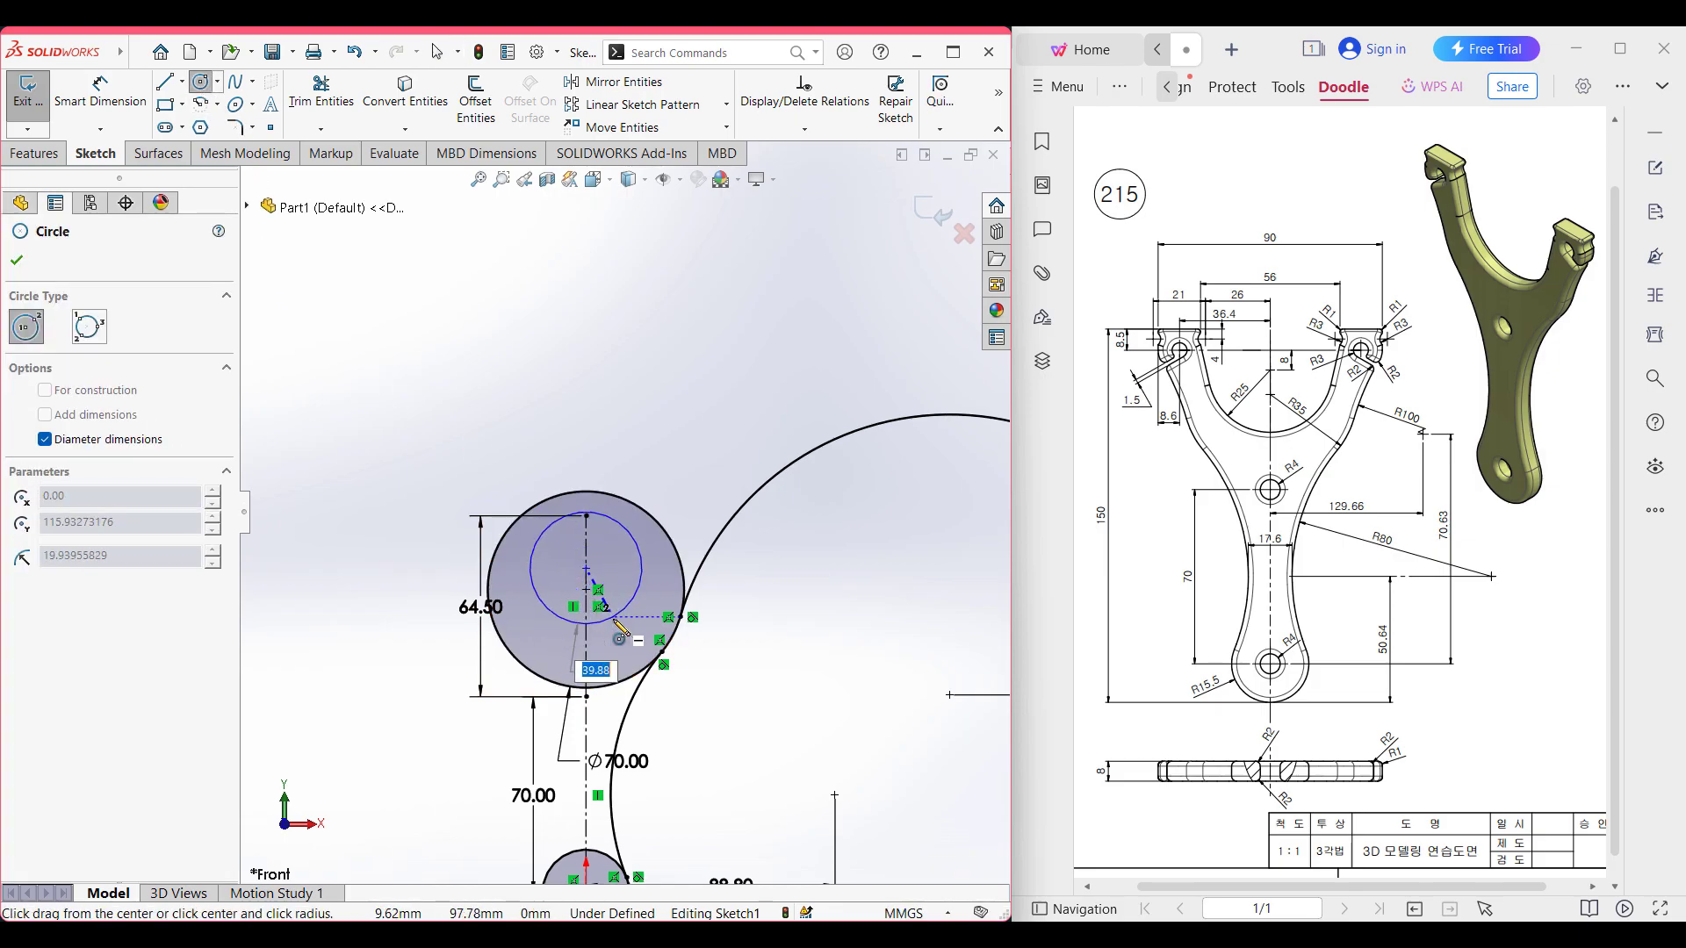
type("25*2")
key("Return")
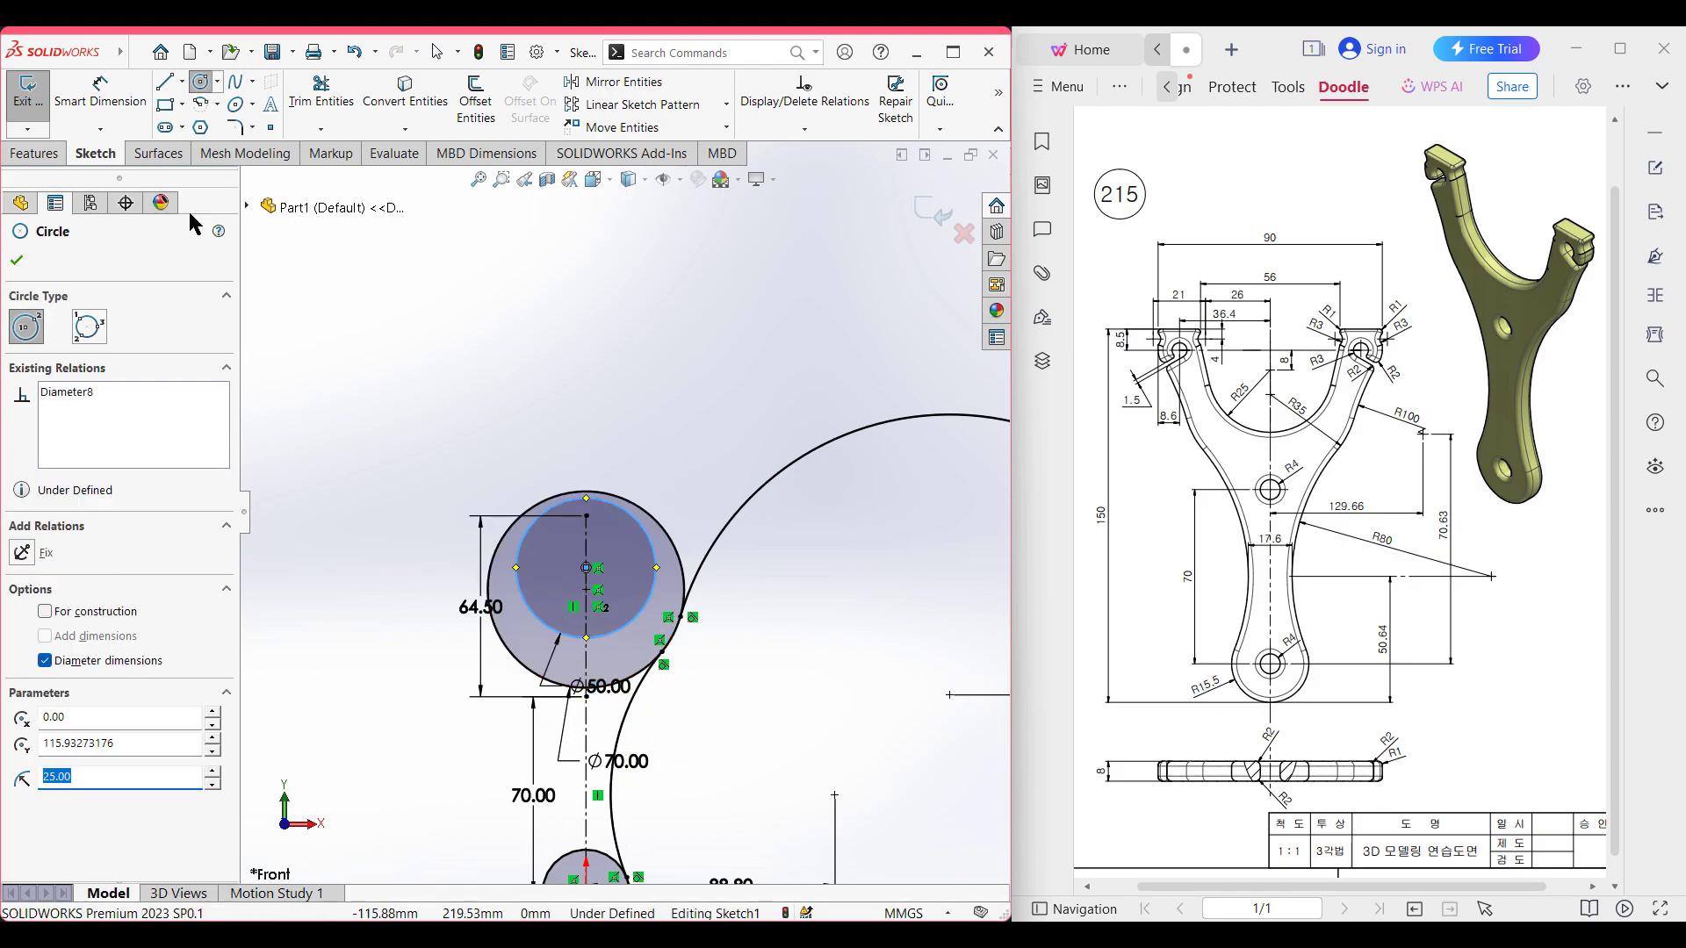
left_click(24, 264)
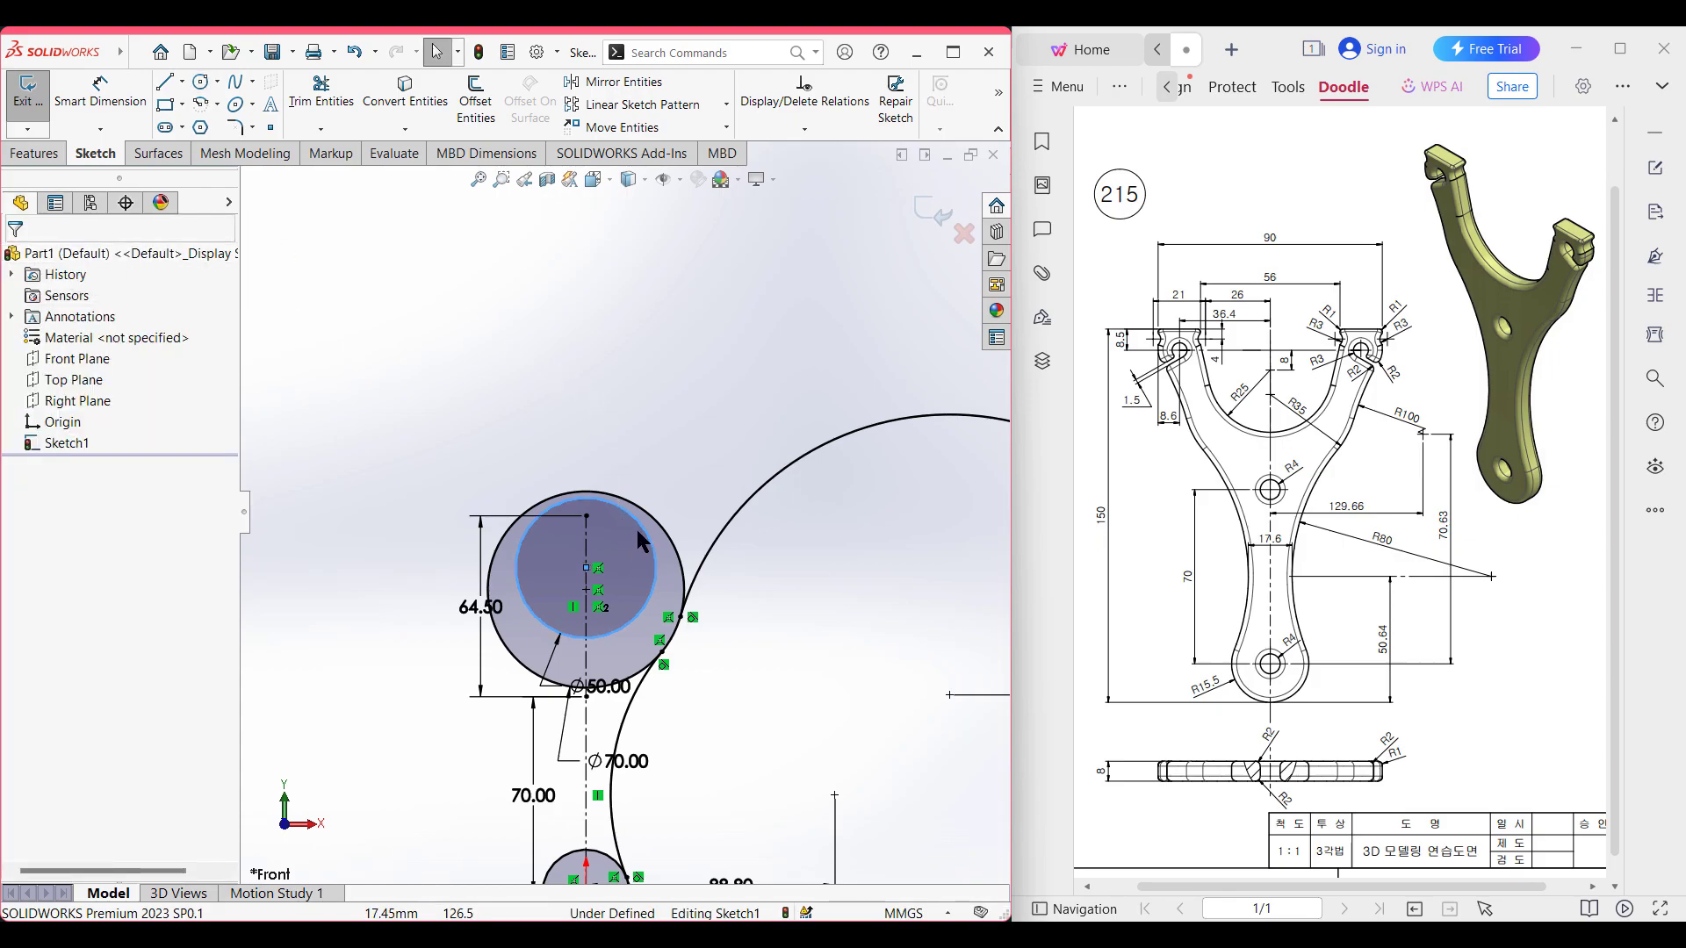
- Dimension the 50 mm circle's centre 16.5 mm (8.5+8) below the upper end of the vertical centerline
left_click(100, 95)
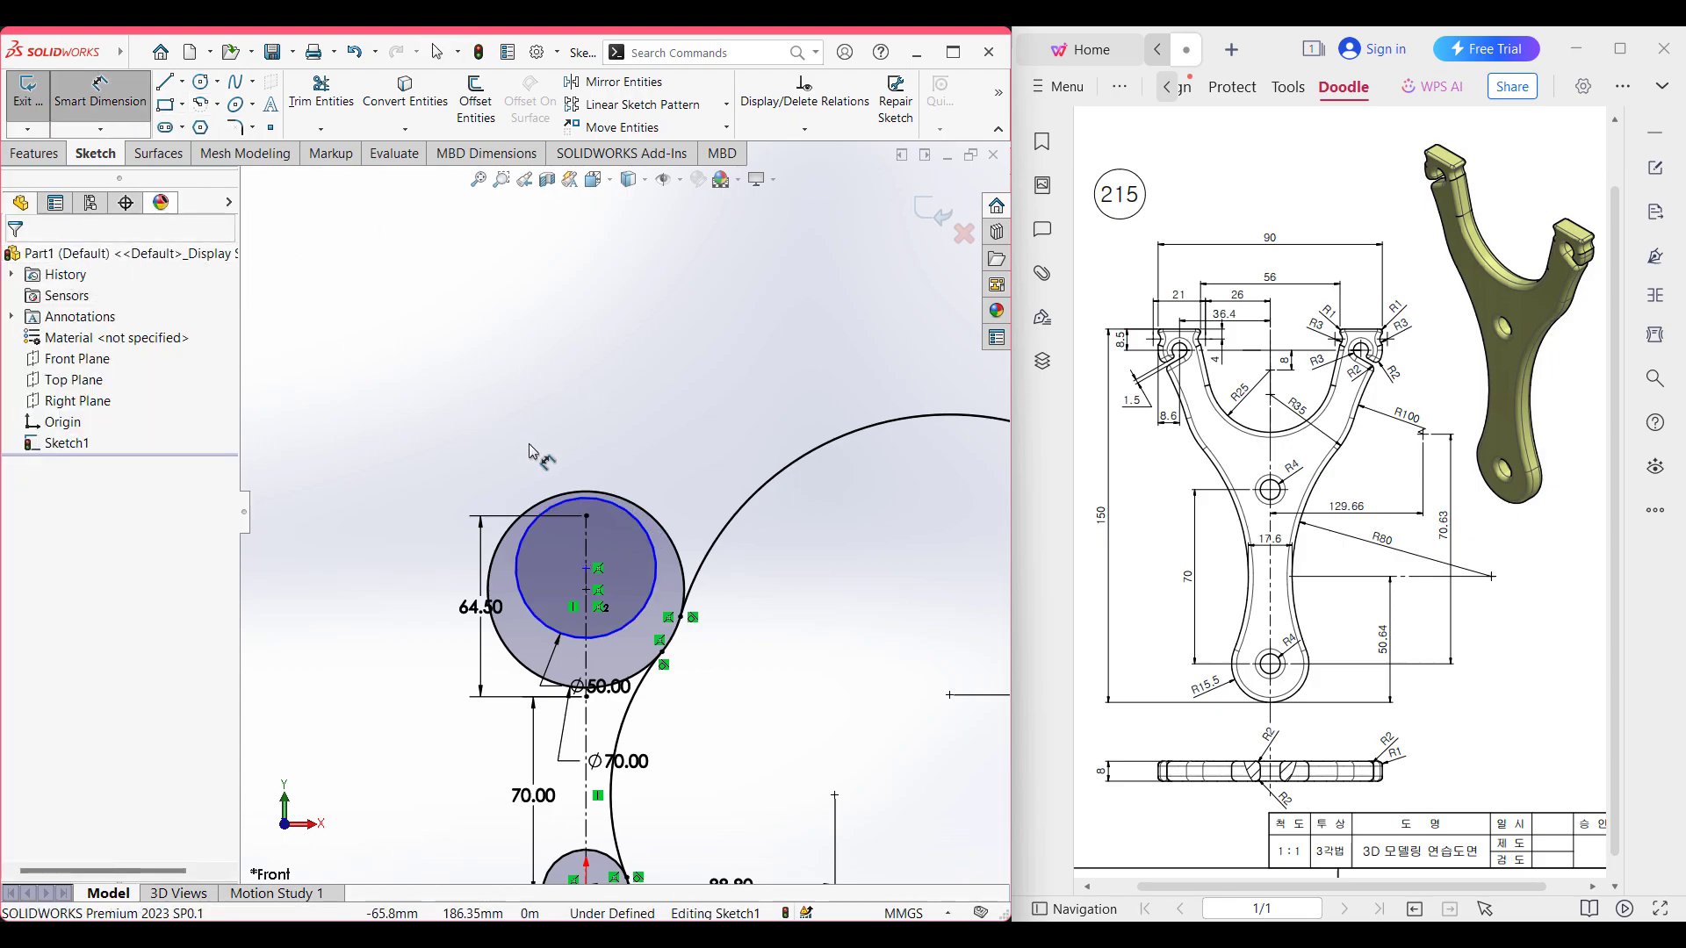
left_click(655, 565)
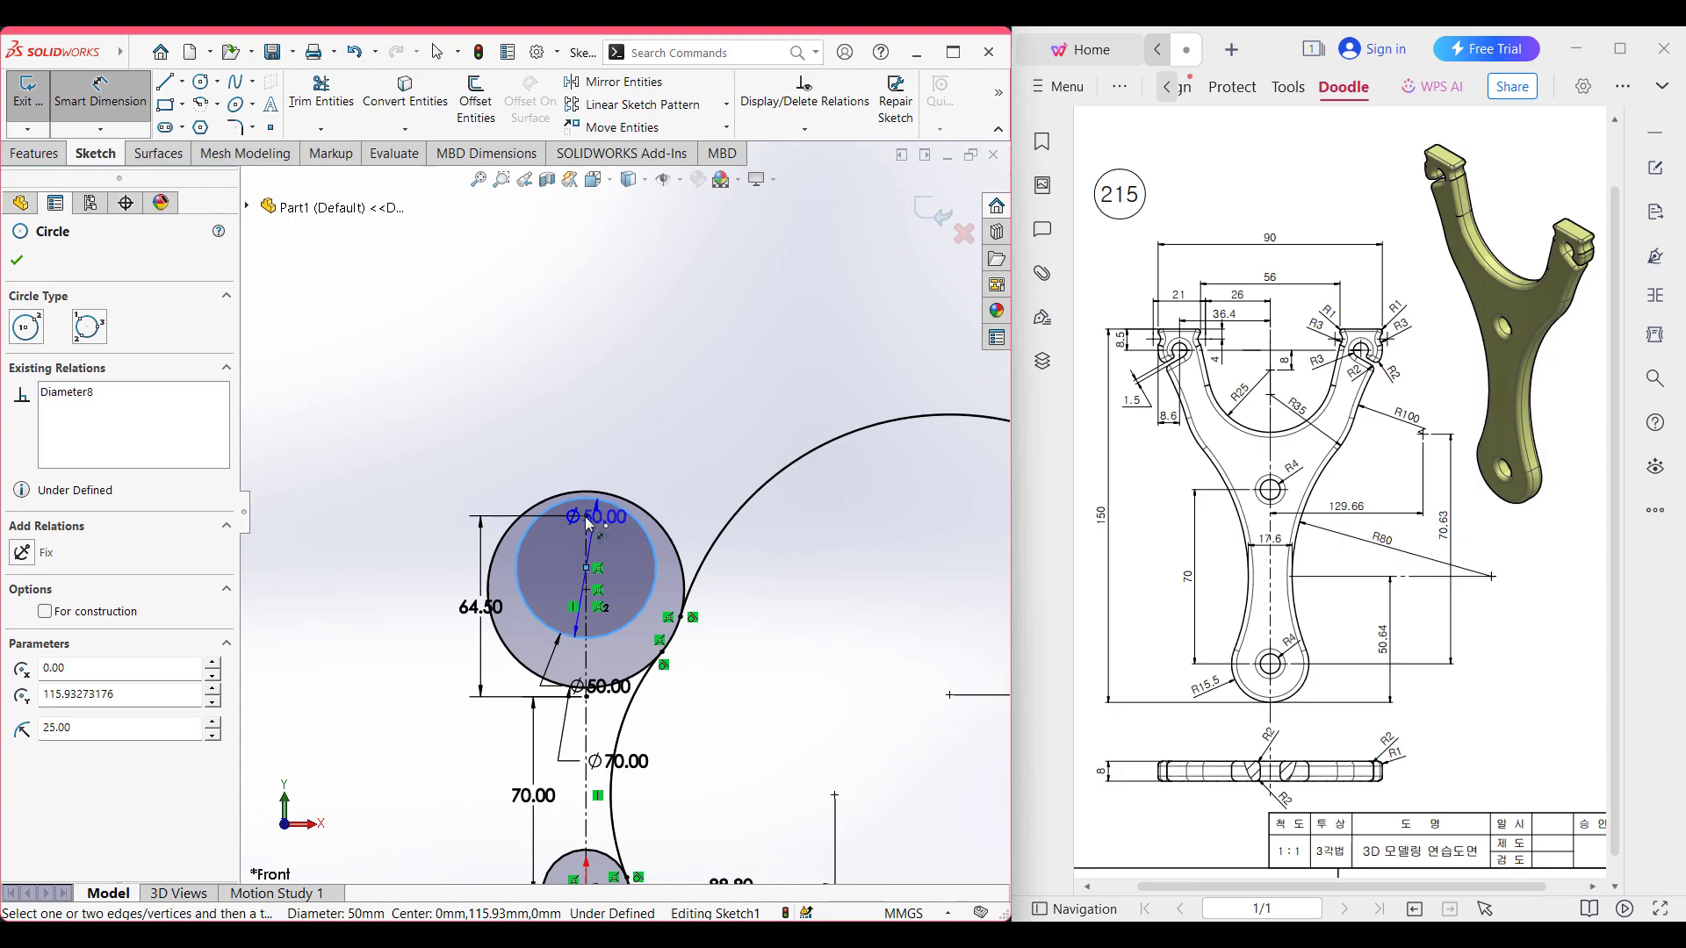
left_click(587, 516)
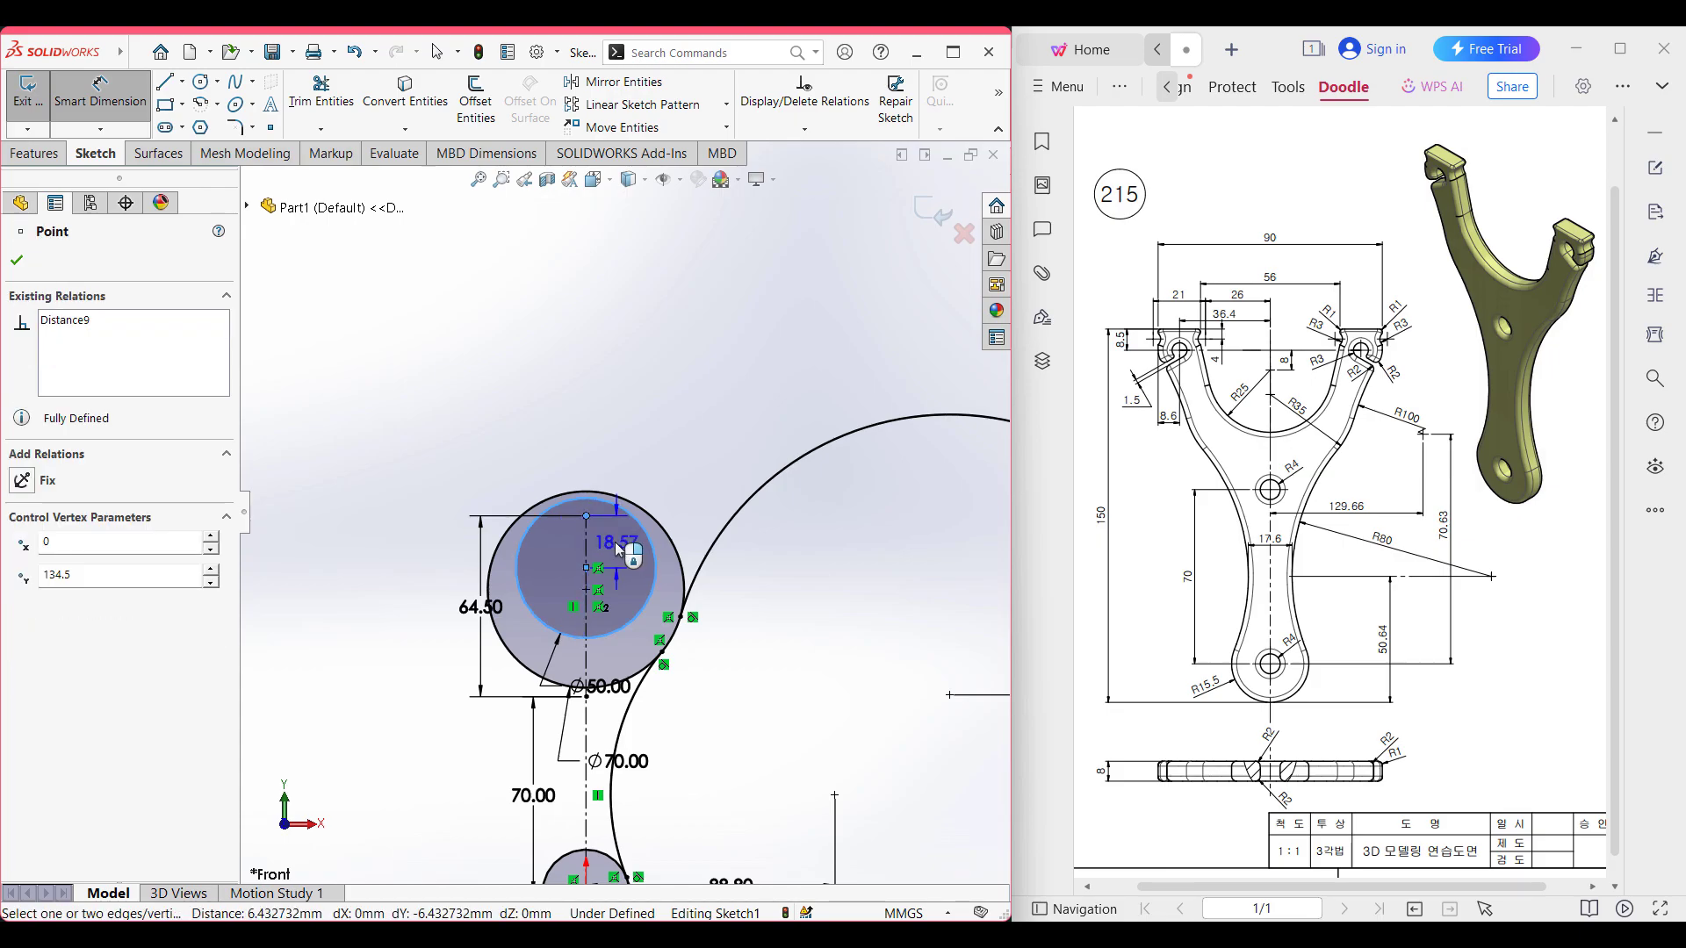
left_click(615, 541)
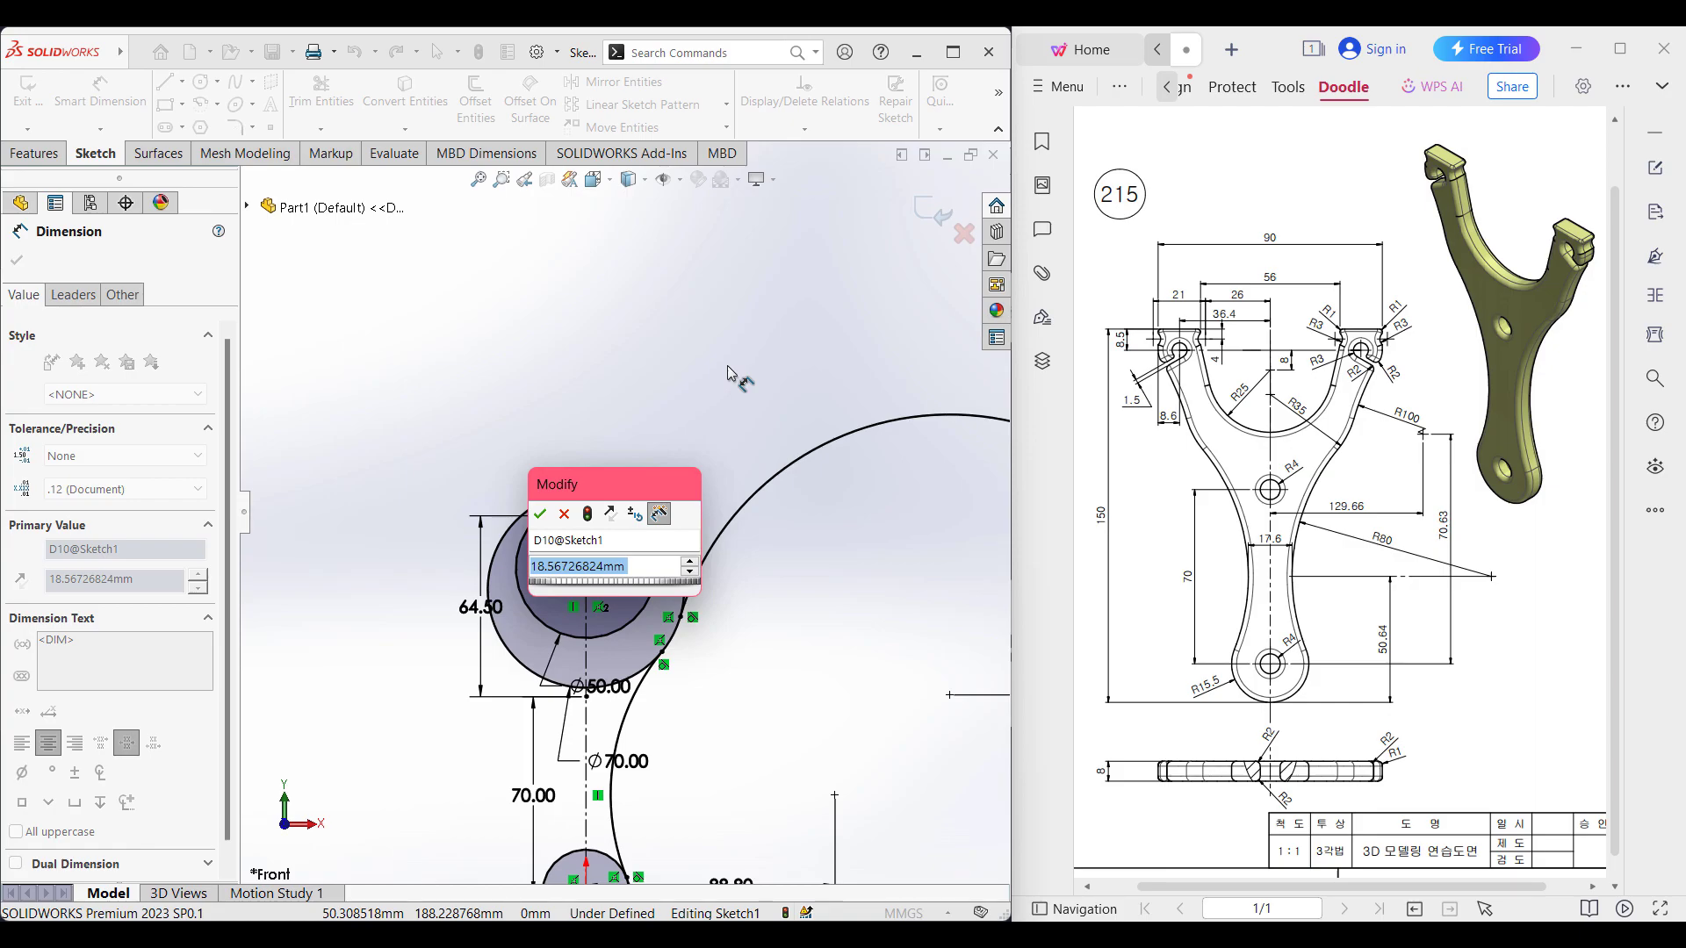
type("8.5+8")
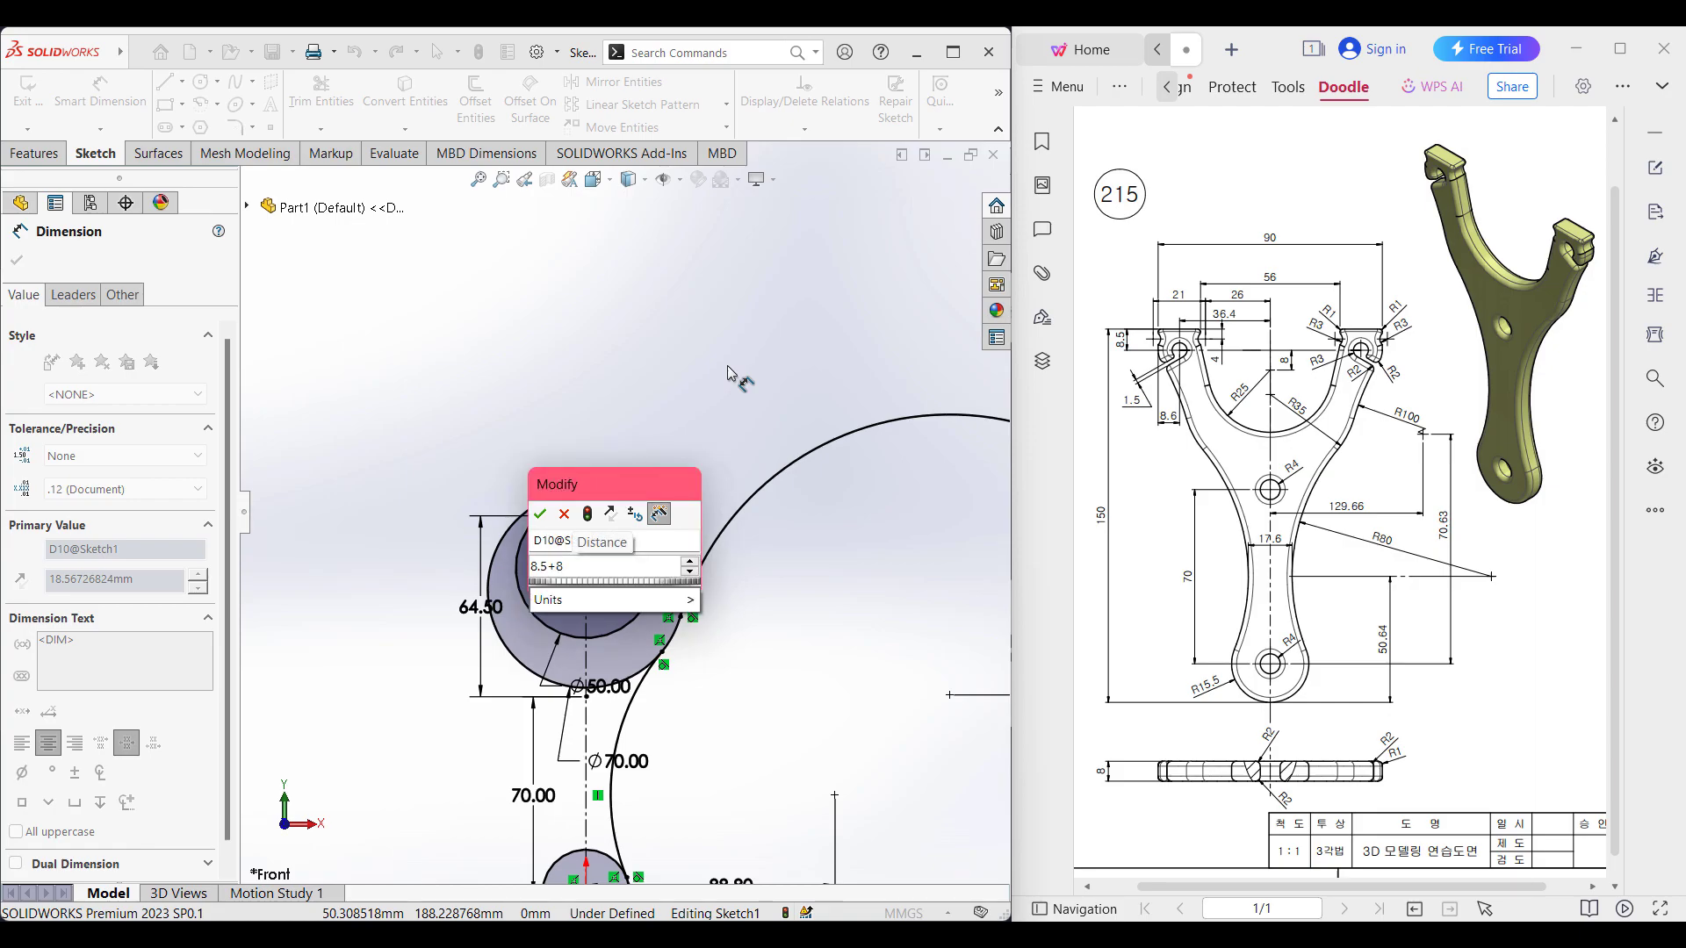
key("Return")
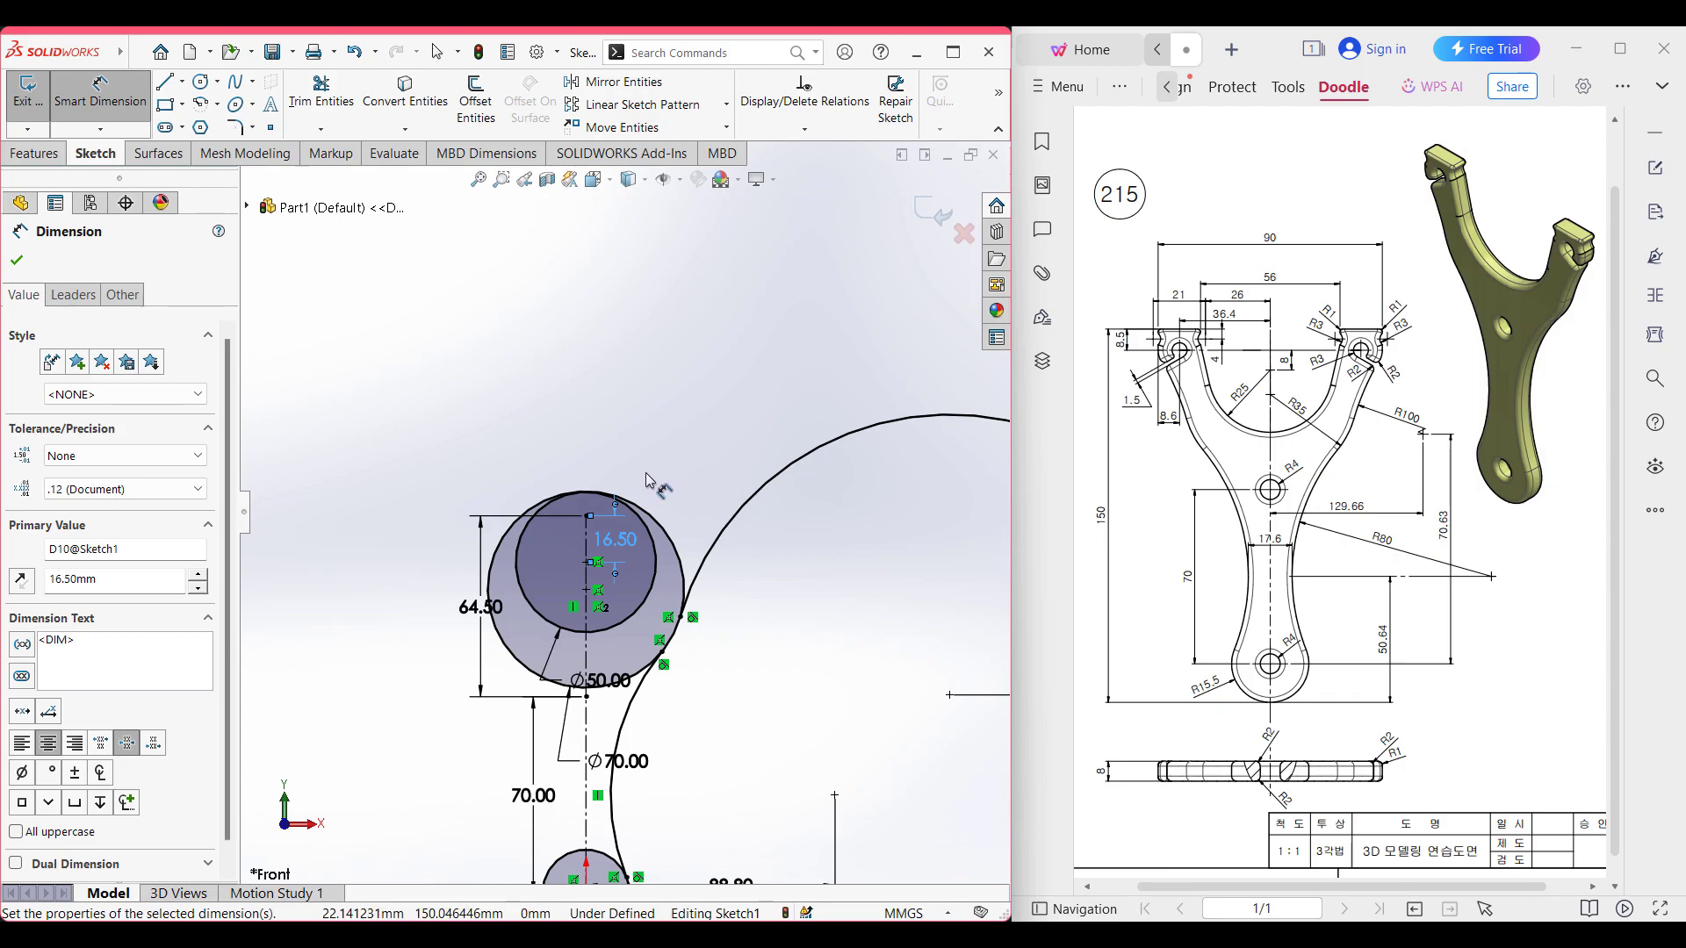
scroll(614, 509, "up", 4)
scroll(622, 514, "down", 7)
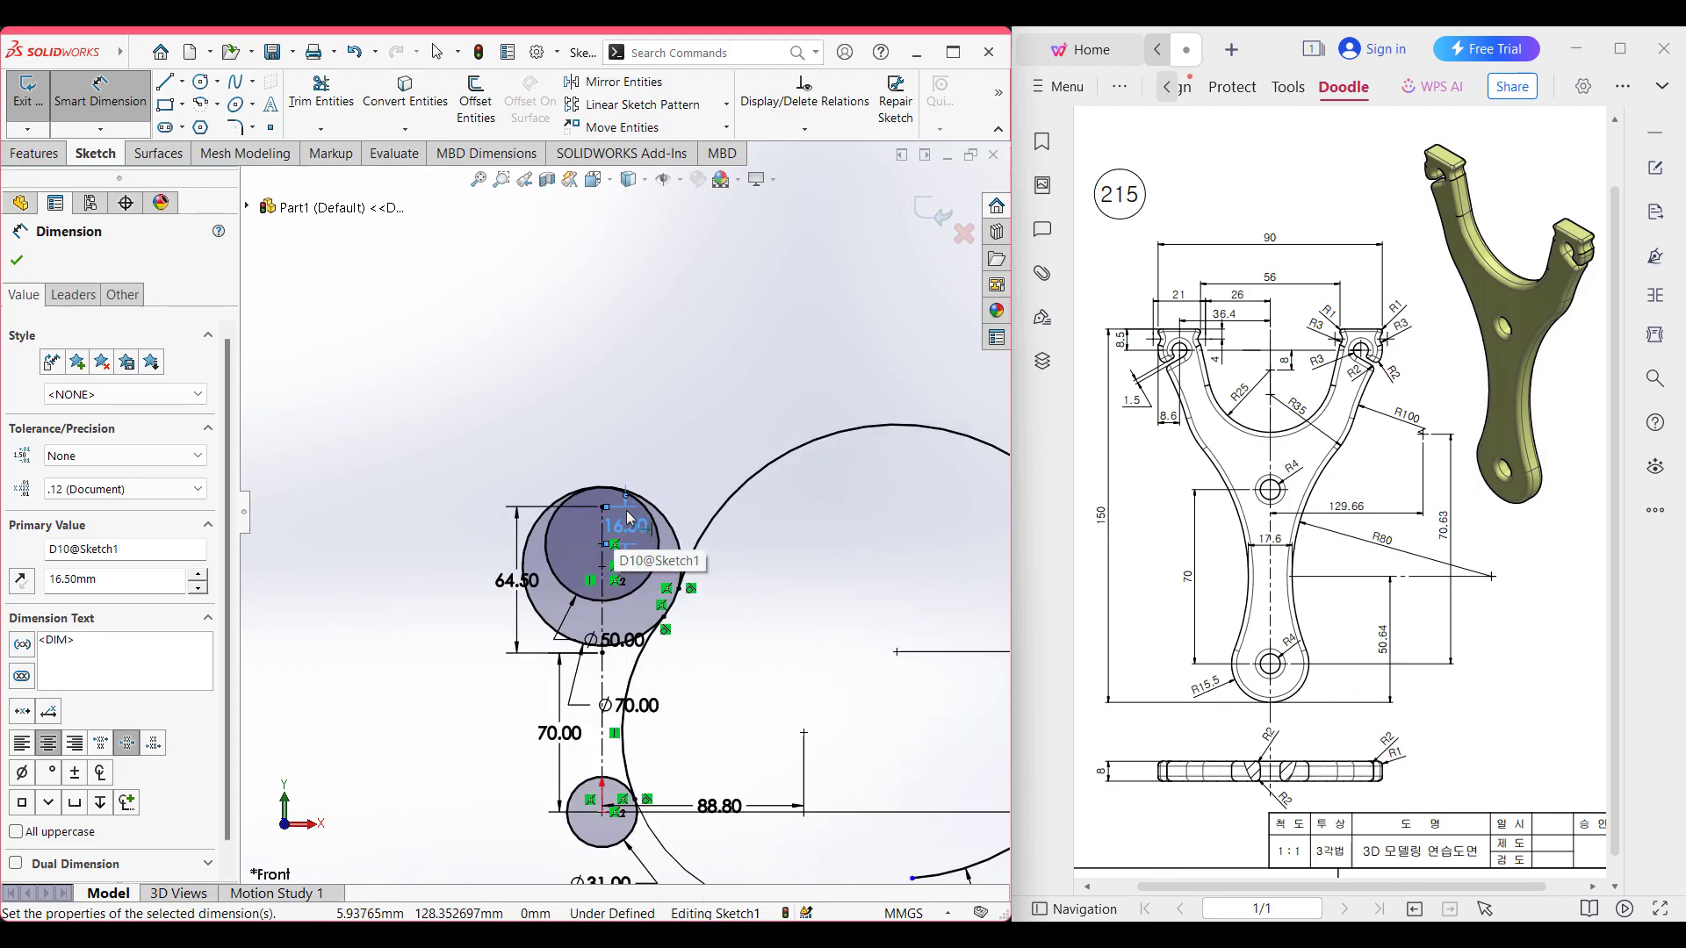
left_click(600, 400)
left_click(183, 81)
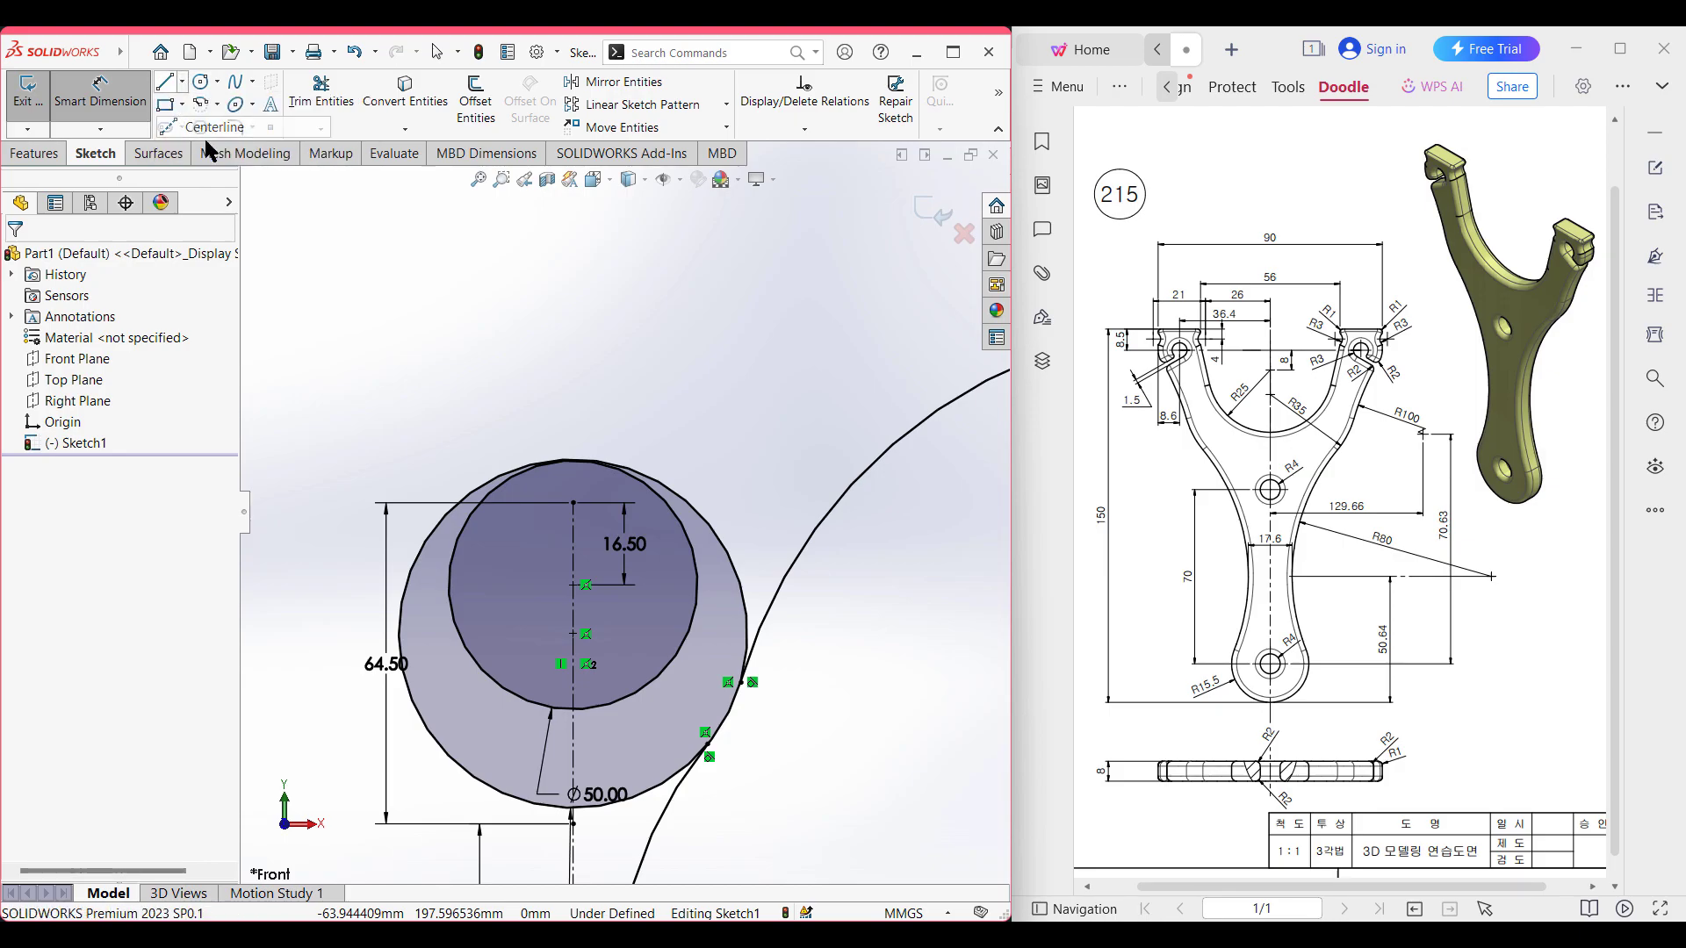
left_click(211, 127)
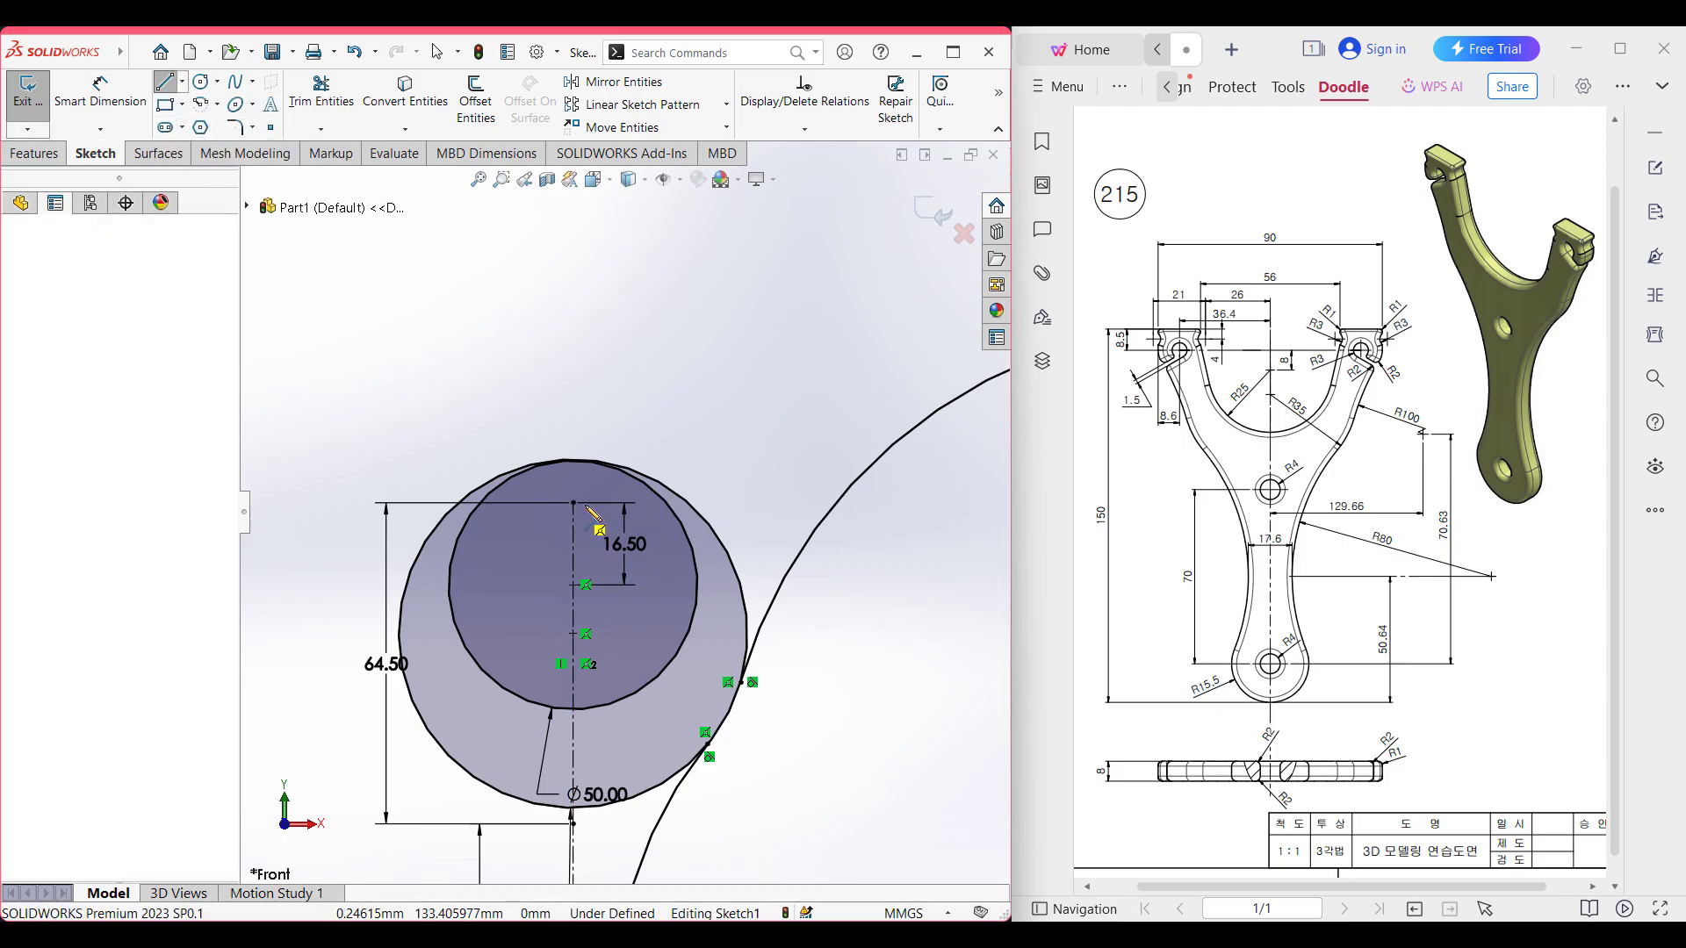
left_click(573, 506)
key("Escape")
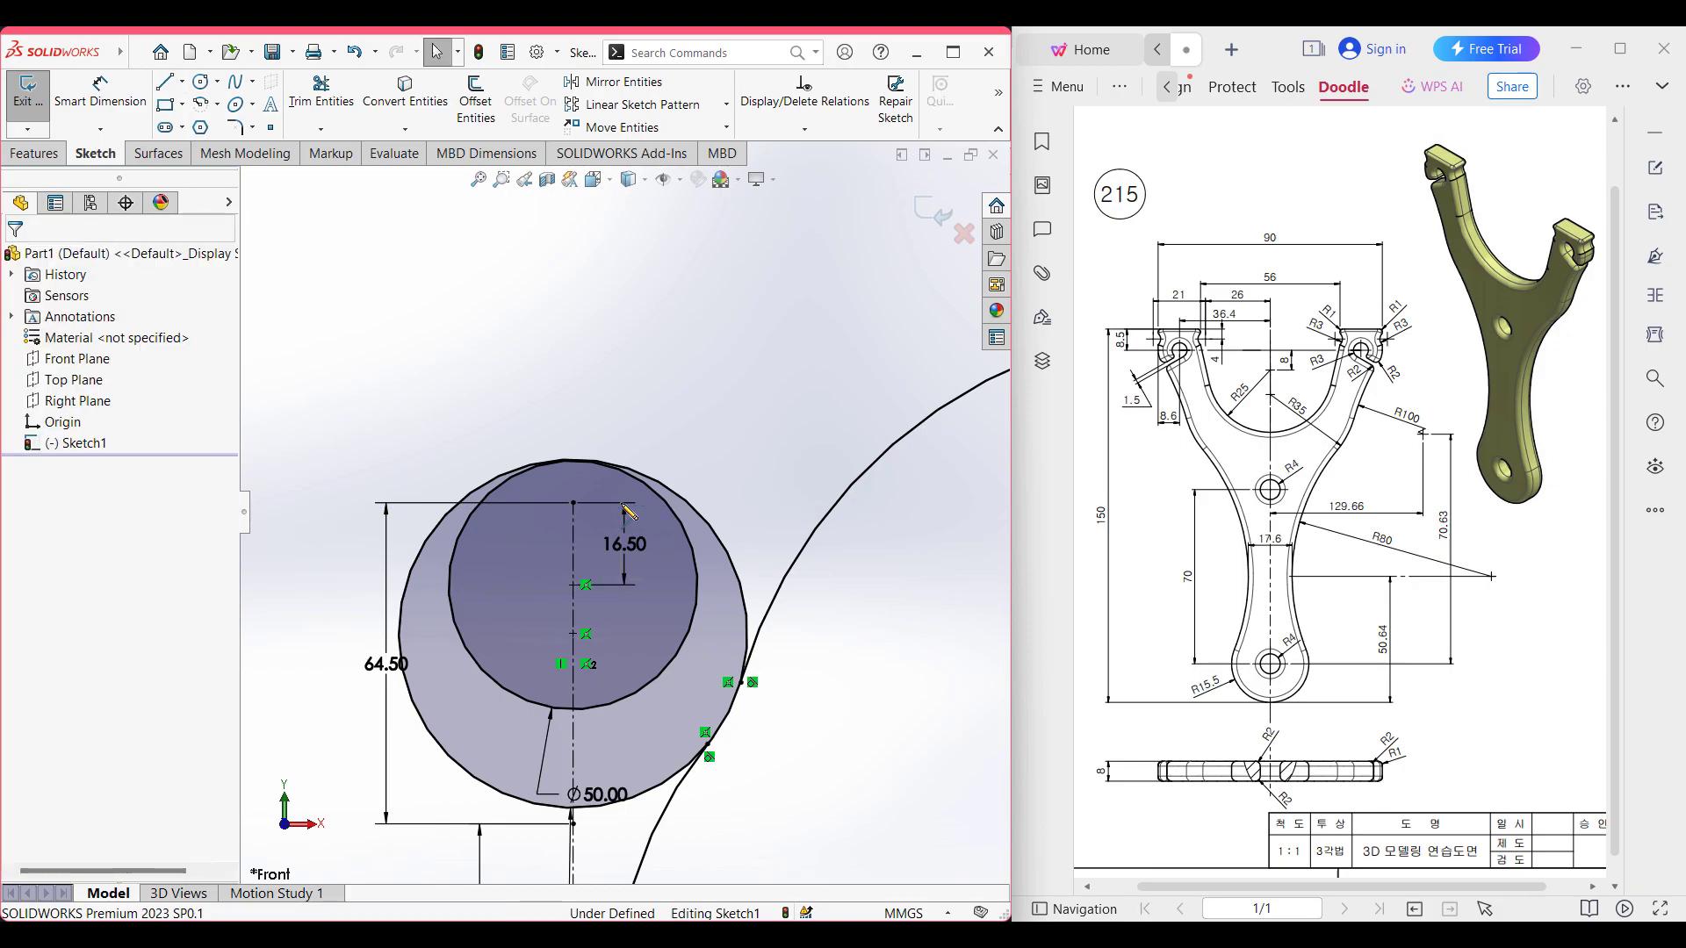
- Draw a horizontal centerline 28 mm (56/2) long from the upper end of the vertical centerline toward the 200 mm arc
left_click(182, 81)
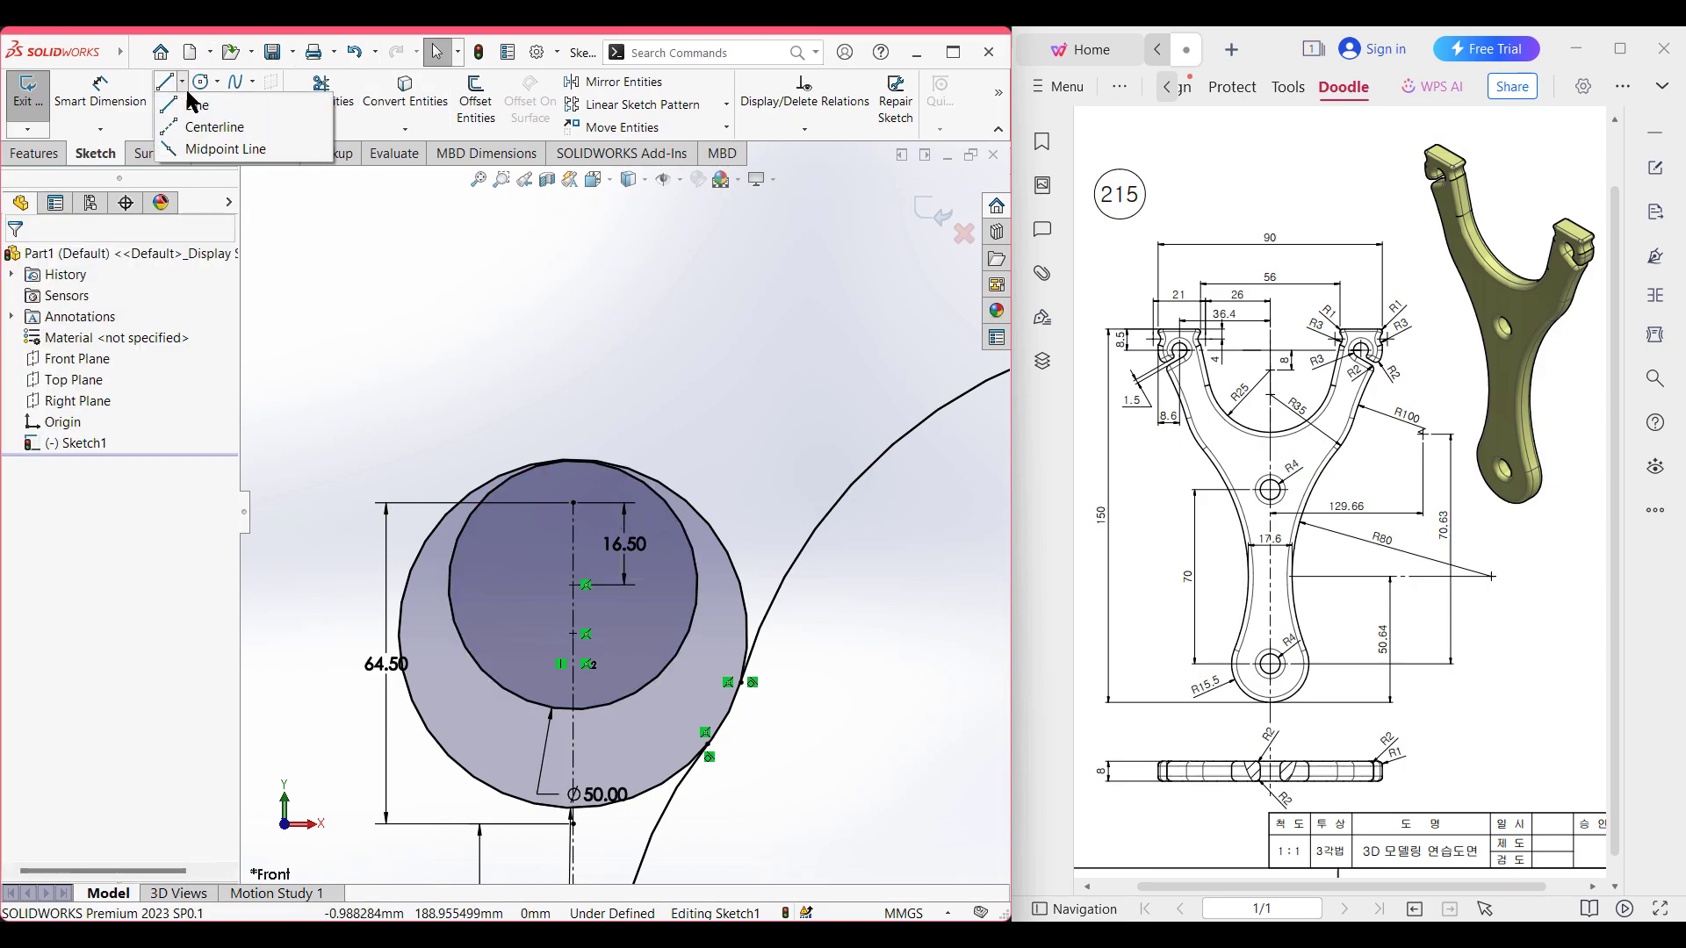
left_click(205, 128)
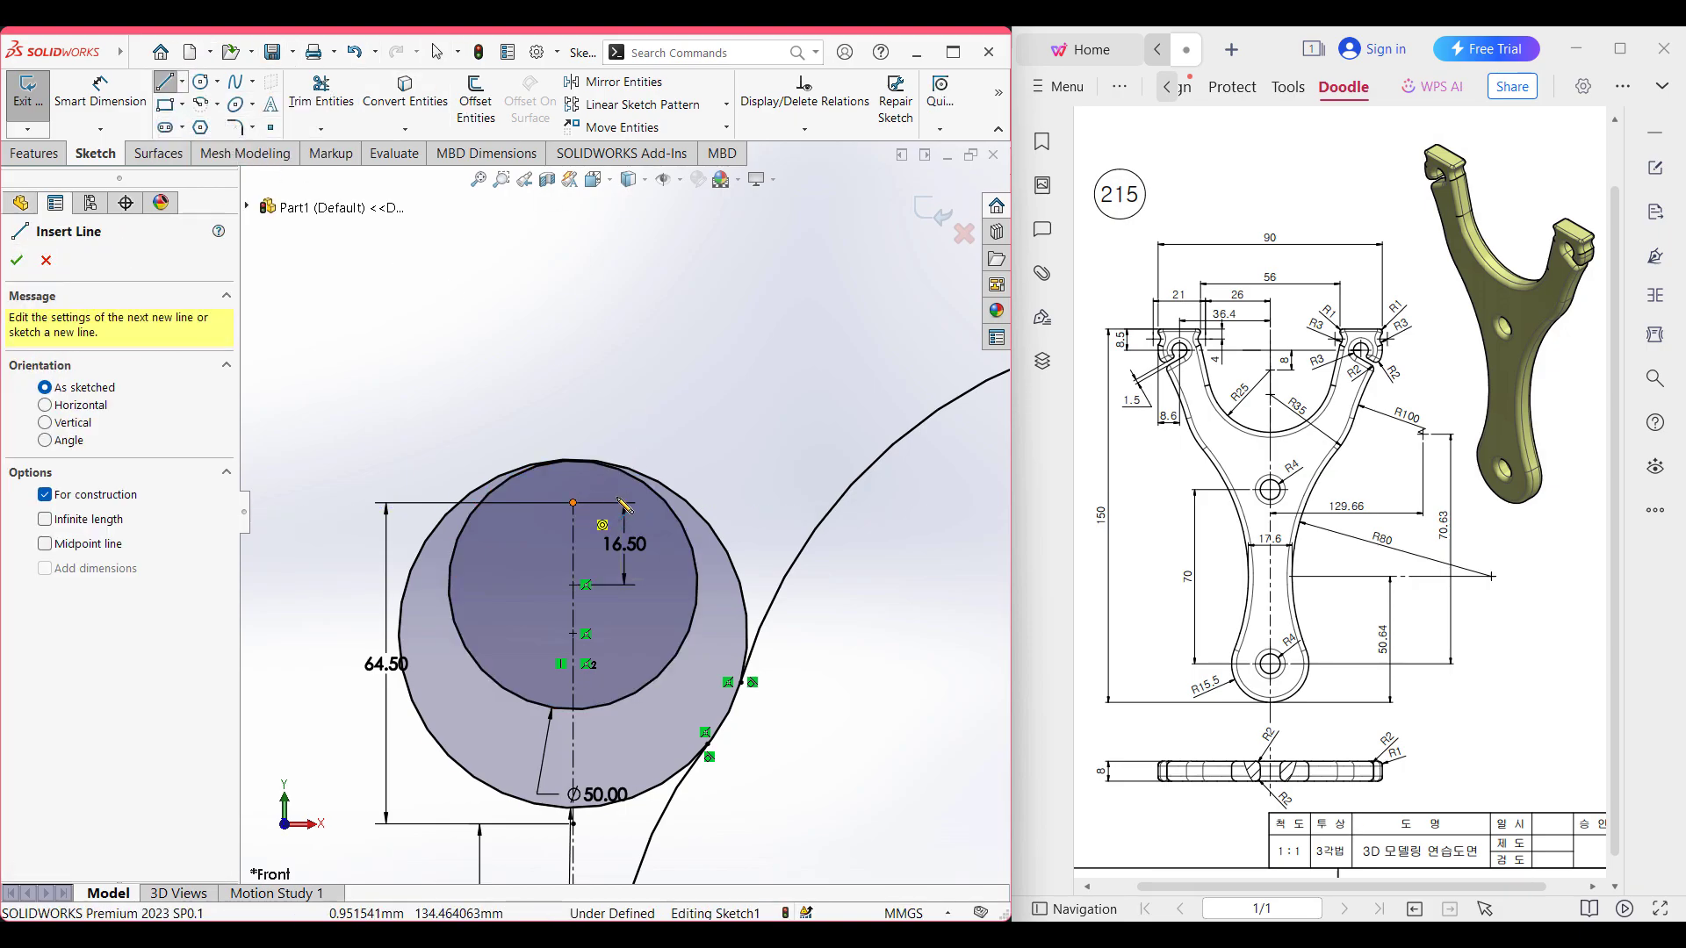
left_click(573, 503)
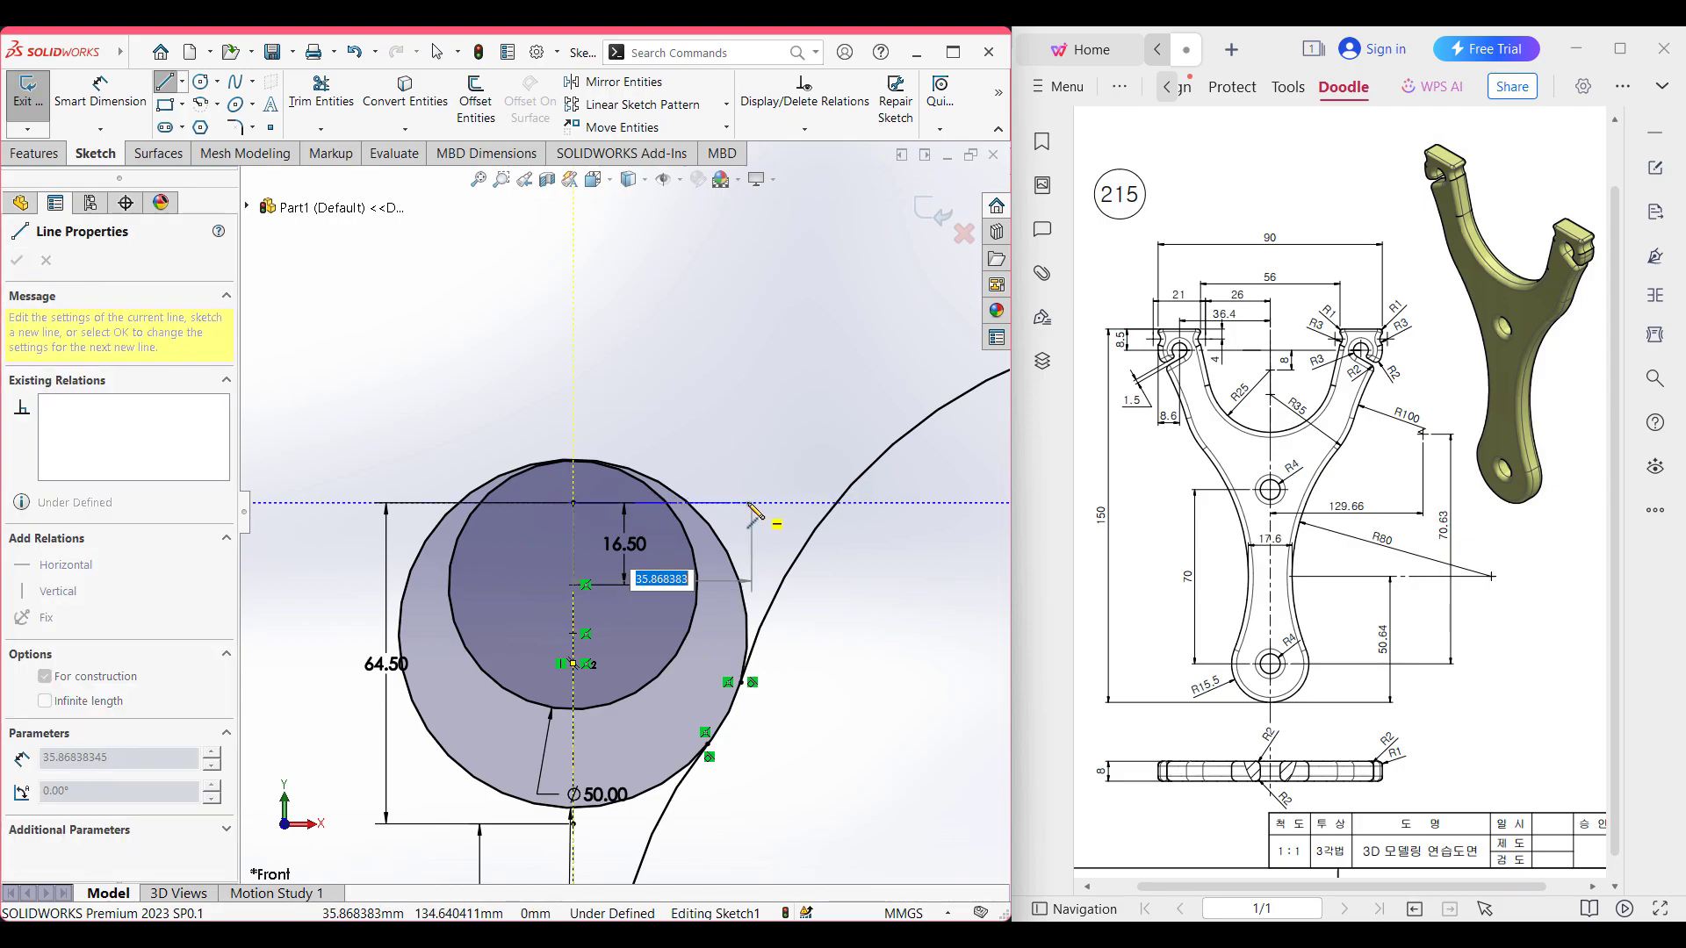
type("56")
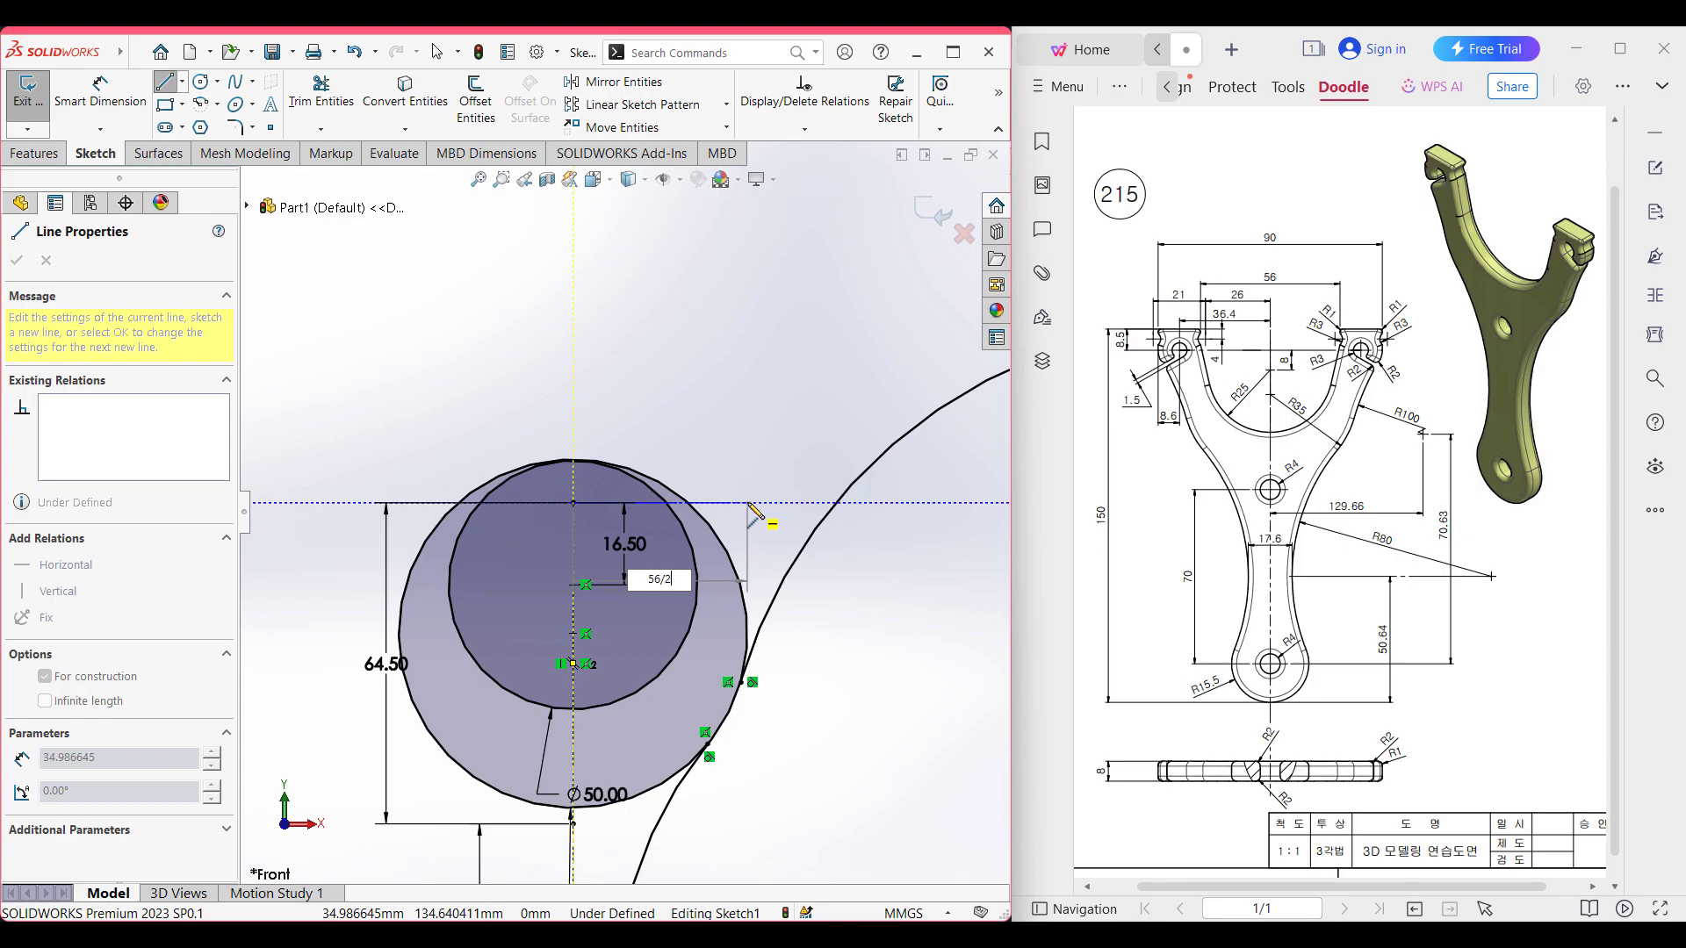
type("/2")
key("Return")
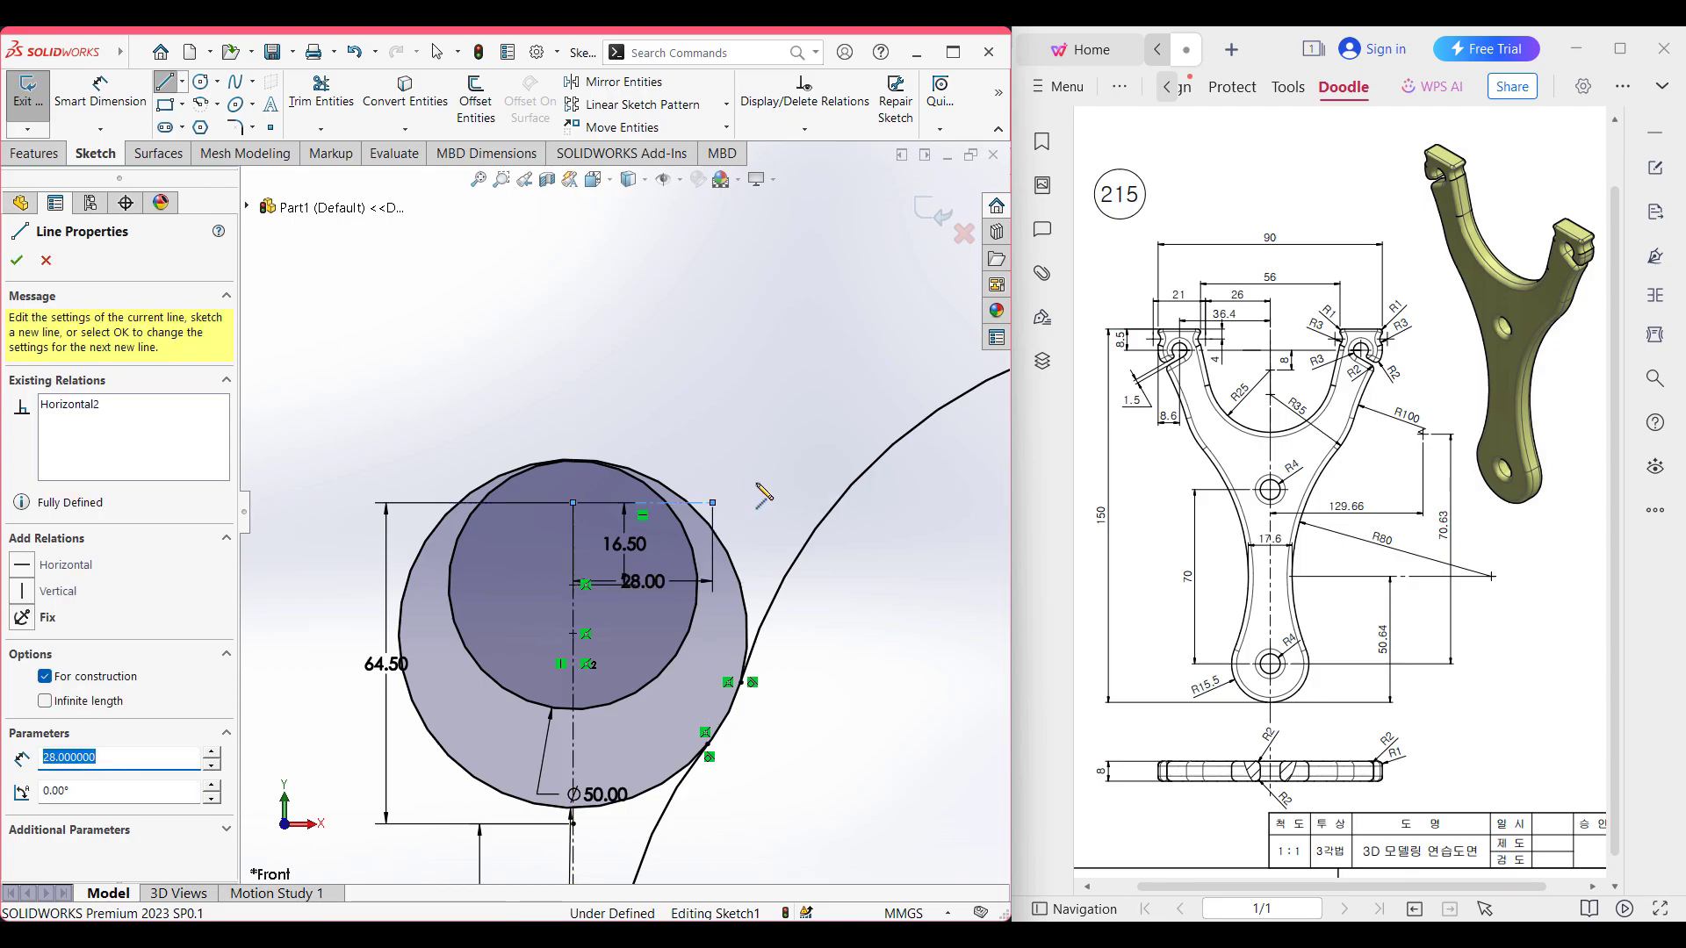
- Draw a solid horizontal line 17 mm ((90-56)/2) long outward from the outer end of the 28 mm centerline
left_click(712, 503)
key("Escape")
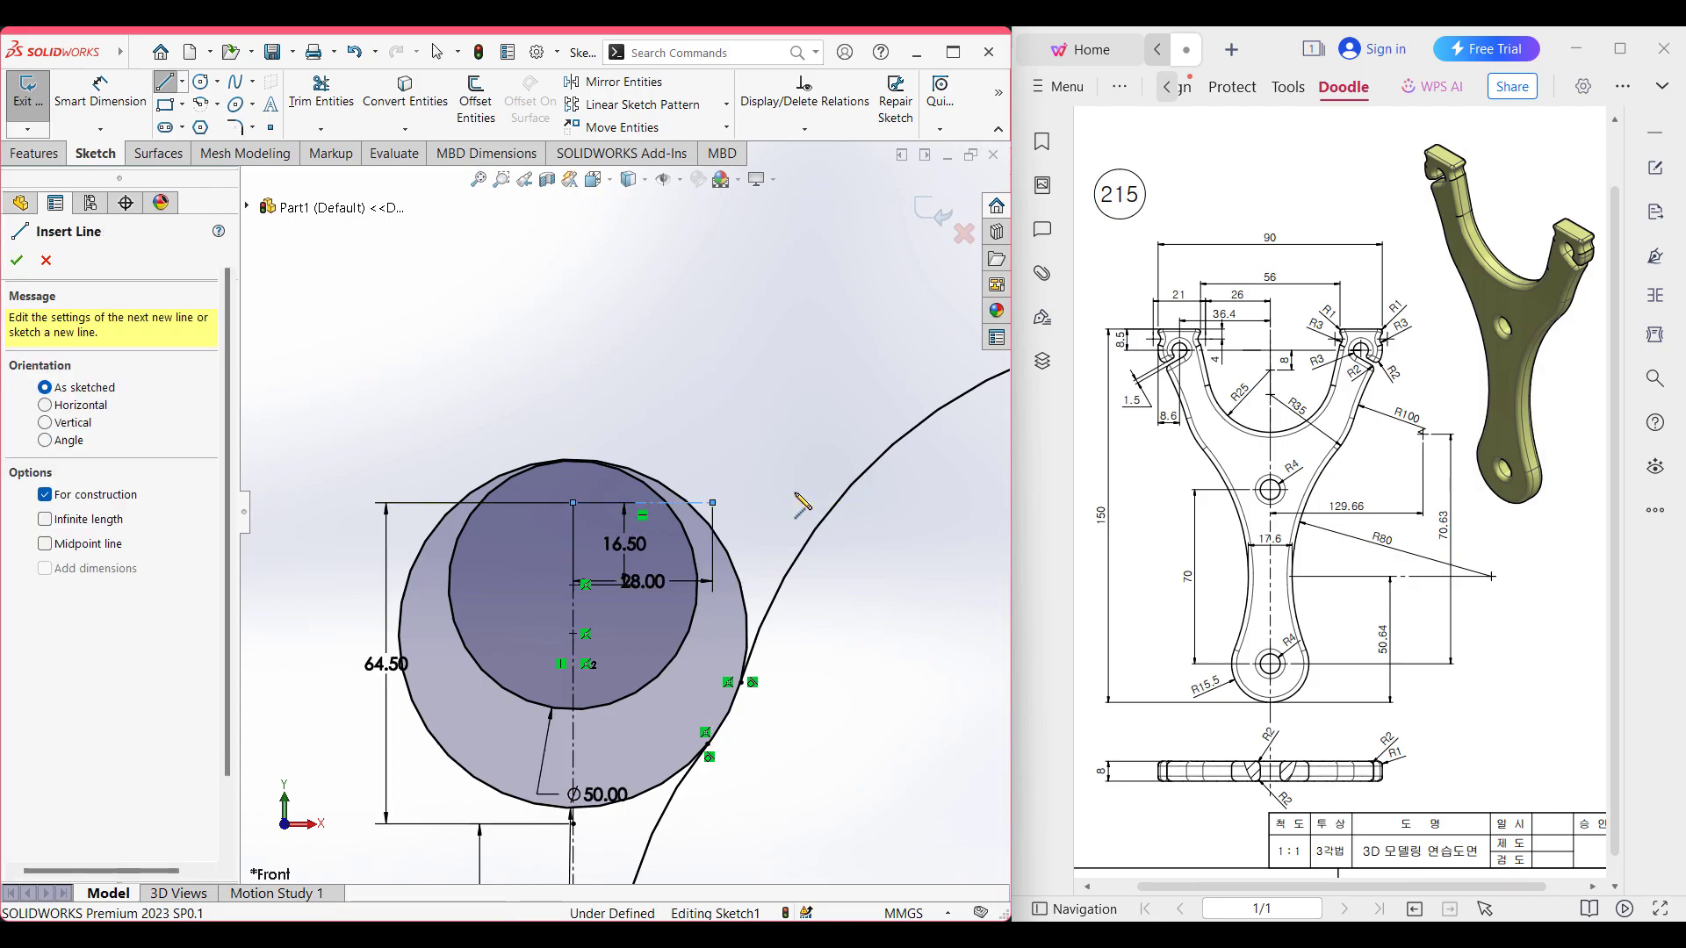
key("Escape")
left_click(760, 477)
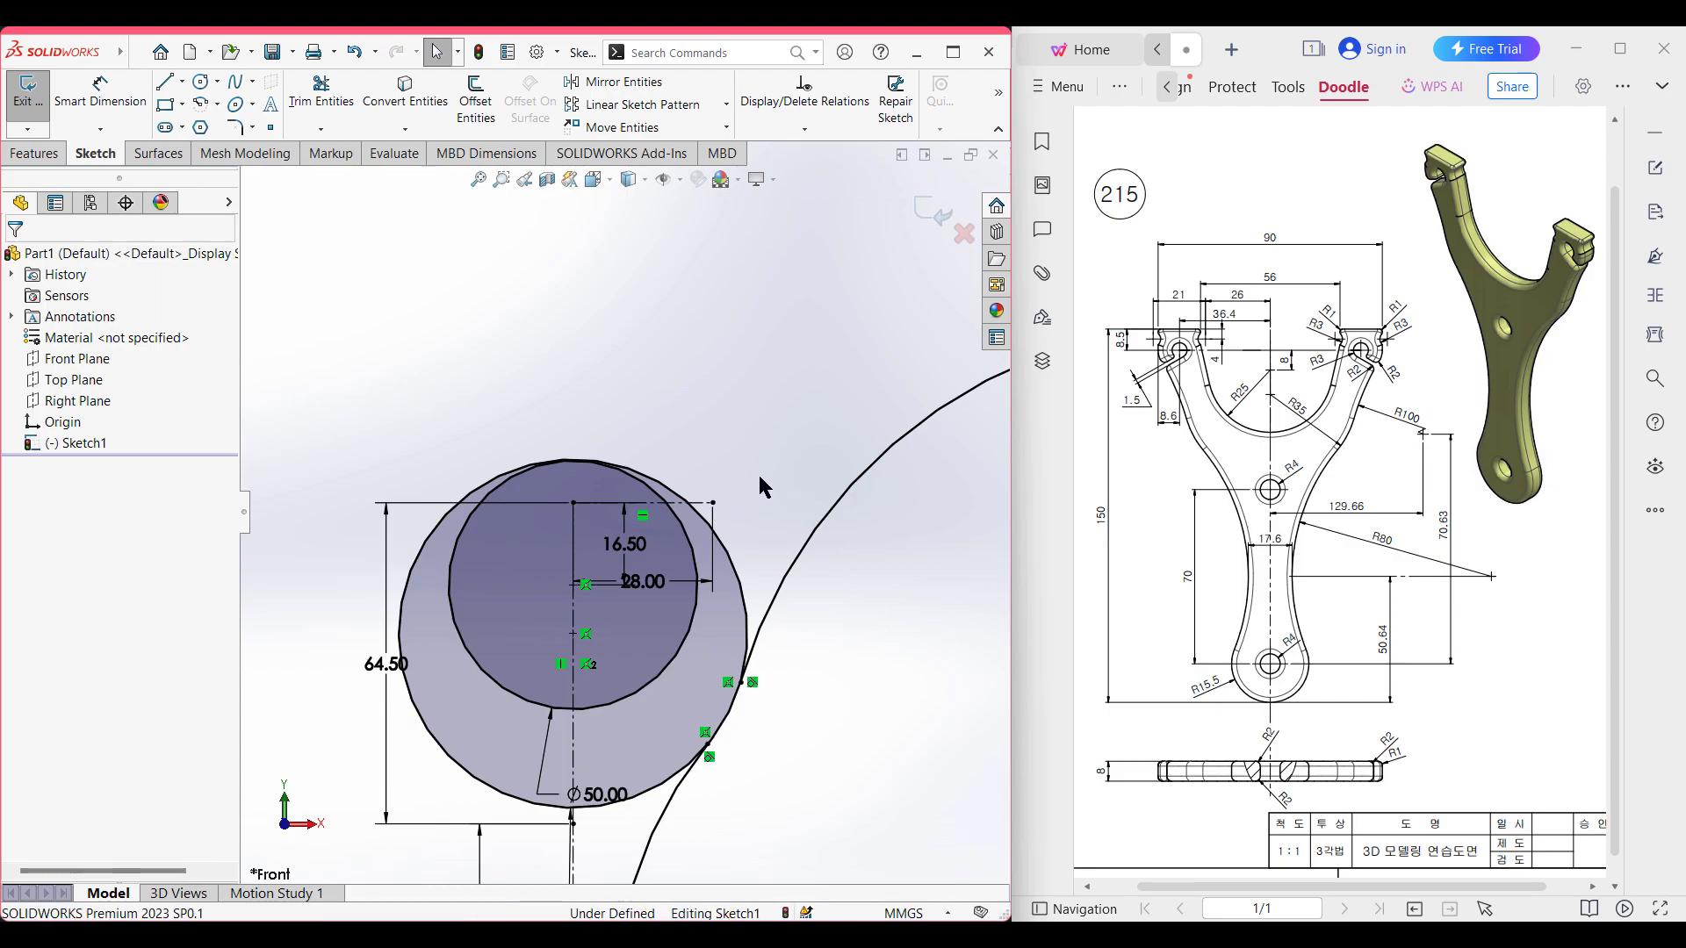
left_click(167, 83)
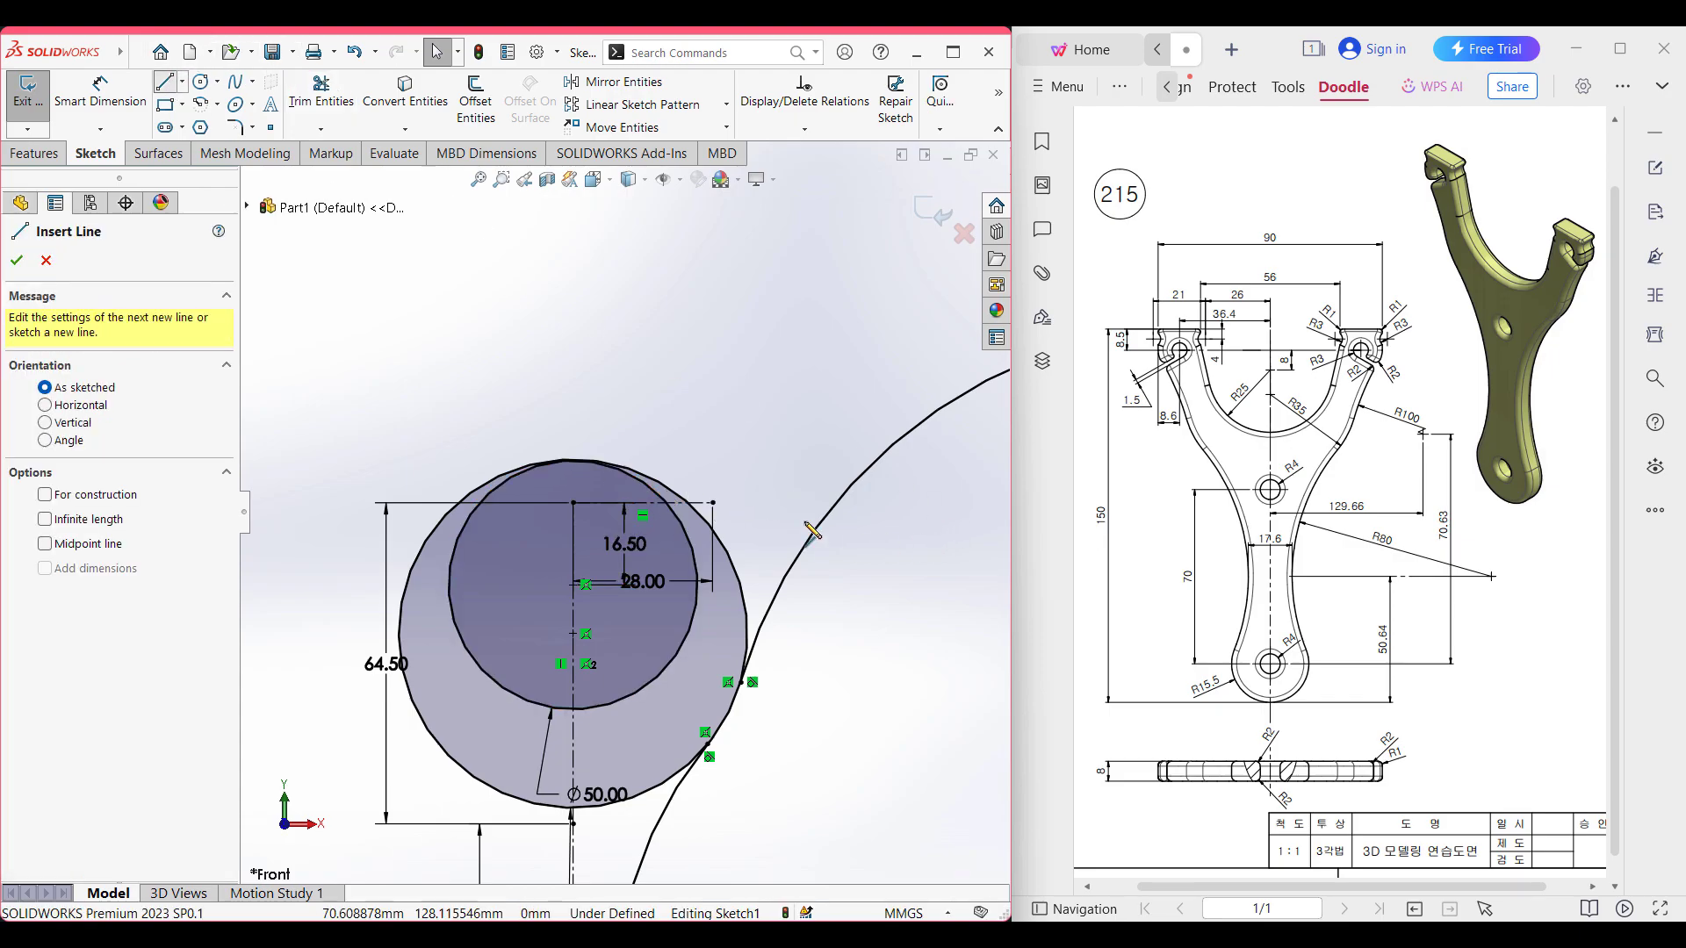
left_click(713, 503)
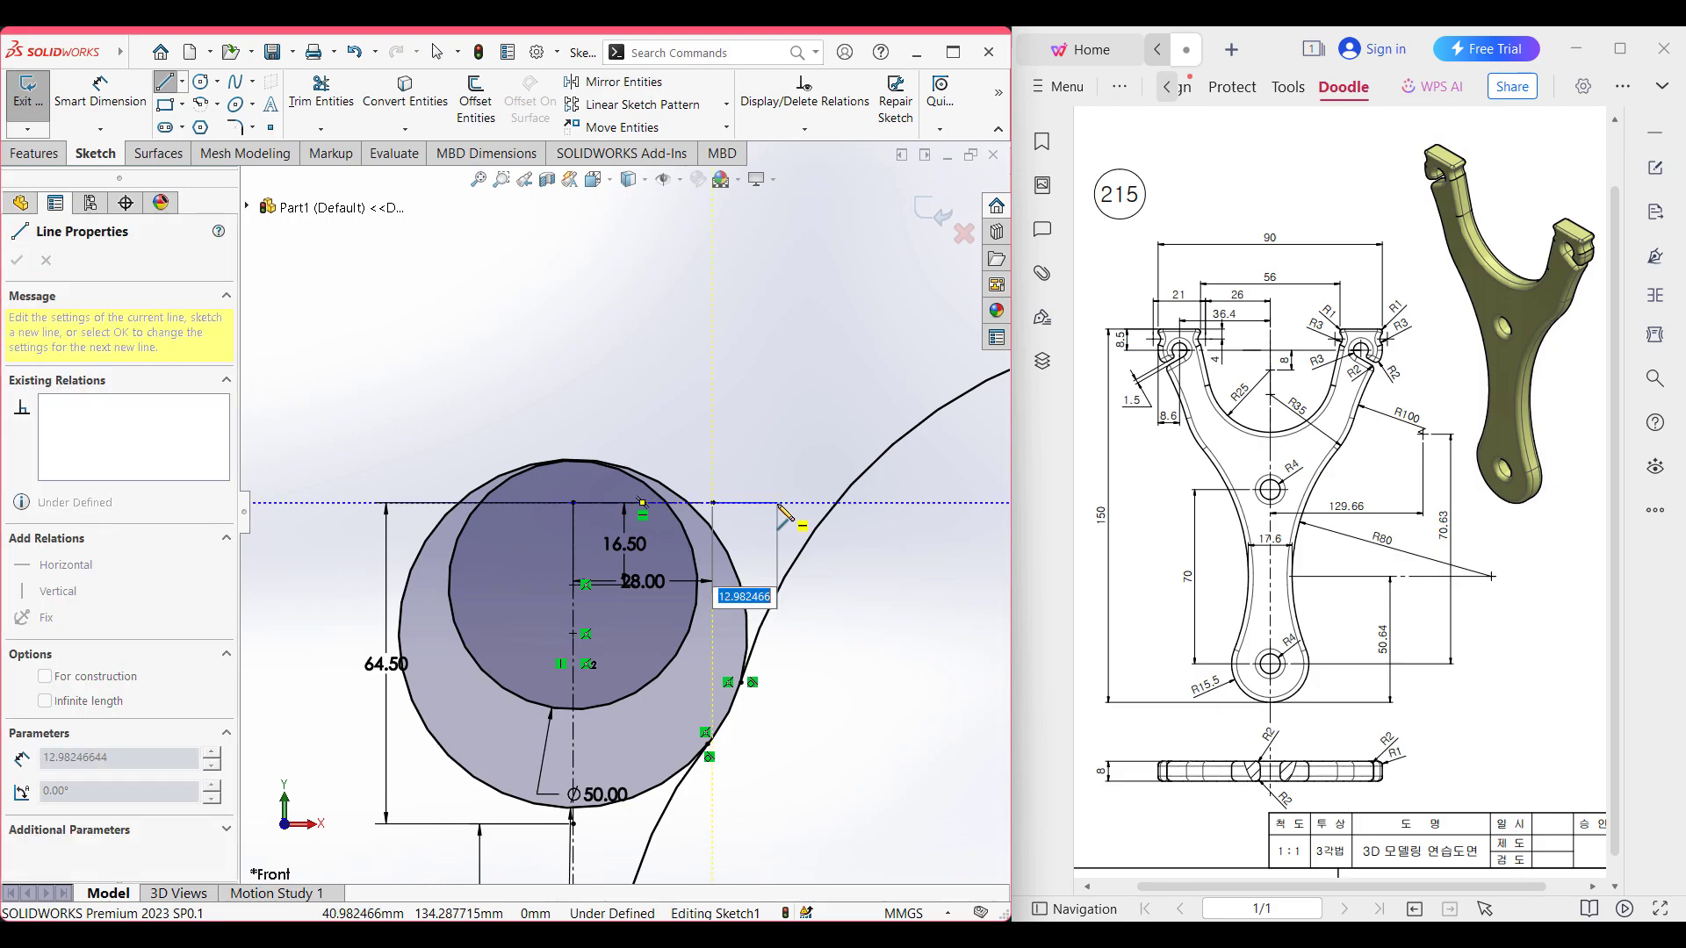
type("(90-56)/2")
key("Return")
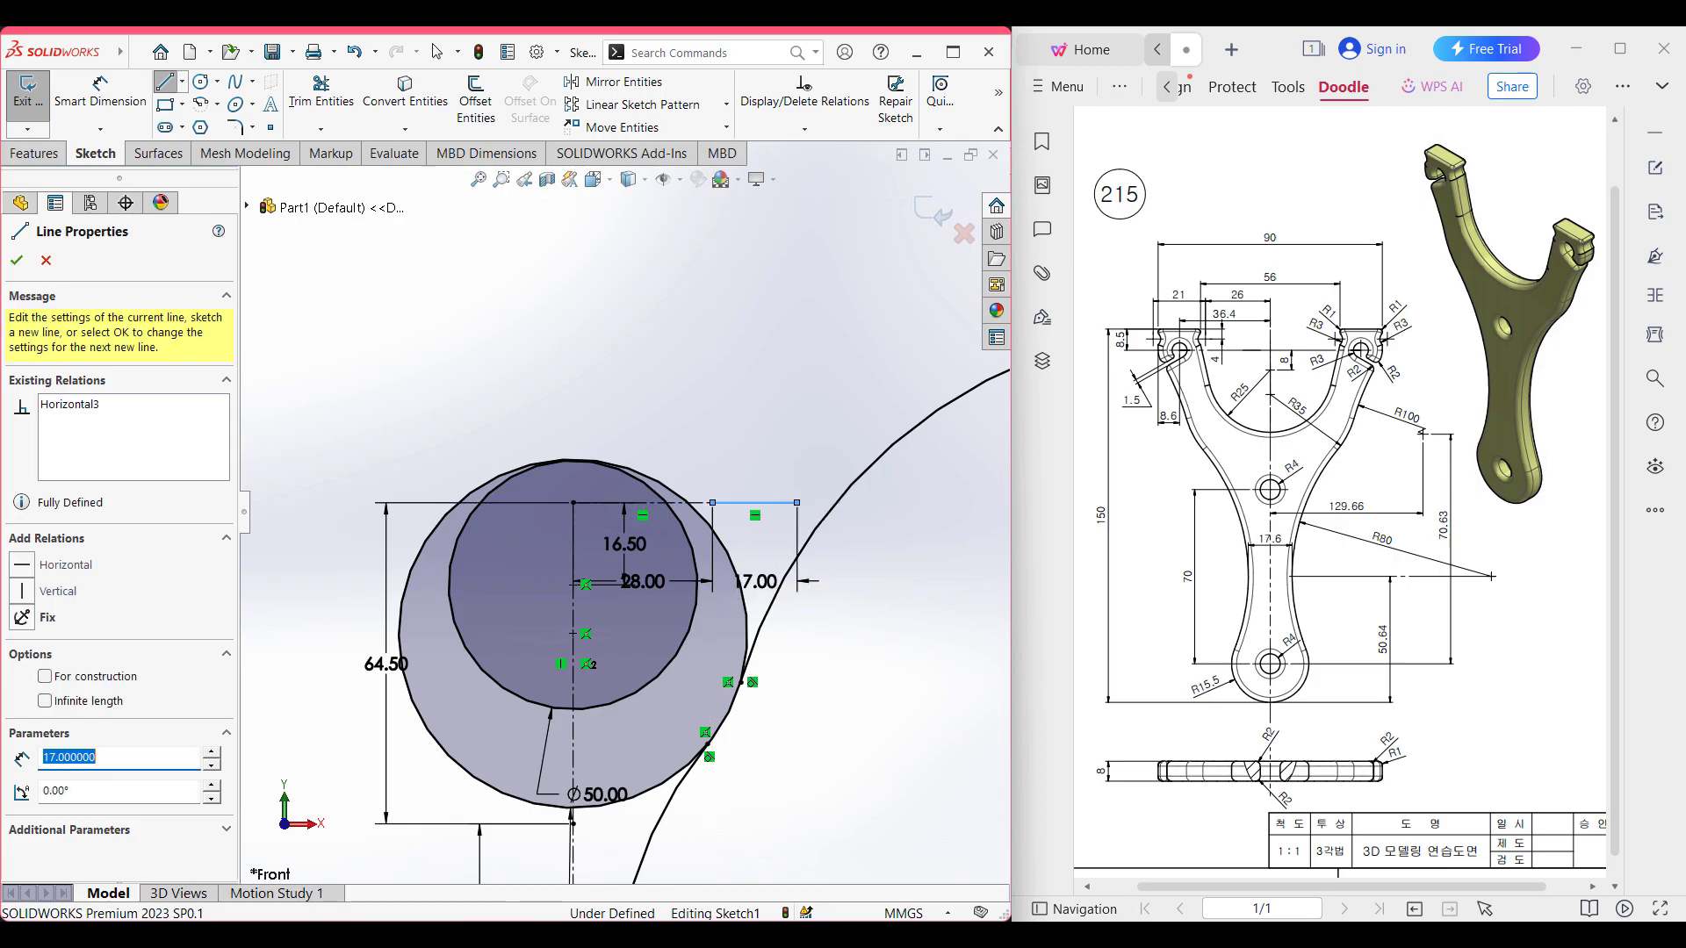
key("Escape")
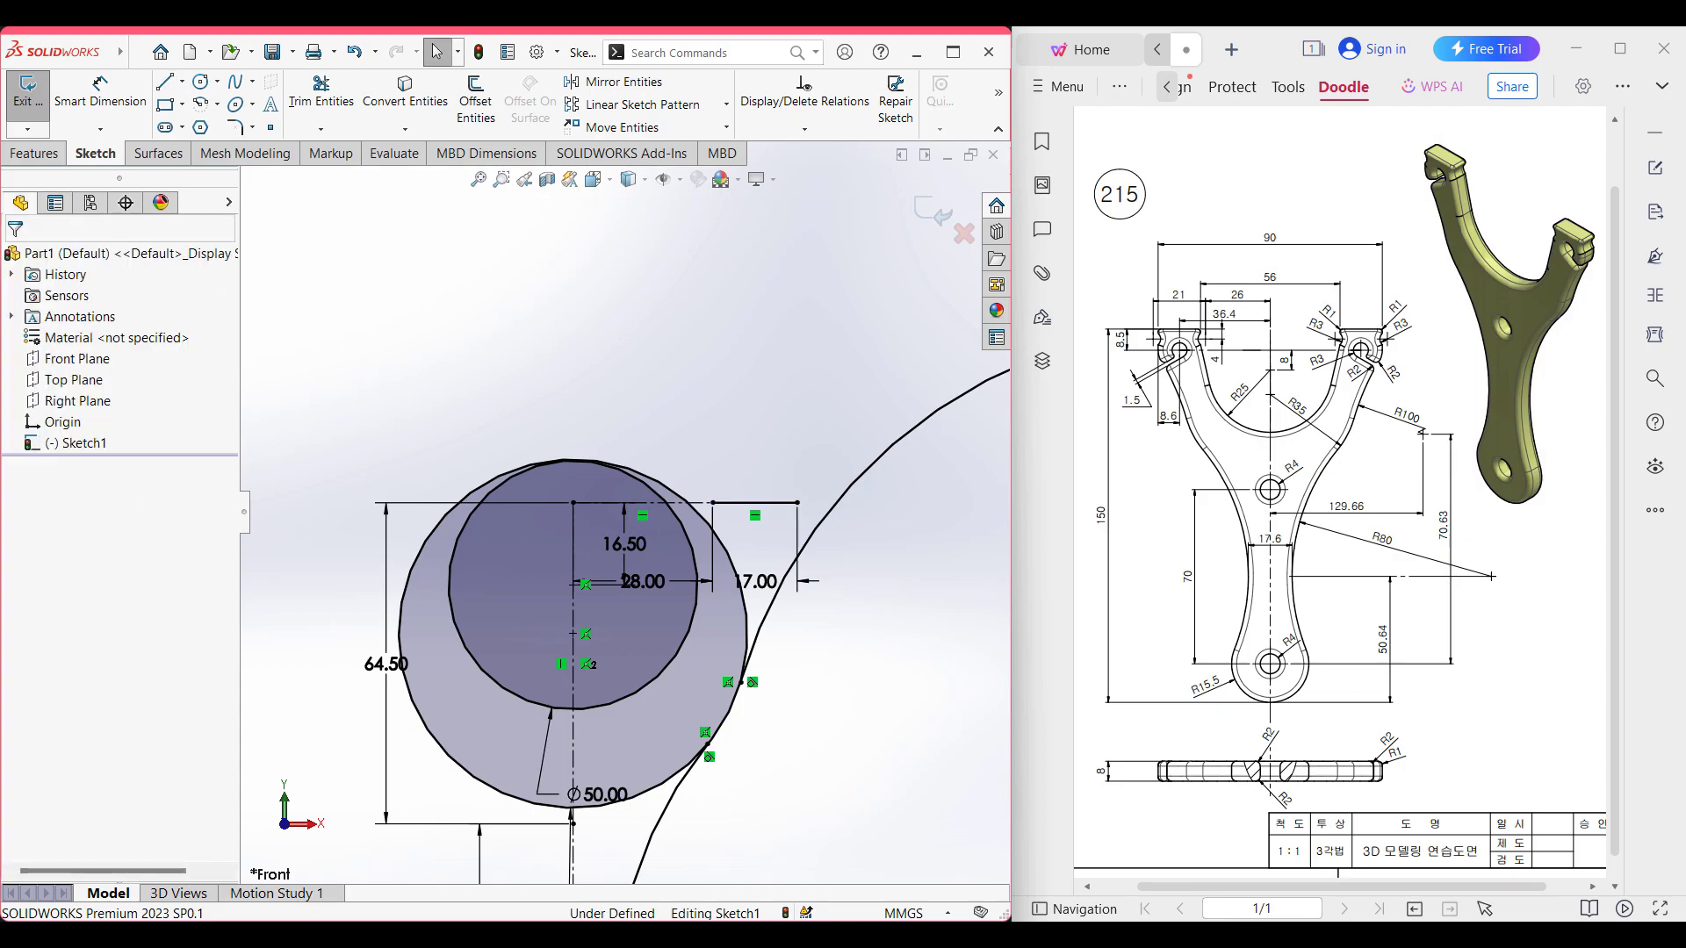
- Draw a slanted line about 38 mm long downward from the inner end of the 17 mm line, beside the 50 mm circle
scroll(755, 518, "down", 2)
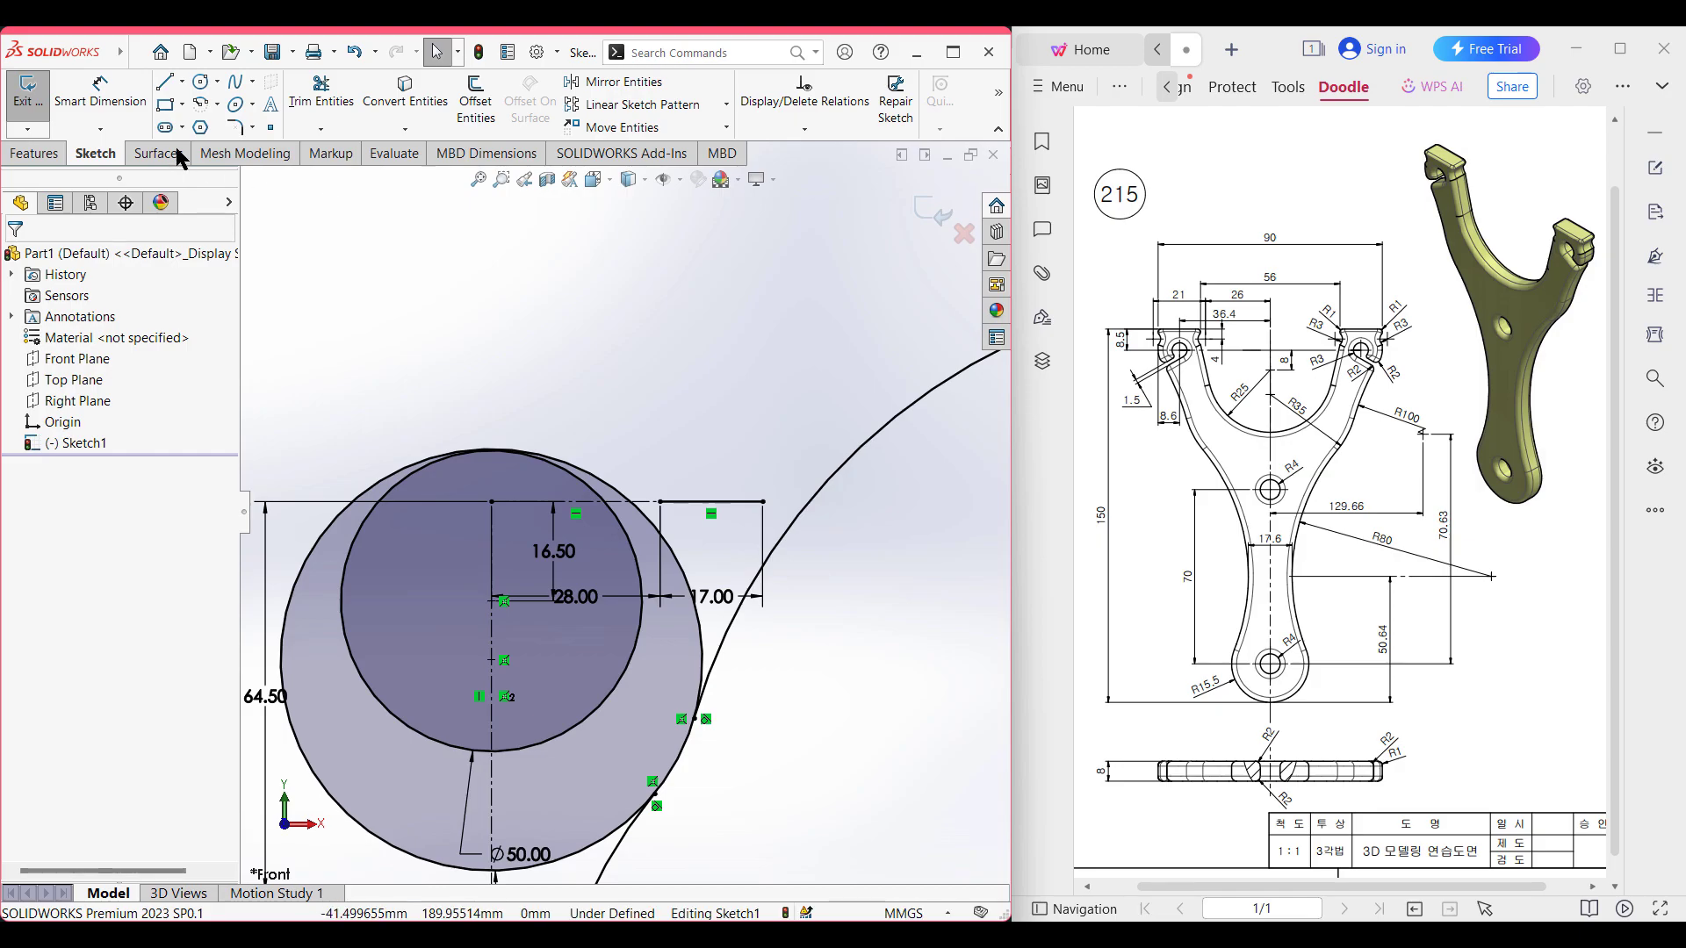
left_click(163, 84)
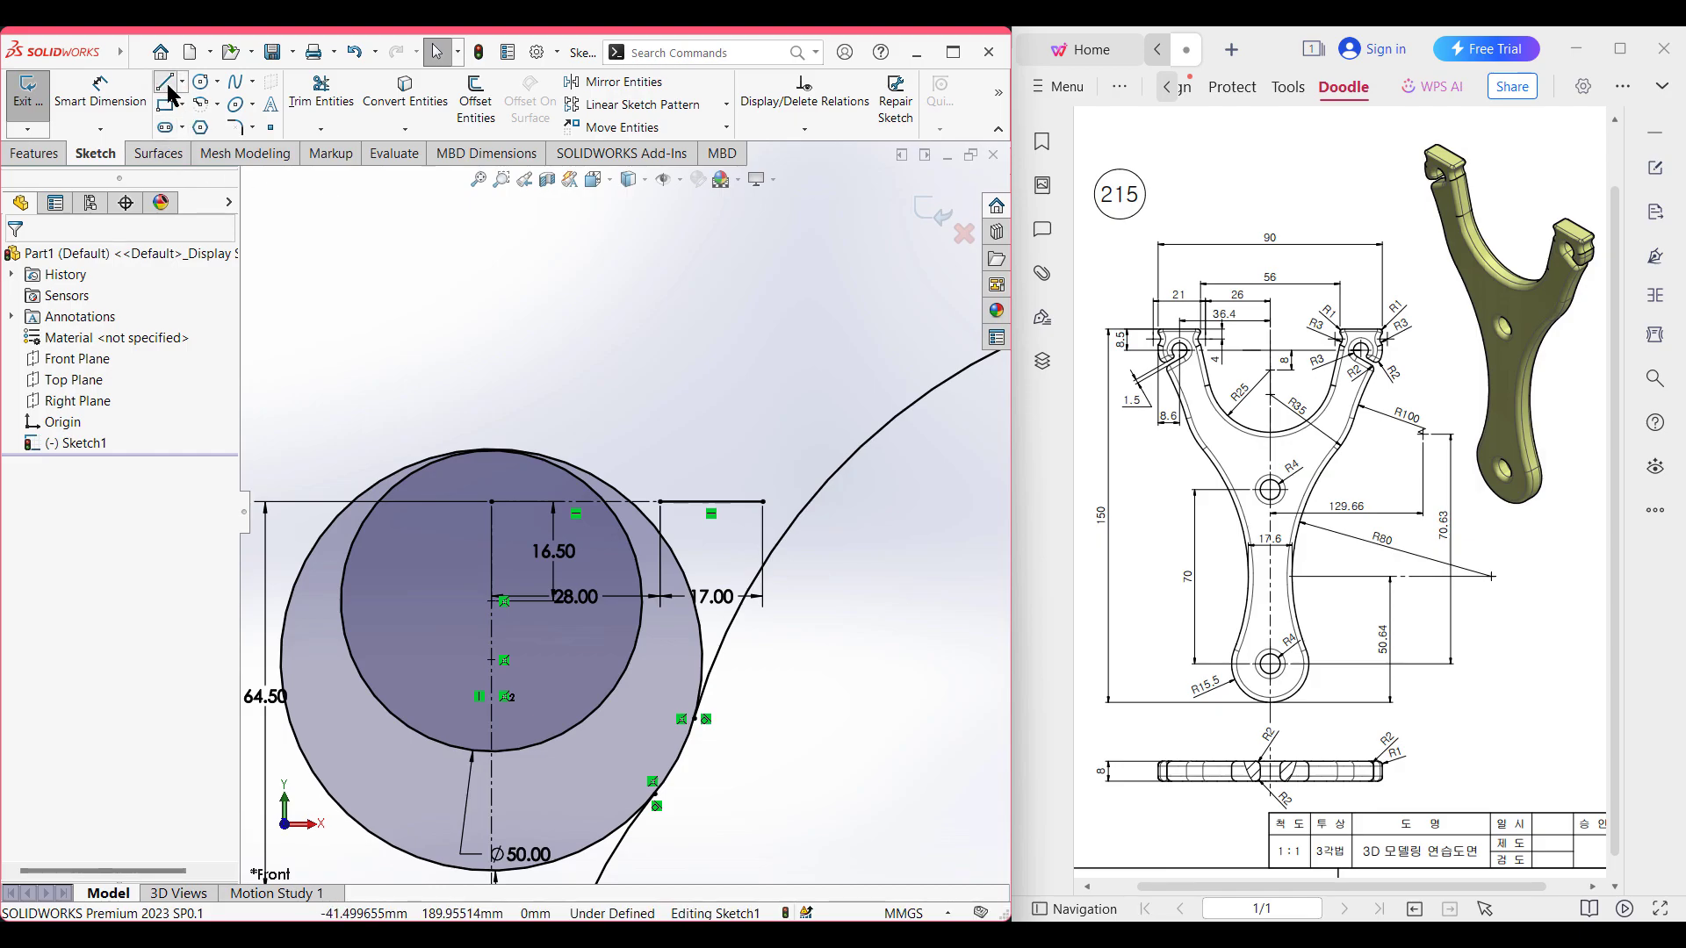
left_click(659, 503)
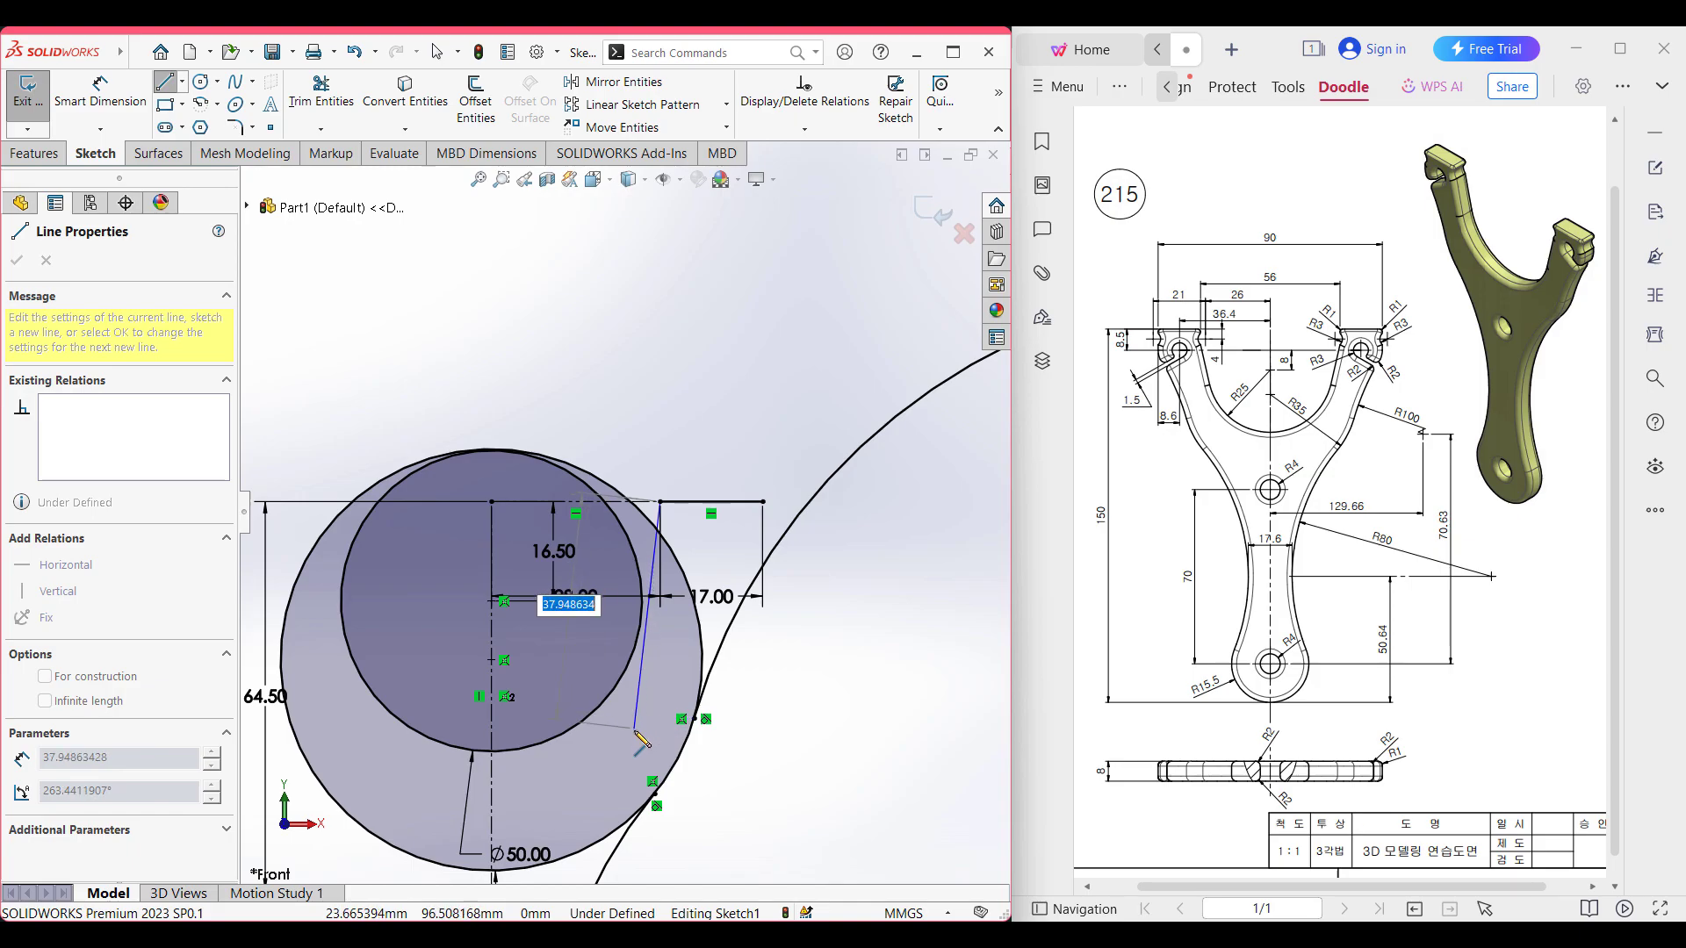
left_click(635, 729)
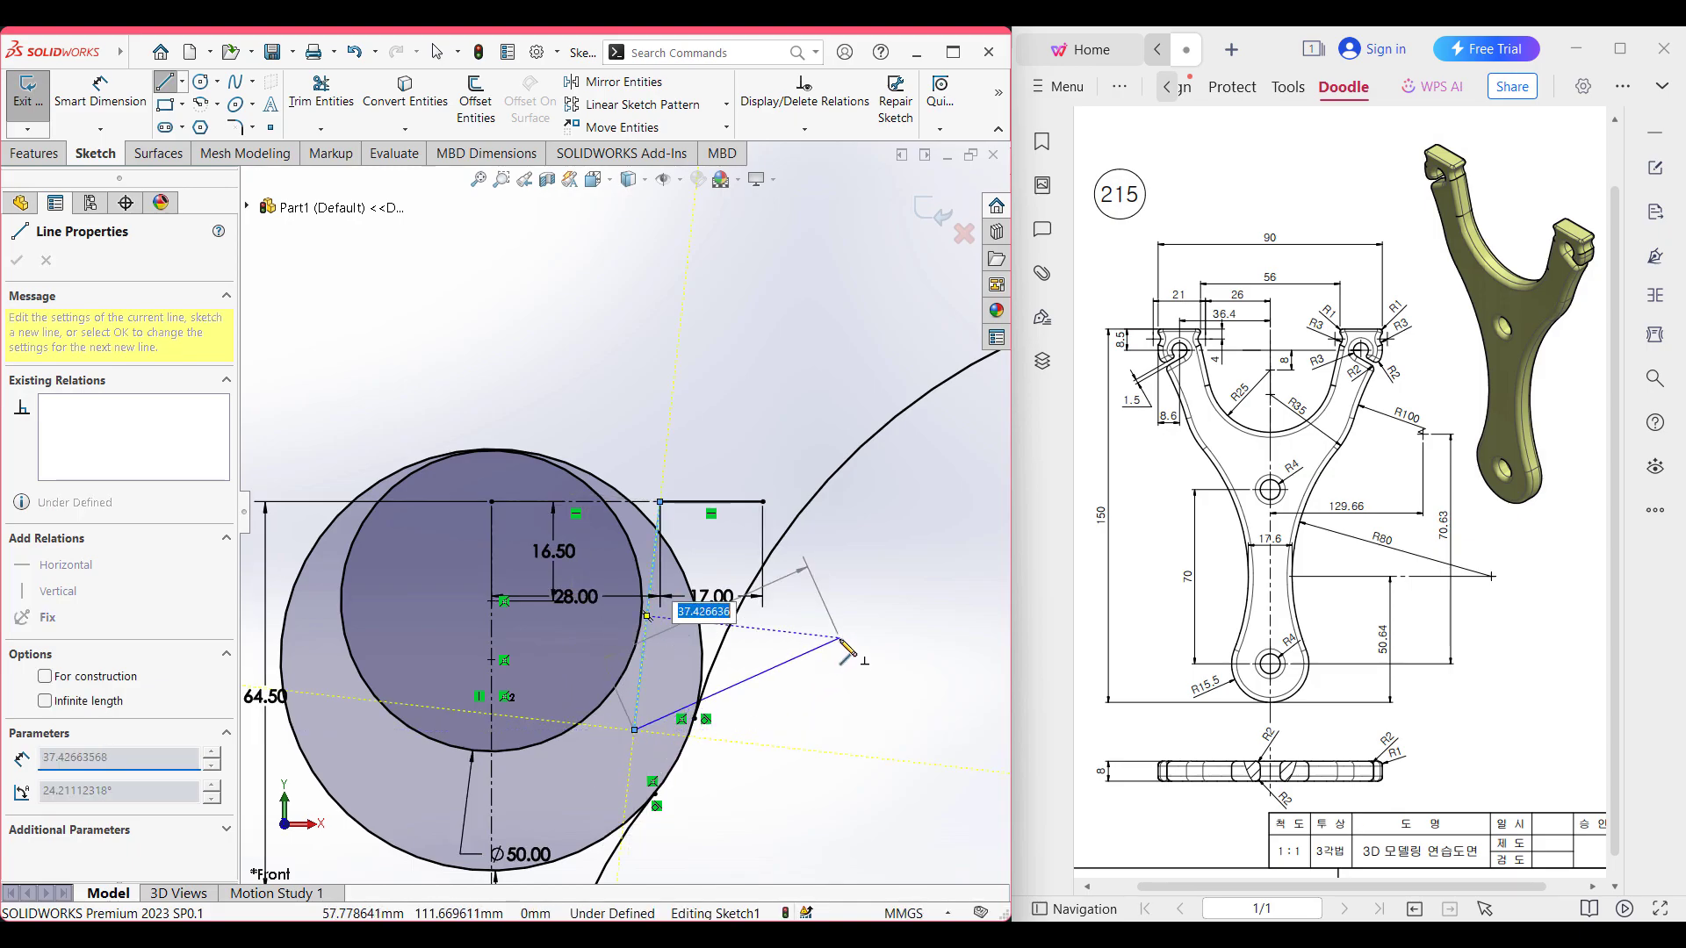
key("Escape")
key("Escape")
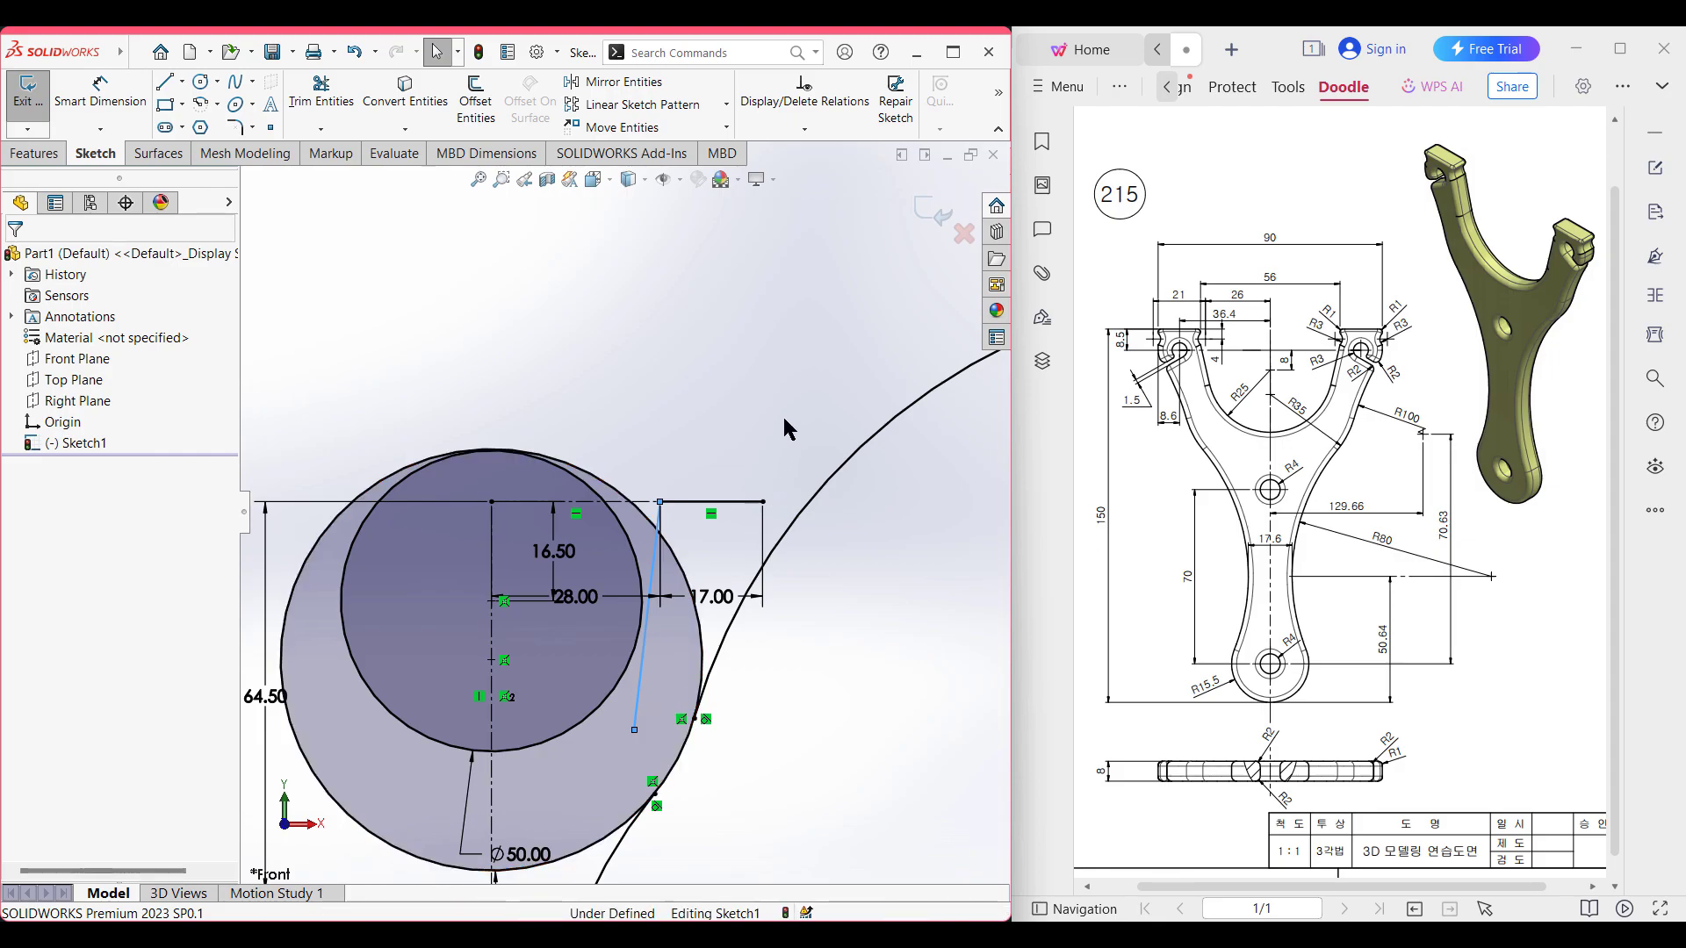
- Make the slanted line tangent to the 50 mm circle
left_click(638, 706)
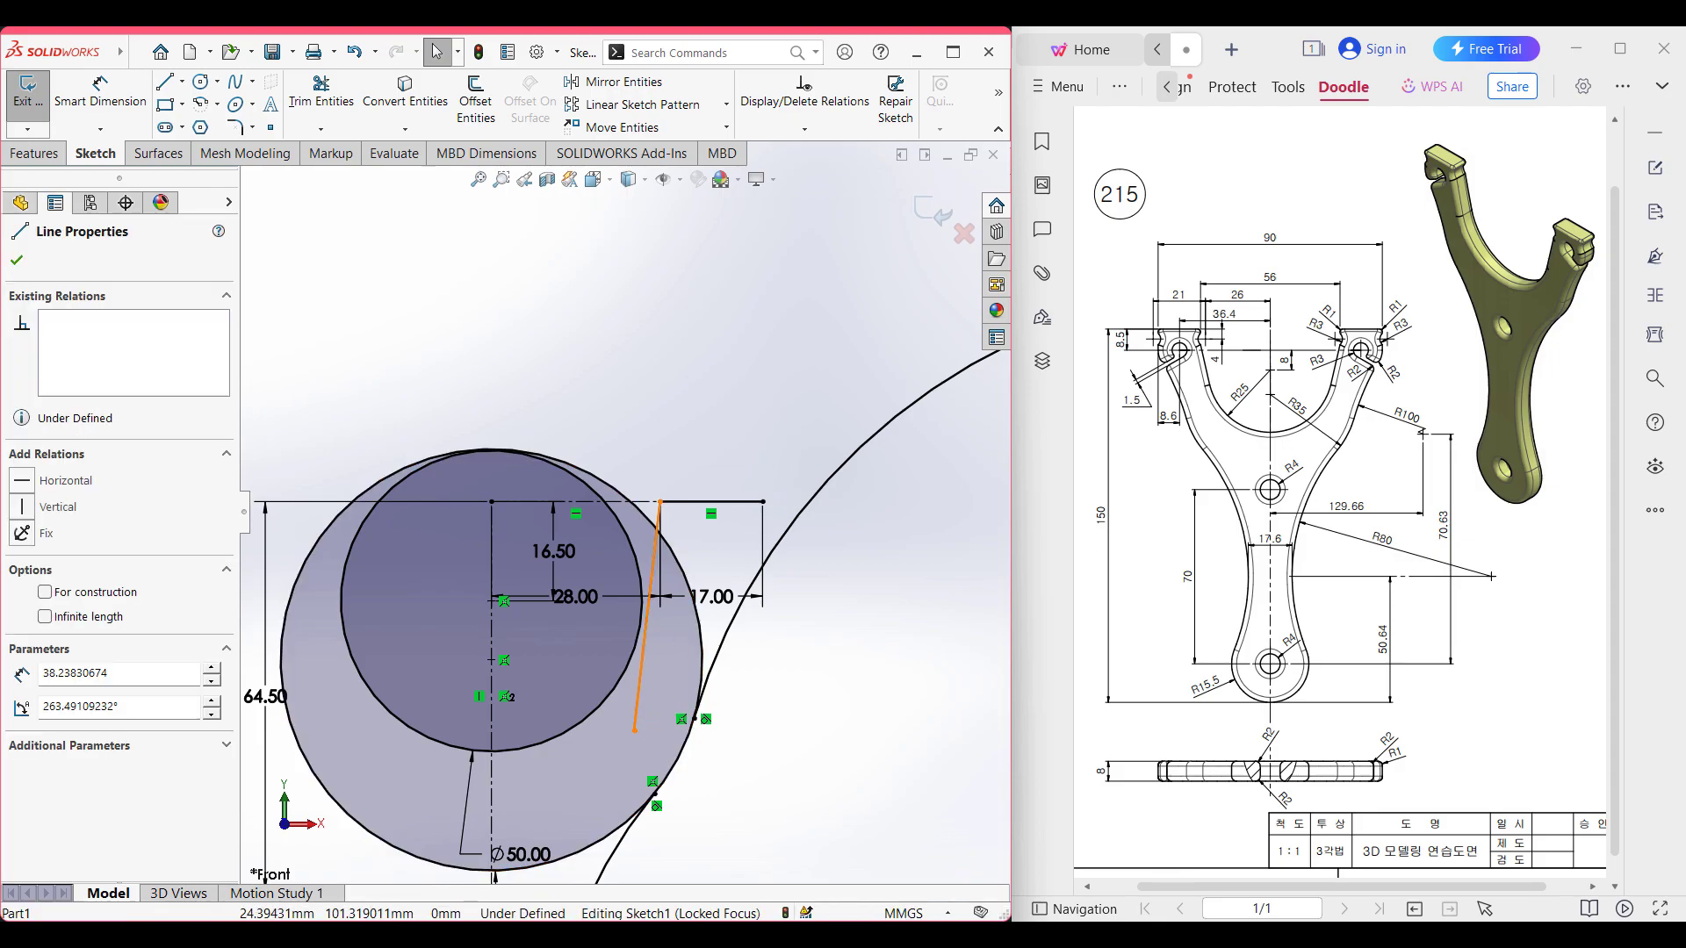
left_click(613, 698, "ctrl")
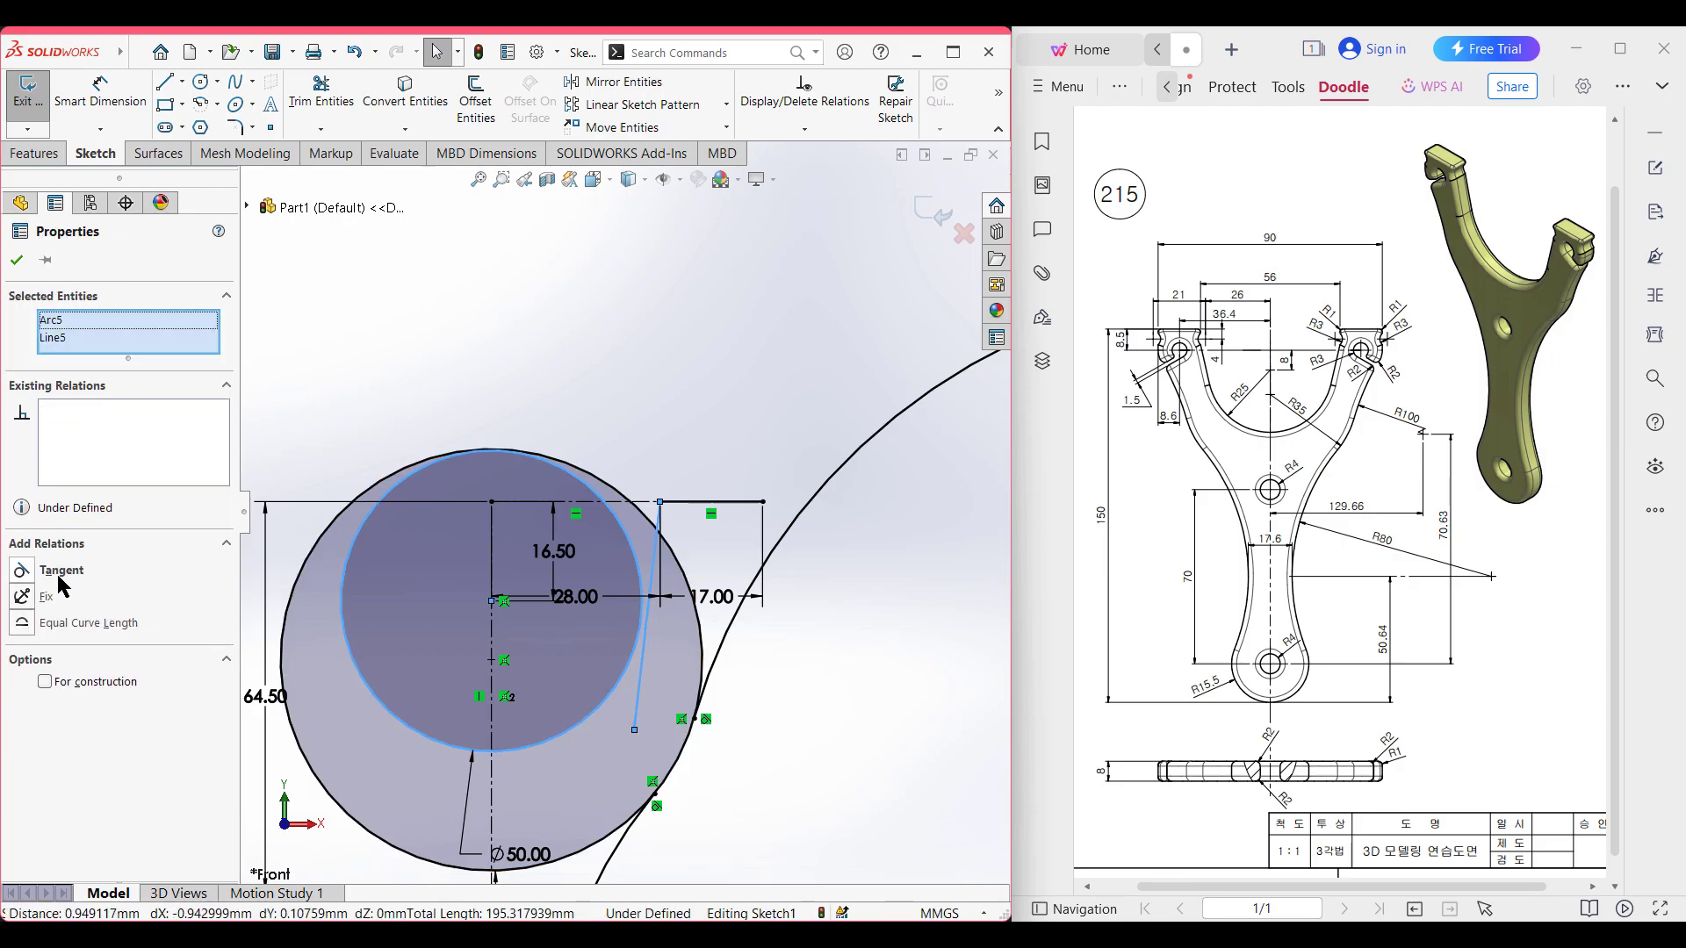
left_click(60, 575)
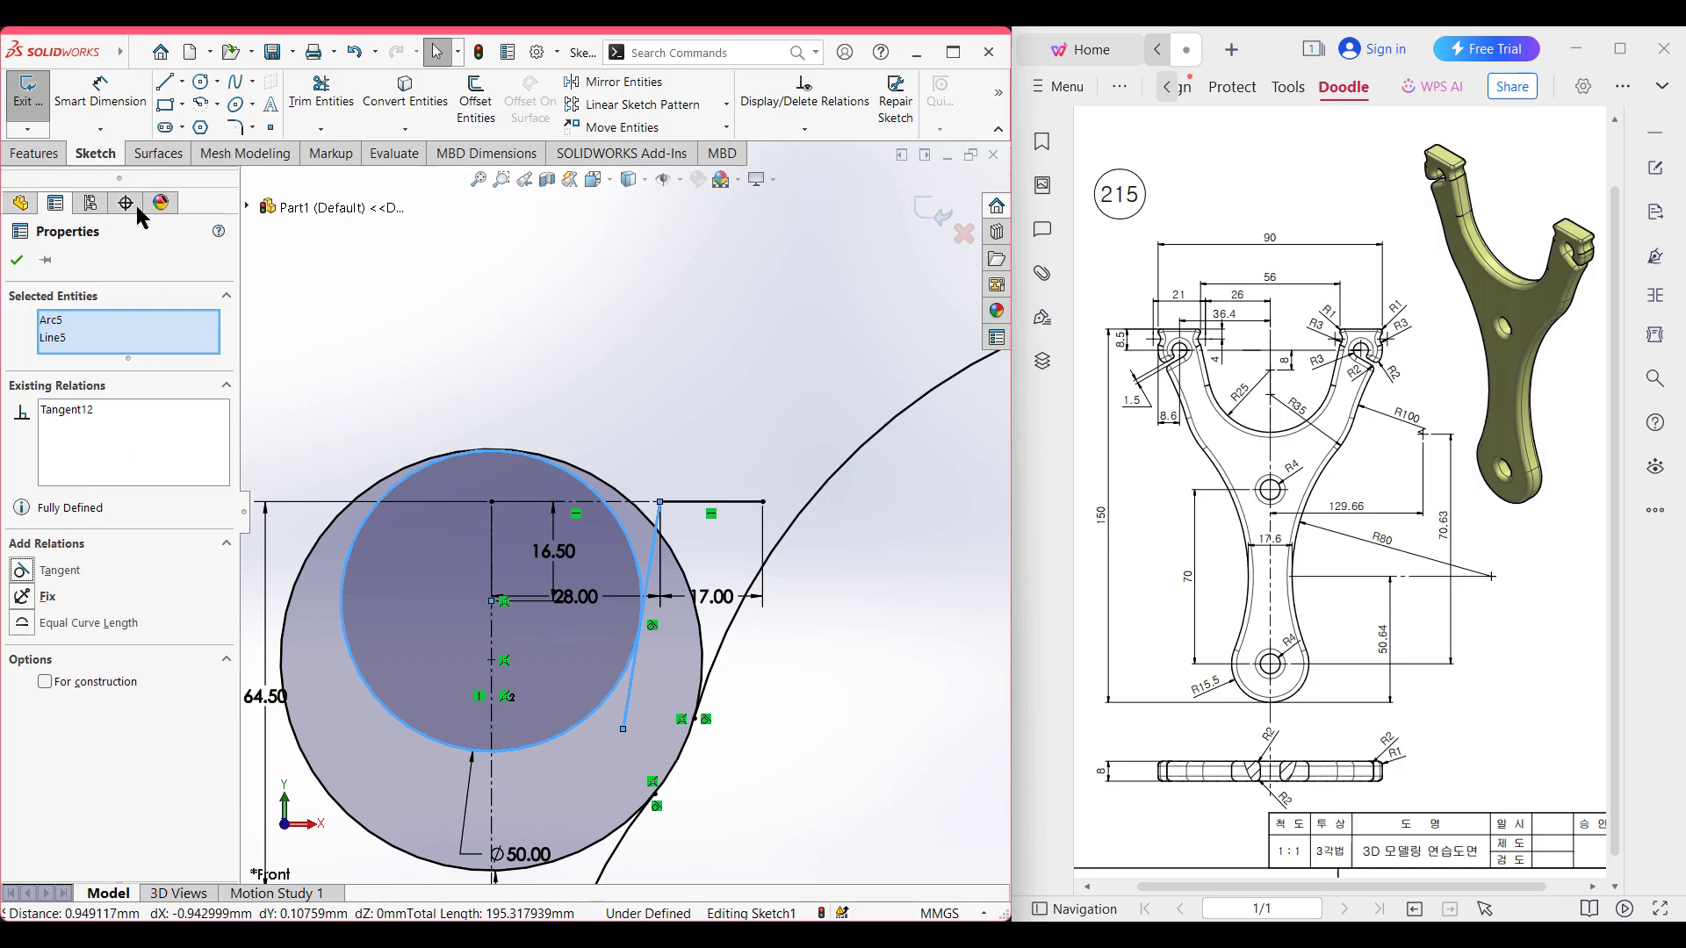
left_click(10, 263)
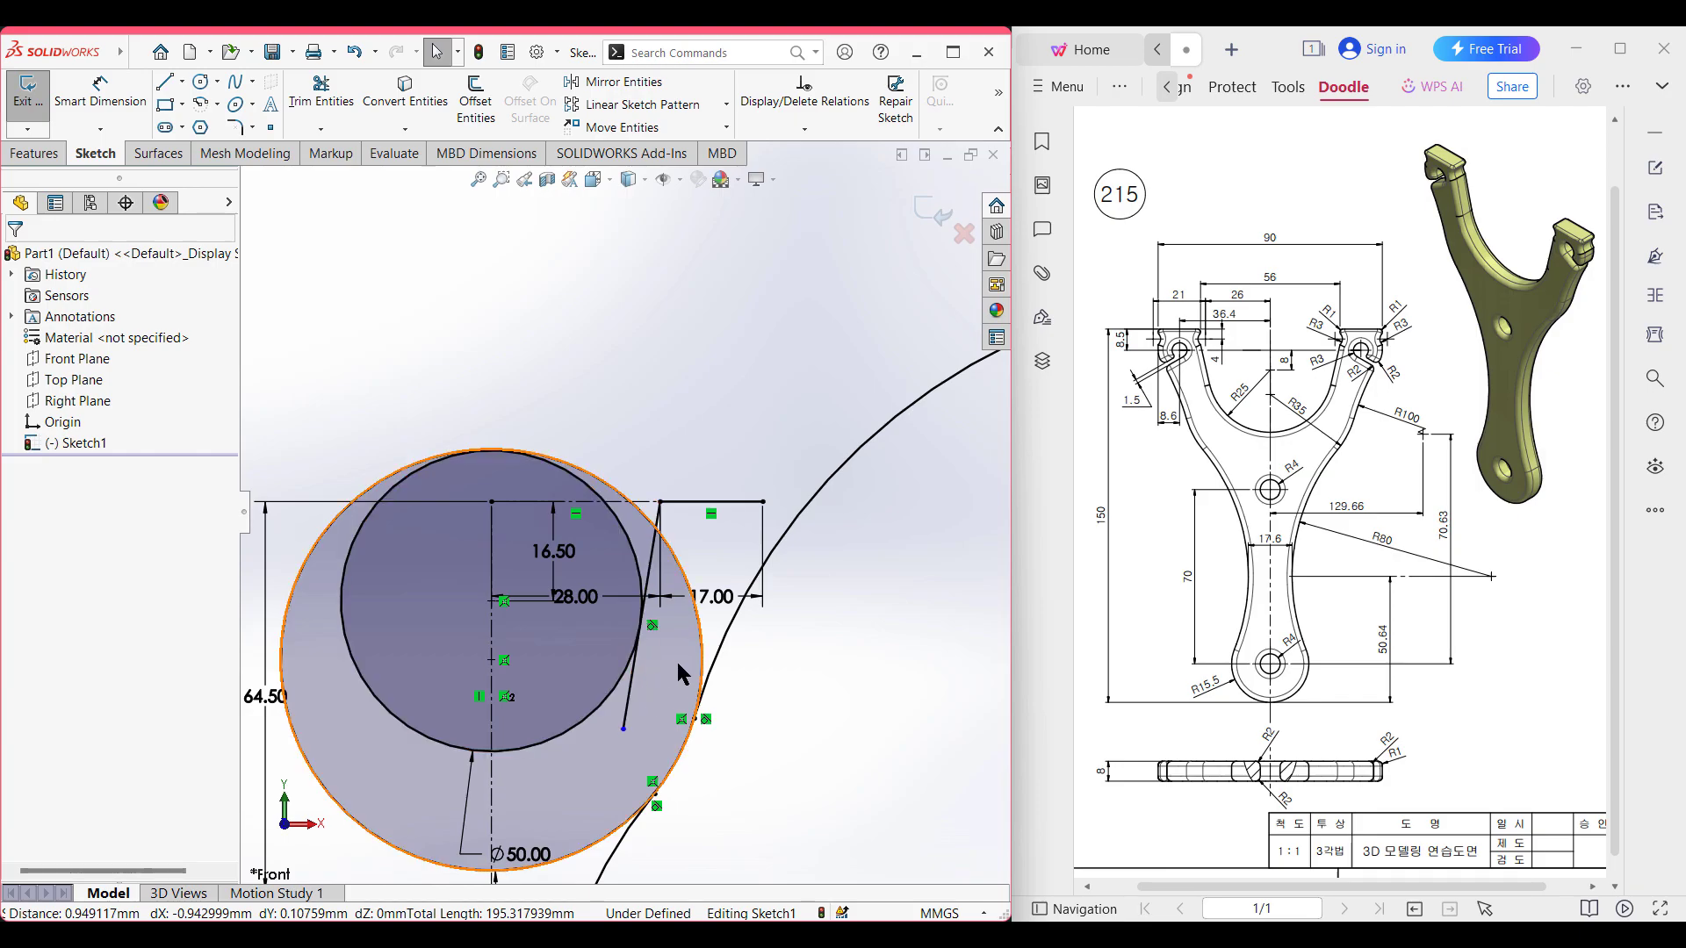
- Trim the slanted line's tail below its tangent point and the 70 mm circle everywhere except its lower arc right of the vertical centerline
scroll(715, 654, "down", 3)
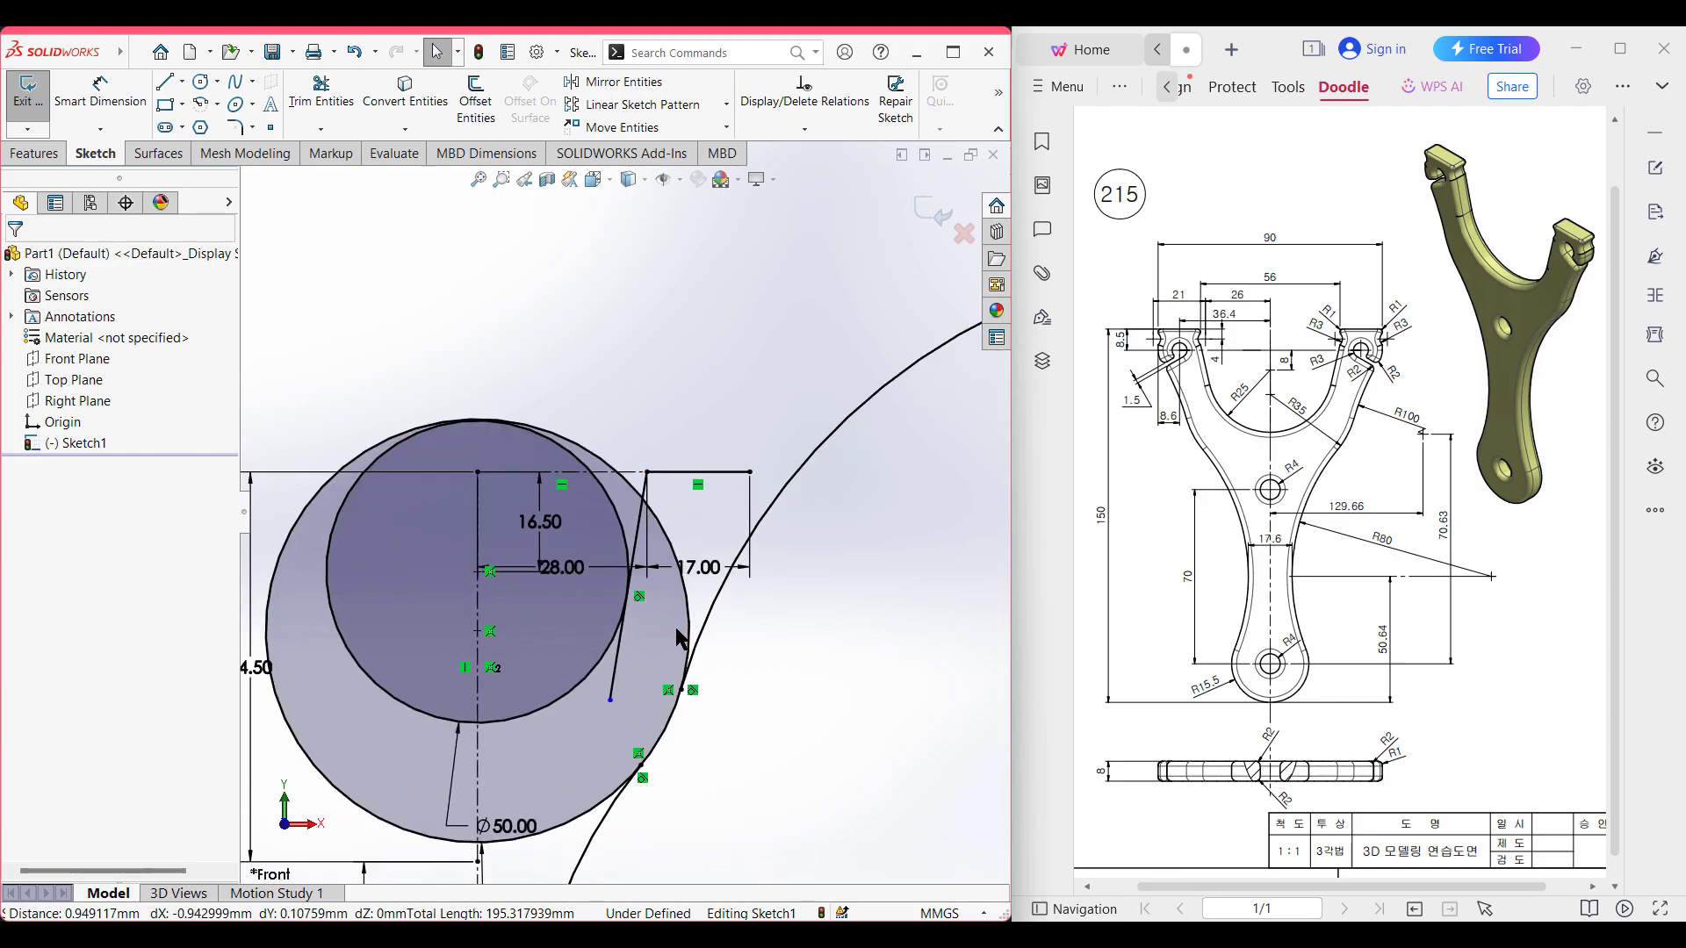
scroll(681, 638, "up", 2)
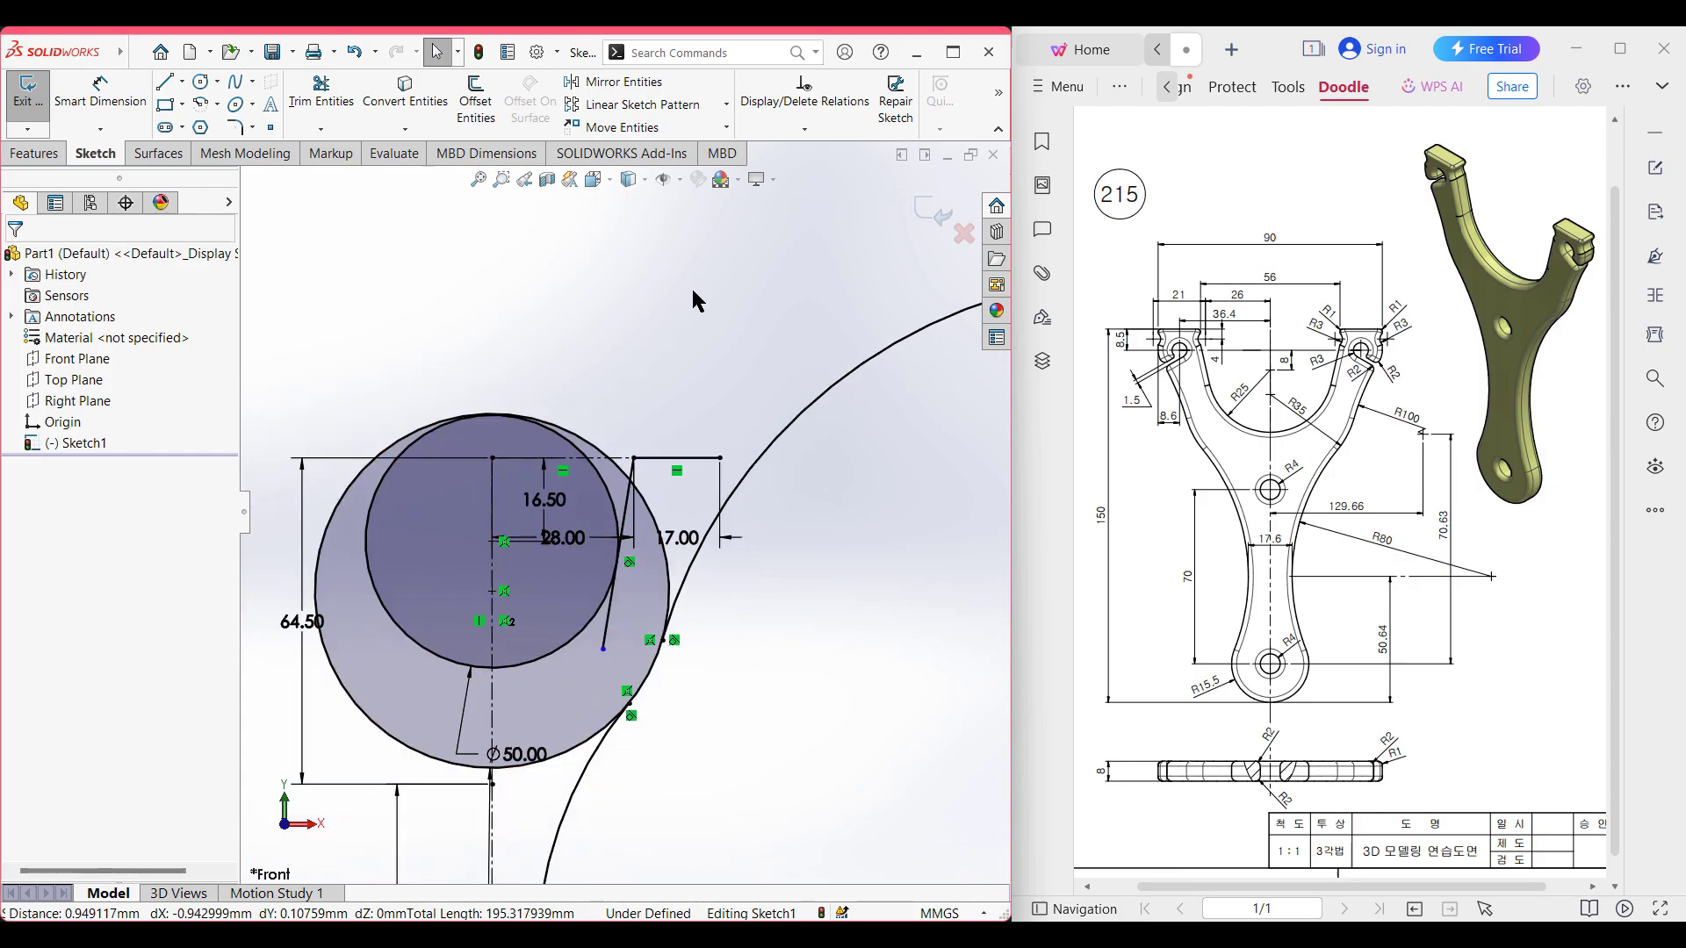
right_click_drag(701, 263, 654, 343)
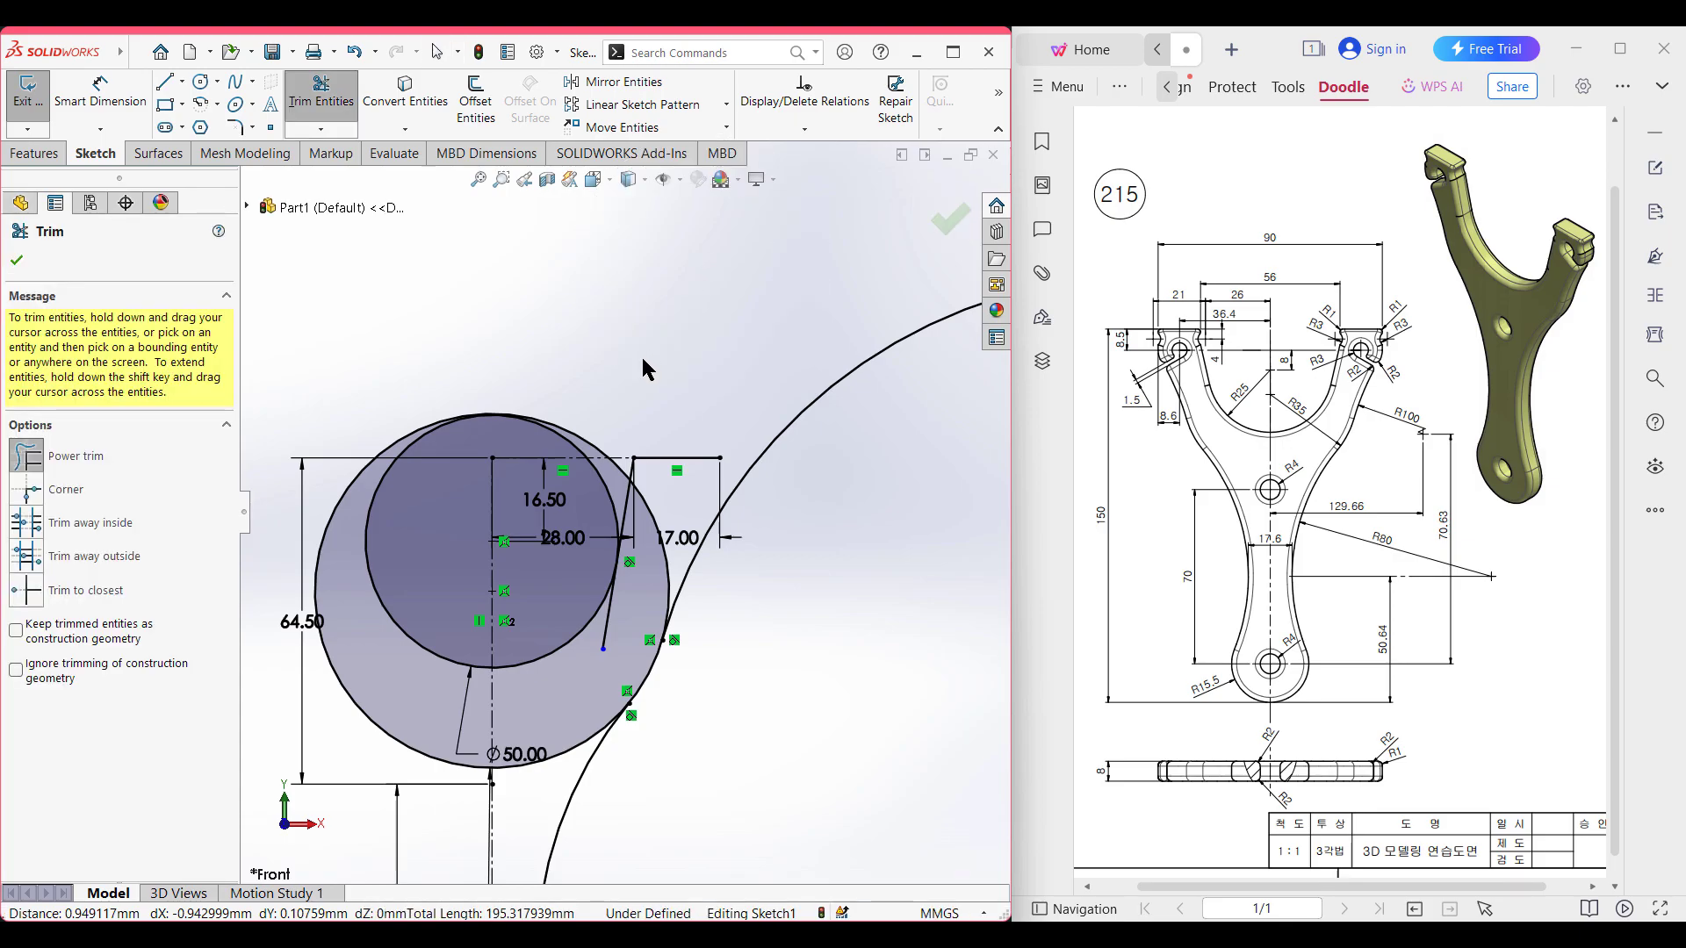
left_click_drag(621, 632, 603, 647)
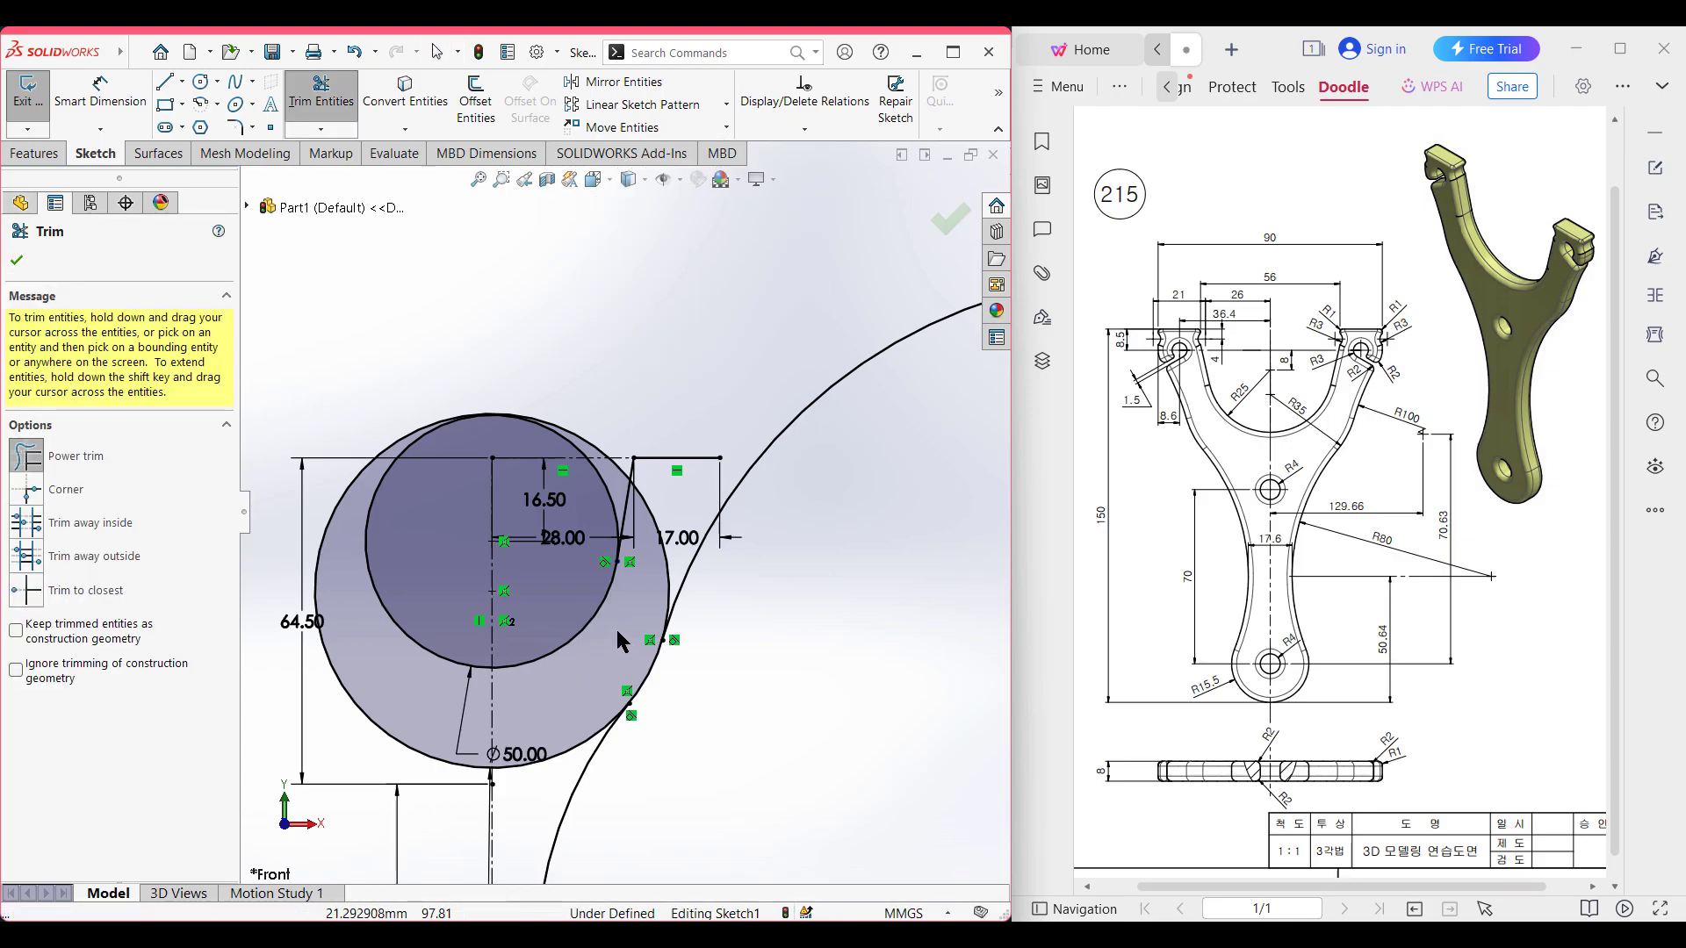
left_click_drag(332, 727, 360, 696)
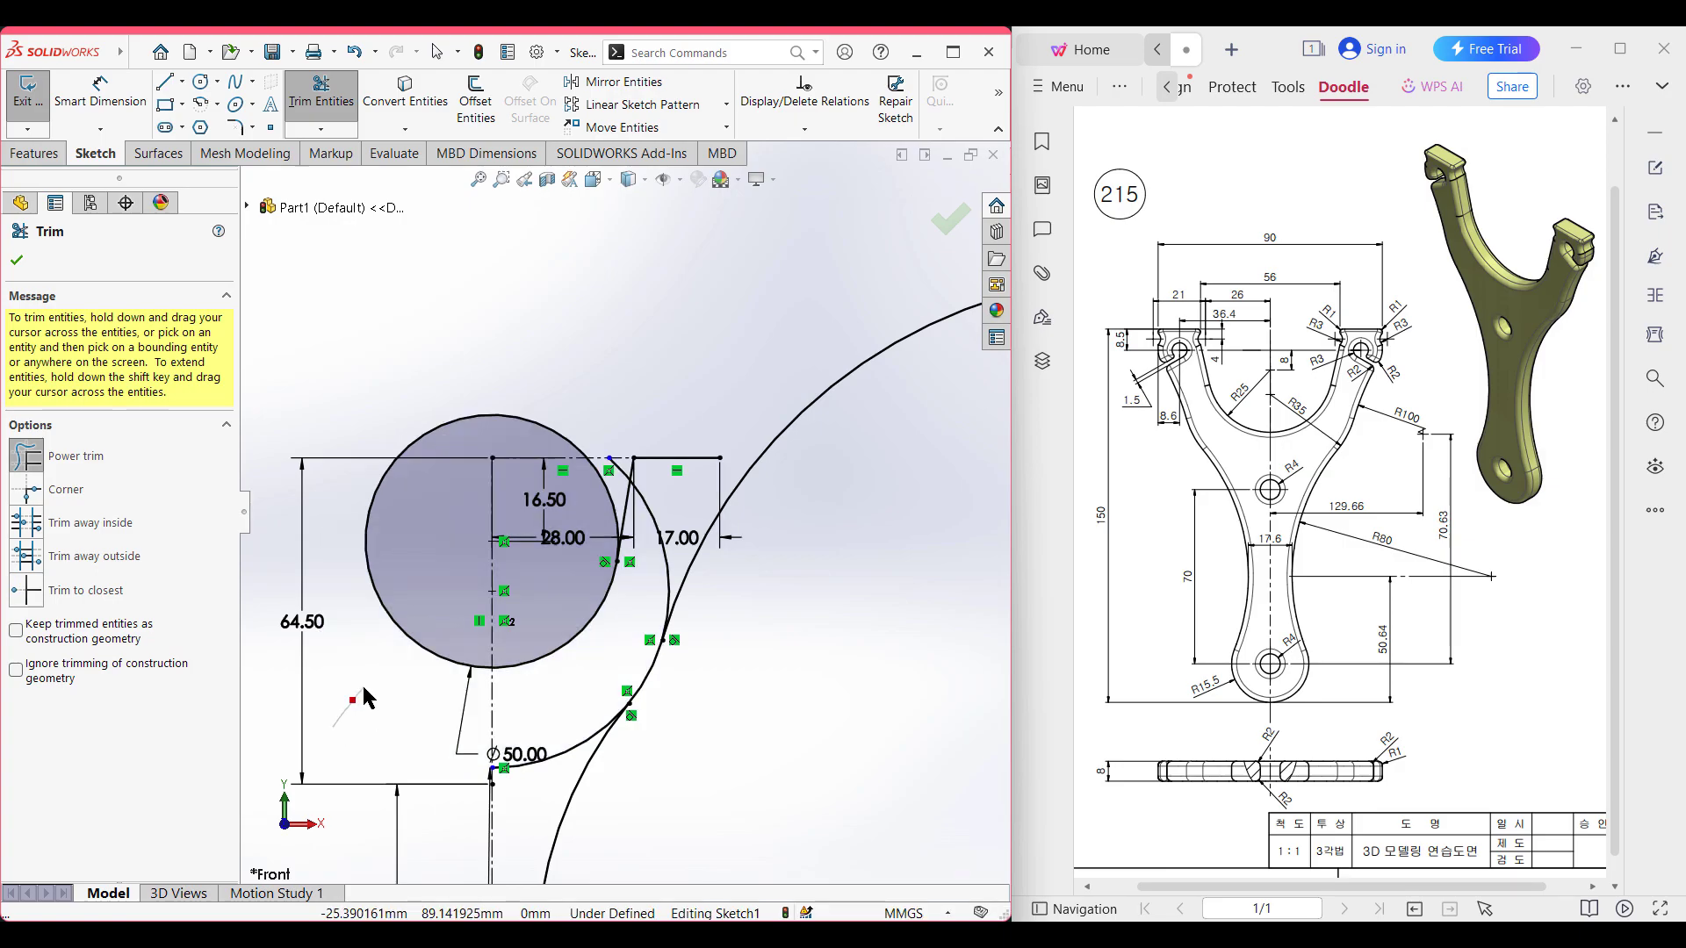
left_click(608, 465)
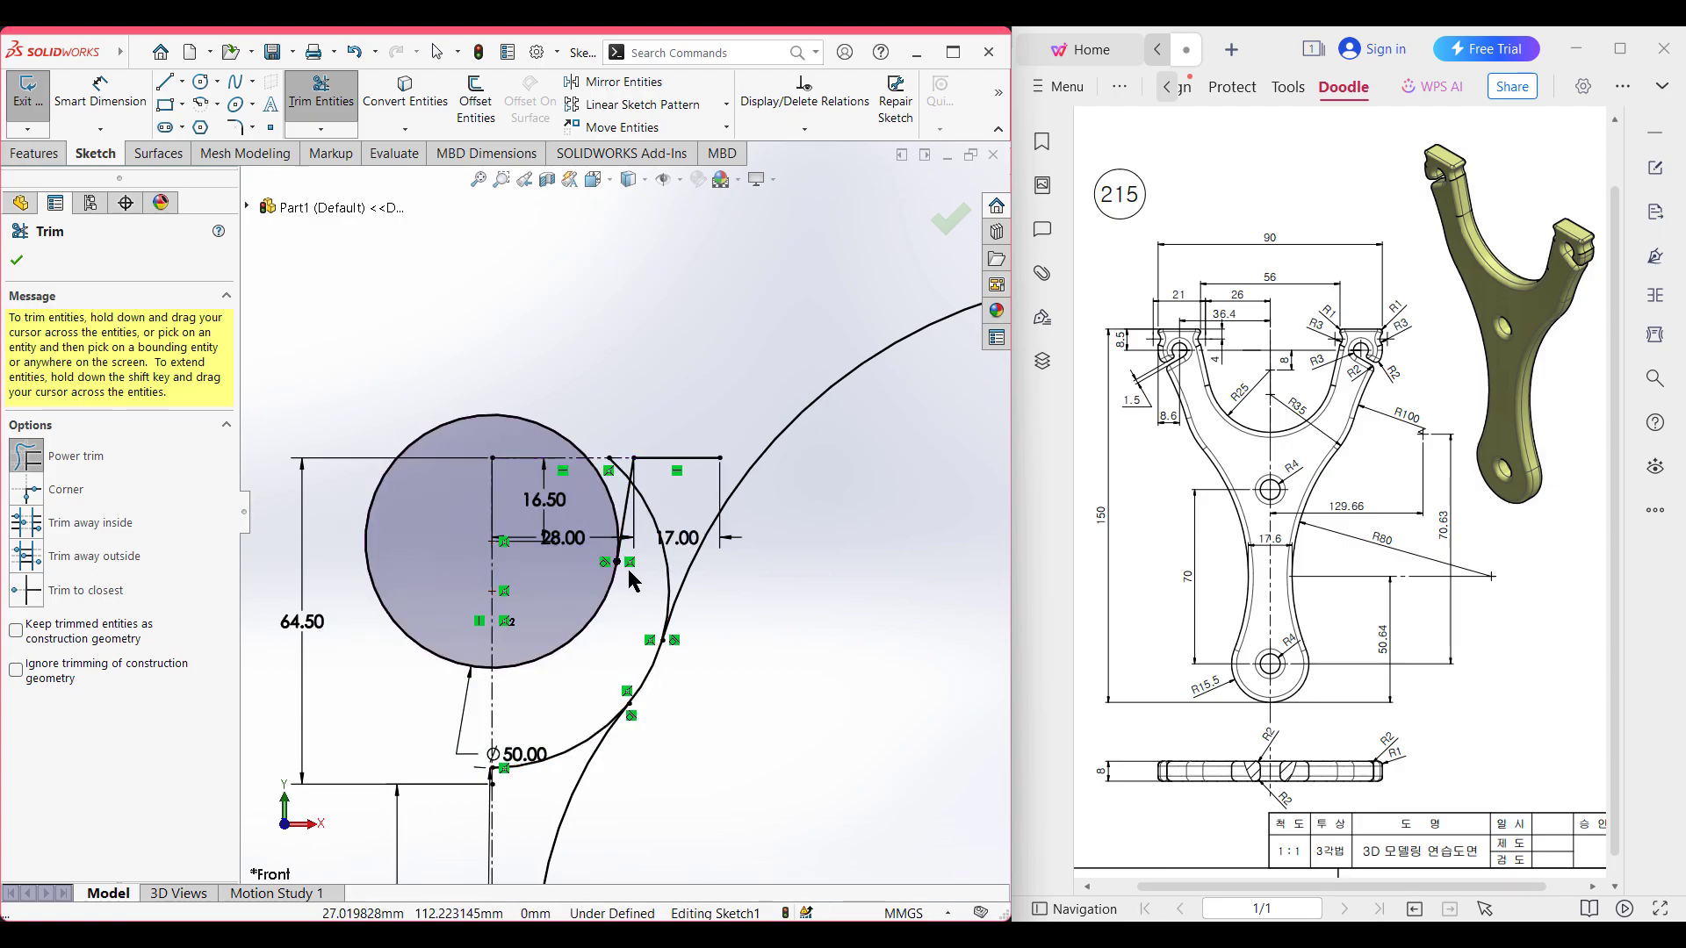
scroll(652, 572, "down", 2)
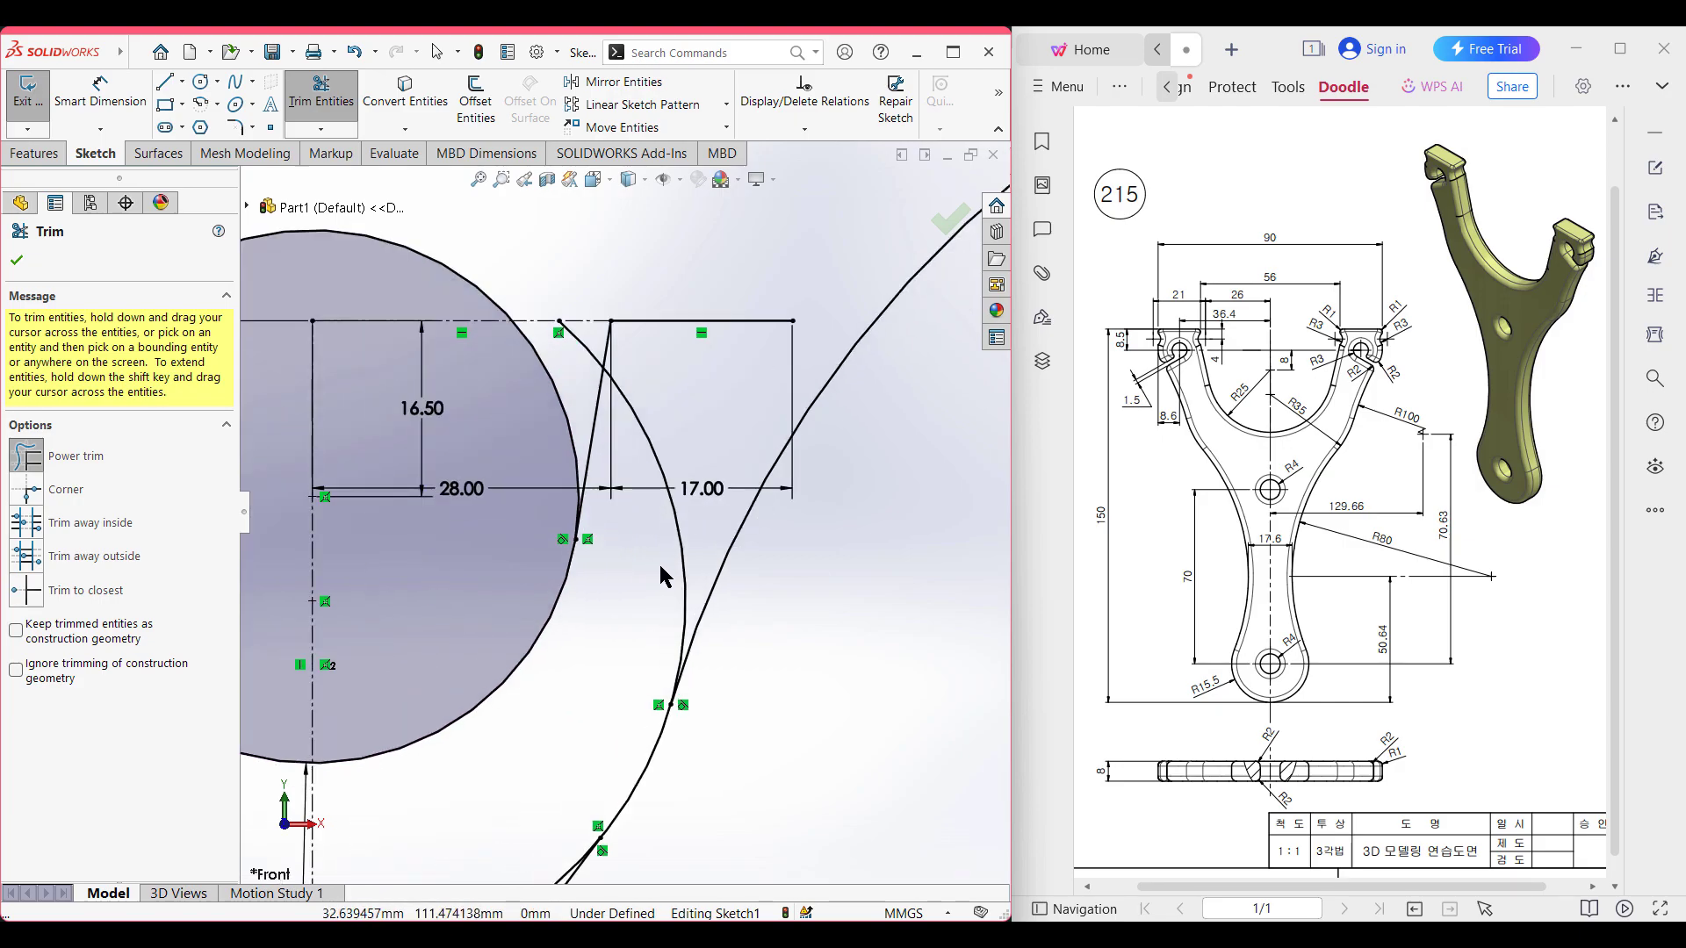
left_click(677, 548)
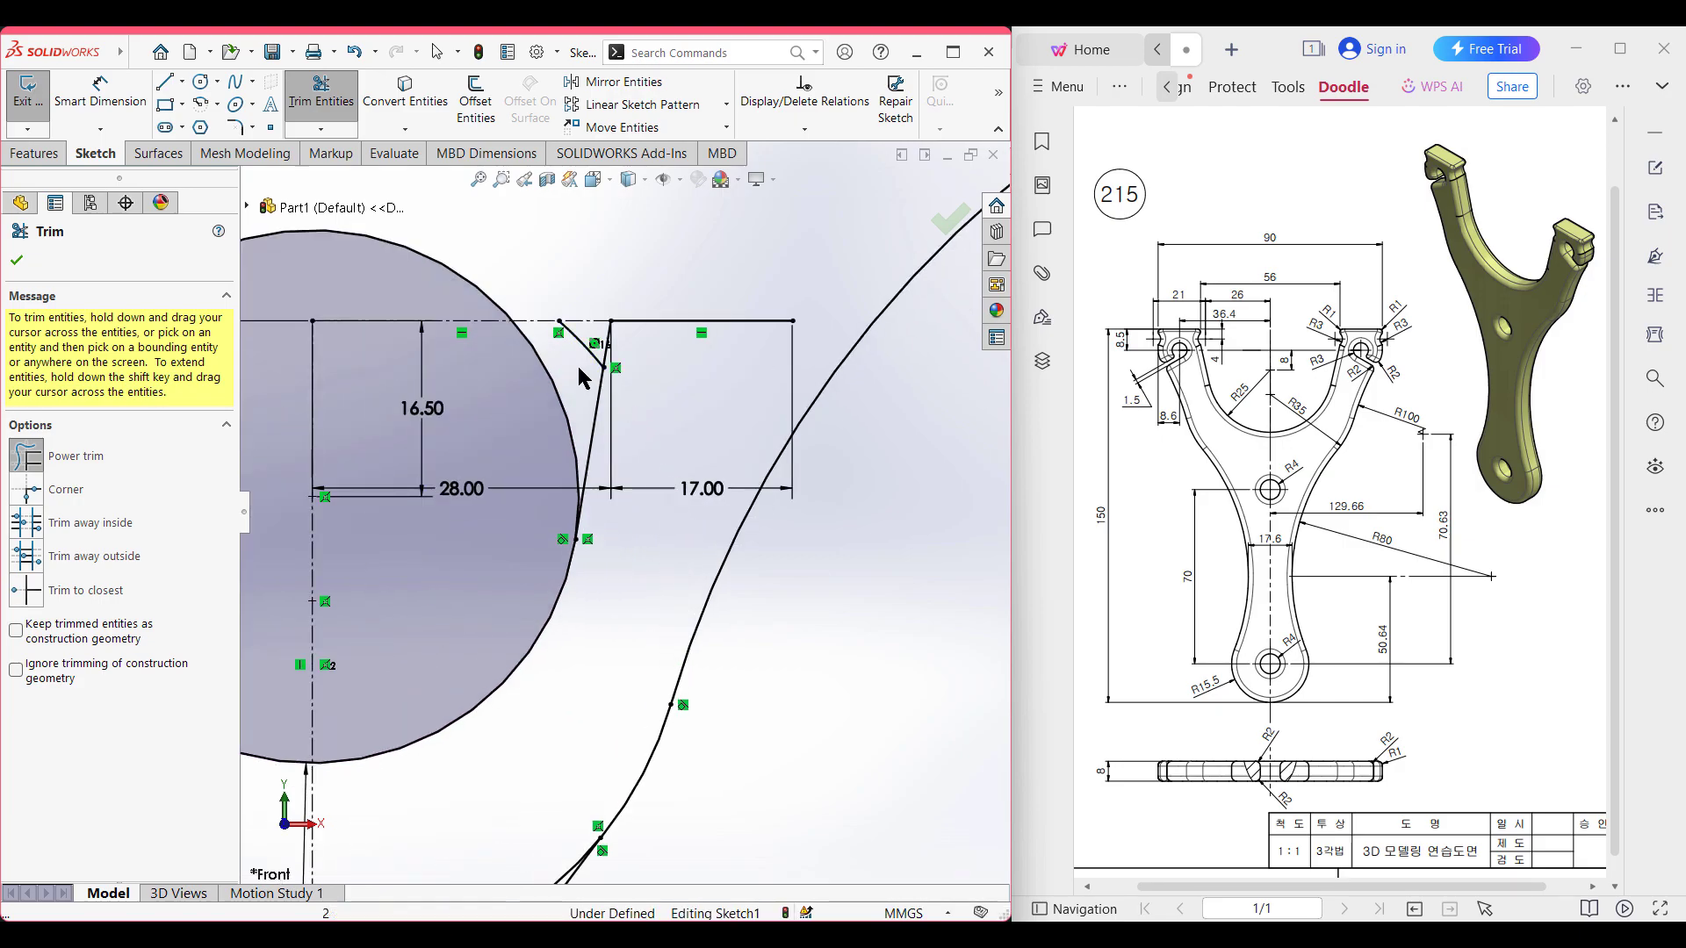
left_click_drag(582, 355, 586, 346)
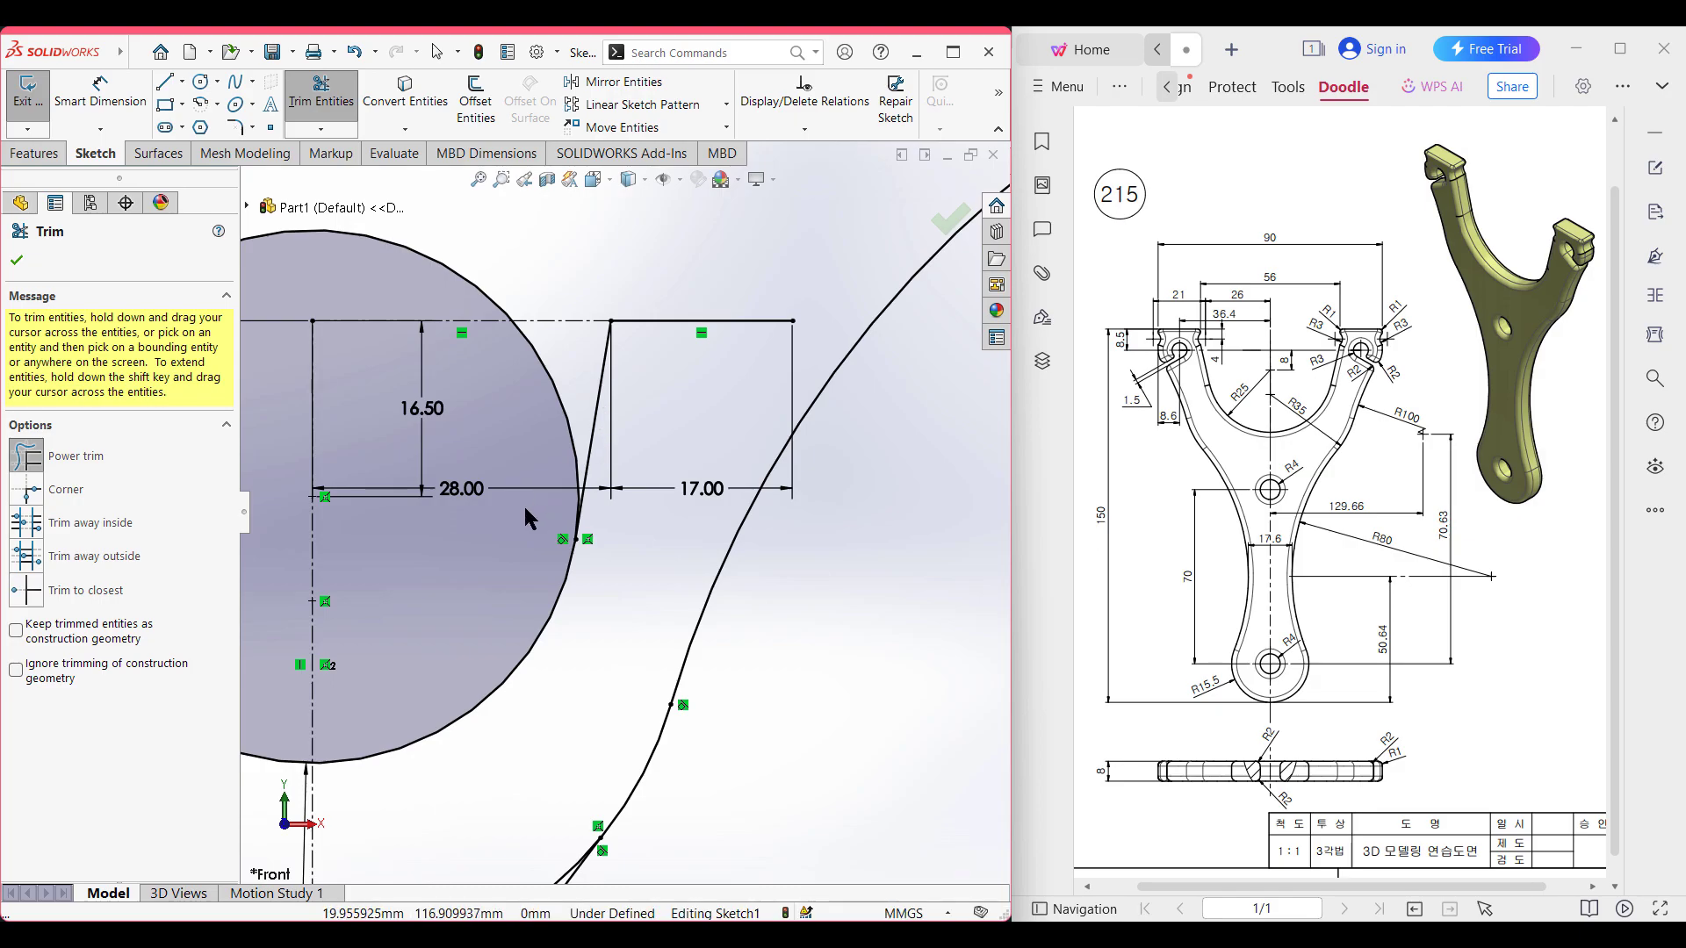
- Trim the 50 mm circle to the arc between the vertical centerline and the slanted line
scroll(524, 507, "up", 2)
left_click_drag(549, 424, 572, 406)
mouse_move(465, 354)
left_mouse_down()
mouse_move(489, 317)
mouse_move(455, 345)
left_mouse_up()
scroll(415, 647, "down", 1)
scroll(412, 641, "down", 3)
scroll(413, 641, "up", 9)
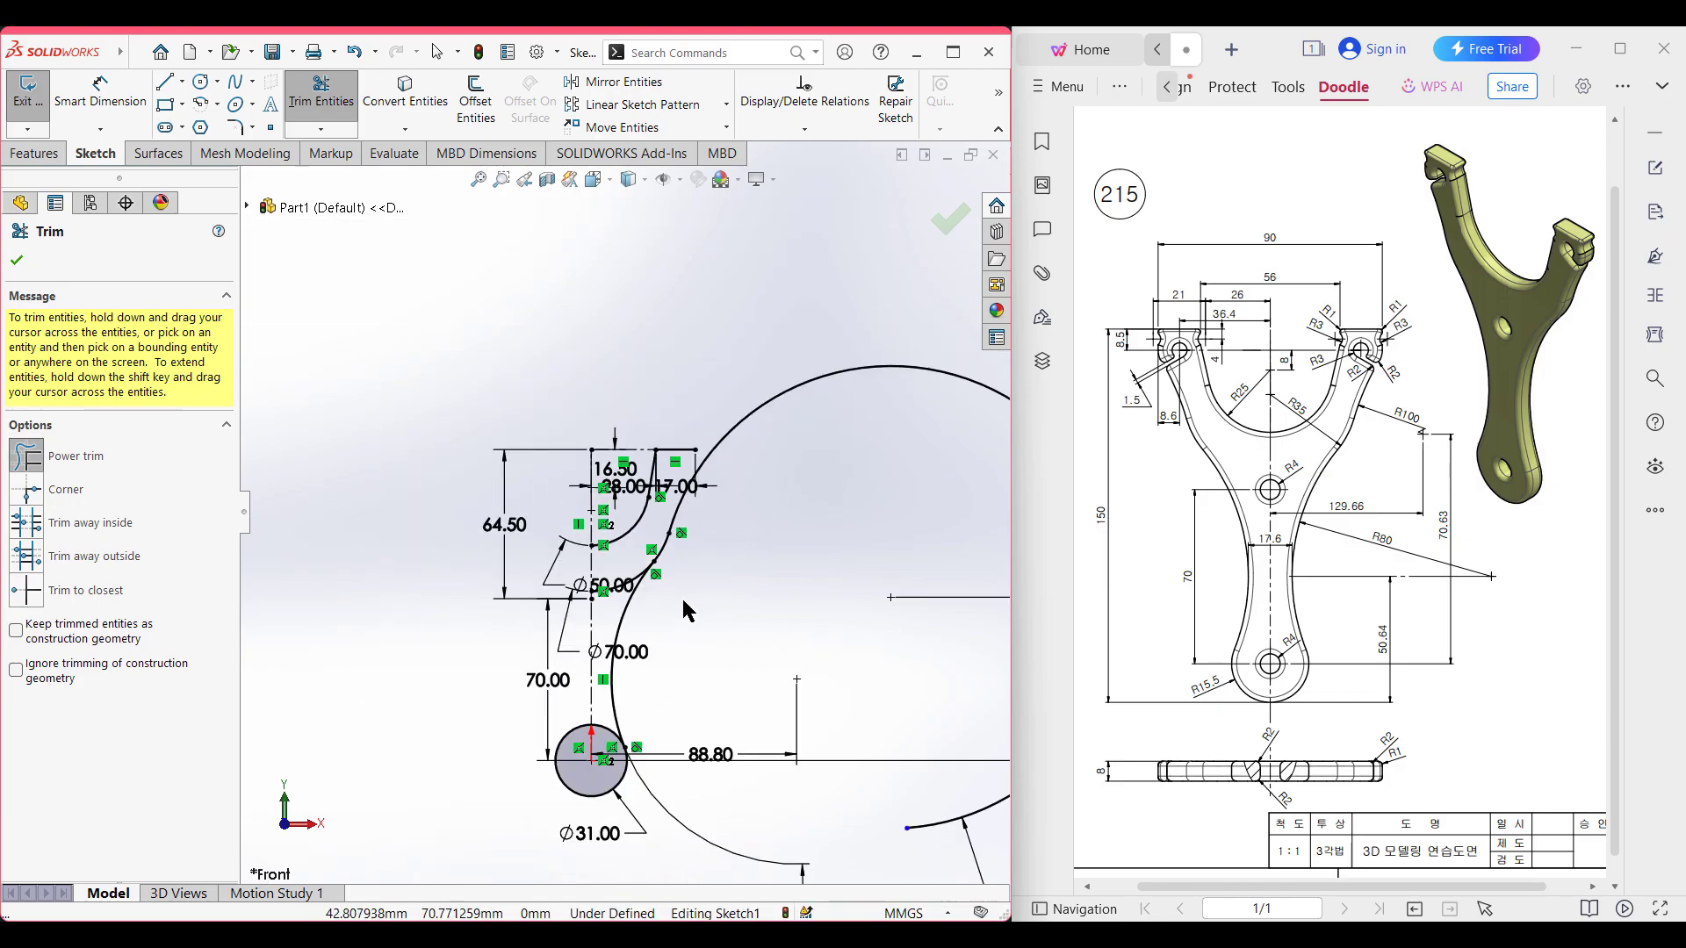
- Trim the leftover 70 mm arc between the vertical centerline and its tangent point with the lower side arc, then finish trimming
scroll(681, 597, "up", 2)
scroll(653, 430, "down", 2)
scroll(653, 430, "down", 2)
scroll(641, 572, "down", 1)
scroll(598, 723, "down", 1)
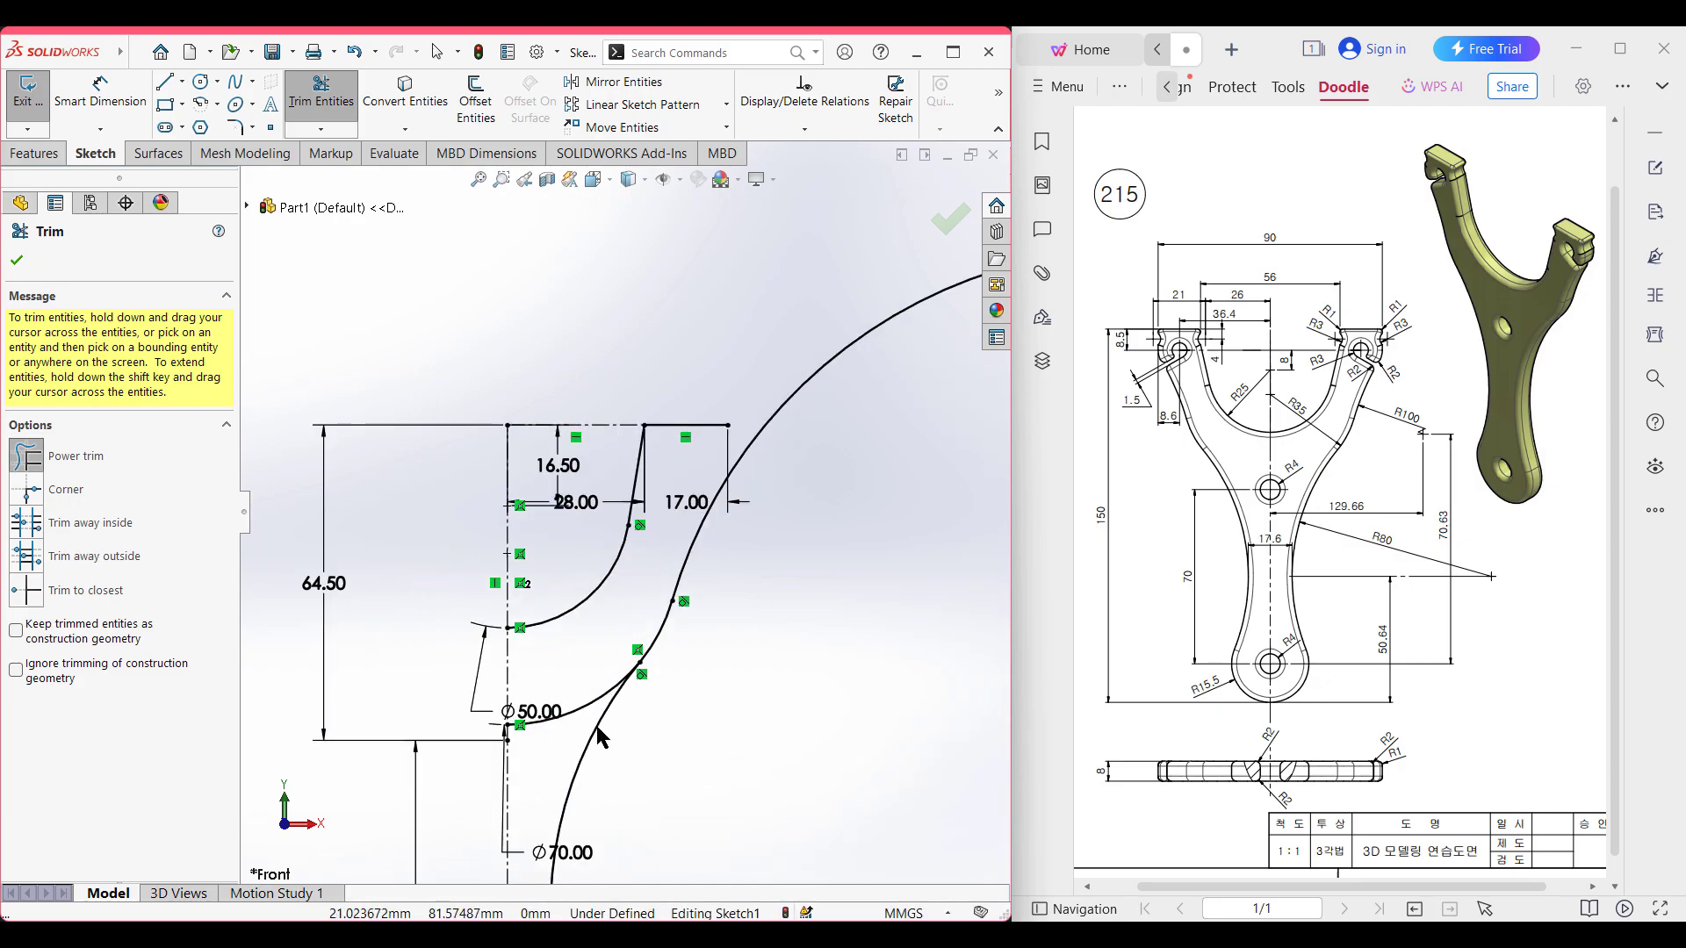
scroll(546, 737, "down", 1)
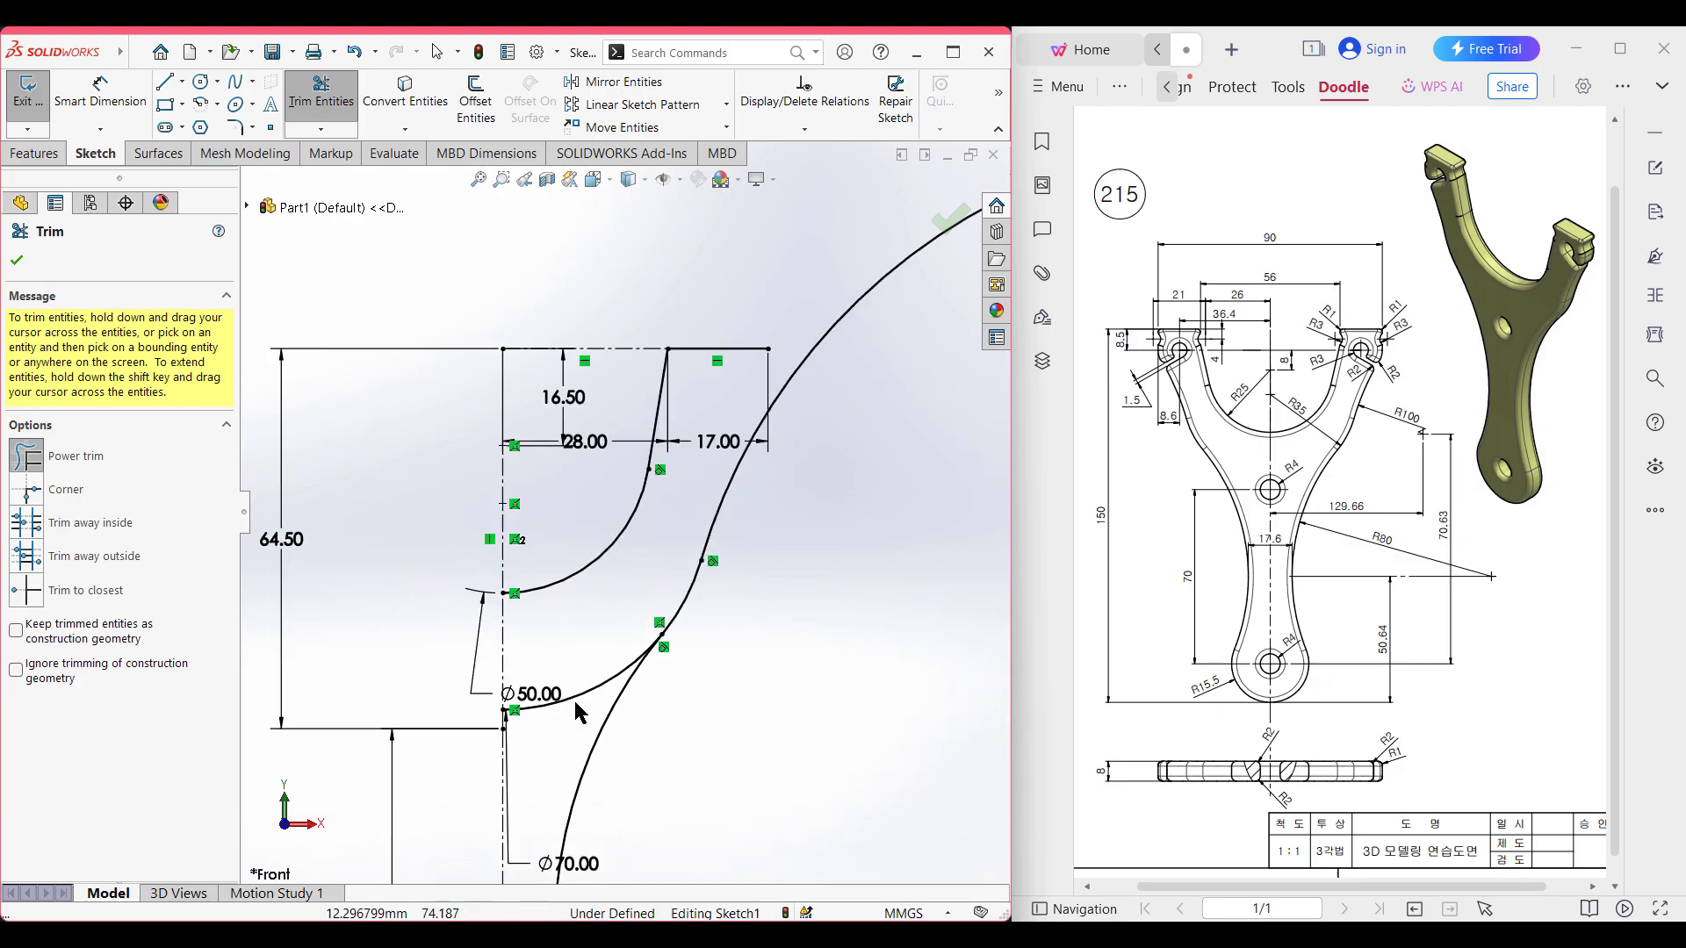
scroll(623, 518, "up", 2)
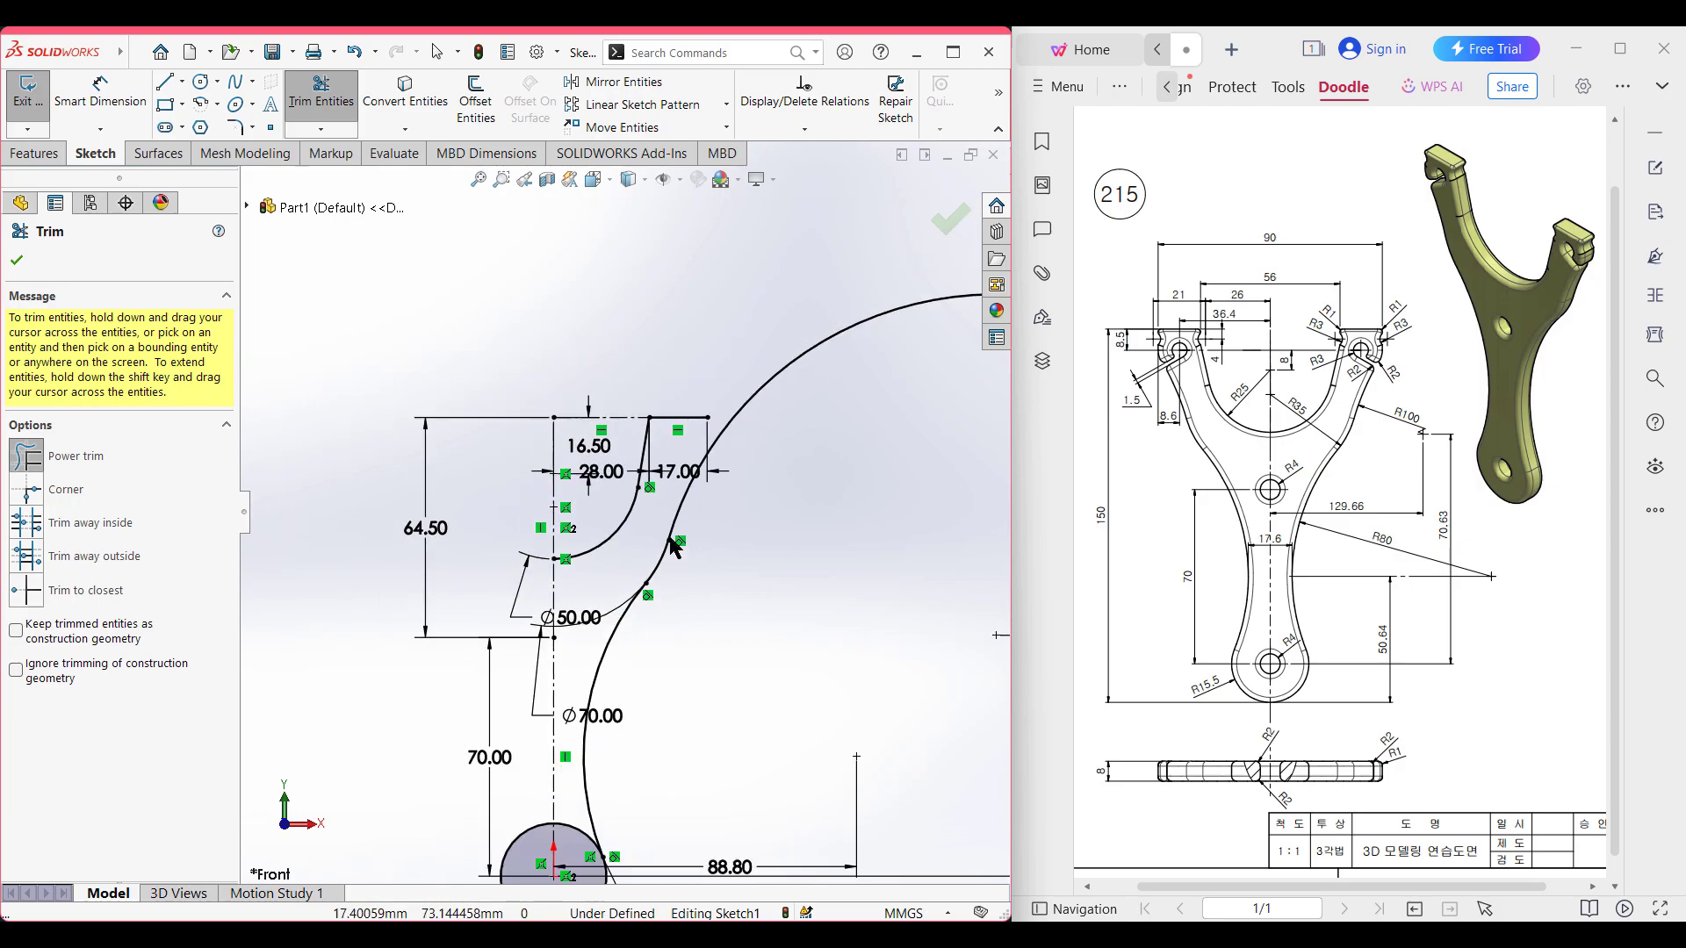
left_click(18, 261)
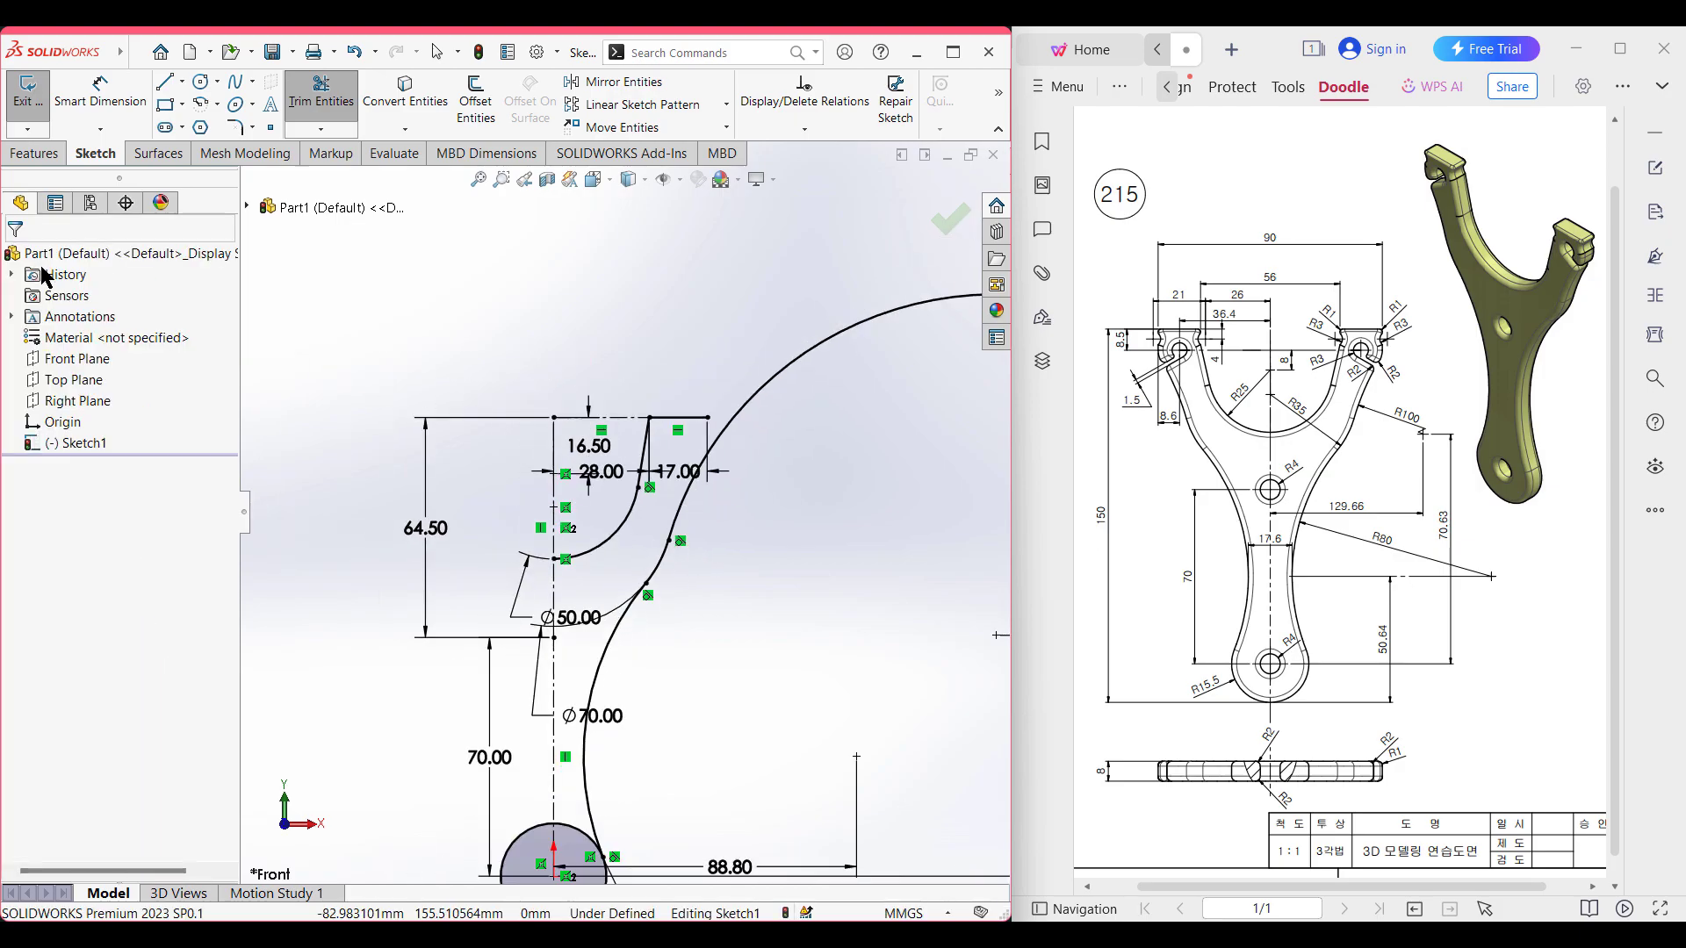
key("Escape")
scroll(713, 432, "up", 1)
scroll(713, 432, "down", 5)
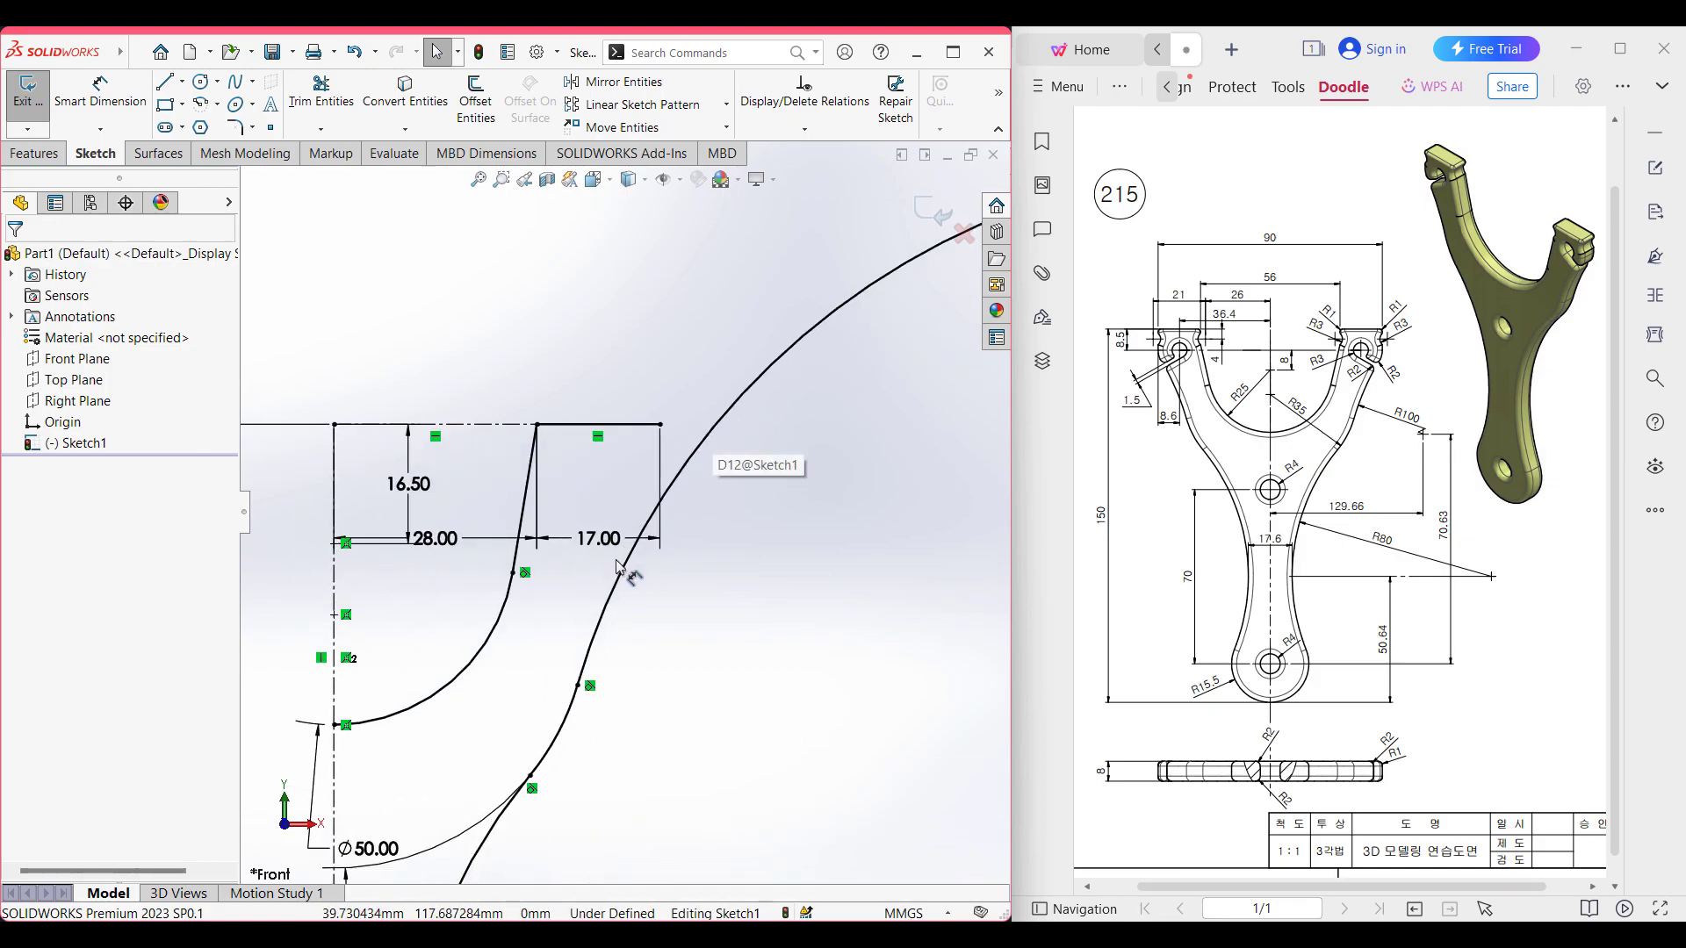
scroll(623, 562, "up", 2)
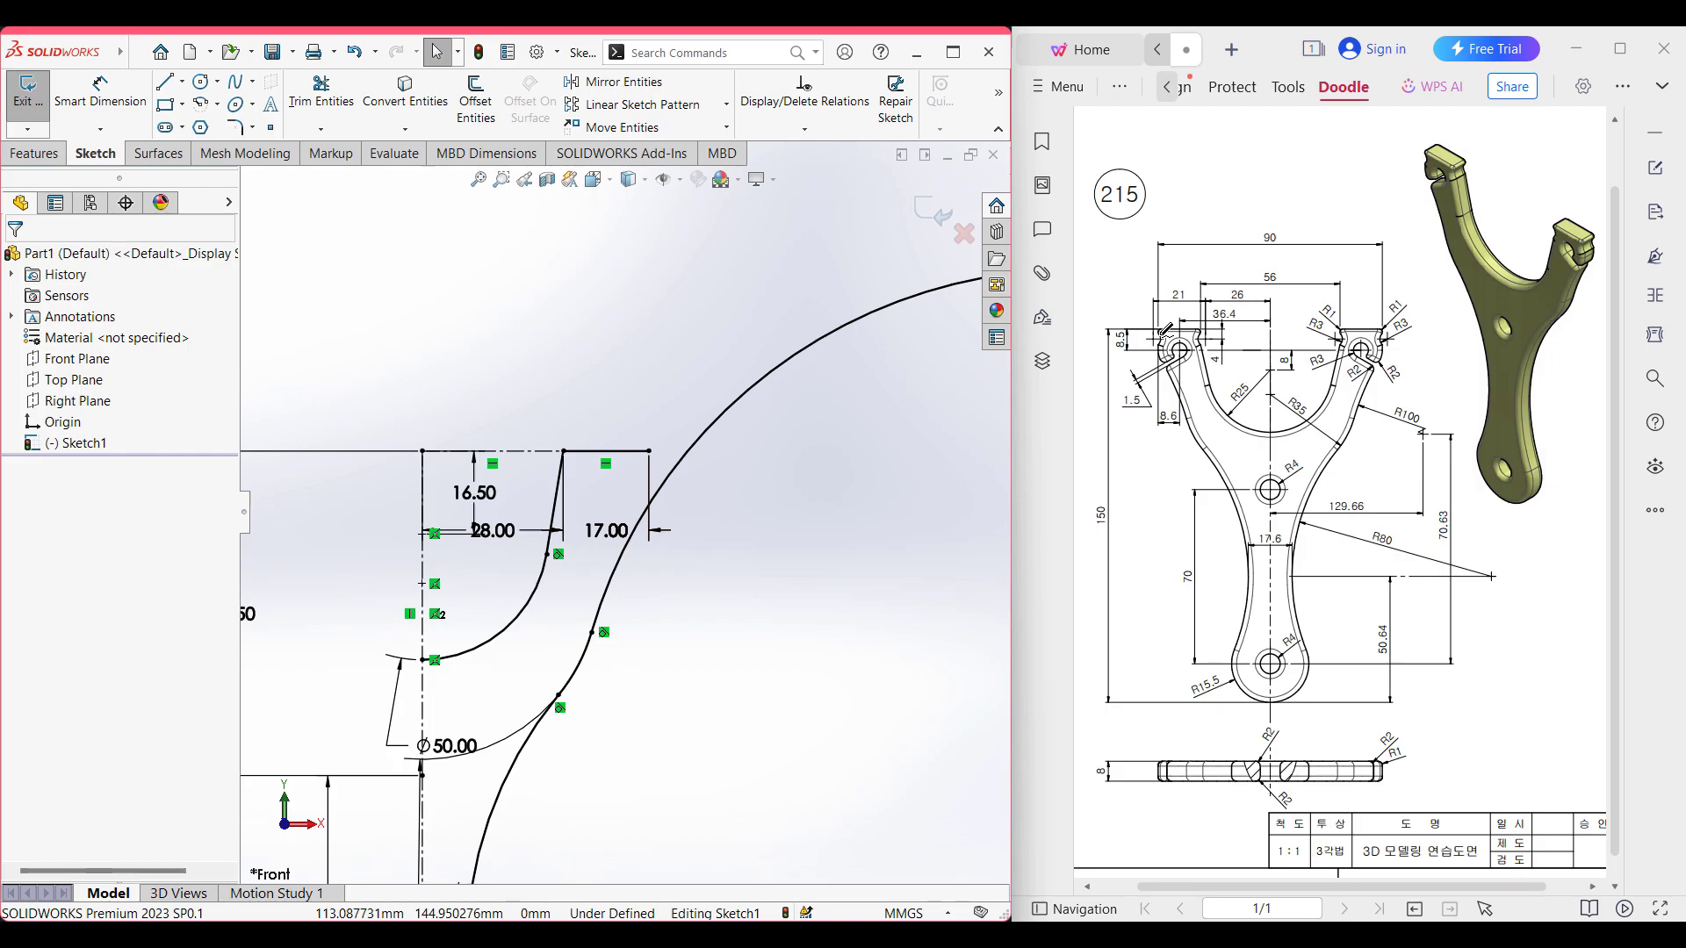
- In the PDF drawing, mark in red the notches on both sides of the left fork tip, the 21 mm dimension and the upper R3
left_click_drag(1159, 335, 1153, 347)
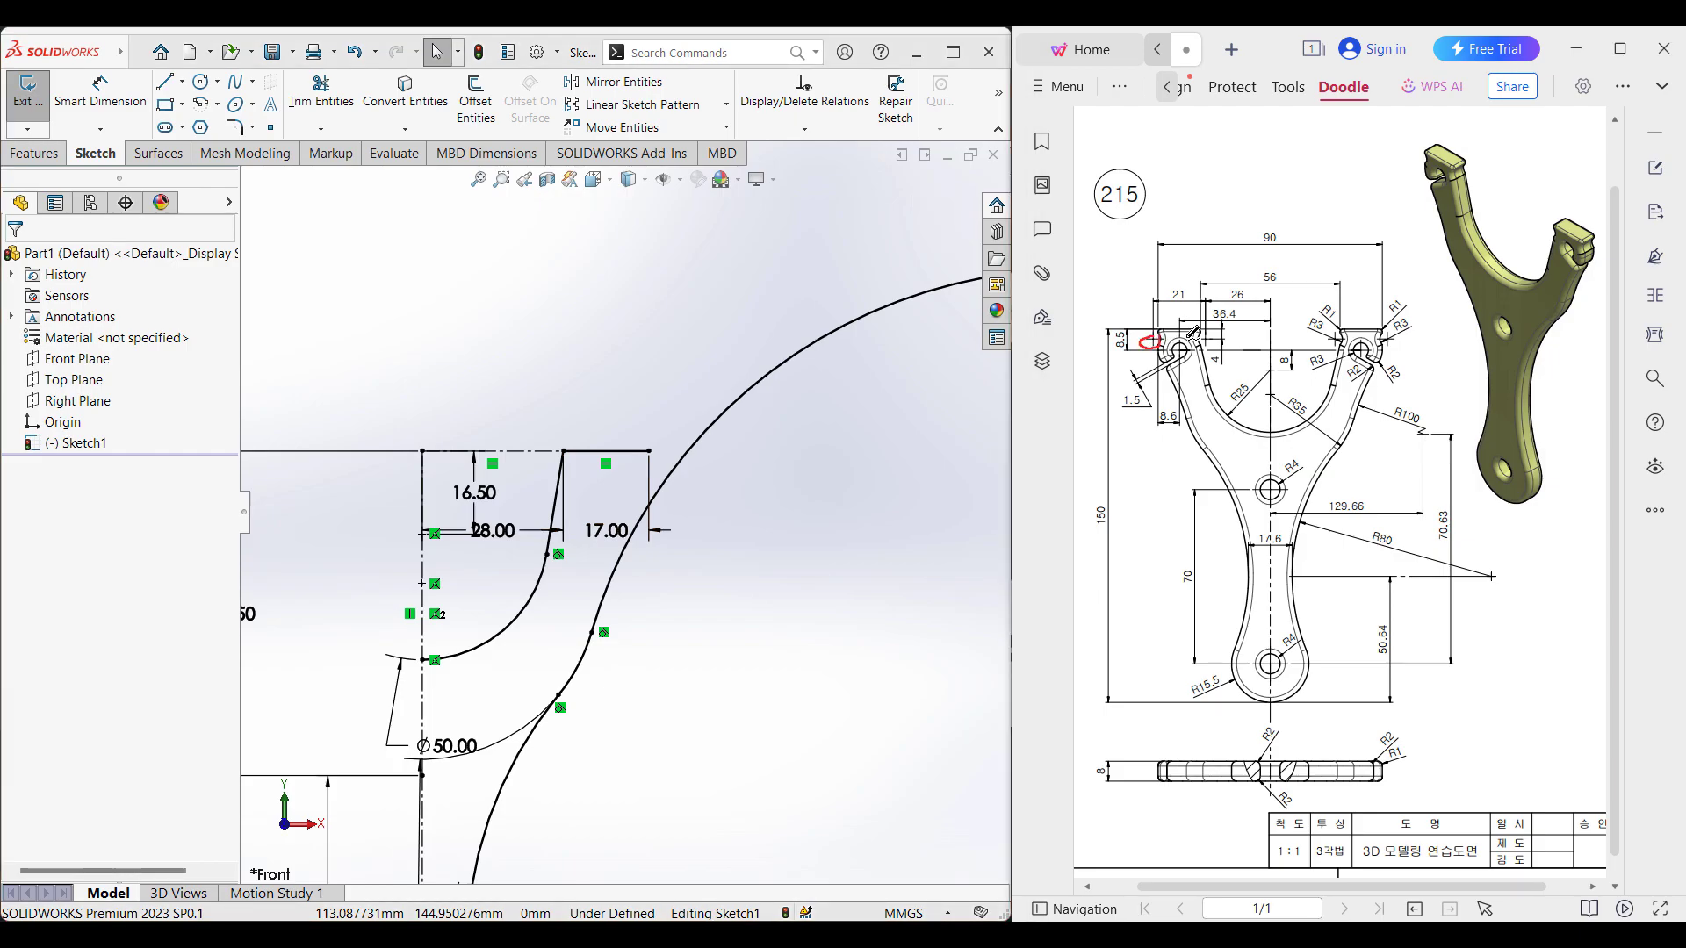
left_click_drag(1197, 332, 1201, 348)
mouse_move(1192, 288)
left_mouse_down()
mouse_move(1173, 288)
mouse_move(1170, 304)
mouse_move(1196, 293)
mouse_move(1180, 304)
left_mouse_up()
mouse_move(1159, 334)
left_mouse_down()
mouse_move(1142, 349)
mouse_move(1217, 339)
left_mouse_up()
left_click_drag(1305, 331, 1315, 326)
mouse_move(1324, 324)
left_mouse_down()
mouse_move(1318, 341)
mouse_move(1304, 309)
mouse_move(1303, 334)
mouse_move(1328, 332)
mouse_move(1308, 337)
left_mouse_up()
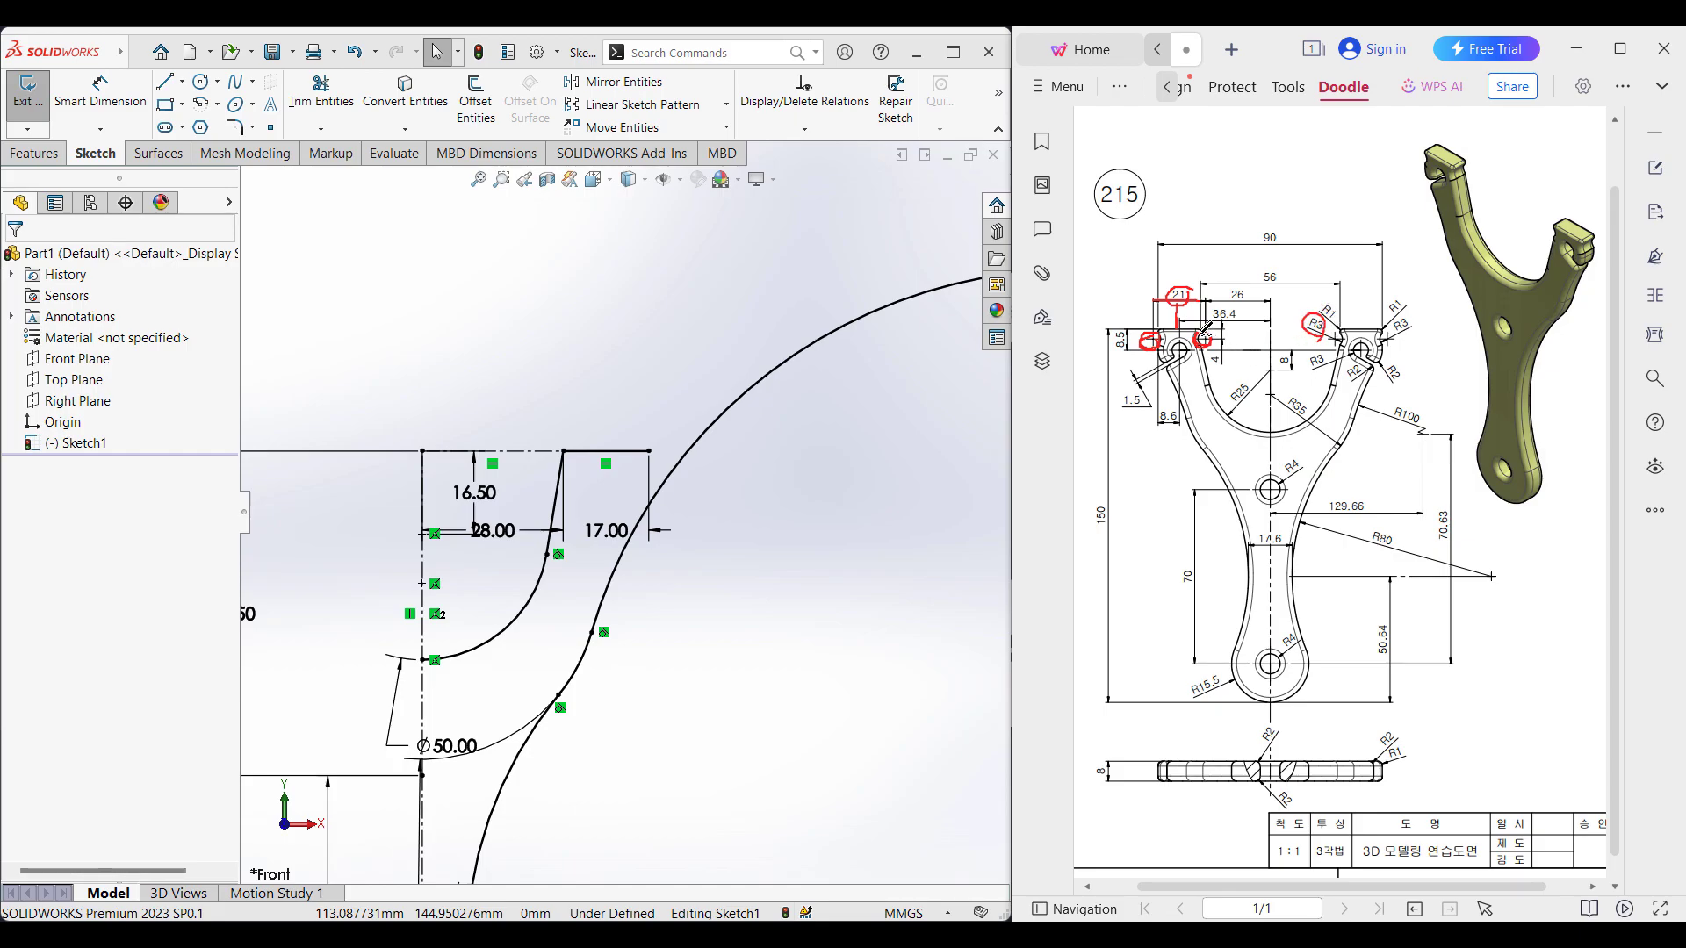
- Mark in red the 4, lower R3, 8.5, 1.5 and R2 dimensions and the left fork tip's small hole on the drawing
mouse_move(1188, 330)
left_mouse_down()
mouse_move(1220, 330)
mouse_move(1227, 359)
left_mouse_up()
mouse_move(1317, 350)
left_mouse_down()
mouse_move(1305, 363)
mouse_move(1325, 370)
mouse_move(1330, 349)
left_mouse_up()
left_click_drag(1177, 313, 1180, 352)
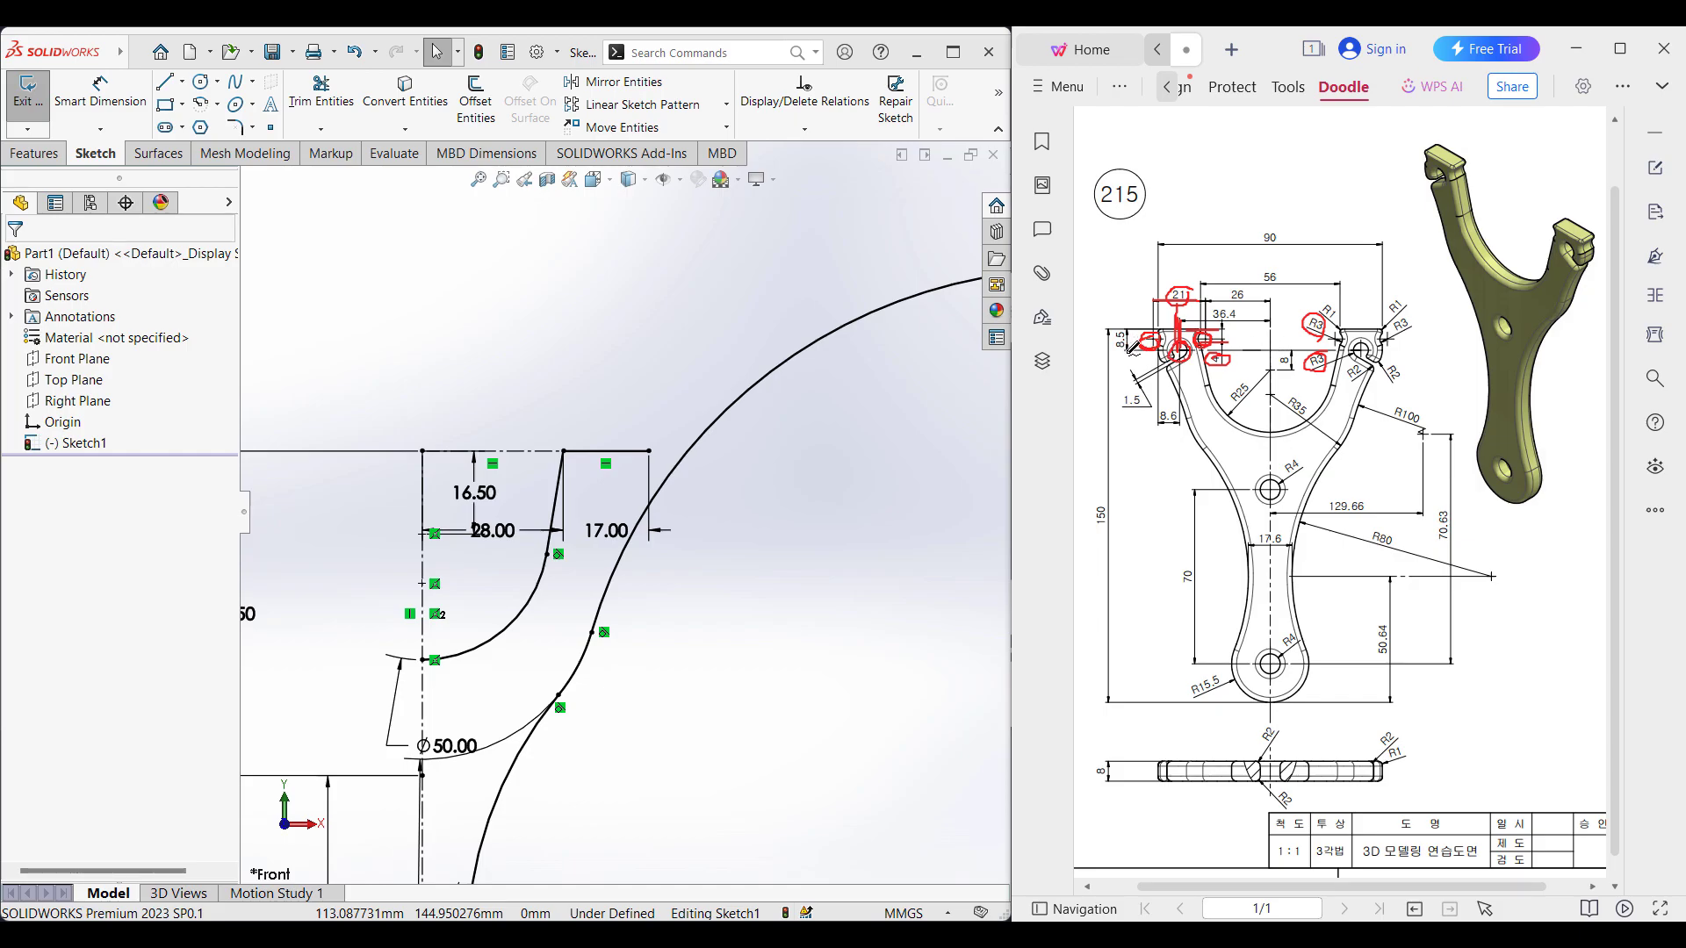
mouse_move(1130, 322)
left_mouse_down()
mouse_move(1108, 328)
mouse_move(1120, 356)
mouse_move(1127, 324)
left_mouse_up()
left_click_drag(1368, 358, 1376, 366)
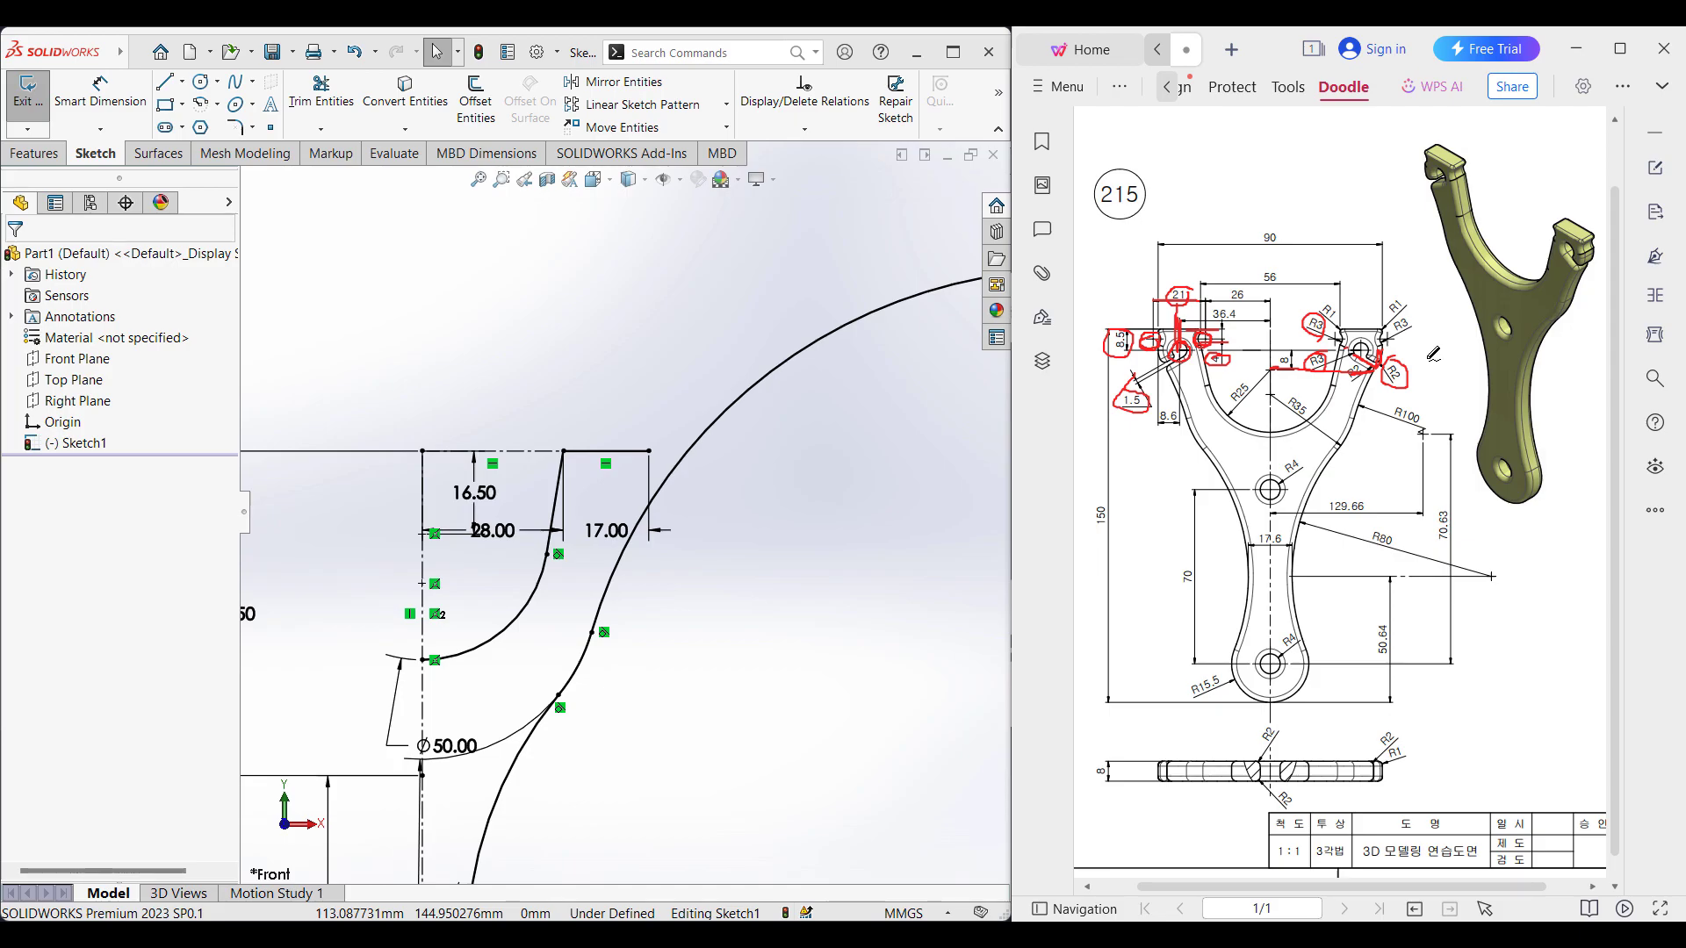
- Undo all the red annotations on the PDF drawing
key("ctrl+z")
key("ctrl+z")
key("ctrl+z")
key("ctrl+z")
key("ctrl+z")
key("ctrl+z")
key("ctrl+z")
key("ctrl+z")
key("ctrl+z")
key("ctrl+z")
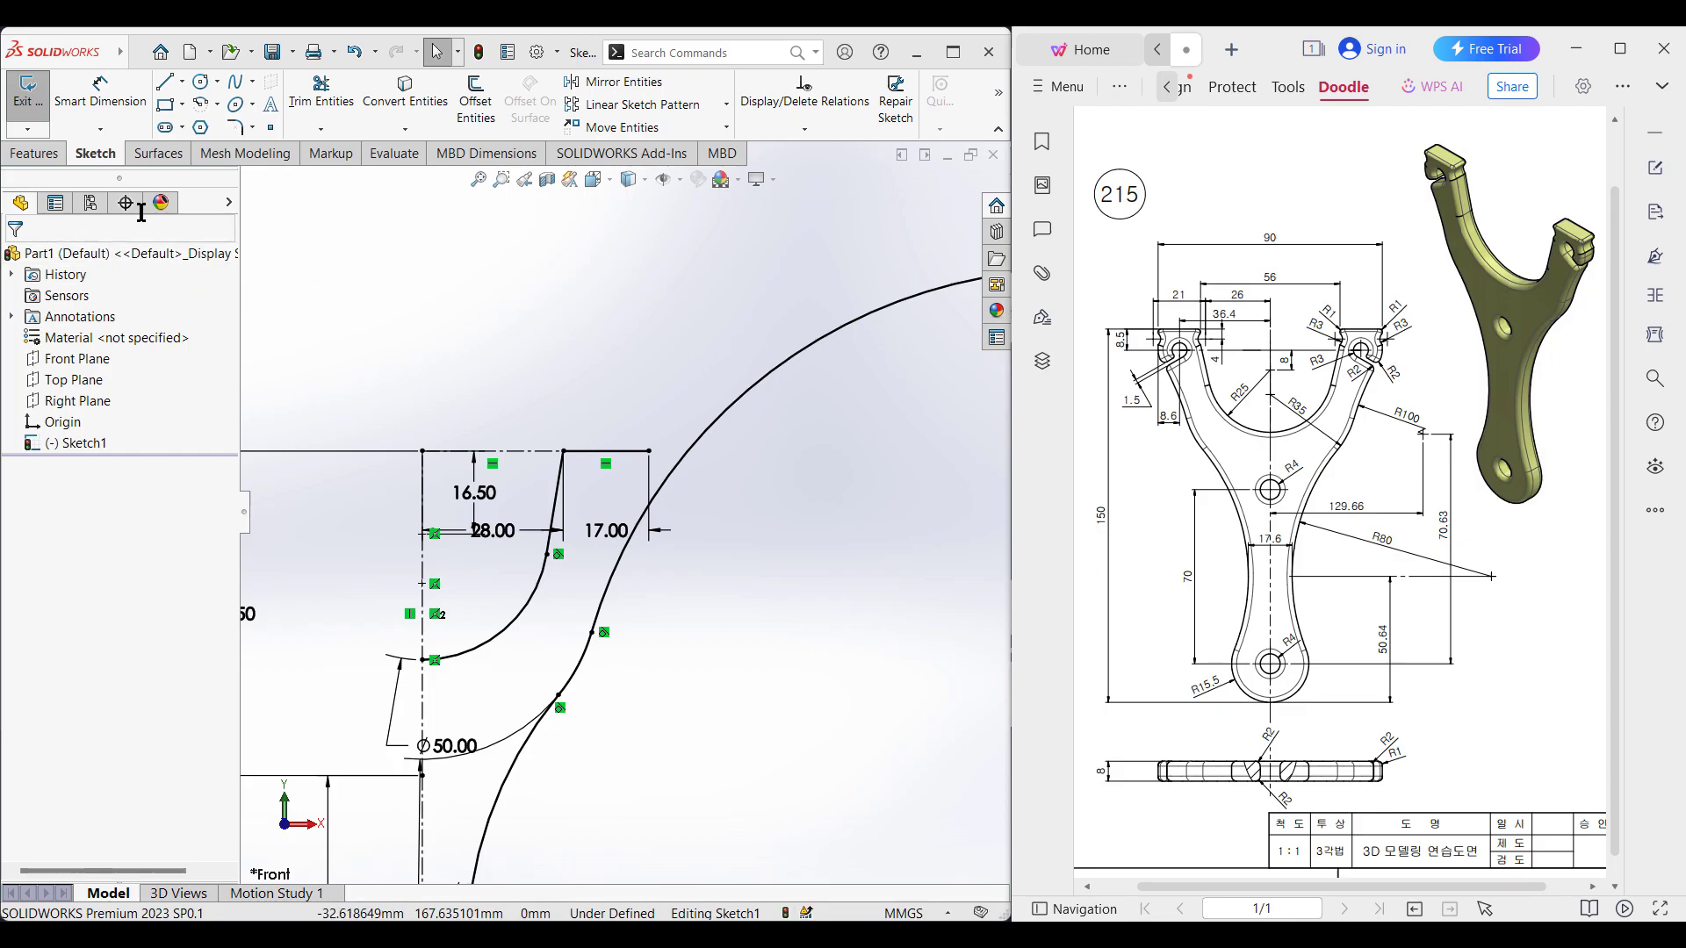
- Draw a vertical centerline about 20 mm long upward from the midpoint of the 17 mm fork-tip line
left_click(182, 81)
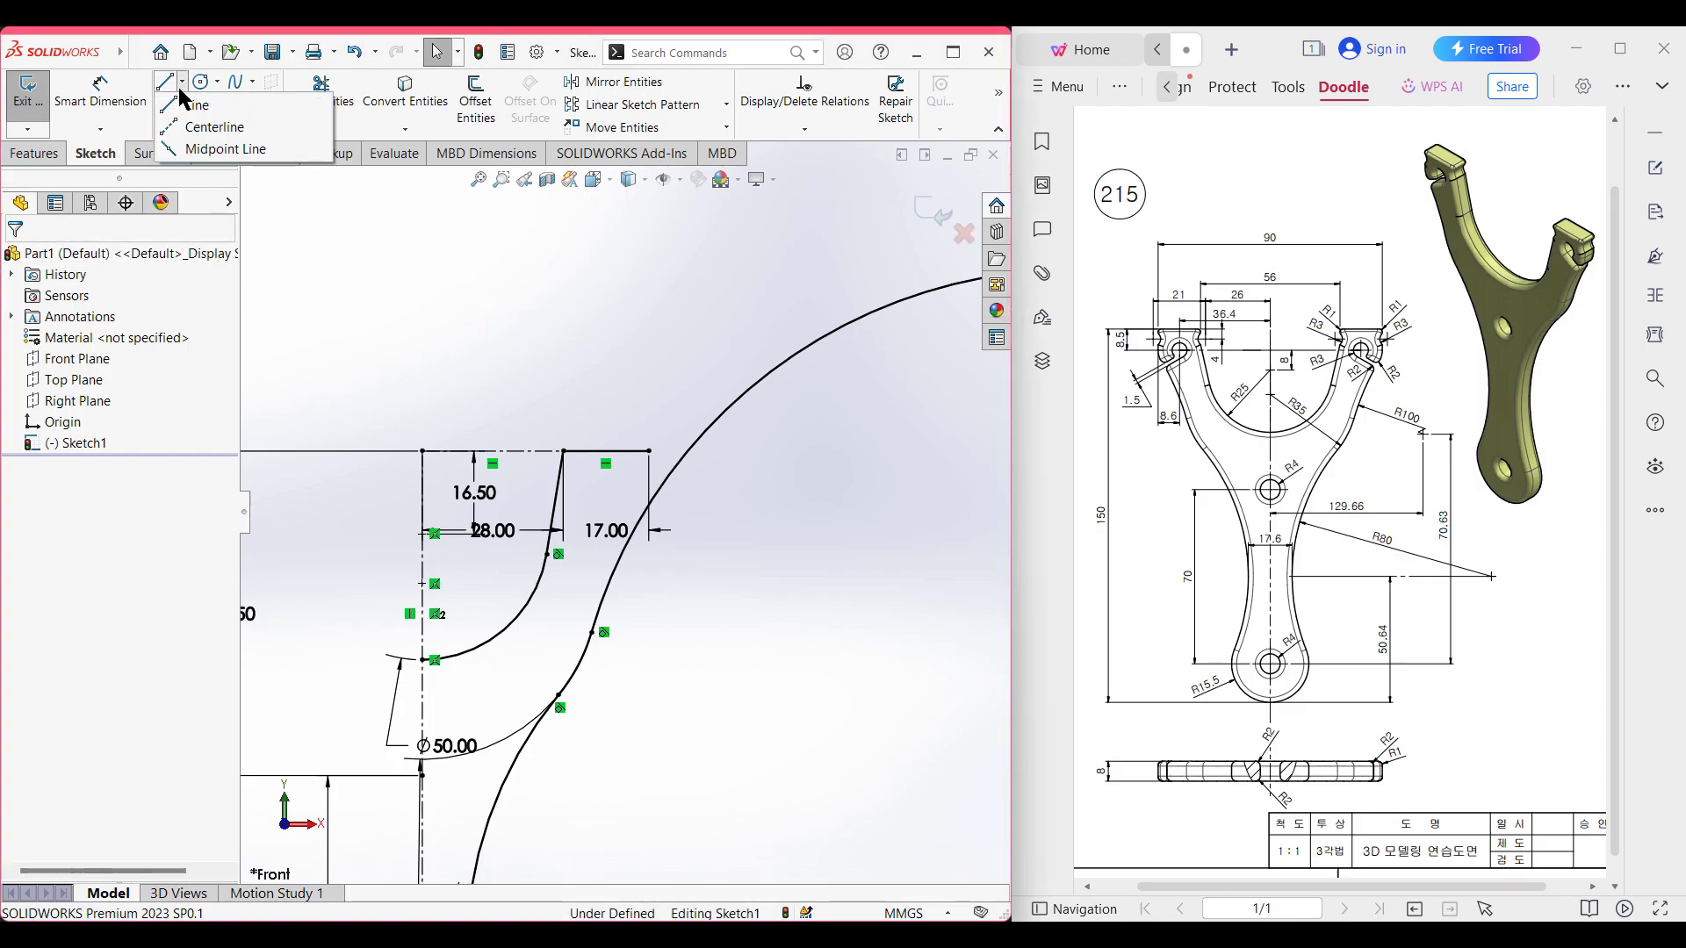
left_click(204, 127)
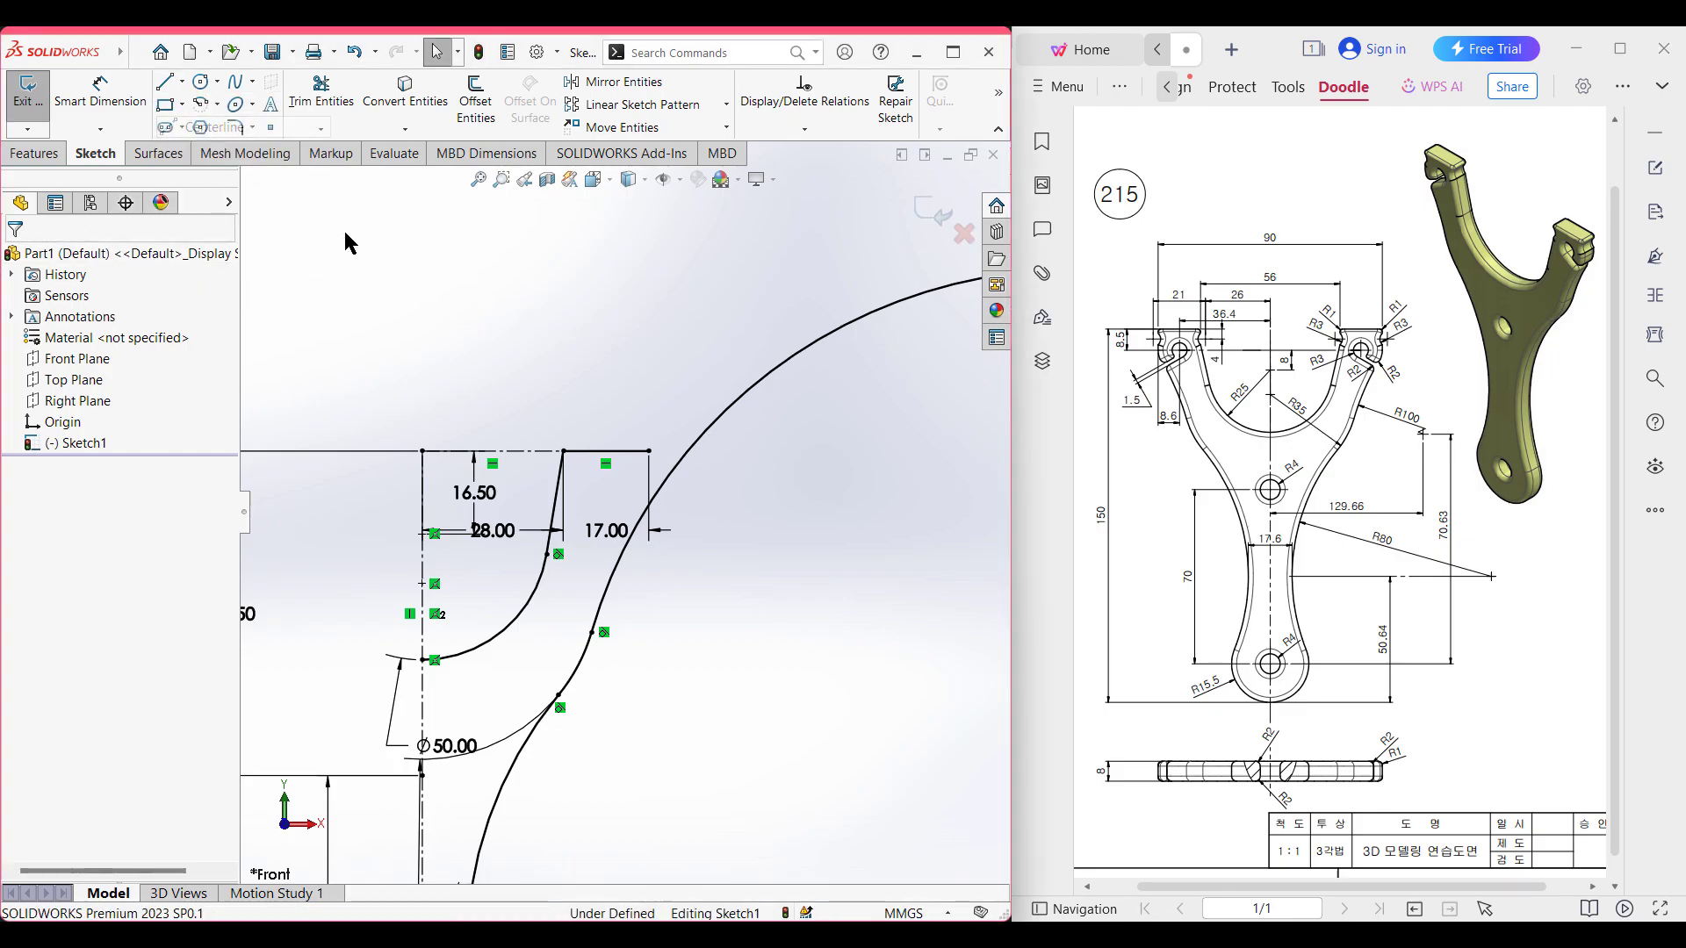
left_click(606, 451)
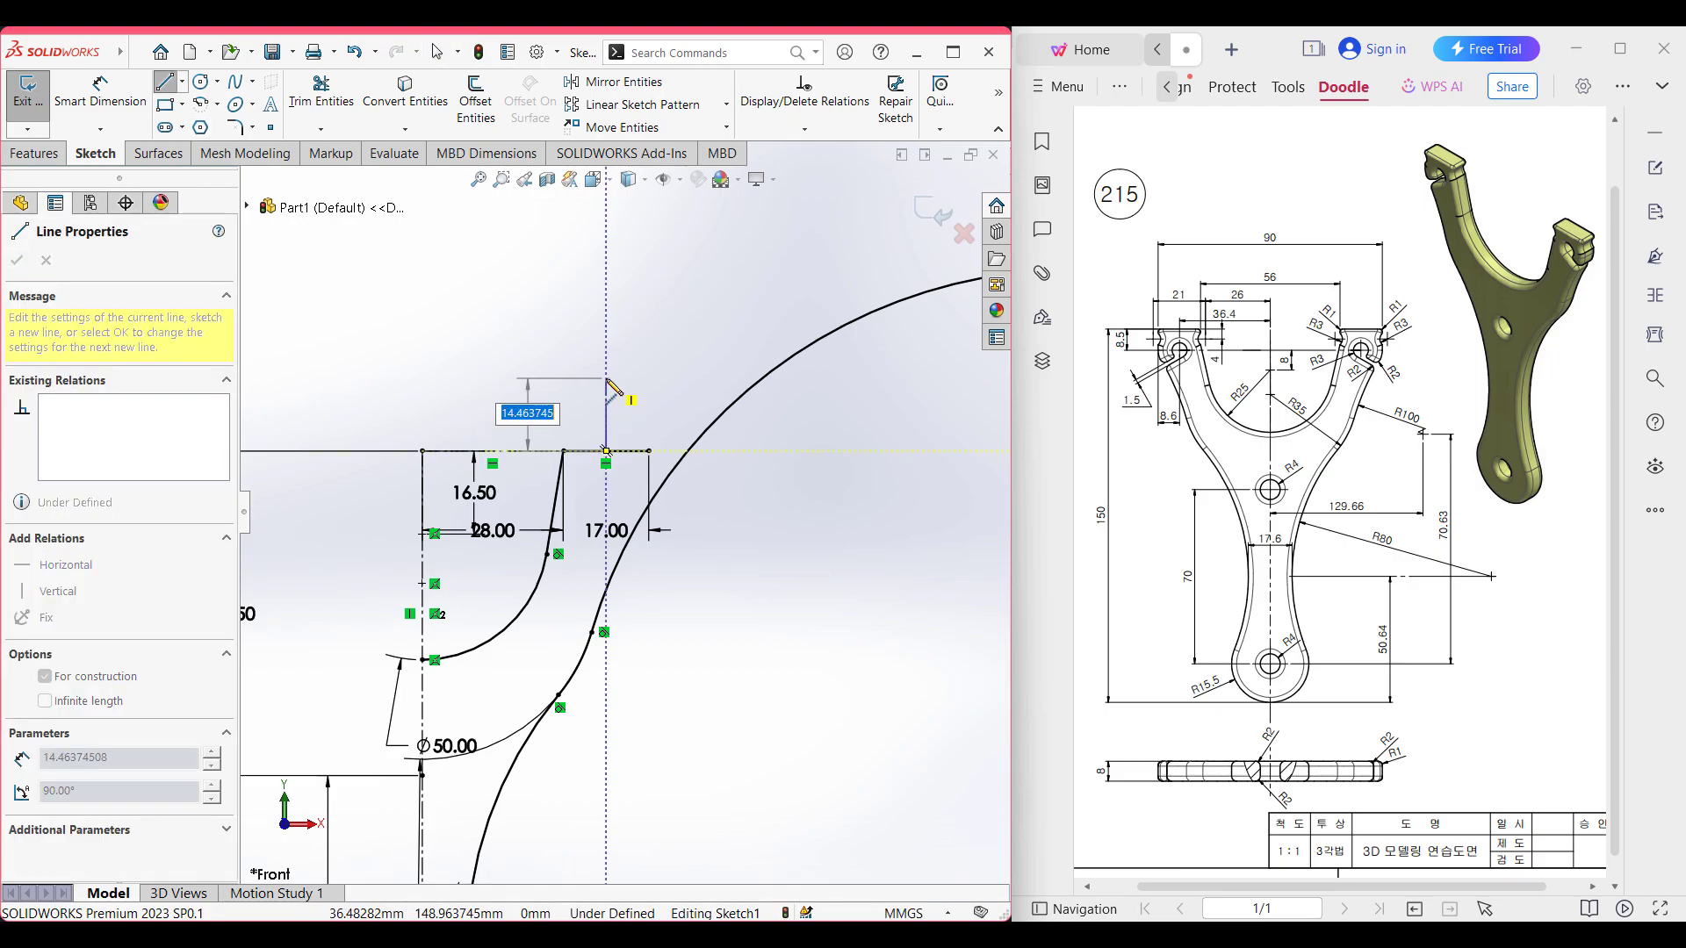
left_click(606, 351)
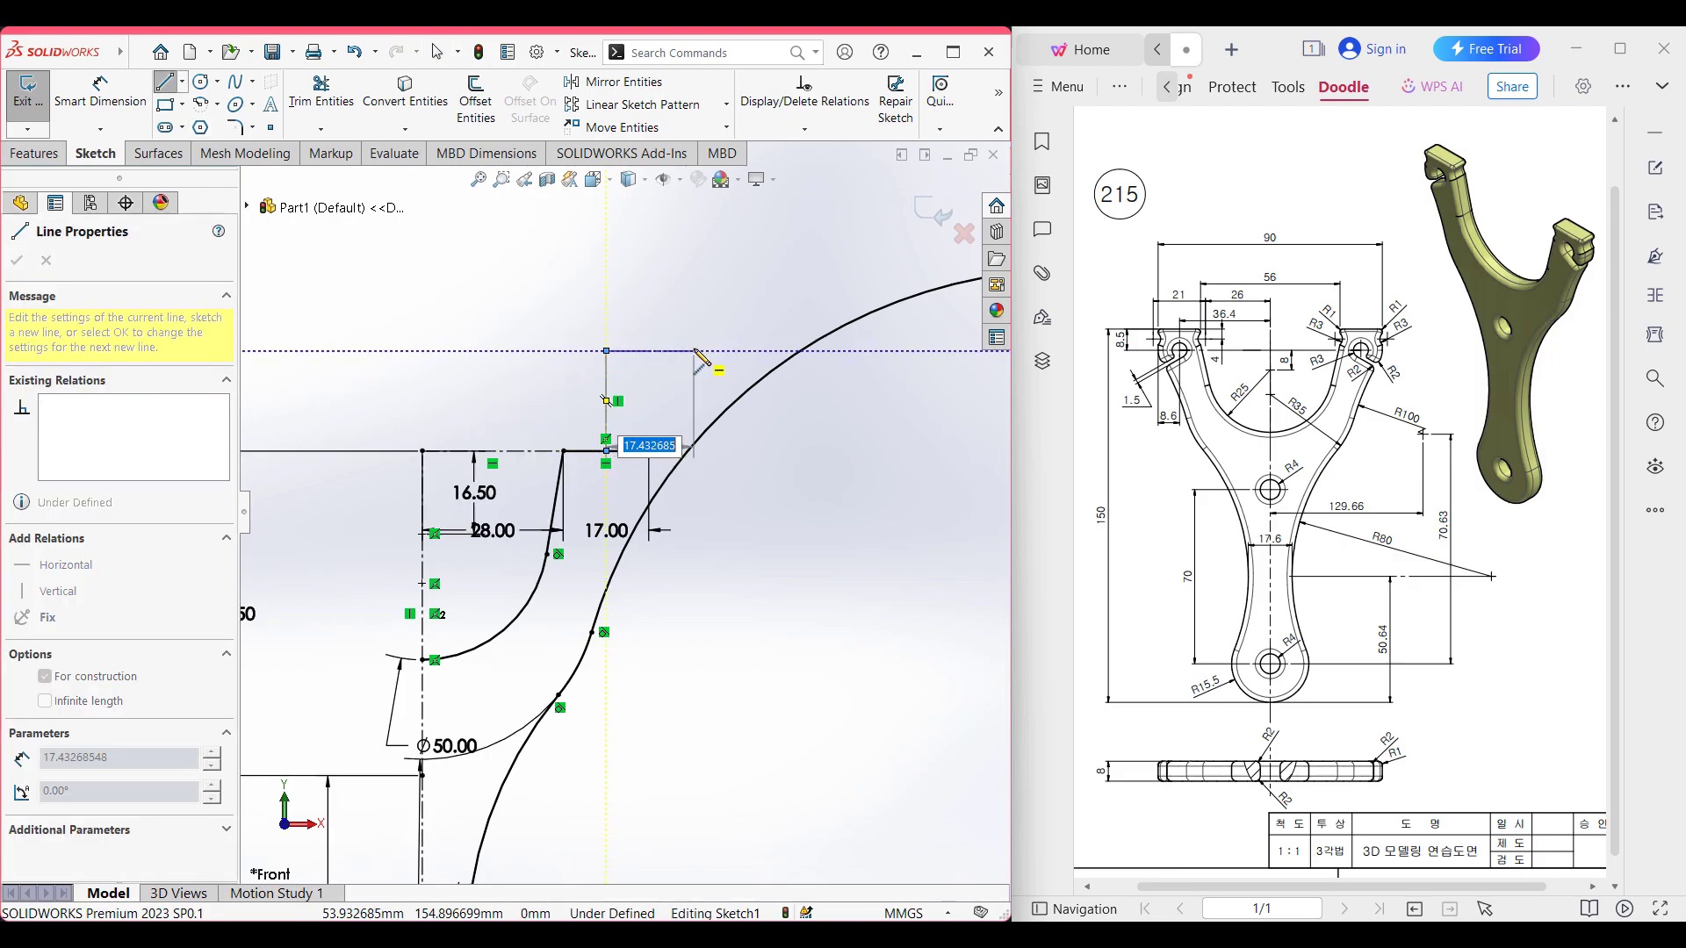
key("Escape")
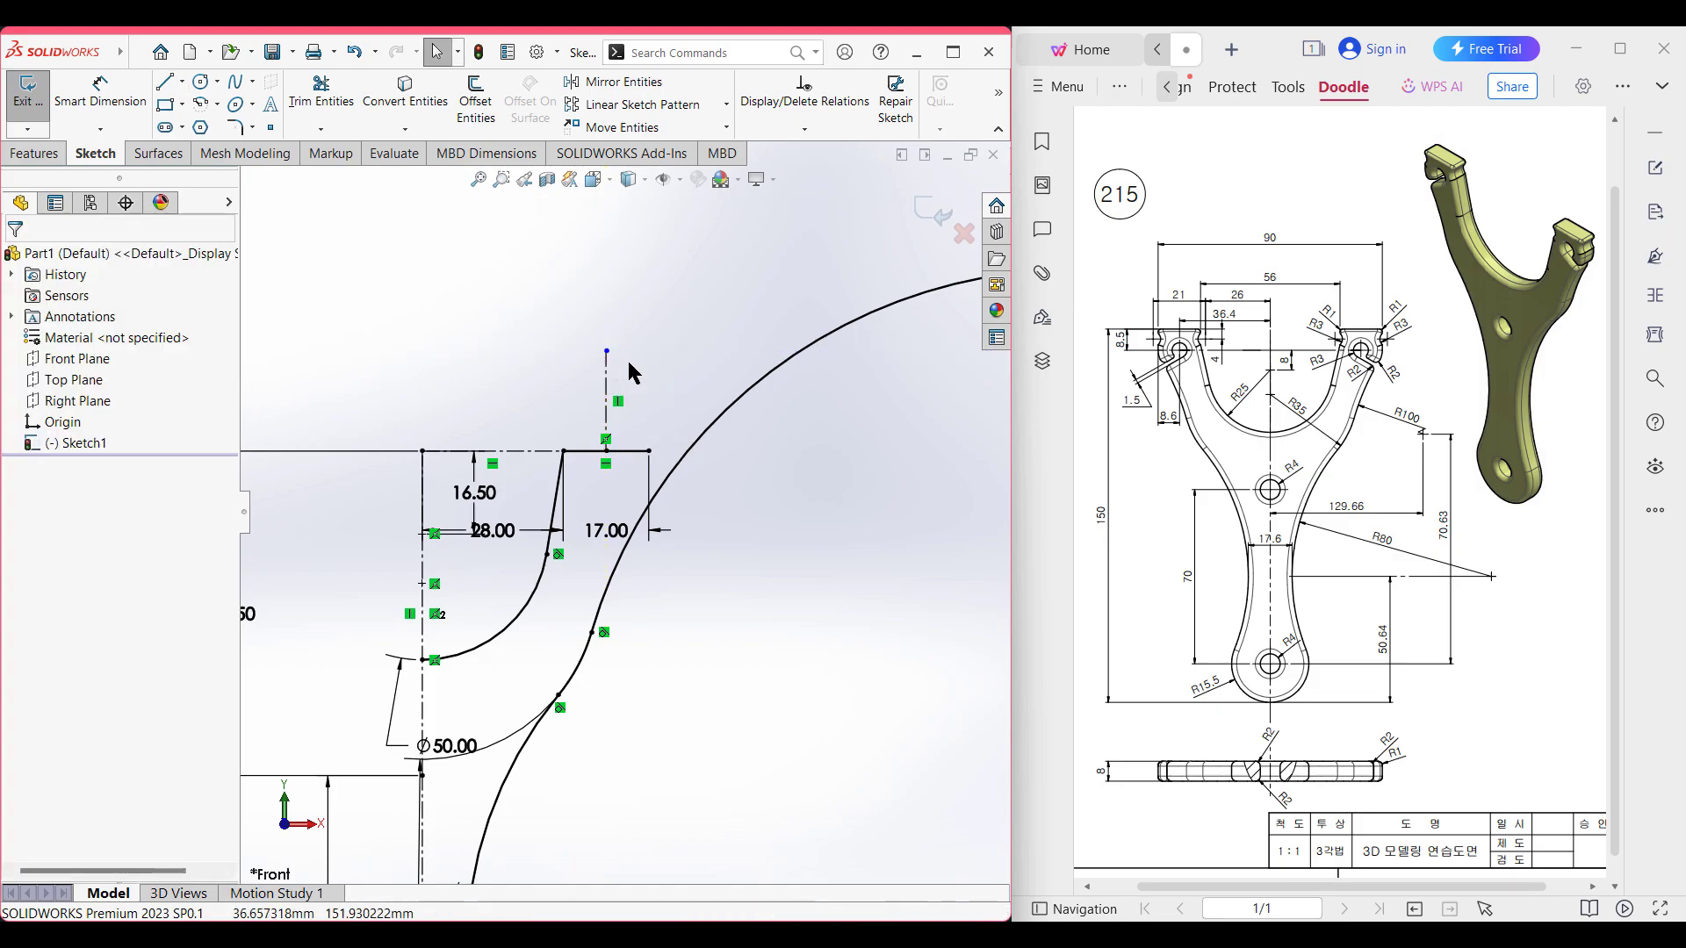
- Sketch a 6 mm diameter circle just inside the slanted fork line and move its diameter dimension clear of the 28 mm dimension
left_click(202, 84)
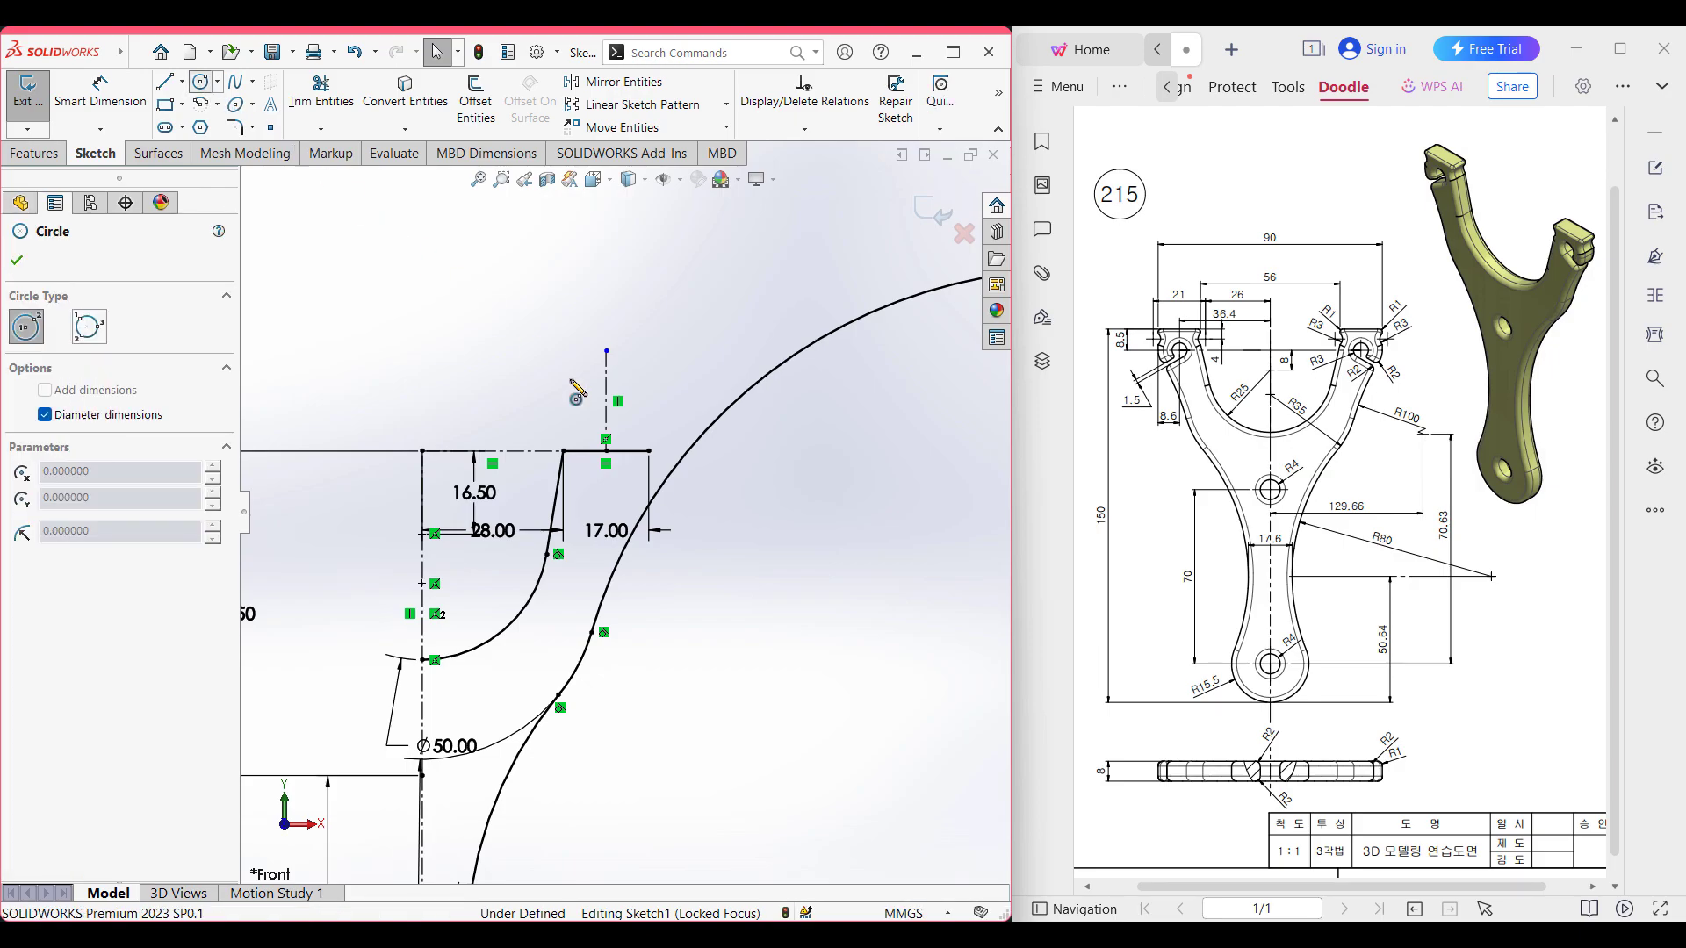
left_click(535, 471)
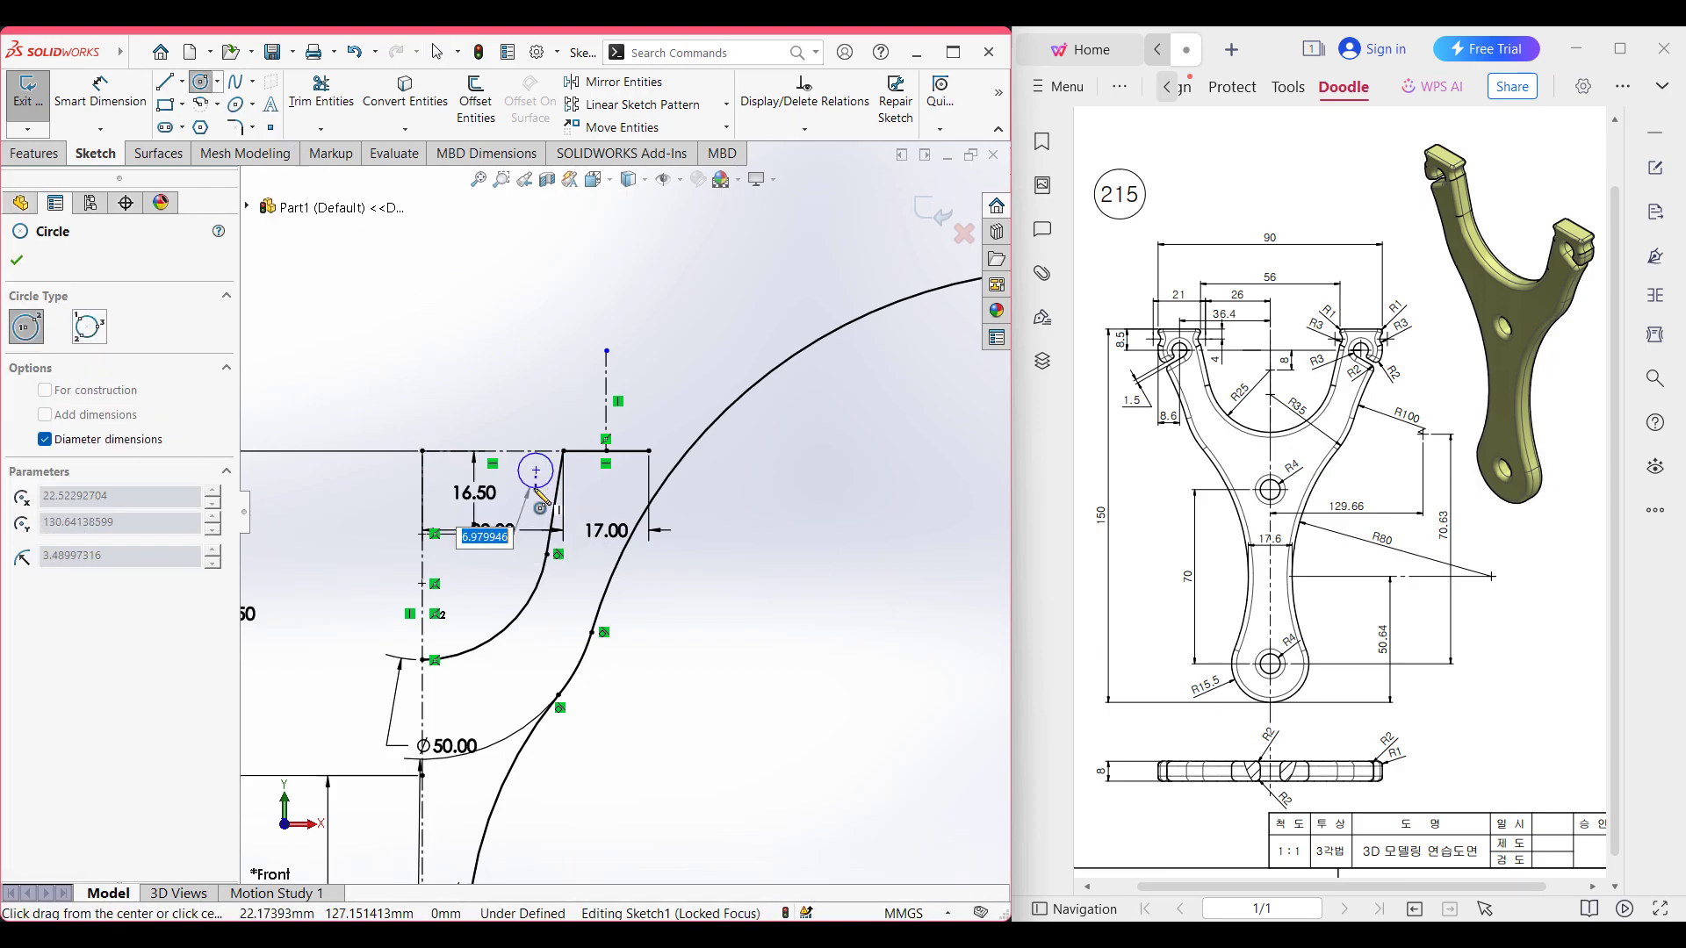
type("3*2")
key("Return")
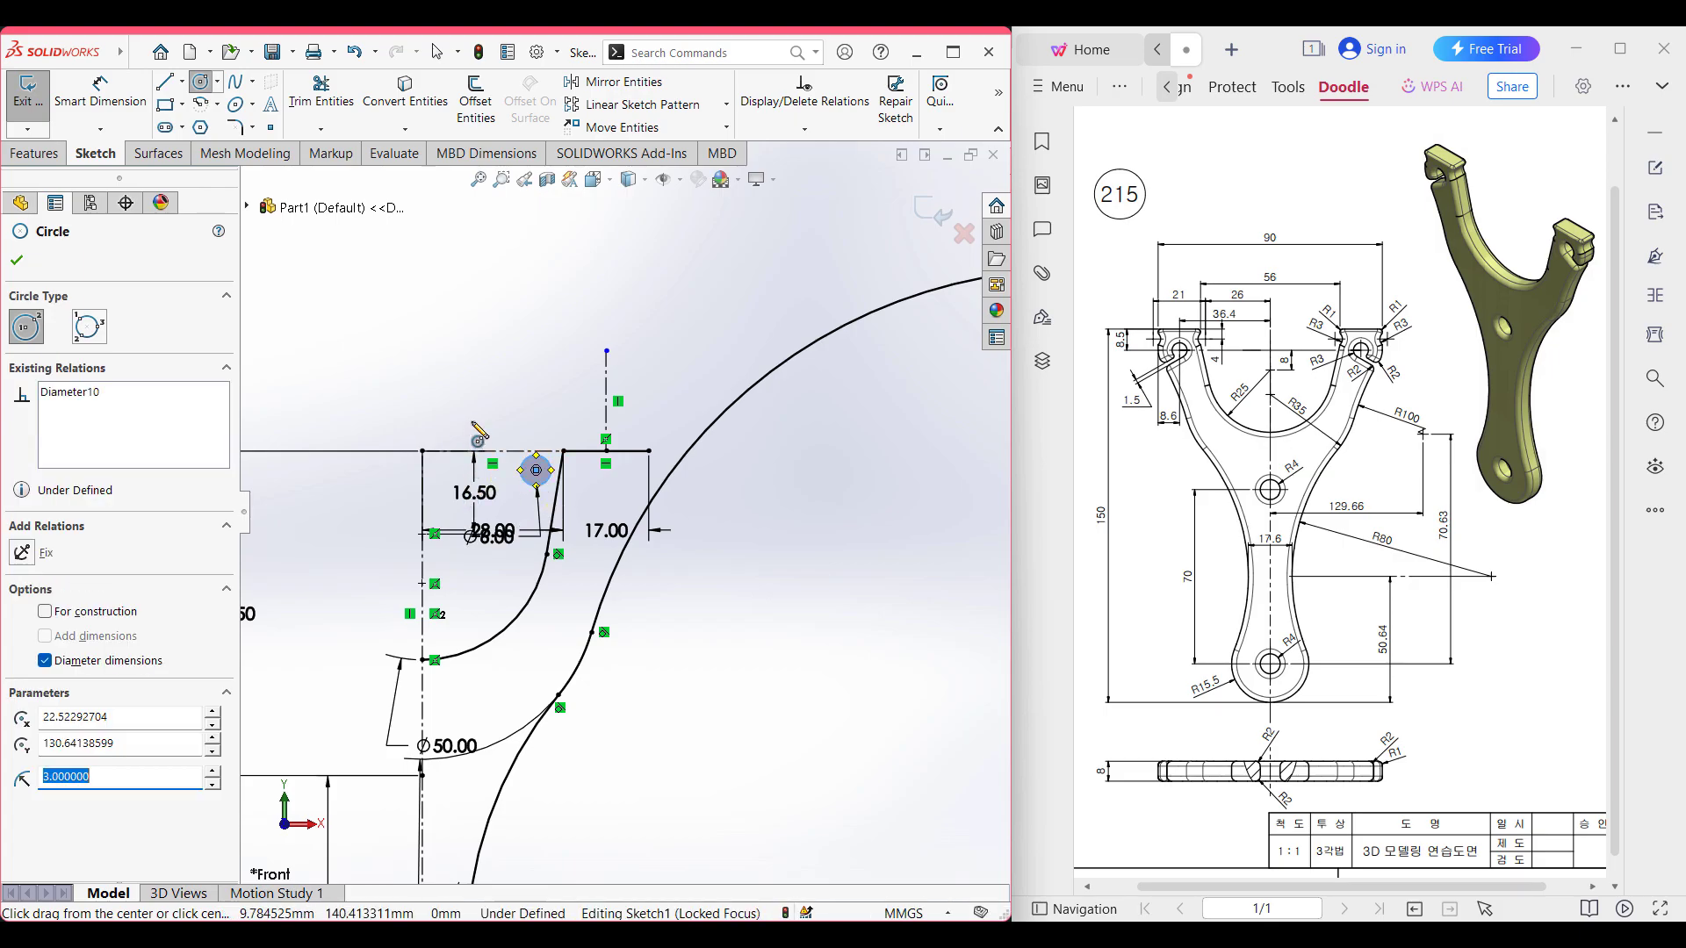
scroll(569, 544, "up", 3)
scroll(567, 538, "down", 5)
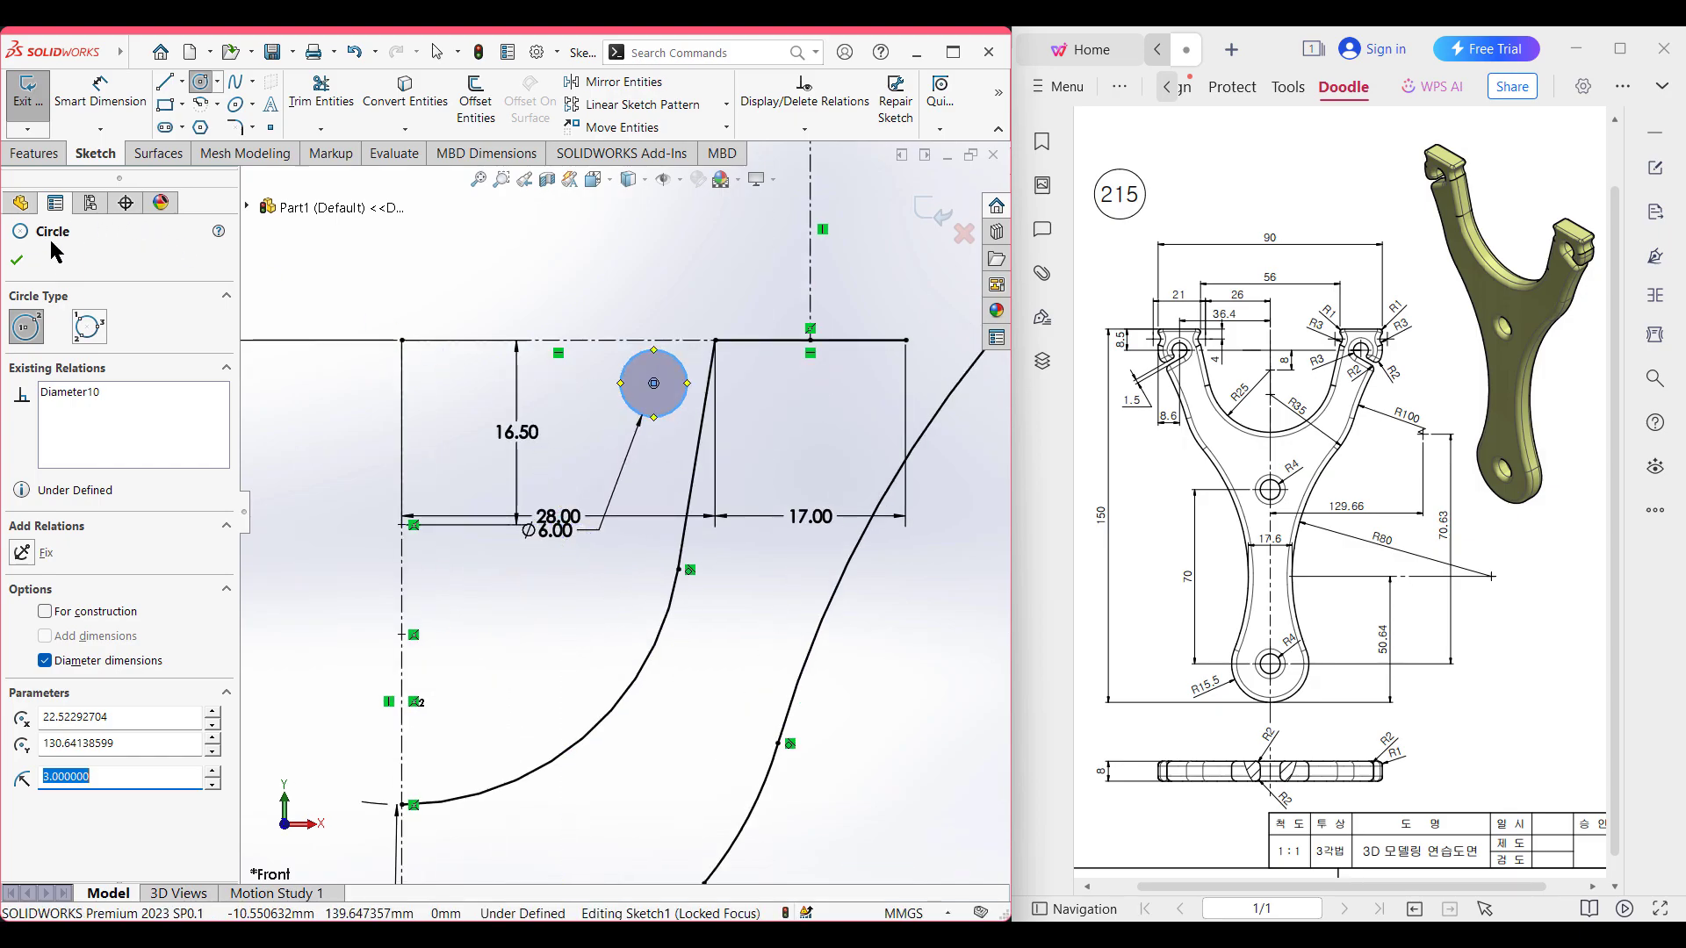
left_click(17, 261)
left_click_drag(560, 530, 569, 468)
left_click(631, 284)
- Dimension the 6 mm circle's center 21/2 (10.5 mm) horizontally from the fork tip's vertical centerline
left_click(100, 92)
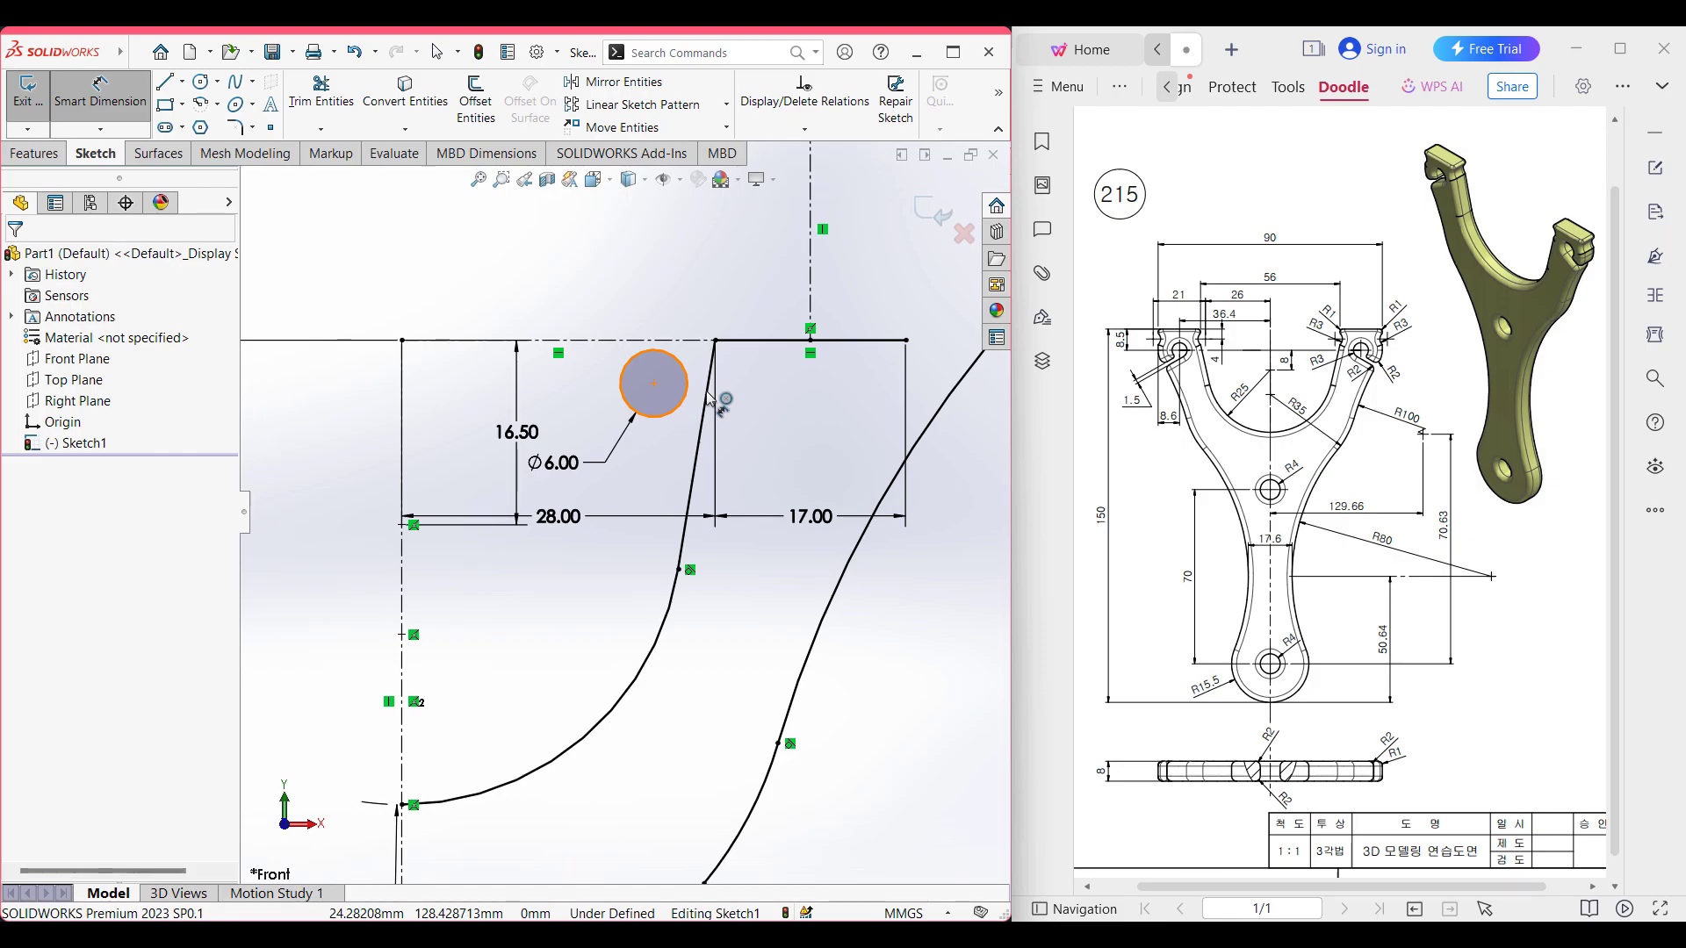
left_click(677, 416)
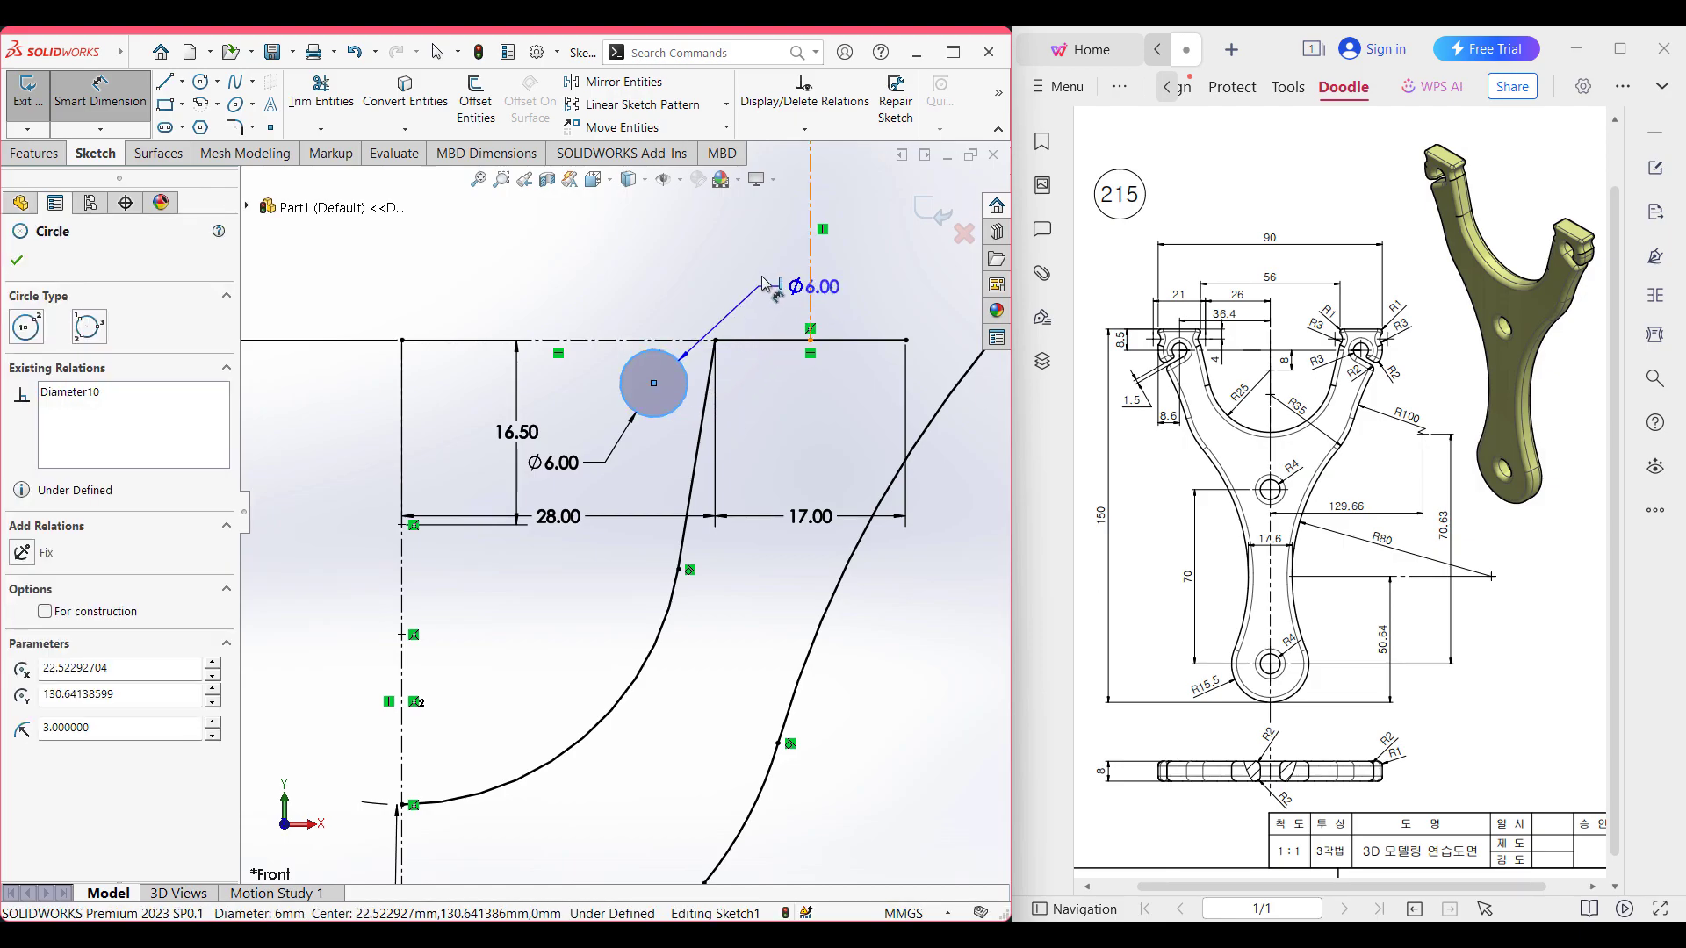
left_click(811, 294)
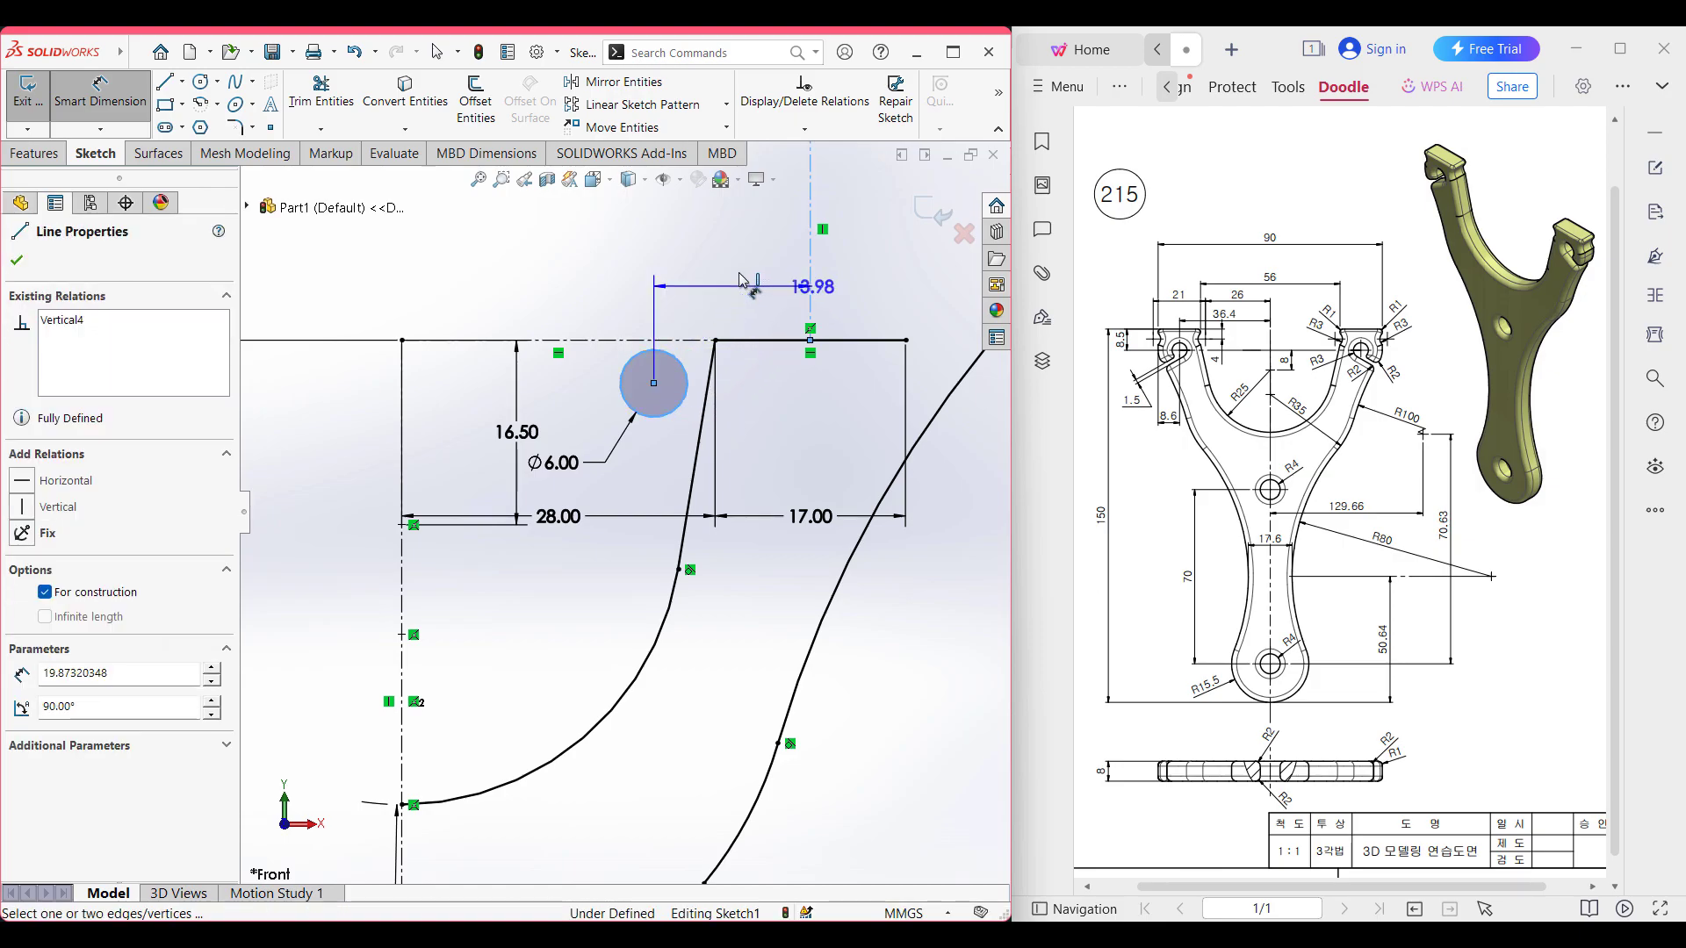
left_click(553, 290)
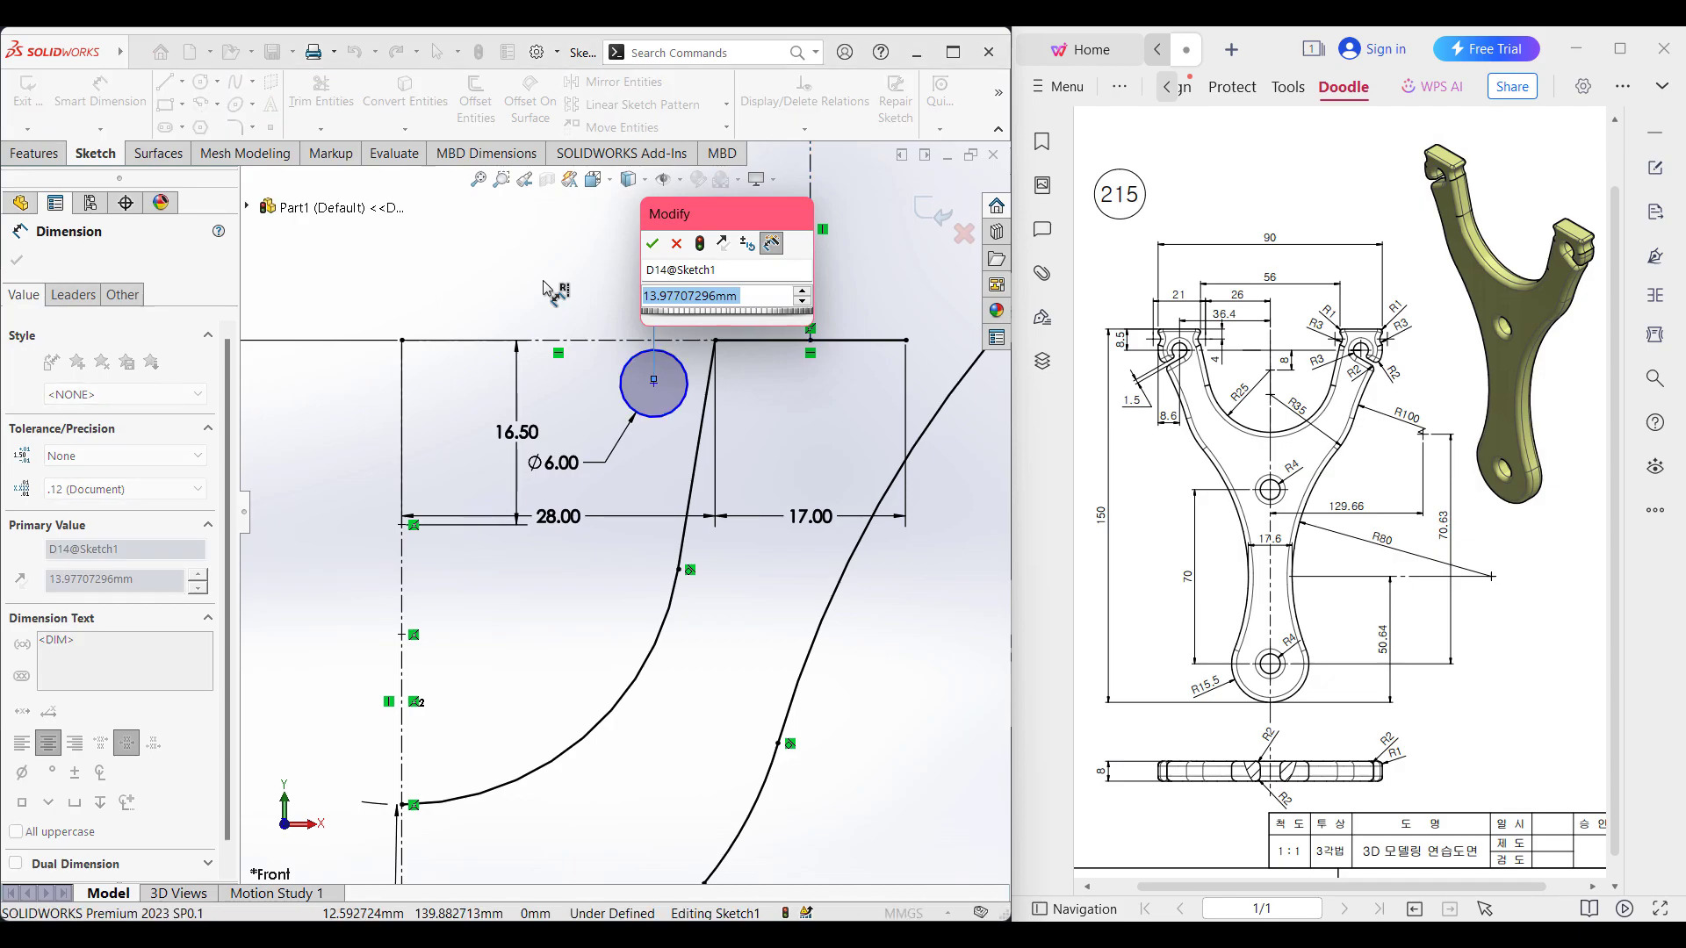
key("BackSpace")
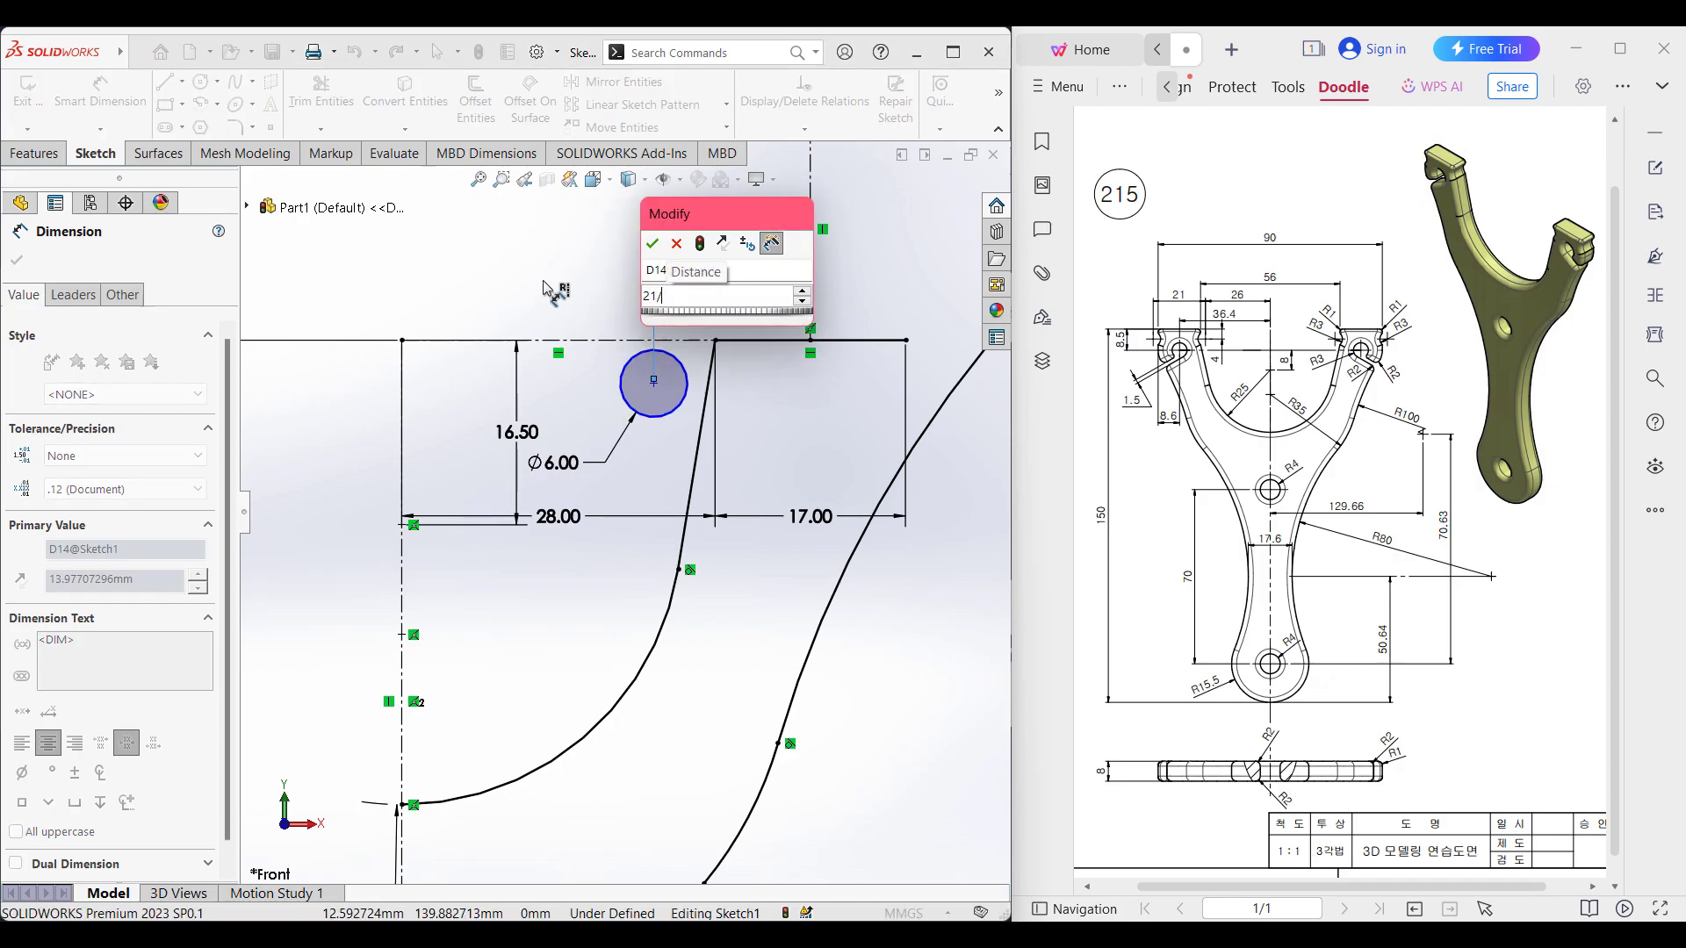
key("Escape")
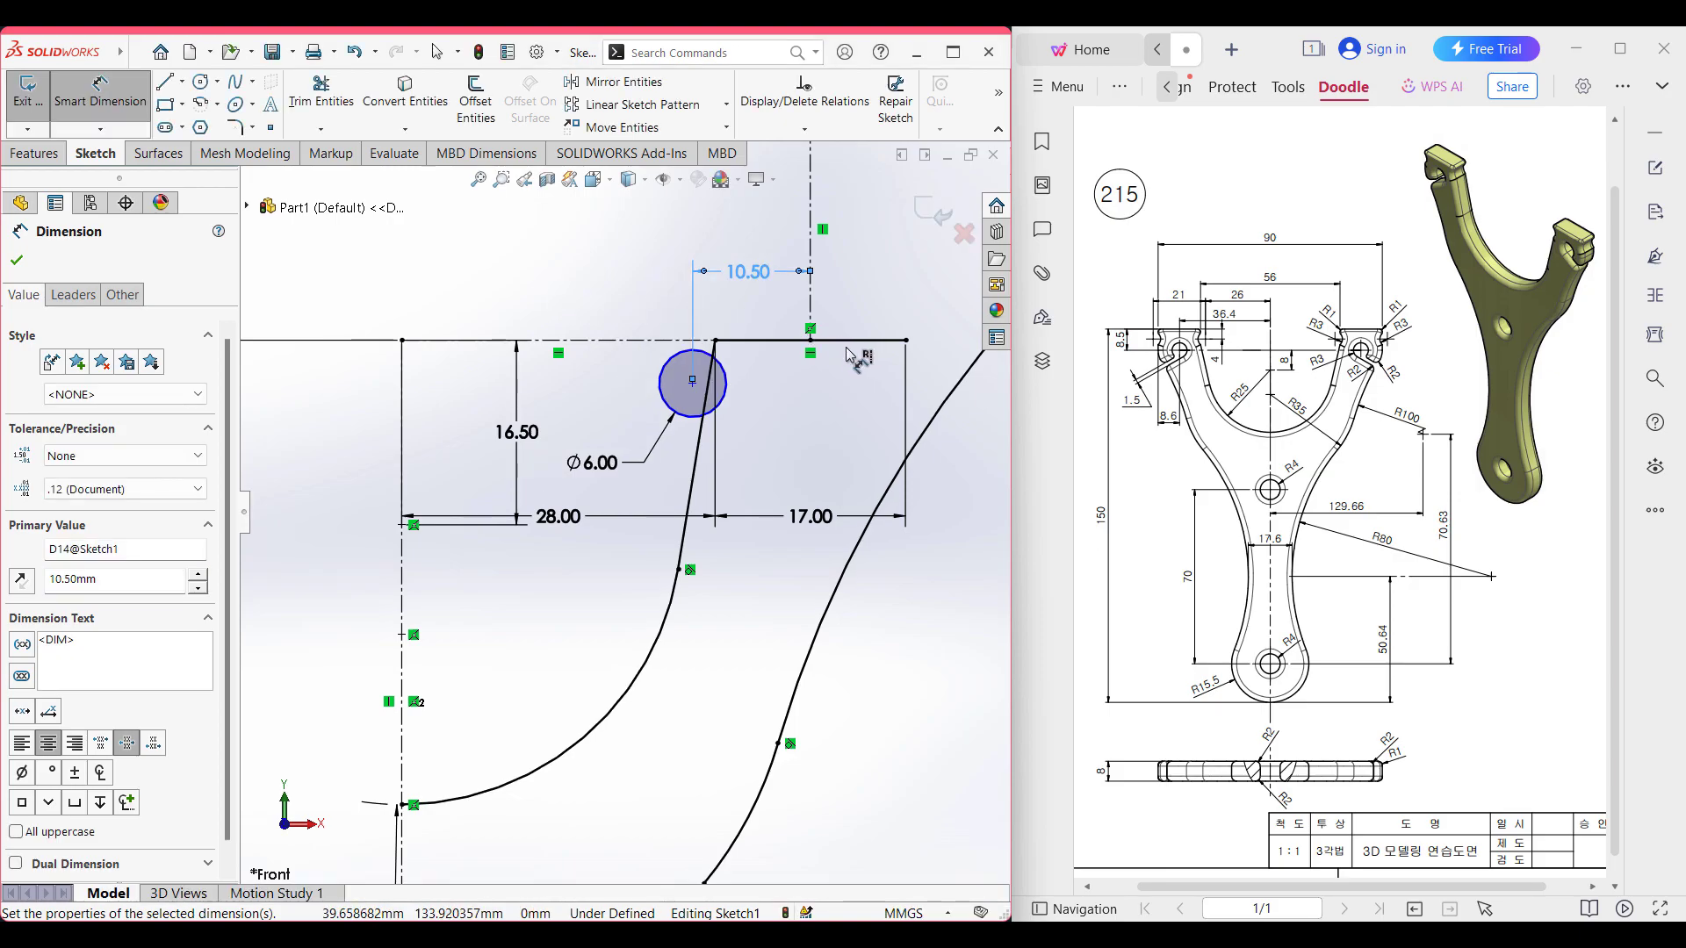
- Dimension the 6 mm circle's center 4 mm below the horizontal fork-tip line
left_click(725, 376)
left_click(752, 341)
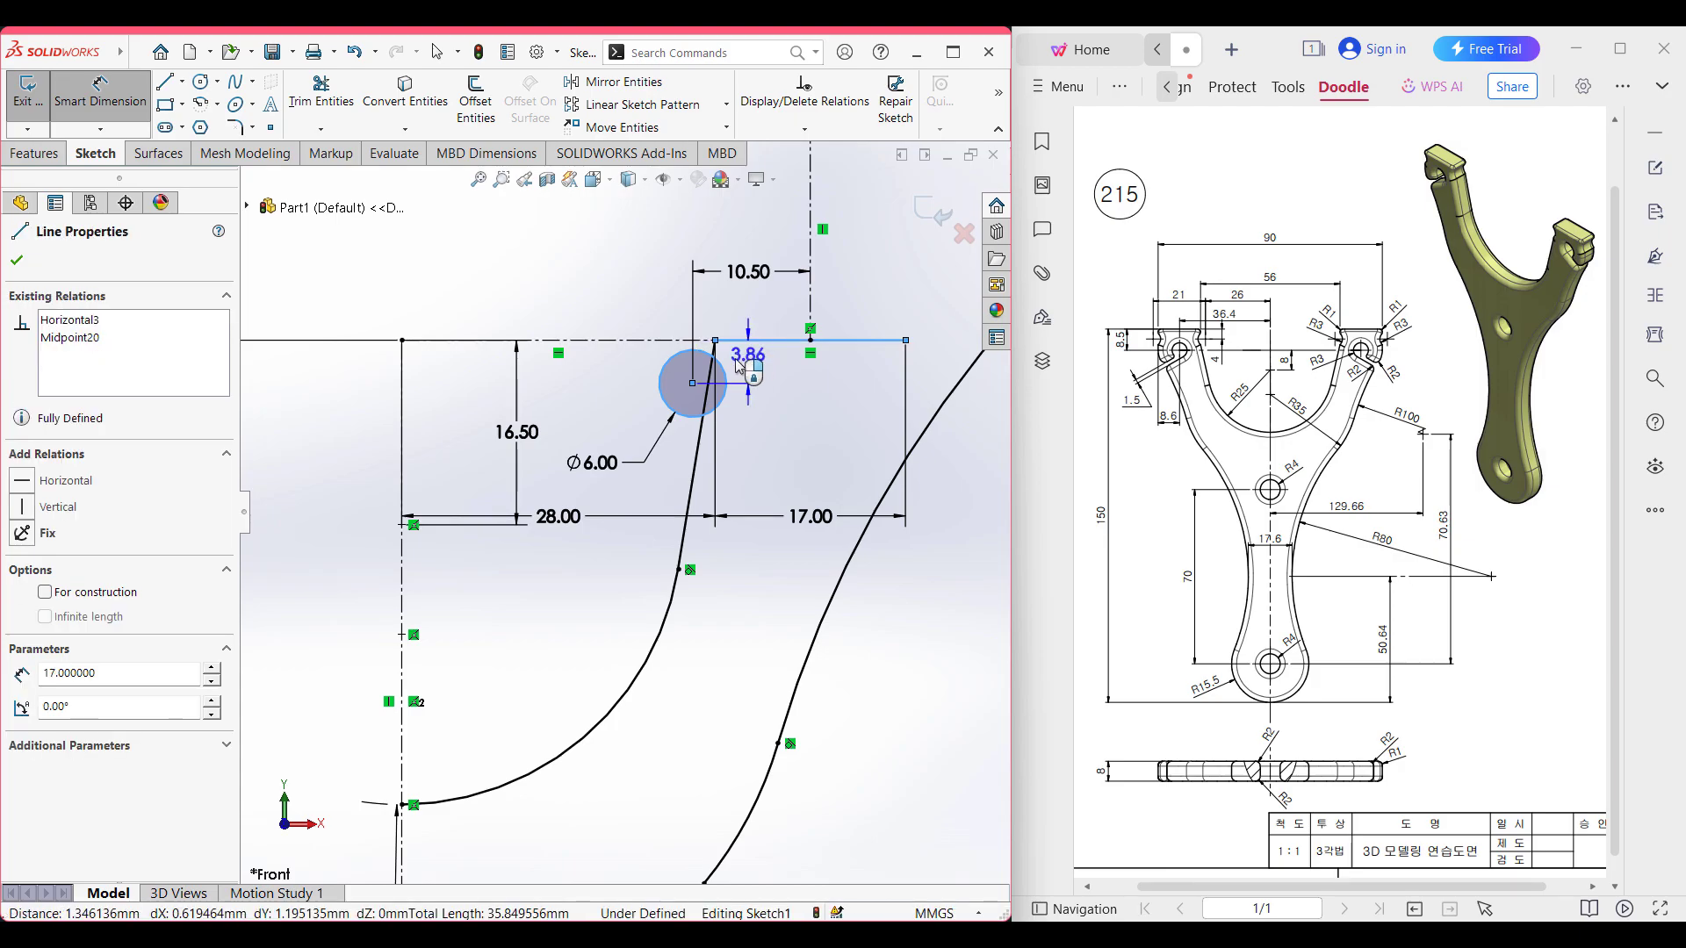
left_click(613, 363)
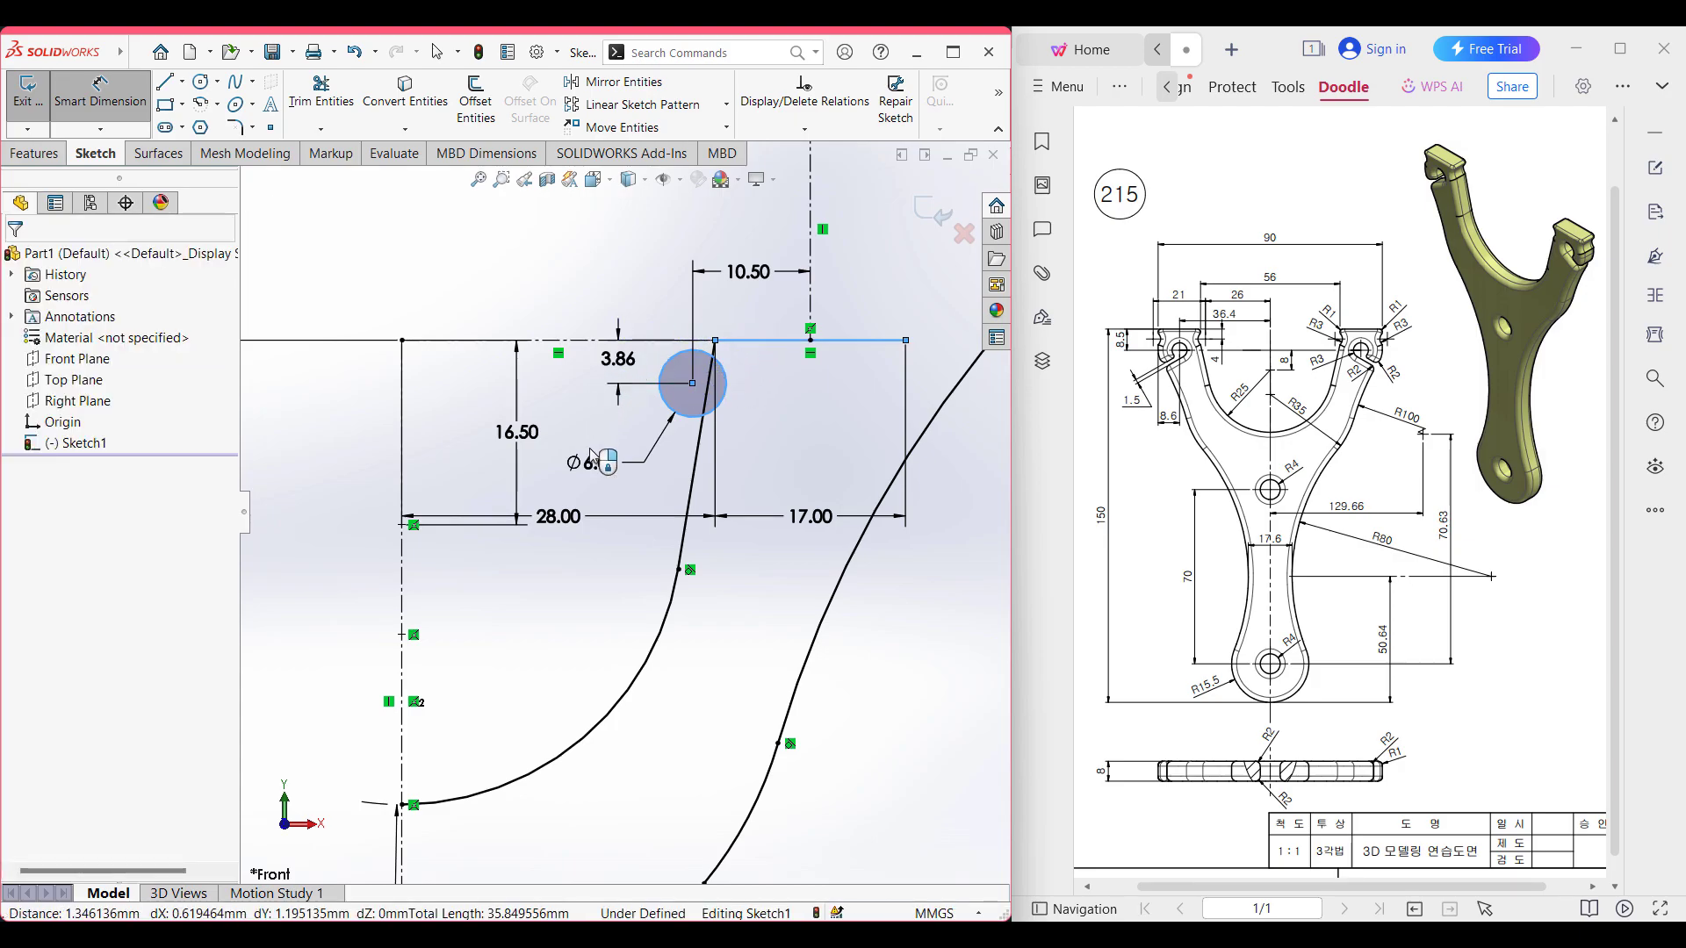
type("4")
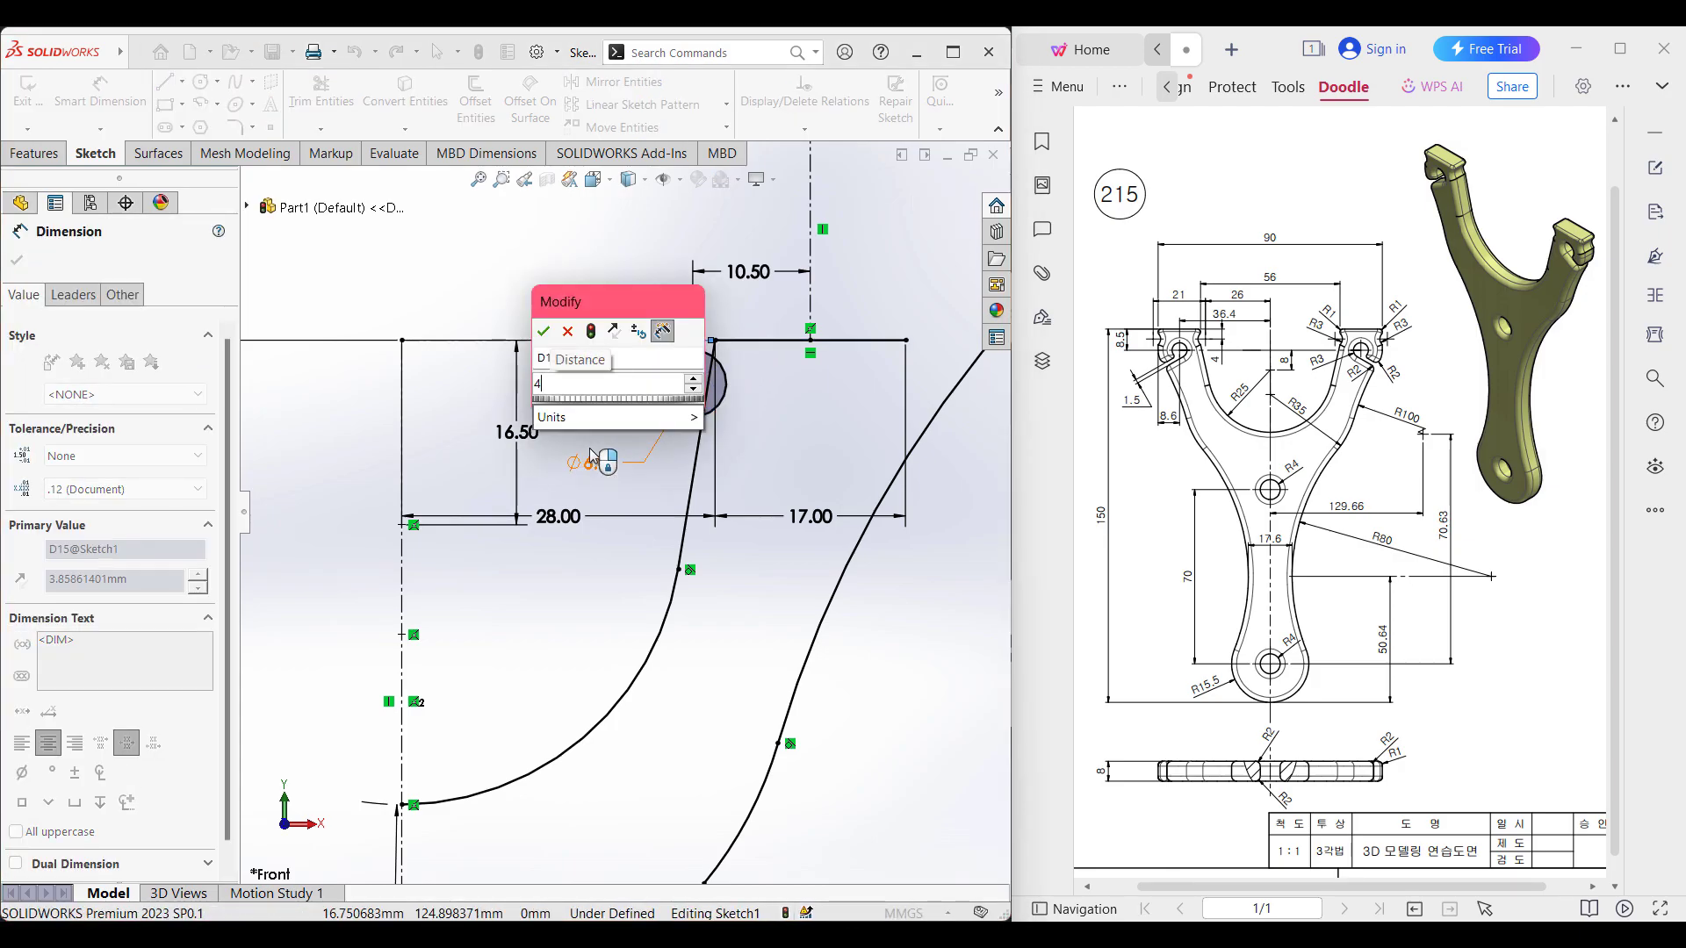
key("Return")
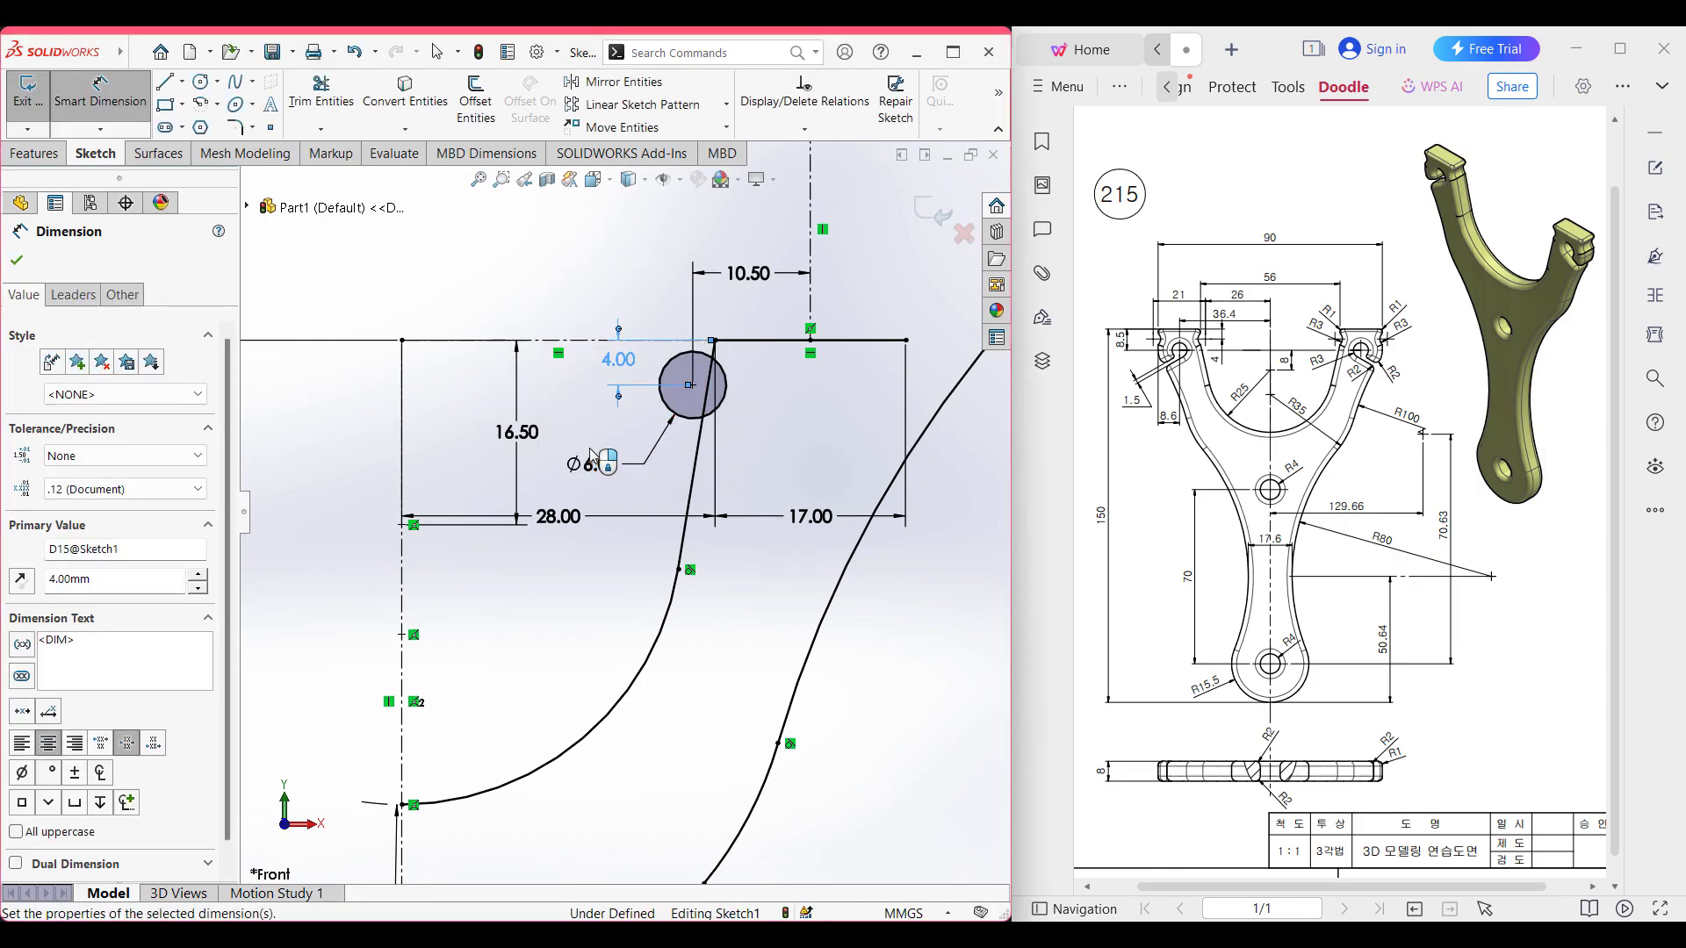
left_click(799, 425)
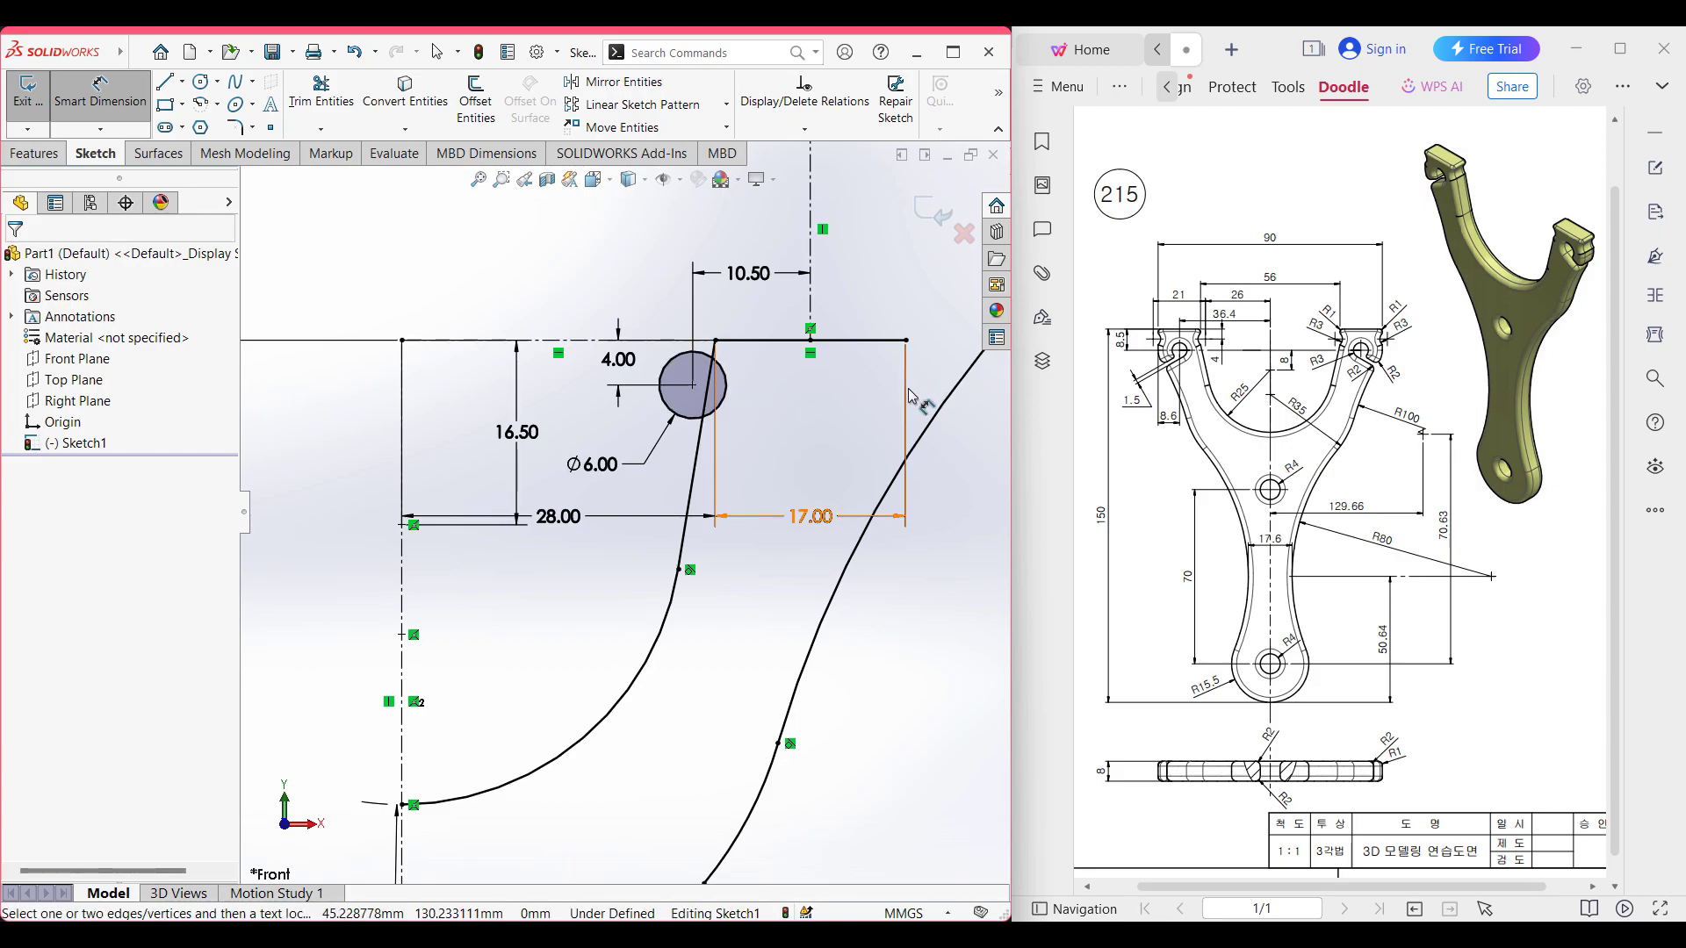
- Mirror the 6 mm notch circle about the fork tip's vertical centerline, keeping the original
scroll(908, 388, "down", 3)
scroll(908, 388, "up", 4)
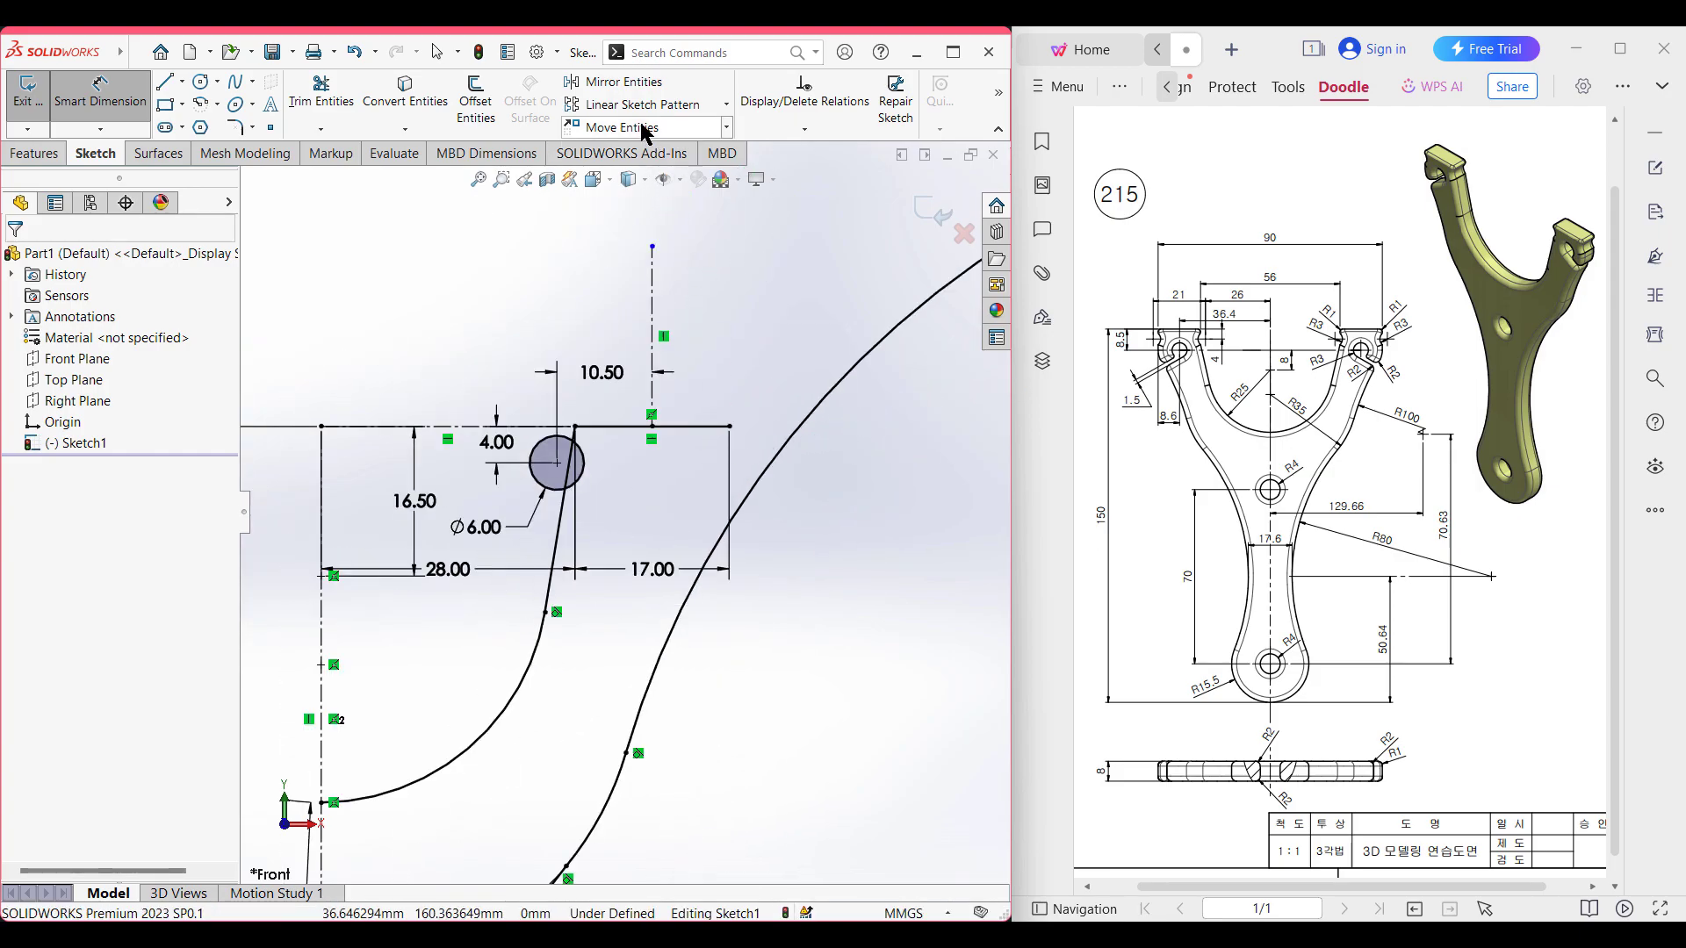
left_click(639, 82)
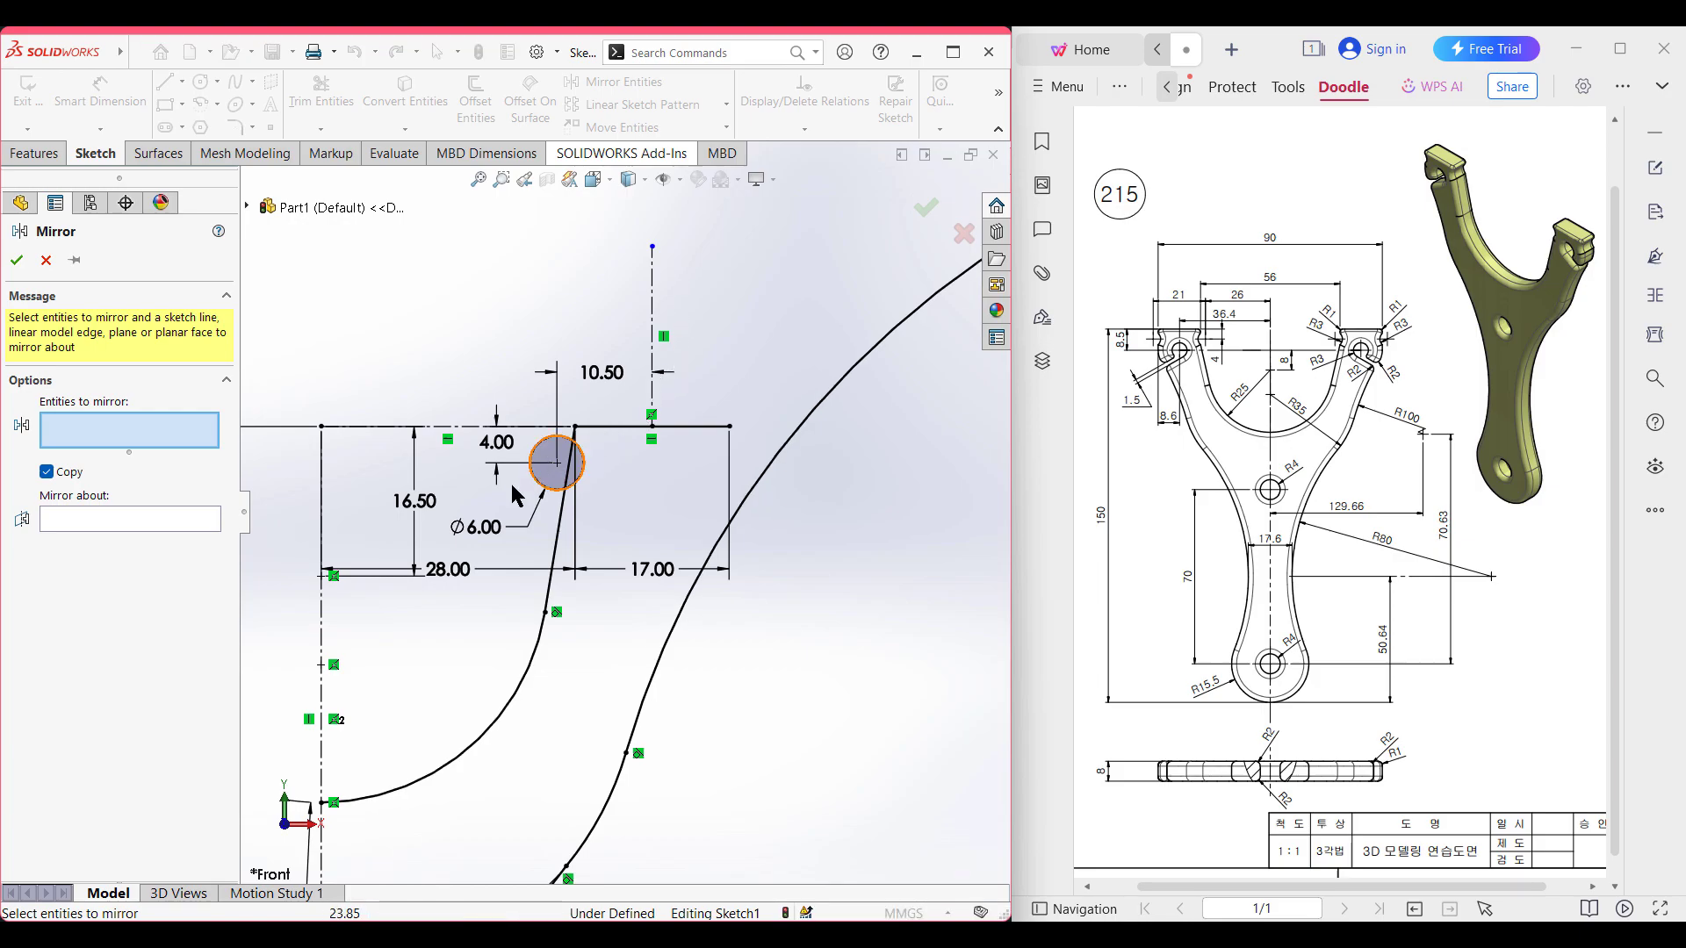
left_click(544, 490)
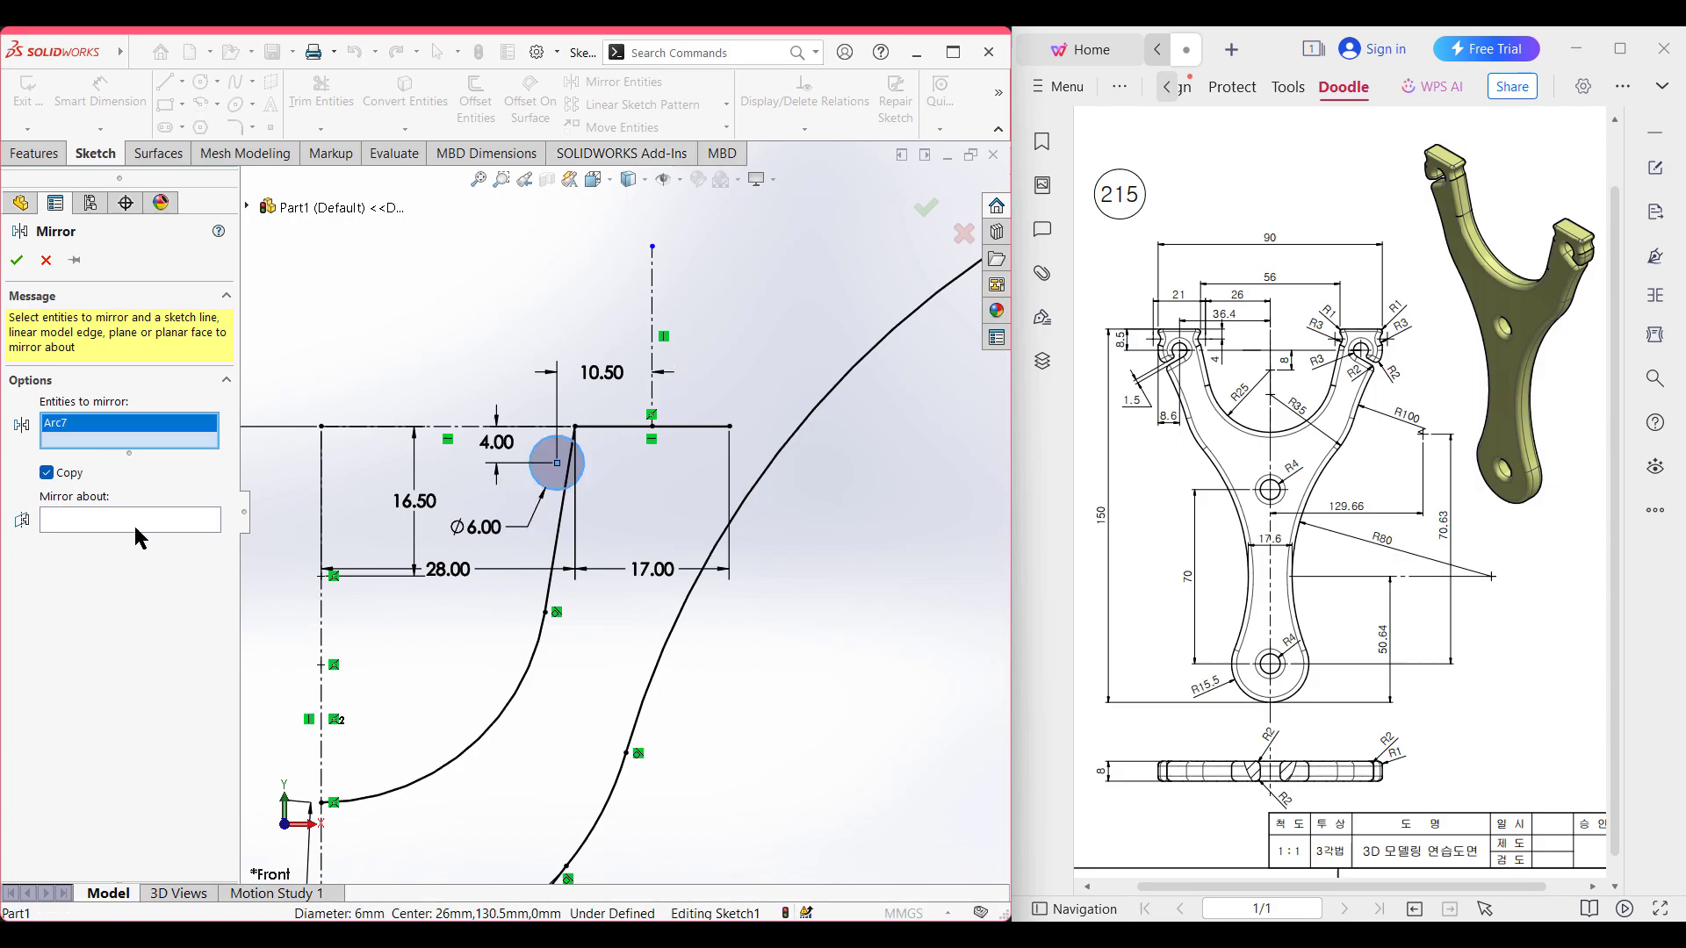
left_click(163, 533)
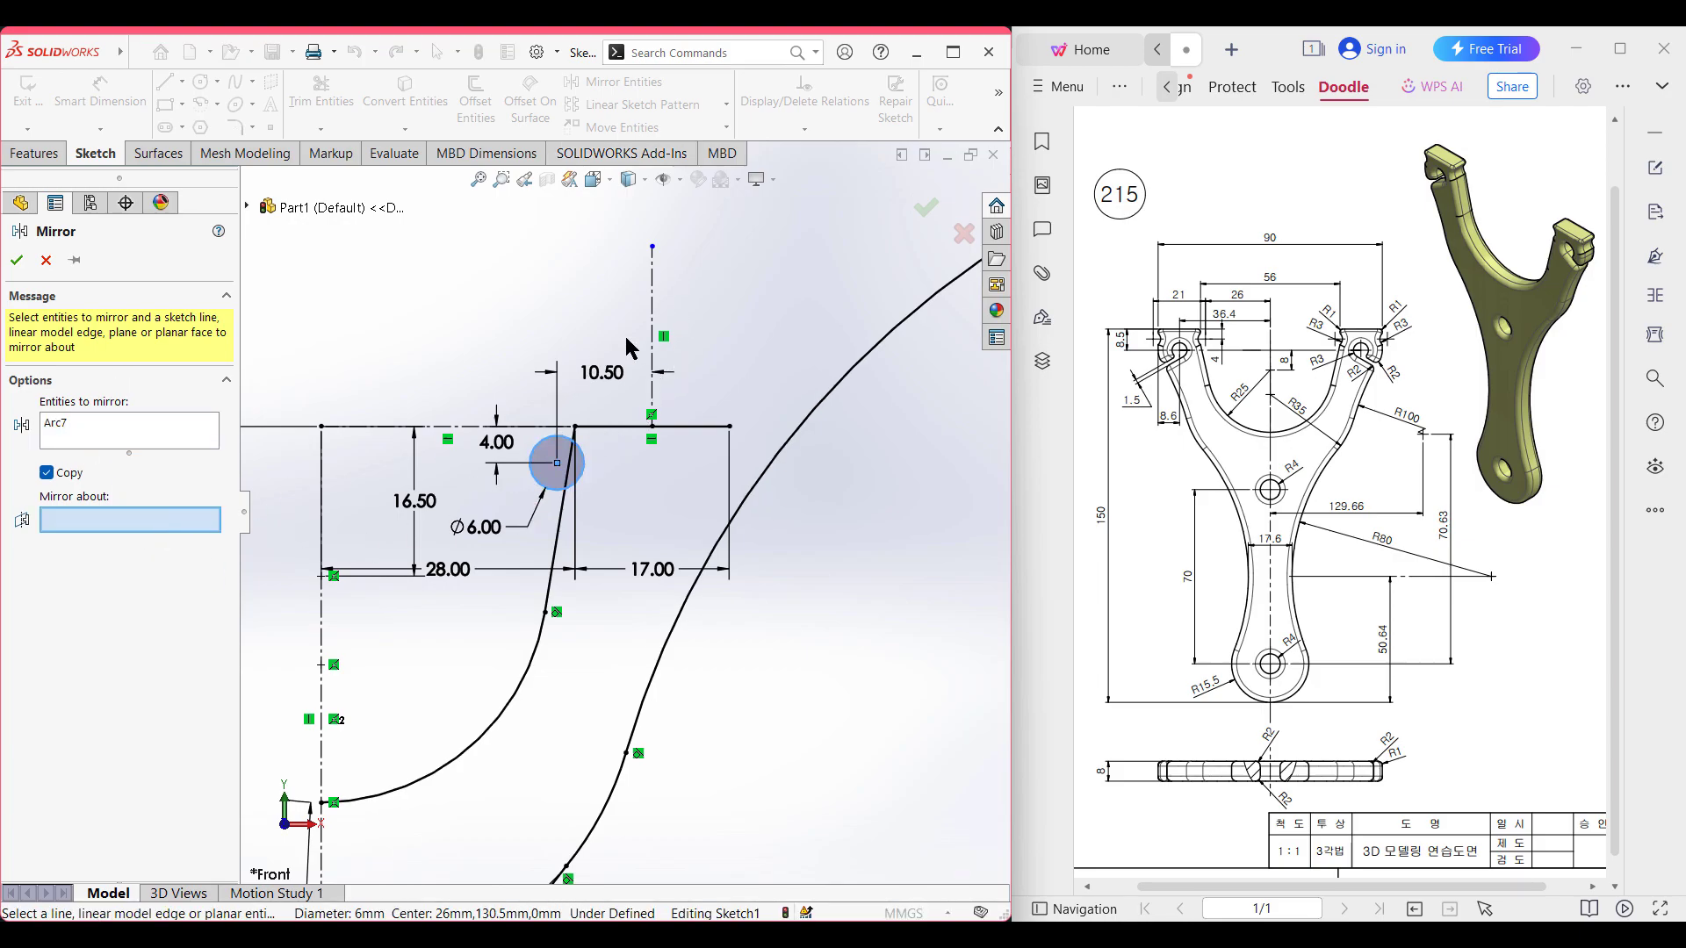
left_click(655, 309)
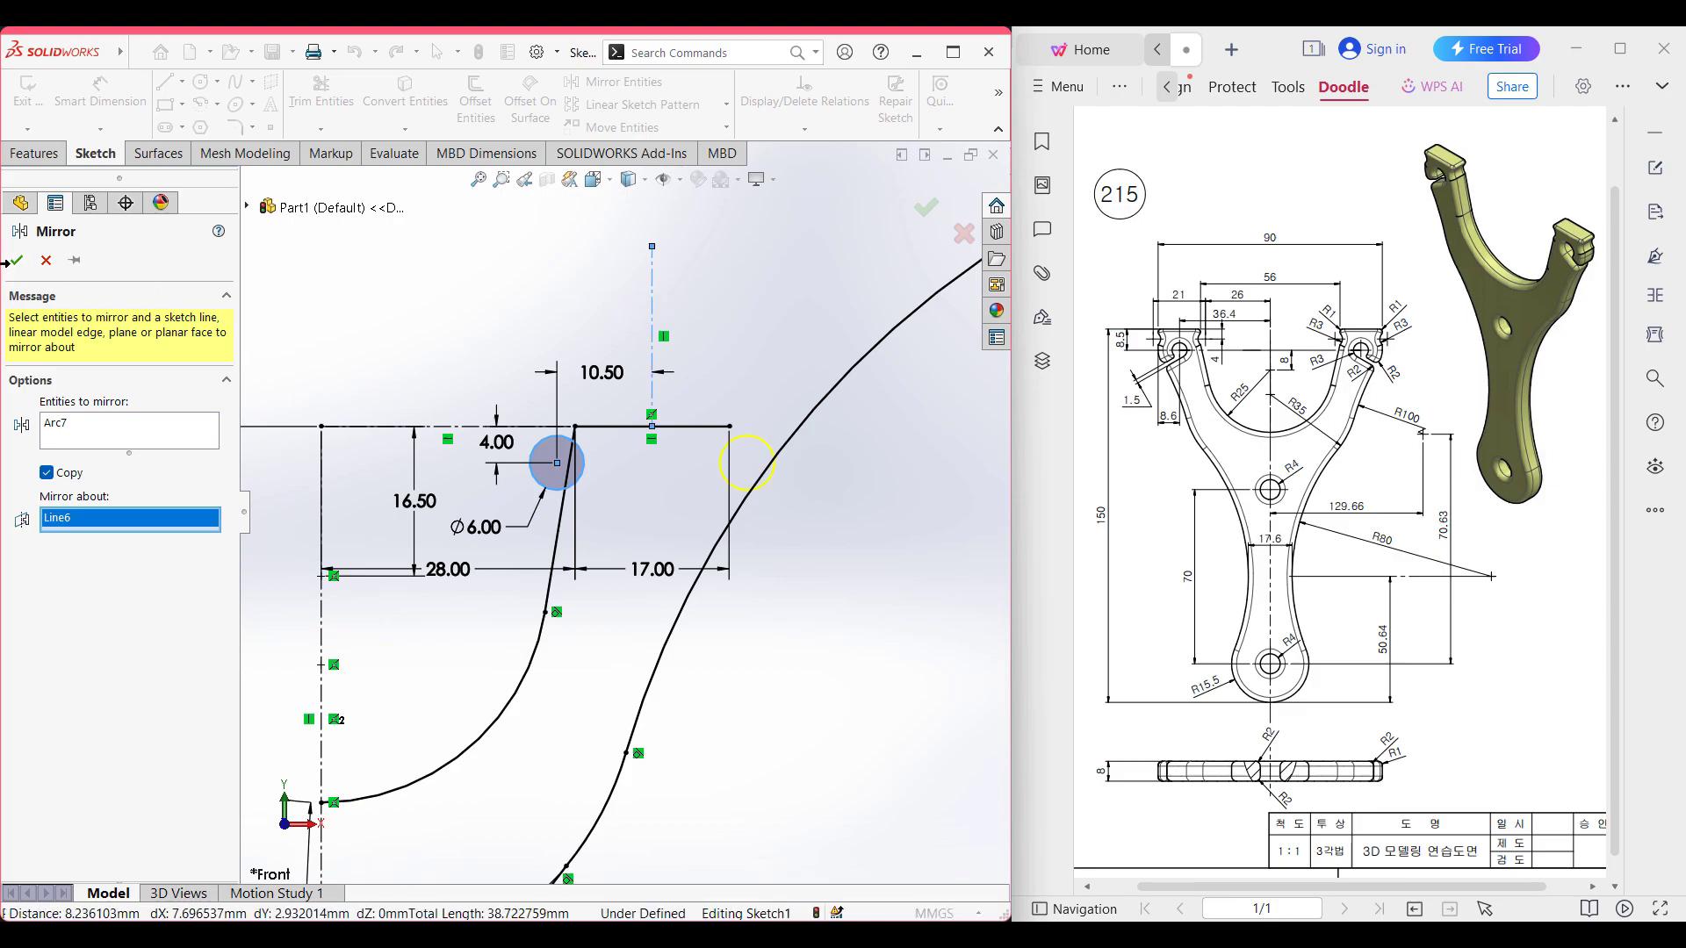
left_click(16, 260)
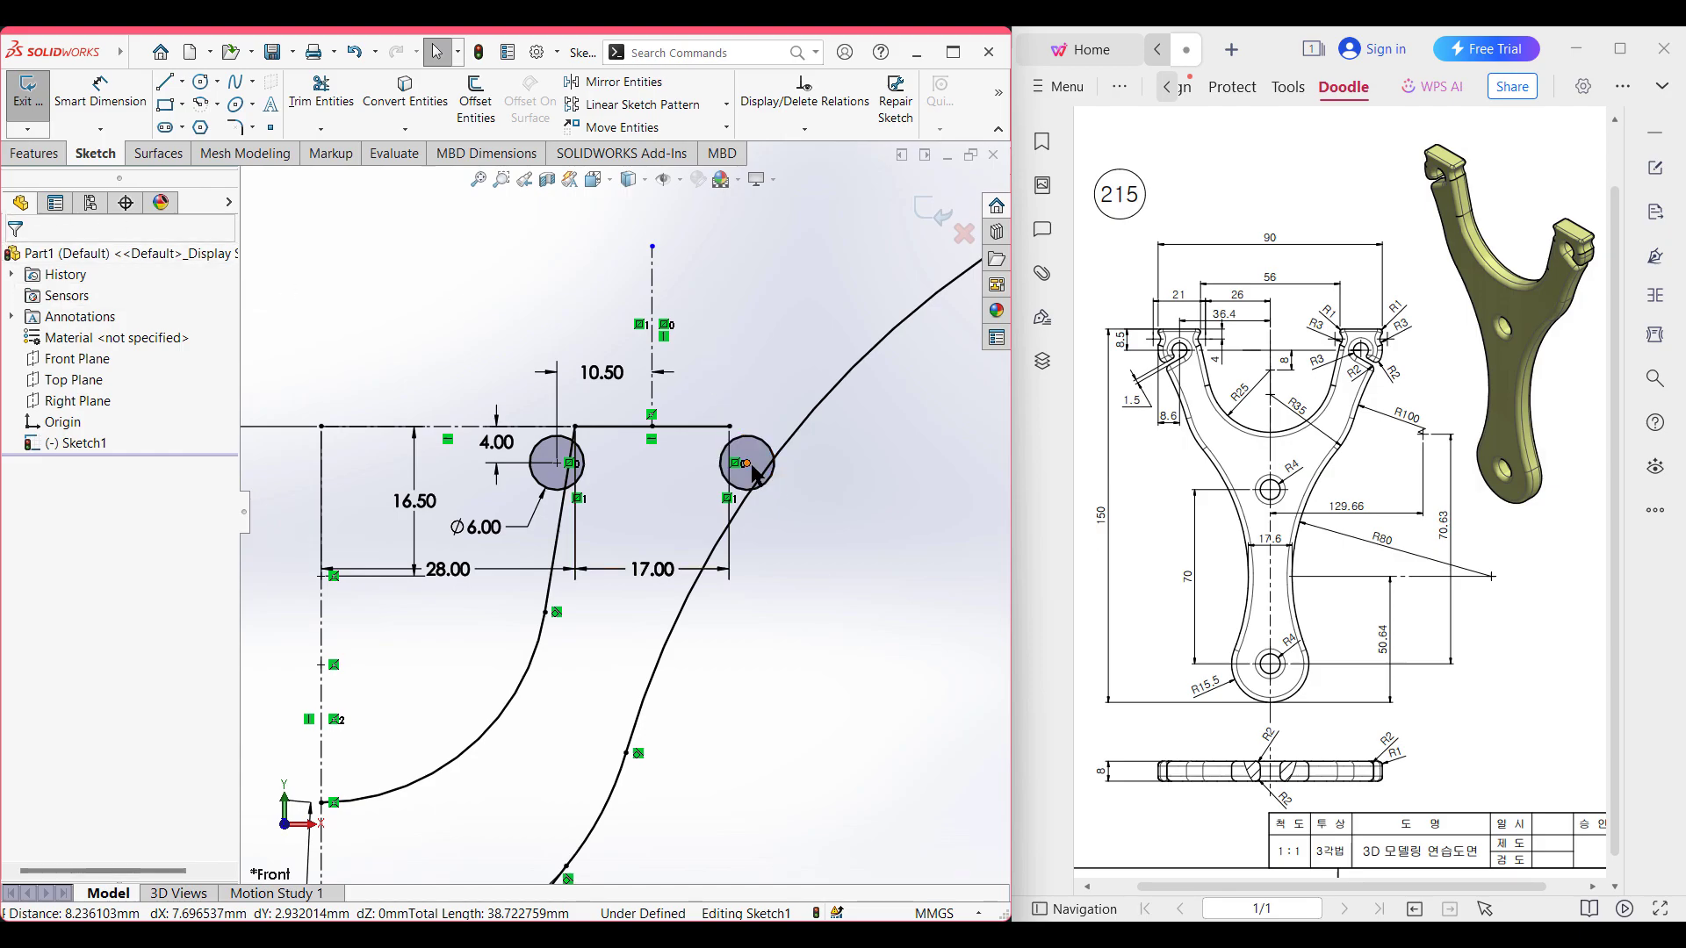
- Sketch a 6 mm diameter circle between the two notch circles, centered below the fork-tip line in line with the vertical centerline
scroll(620, 477, "up", 2)
scroll(611, 482, "down", 3)
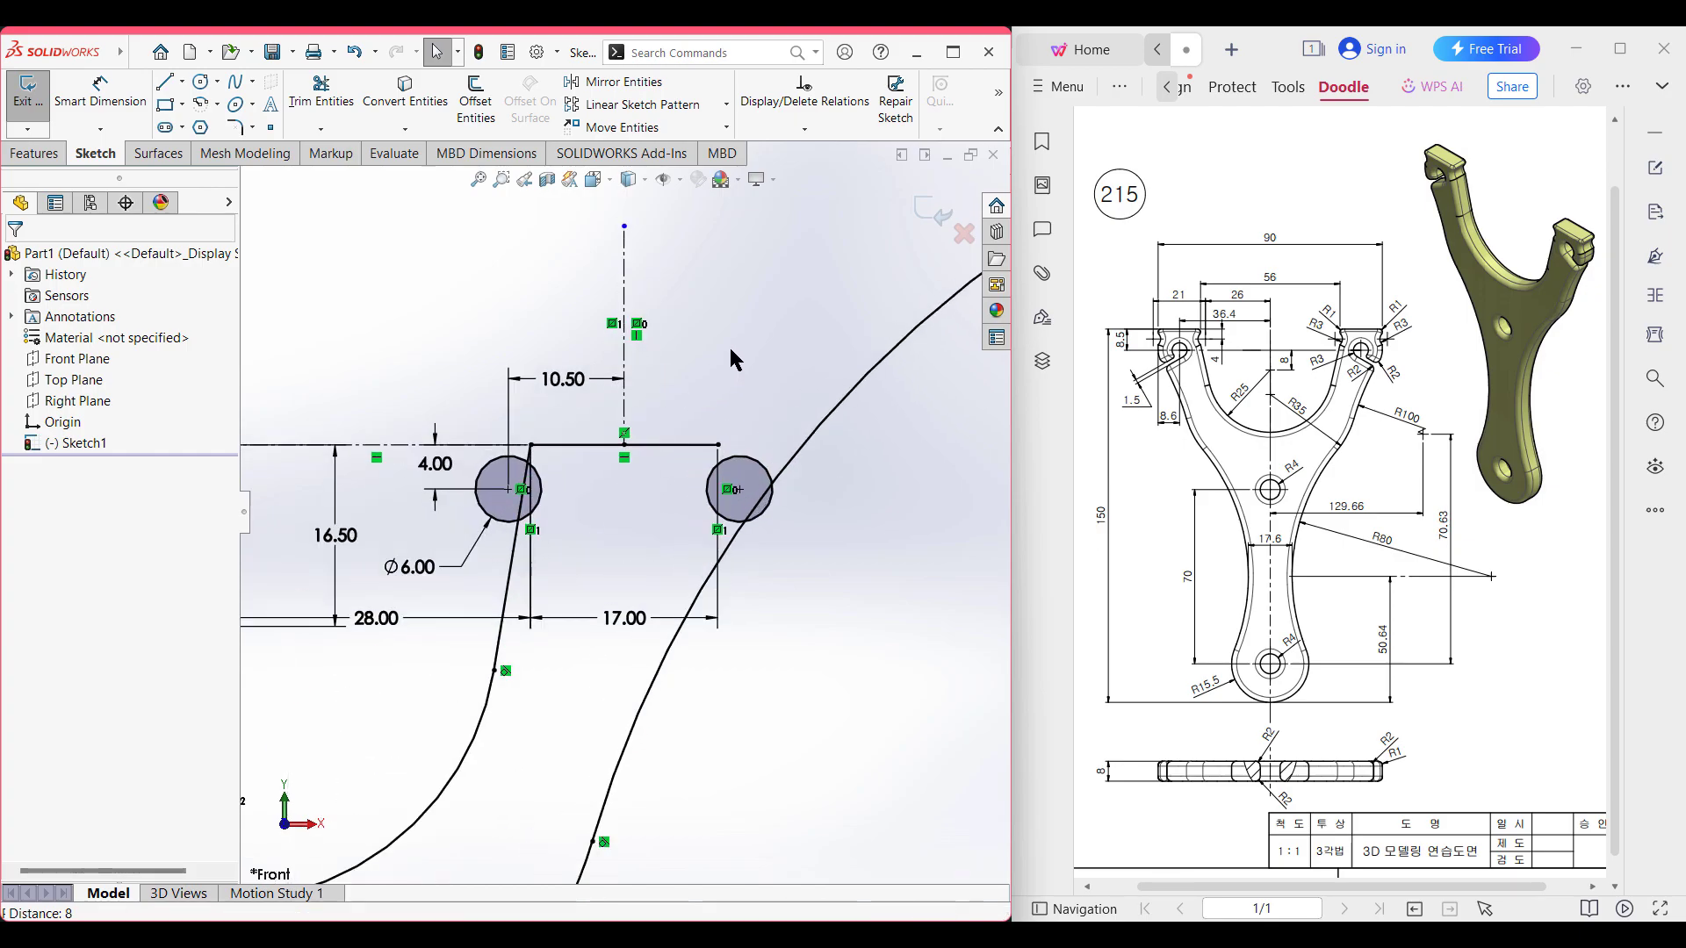
left_click(201, 85)
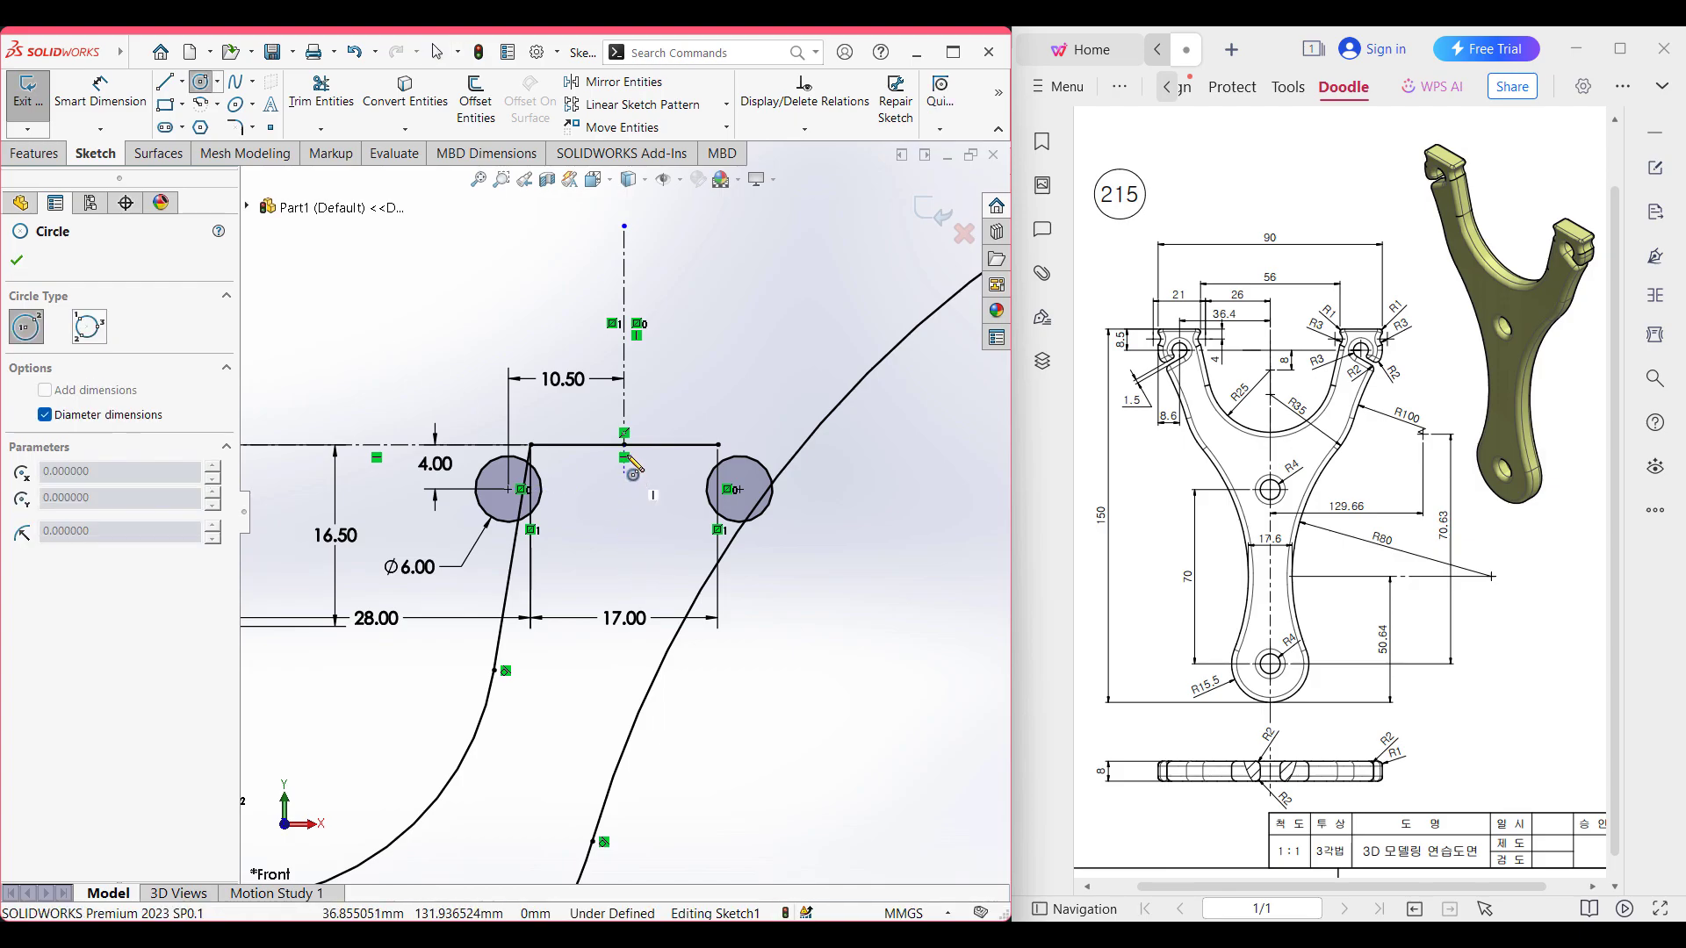
left_click(624, 542)
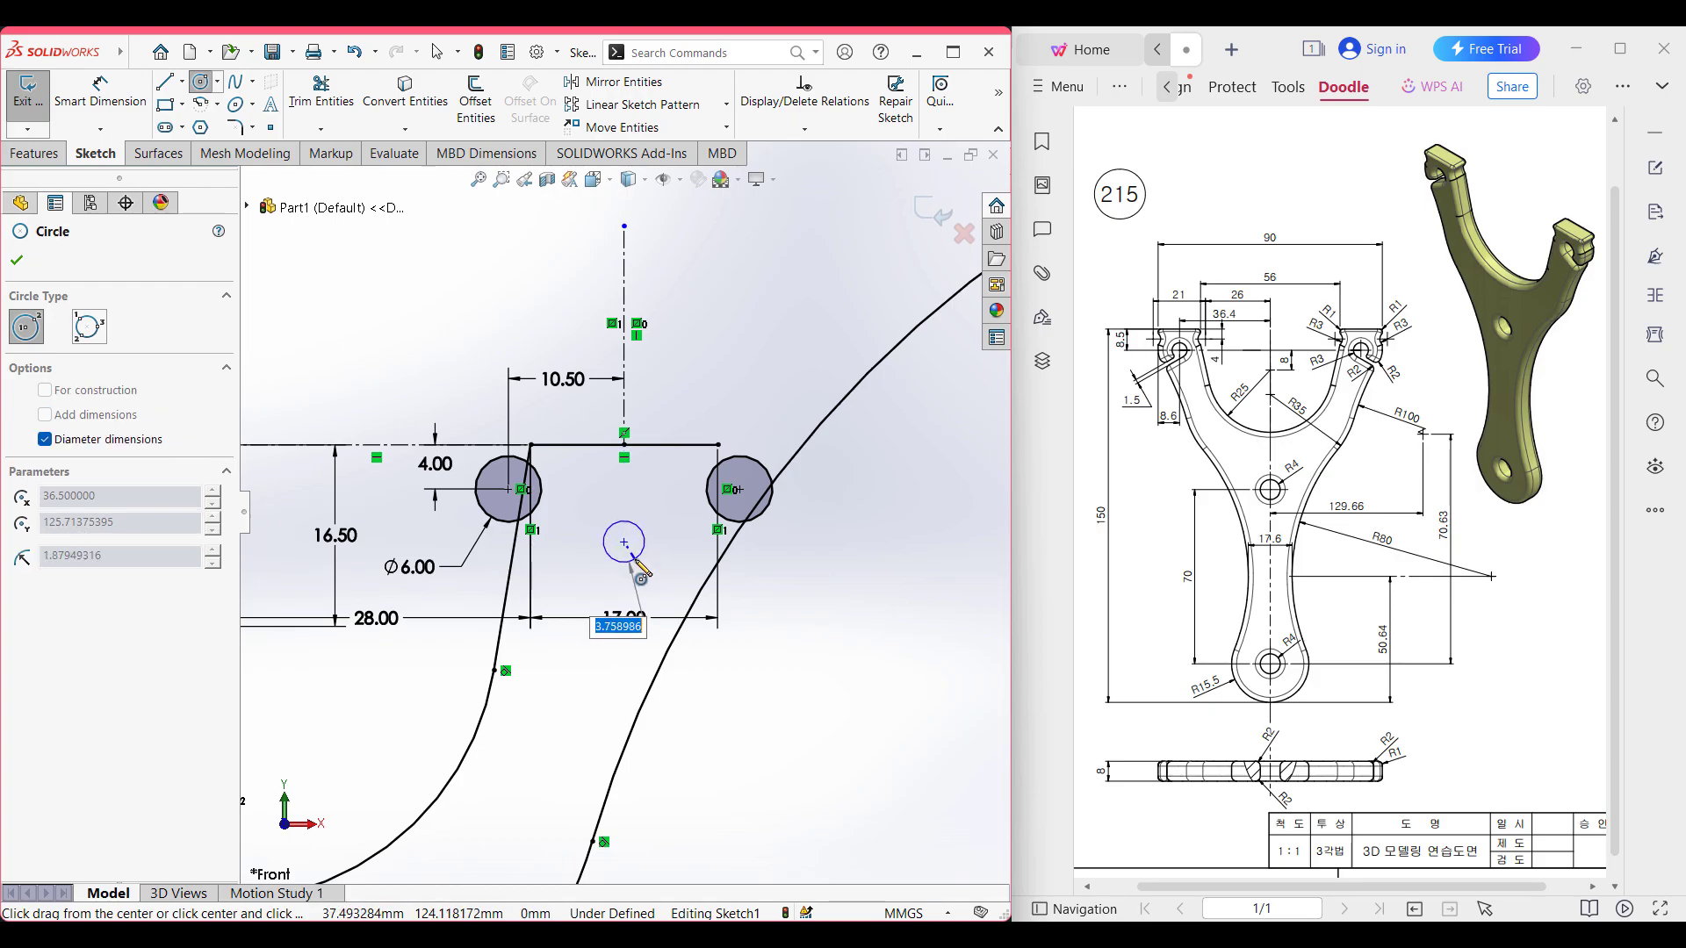
type("3*2")
key("Return")
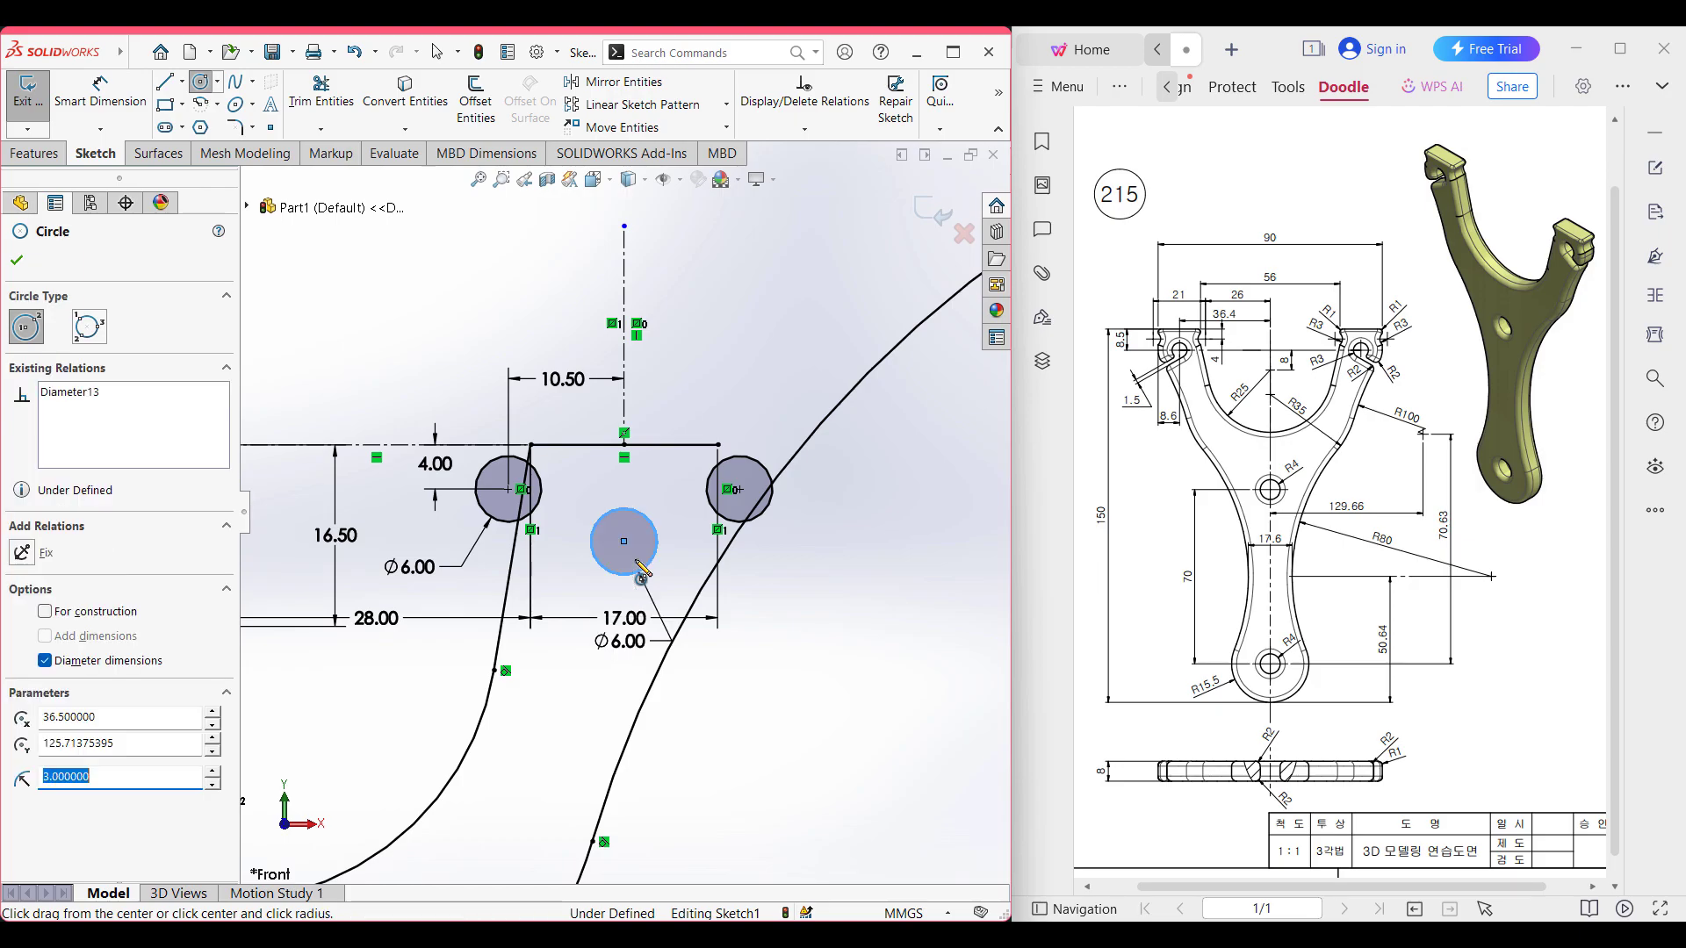
- Dimension the middle 6 mm circle's center 8.5 mm below the horizontal fork-tip line
left_click(100, 99)
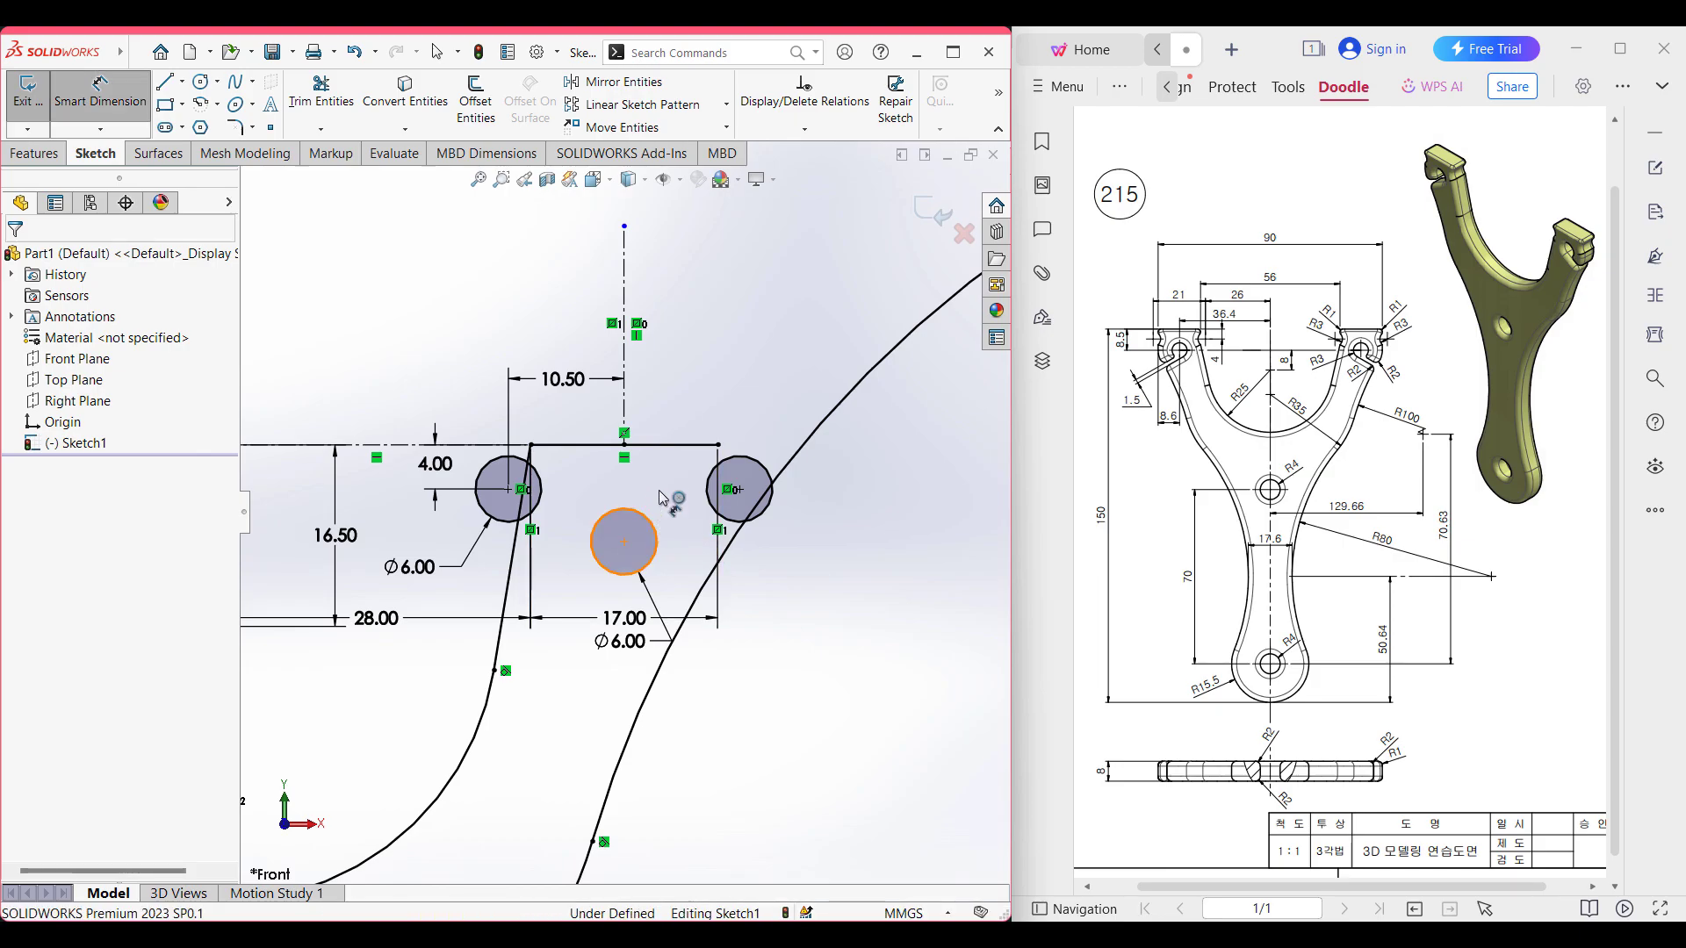
left_click(658, 539)
left_click(664, 445)
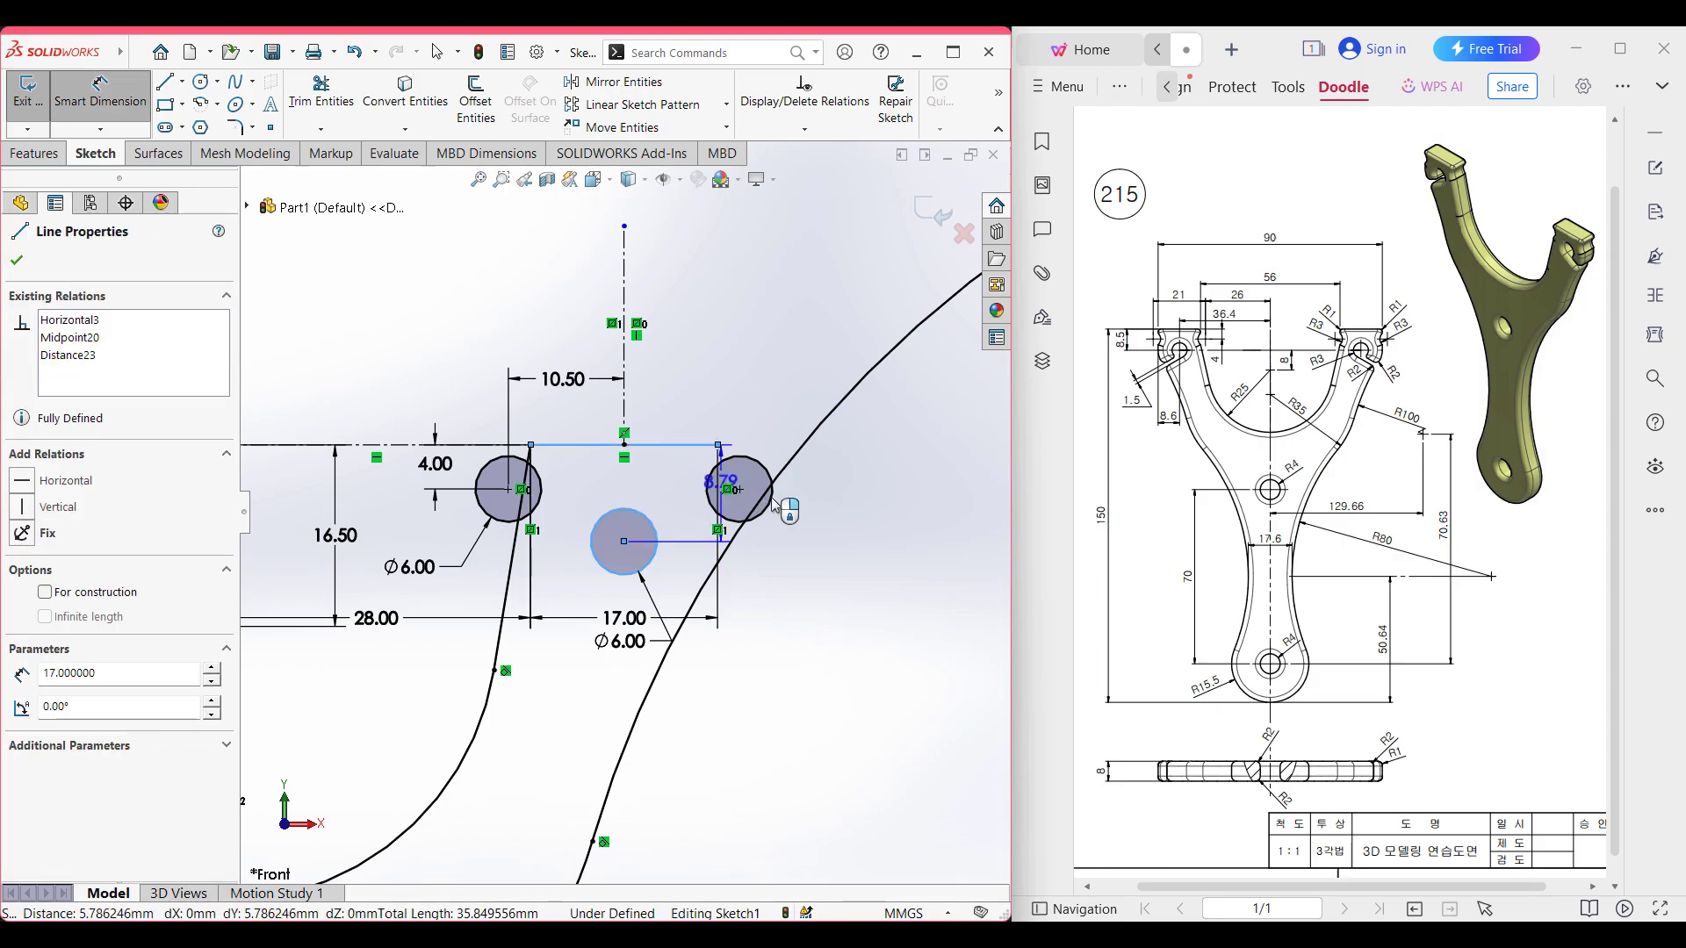
left_click(593, 479)
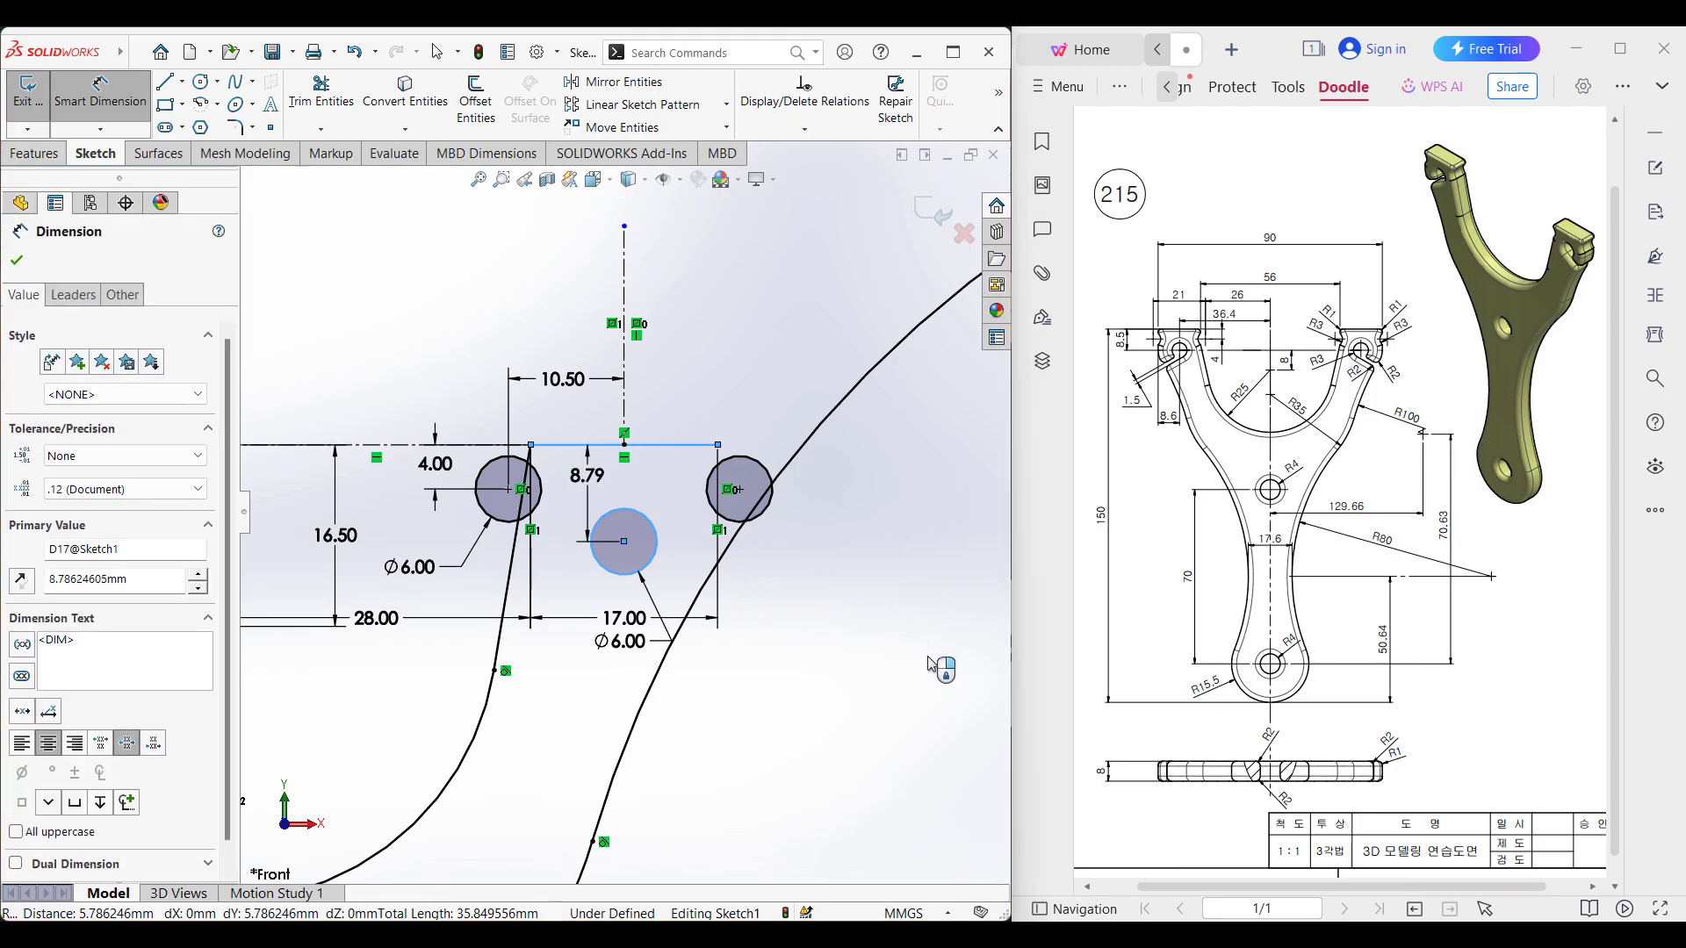
type("8.5")
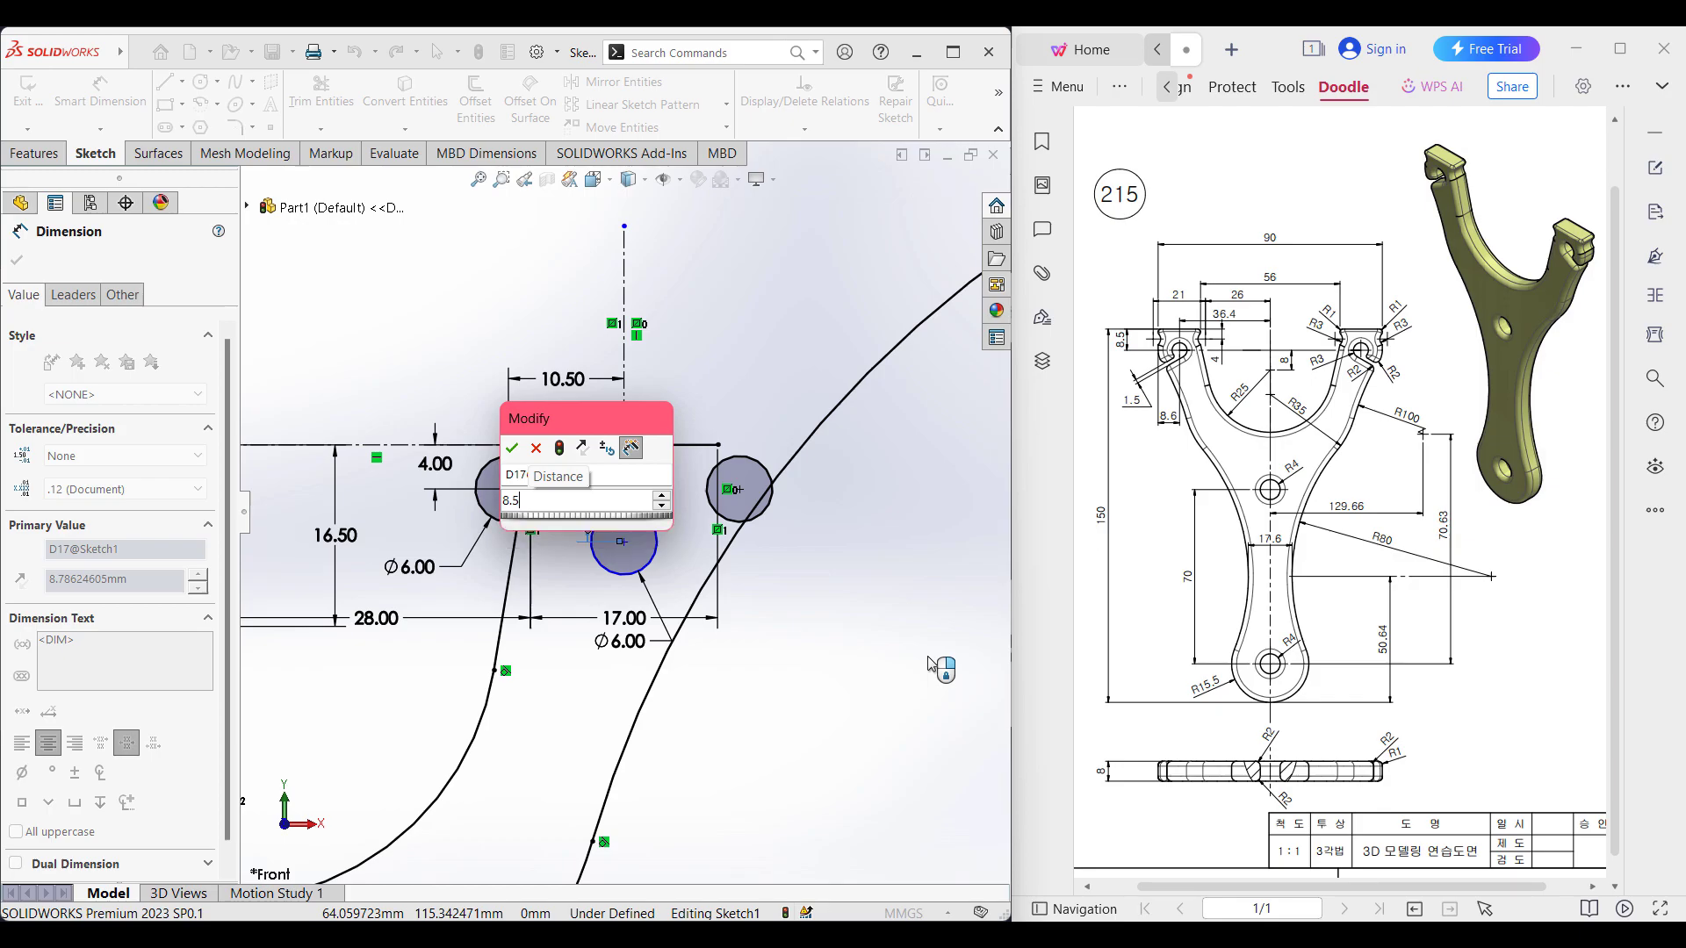
key("Return")
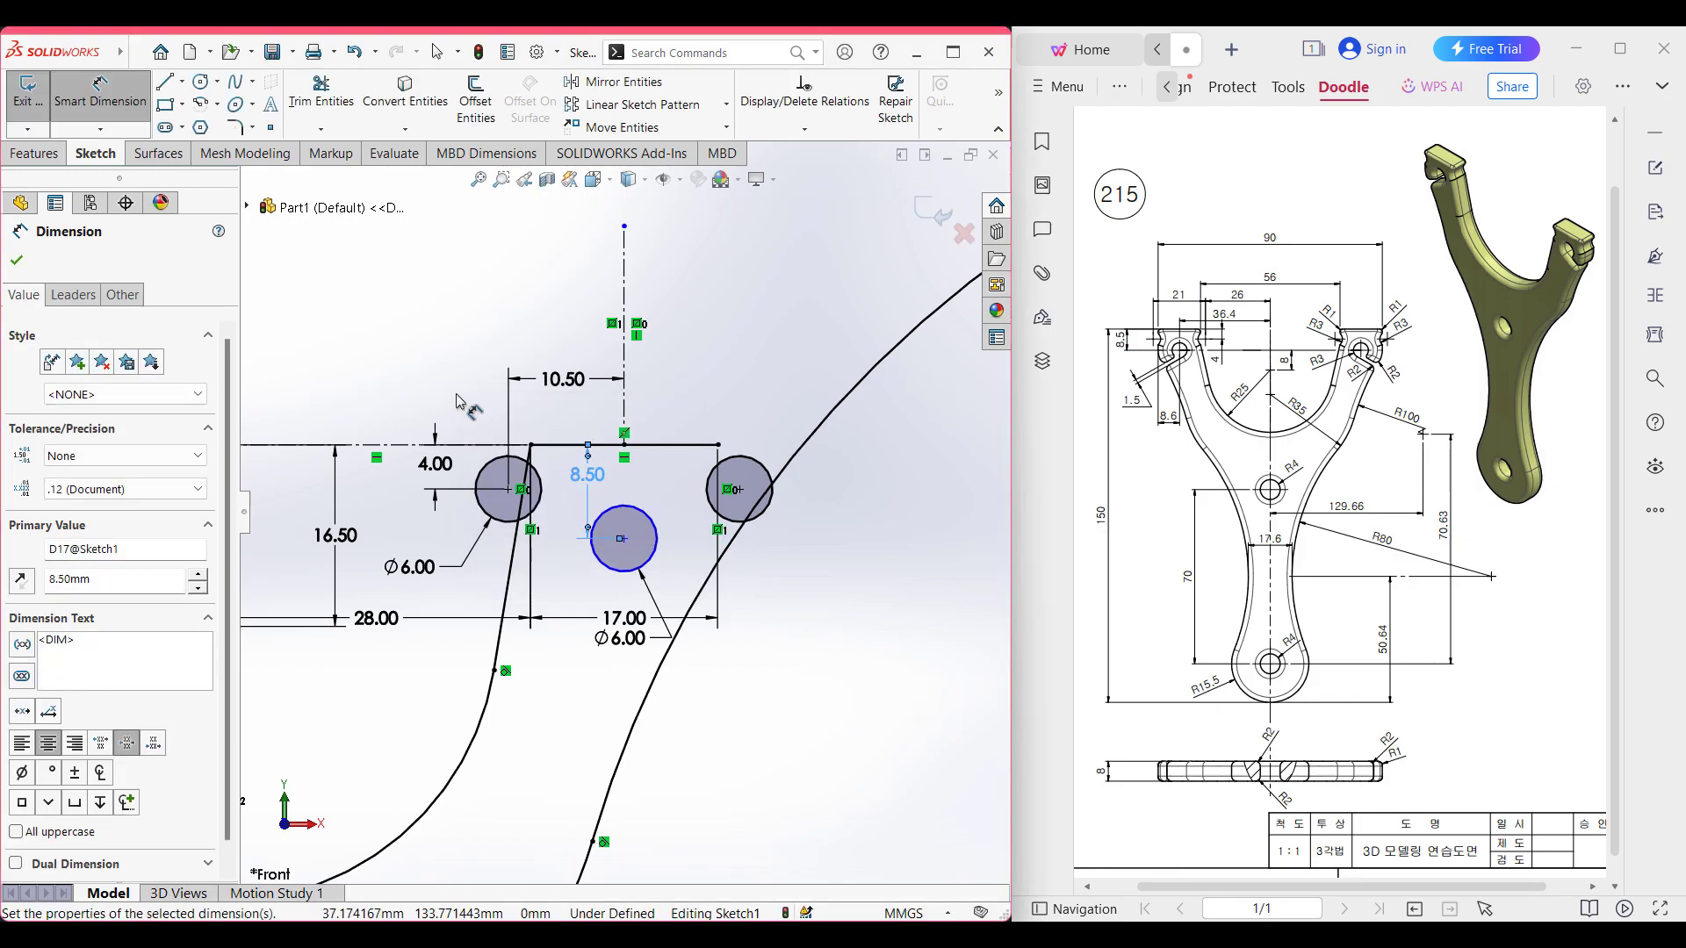
left_click(21, 261)
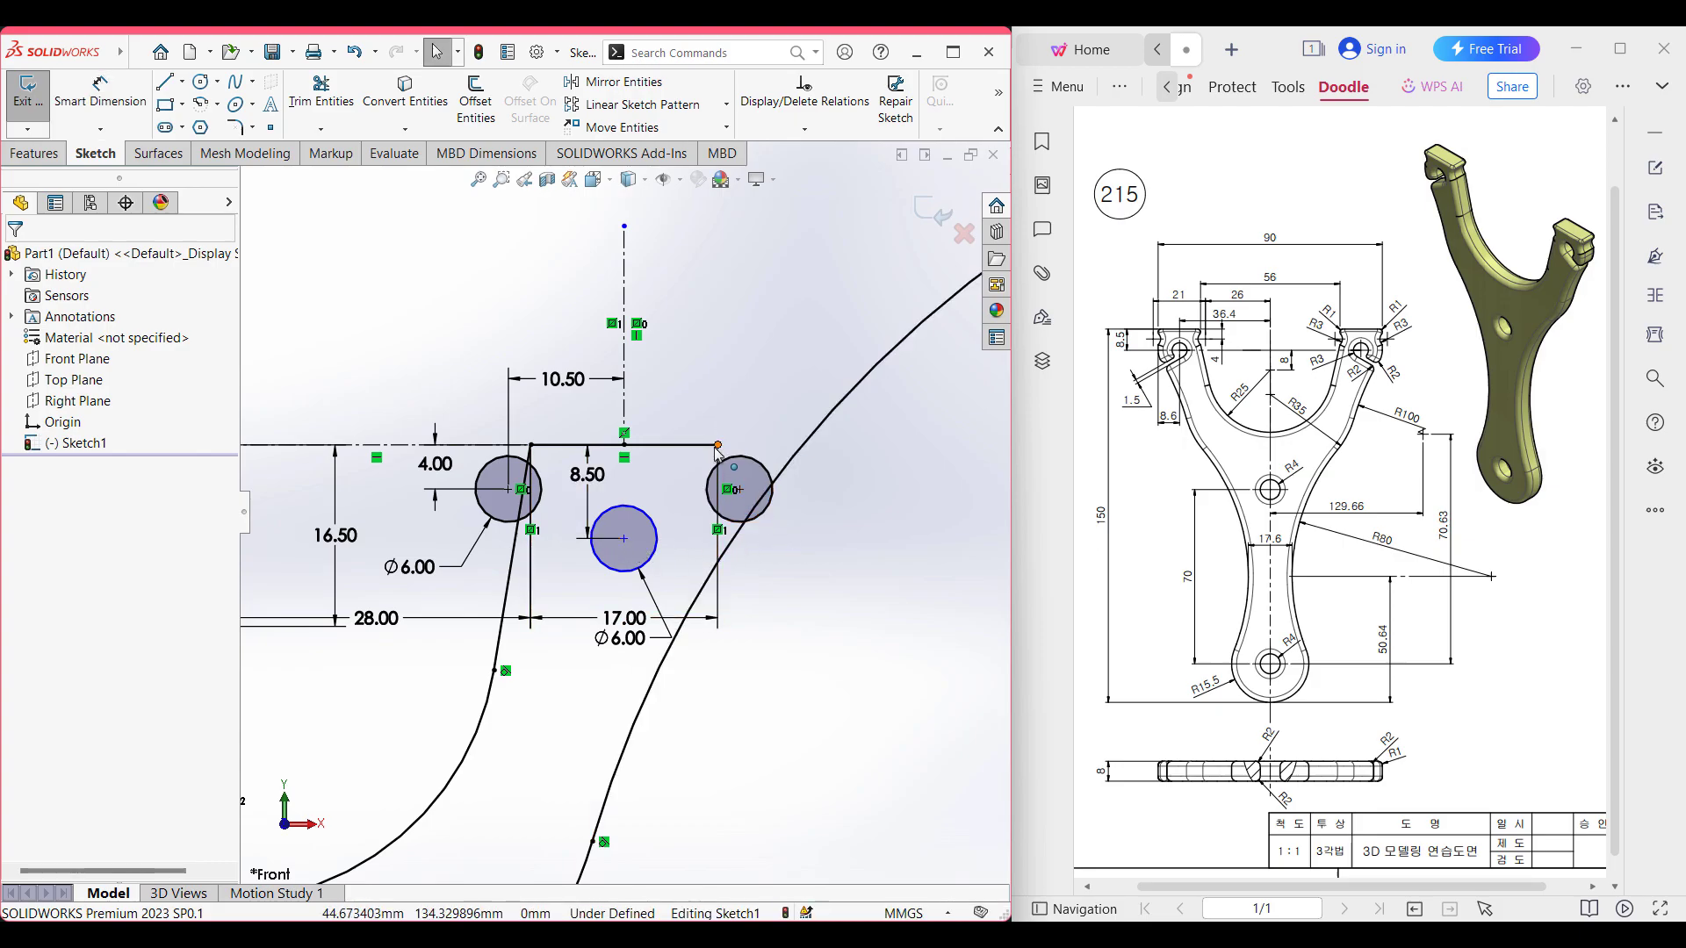
- Sketch a vertical line about 1.76 mm long from the fork-tip line's outer endpoint down to the outer notch circle
left_click(165, 83)
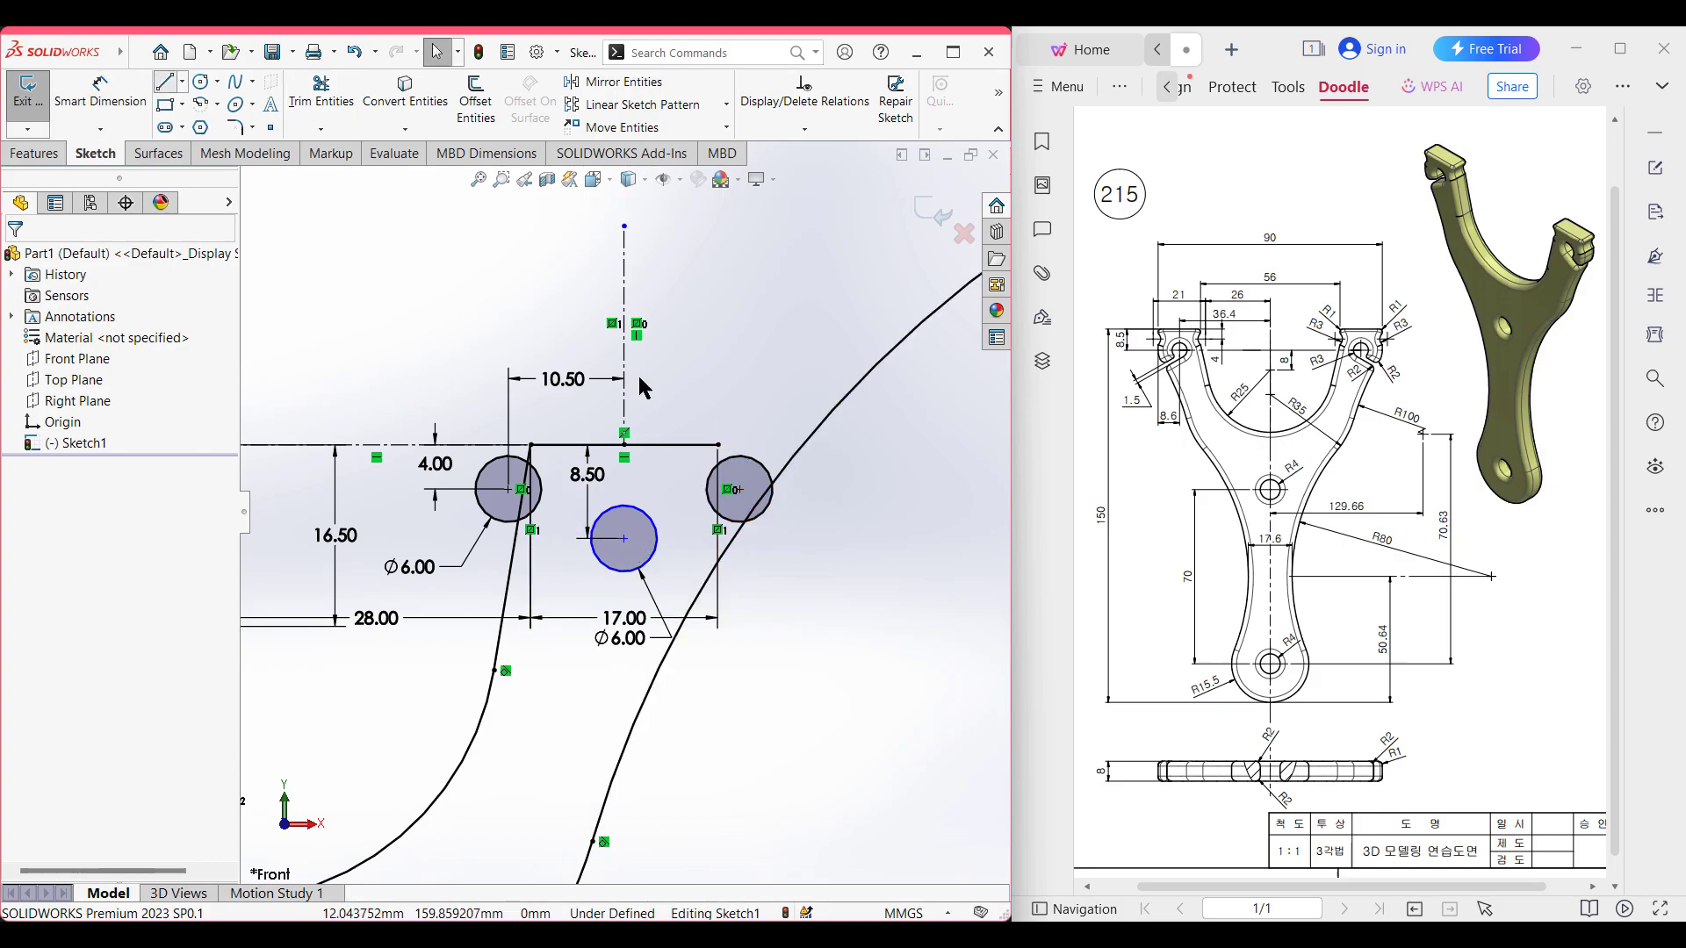
left_click(719, 445)
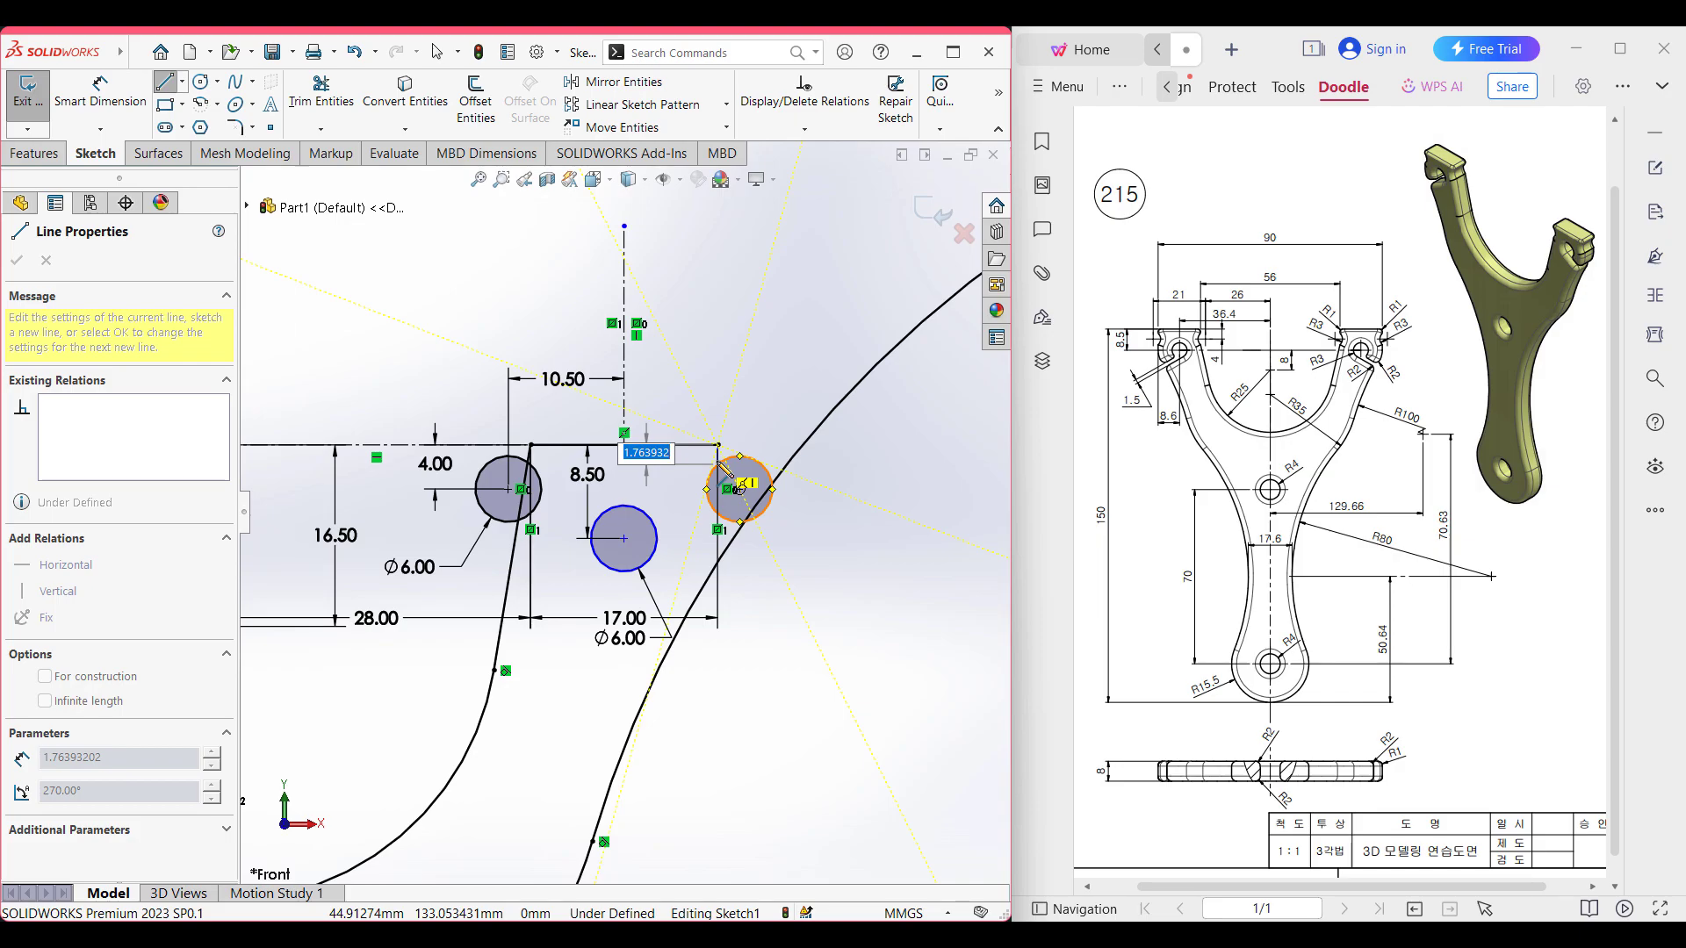
left_click(720, 465)
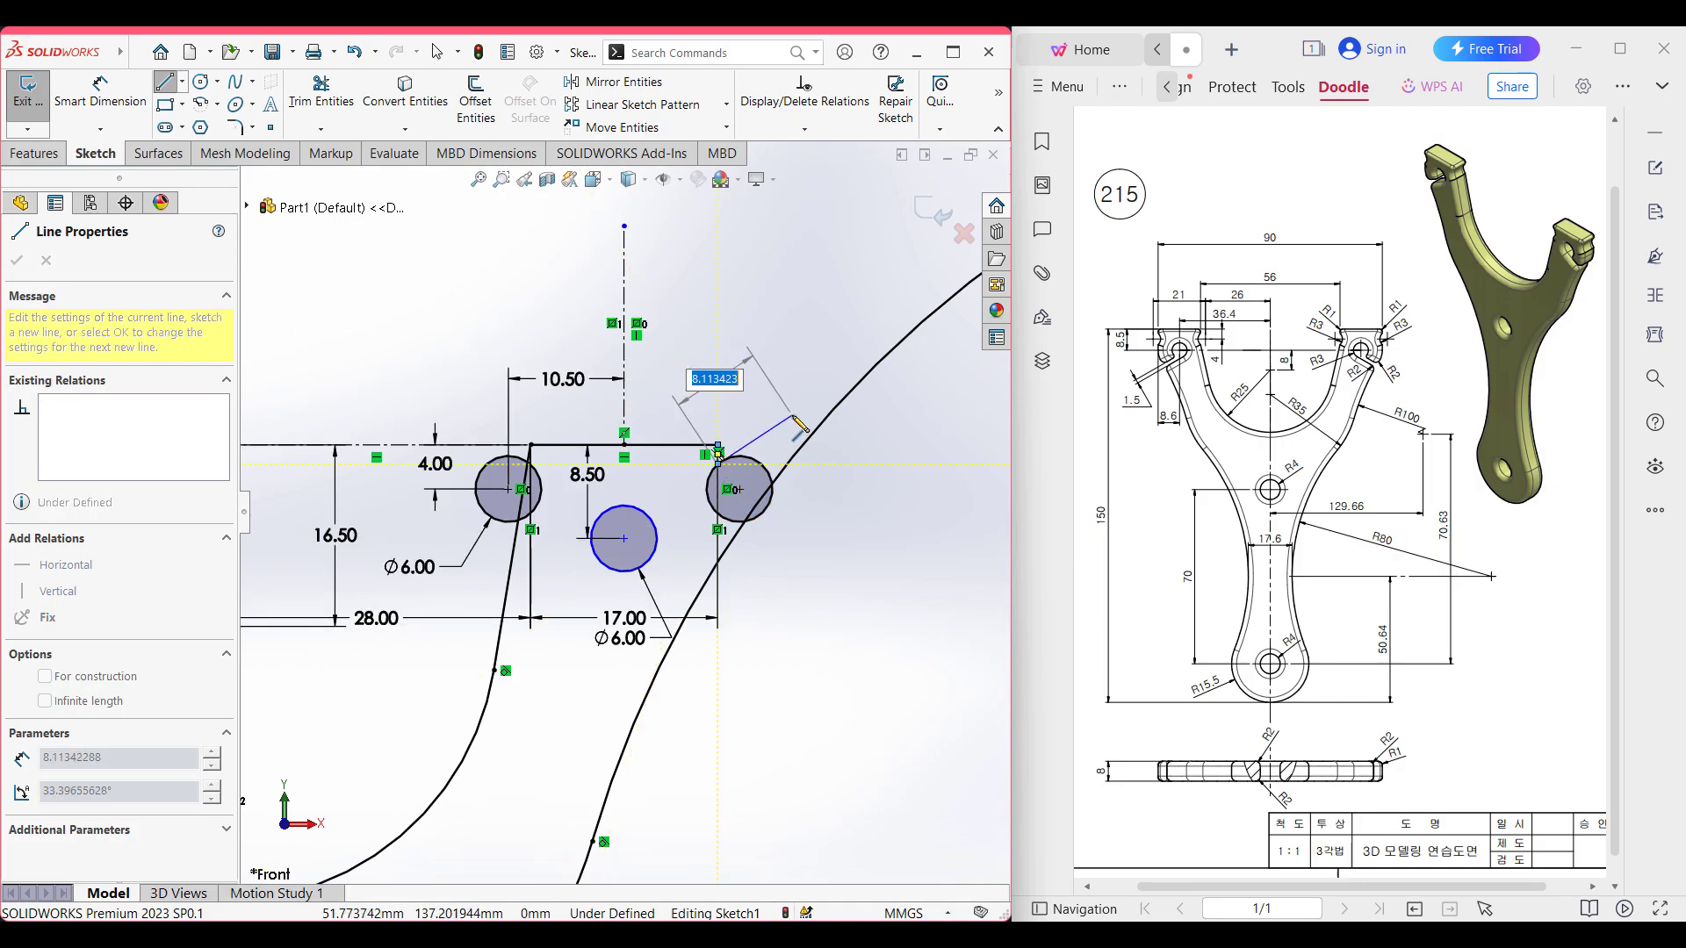
key("Escape")
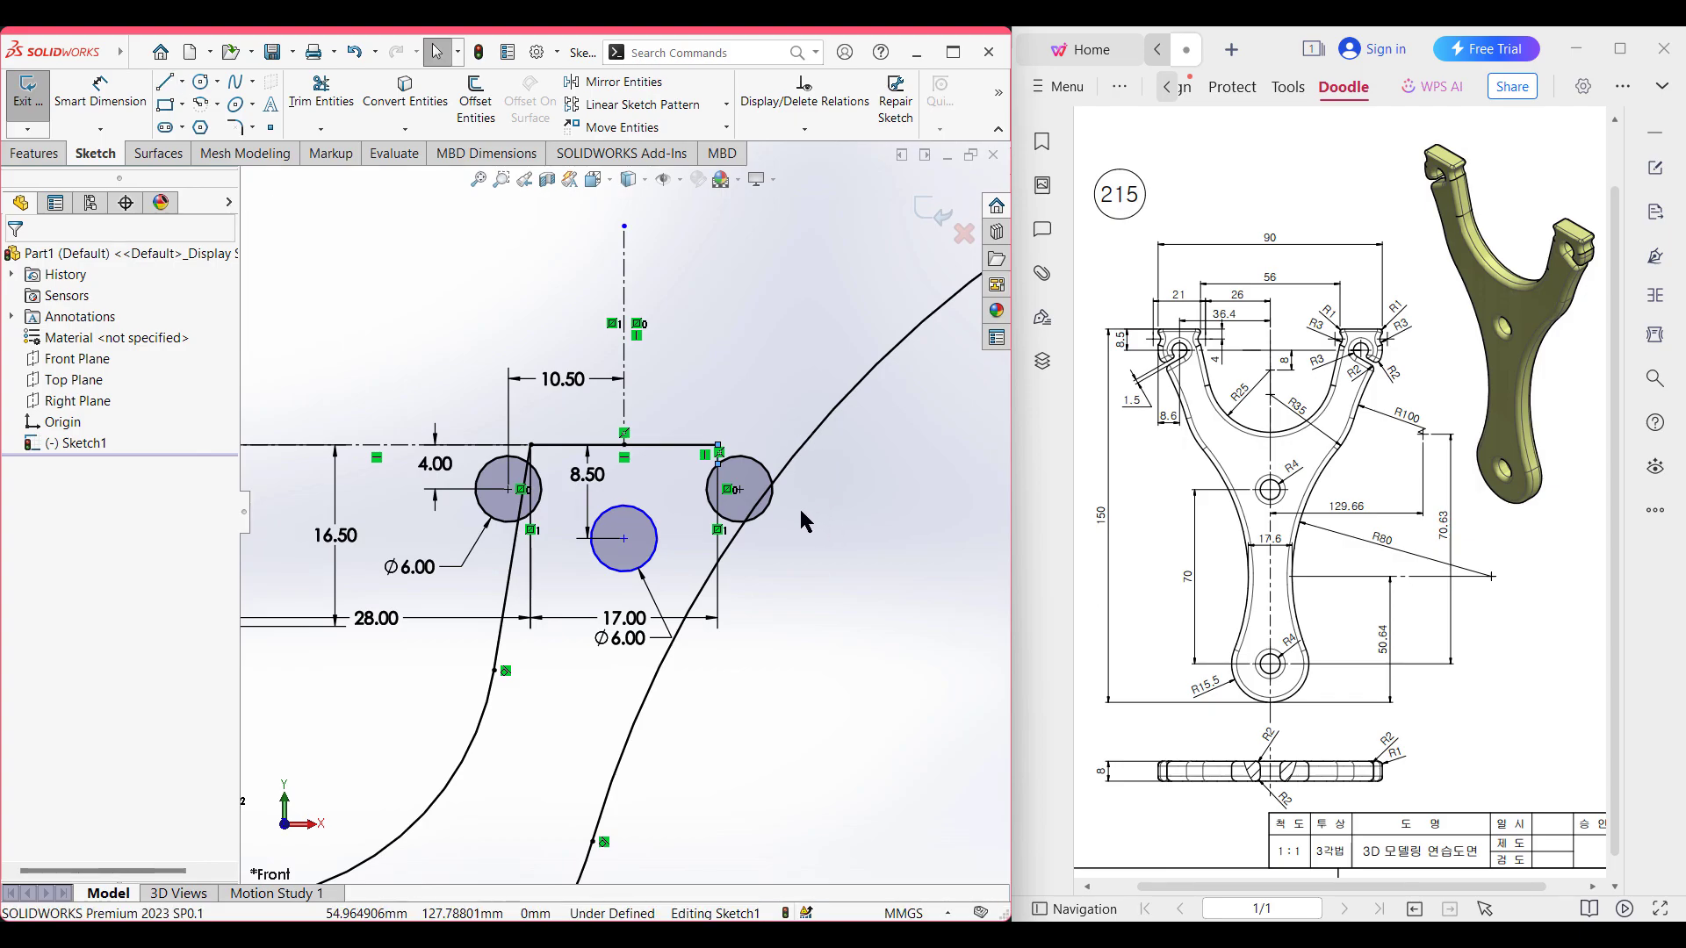
- Sketch a sloping line about 9 mm long, tangent to the underside of the middle circle and ending on the outer outline curve
scroll(692, 631, "up", 2)
scroll(678, 591, "down", 2)
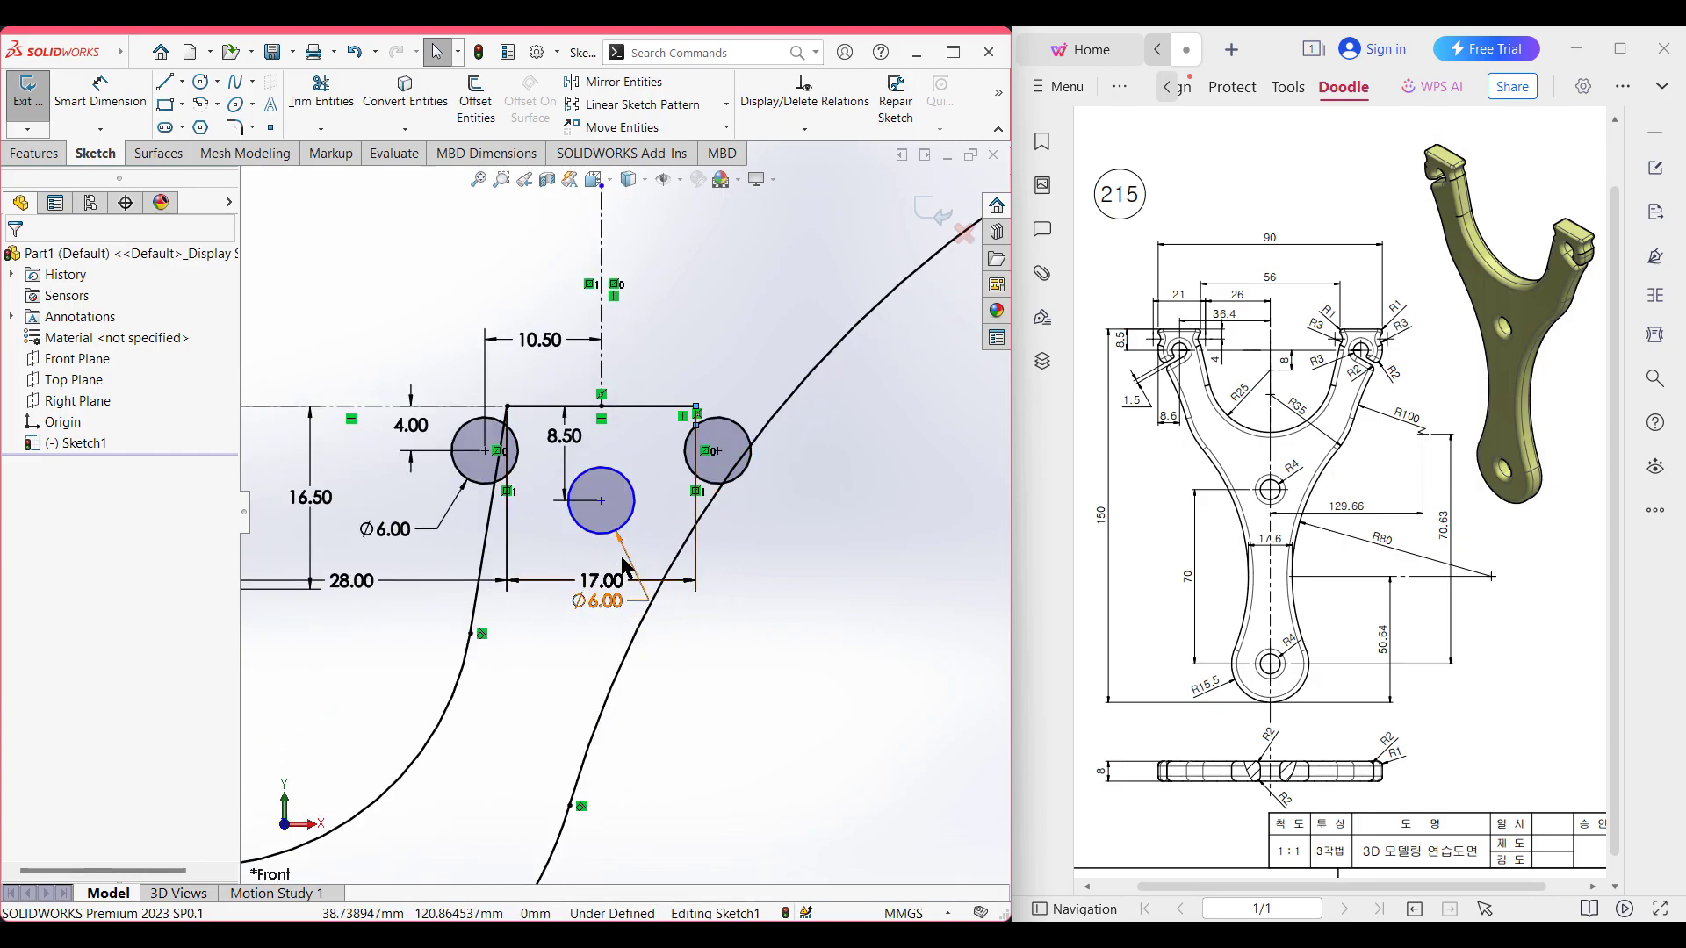
scroll(615, 553, "up", 2)
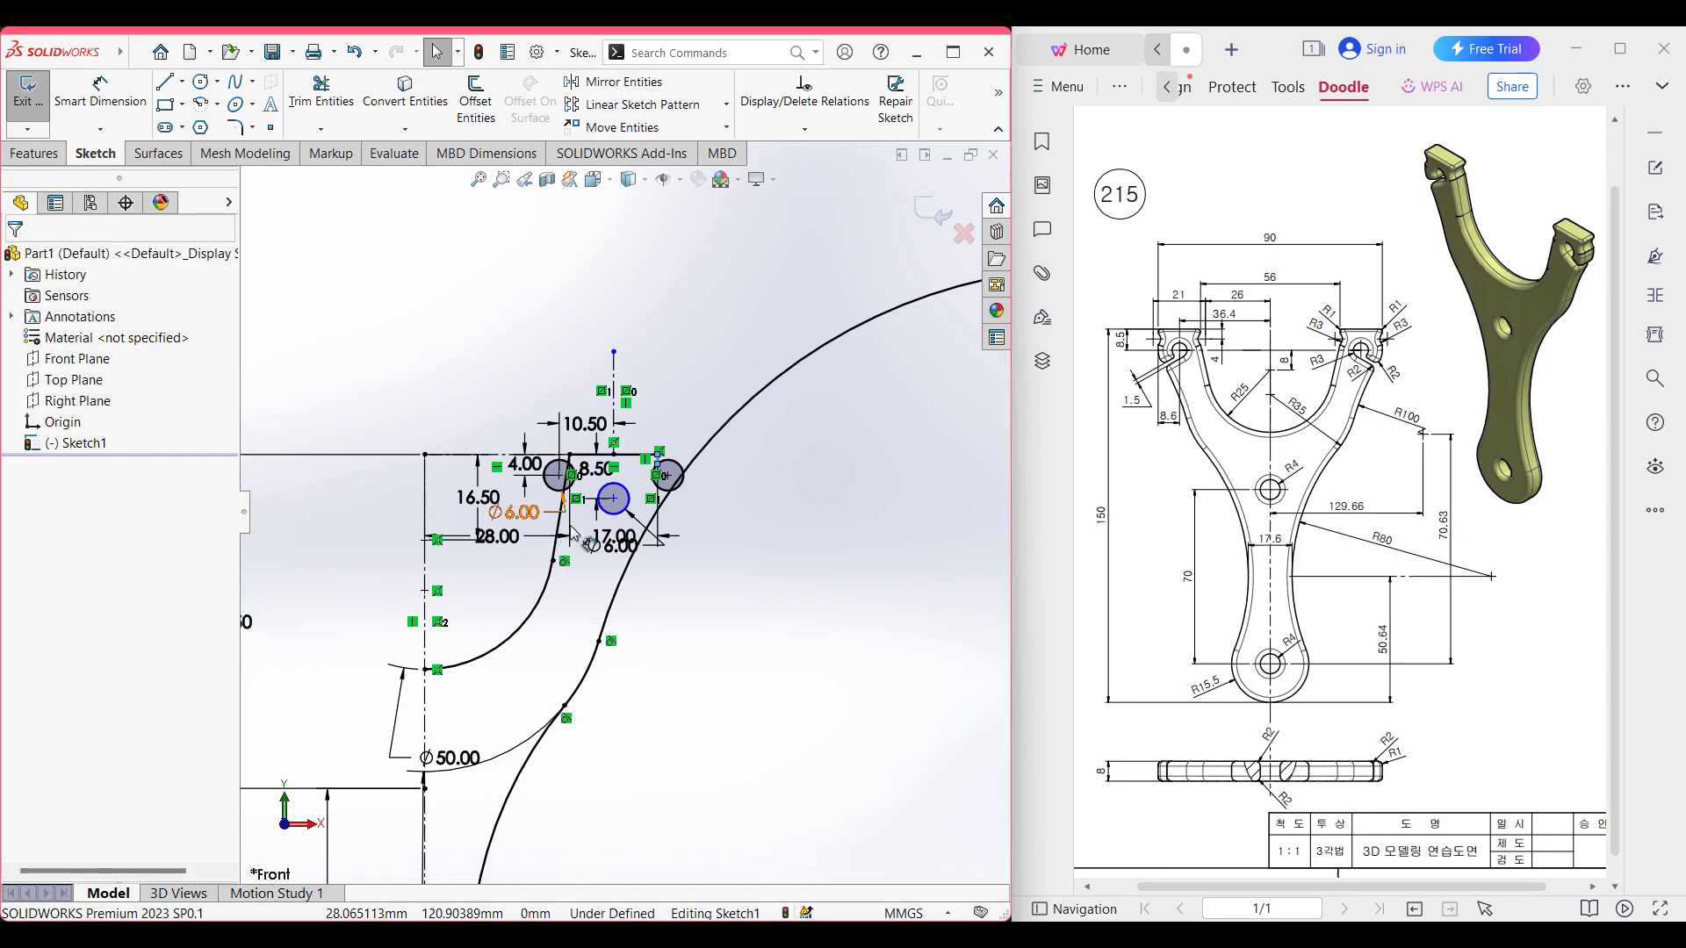
scroll(573, 531, "down", 2)
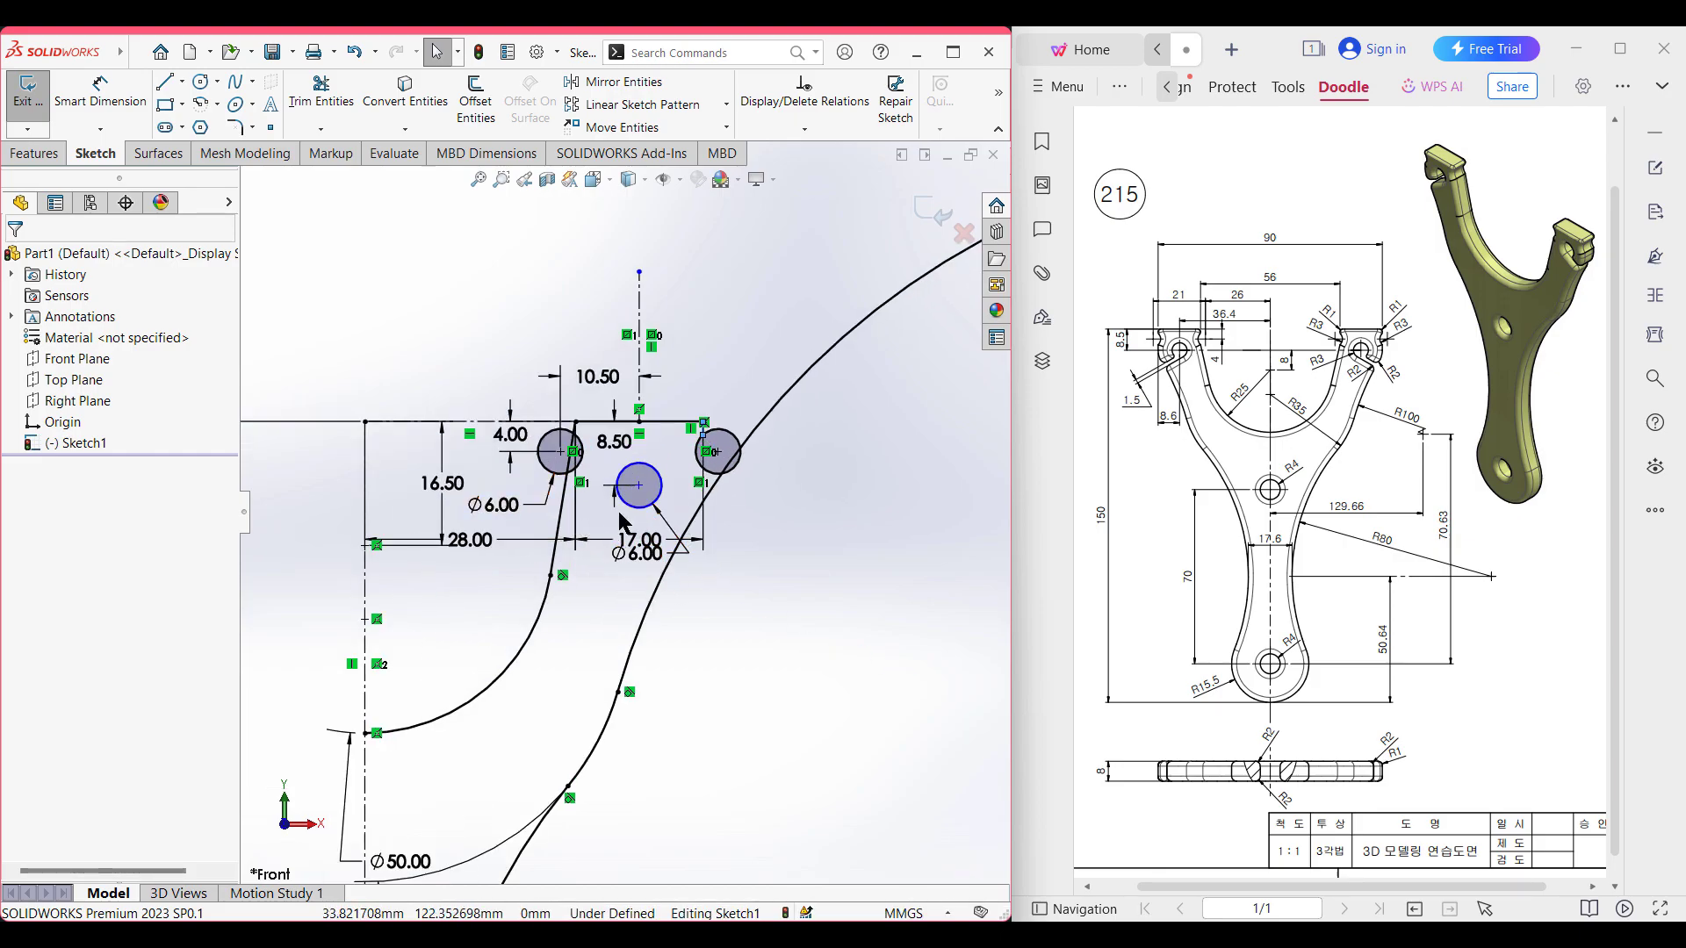
scroll(621, 520, "down", 1)
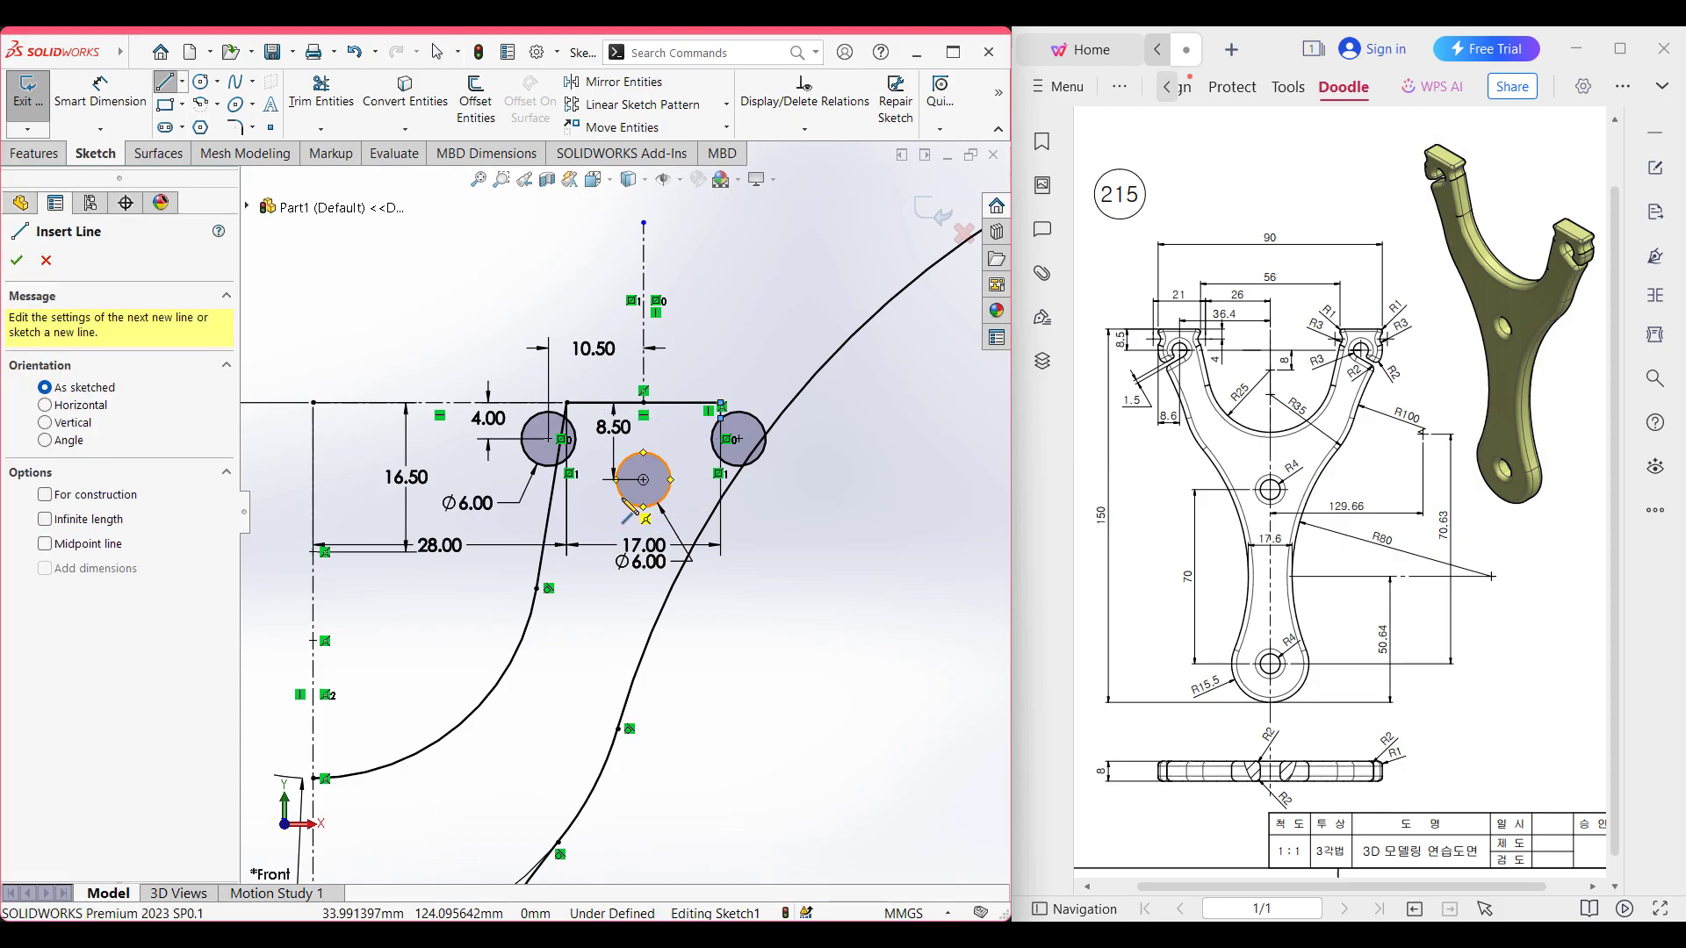
left_click(617, 484)
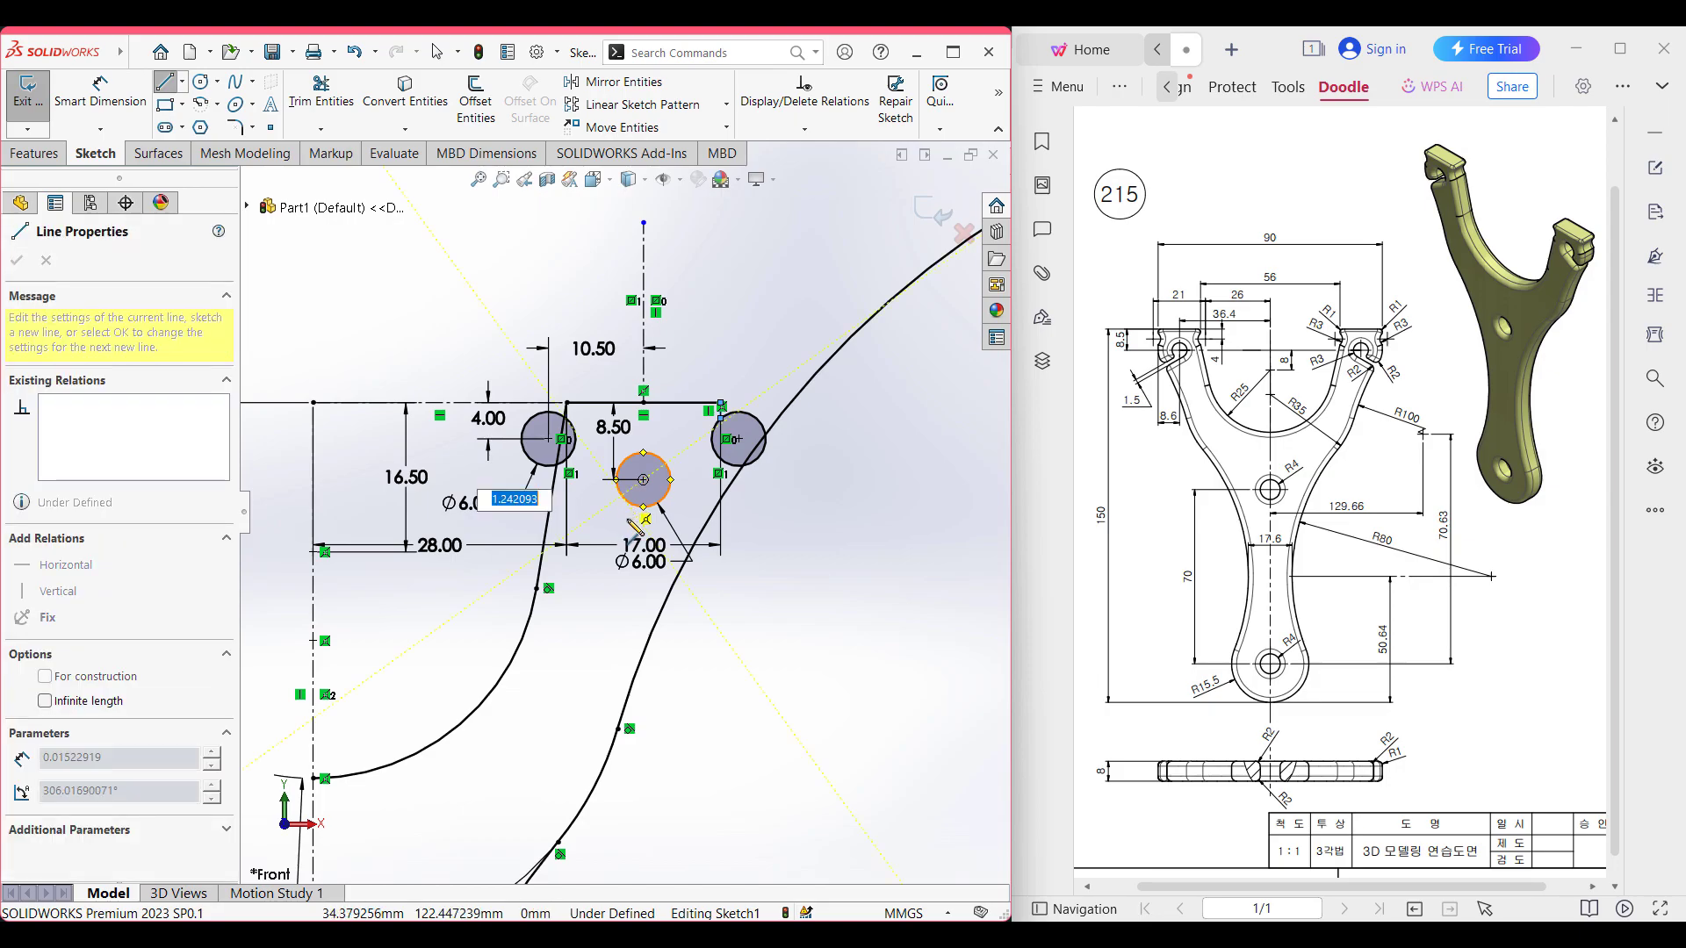
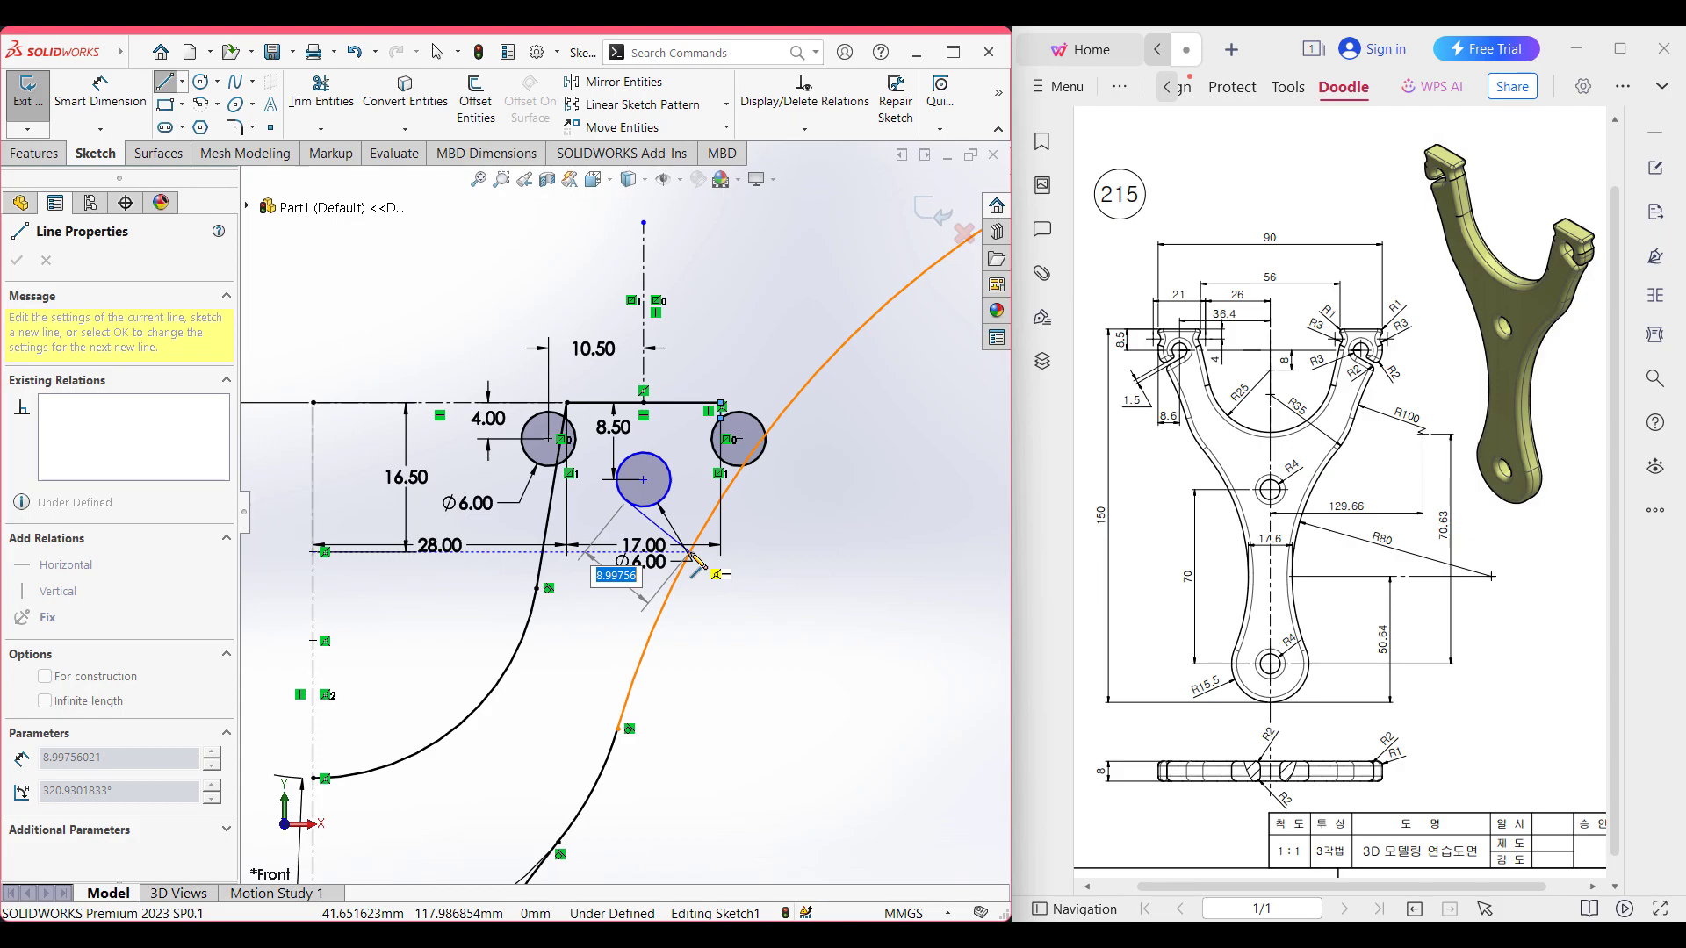
left_click(690, 552)
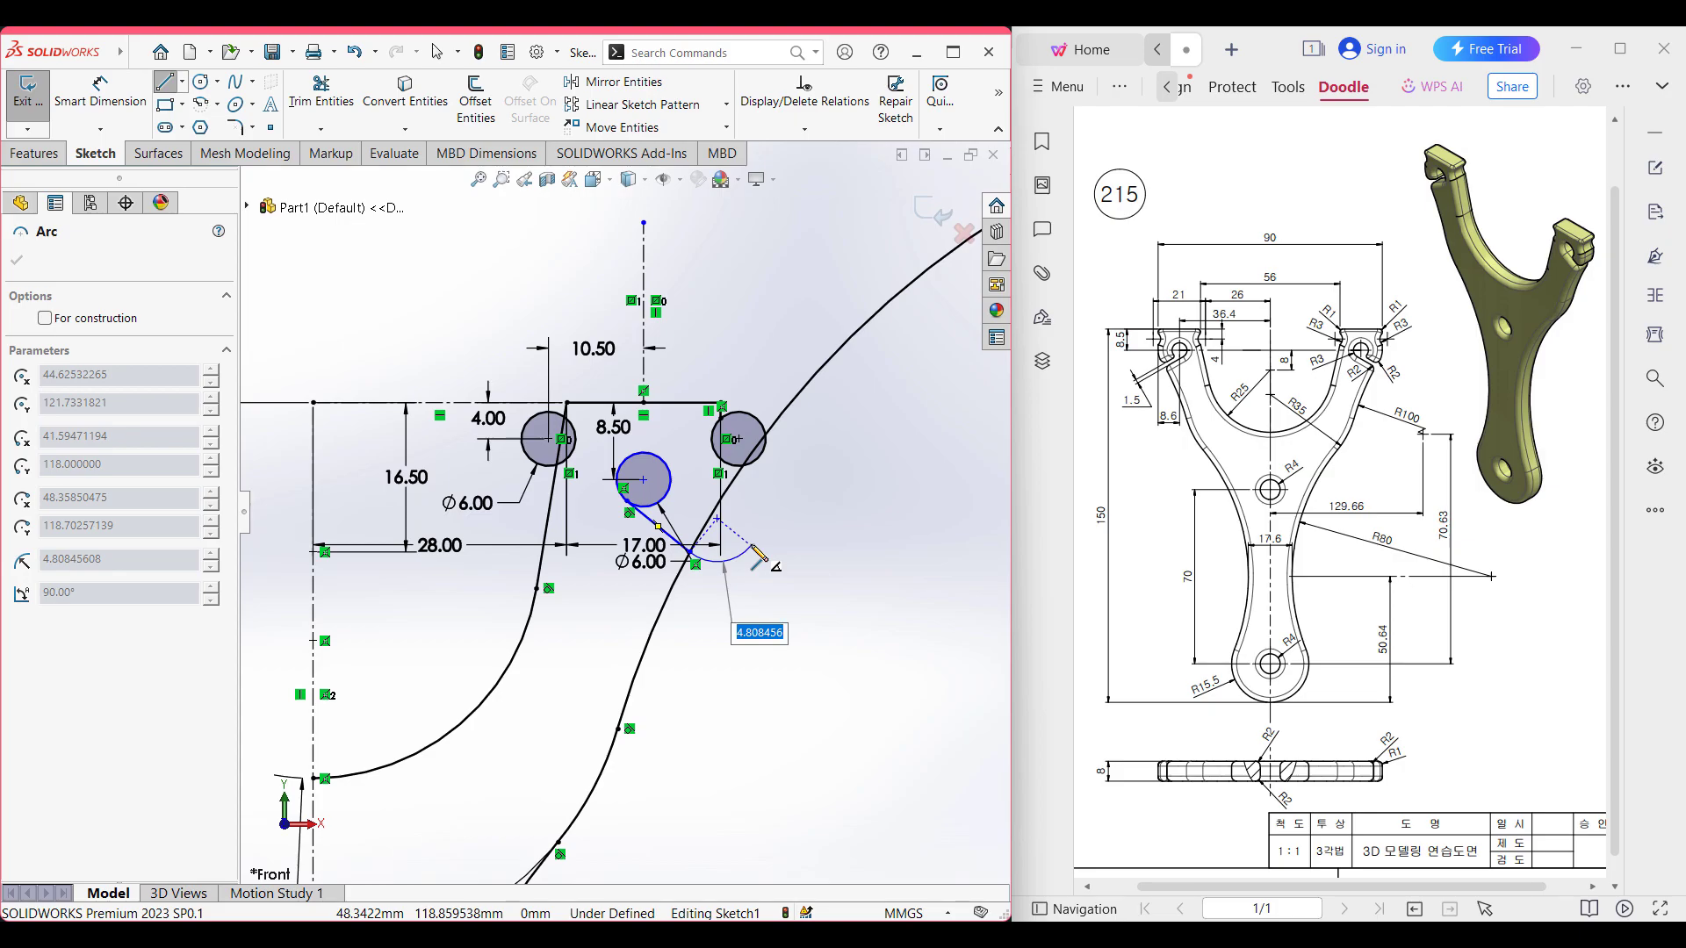
key("Escape")
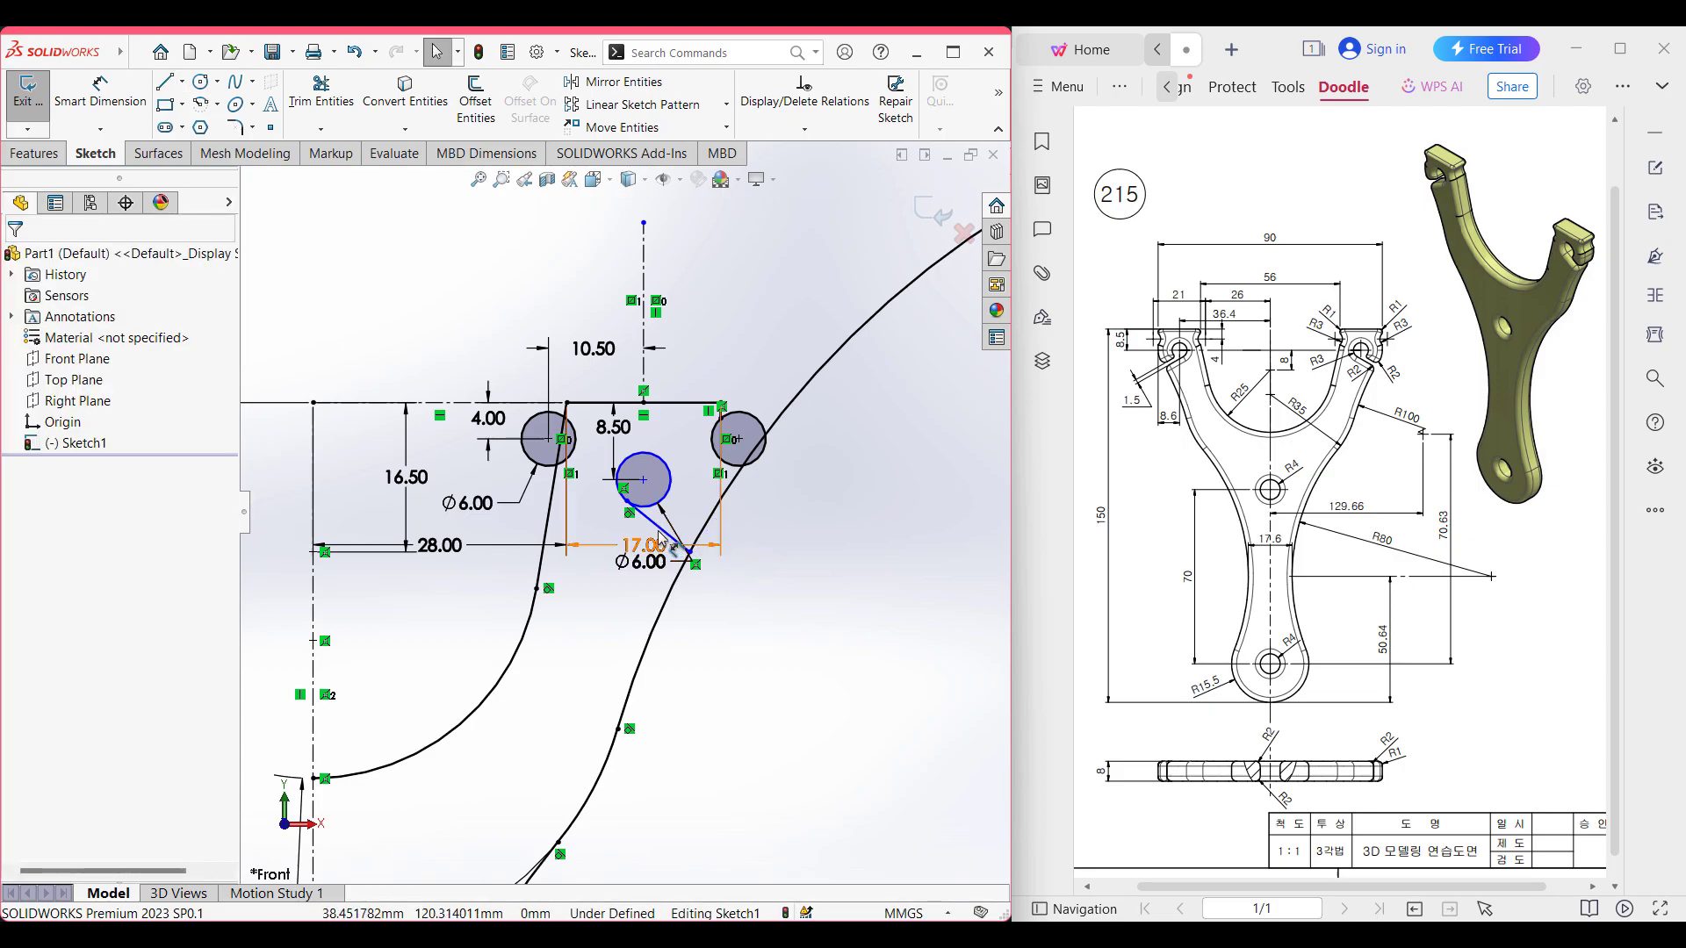
- Offset the sloping tangent line 1.5 mm toward the middle circle's center, with the direction reversed, to form the slot's second side
scroll(647, 527, "down", 7)
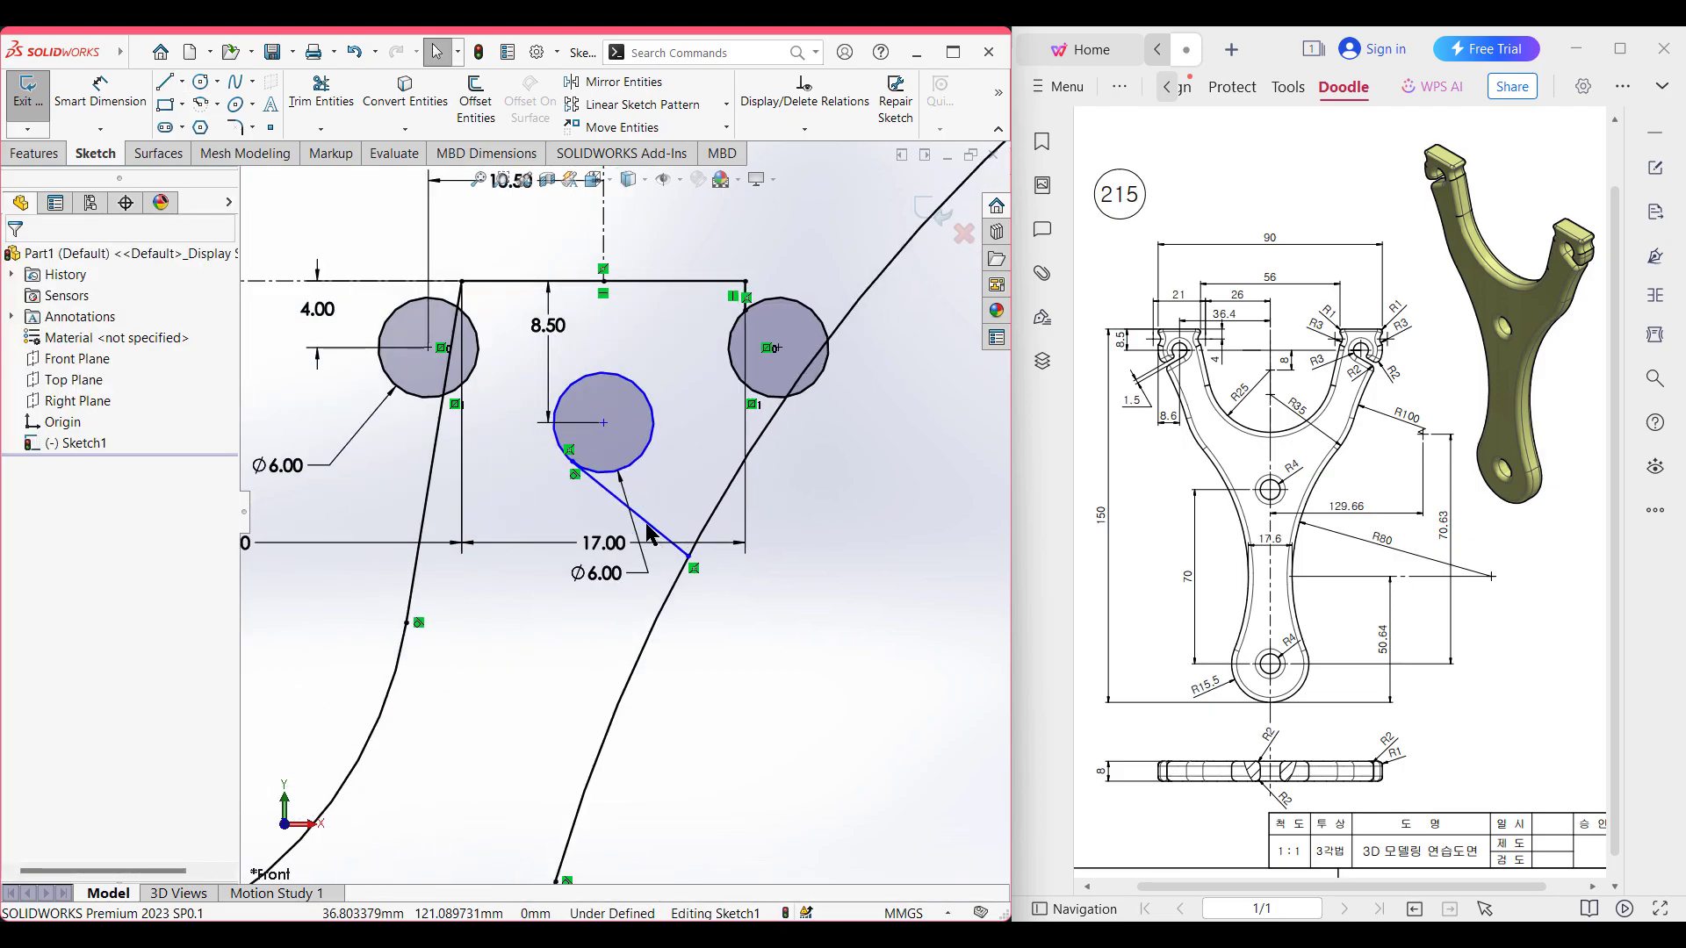
left_click(649, 525)
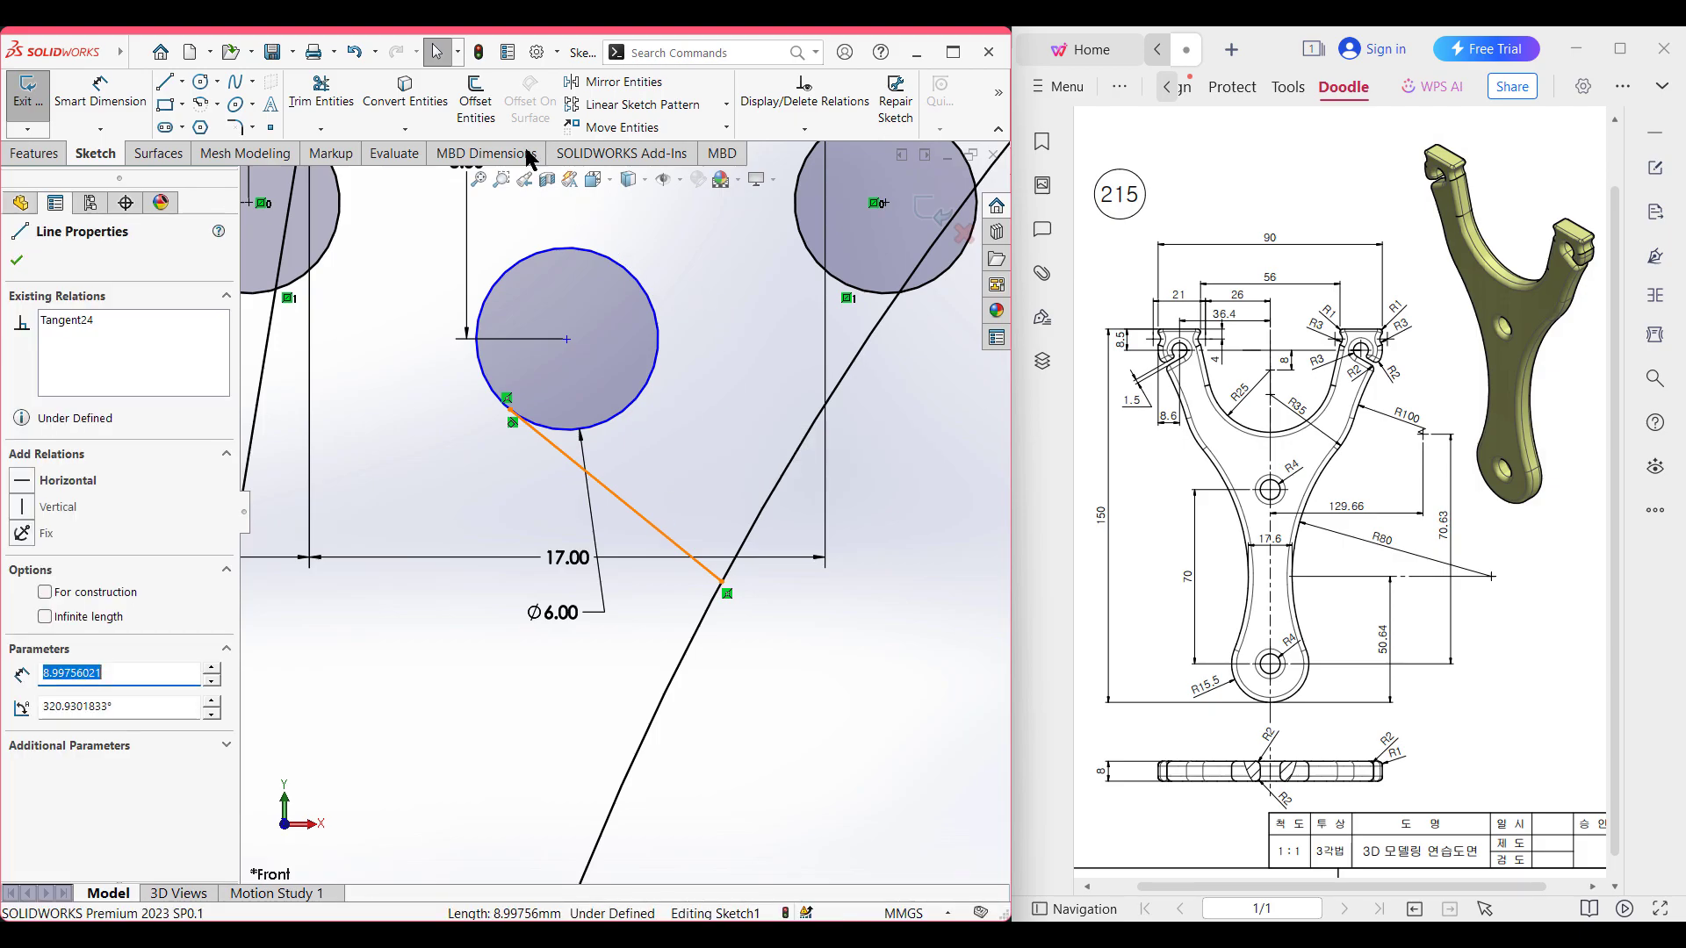
left_click(475, 98)
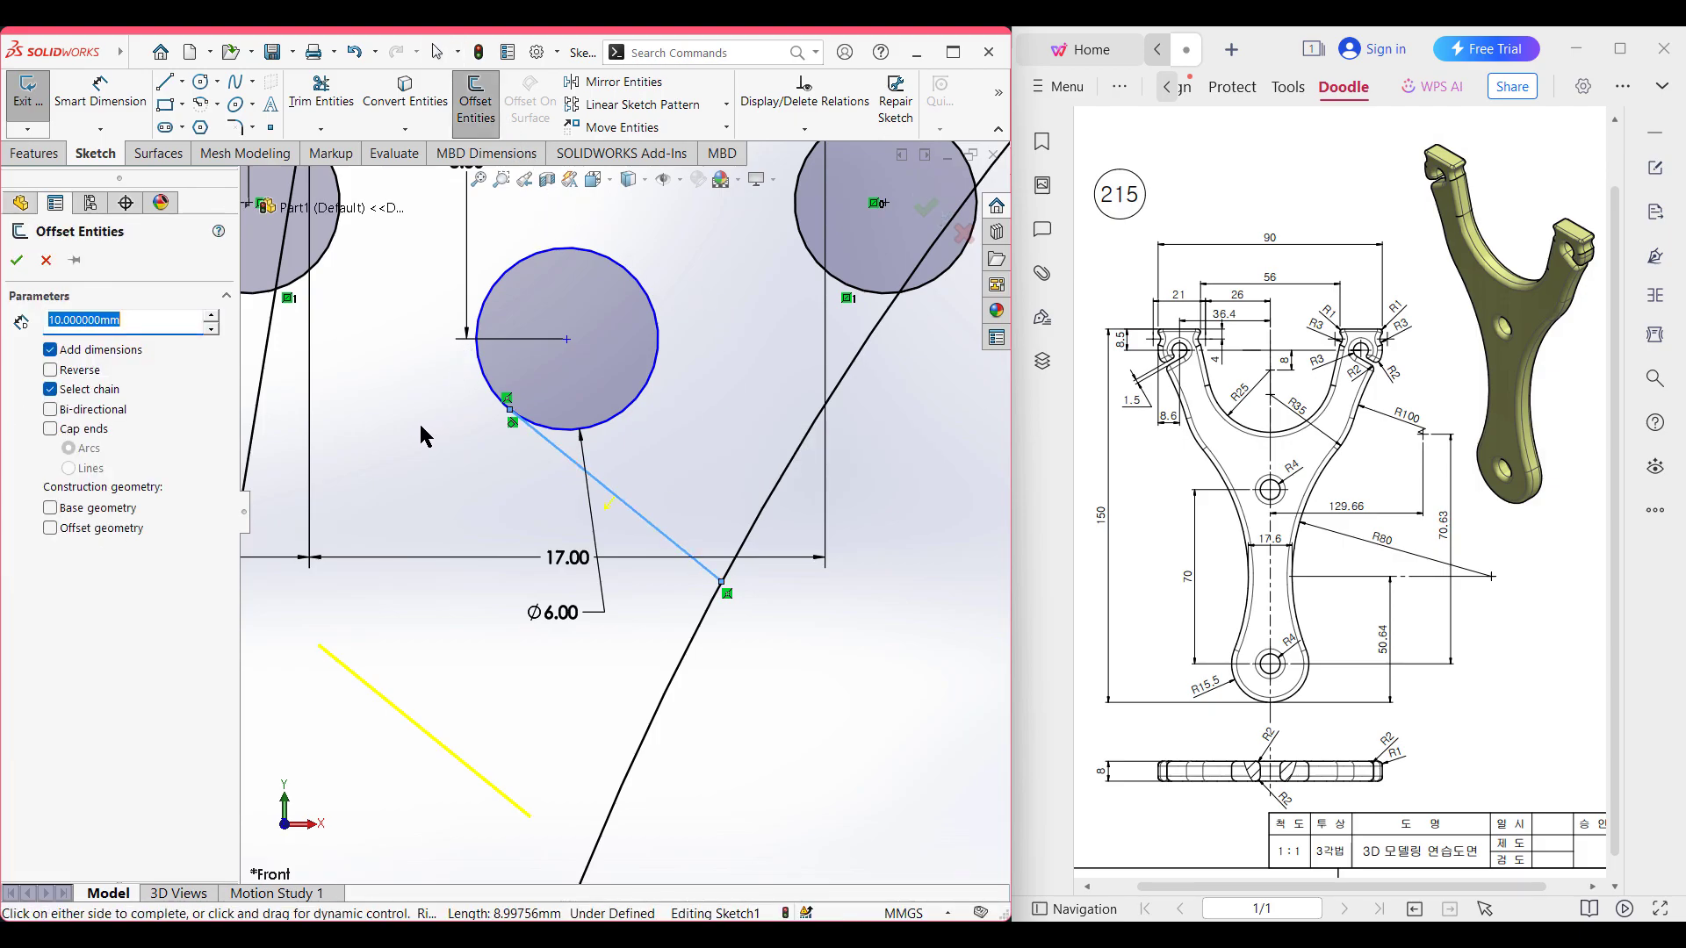
type("1.5")
key("Return")
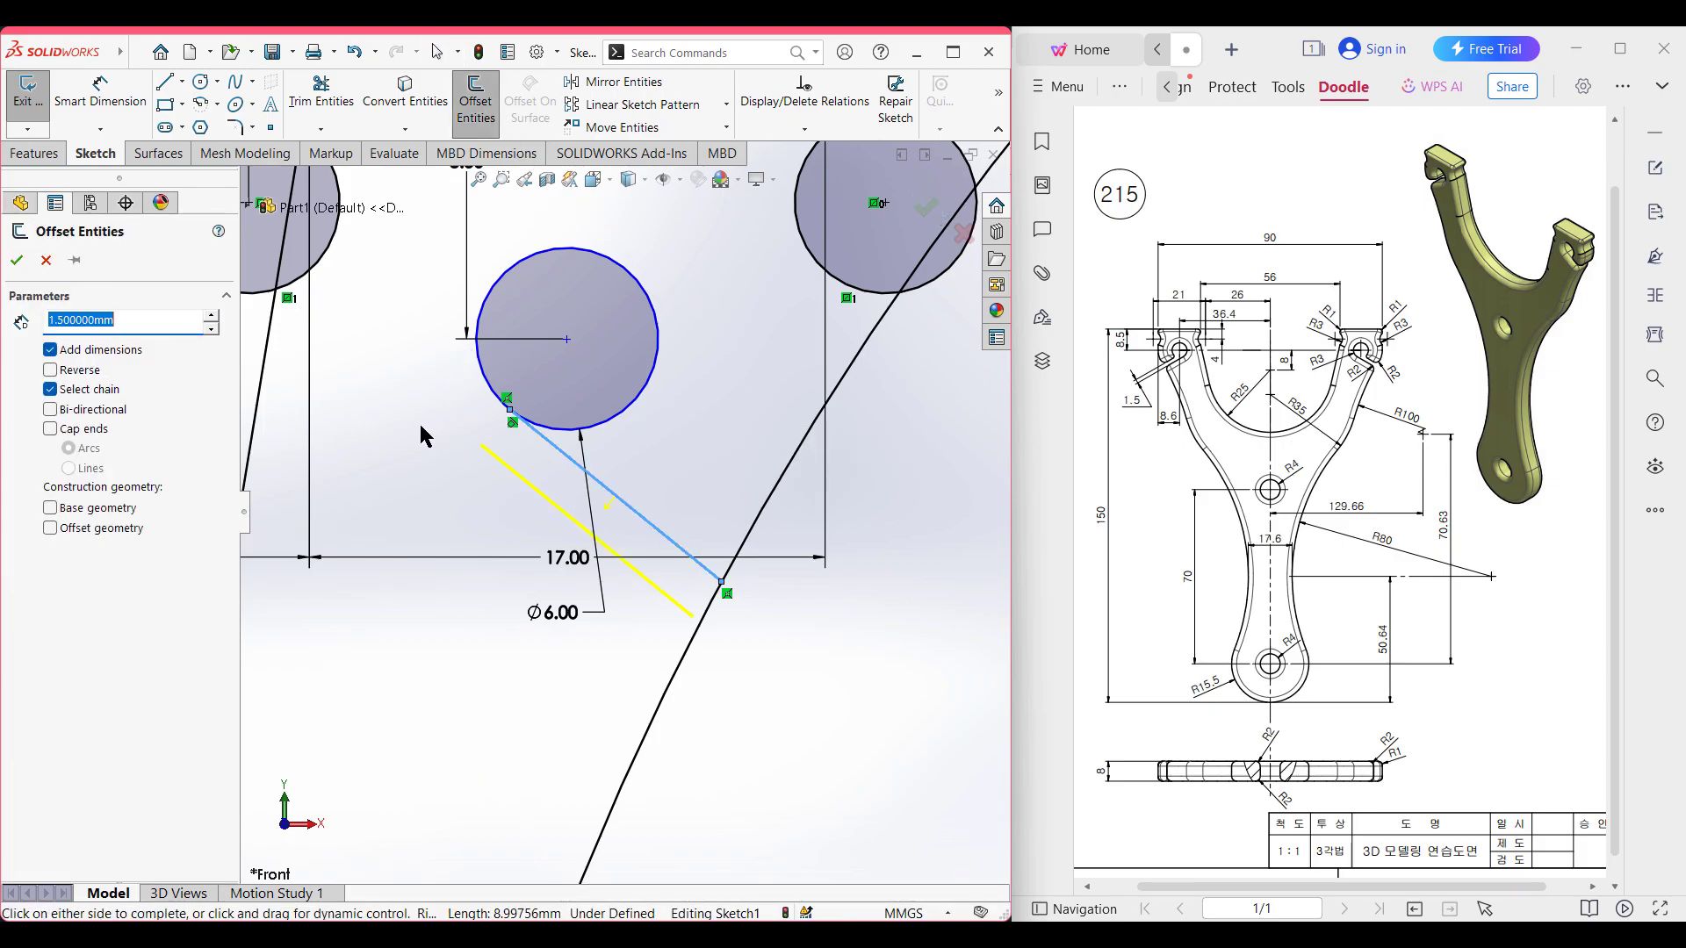
left_click(50, 369)
left_click(16, 260)
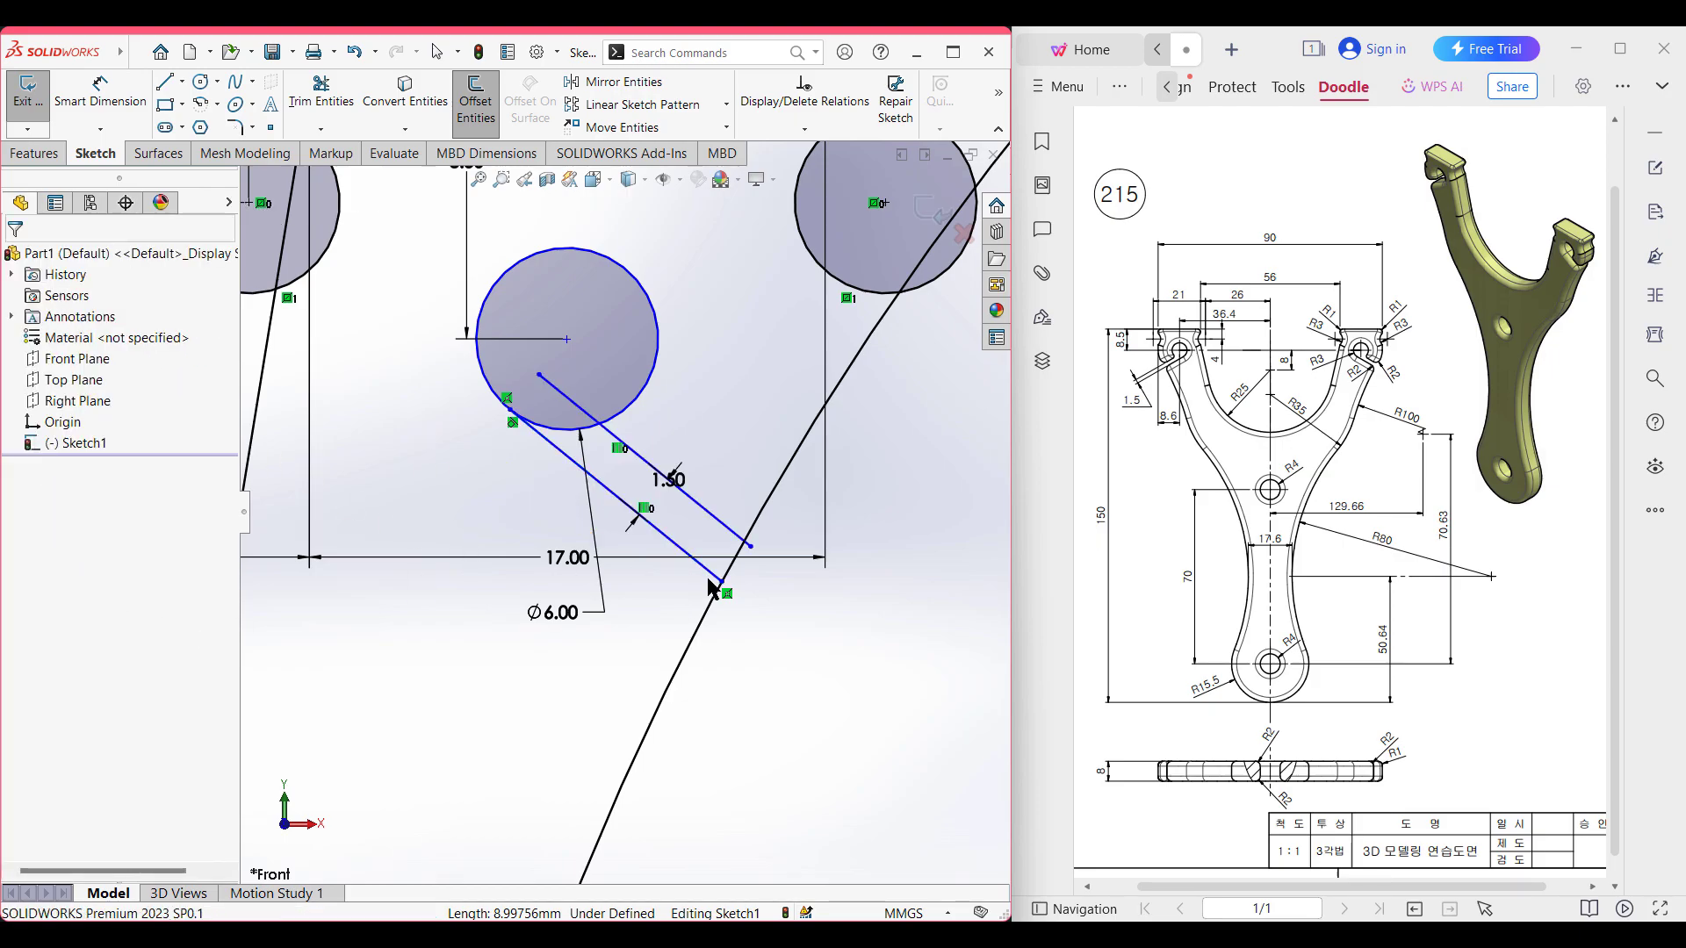
- Trim the outer notch circle to its inward arc and remove the outline curve extending beyond it
scroll(772, 527, "up", 2)
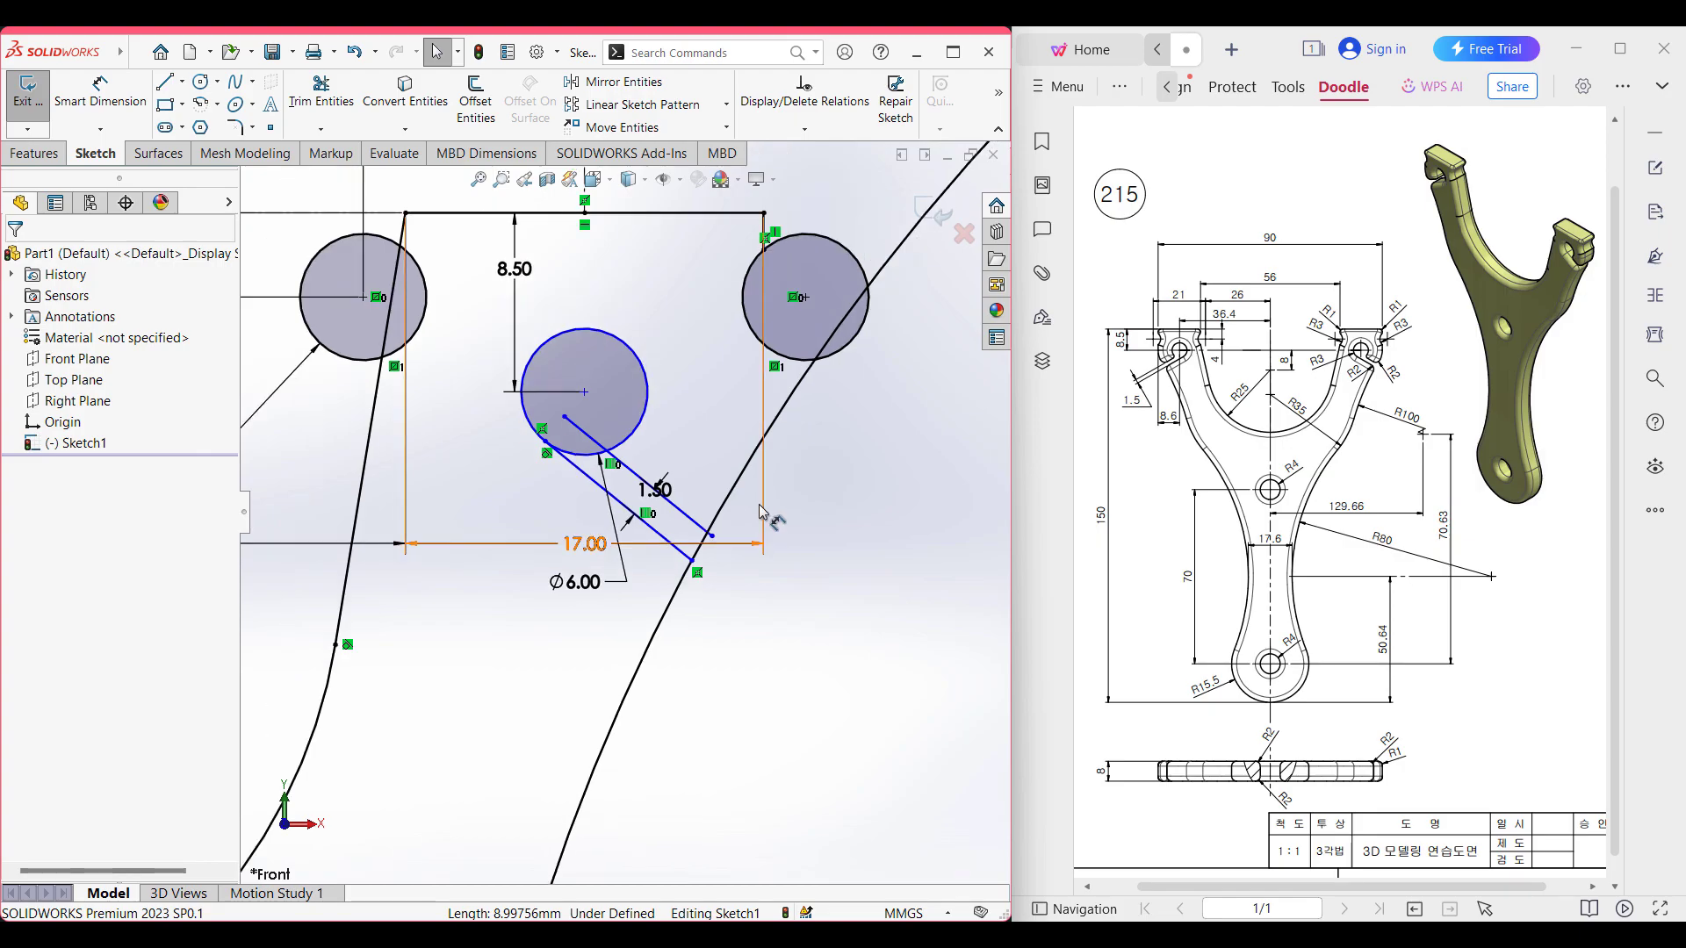
scroll(762, 518, "up", 2)
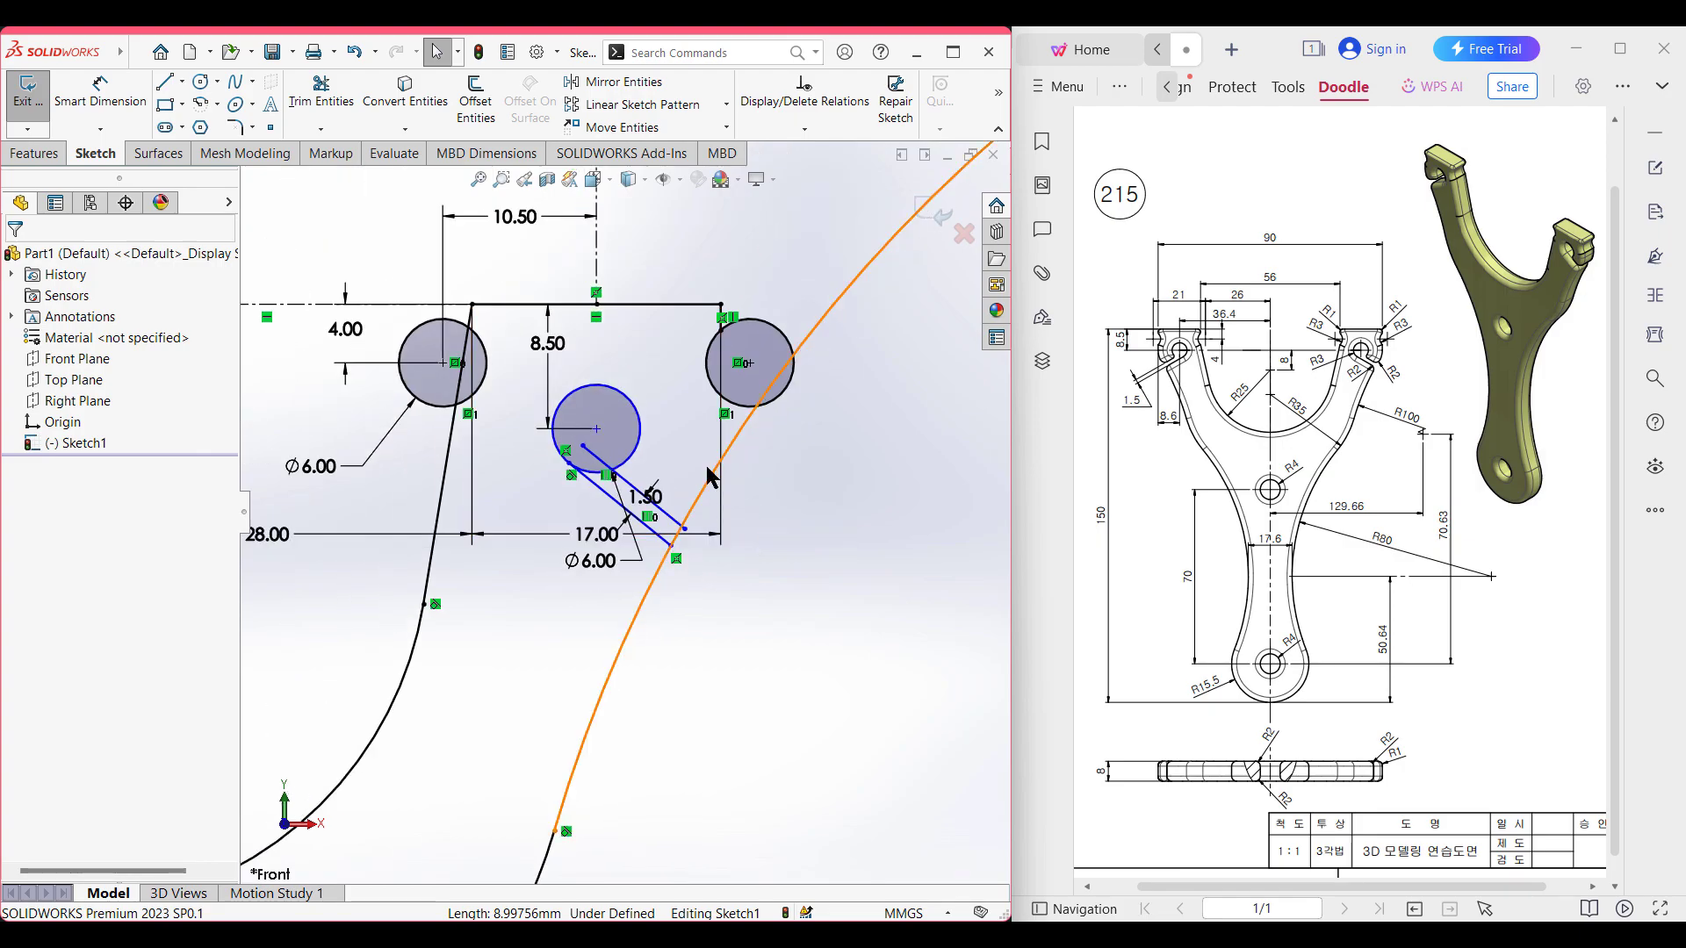
scroll(702, 474, "down", 1)
scroll(680, 478, "up", 3)
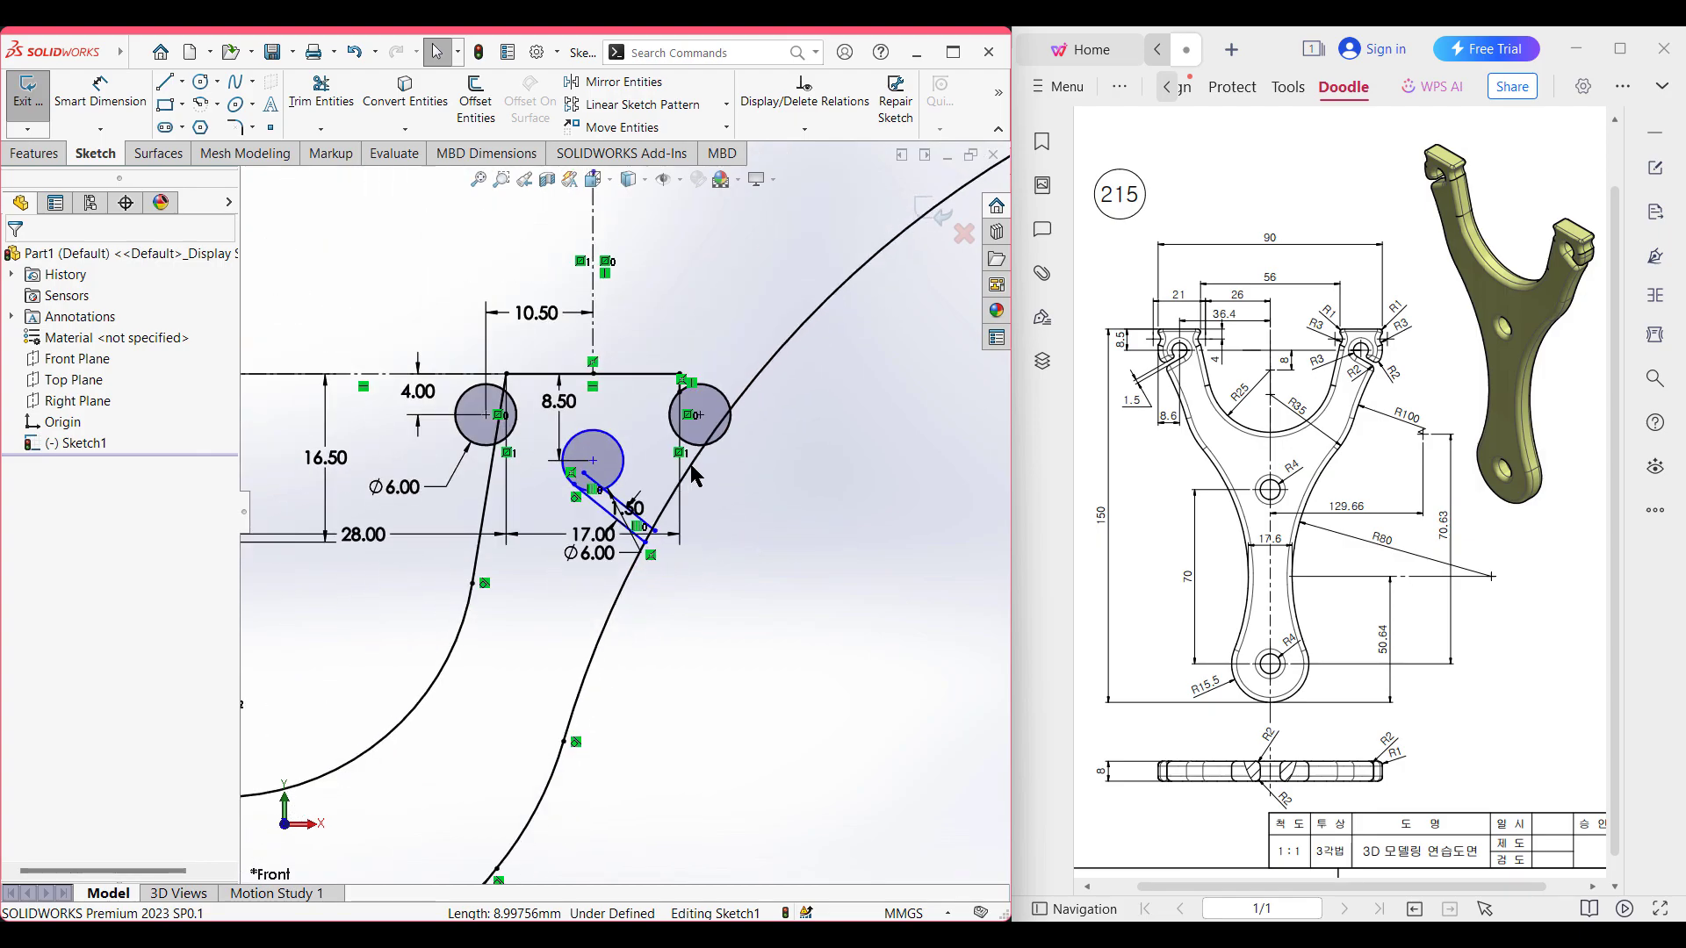
right_click_drag(806, 466, 757, 544)
mouse_move(830, 327)
left_mouse_down()
mouse_move(798, 301)
mouse_move(736, 346)
mouse_move(716, 391)
mouse_move(741, 437)
left_mouse_up()
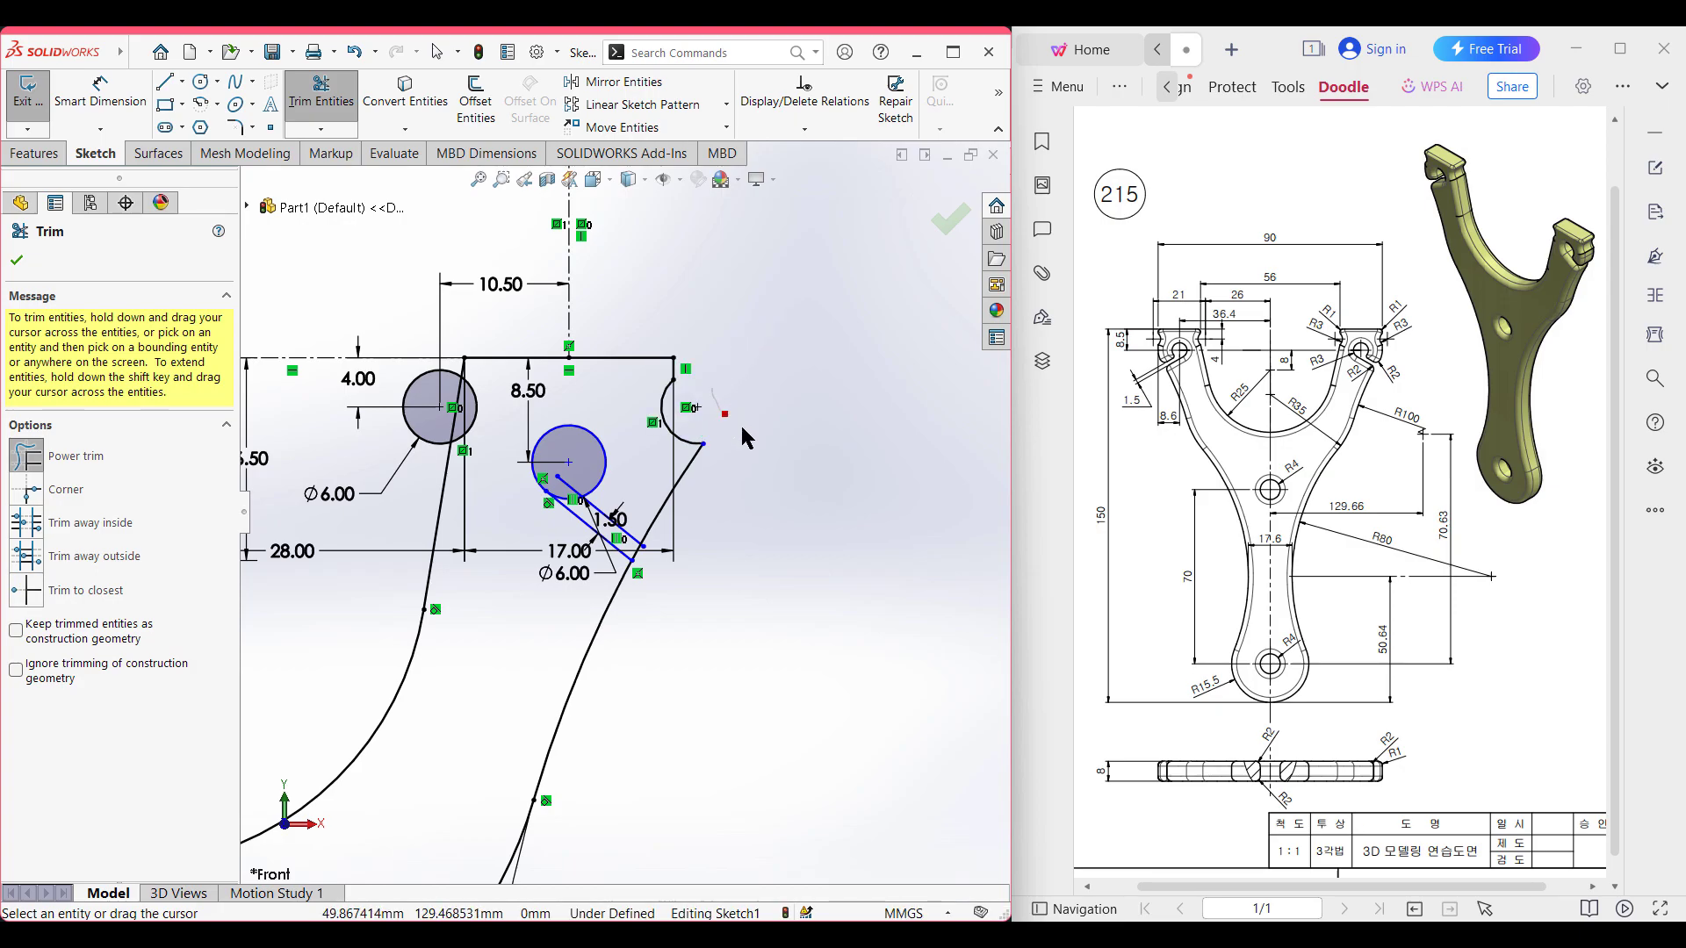
- Trim the slot lines, middle circle and outer outline so the slot opens from the hole through the outer edge
scroll(640, 551, "down", 3)
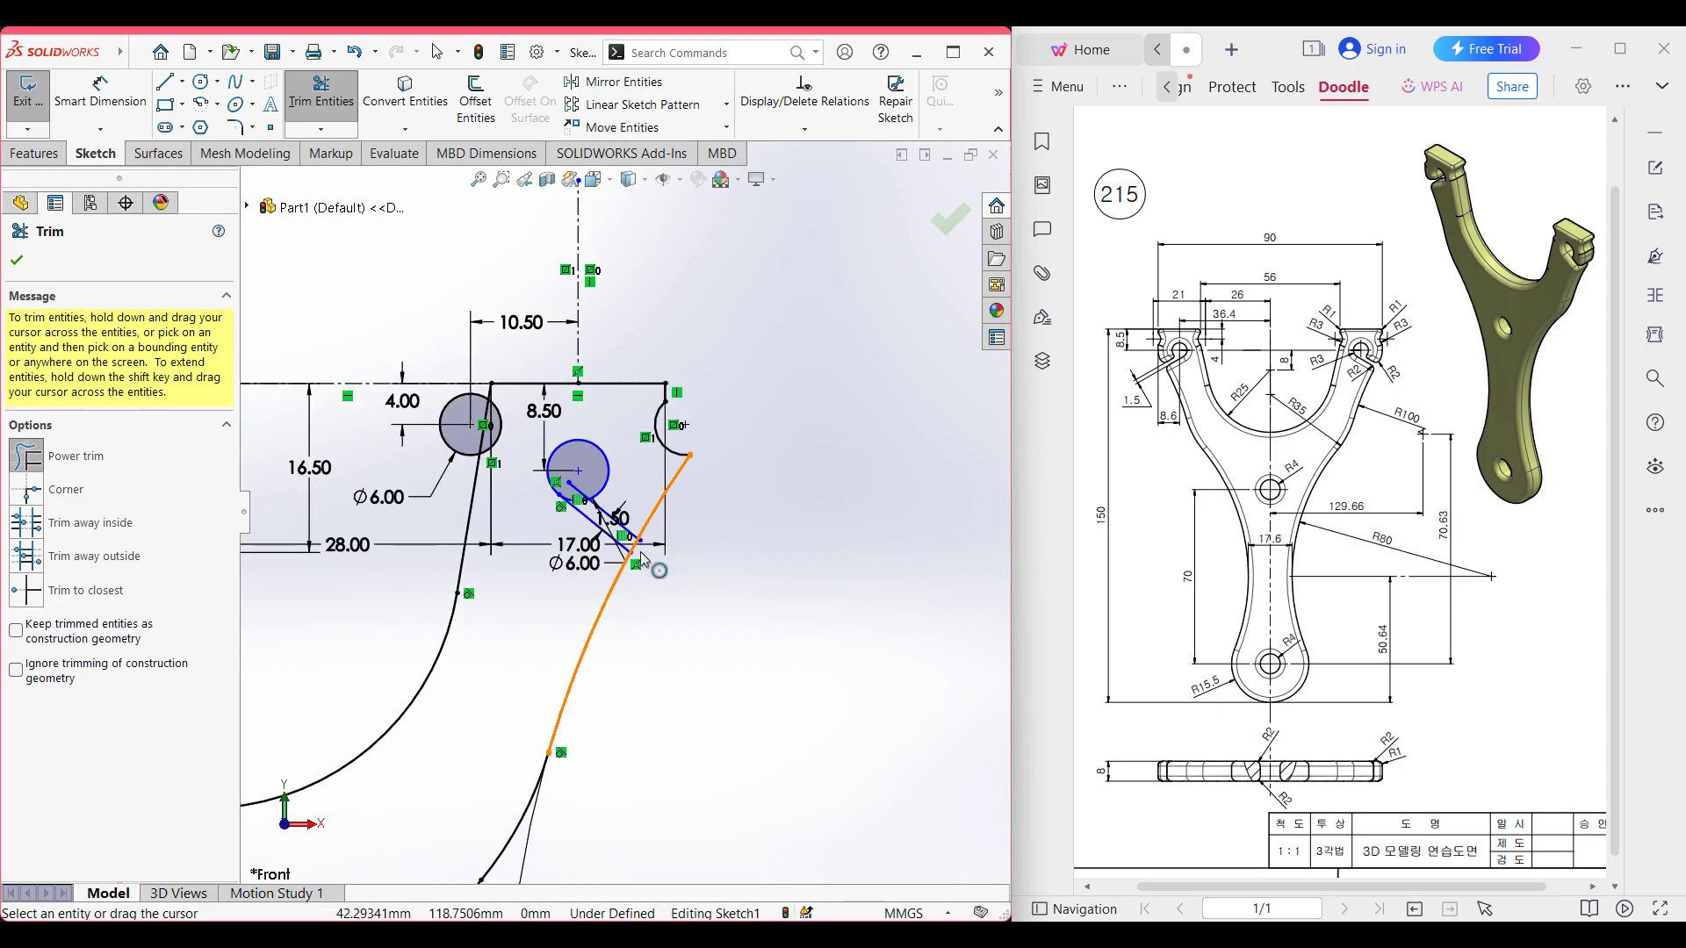
scroll(640, 552, "down", 2)
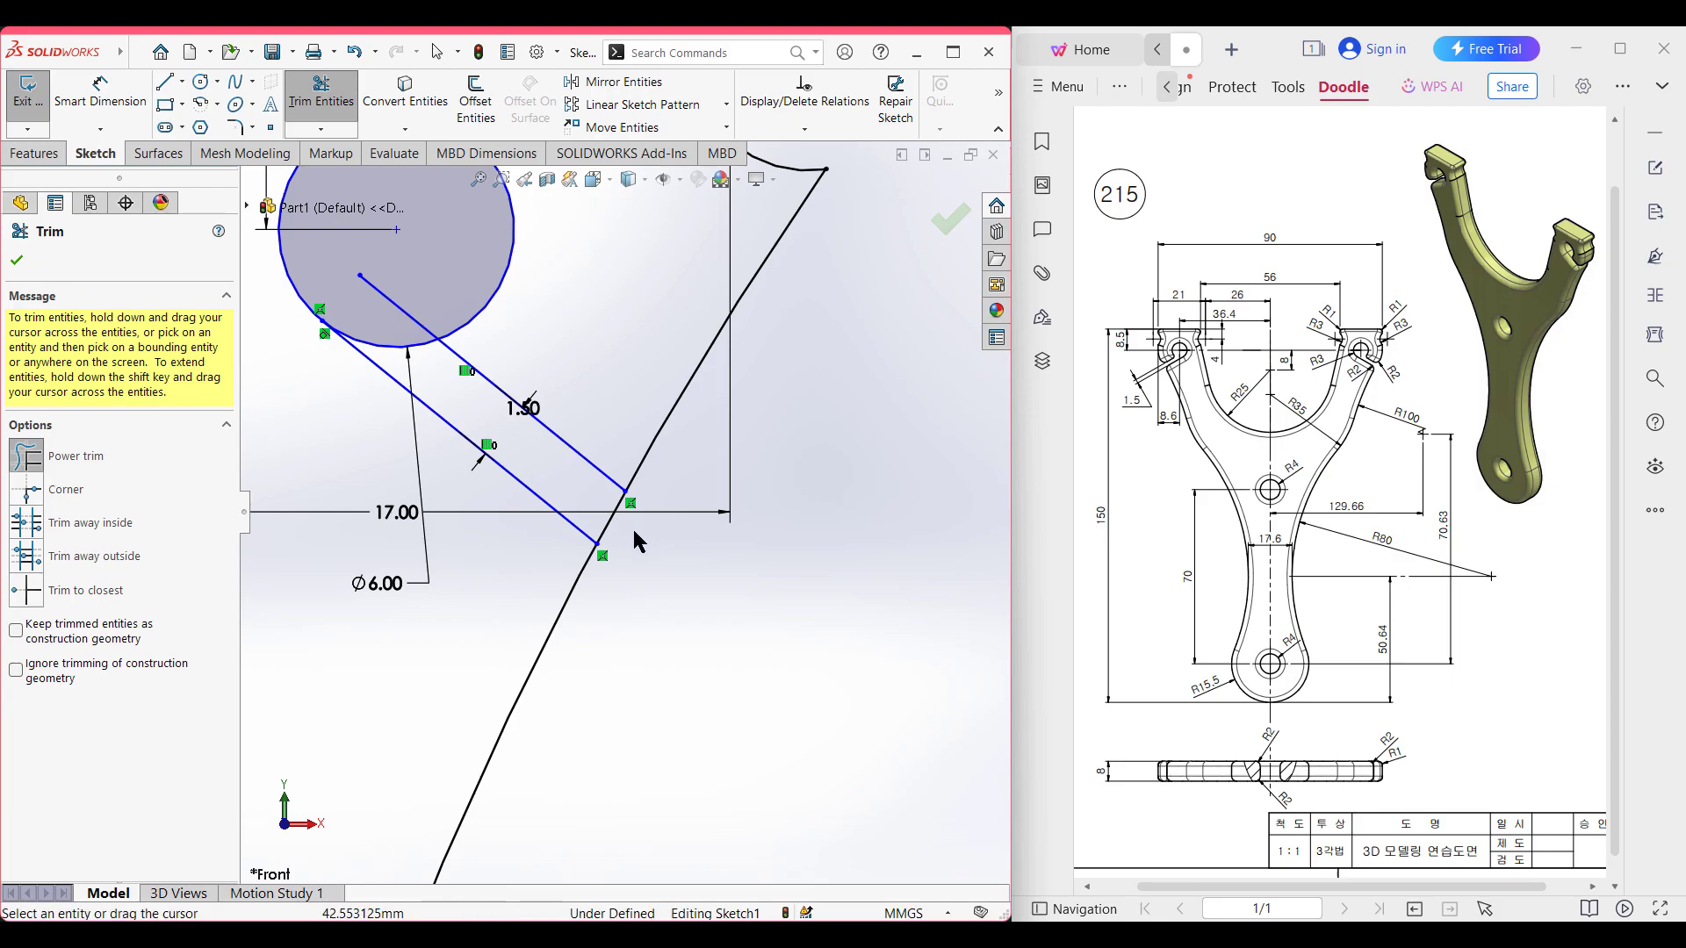
left_click(612, 525)
mouse_move(436, 373)
left_mouse_down()
mouse_move(380, 268)
mouse_move(443, 380)
left_mouse_up()
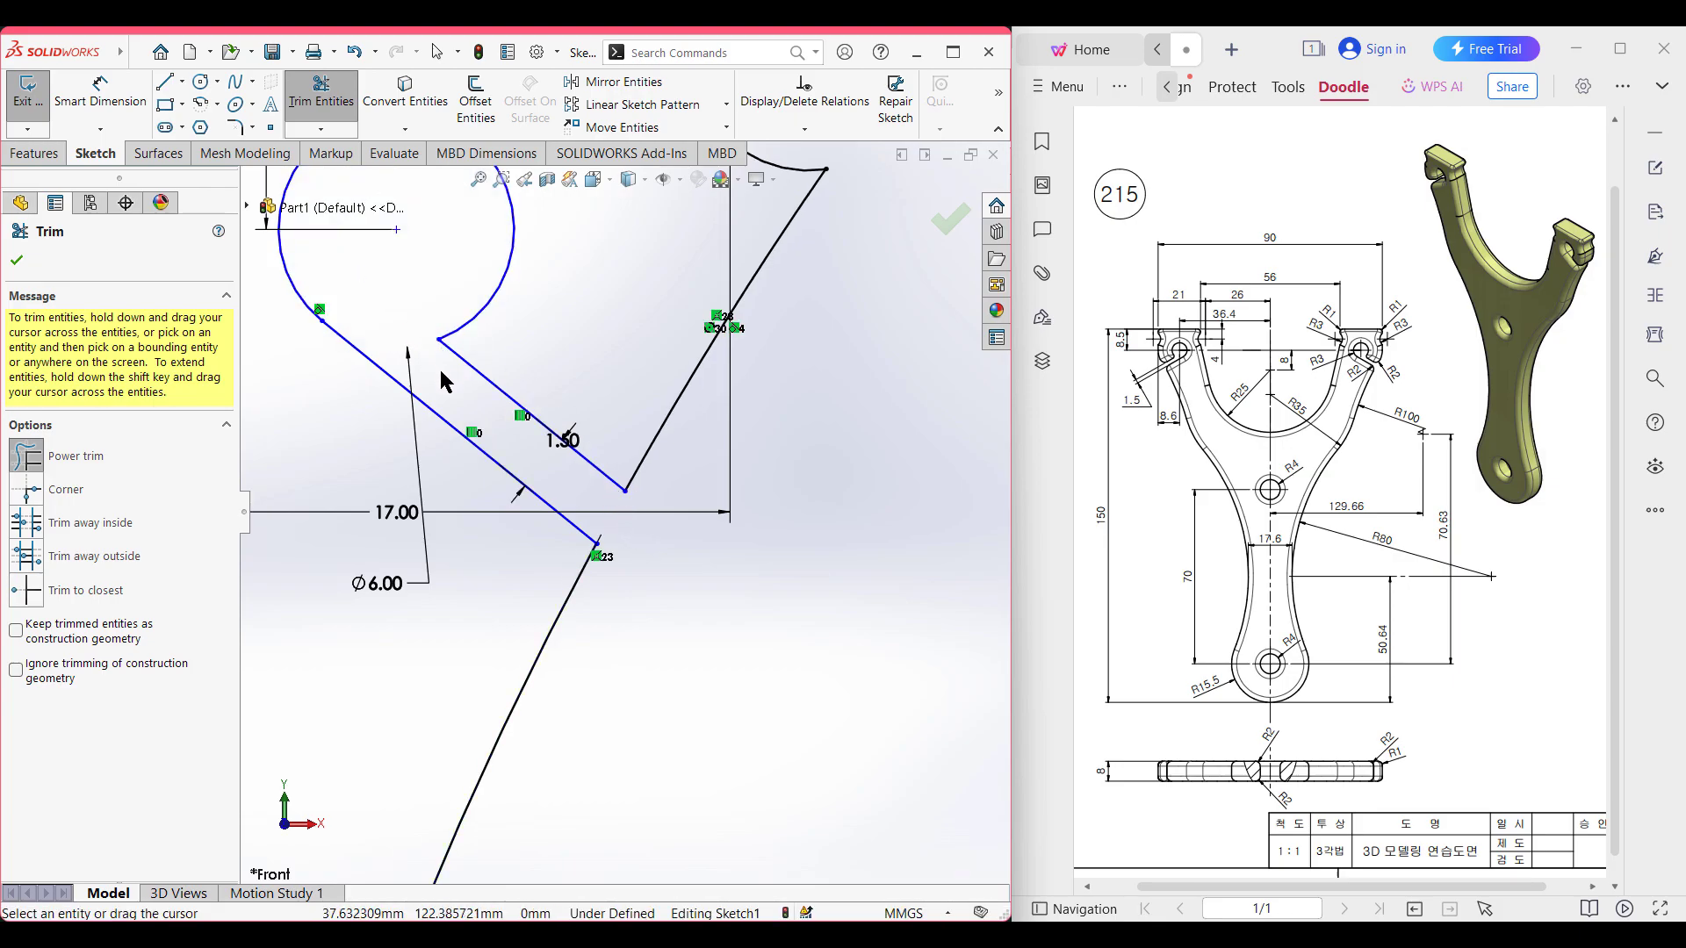
- Trim the inner notch circle to its inward arc and remove the fork's inner edge segment across the notch
scroll(444, 380, "down", 2)
scroll(443, 380, "down", 2)
scroll(444, 380, "up", 6)
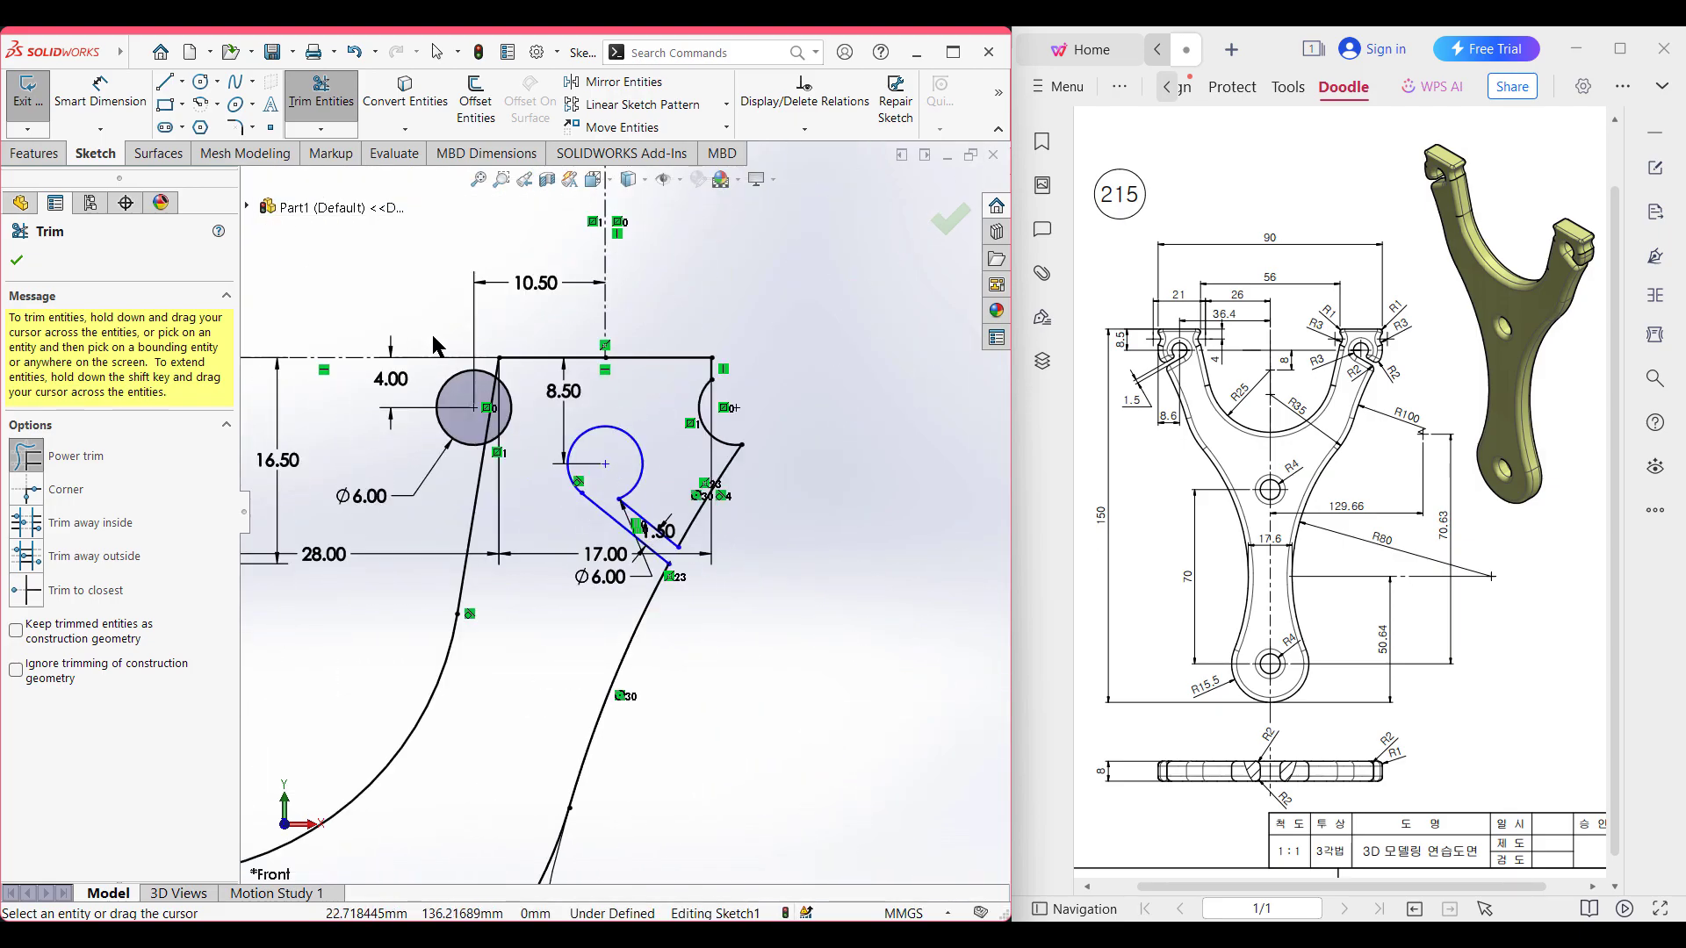
scroll(435, 344, "down", 3)
left_click_drag(507, 477, 589, 510)
scroll(591, 512, "down", 1)
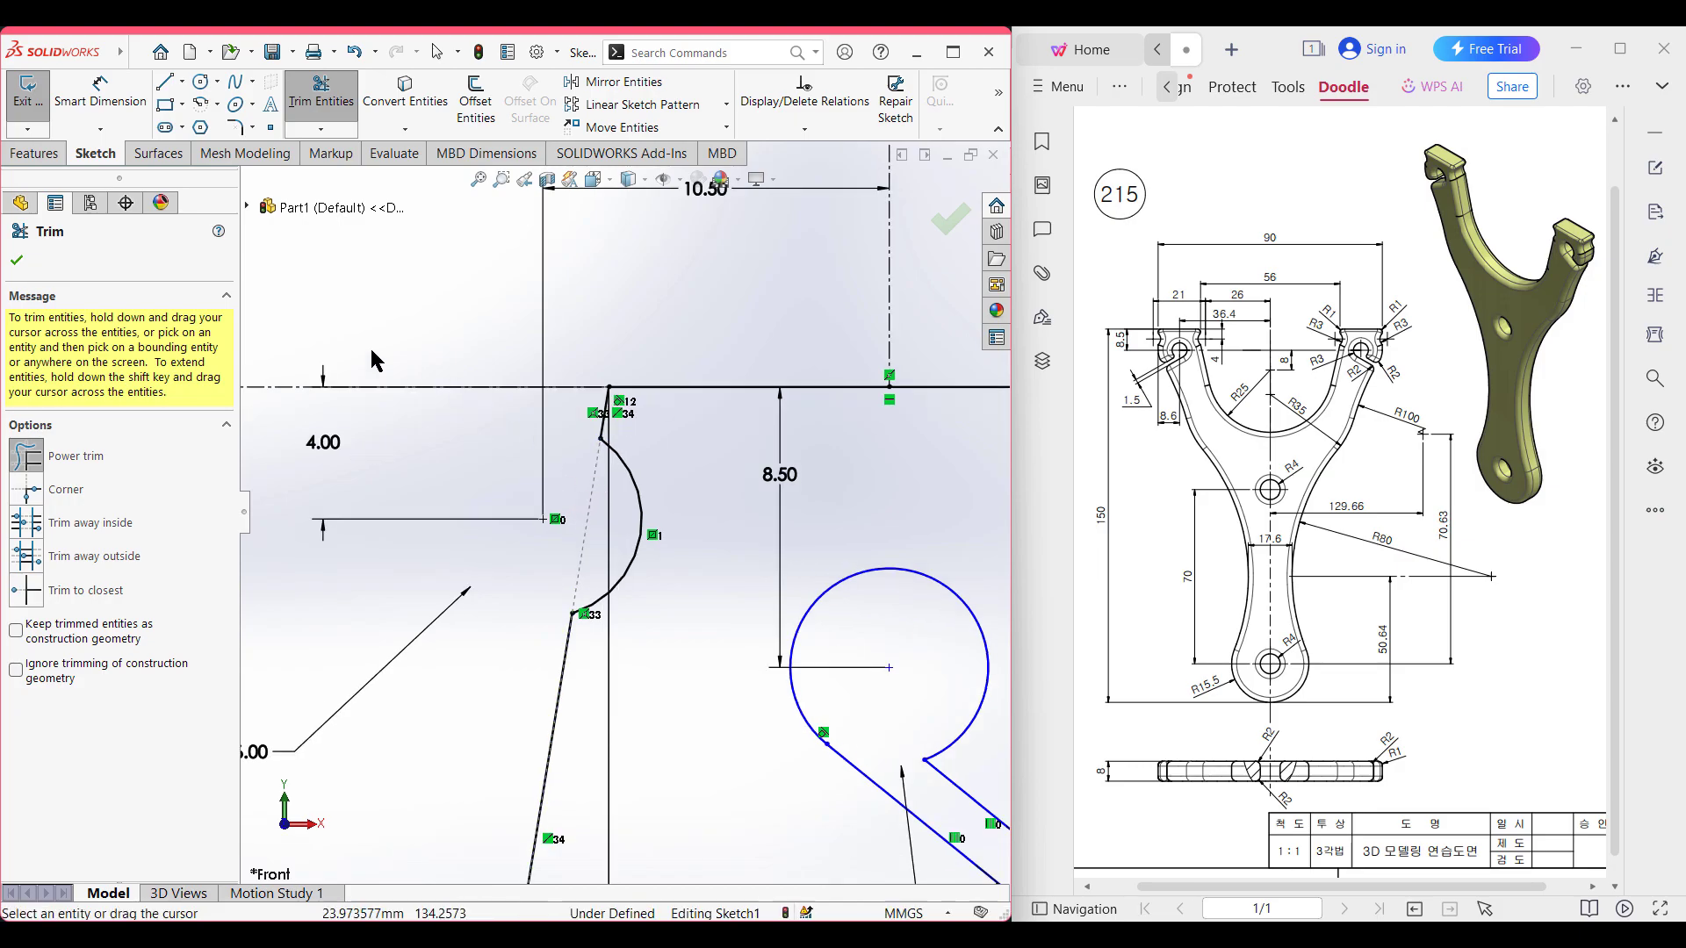
left_click(21, 261)
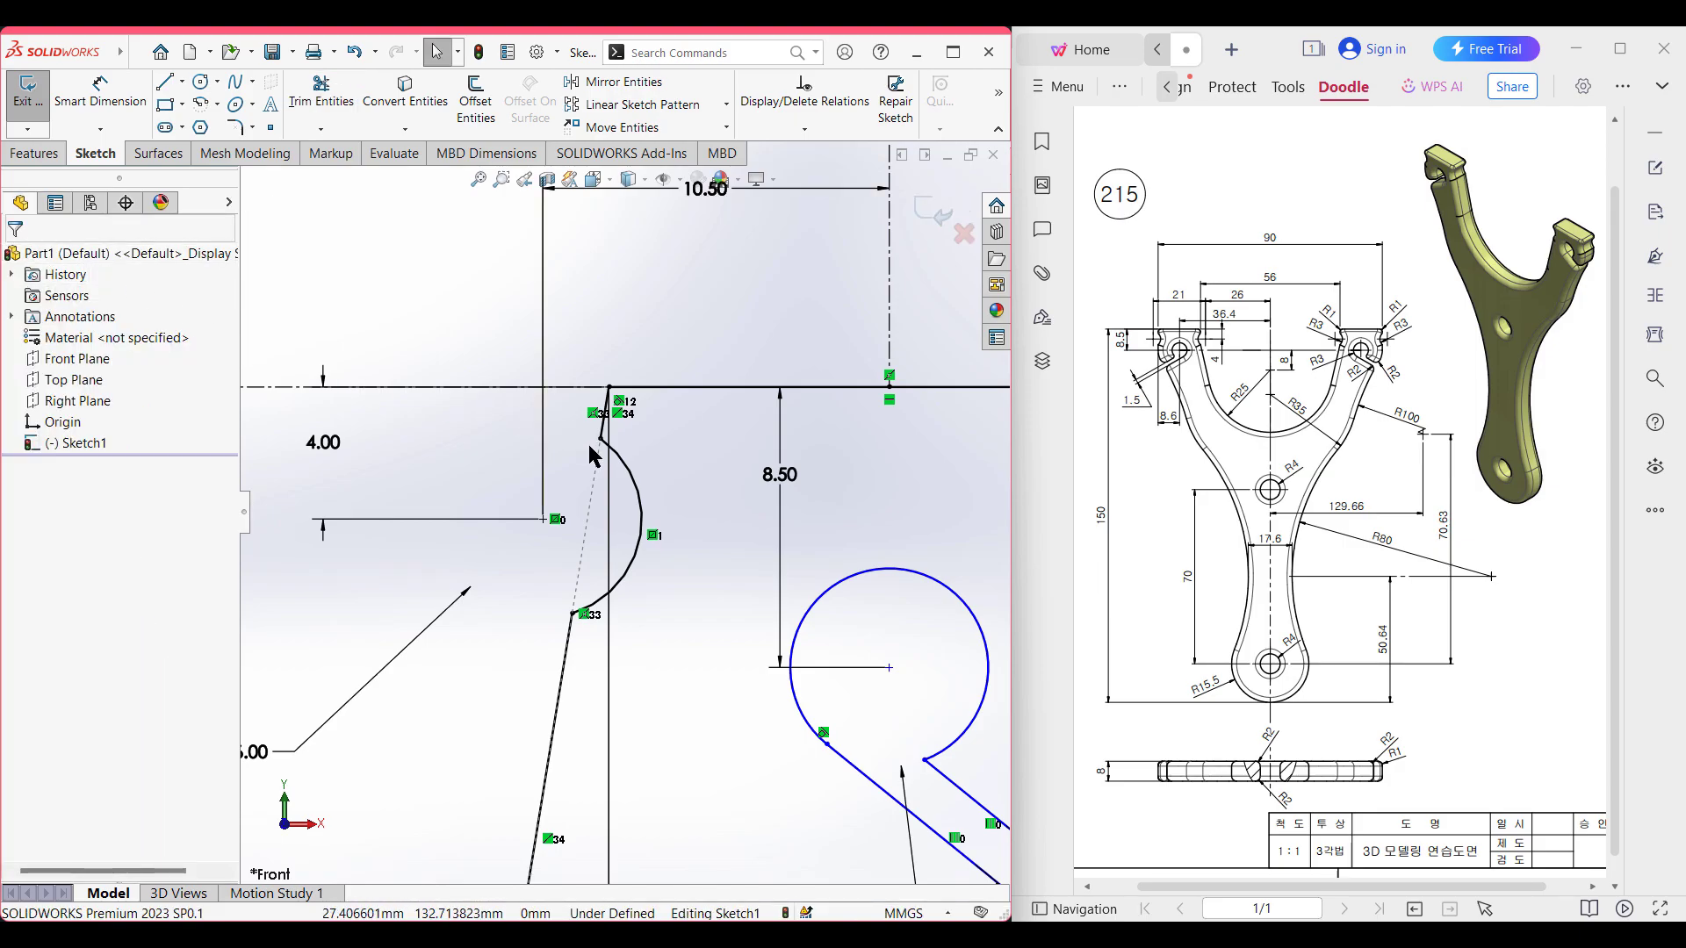
scroll(589, 446, "up", 1)
scroll(589, 446, "down", 3)
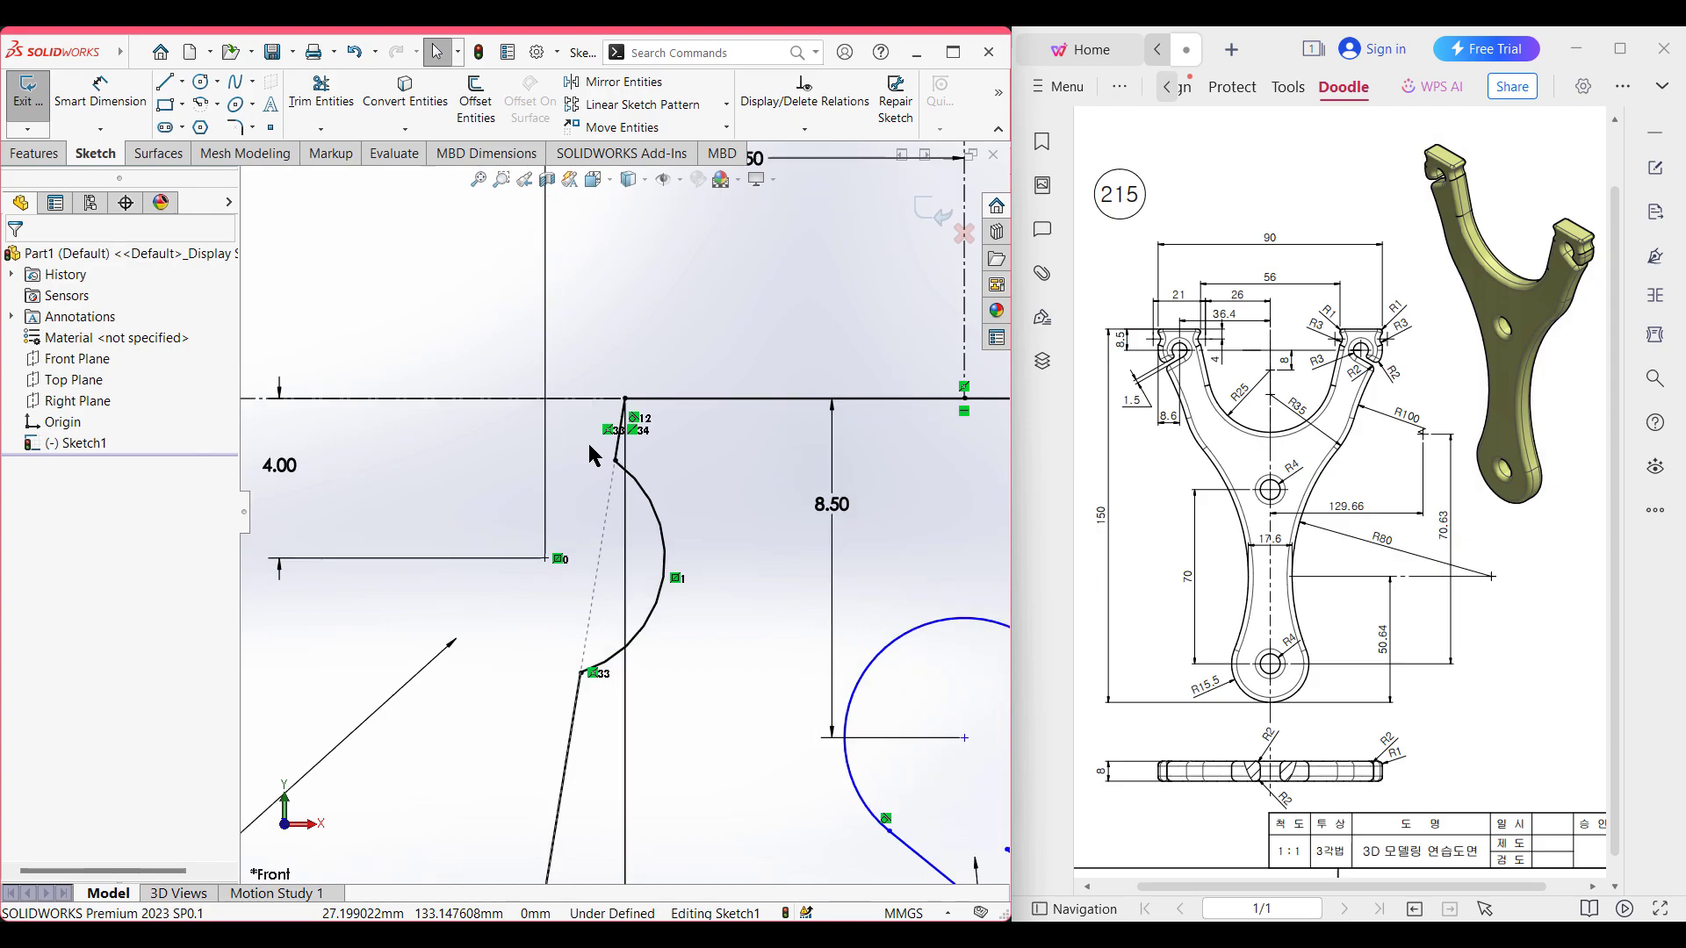
scroll(588, 441, "up", 6)
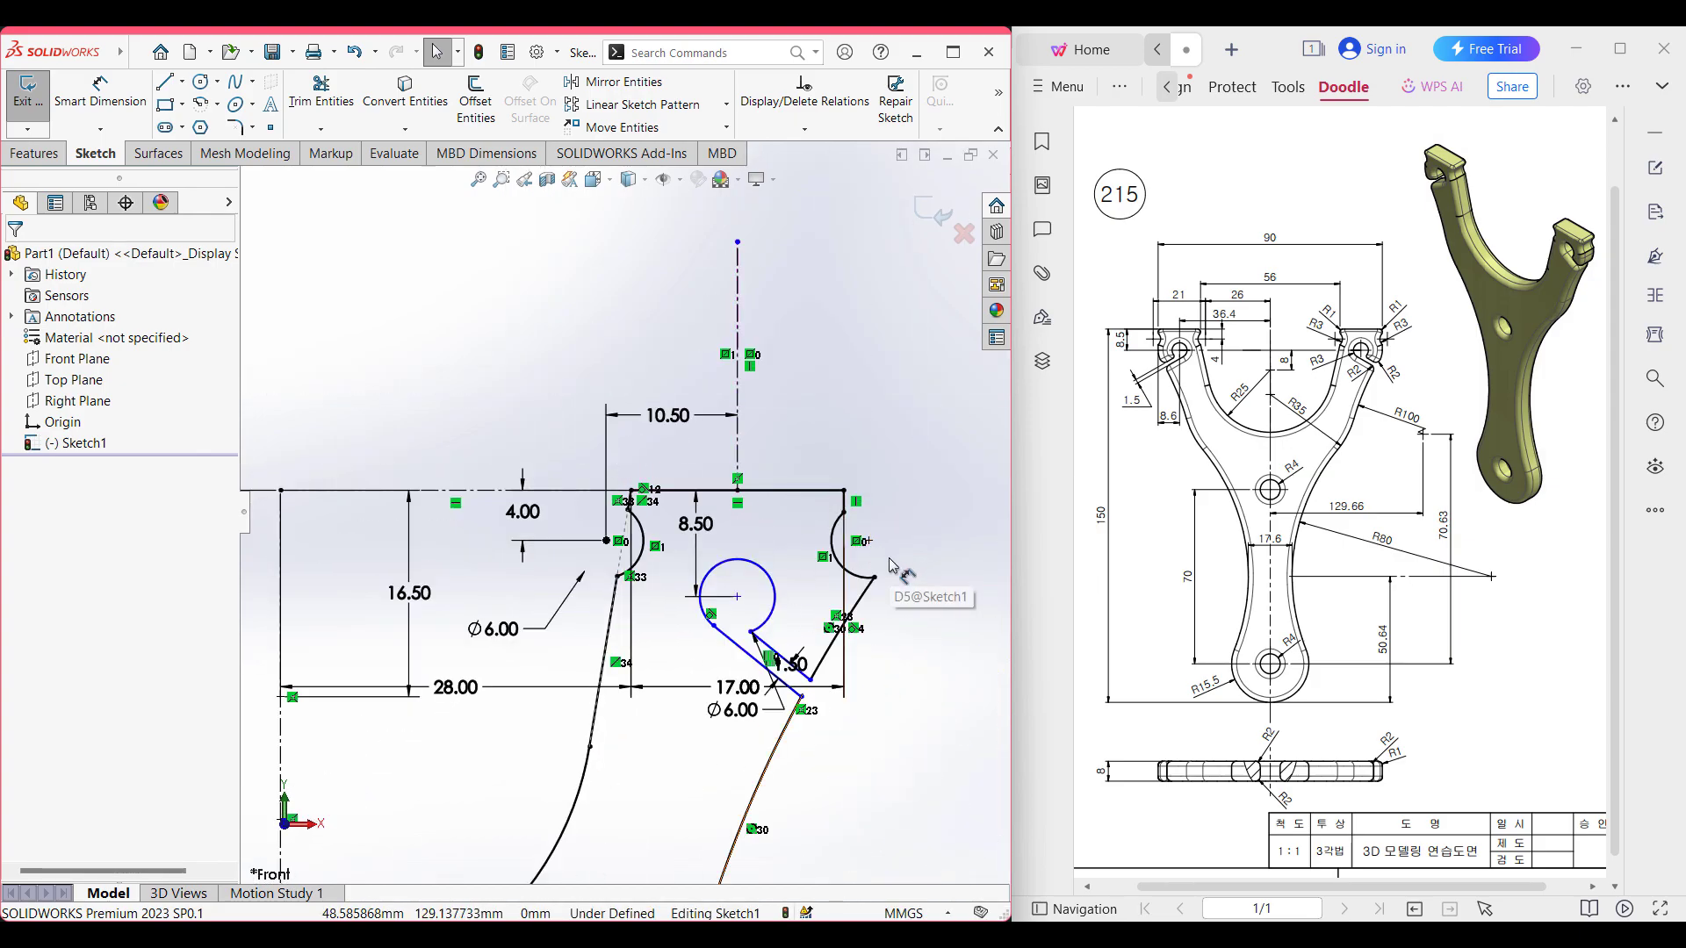
- Fillet the outer corner below the fork tip's outer notch with a 3 mm radius
scroll(891, 574, "down", 1)
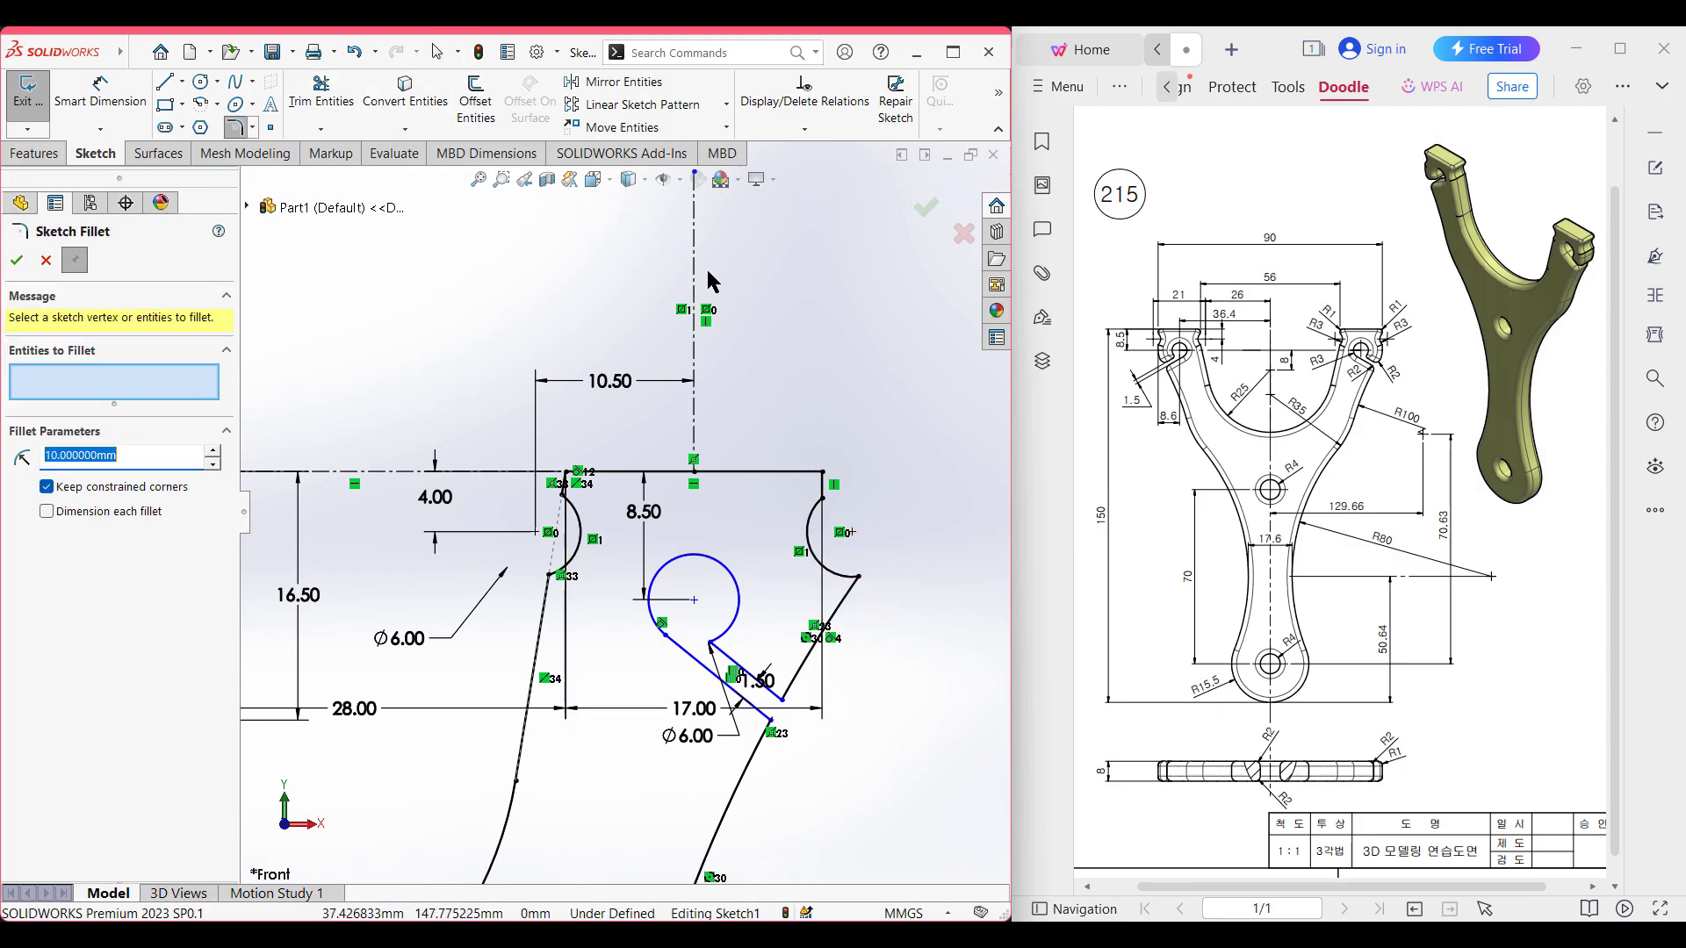
type("3")
left_click(861, 579)
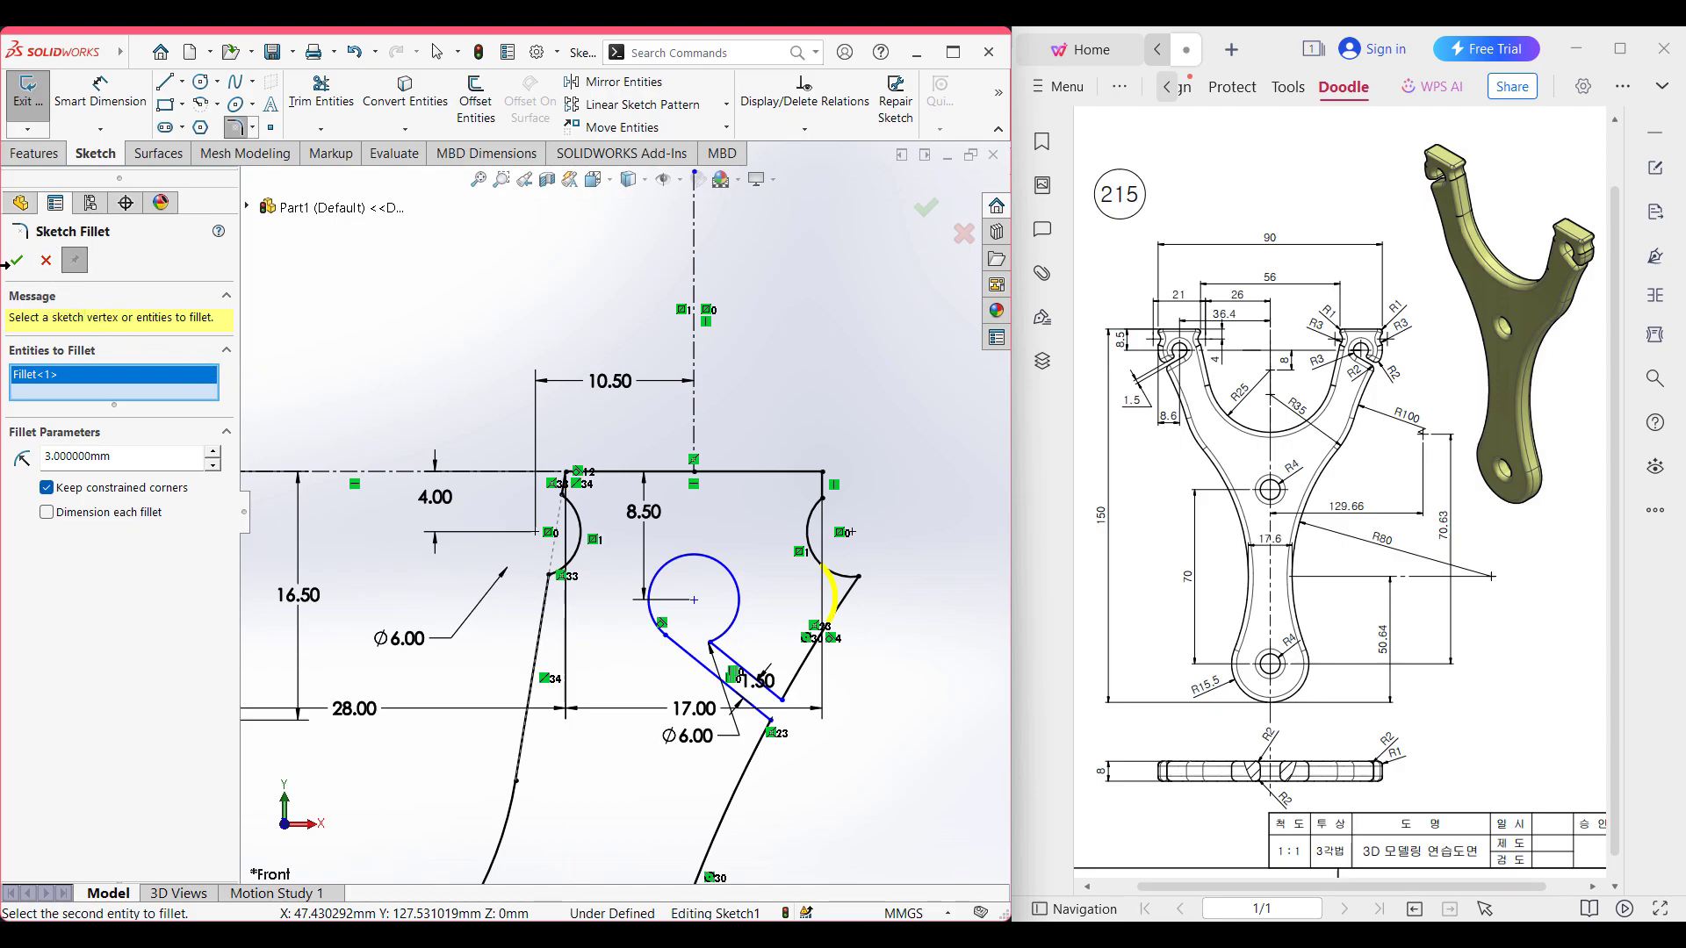
left_click(17, 263)
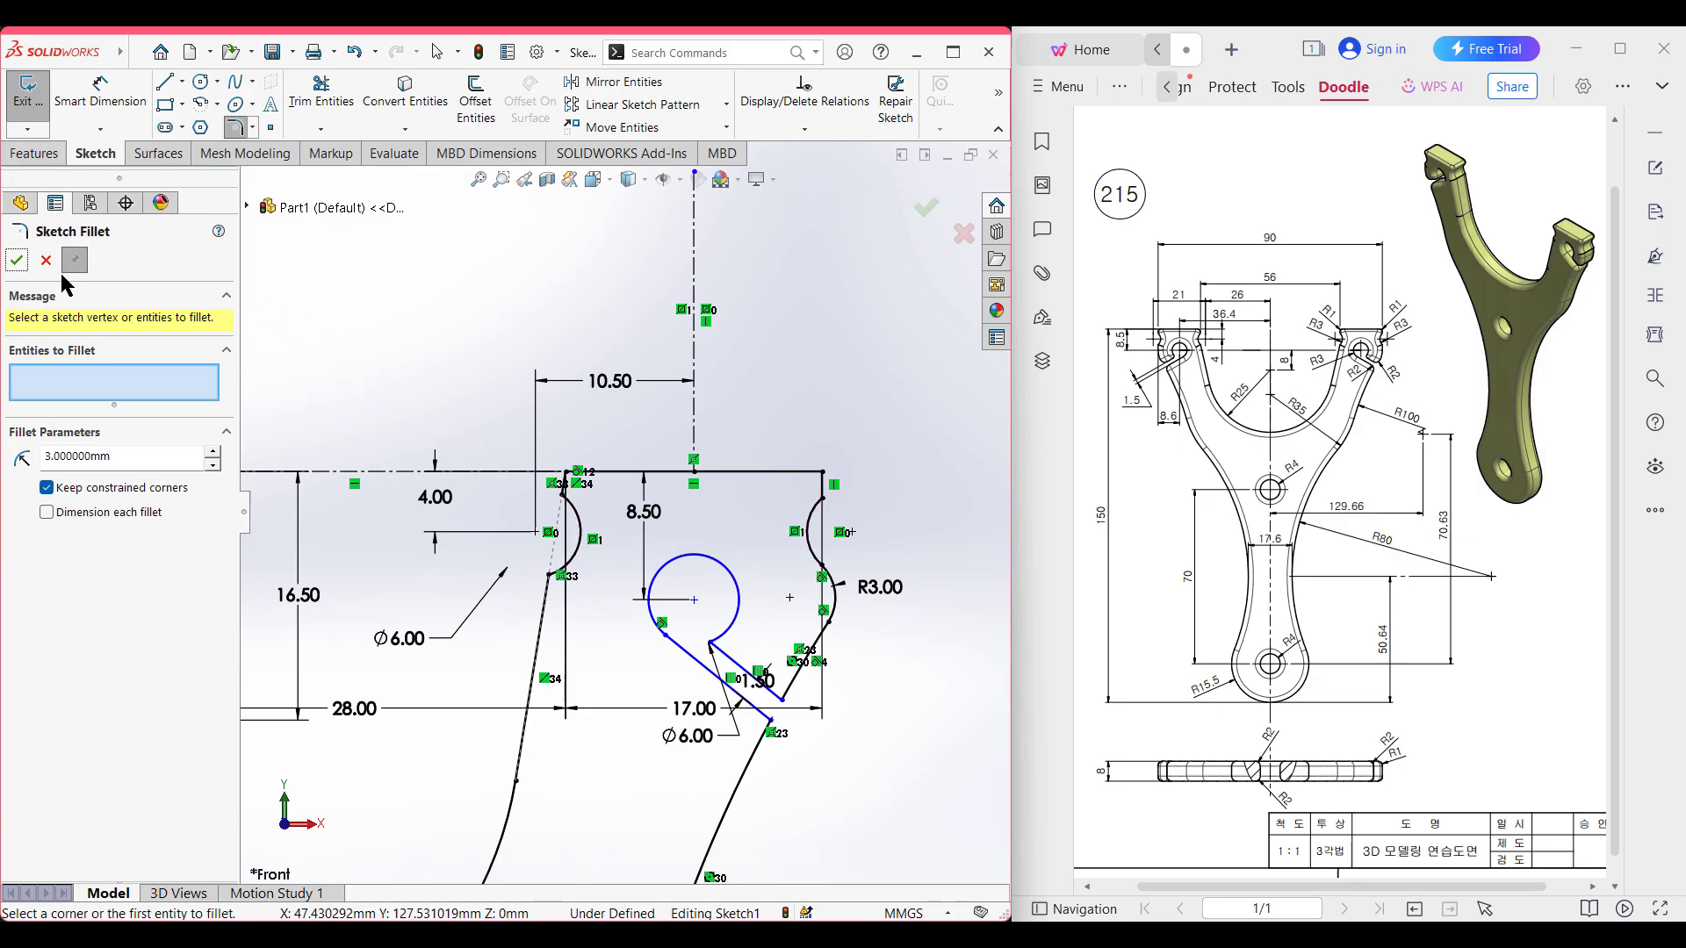
left_click(13, 263)
- Draw a vertical centerline from the origin down to the lowest point of the 31 mm handle circle
scroll(511, 568, "up", 5)
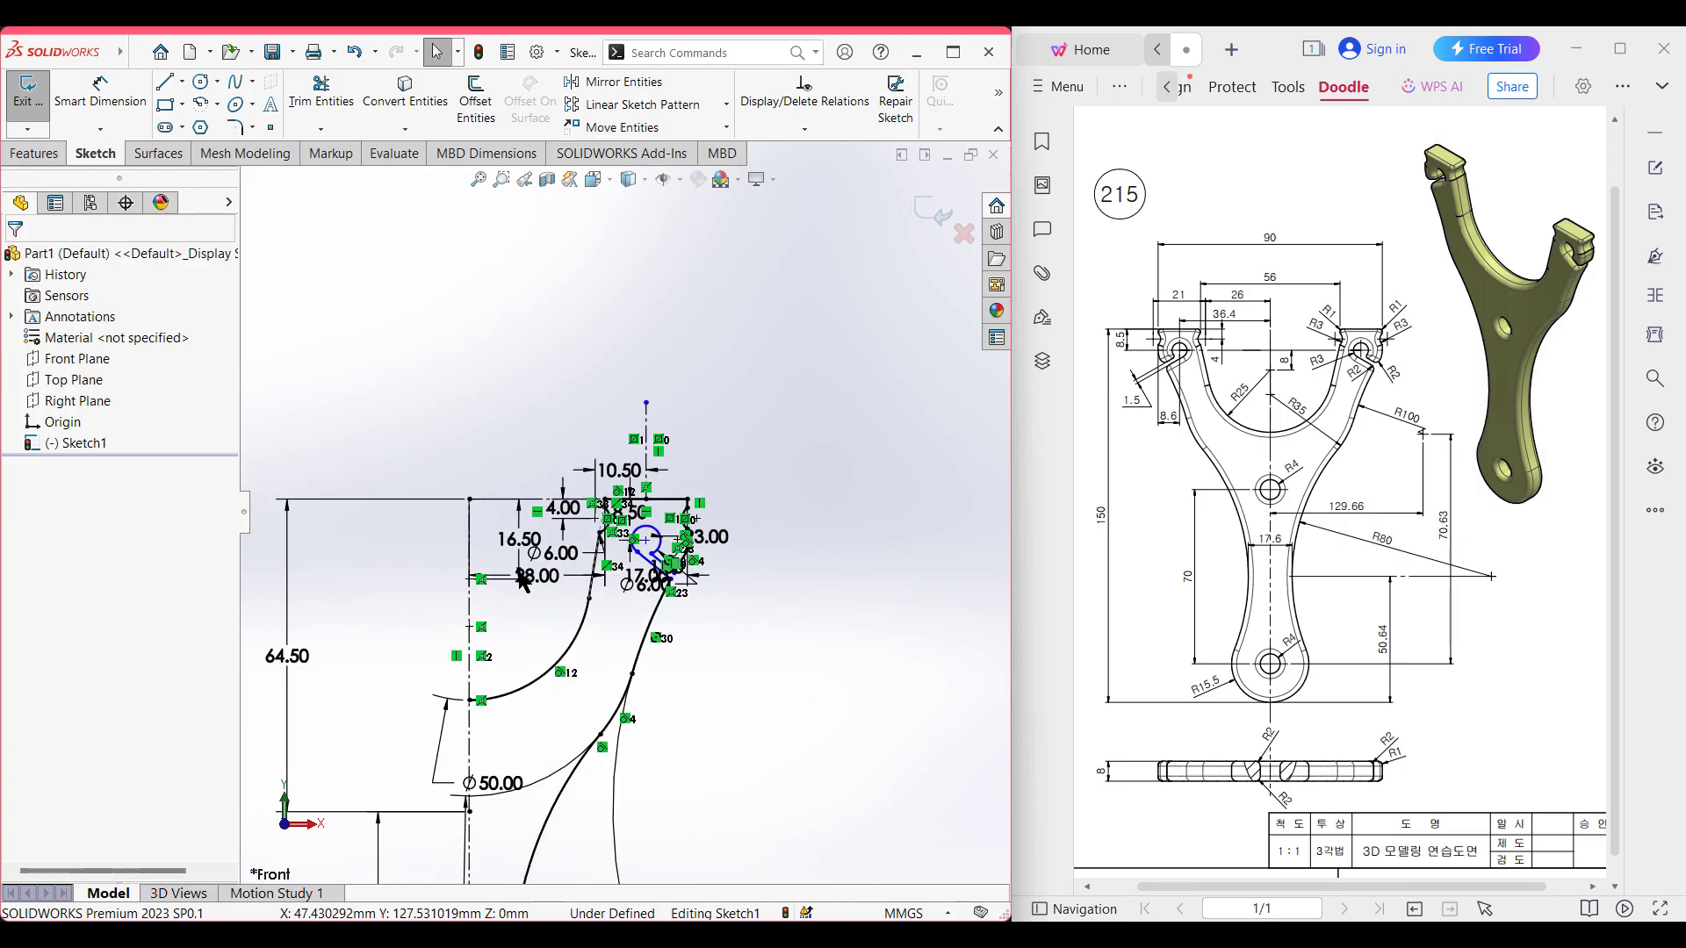
scroll(575, 674, "down", 3)
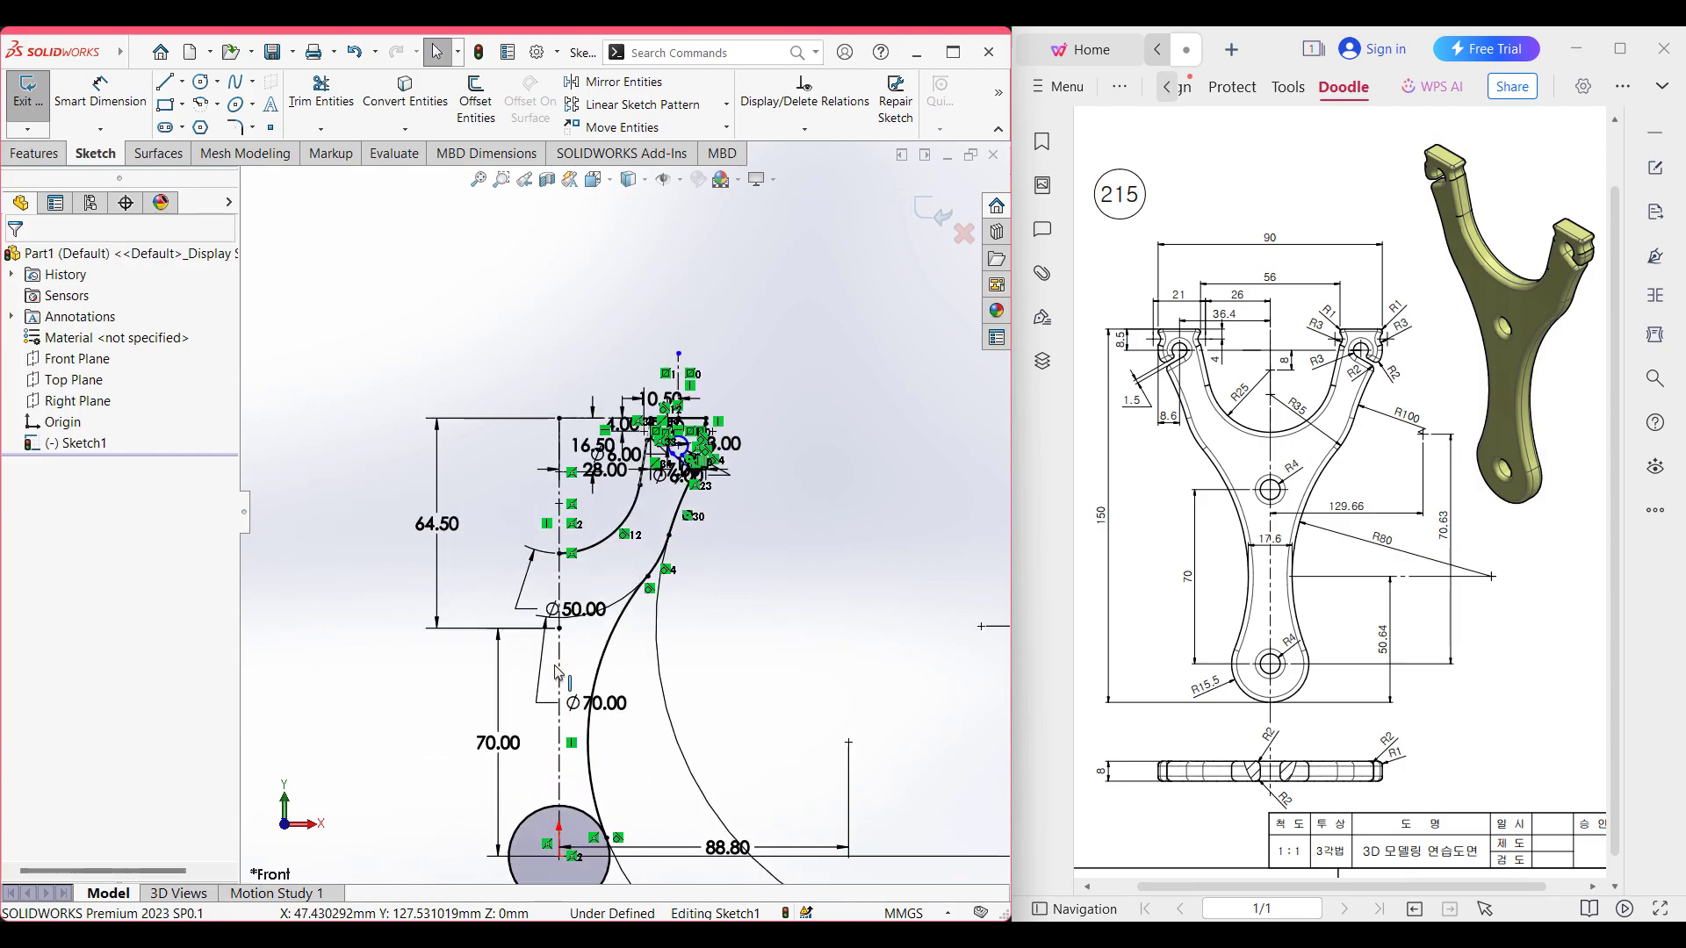
scroll(602, 685, "up", 3)
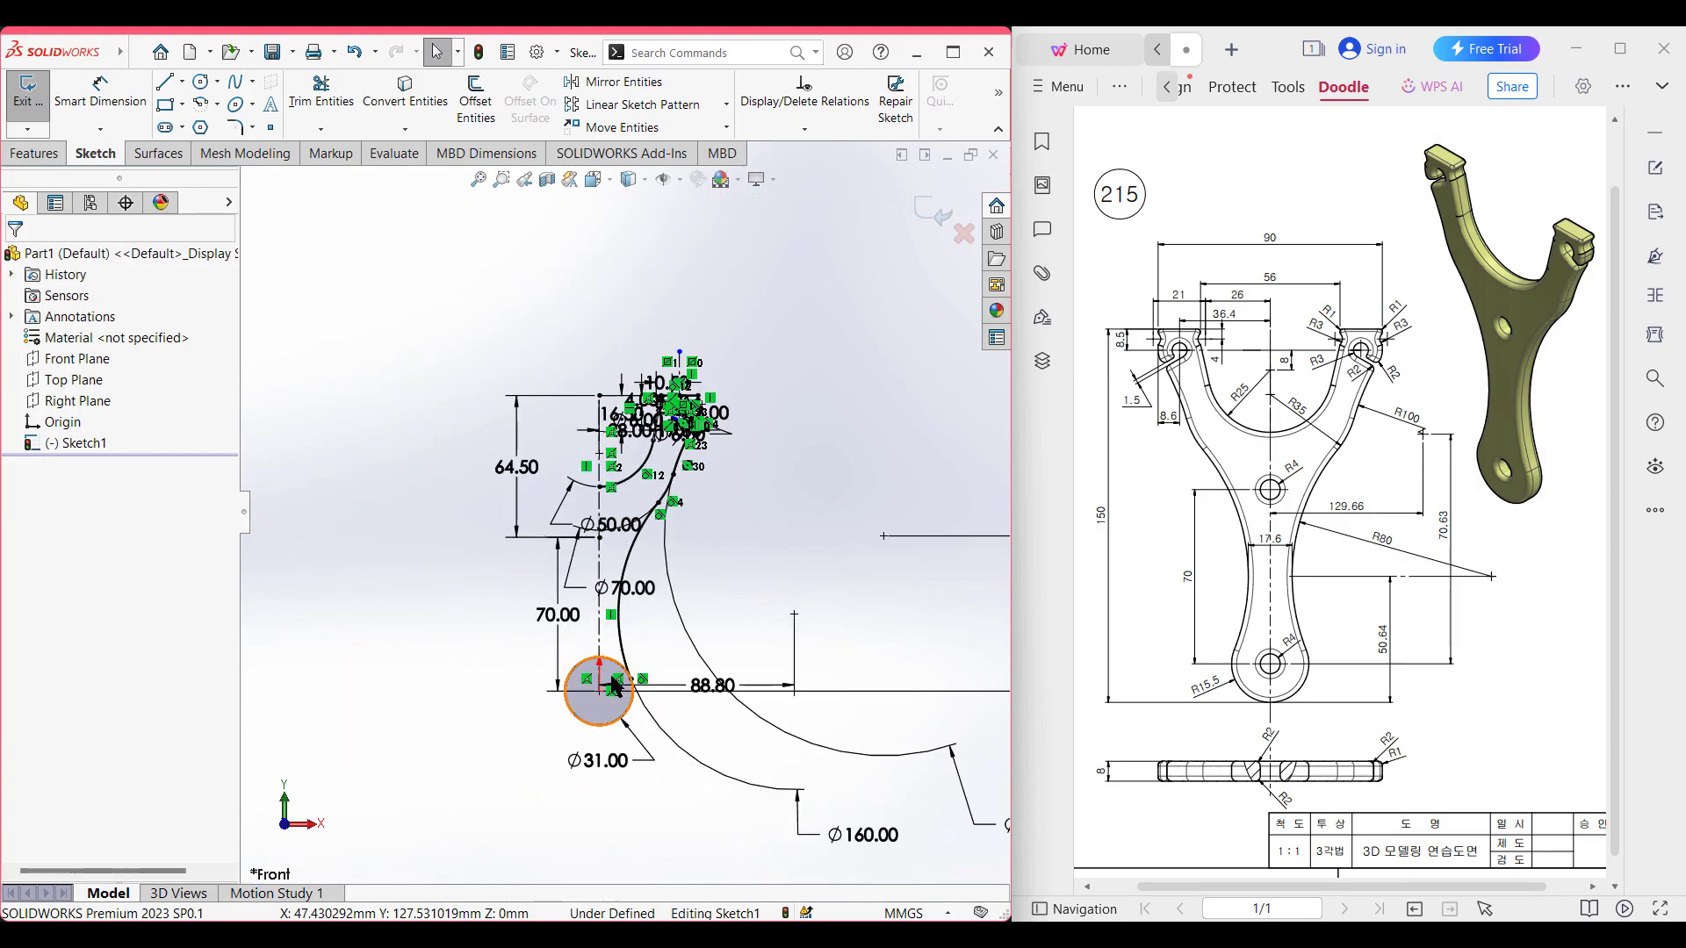
scroll(613, 685, "down", 5)
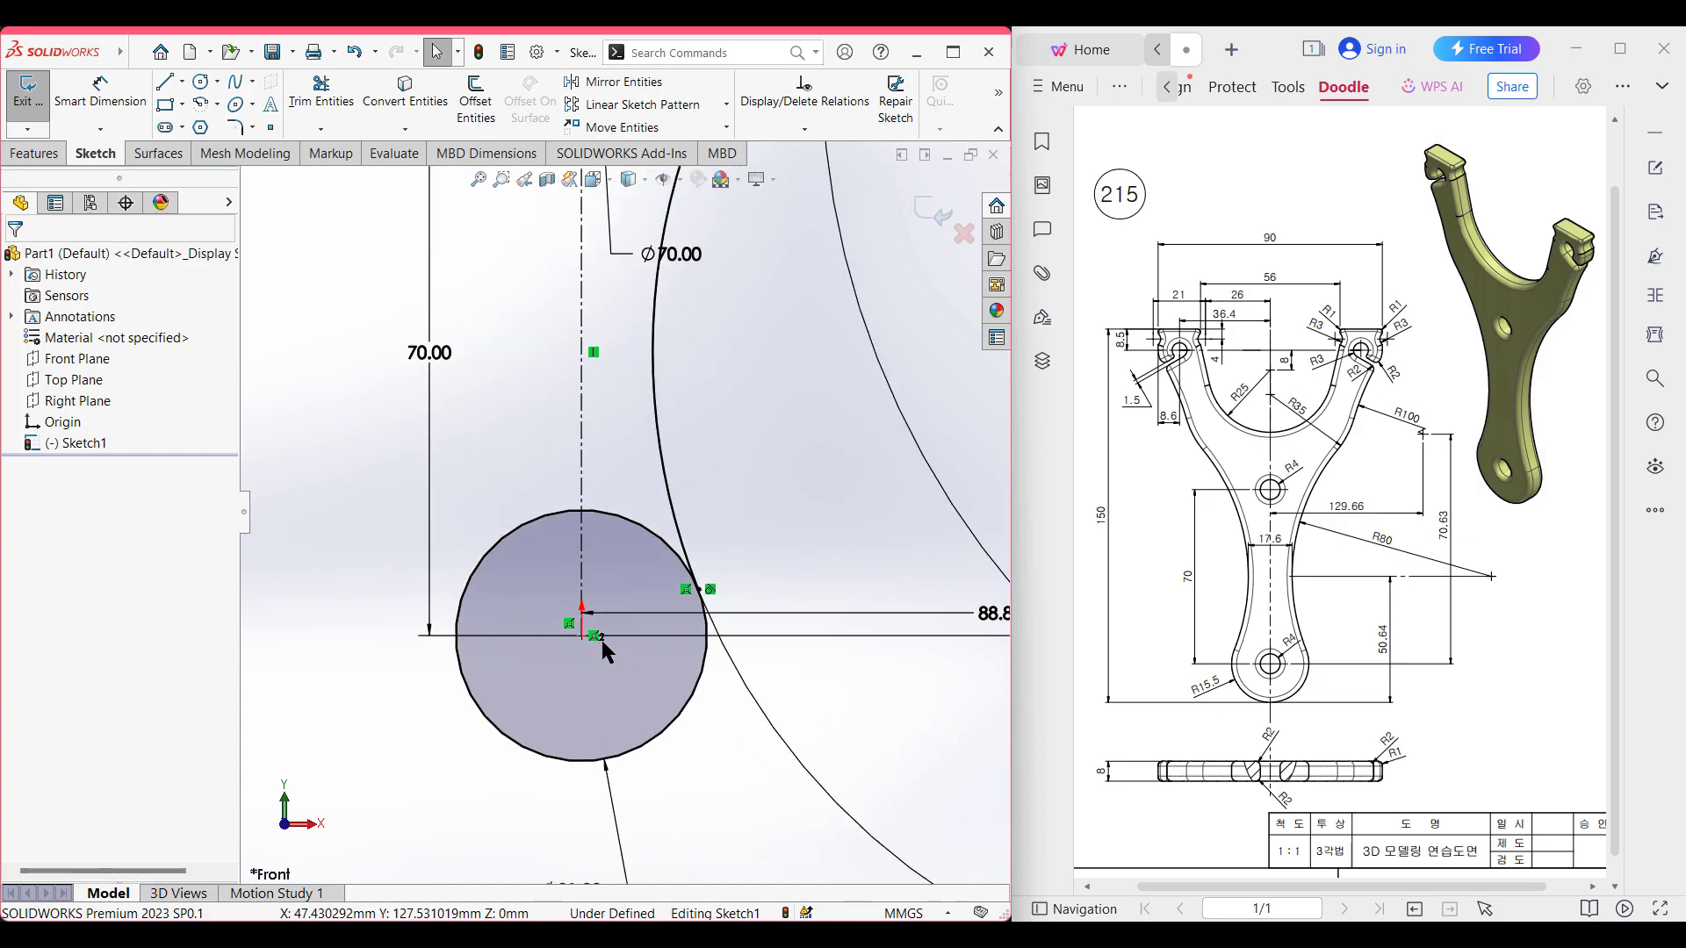
left_click(182, 82)
left_click(209, 125)
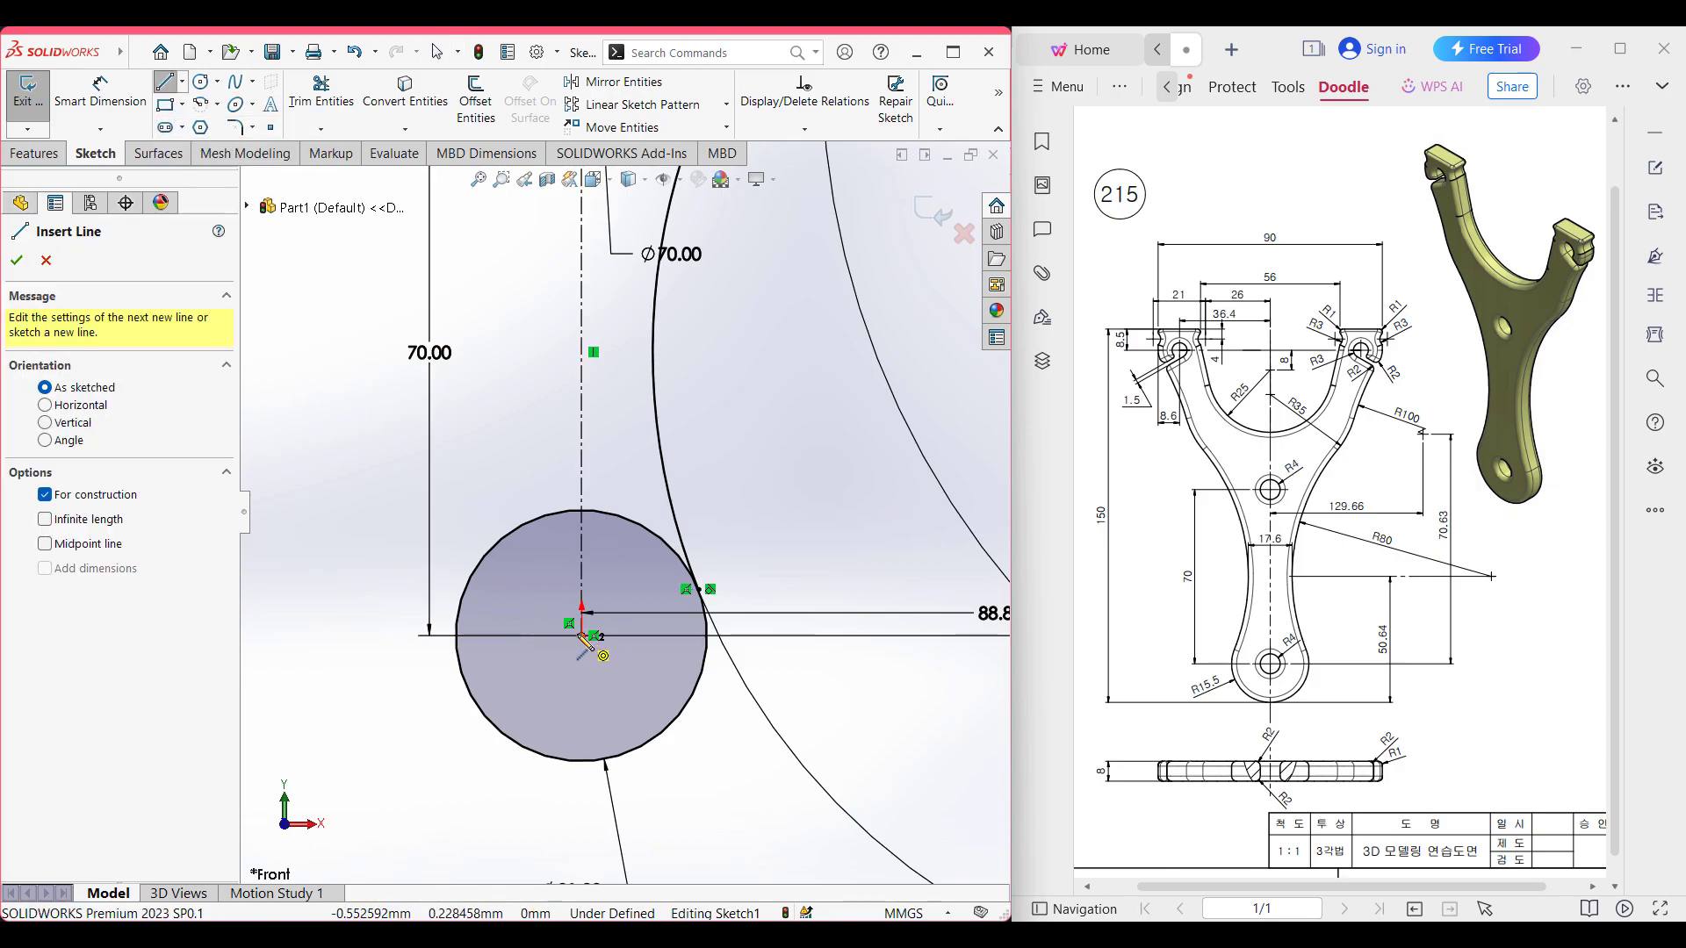
left_click(582, 636)
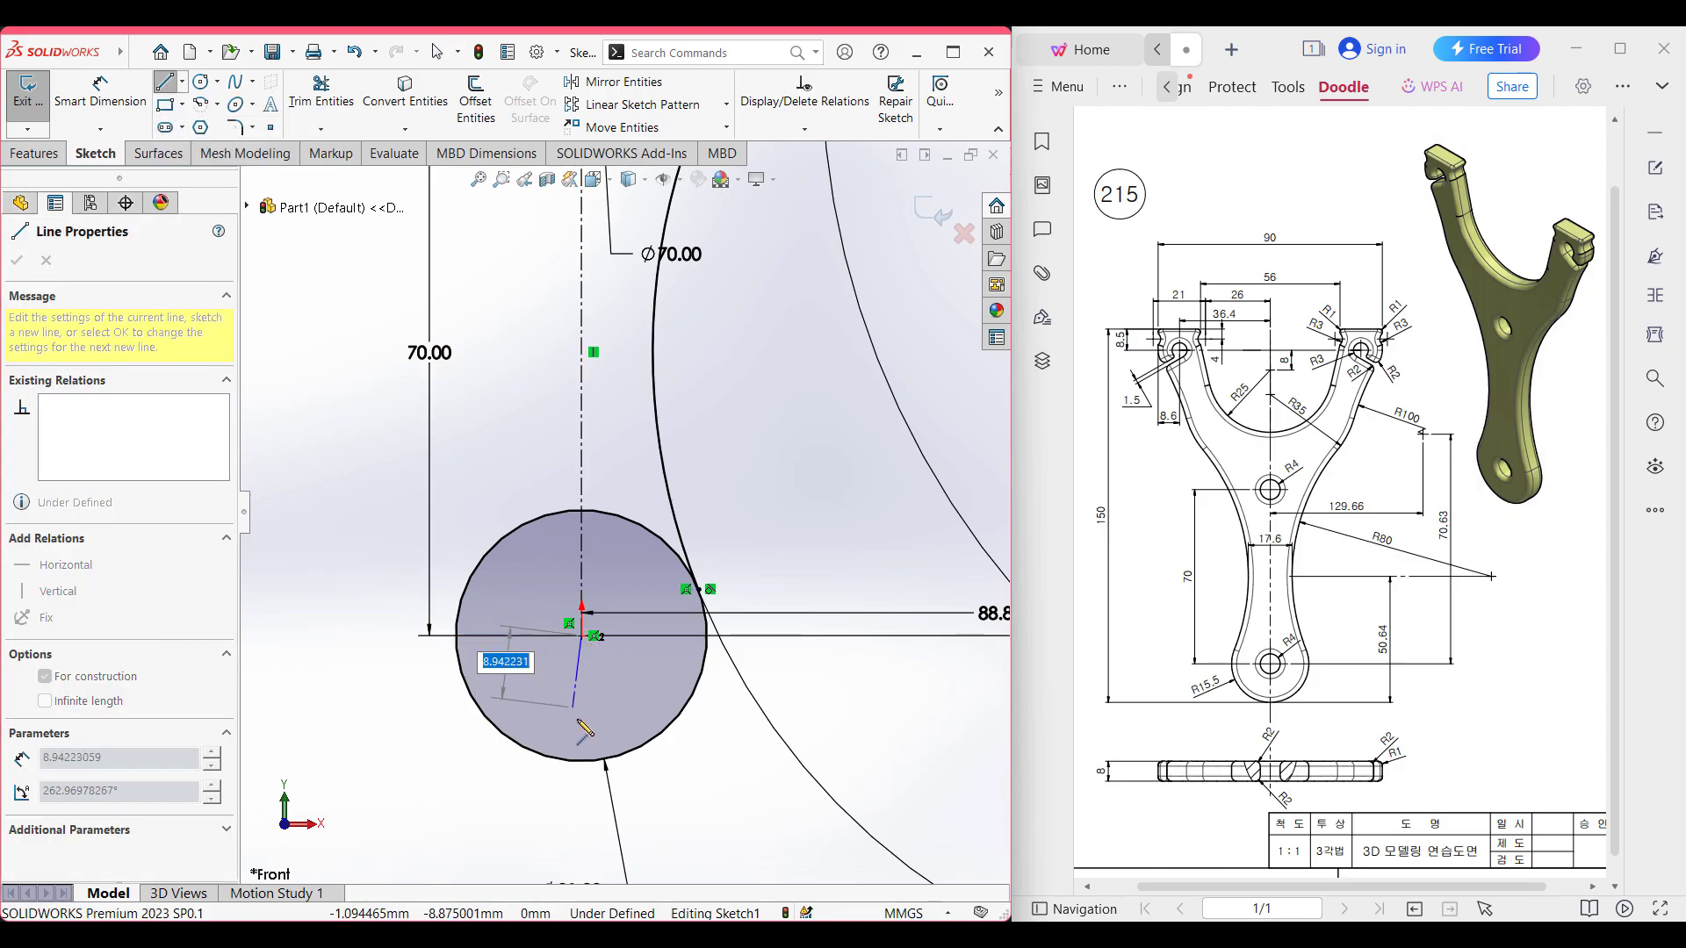
left_click(582, 759)
key("Escape")
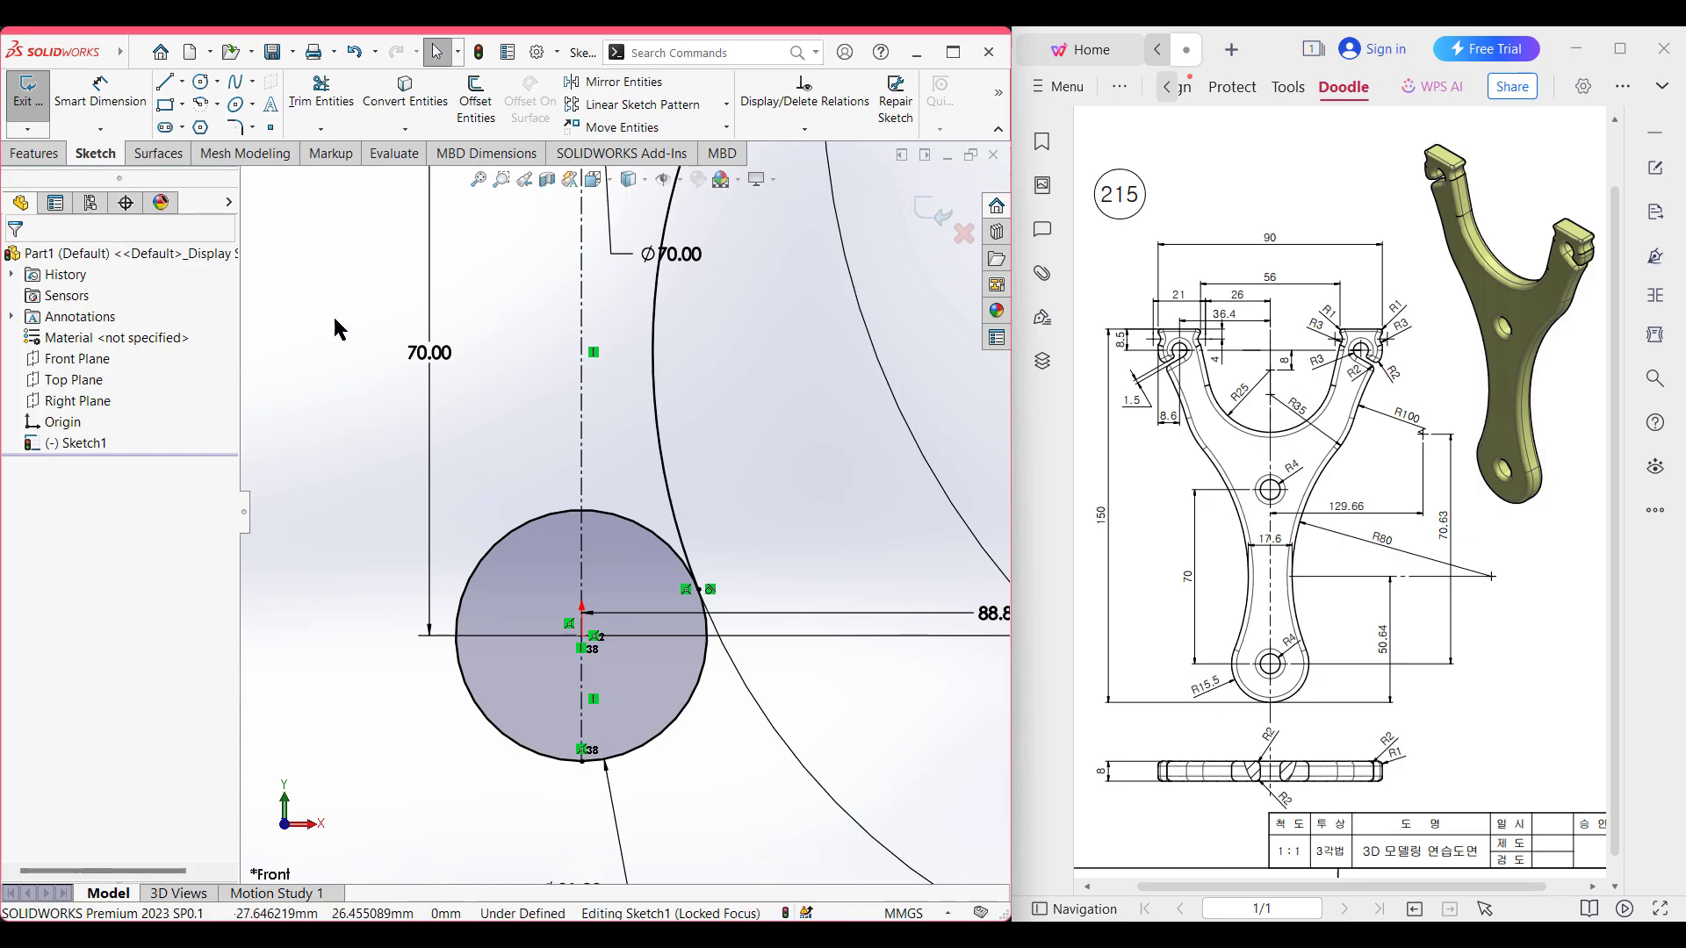
- Trim the 31 mm handle circle to the arc between the side curve and the centerline's lower end
left_click(339, 115)
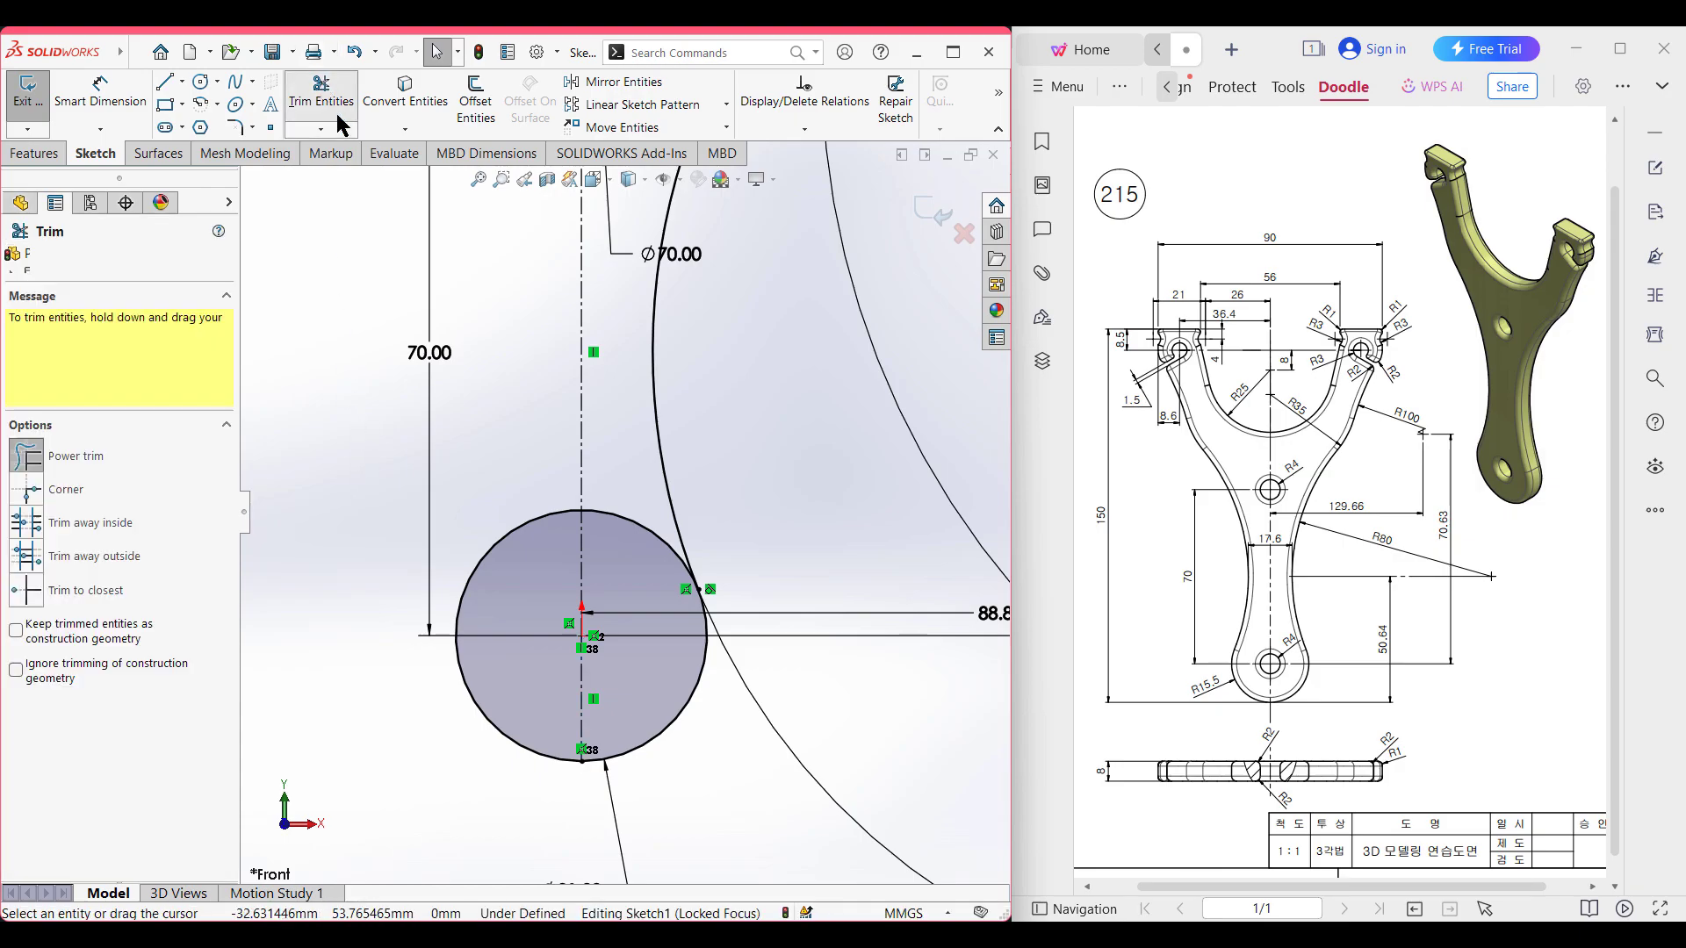
left_click(518, 542)
left_click(641, 529)
scroll(663, 562, "up", 5)
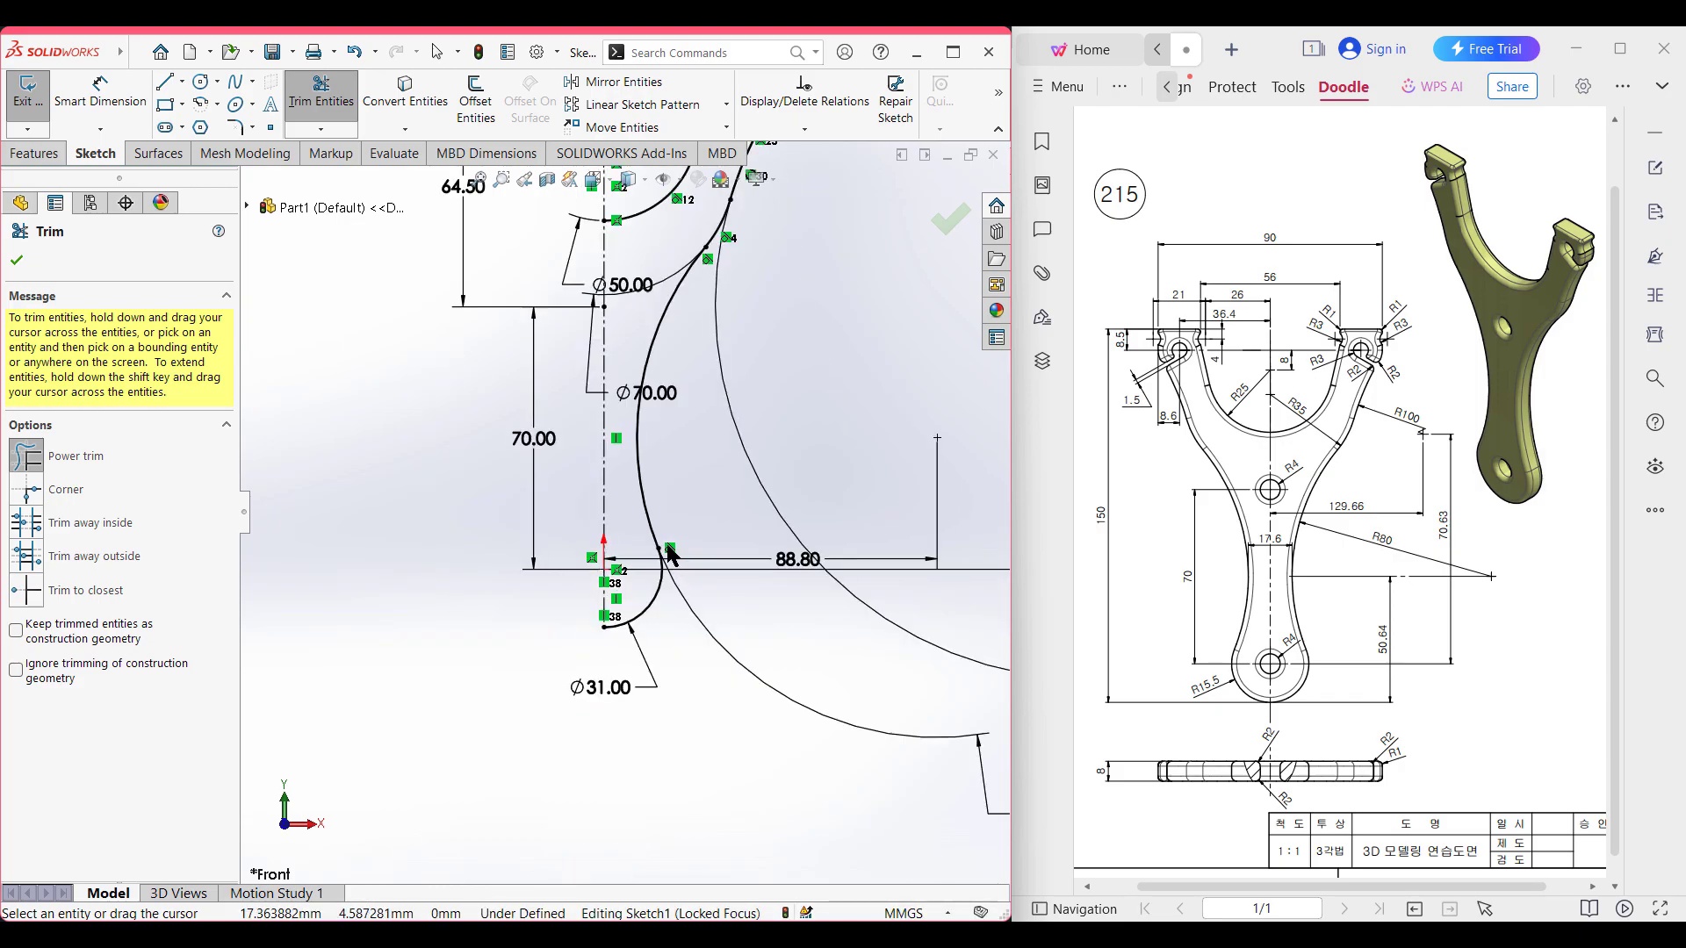
scroll(711, 254, "down", 5)
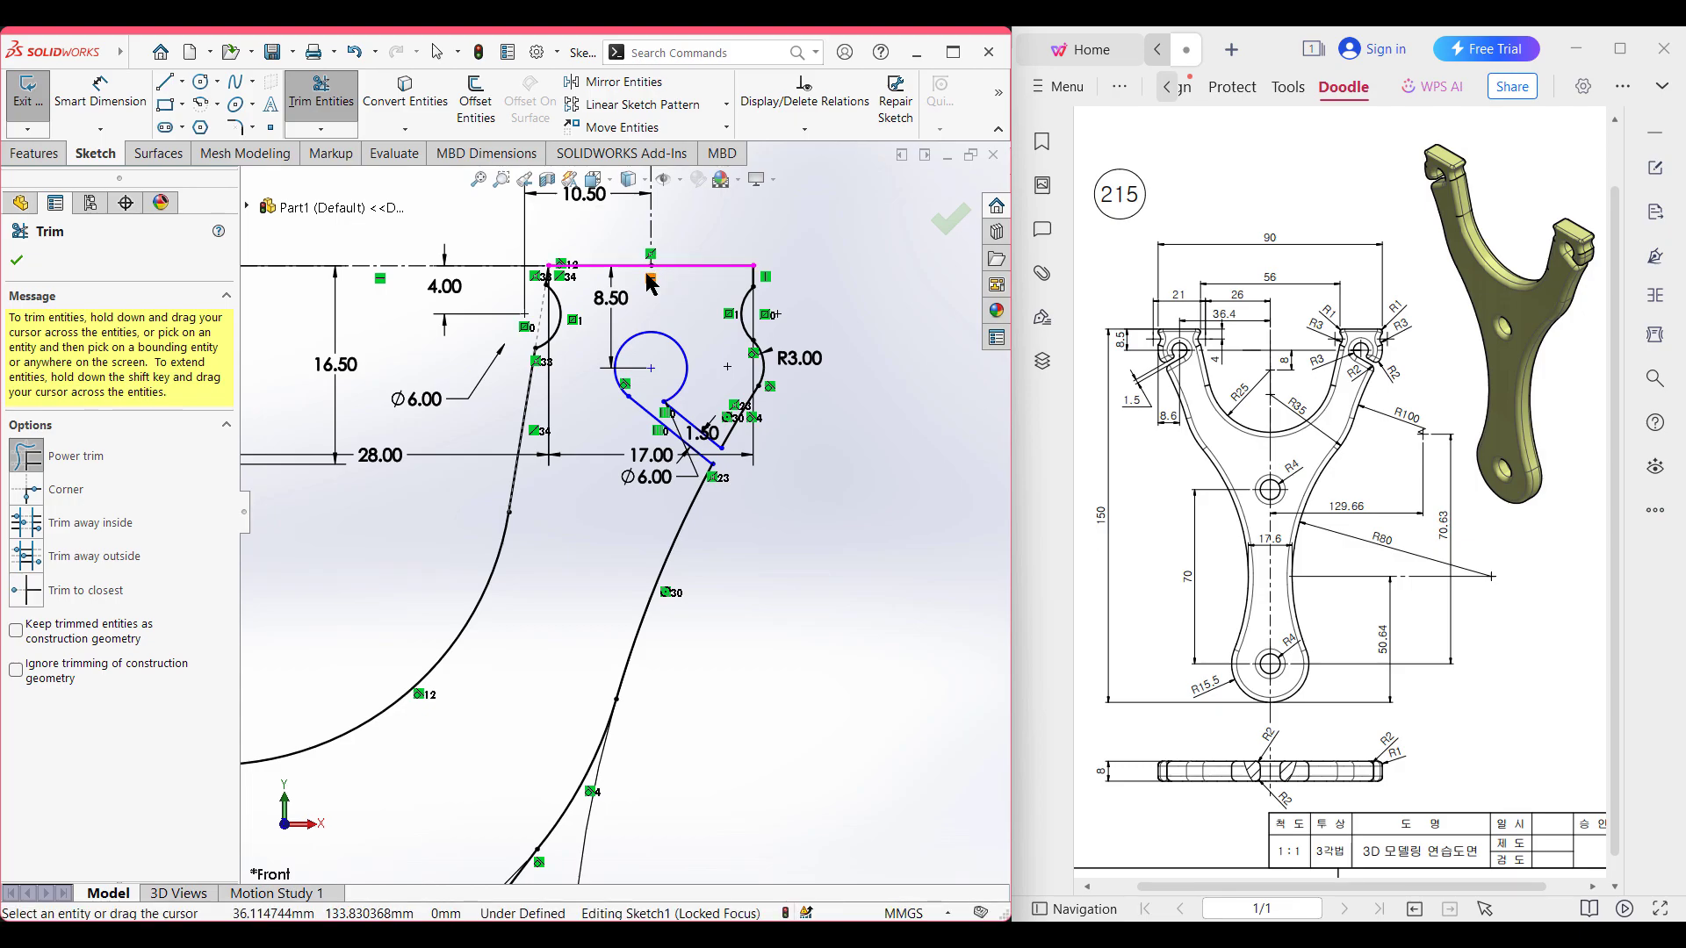
left_click(17, 264)
- Mirror the half outline with its fork-tip notches, hole and slot about the vertical centerline
scroll(570, 532, "up", 5)
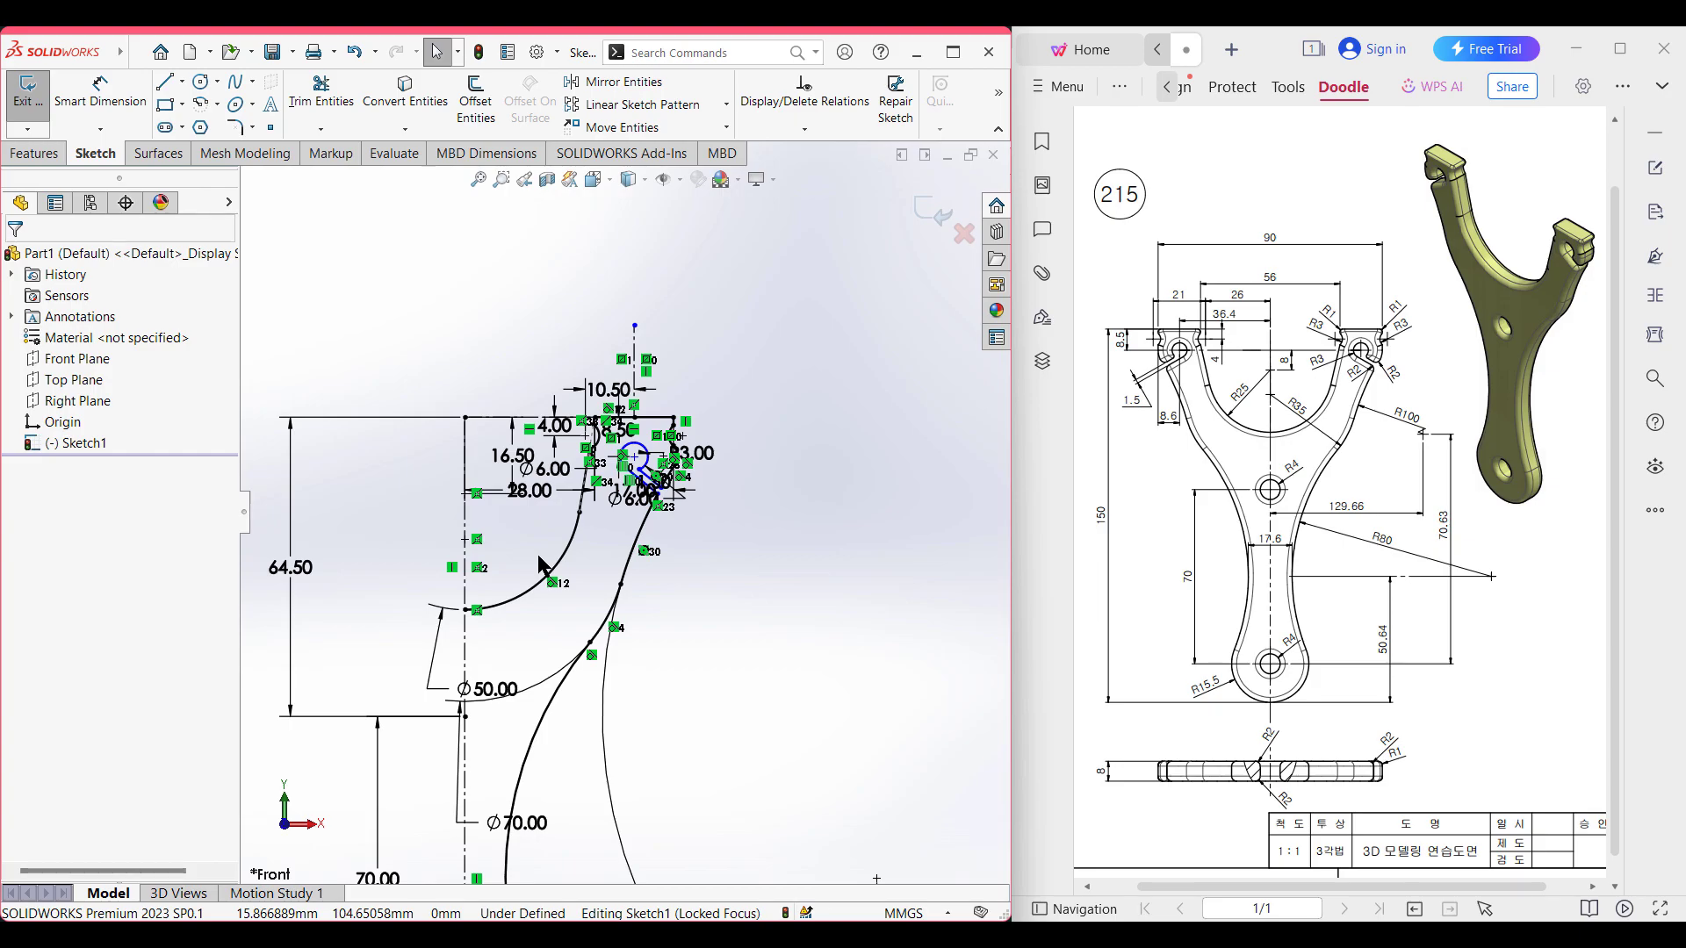
scroll(537, 555, "up", 3)
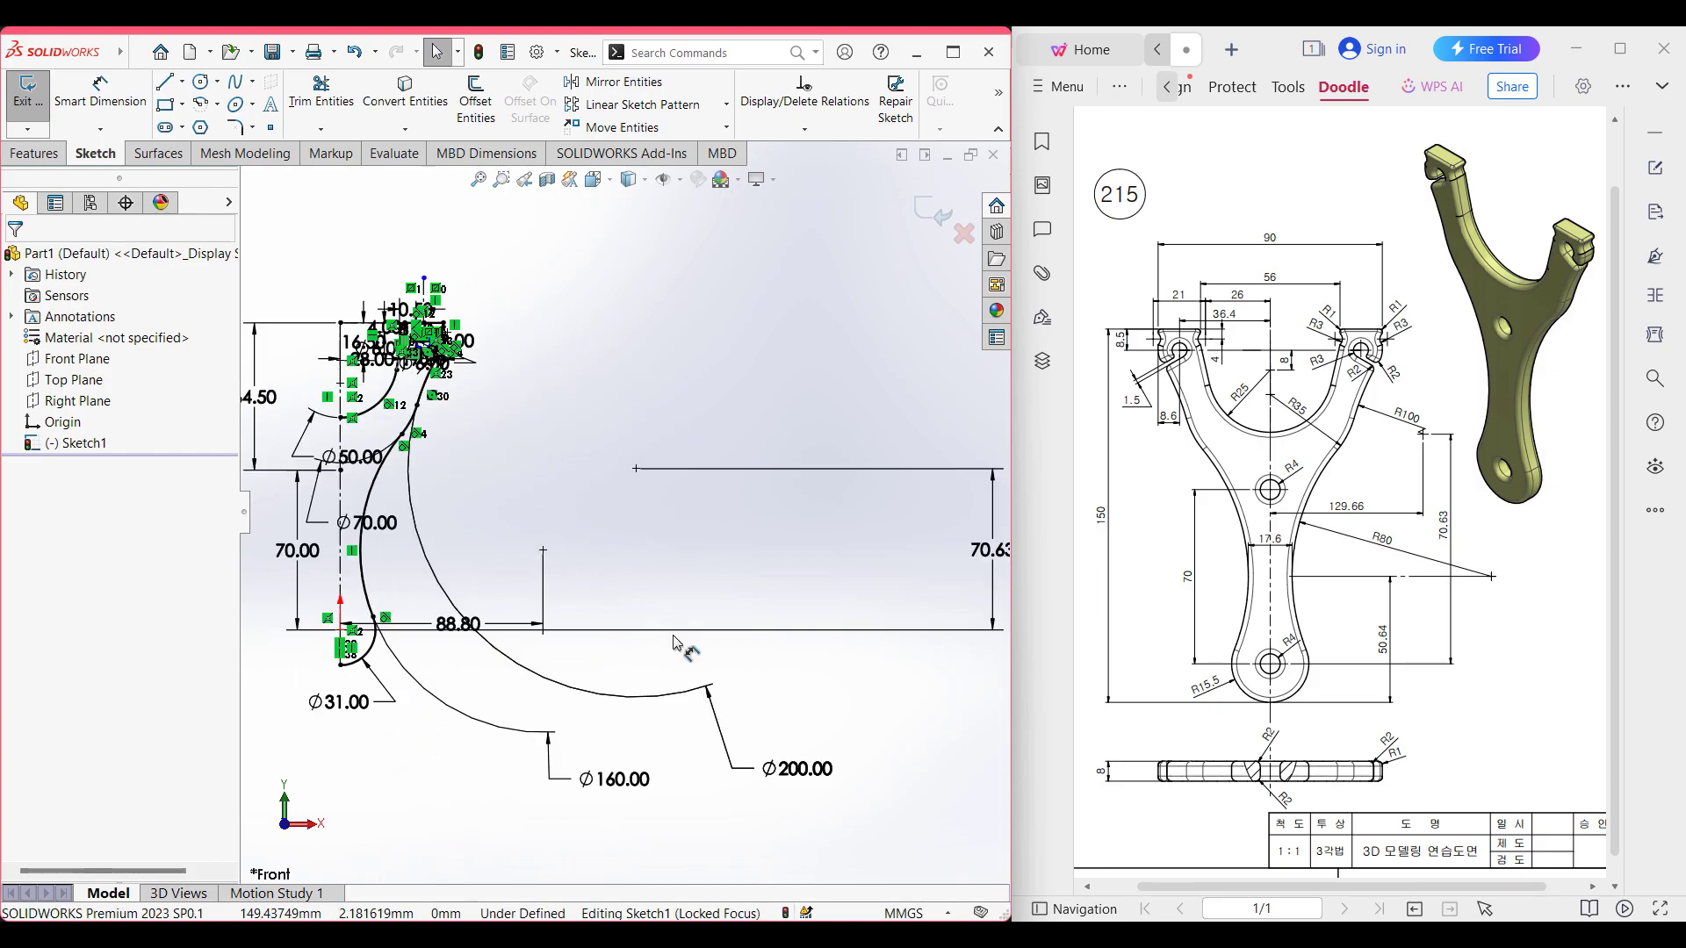
scroll(632, 625, "up", 4)
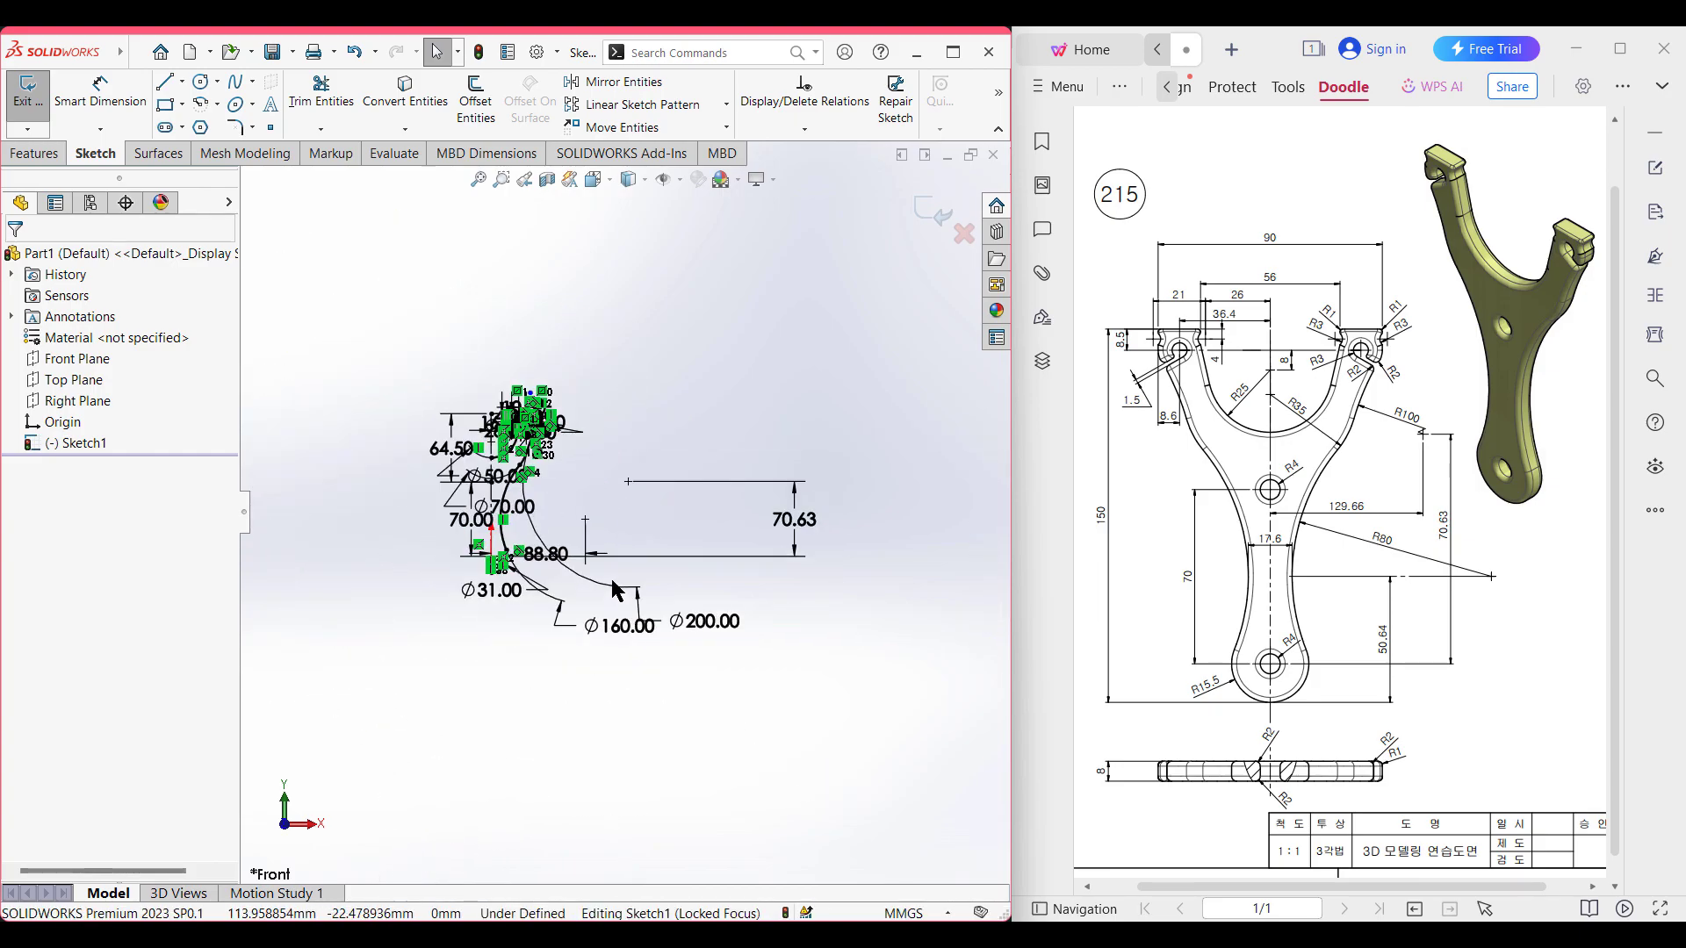
scroll(612, 590, "down", 2)
mouse_move(301, 250)
left_mouse_down()
mouse_move(585, 614)
mouse_move(716, 722)
mouse_move(748, 715)
left_mouse_up()
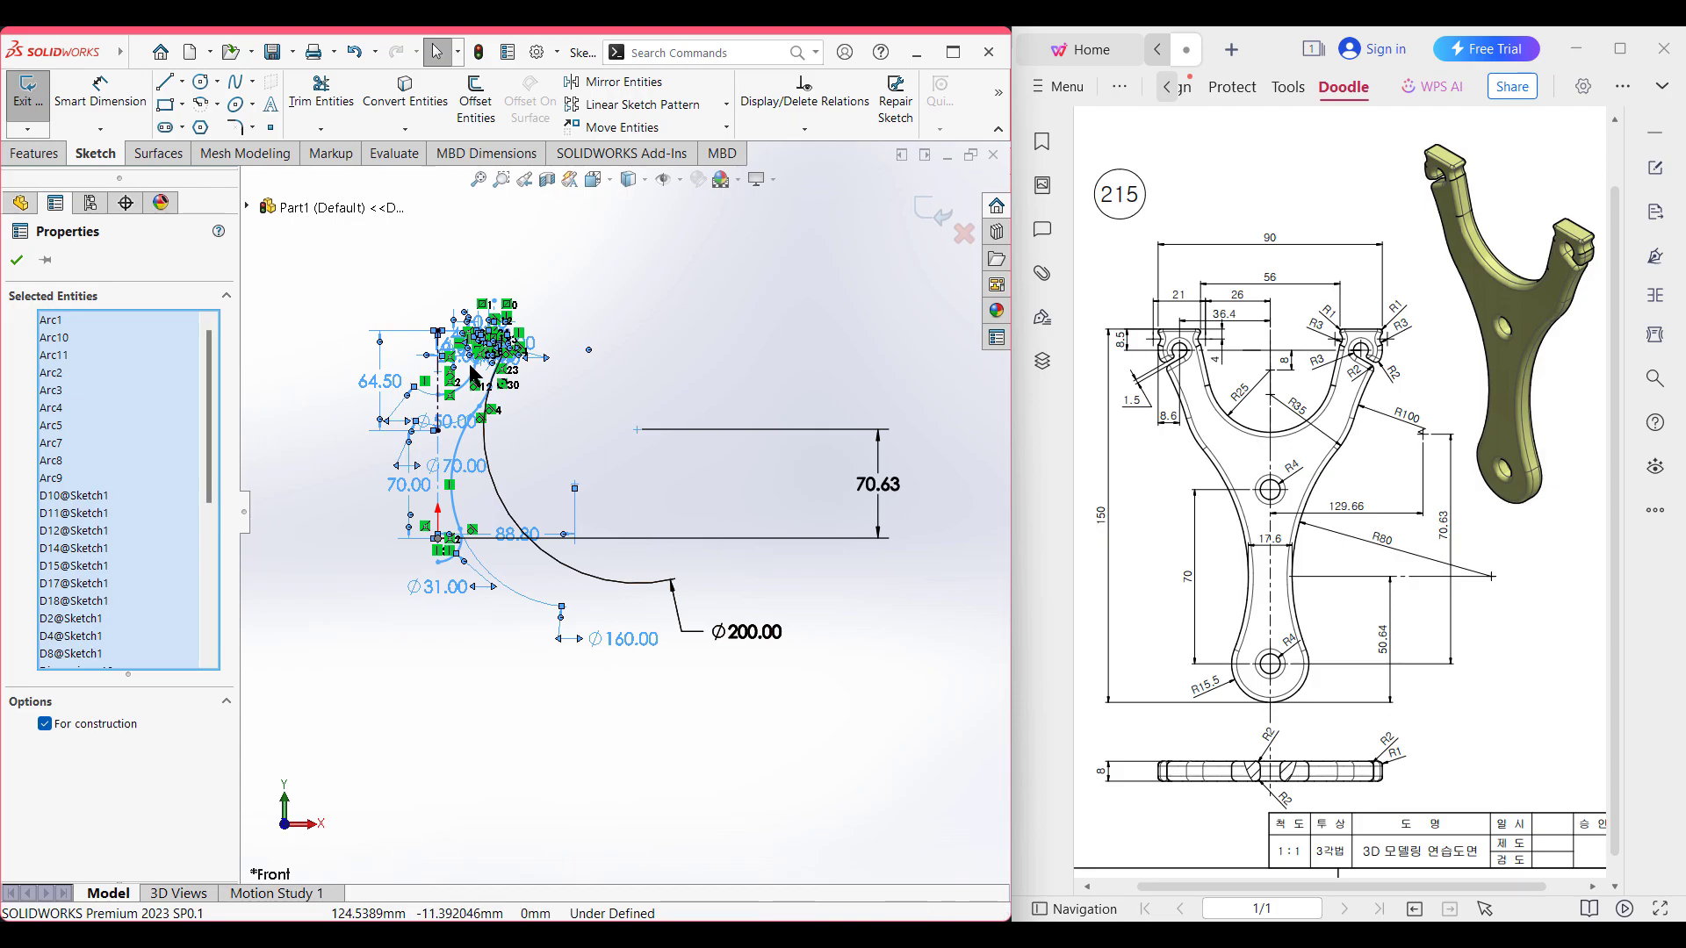
left_click(618, 85)
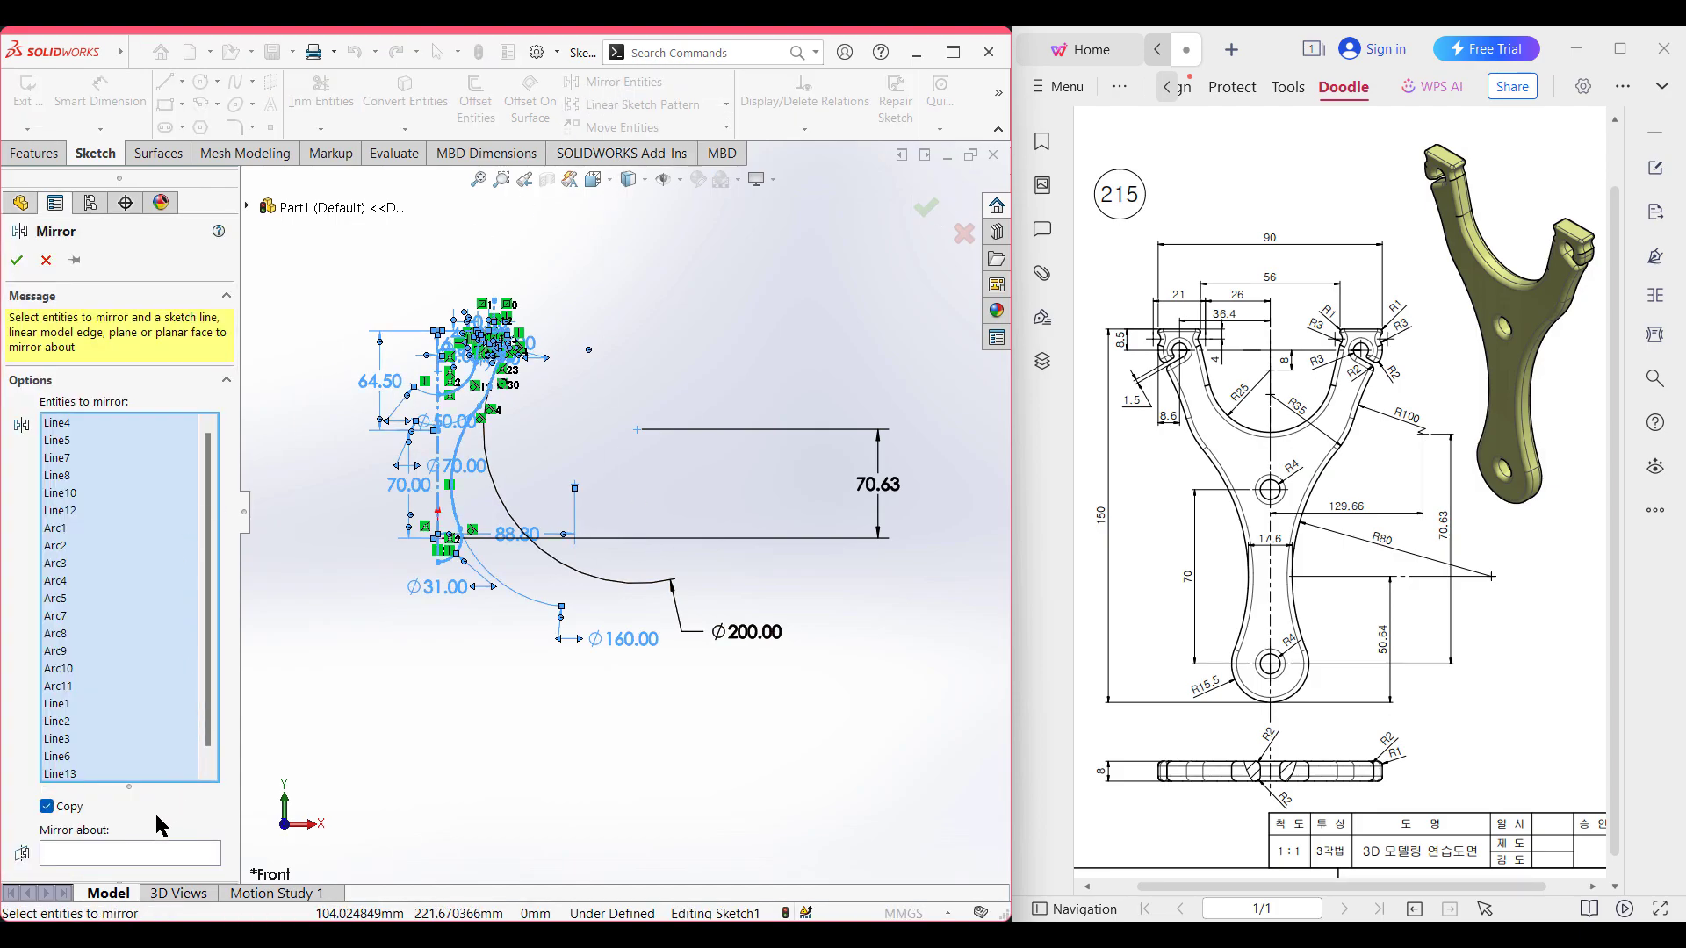
left_click(121, 854)
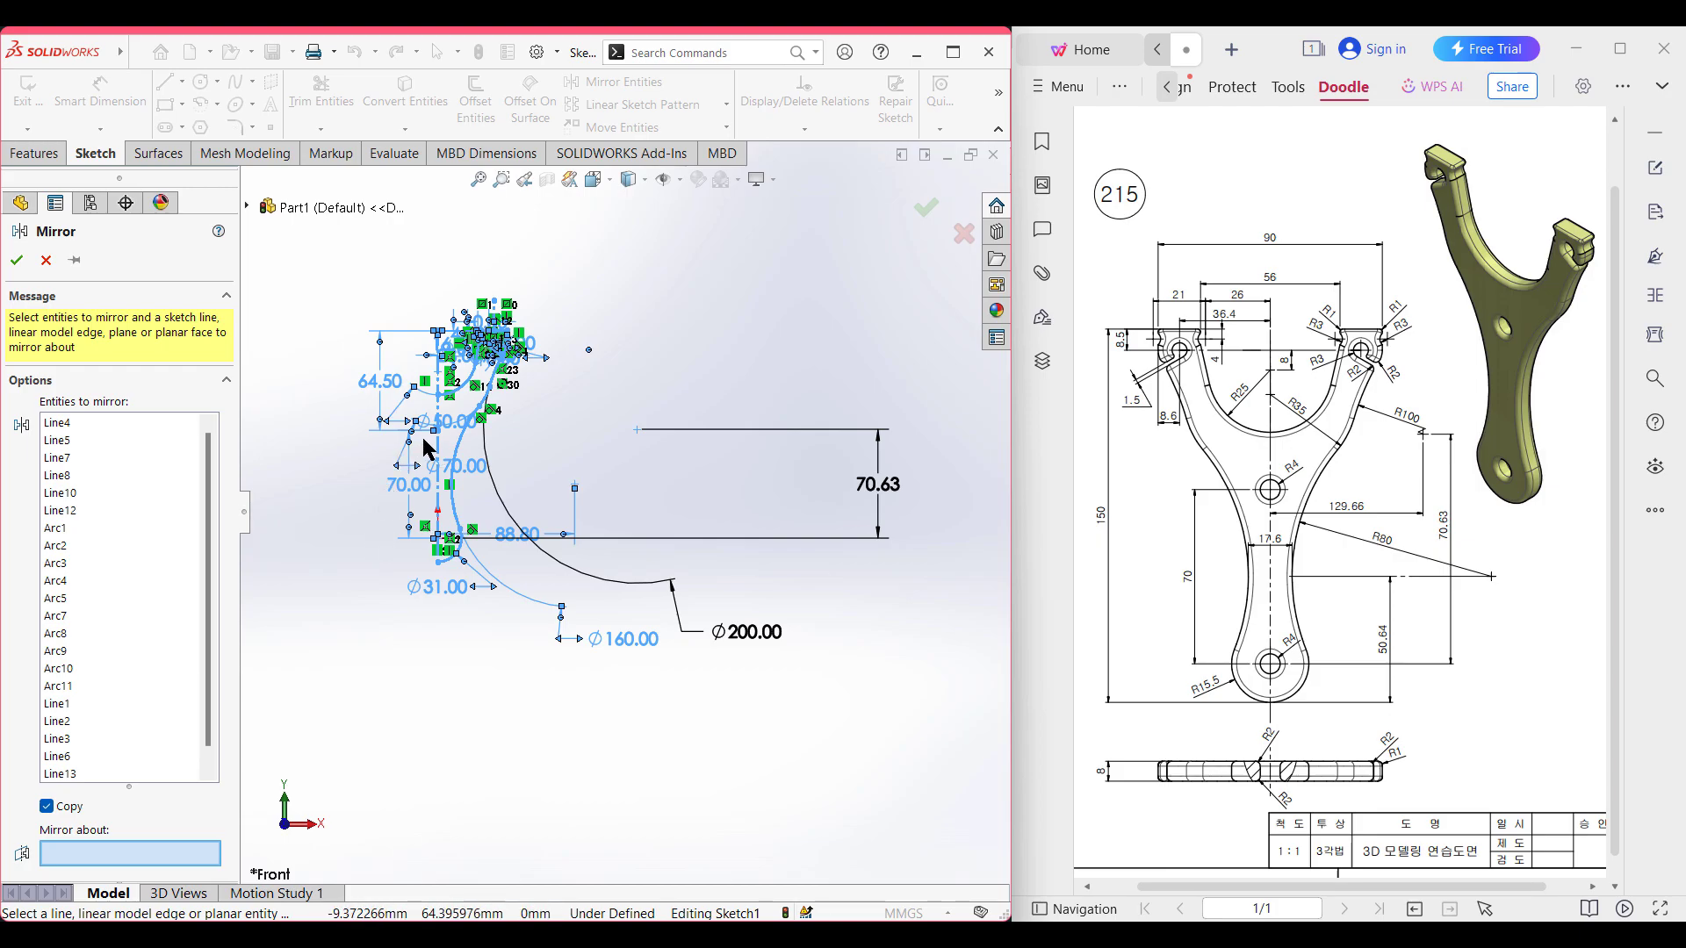
scroll(430, 452, "down", 5)
scroll(555, 498, "down", 6)
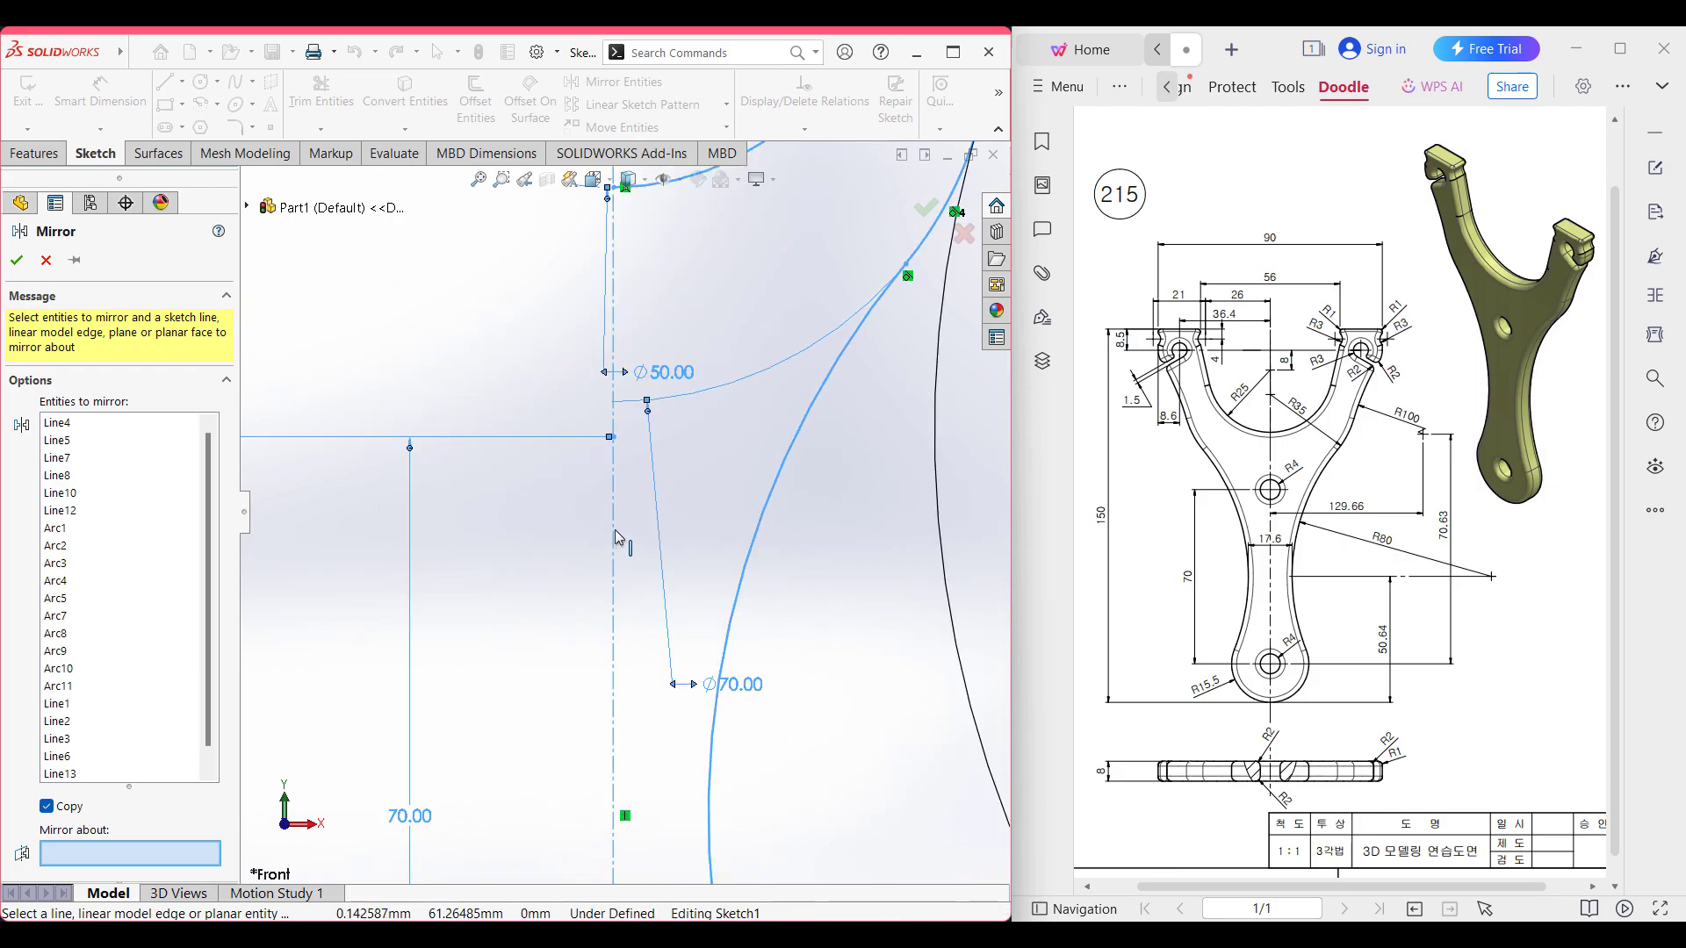
left_click(613, 526)
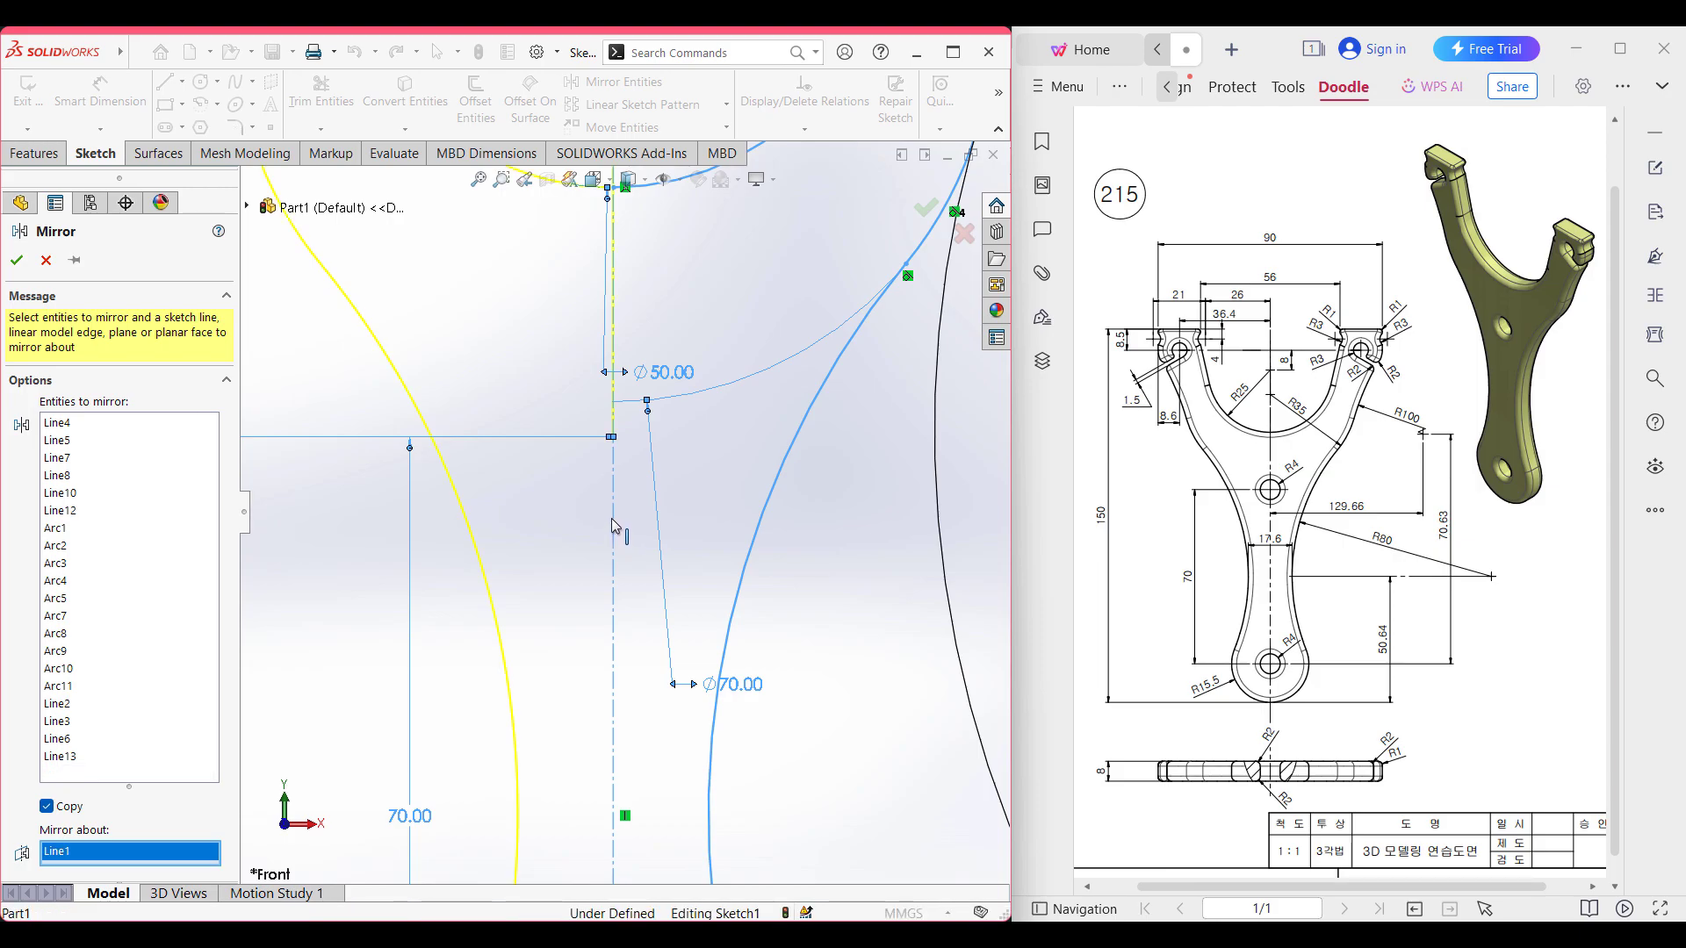
scroll(557, 508, "up", 10)
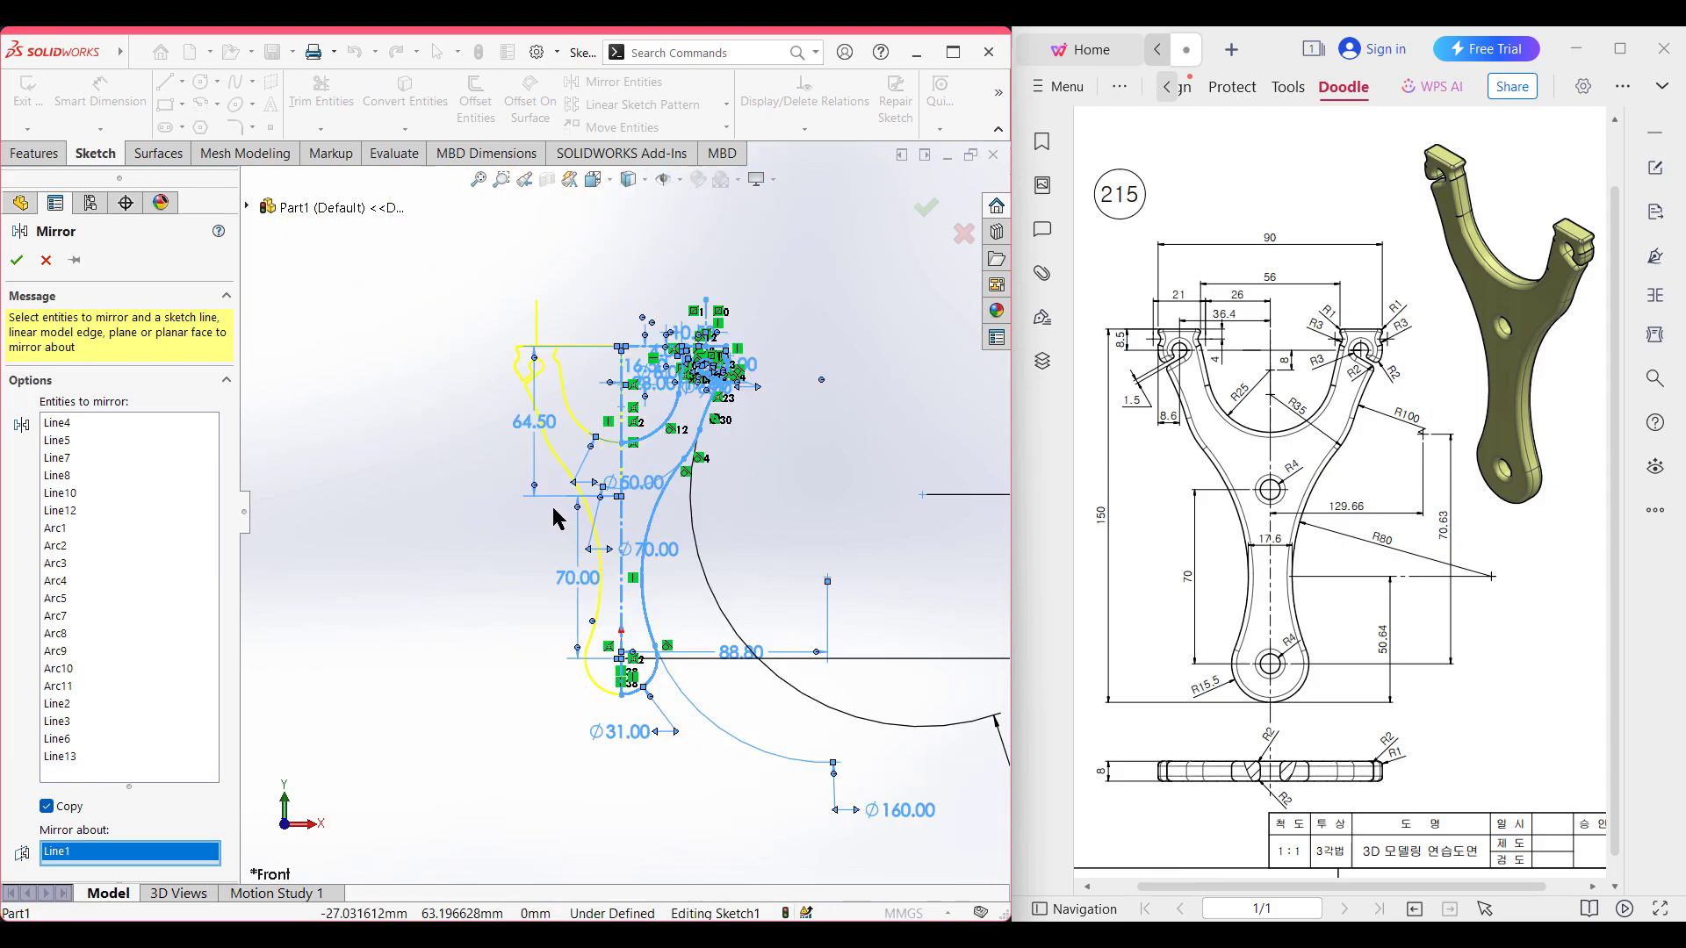
left_click(19, 261)
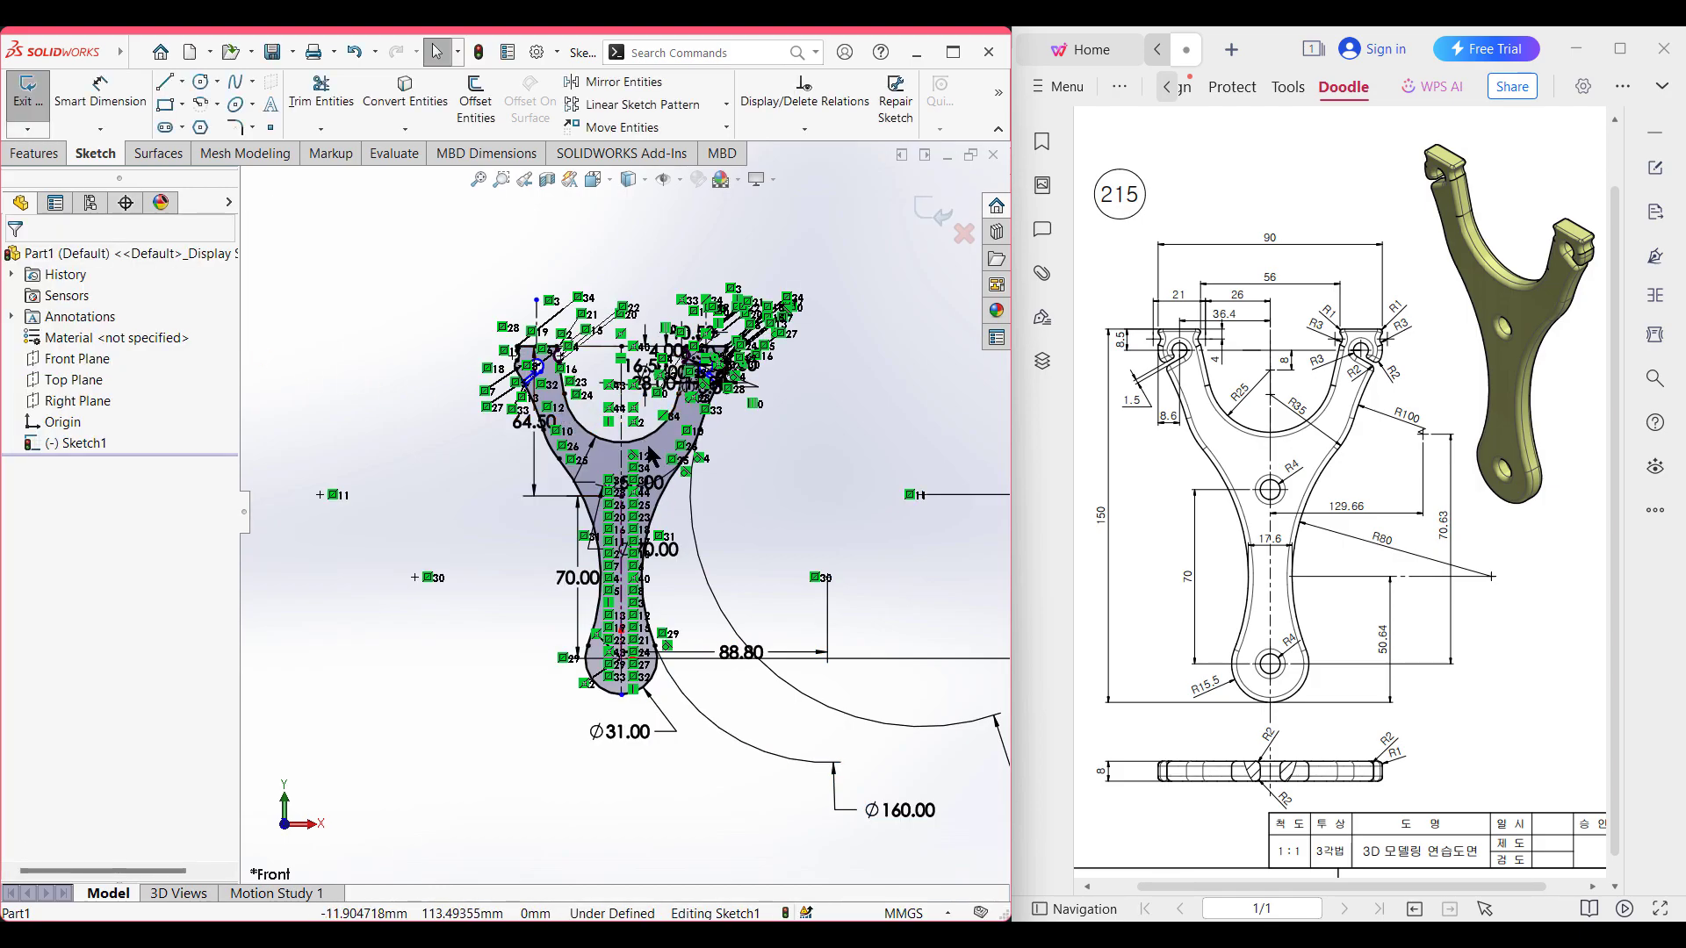
- Inspect the mirrored outline and mark the two R4 holes on the practice drawing
scroll(645, 447, "up", 5)
scroll(633, 513, "down", 5)
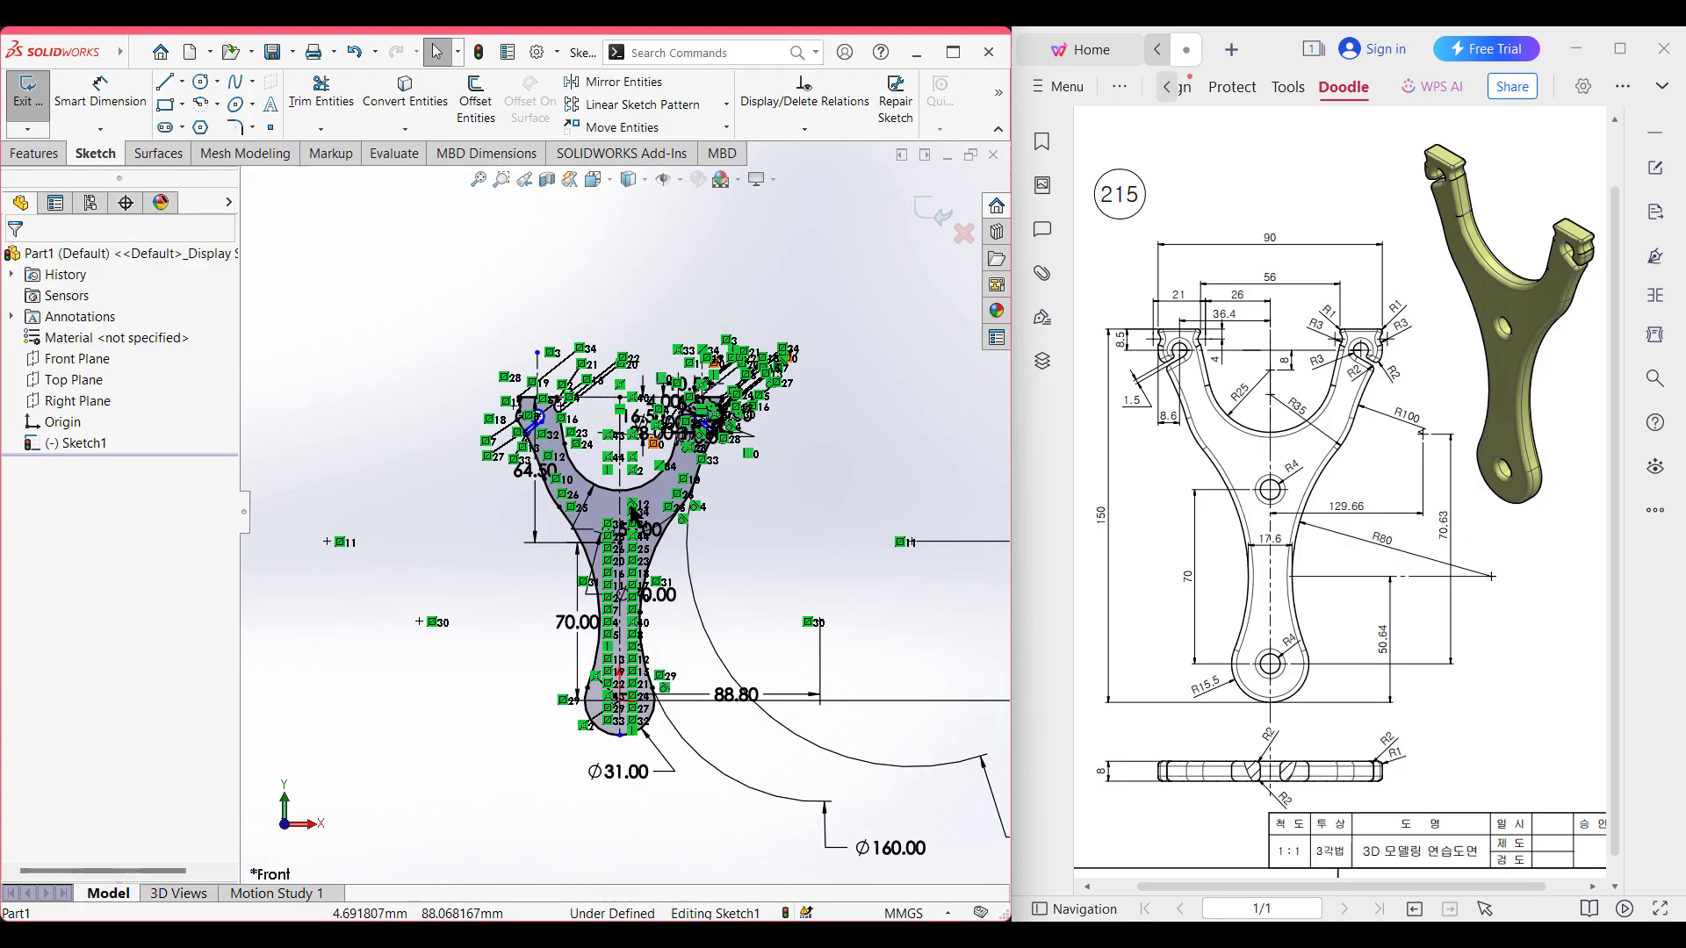
scroll(634, 509, "down", 4)
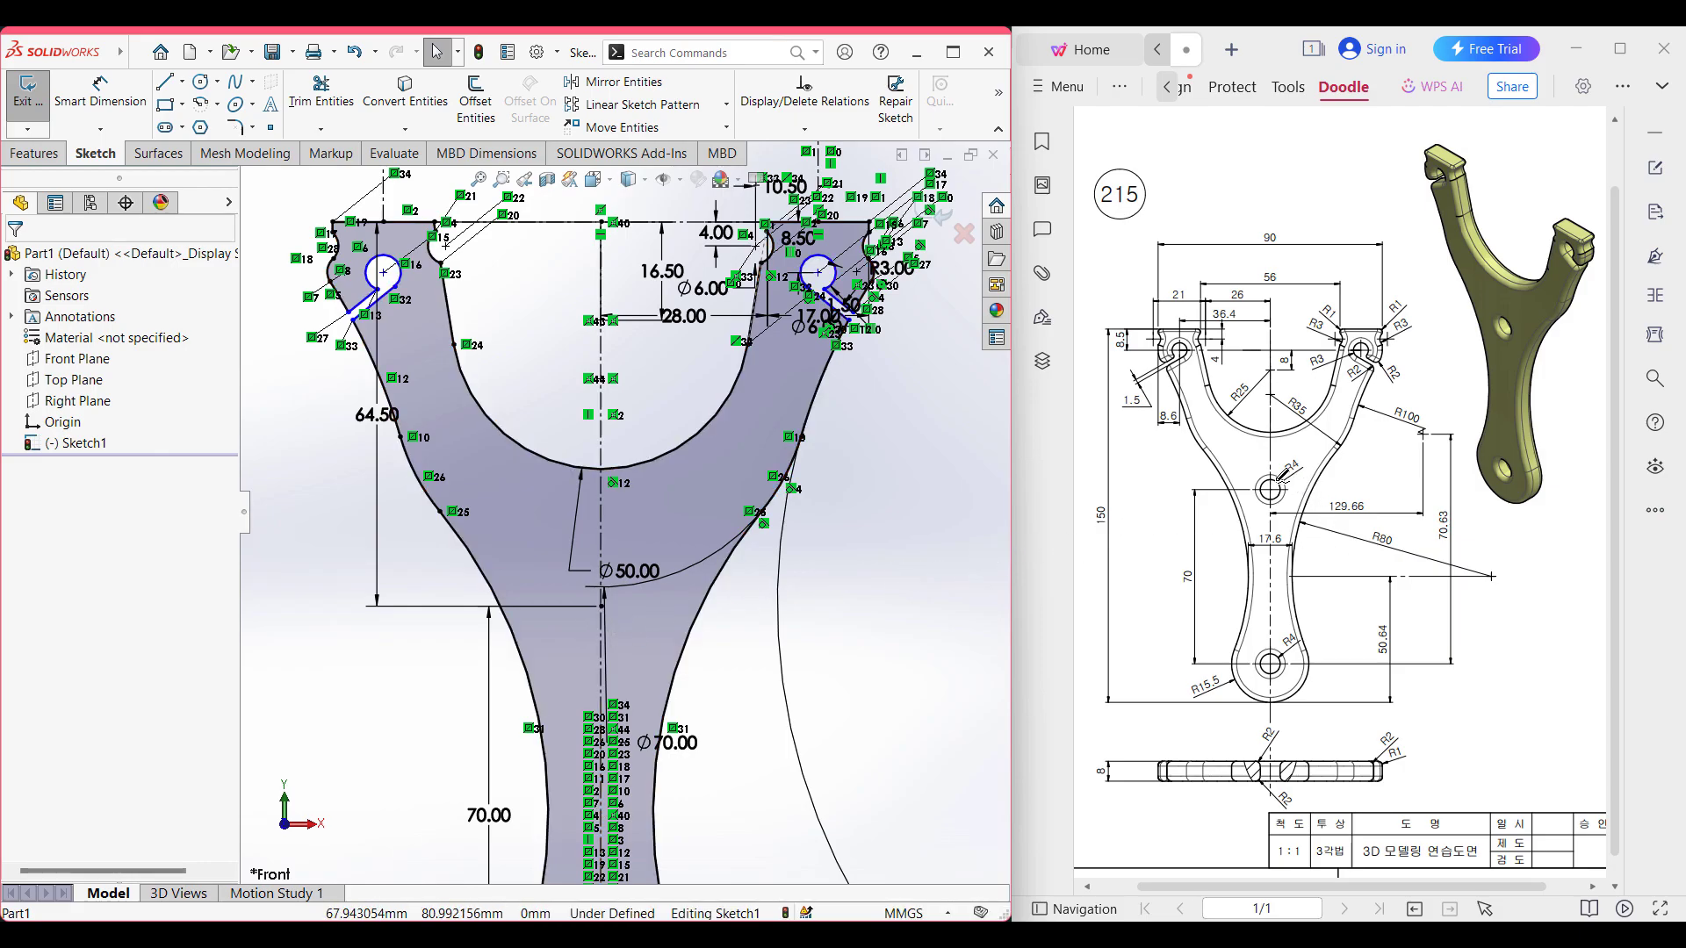
mouse_move(1284, 474)
left_mouse_down()
mouse_move(1260, 488)
mouse_move(1277, 499)
left_mouse_up()
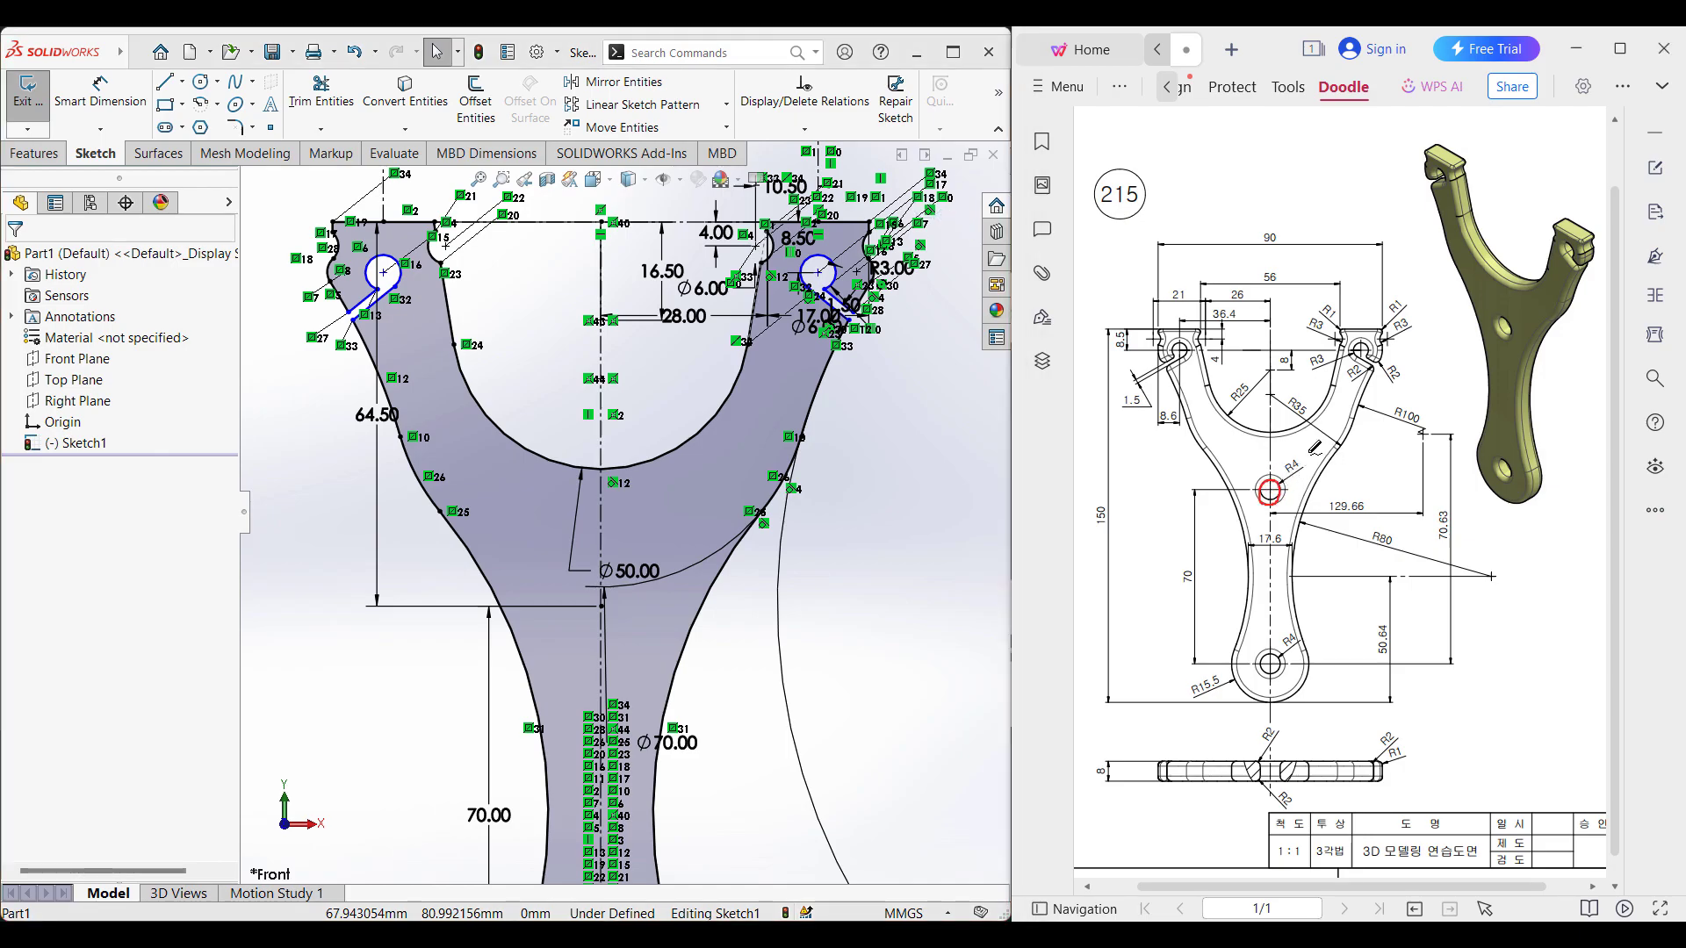
mouse_move(1298, 449)
left_mouse_down()
mouse_move(1290, 481)
mouse_move(1301, 450)
left_mouse_up()
mouse_move(1269, 653)
left_mouse_down()
mouse_move(1278, 670)
mouse_move(1297, 627)
left_mouse_up()
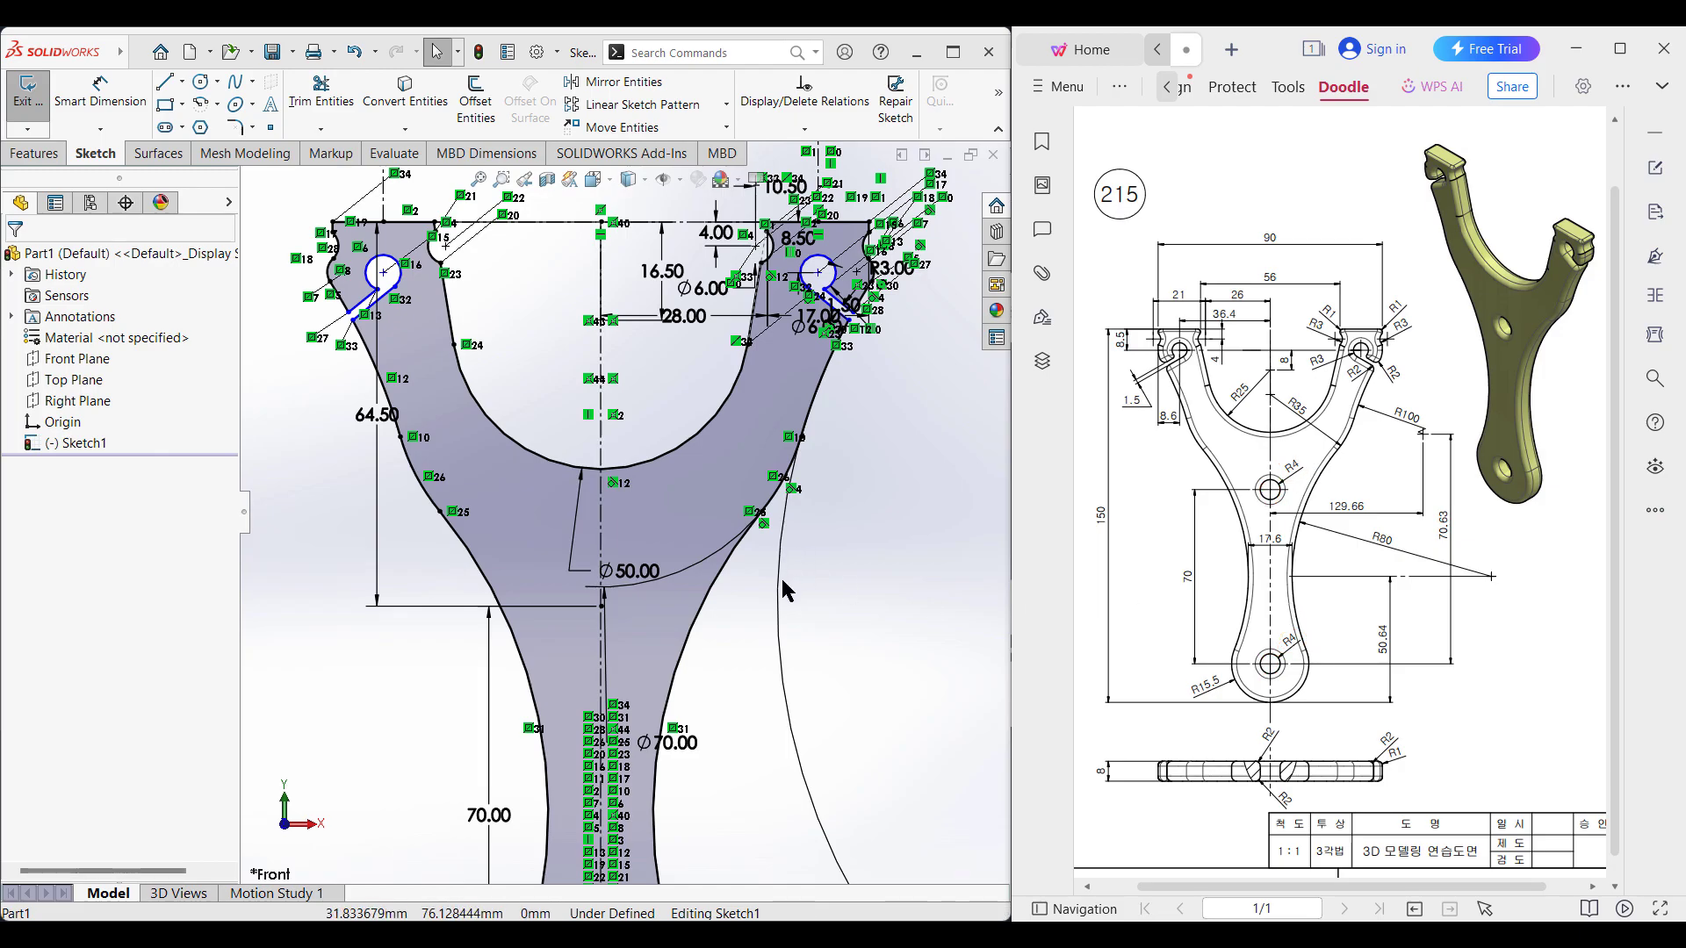
- Sketch an 8 mm diameter circle centered on the origin in the handle's rounded end
scroll(787, 689, "up", 2)
scroll(587, 698, "down", 4)
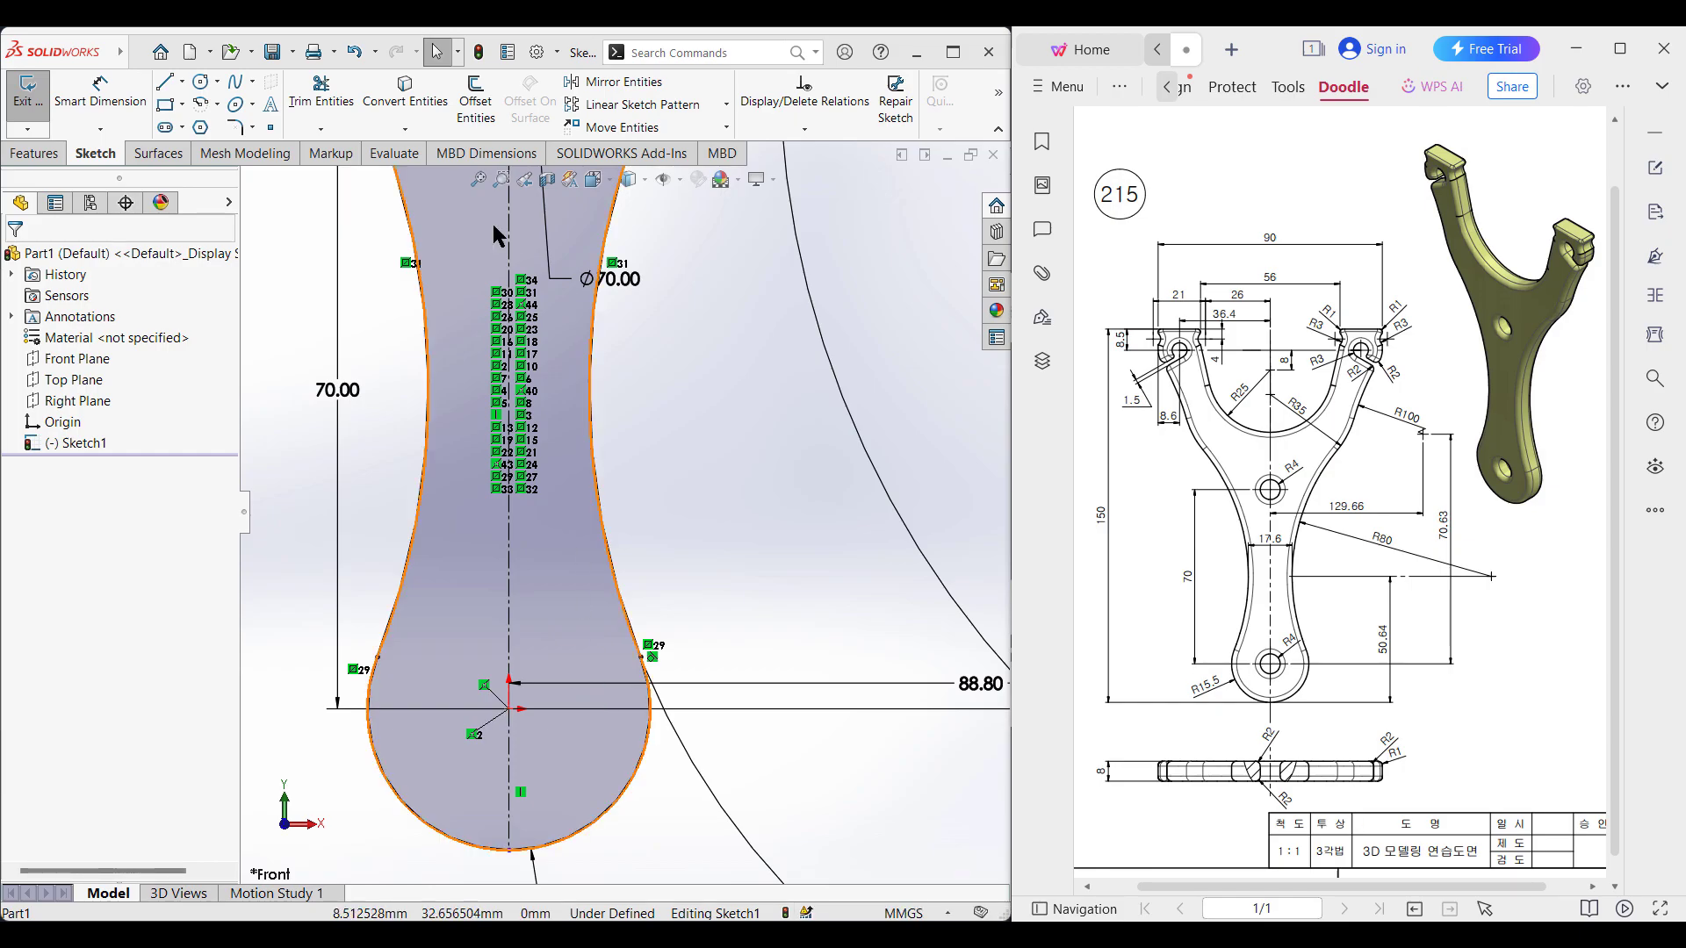
left_click(200, 80)
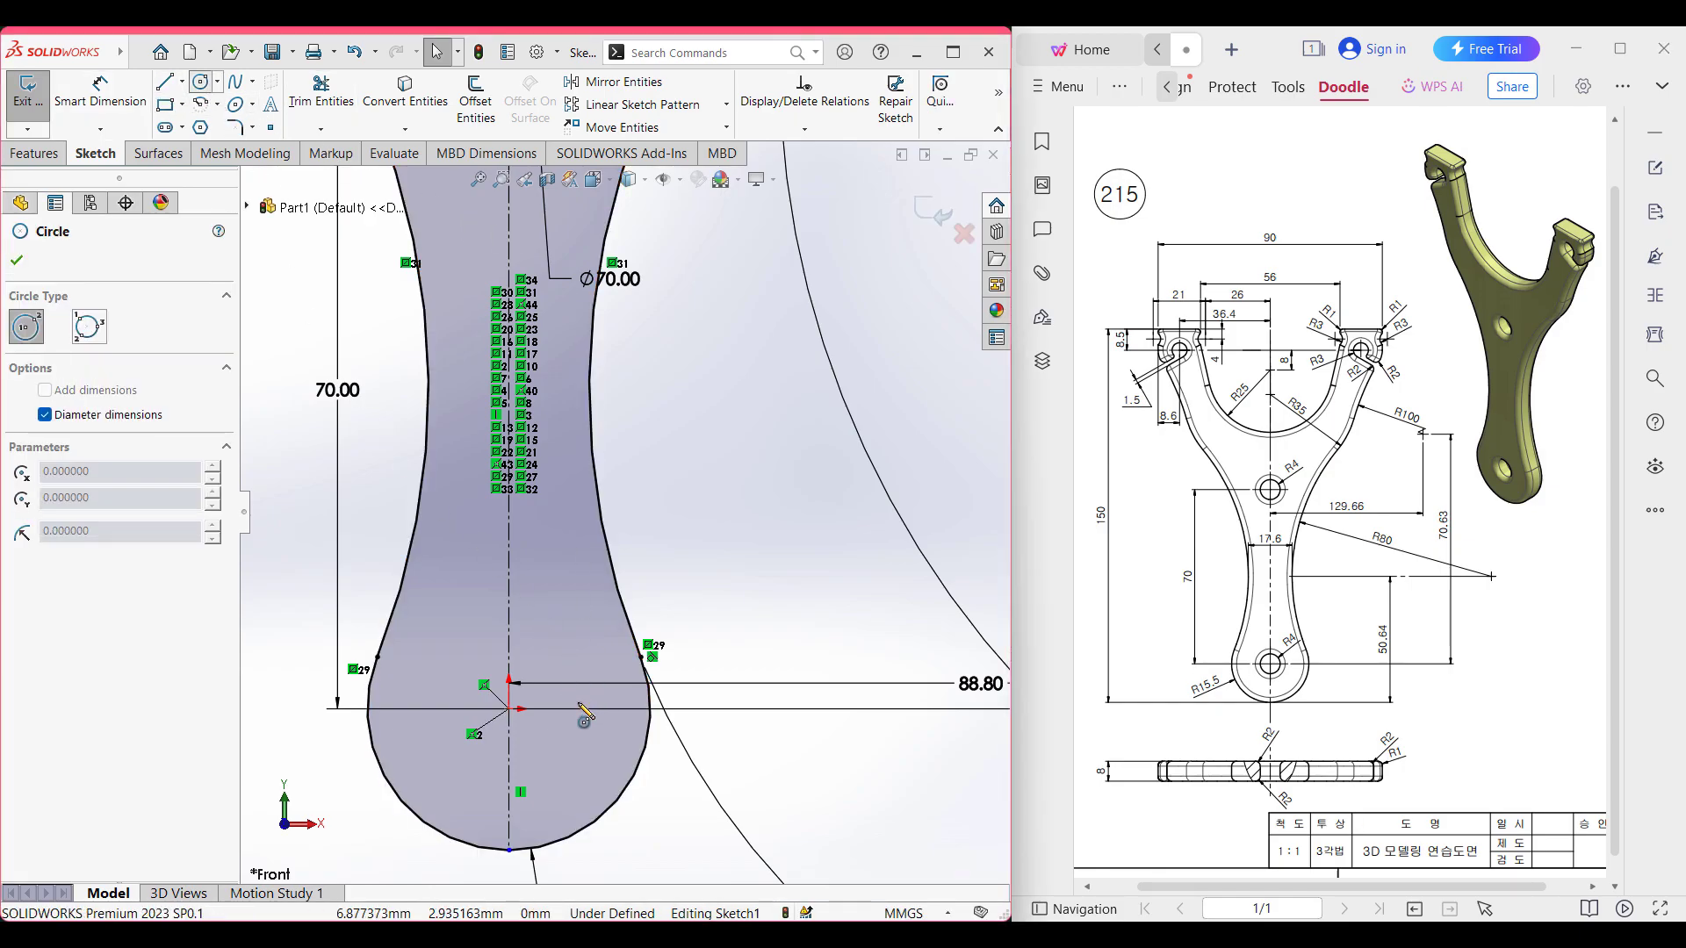
left_click(511, 709)
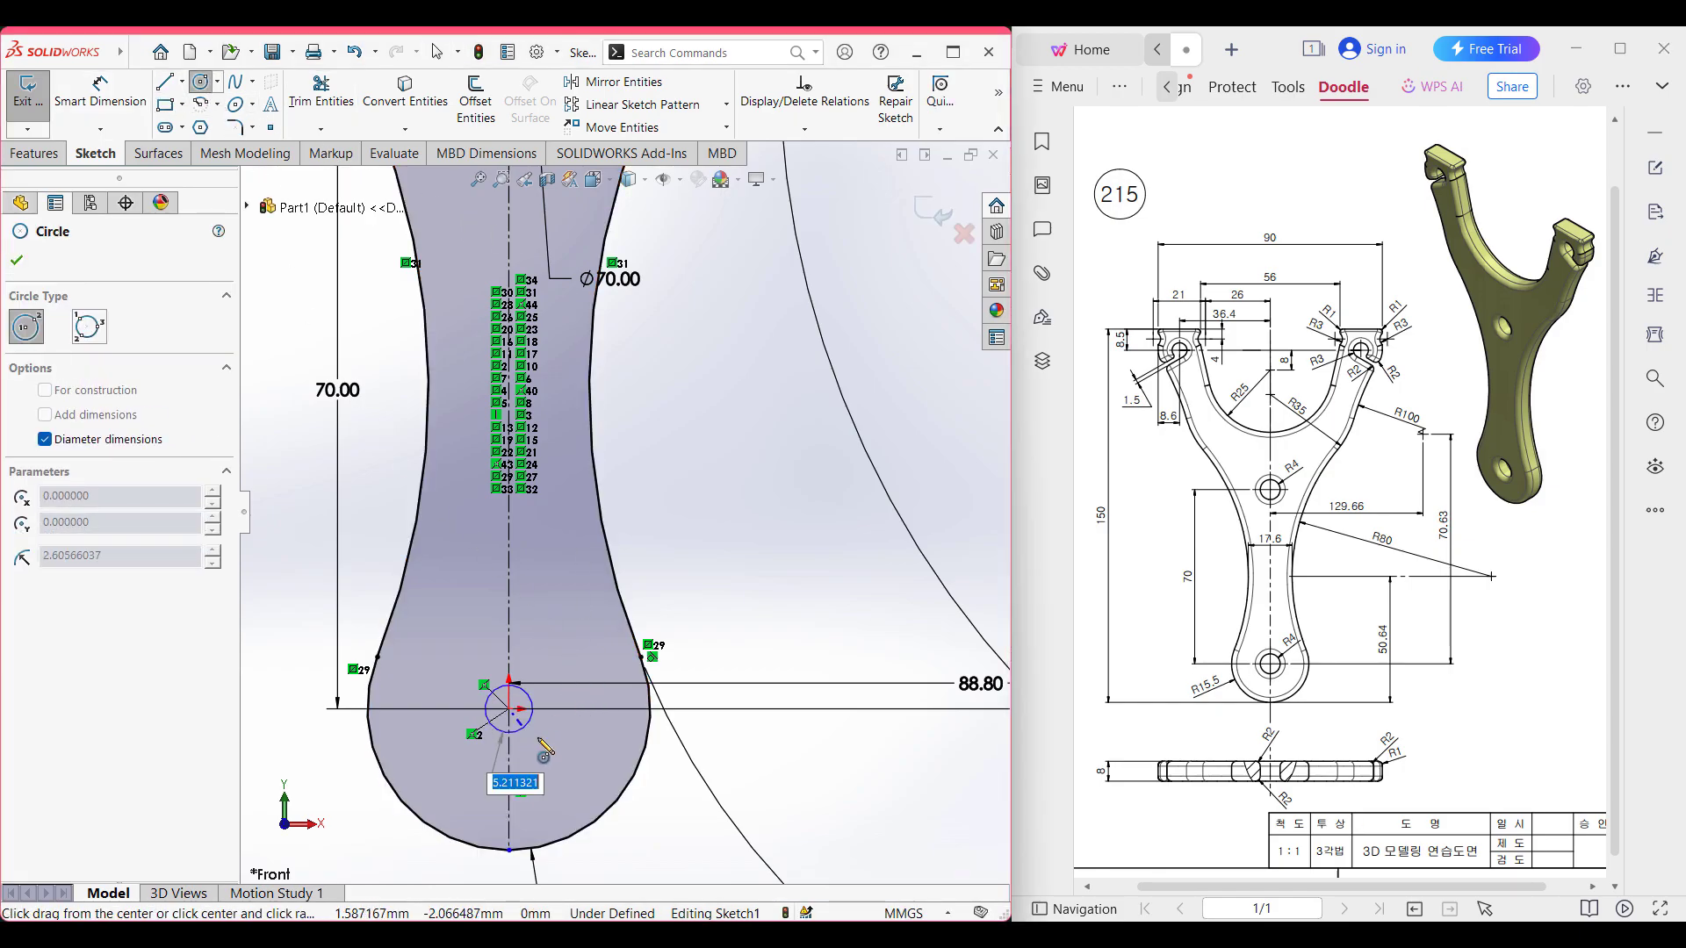
type("4*")
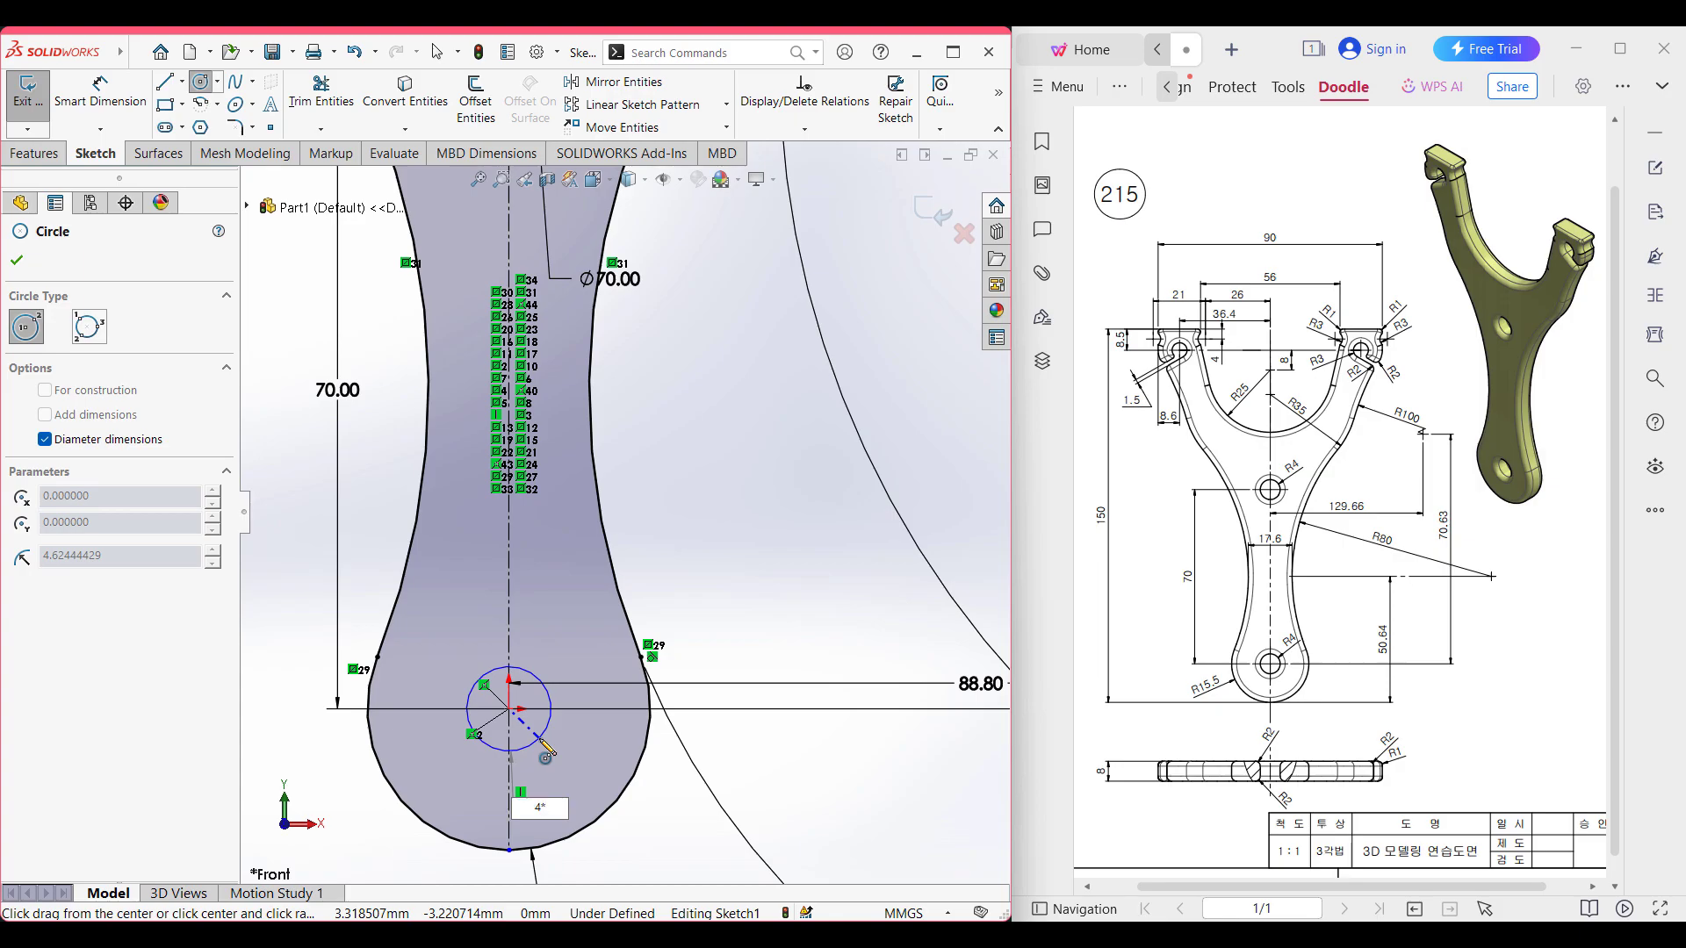
key("Return")
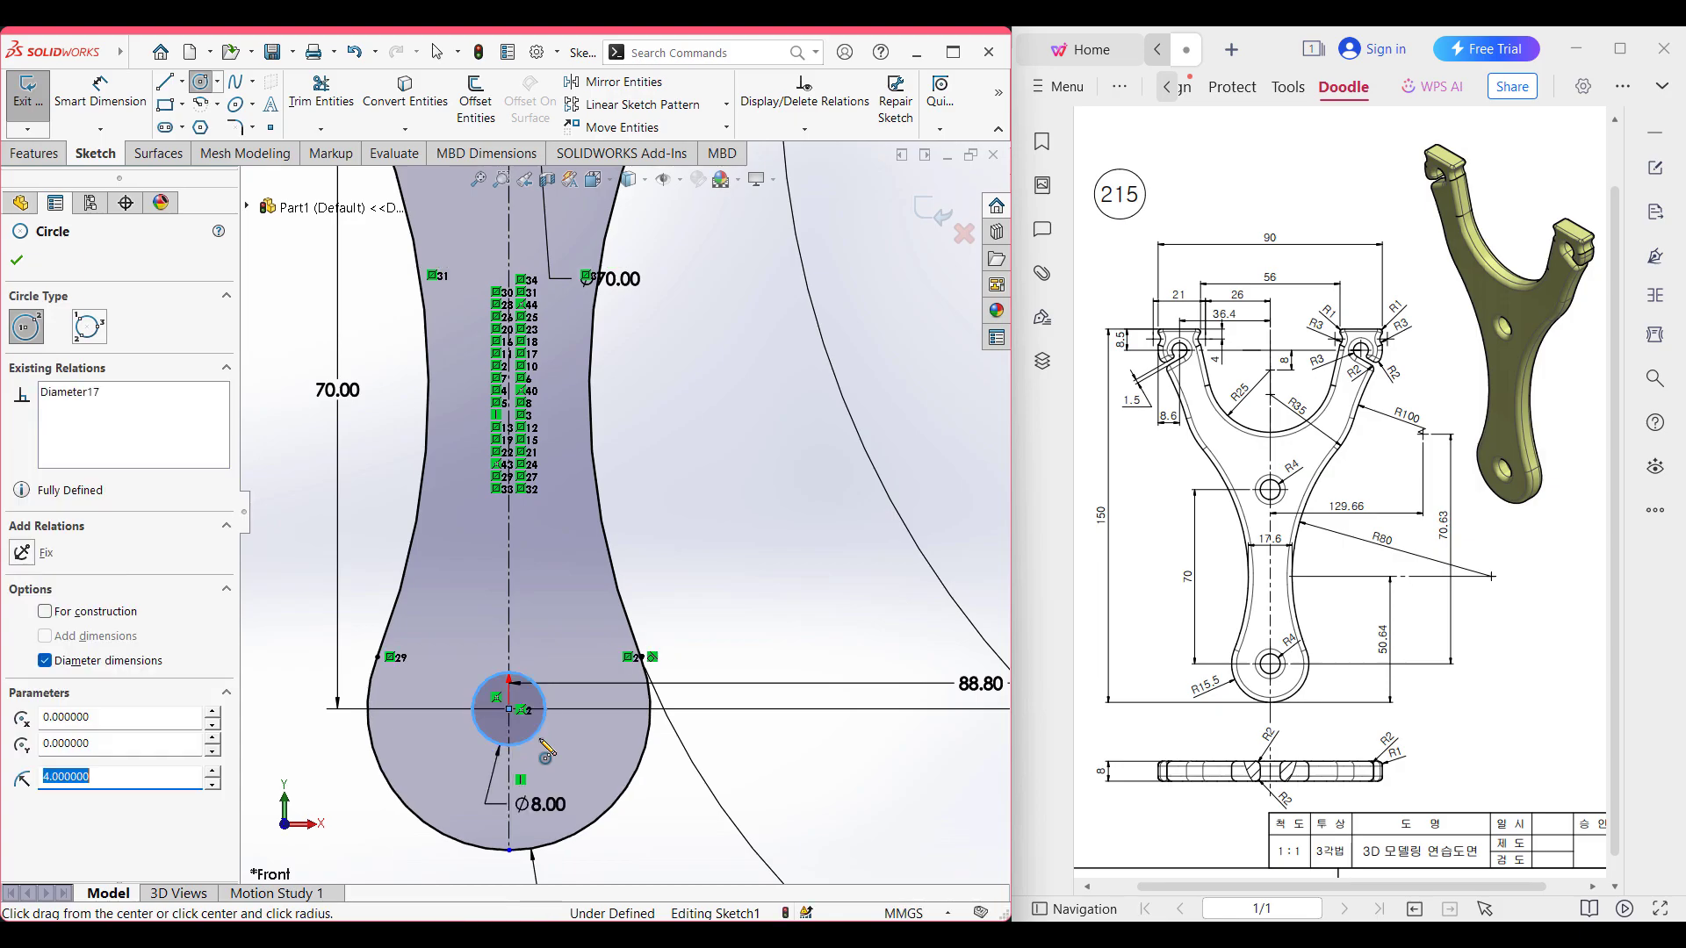
- Sketch an 8 mm diameter circle on the centerline at the upper end of the 70 mm dimension from the origin
scroll(475, 128, "down", 1)
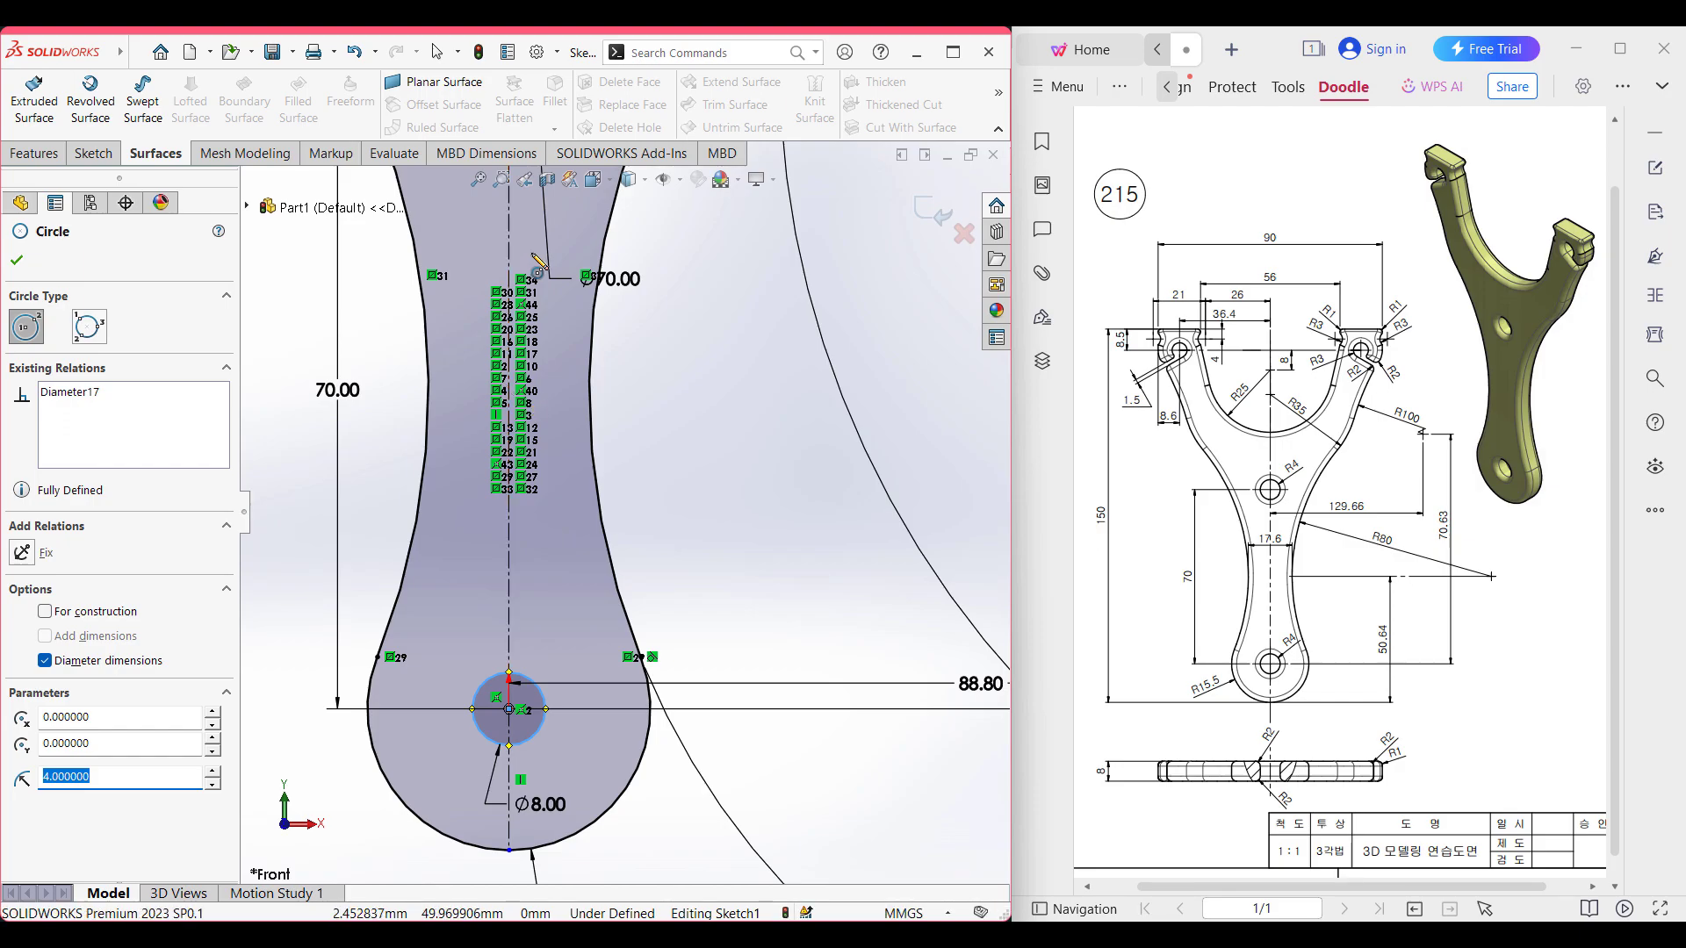
scroll(532, 254, "down", 1)
scroll(538, 264, "up", 2)
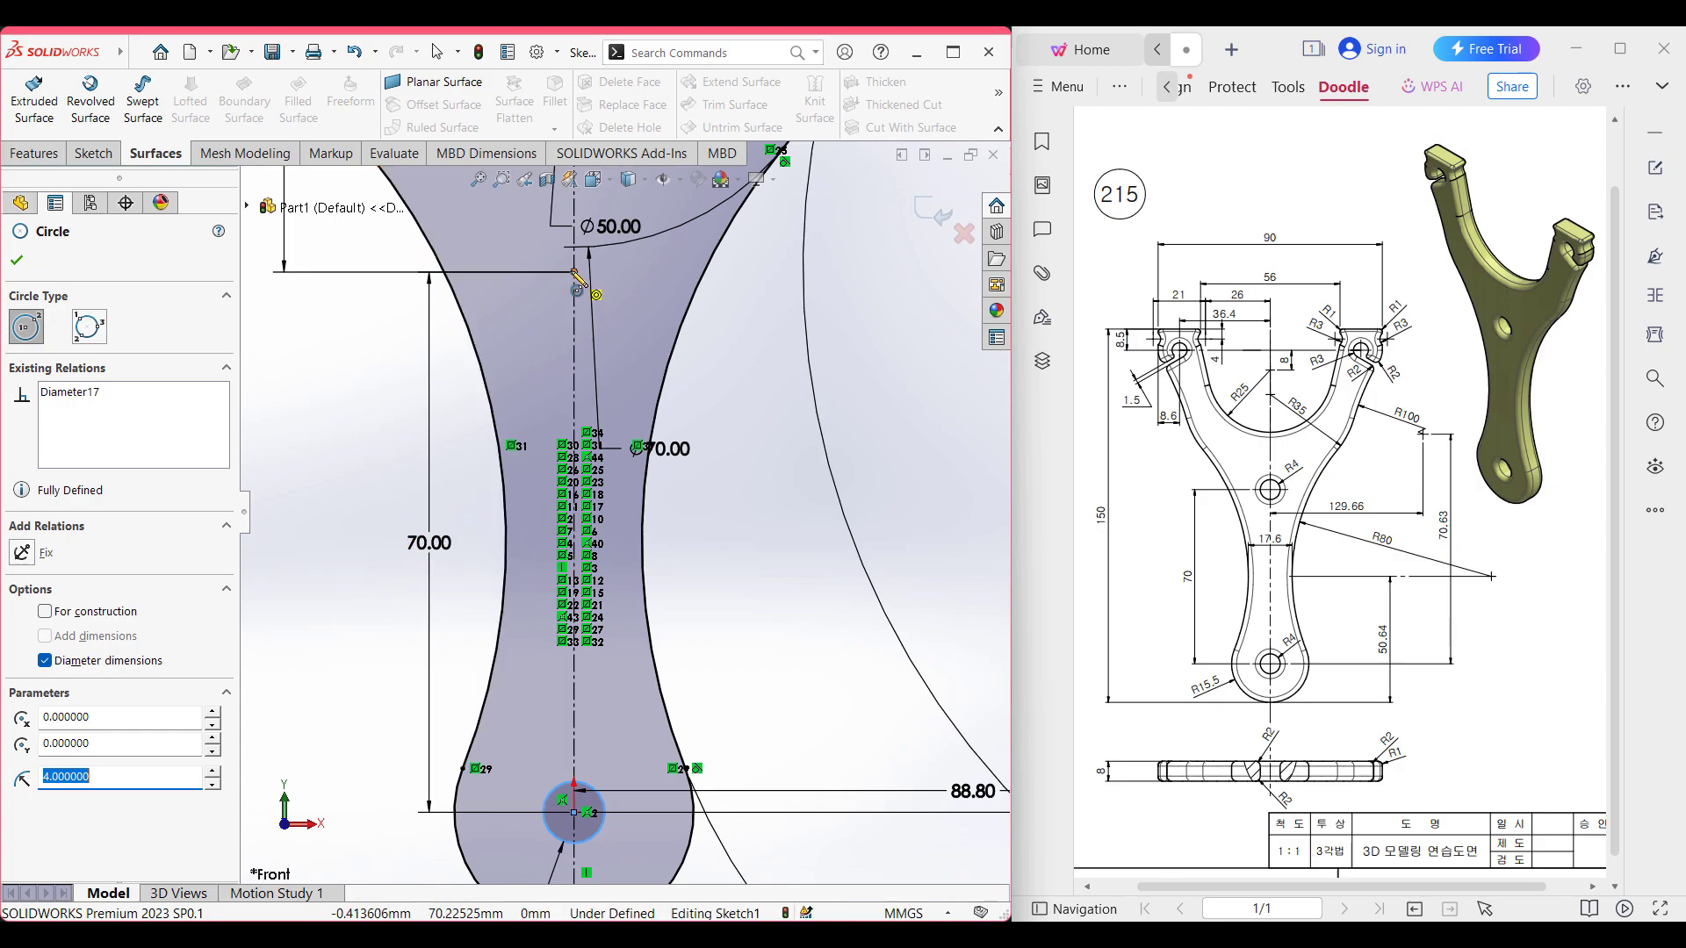
left_click(575, 273)
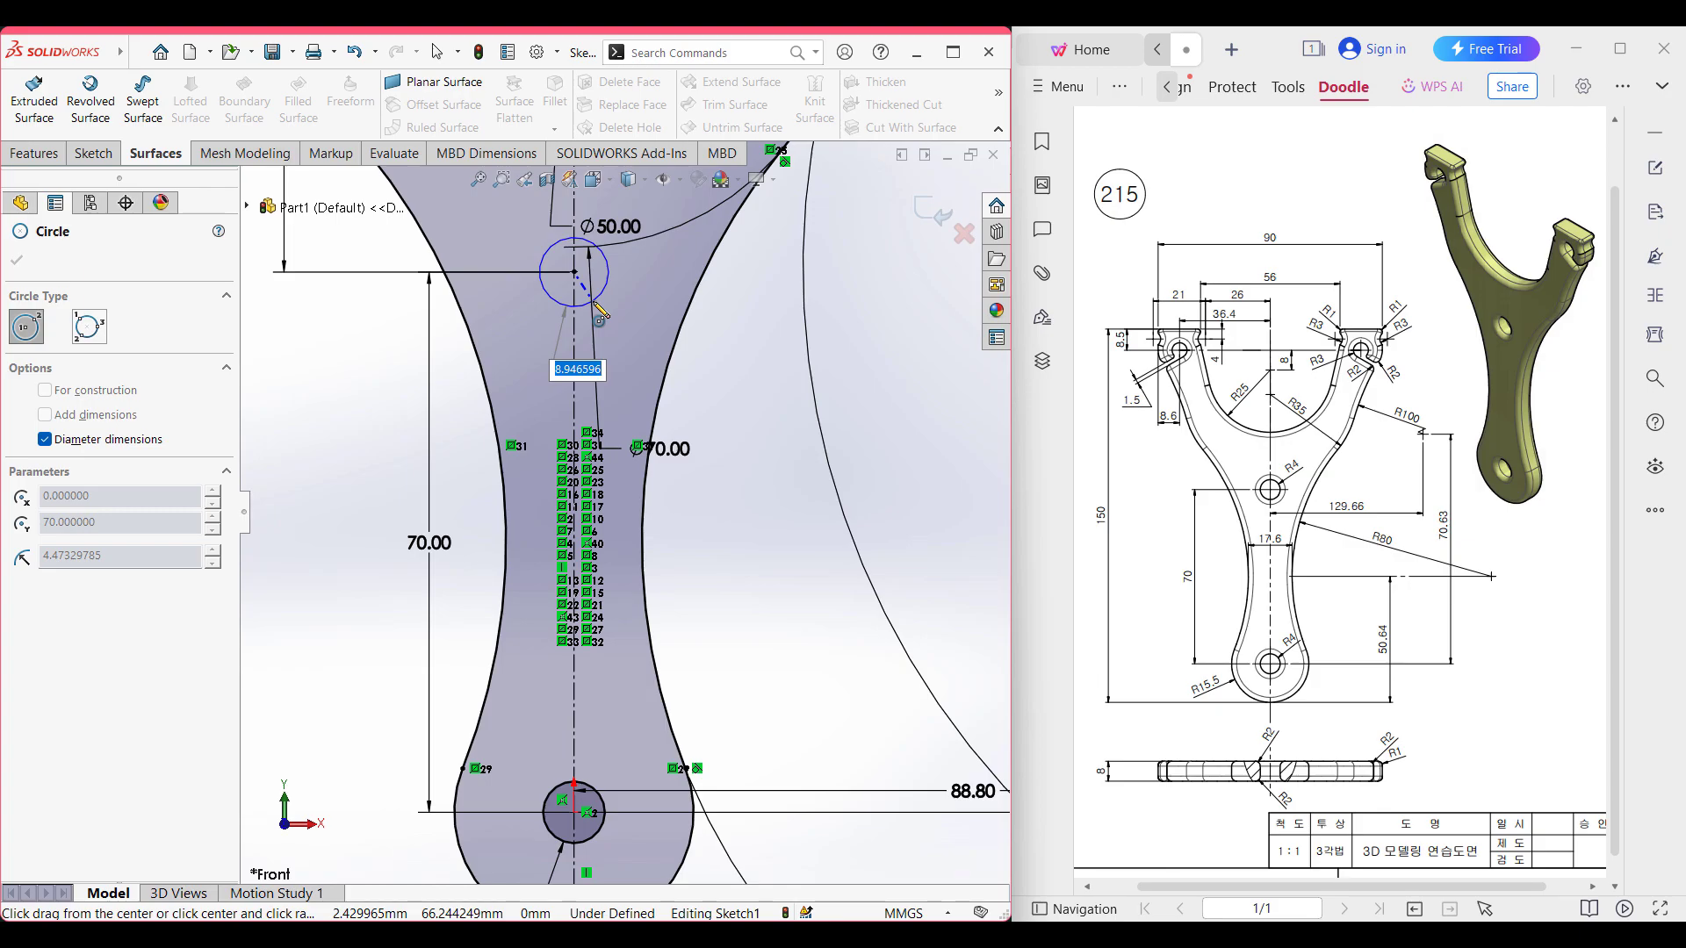
type("4*2")
key("Return")
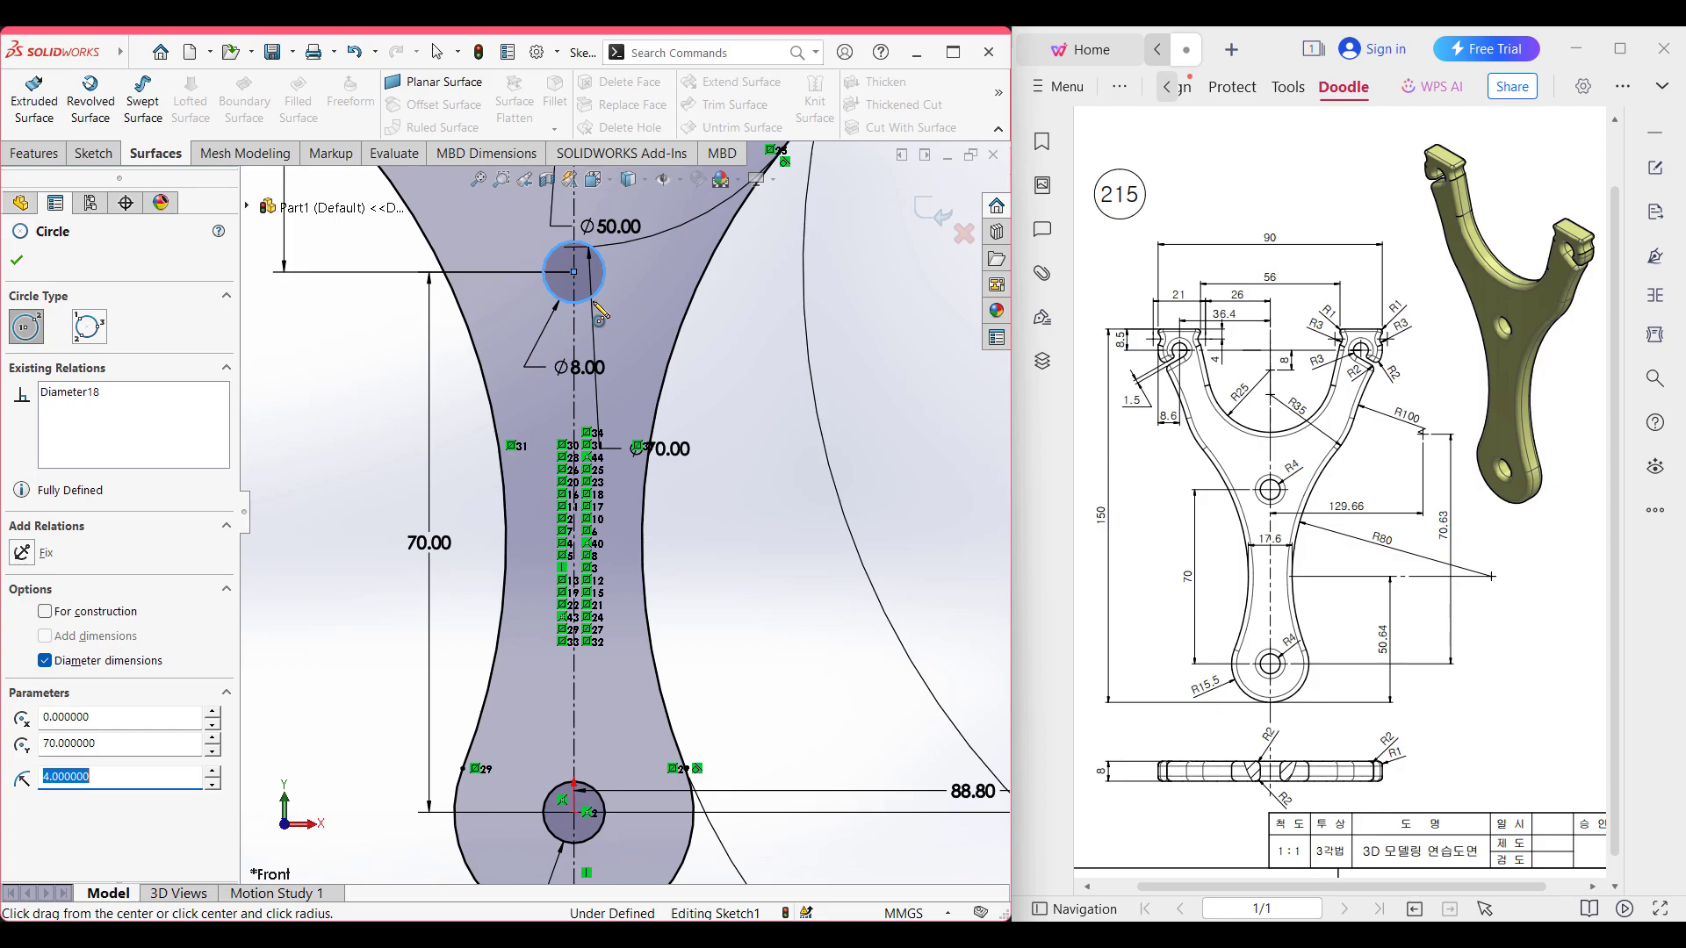
key("ctrl+7")
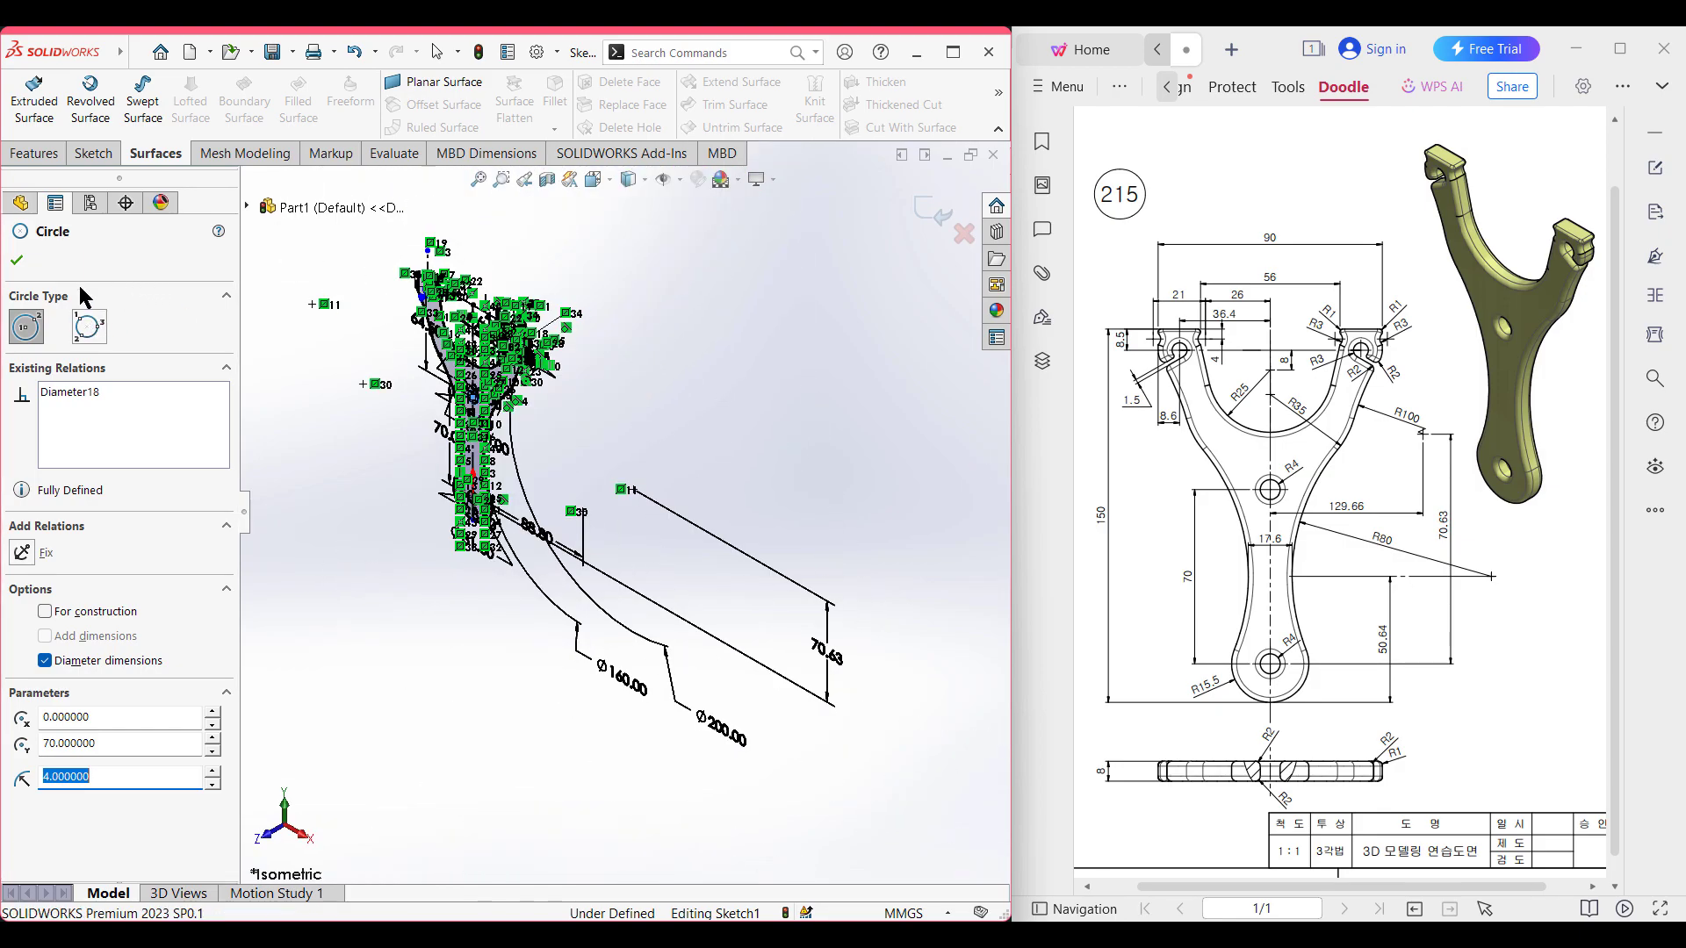
left_click(18, 261)
- Extrude the slingshot outline sketch 8 mm with the Mid Plane end condition
left_click(44, 153)
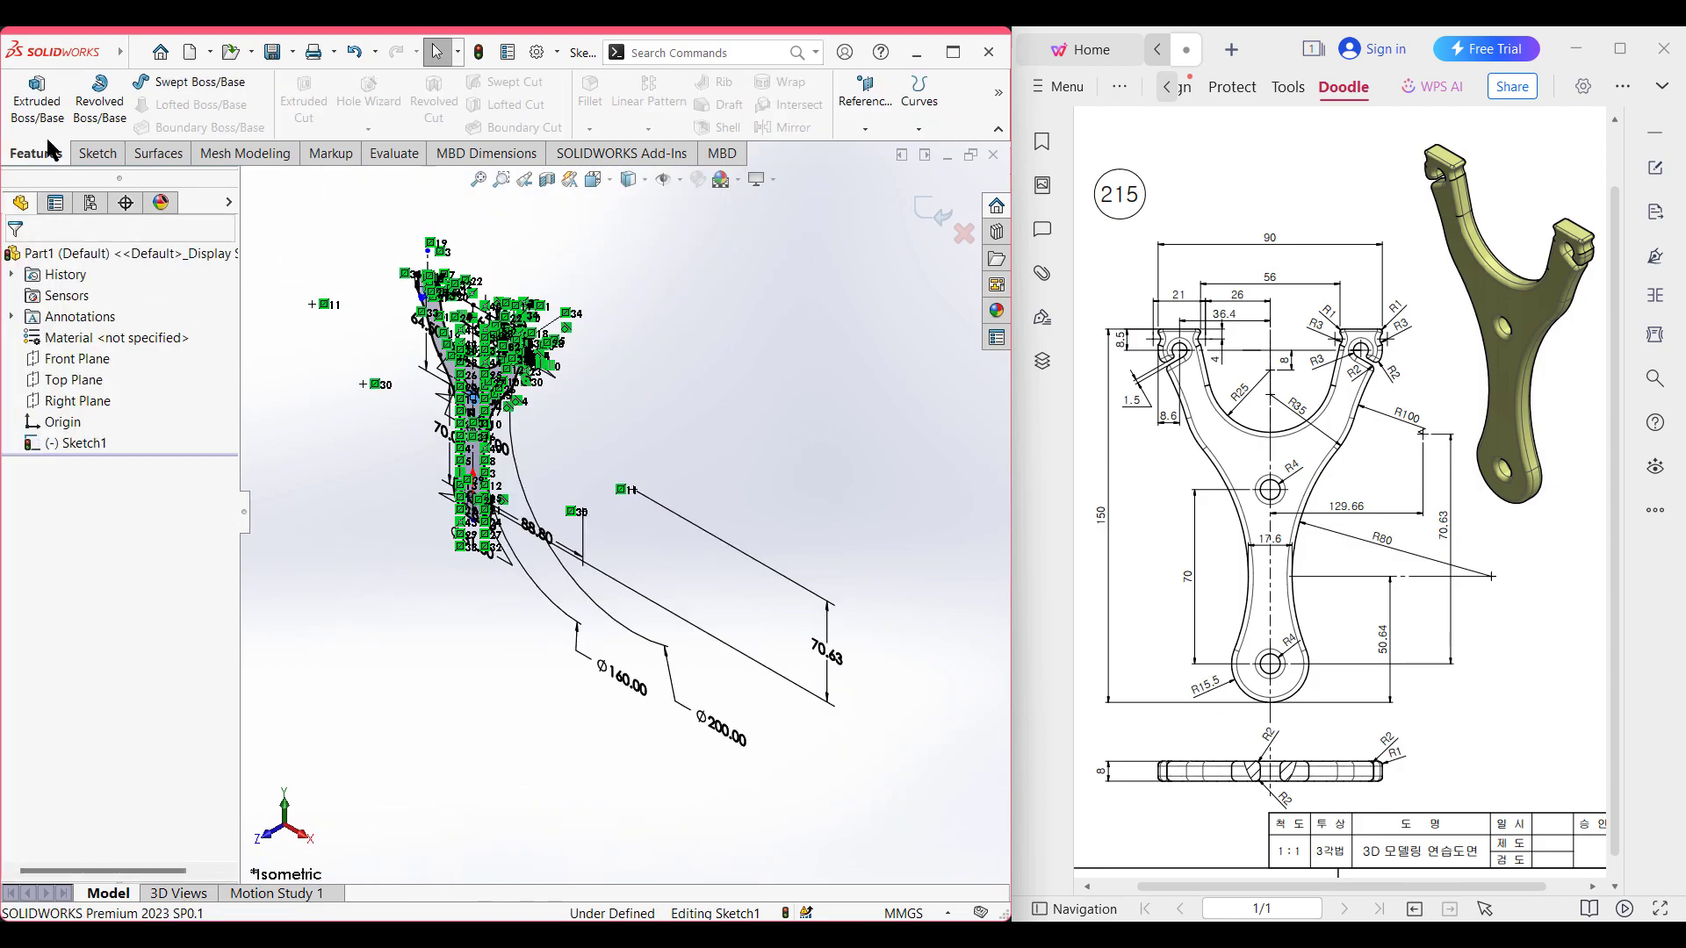
left_click(44, 120)
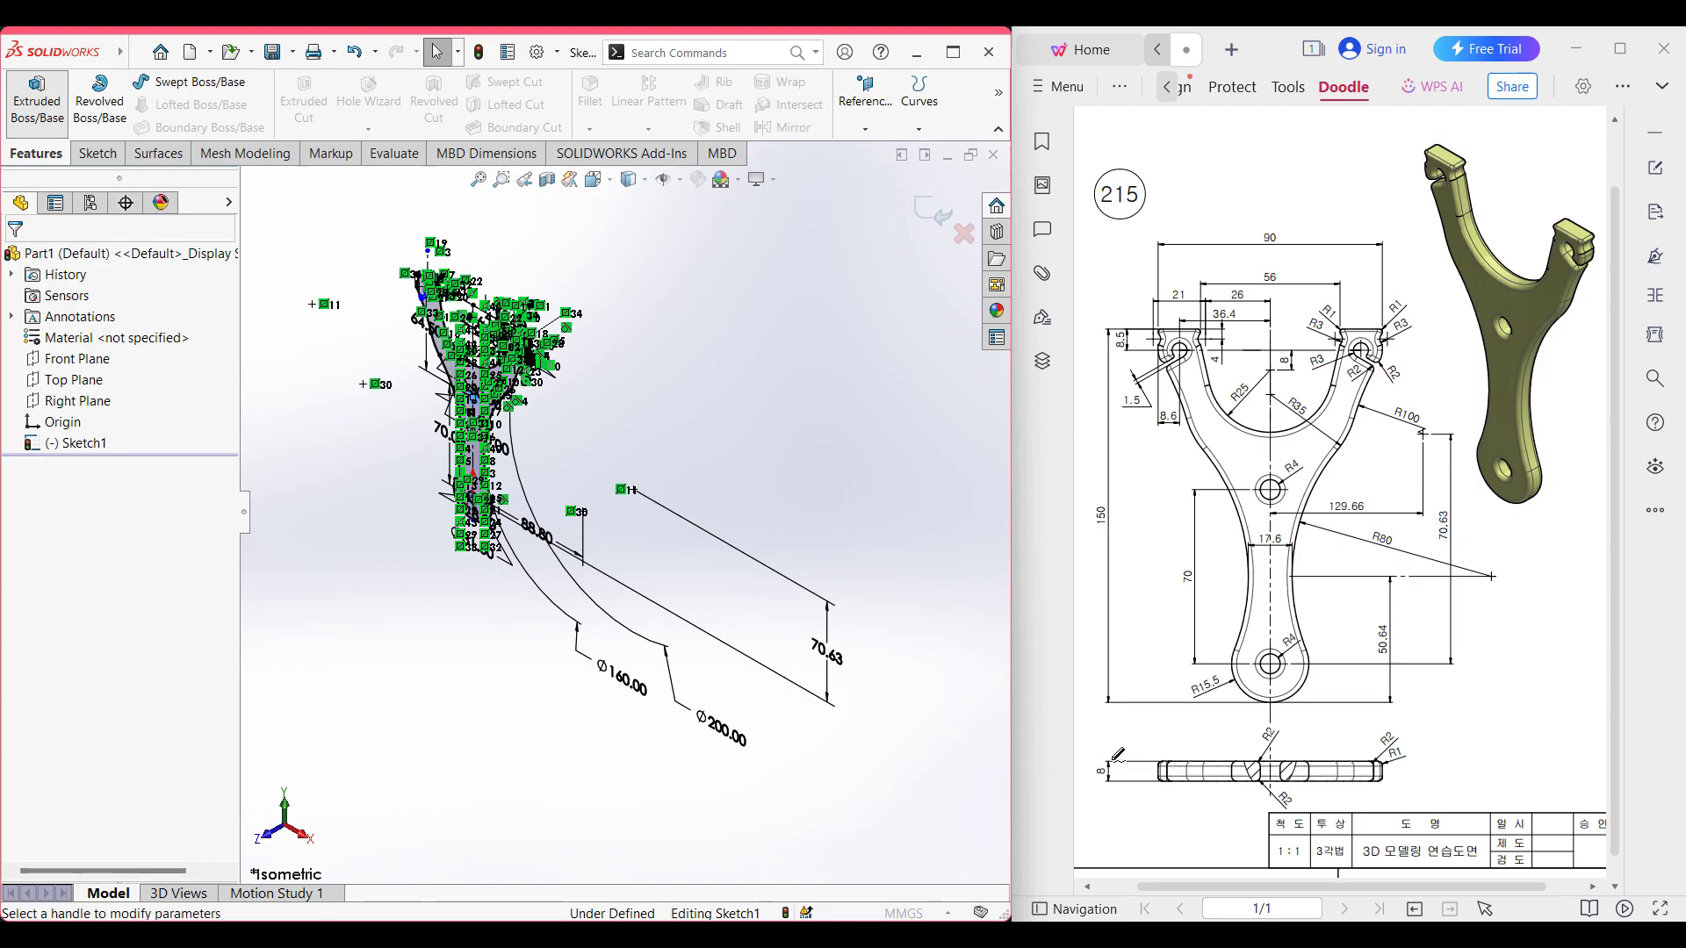
mouse_move(1113, 756)
left_mouse_down()
mouse_move(1089, 766)
mouse_move(1117, 777)
mouse_move(1104, 750)
left_mouse_up()
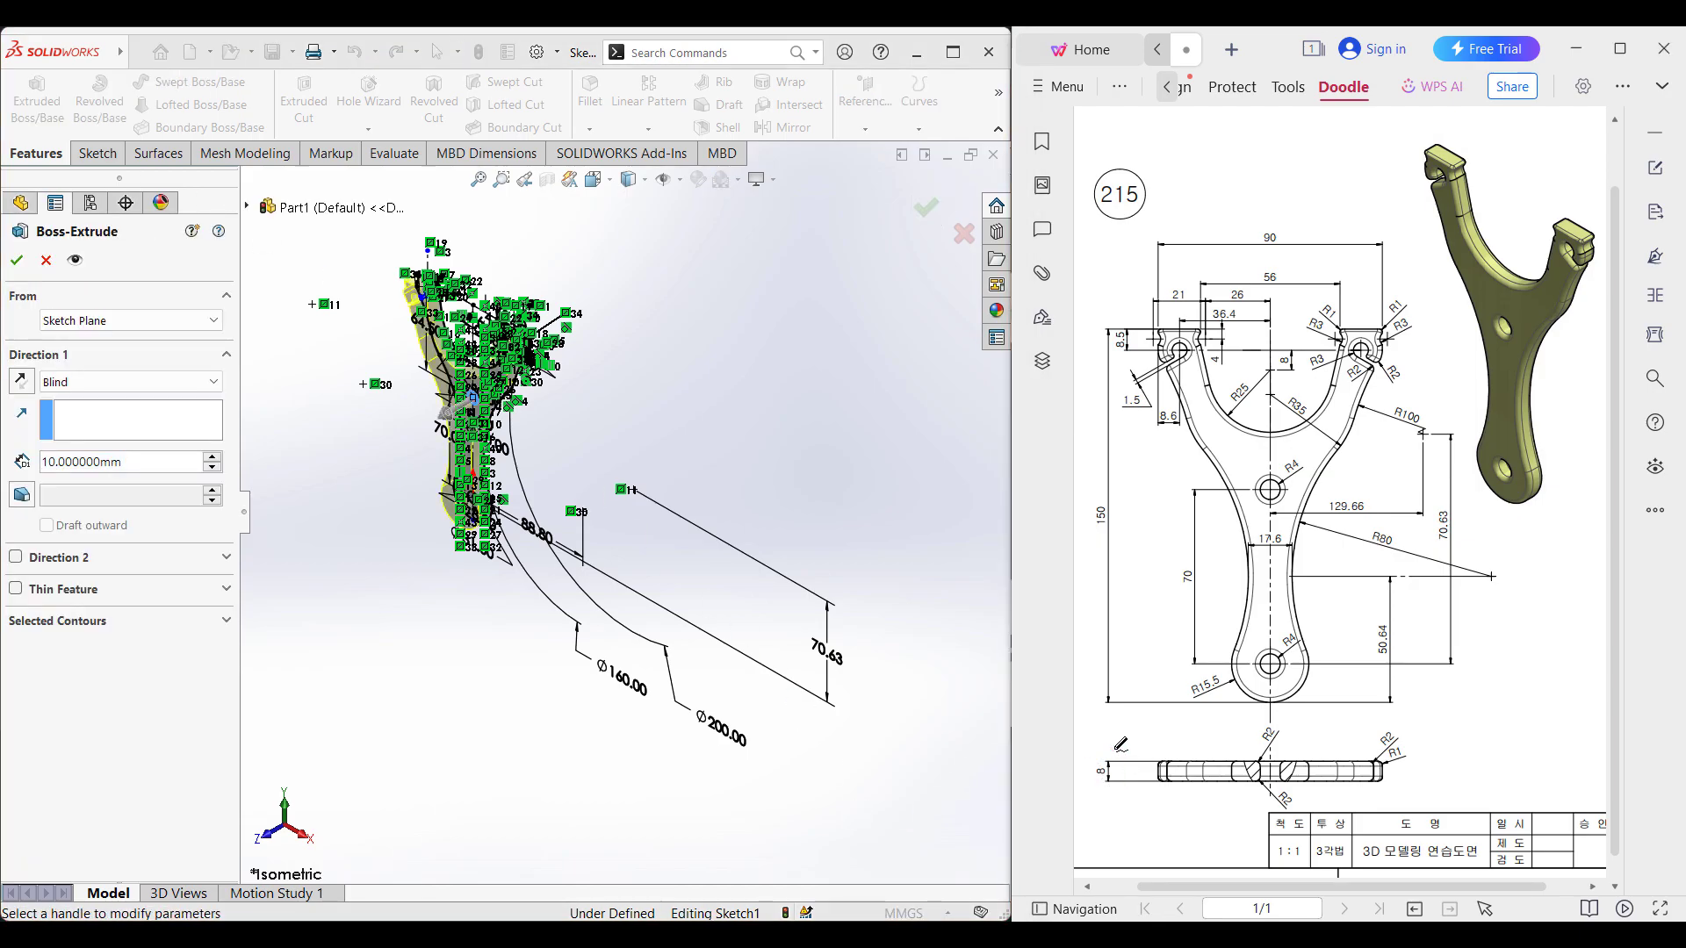
left_click(157, 459)
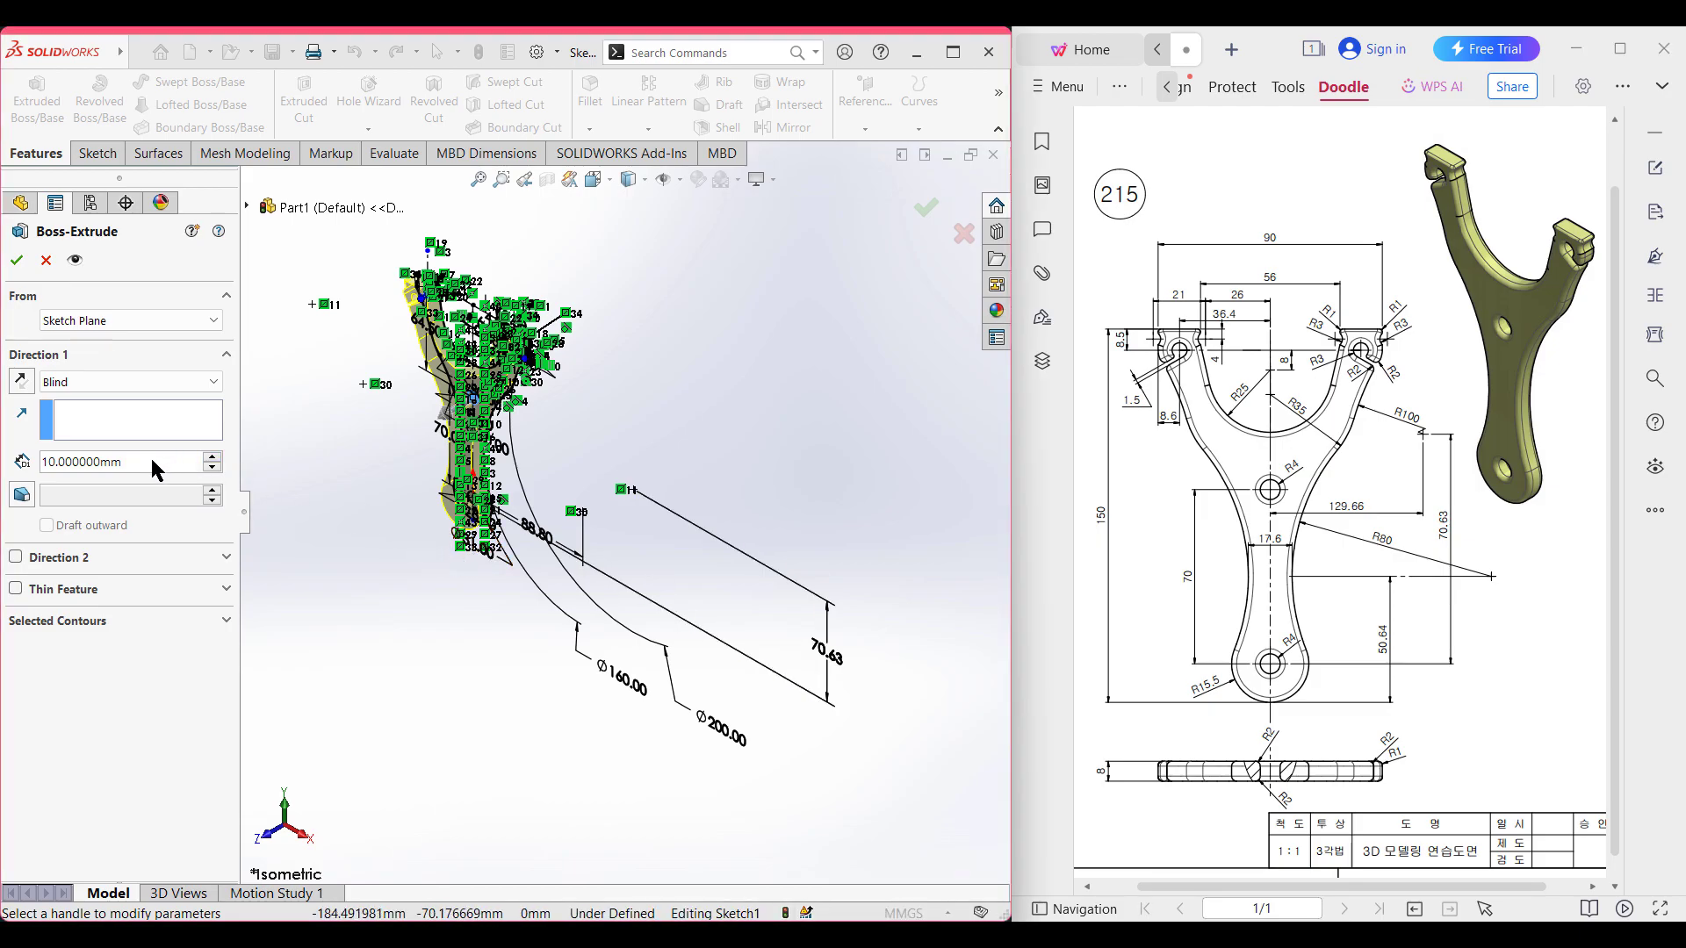
type("8")
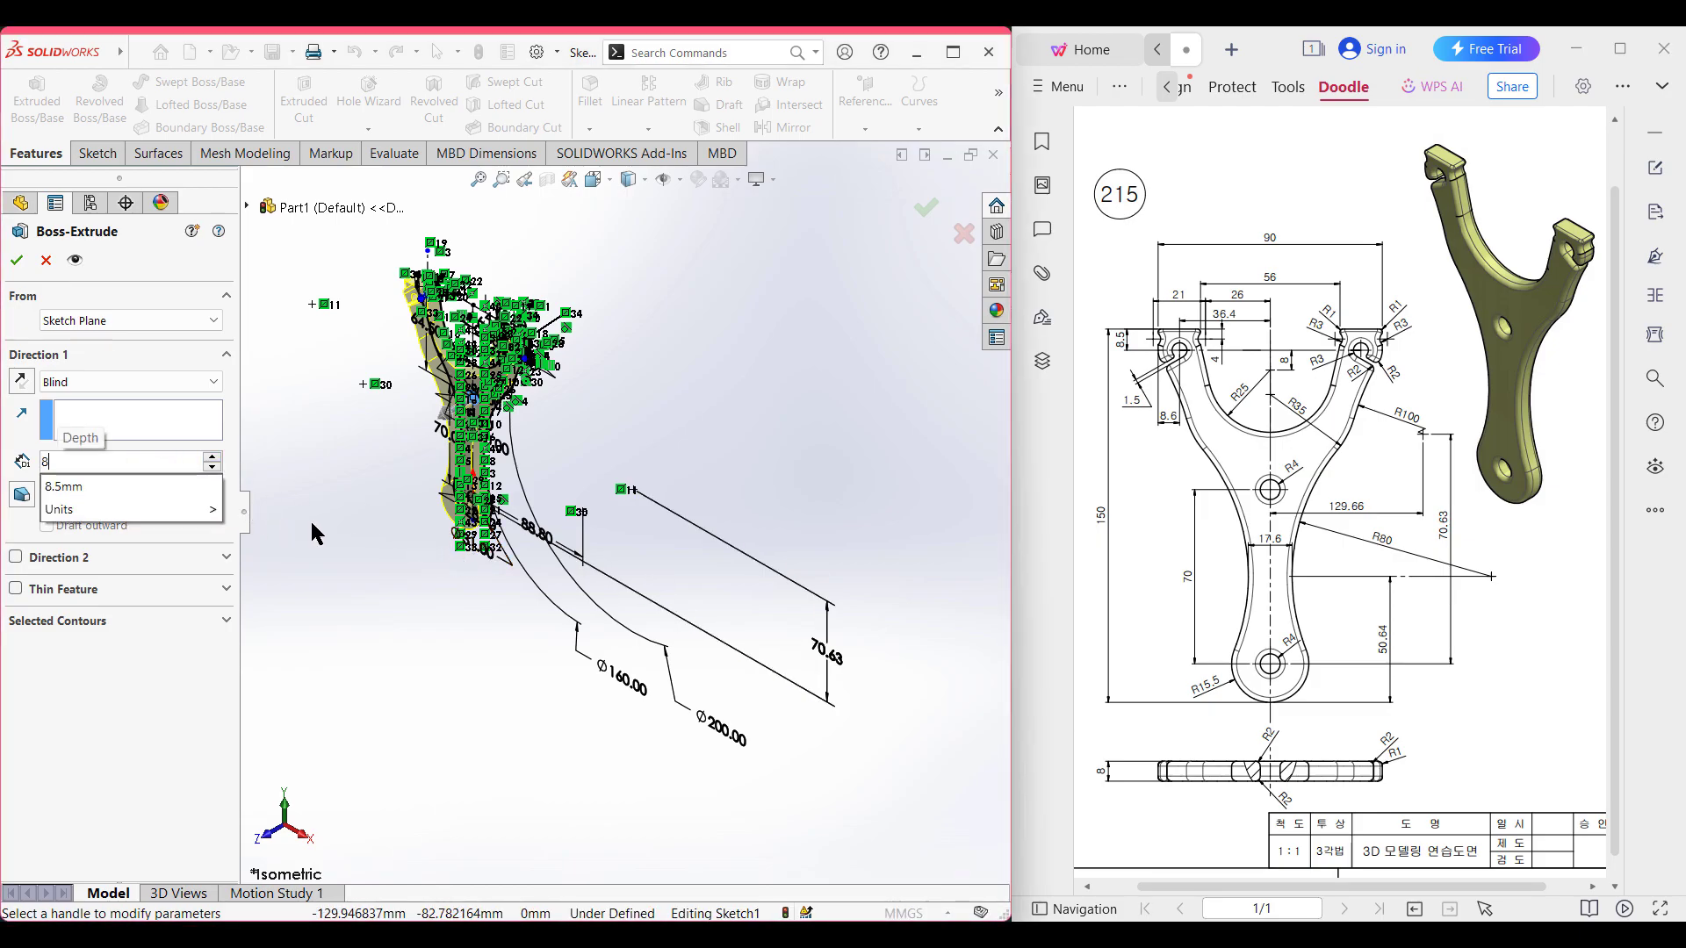
key("Return")
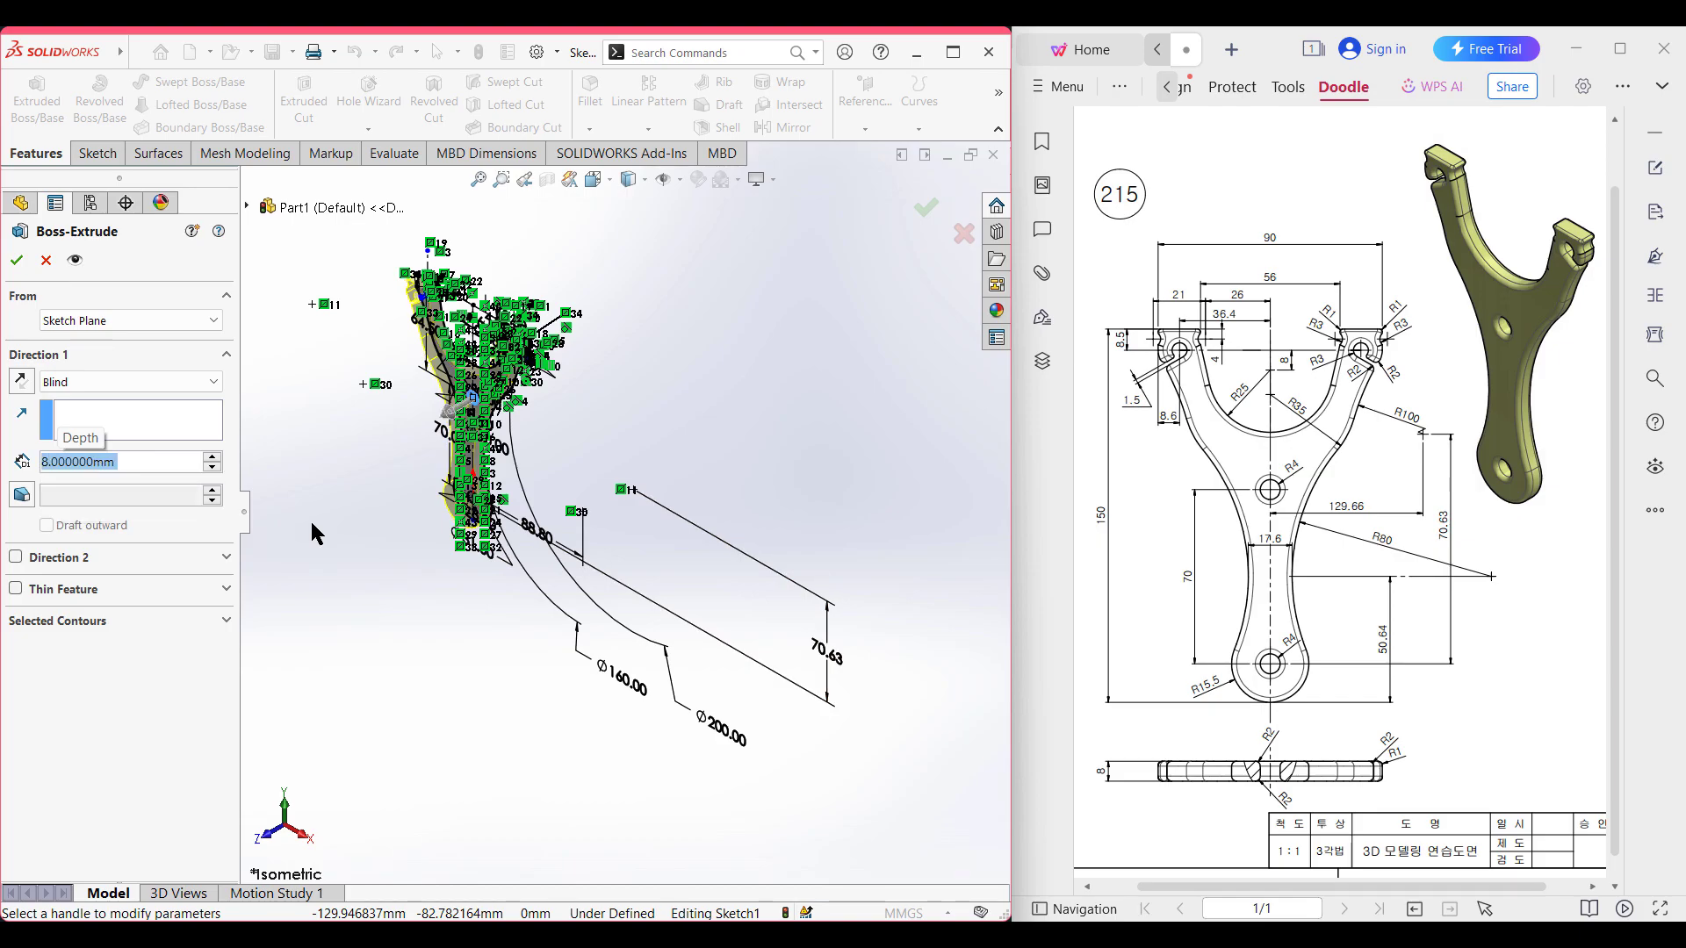
left_click(145, 383)
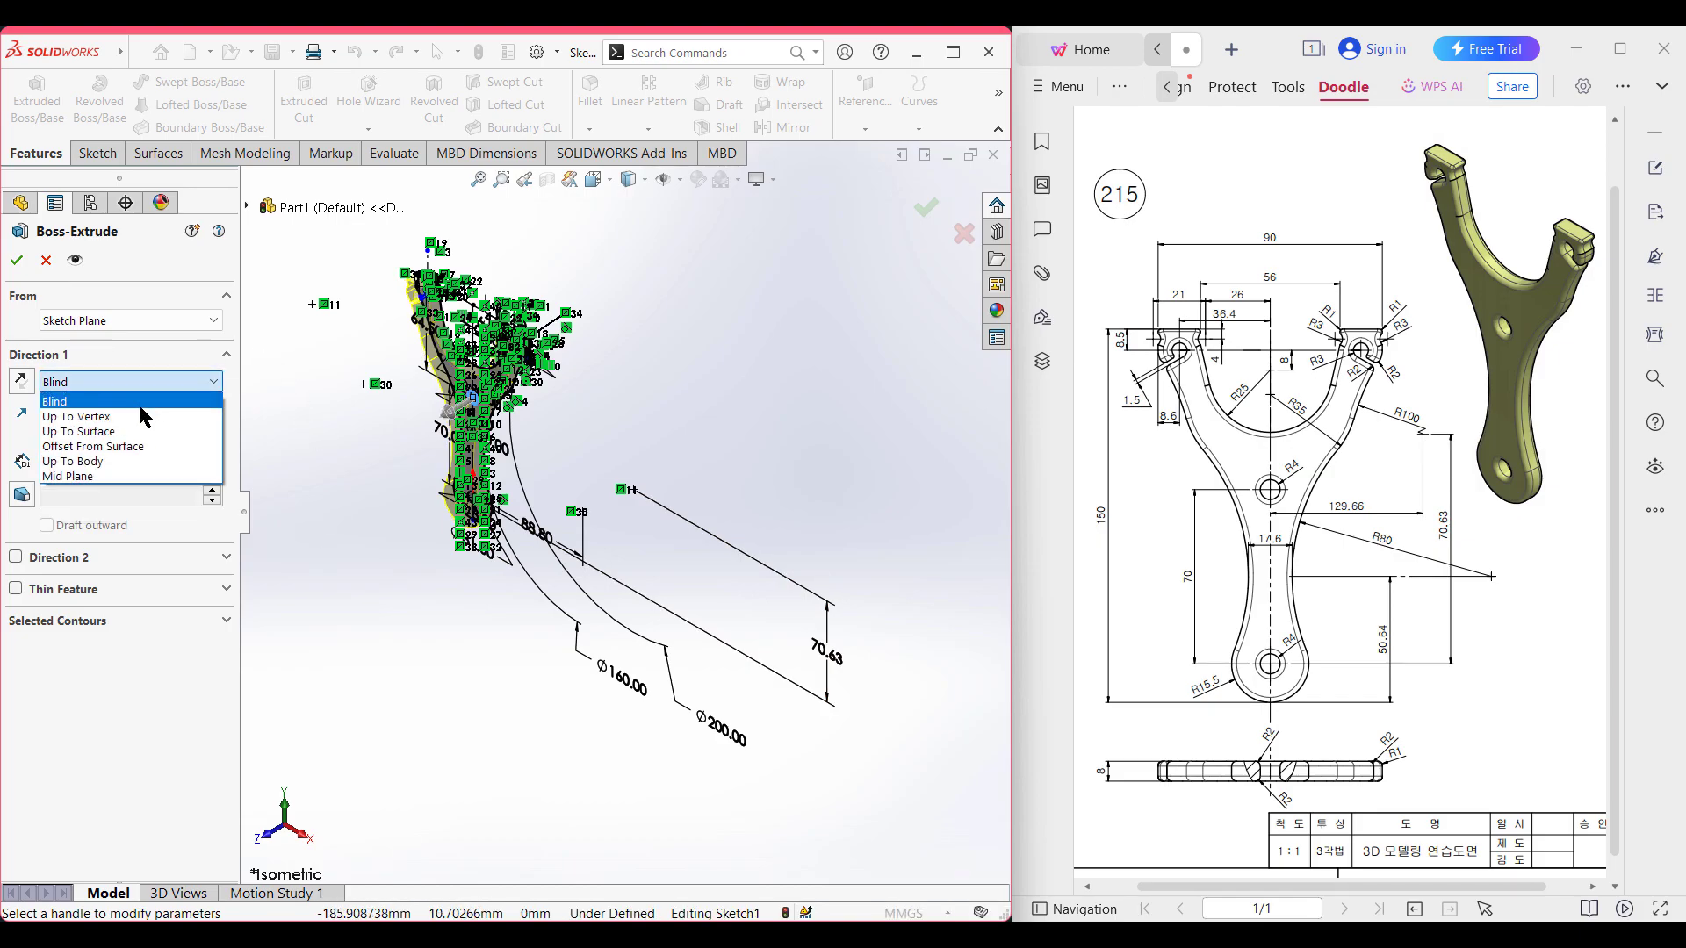
left_click(123, 476)
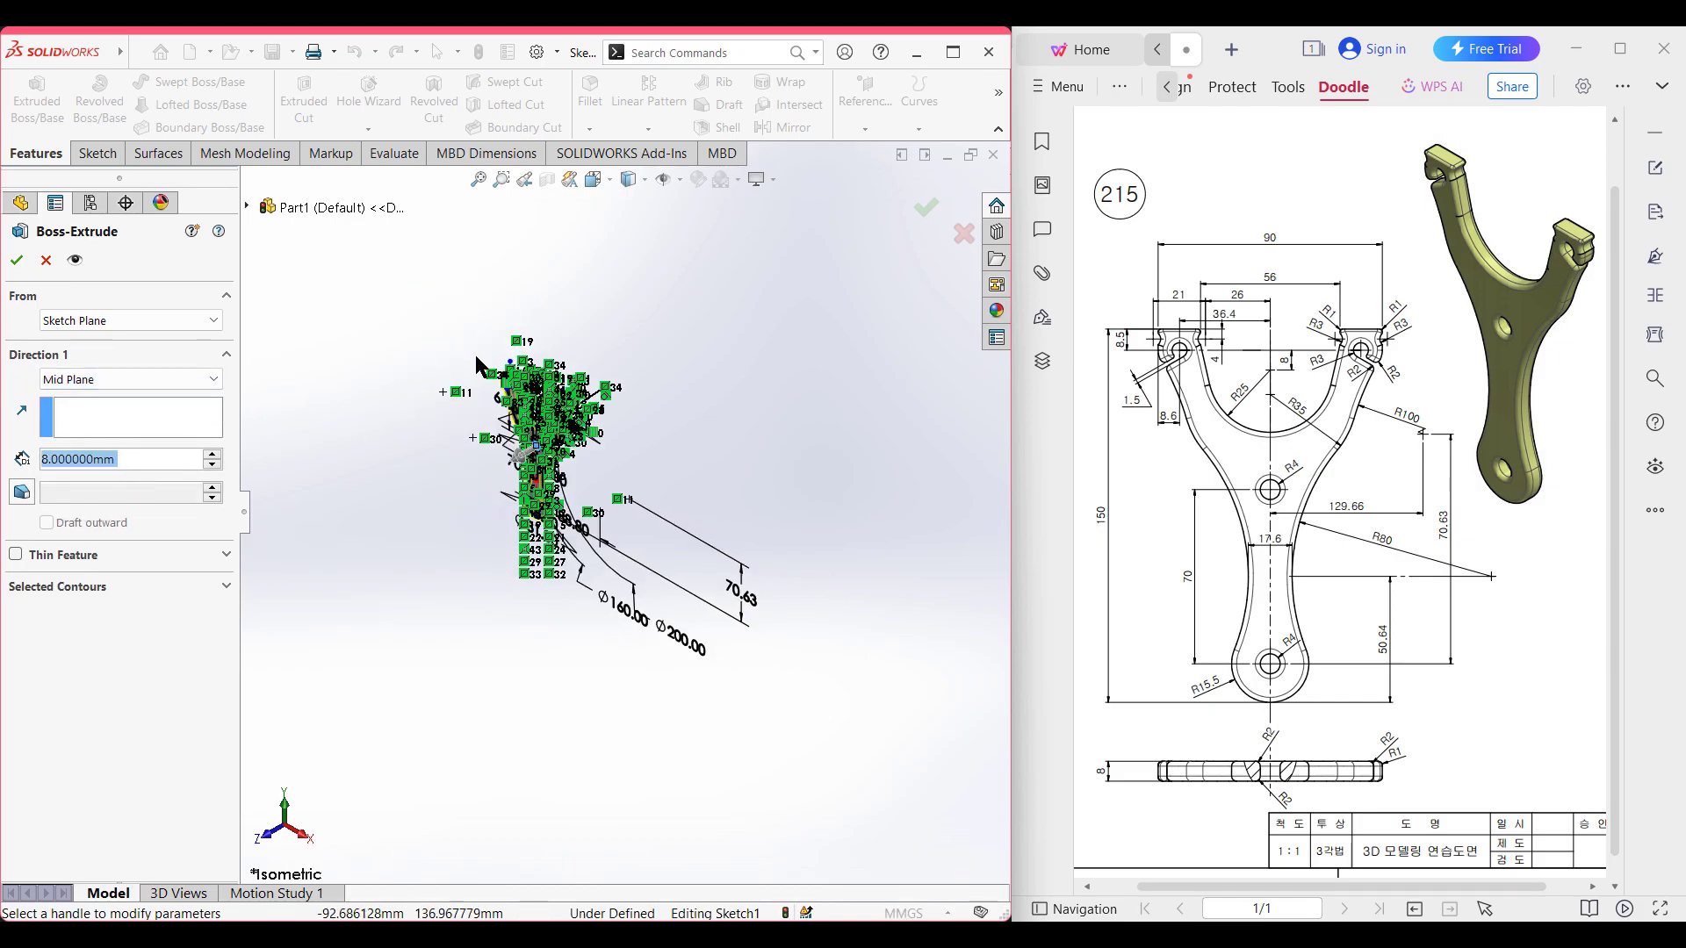
scroll(548, 393, "down", 8)
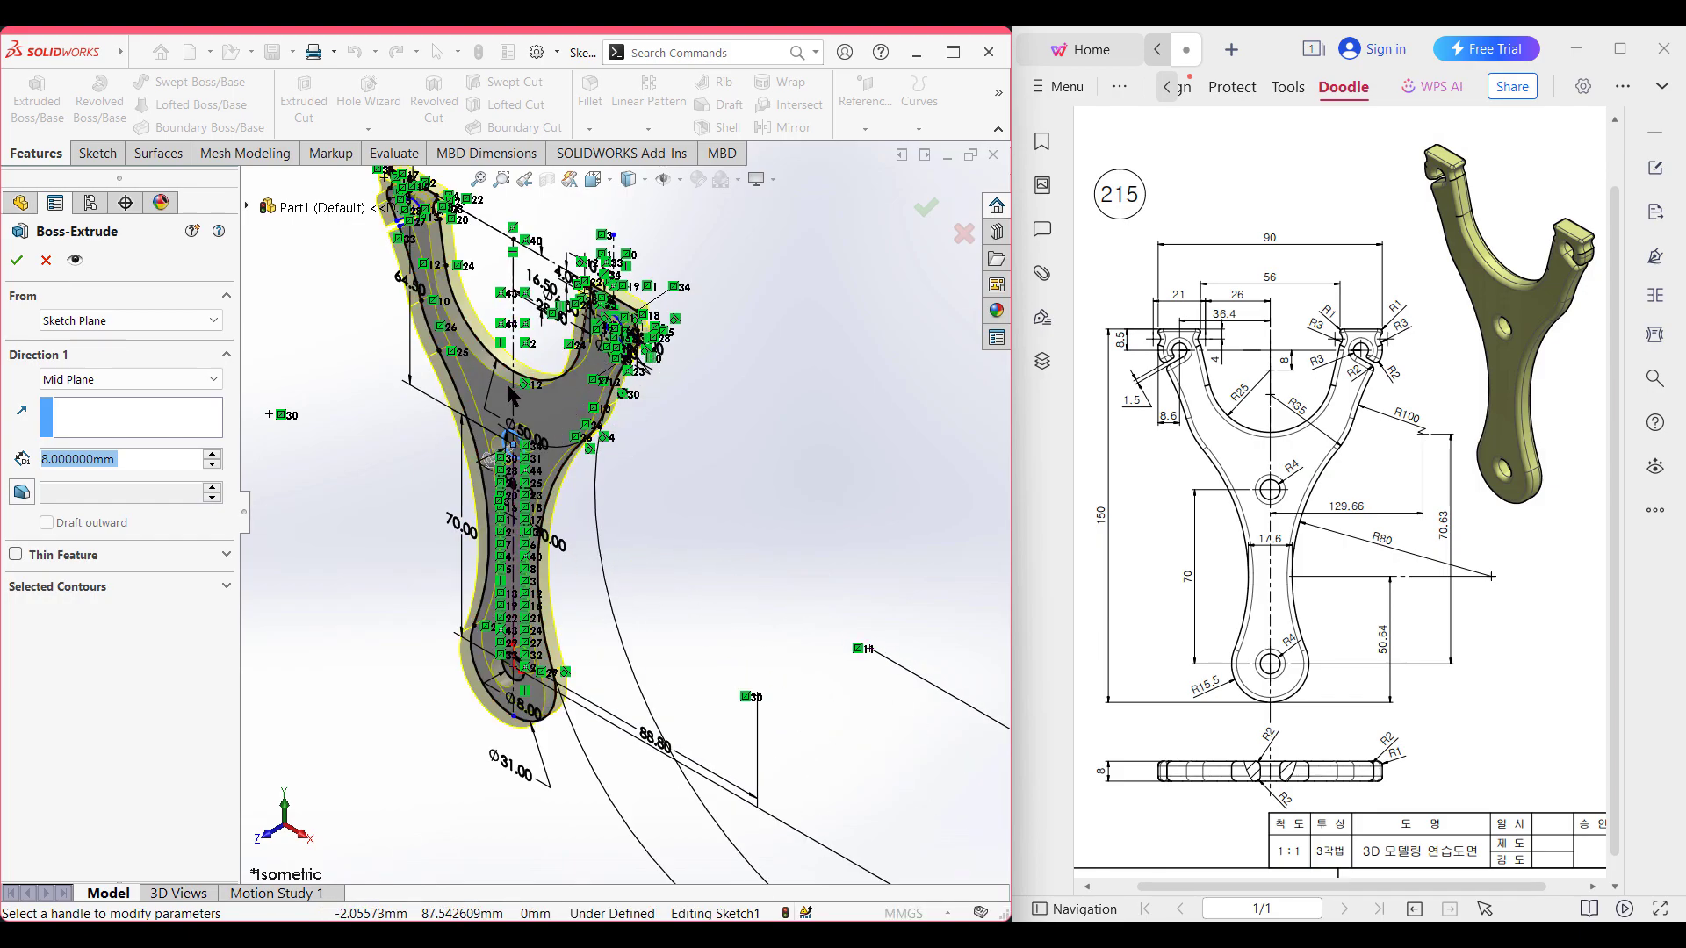
scroll(508, 383, "down", 2)
left_click(14, 261)
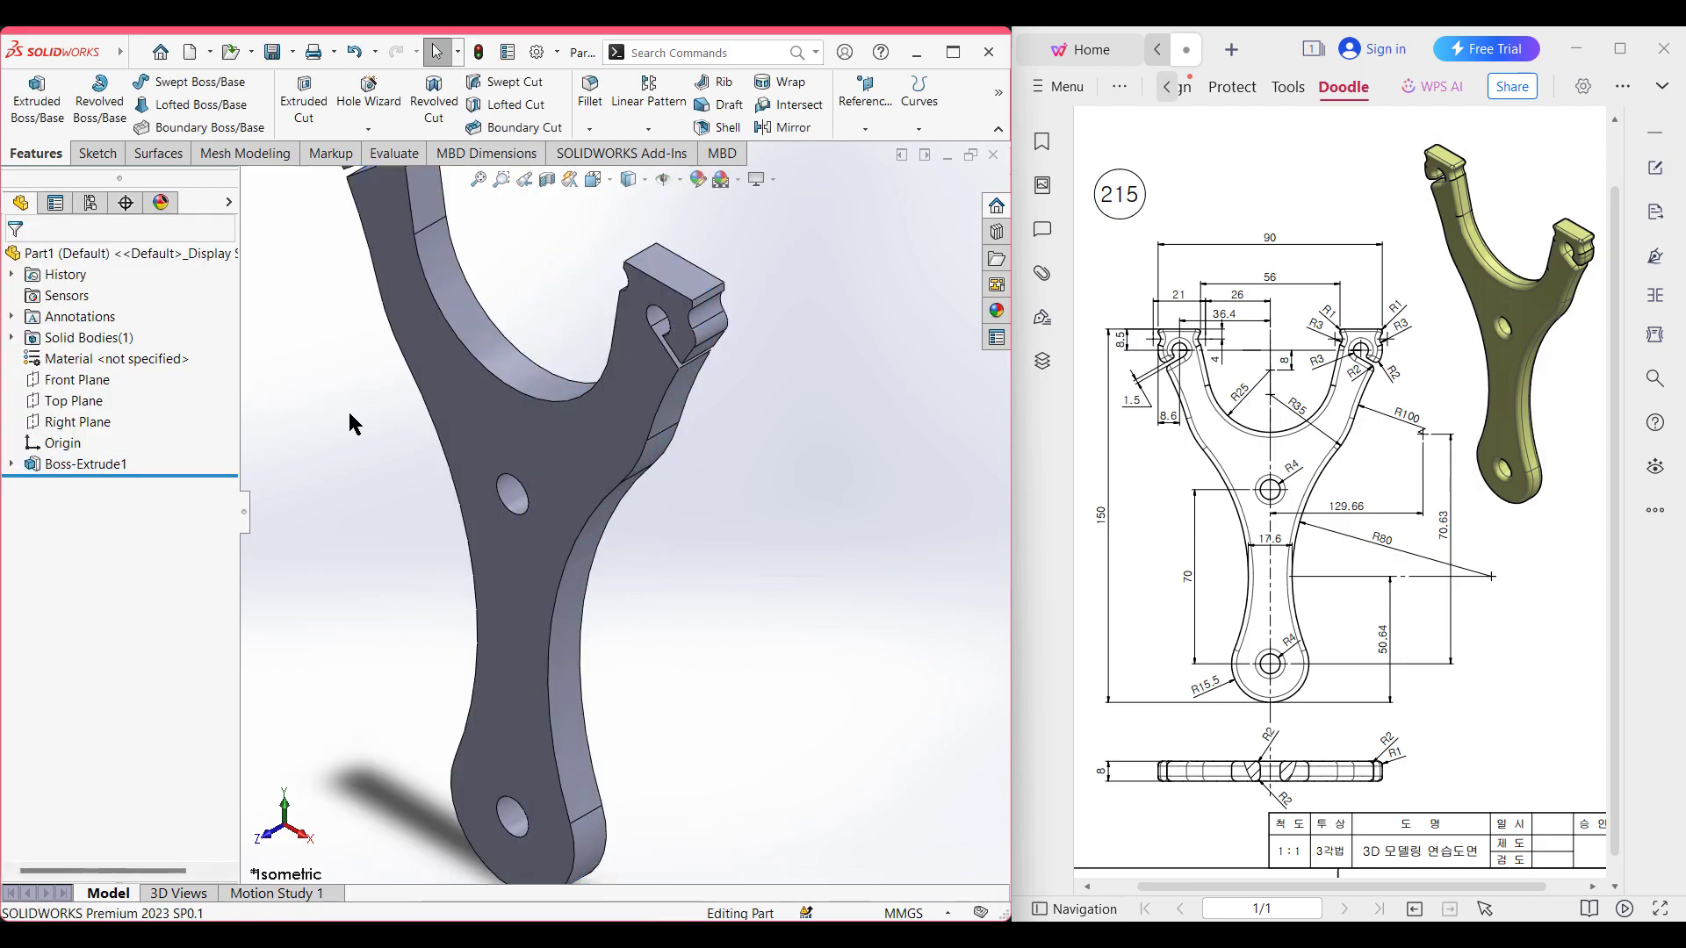
key("f")
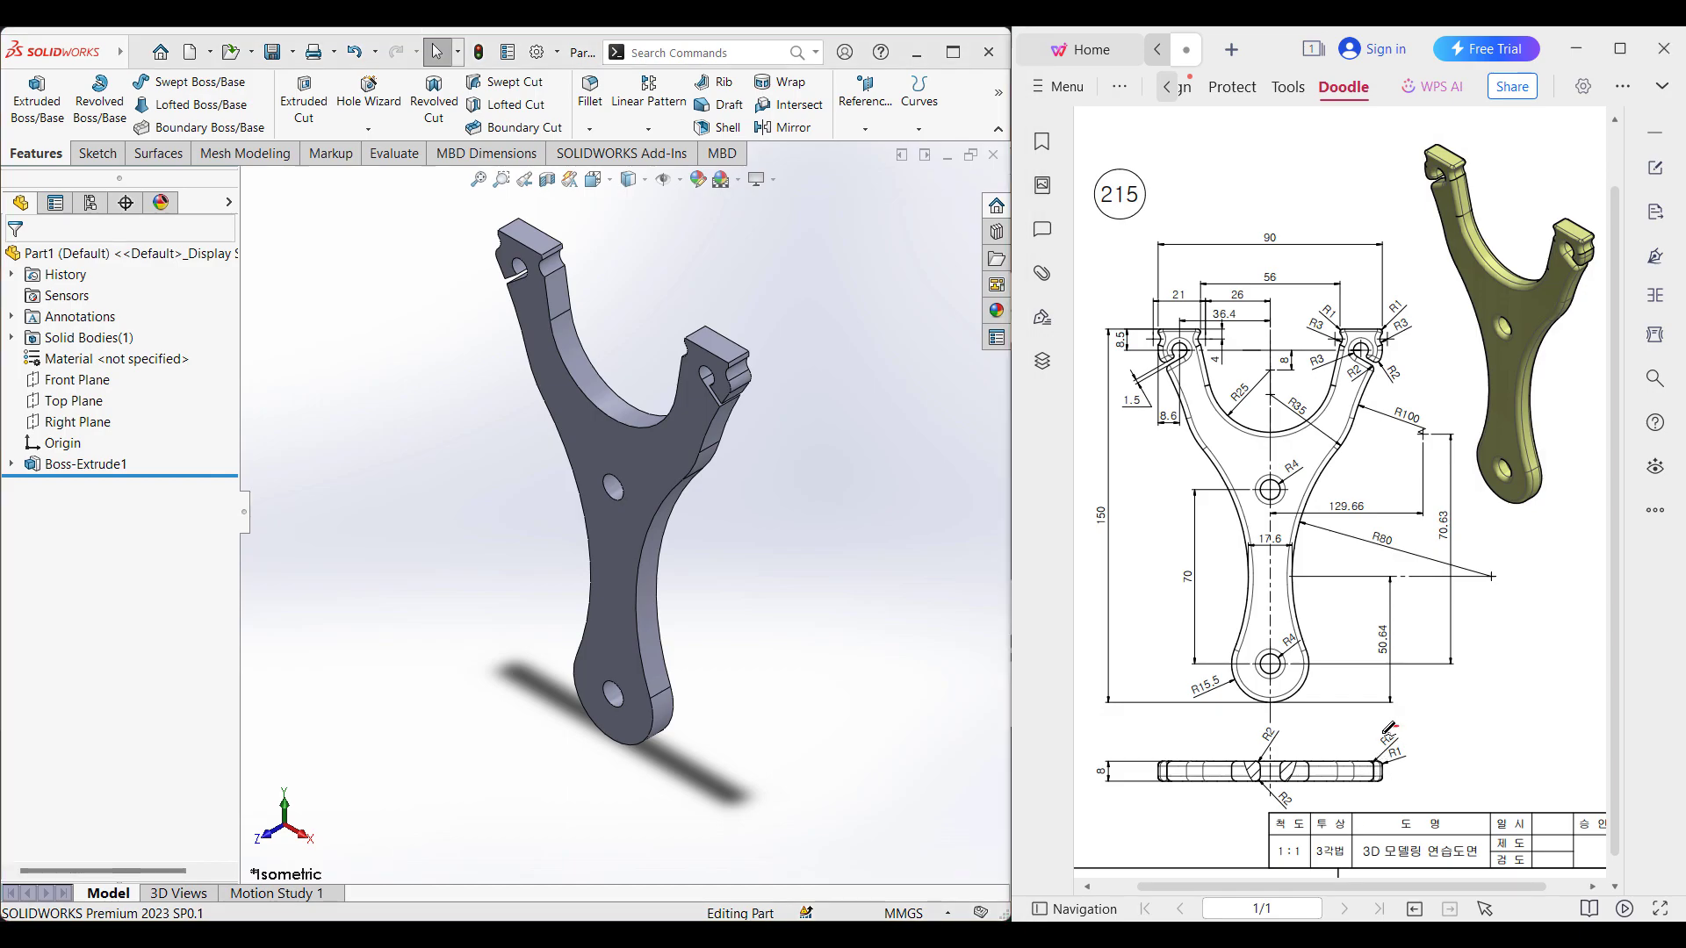
- Mark the R2 edge-rounding callout and the fork-tip radii on the practice drawing, then clear the markings
left_click_drag(1389, 746, 1396, 731)
left_click_drag(1348, 329, 1414, 291)
key("ctrl+z")
key("ctrl+z")
key("ctrl+z")
- Fillet all edges of the slingshot's front and back faces with a 2 mm radius
left_click(590, 88)
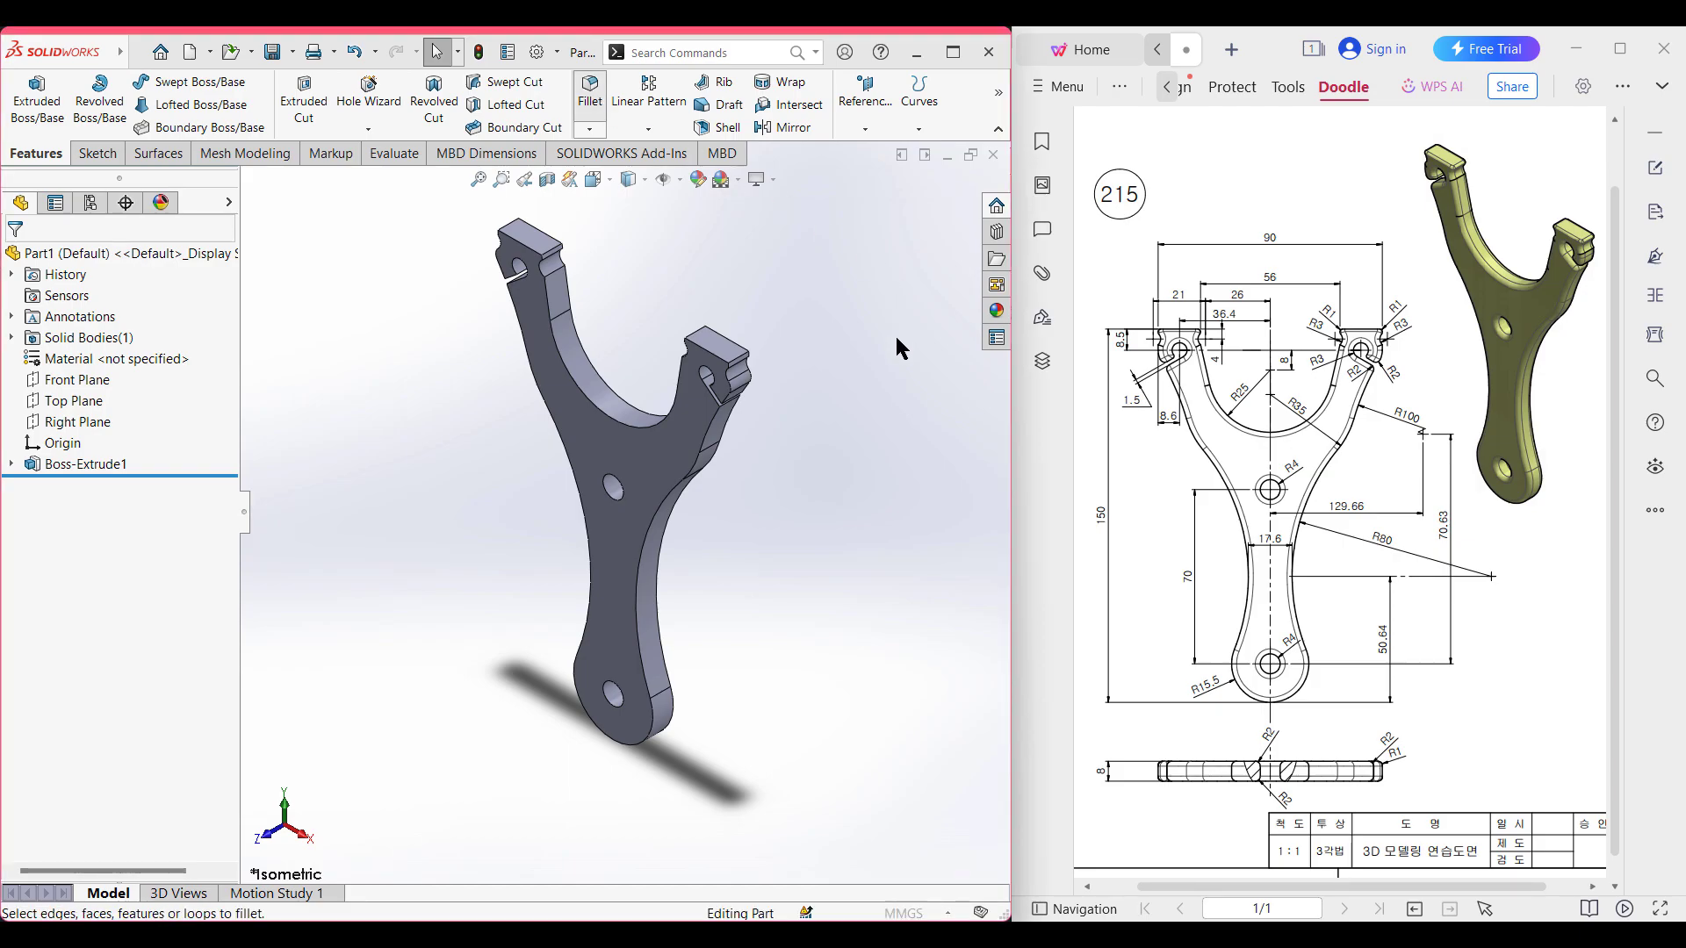
type("2")
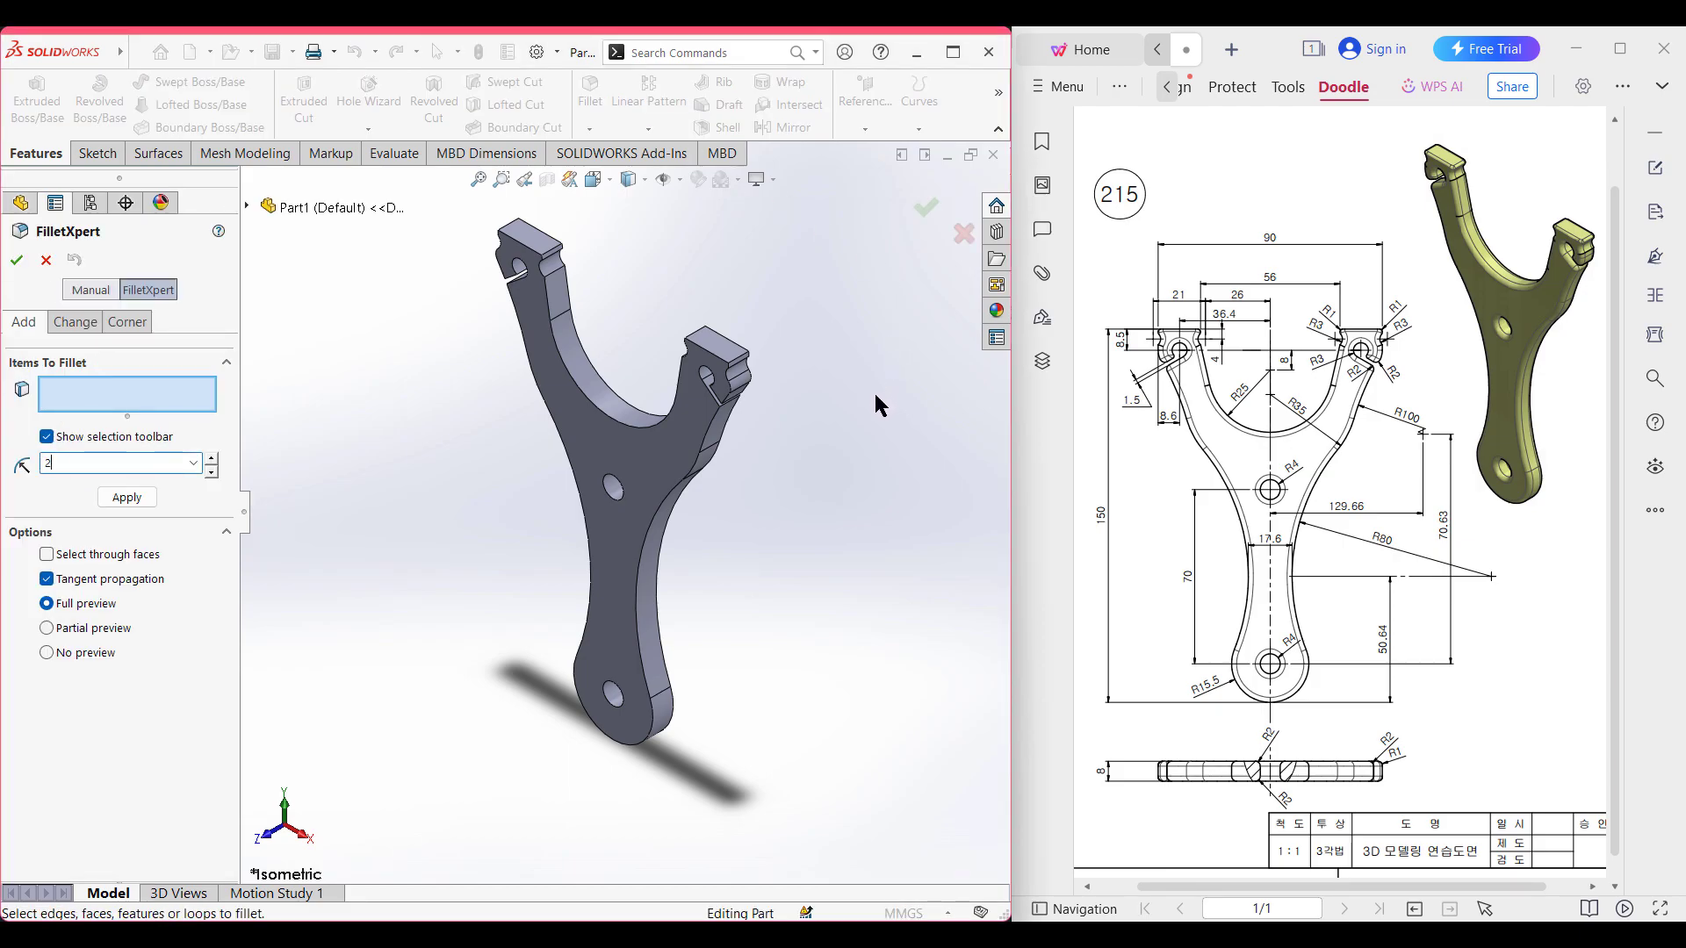
key("Return")
left_click(623, 585)
middle_click_drag(739, 593, 612, 668)
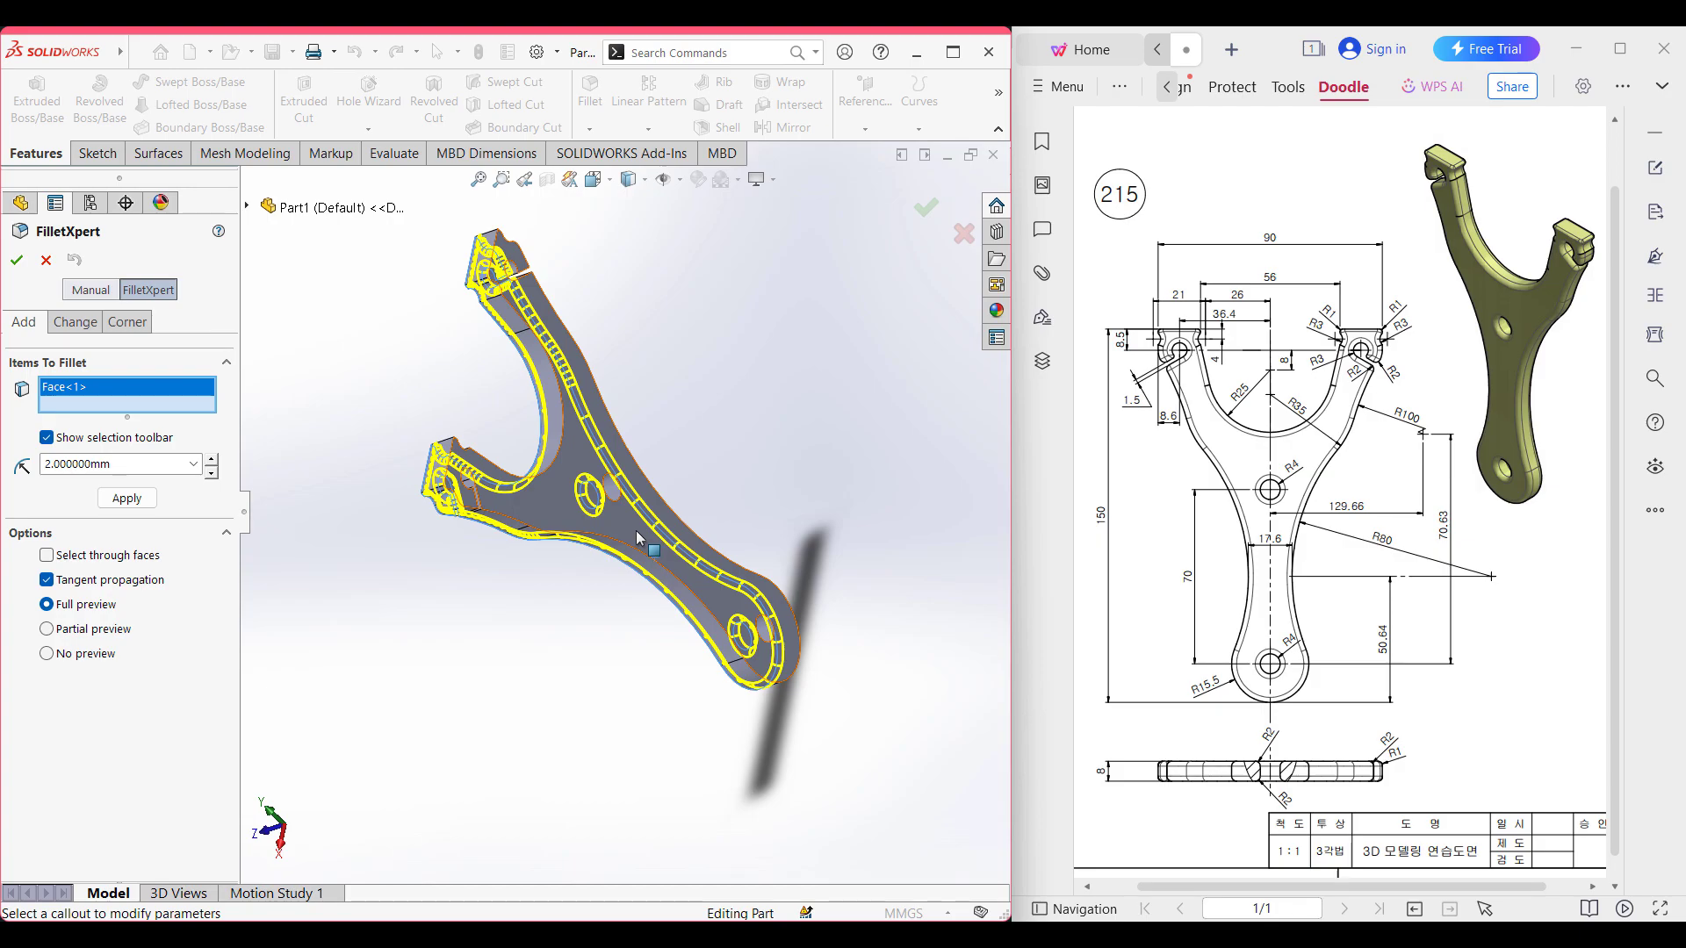
left_click(635, 530)
middle_click_drag(589, 660, 681, 622)
left_click(16, 260)
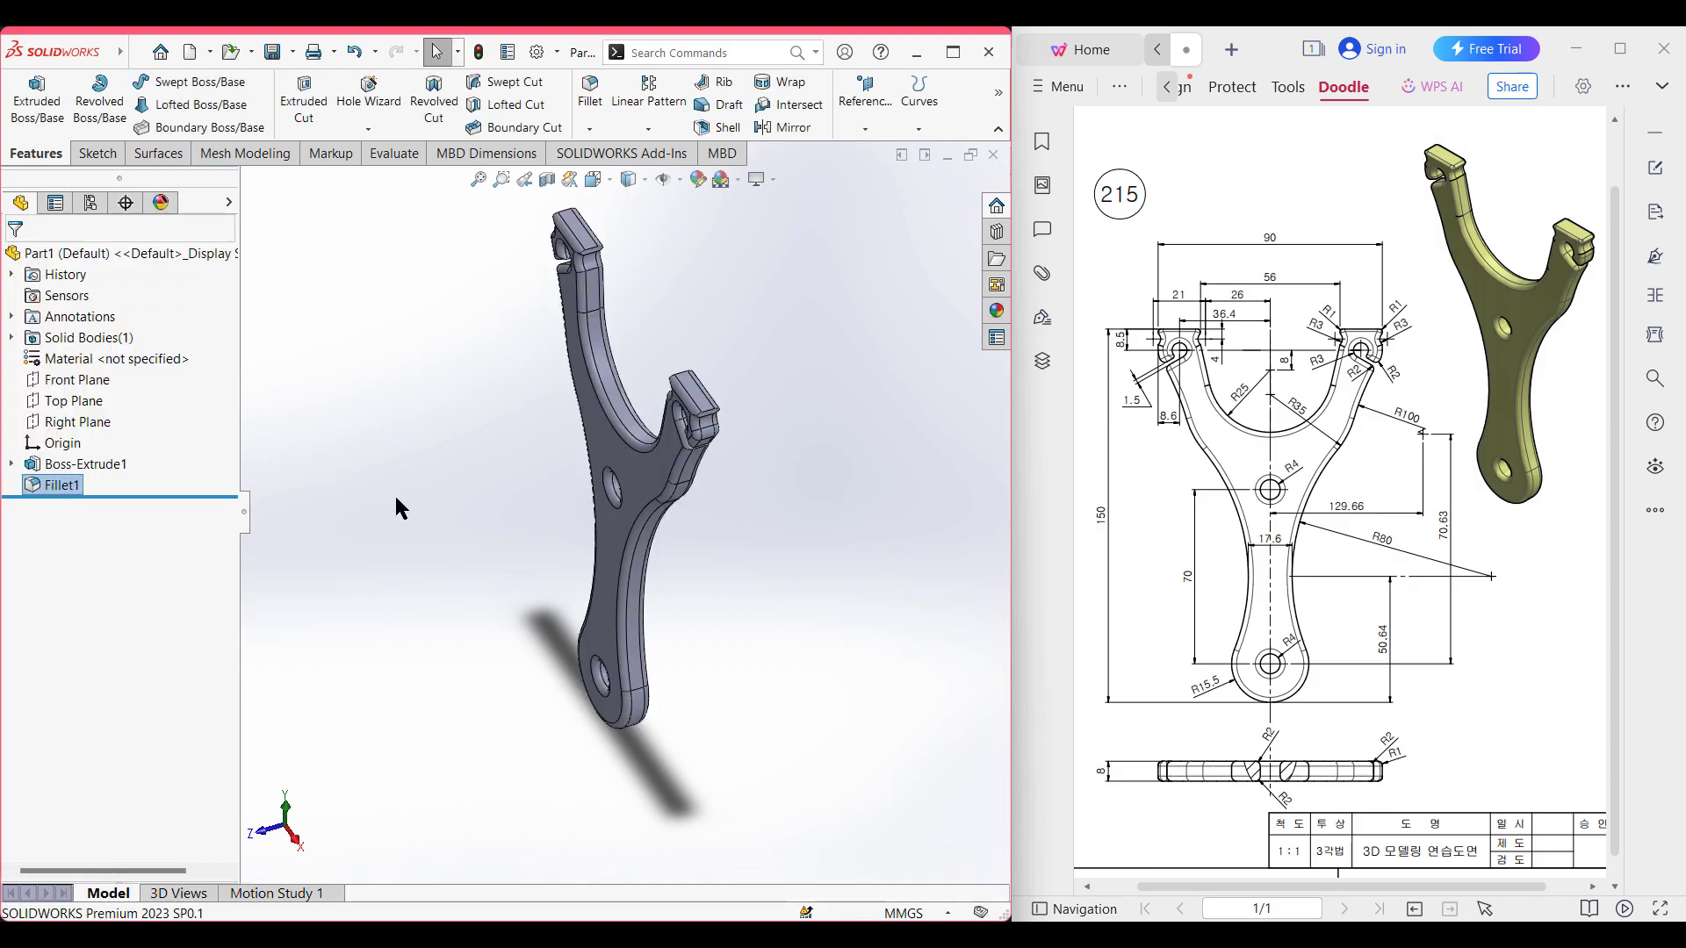
key("ctrl+7")
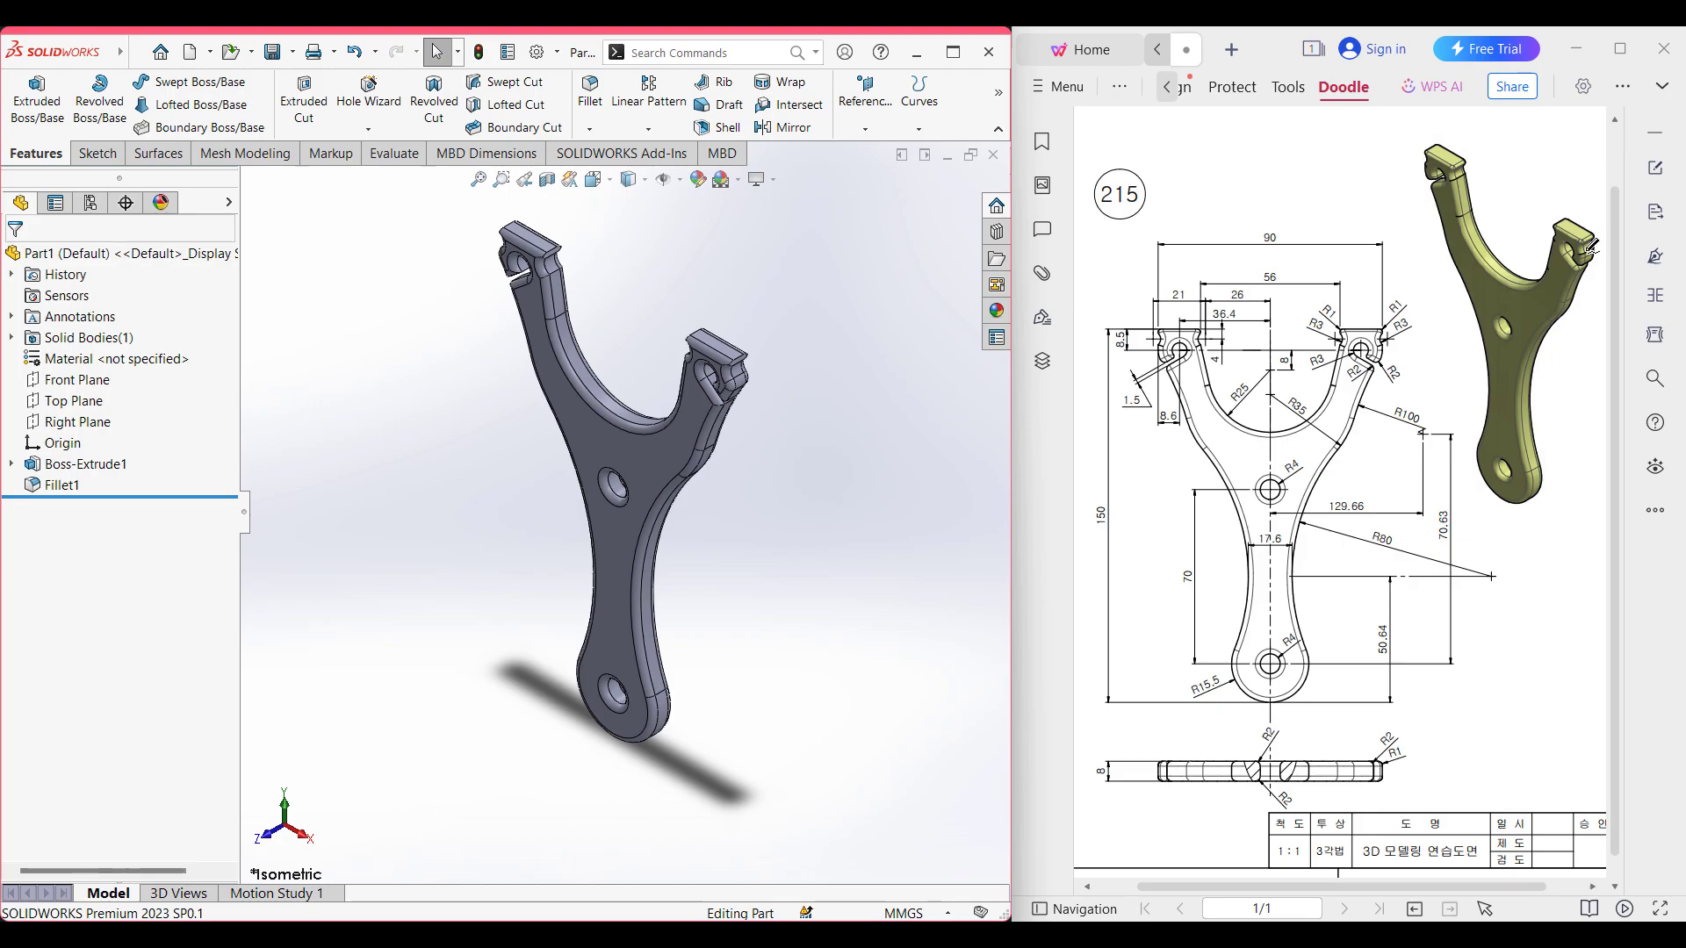
- Start a 2 mm fillet on the outer corner edge above the slot mouth at the right fork tip
mouse_move(1487, 138)
left_mouse_down()
mouse_move(1436, 158)
mouse_move(1607, 456)
mouse_move(1563, 176)
left_mouse_up()
key("ctrl+z")
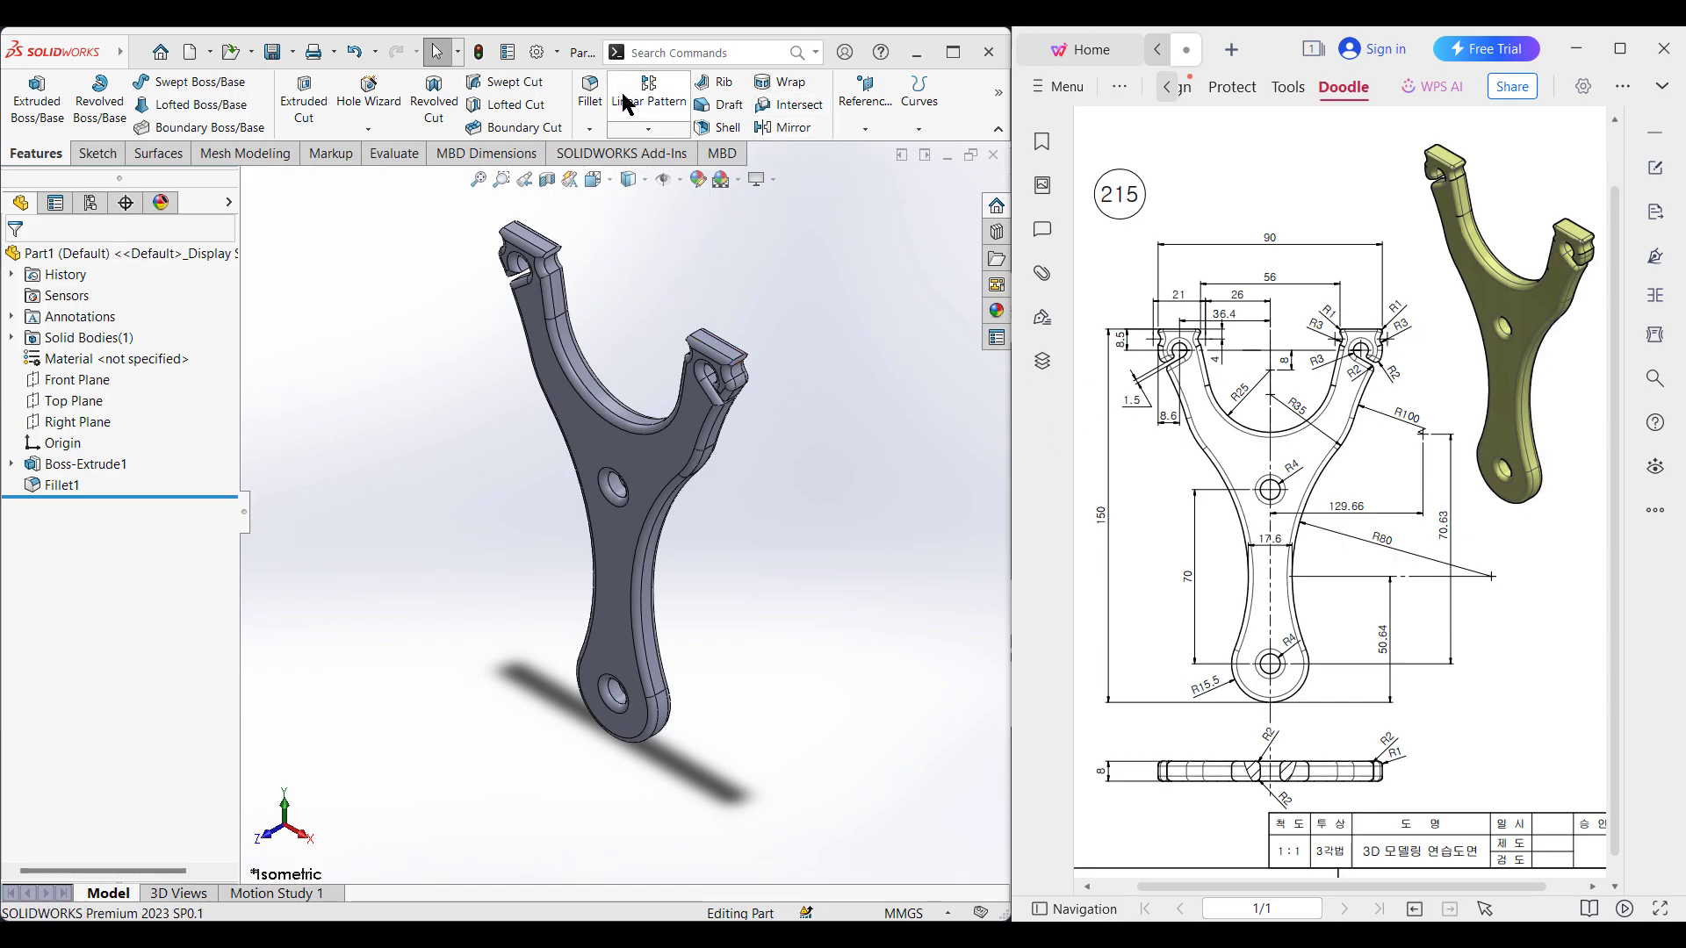
left_click(590, 88)
mouse_move(1403, 354)
left_mouse_down()
mouse_move(1375, 385)
mouse_move(1401, 362)
left_mouse_up()
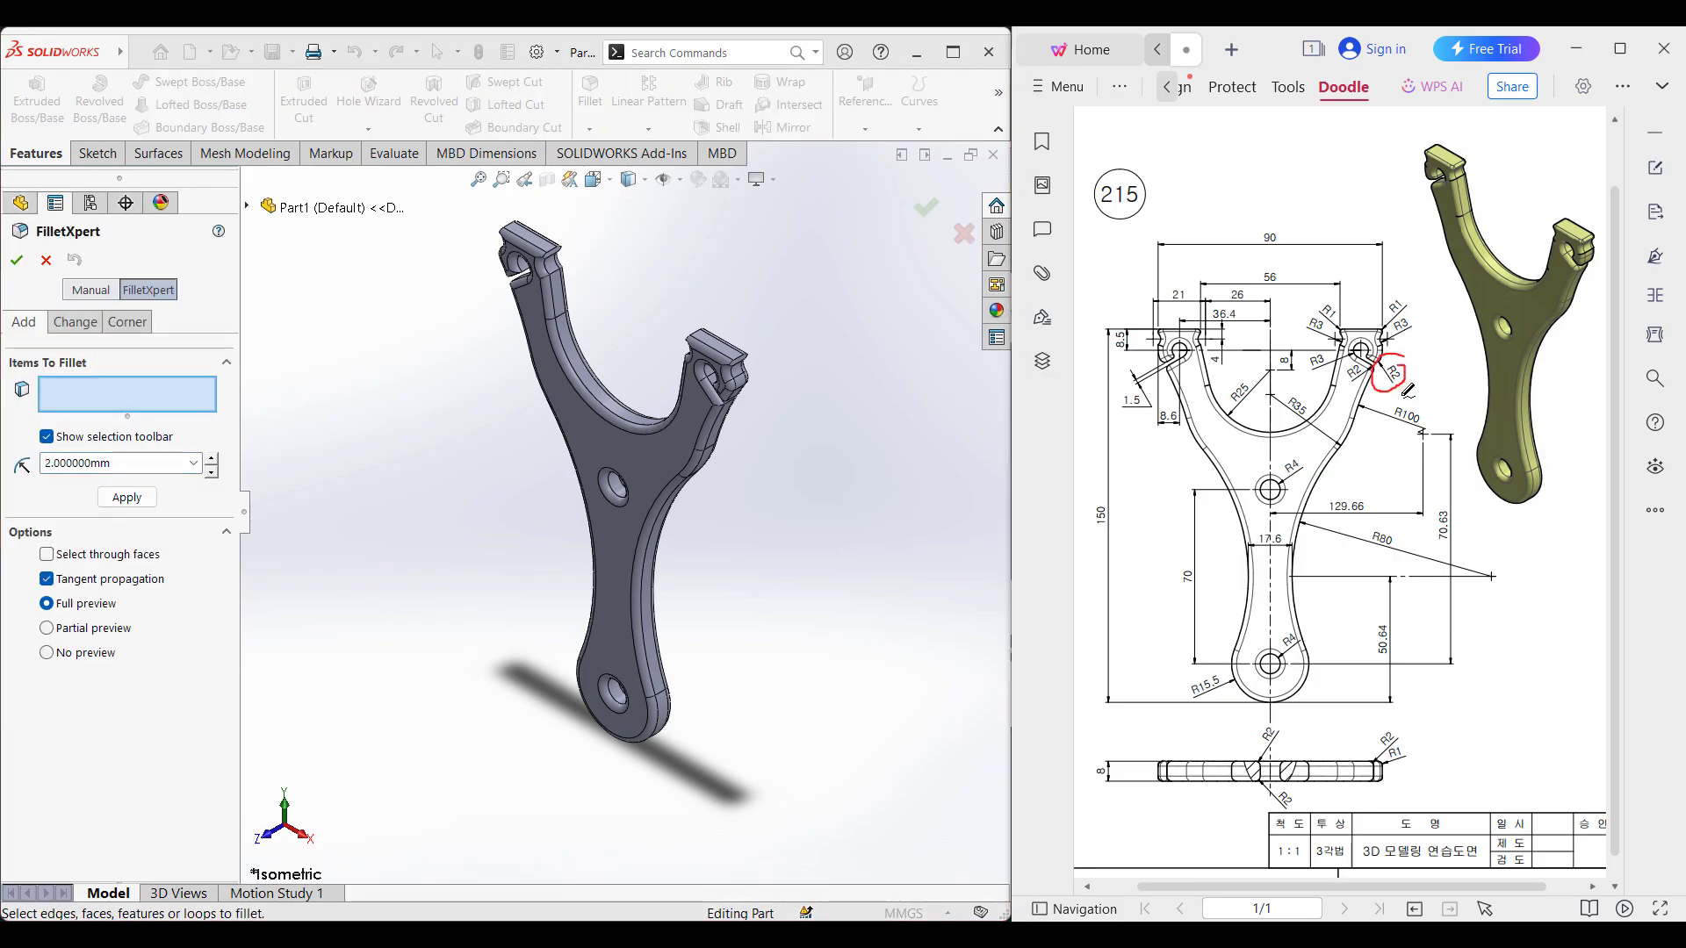
key("ctrl+z")
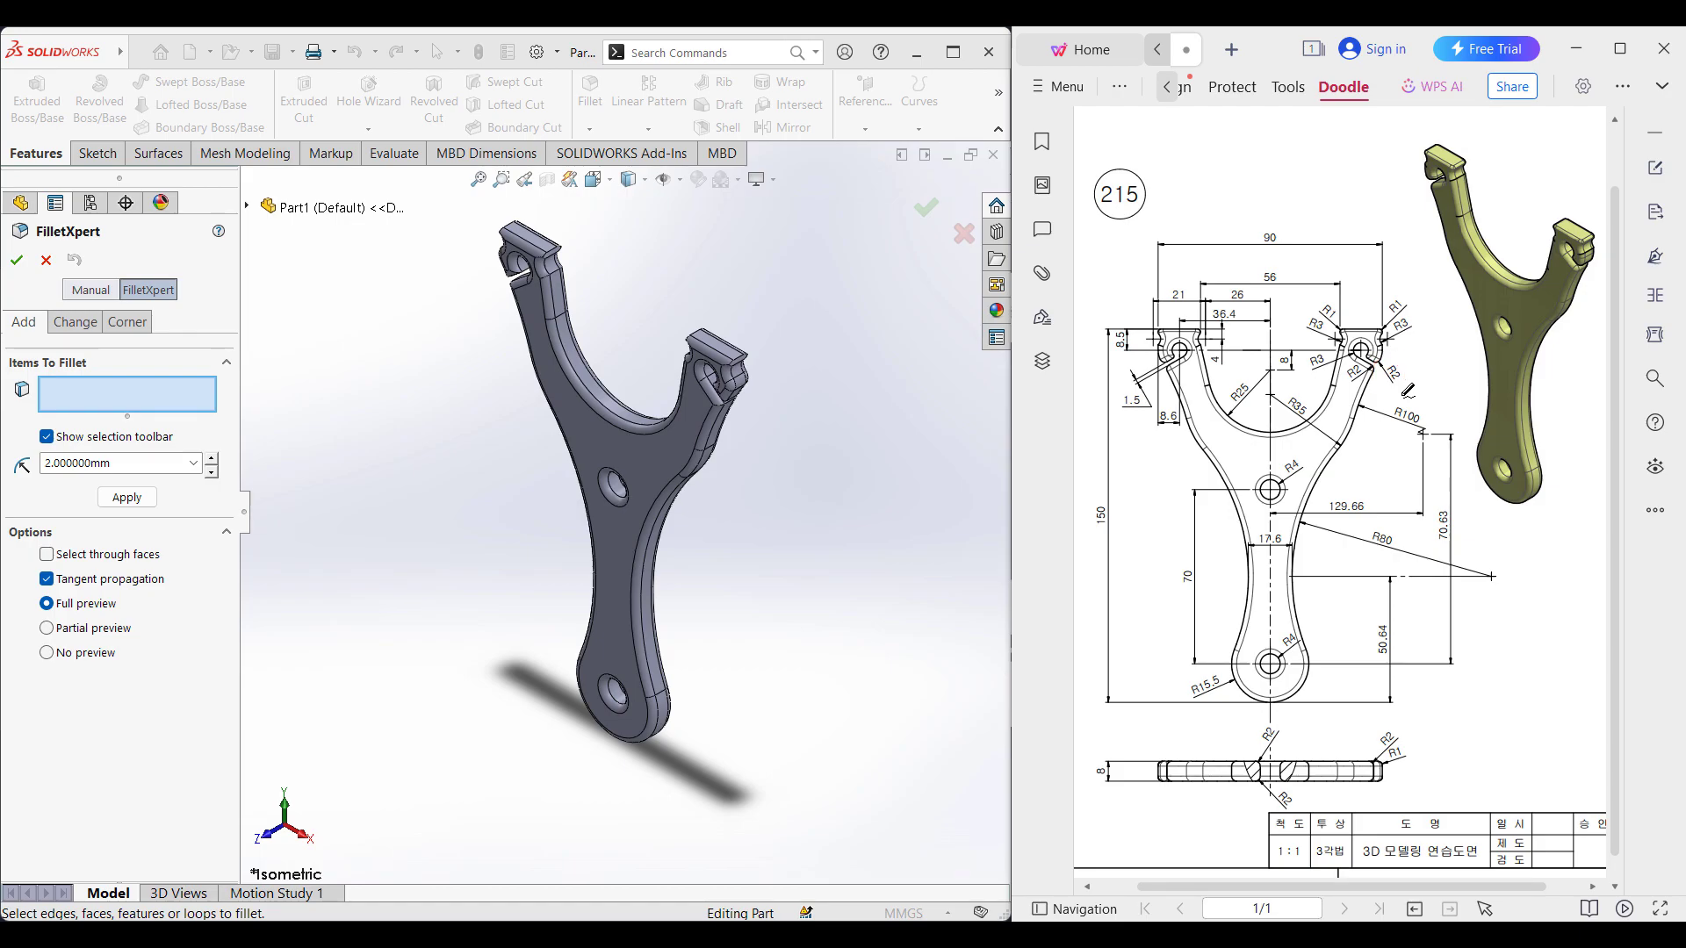
middle_click_drag(741, 436, 770, 293)
scroll(768, 291, "up", 2)
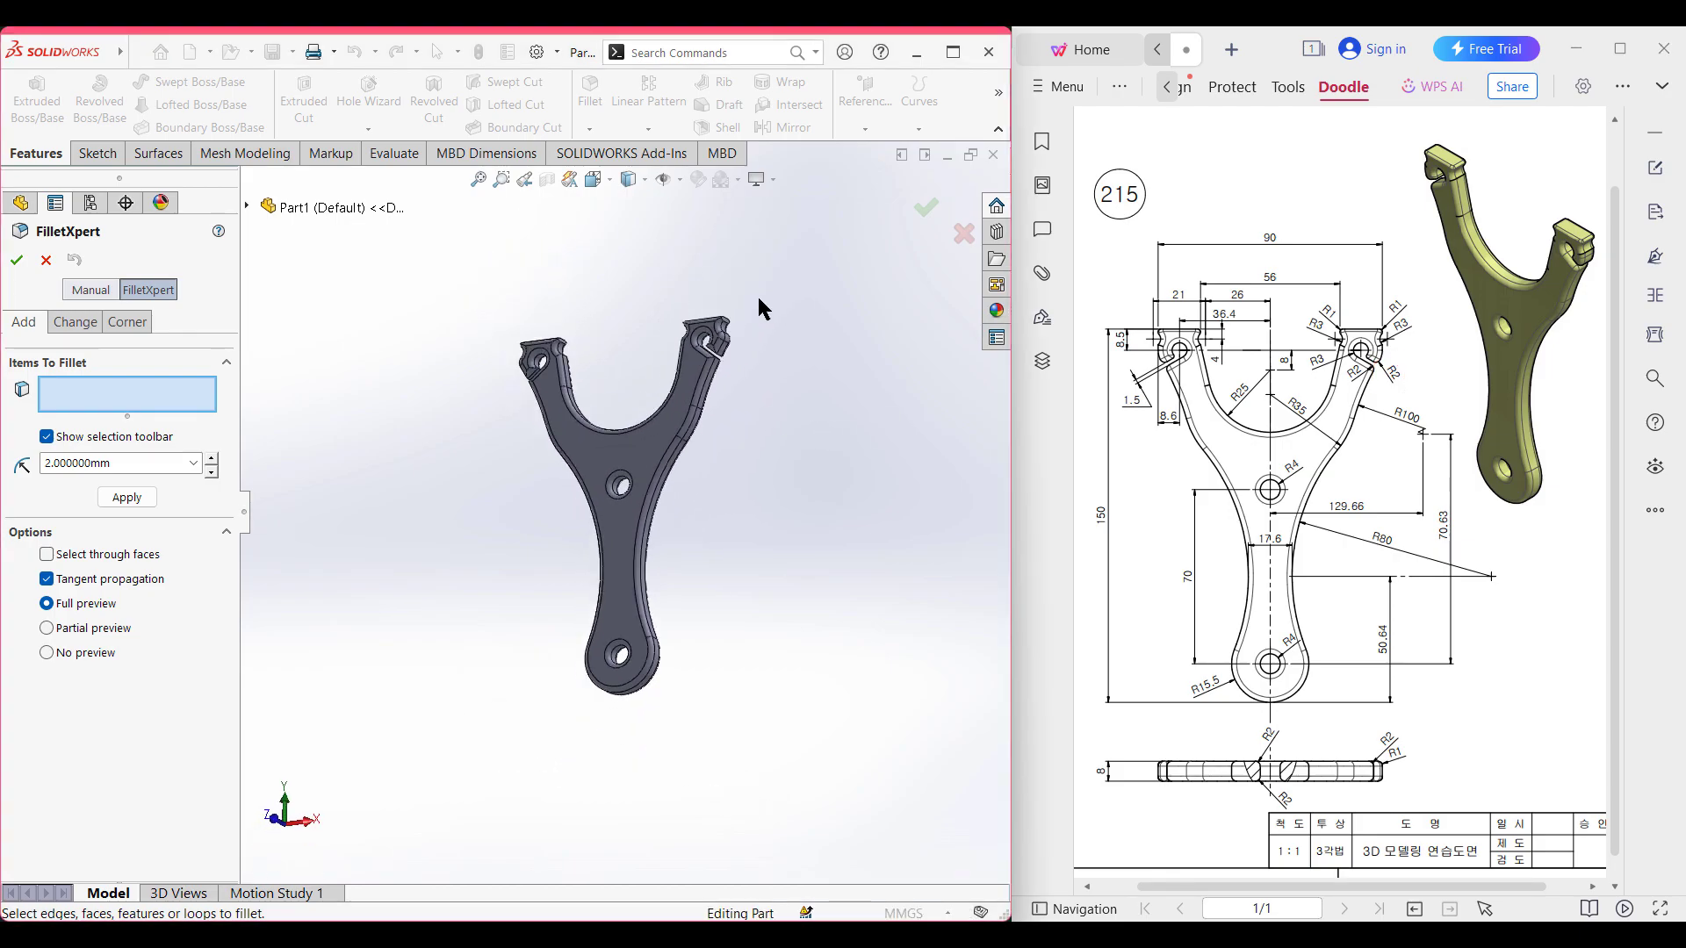
scroll(705, 372, "down", 3)
scroll(730, 334, "down", 6)
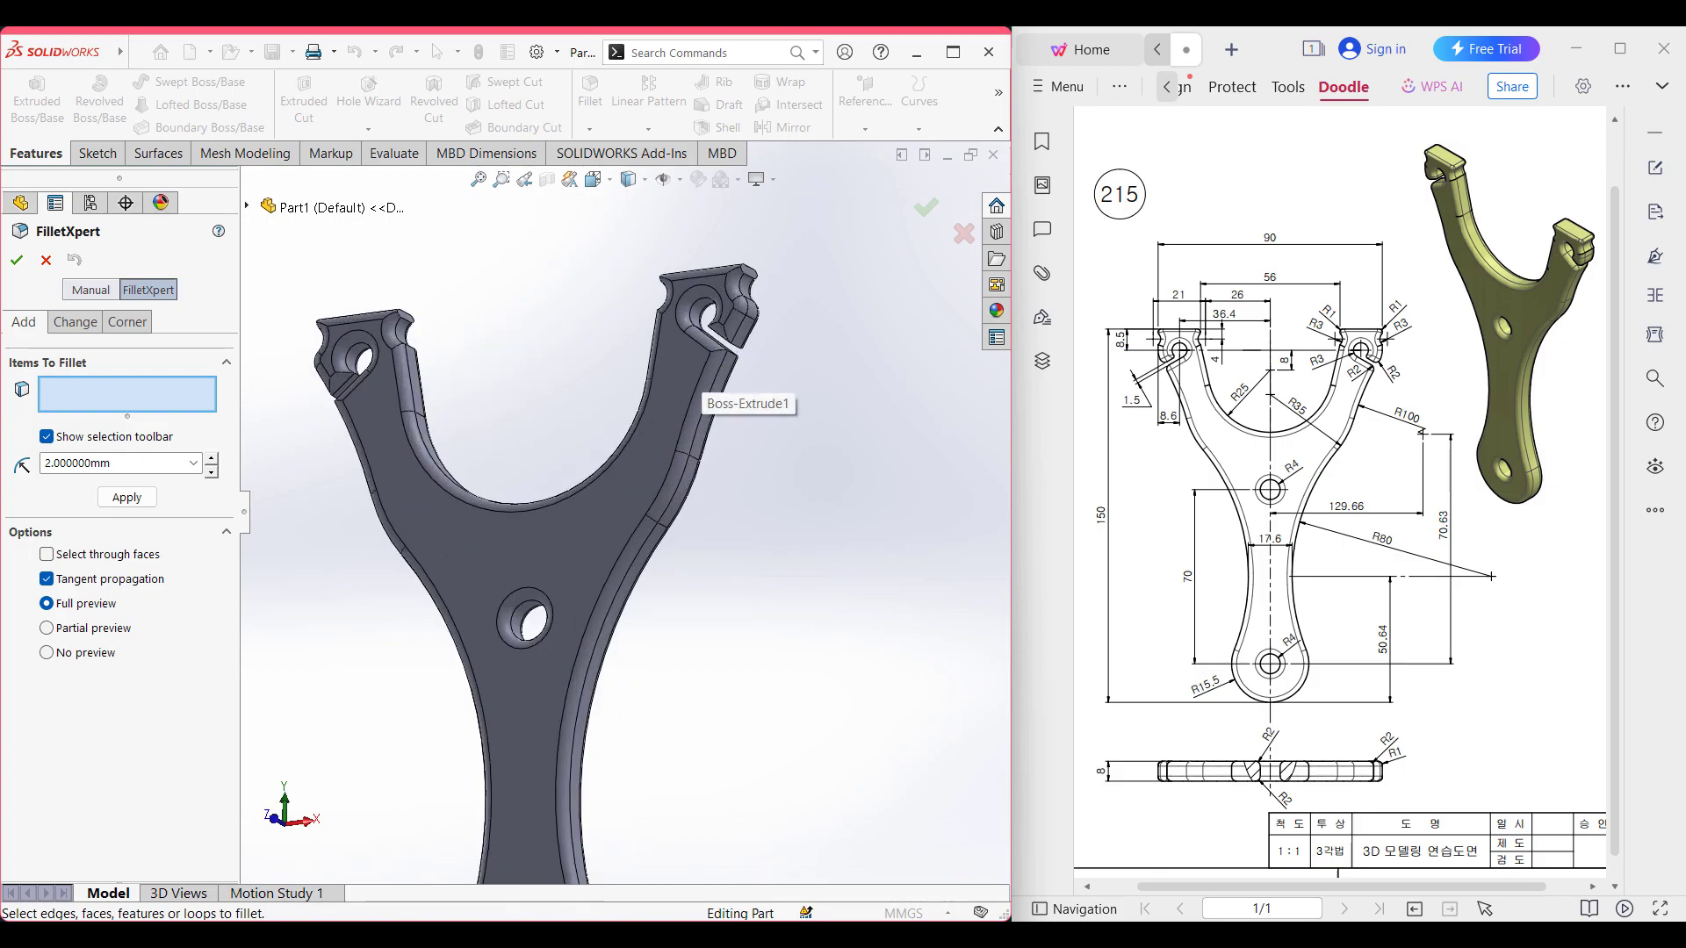
middle_click_drag(735, 415, 757, 375)
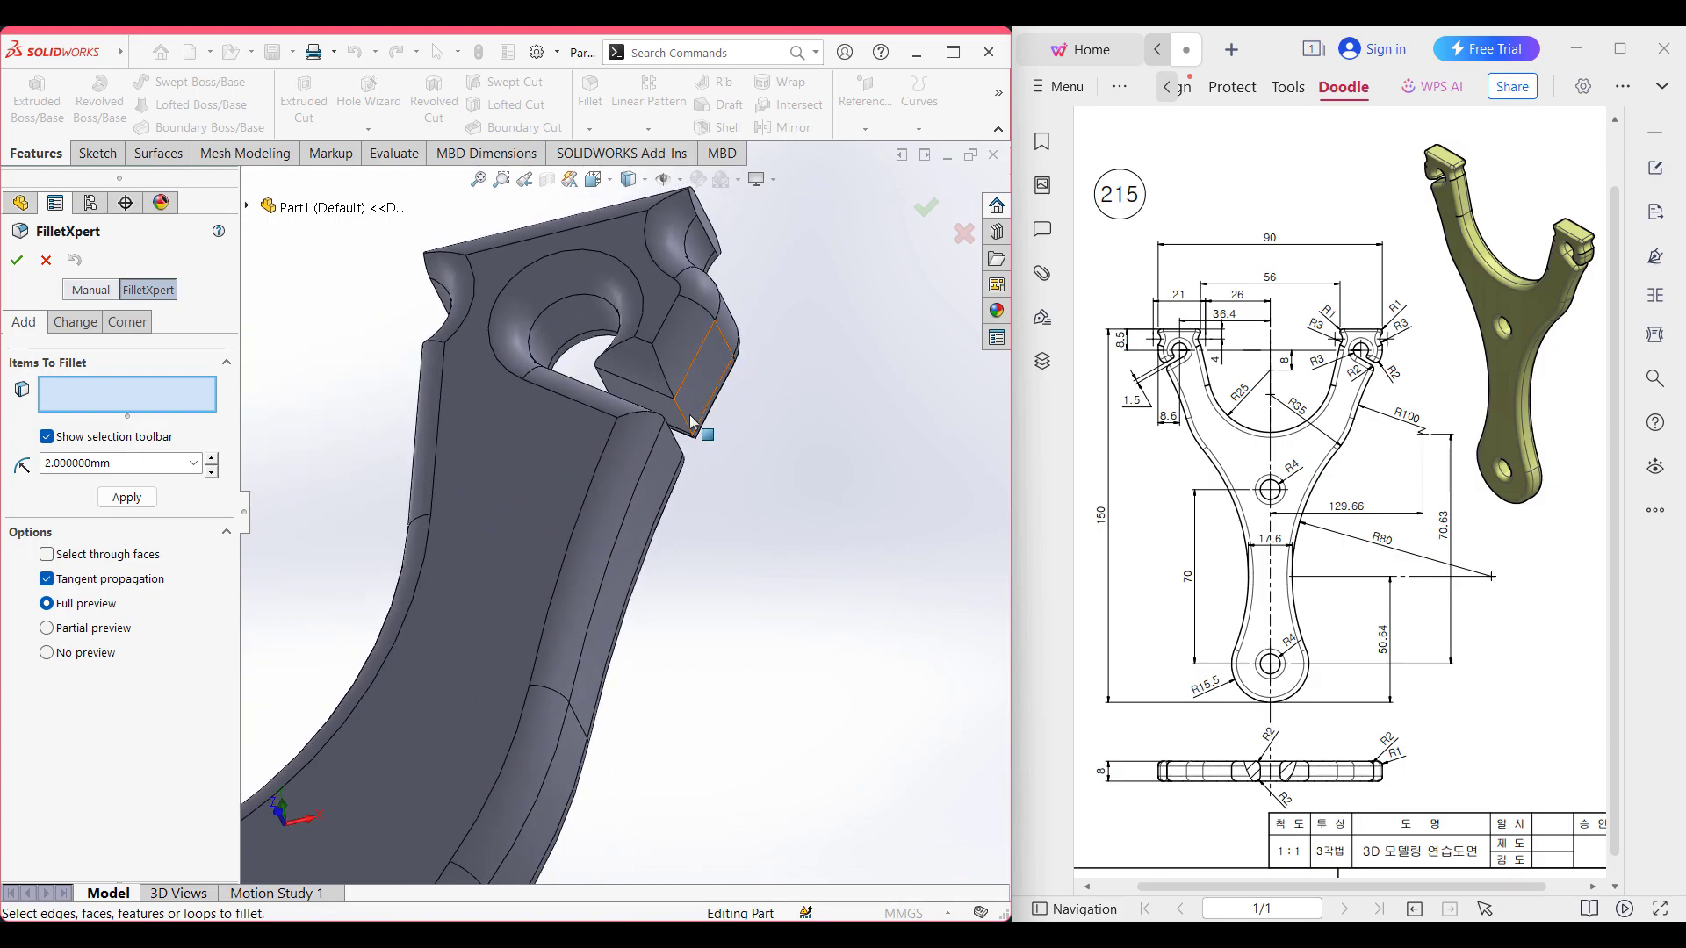
left_click(686, 425)
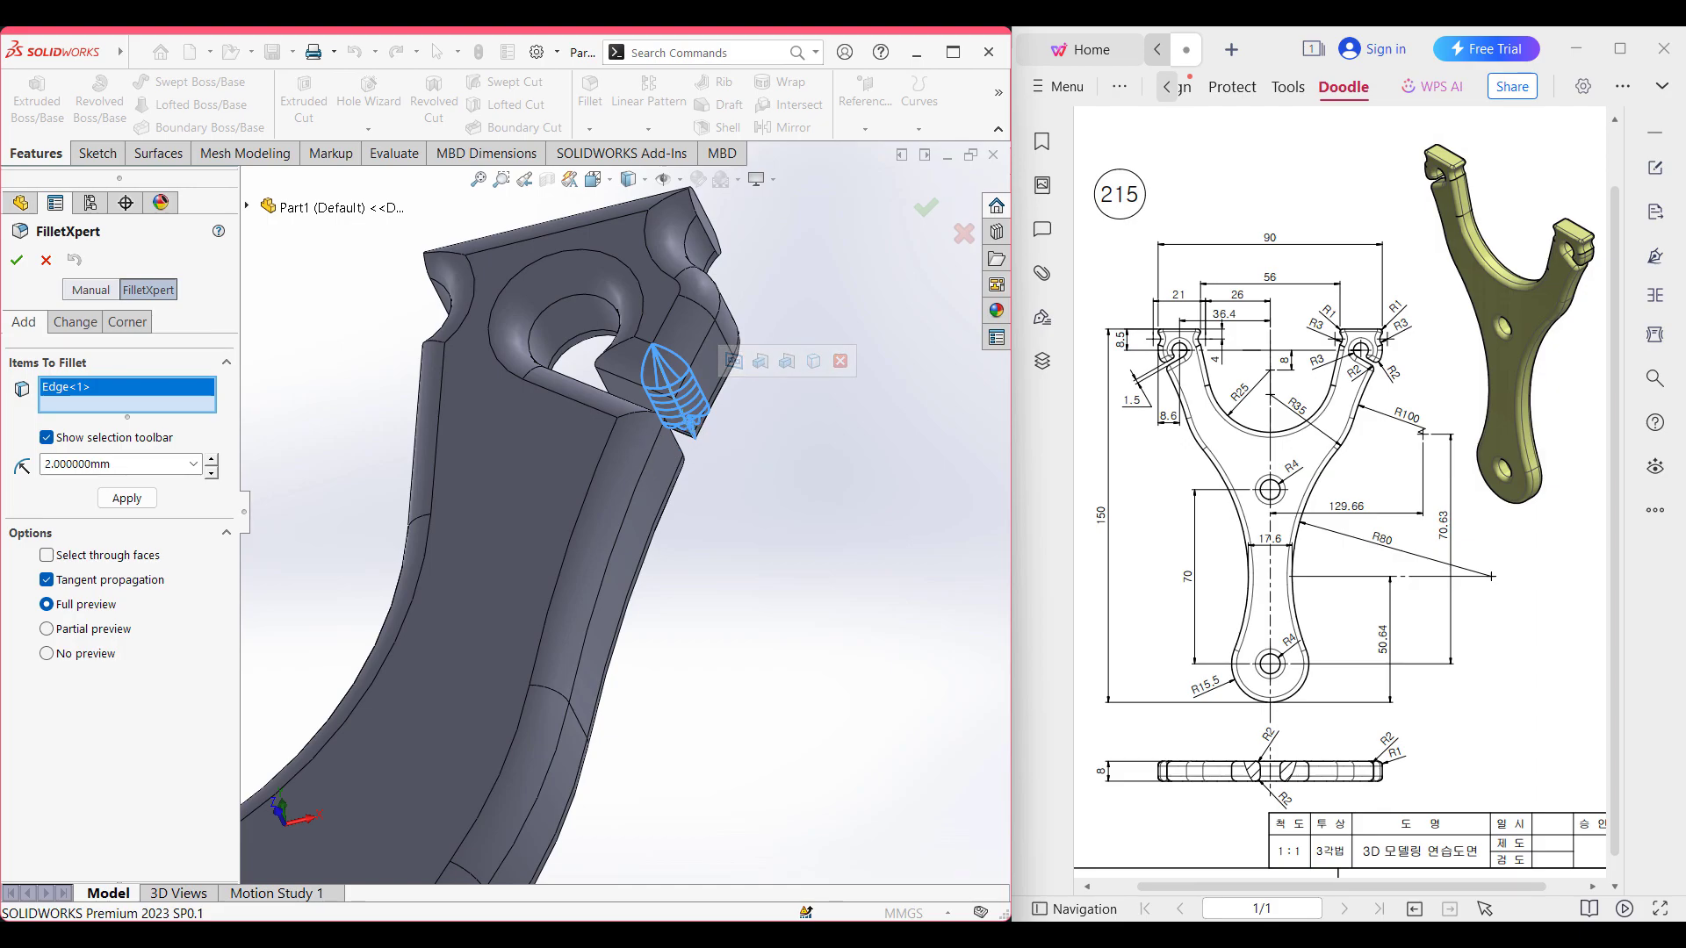
- Add the matching slot-mouth corner edge on the left fork tip and apply the 2 mm fillet to both edges
scroll(672, 476, "down", 3)
scroll(612, 493, "up", 6)
scroll(612, 493, "up", 4)
middle_click_drag(460, 524, 530, 446)
scroll(373, 555, "down", 2)
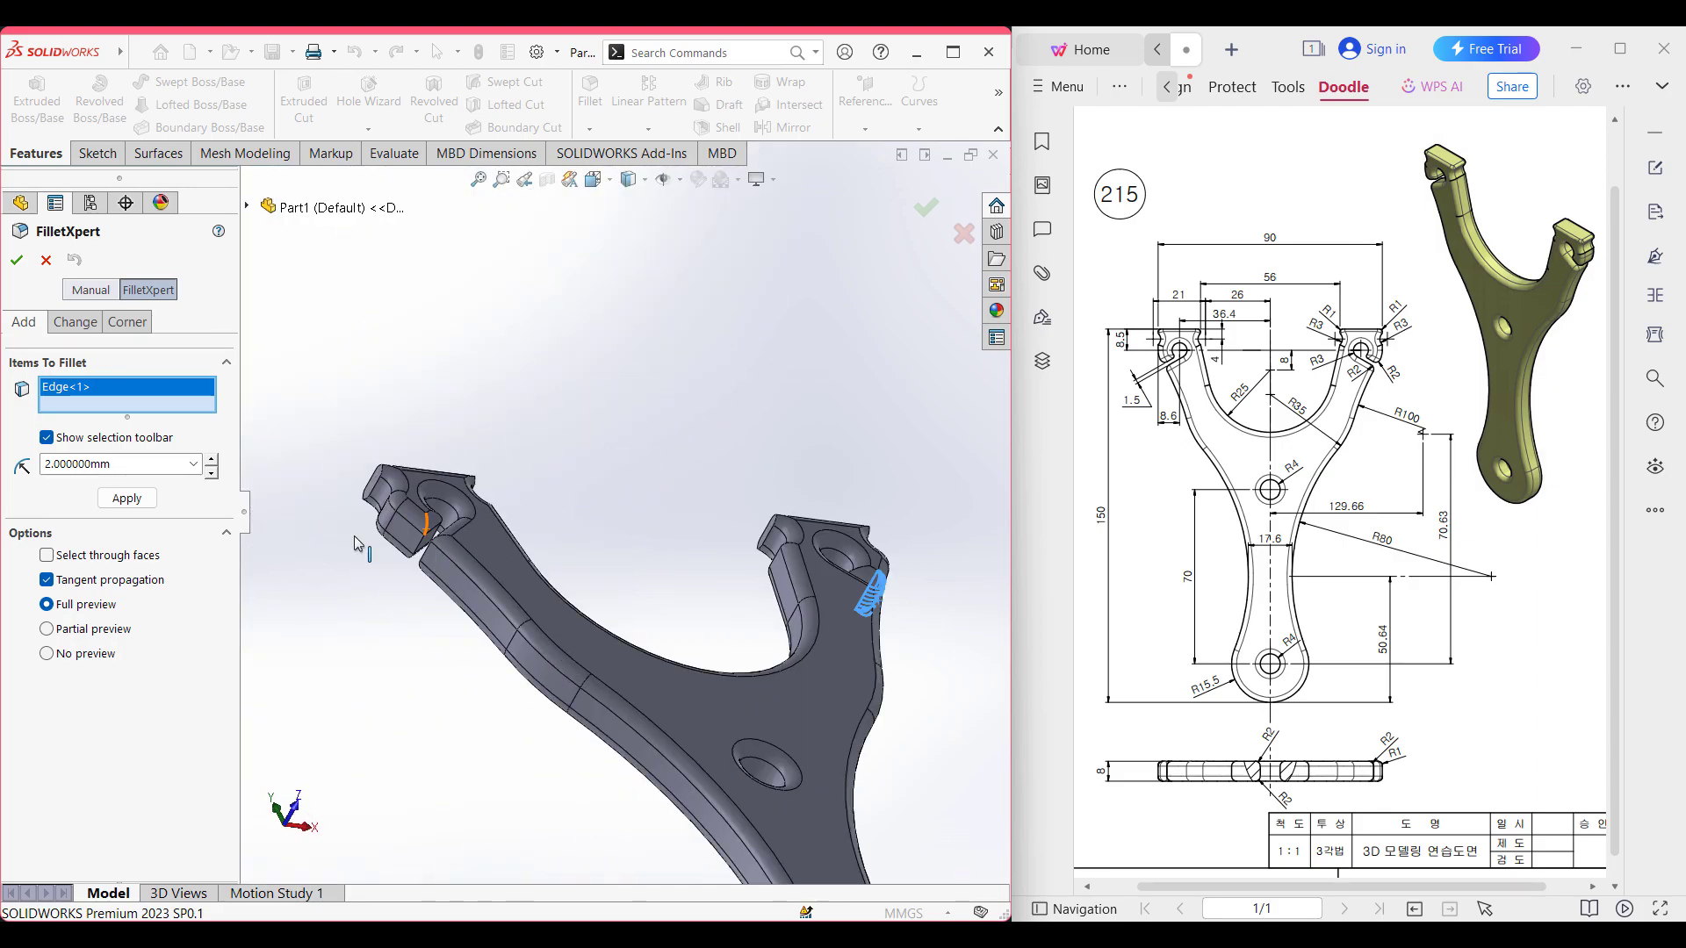
scroll(439, 546, "down", 2)
scroll(432, 544, "down", 3)
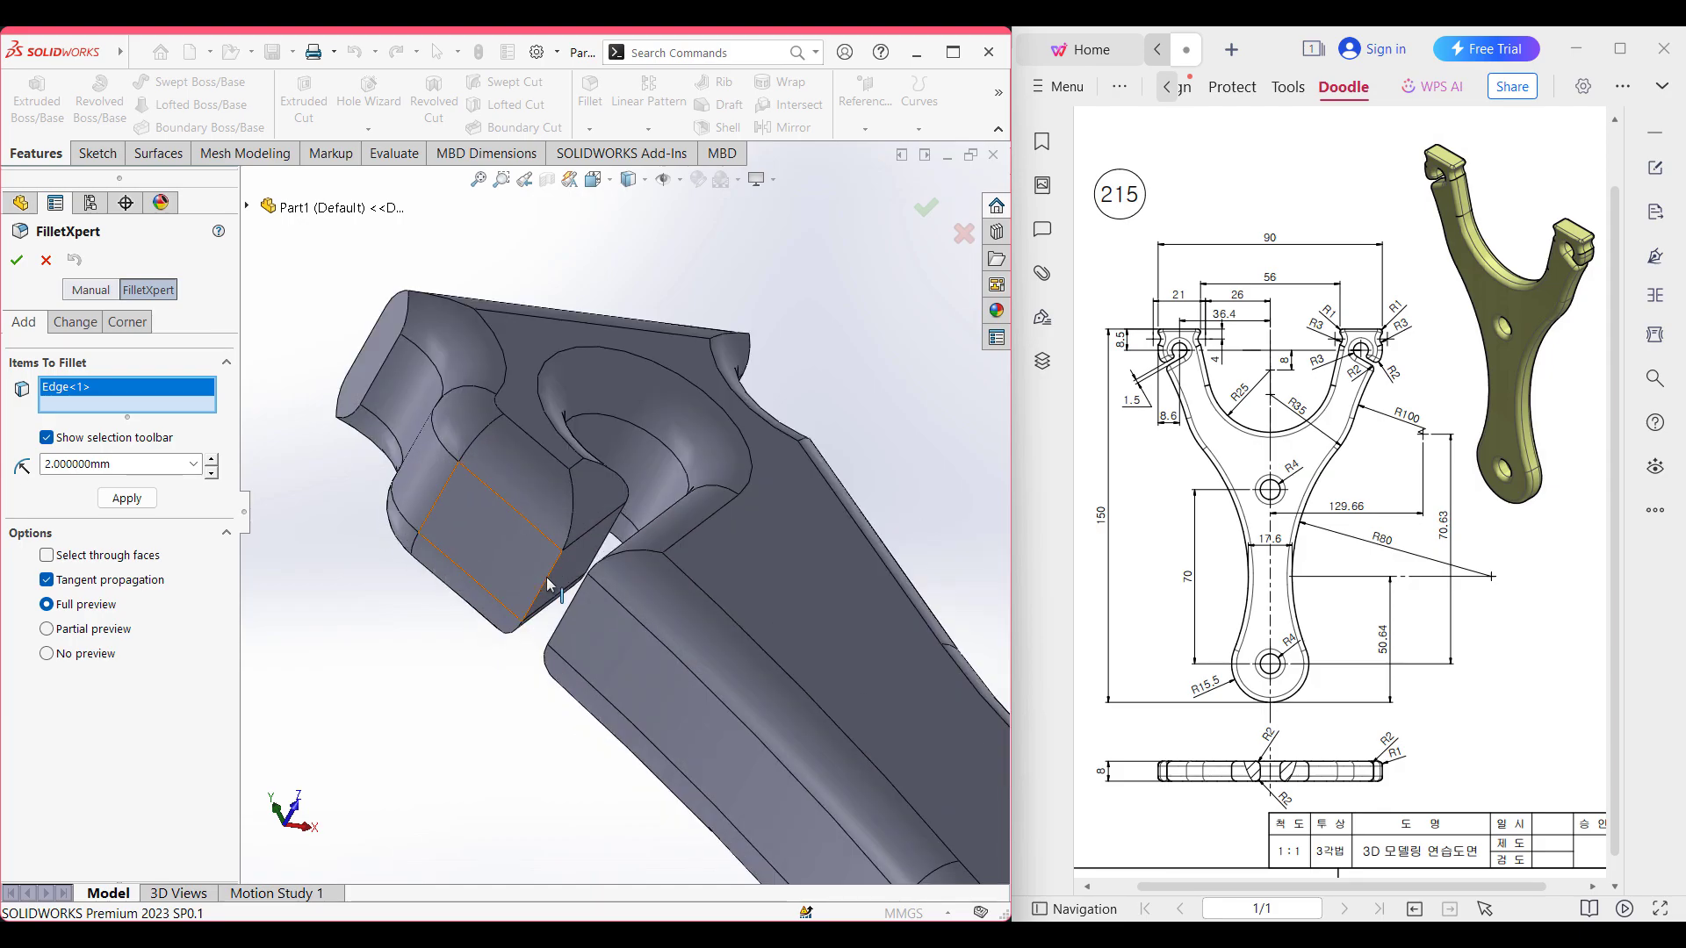
left_click(531, 569)
left_click(16, 260)
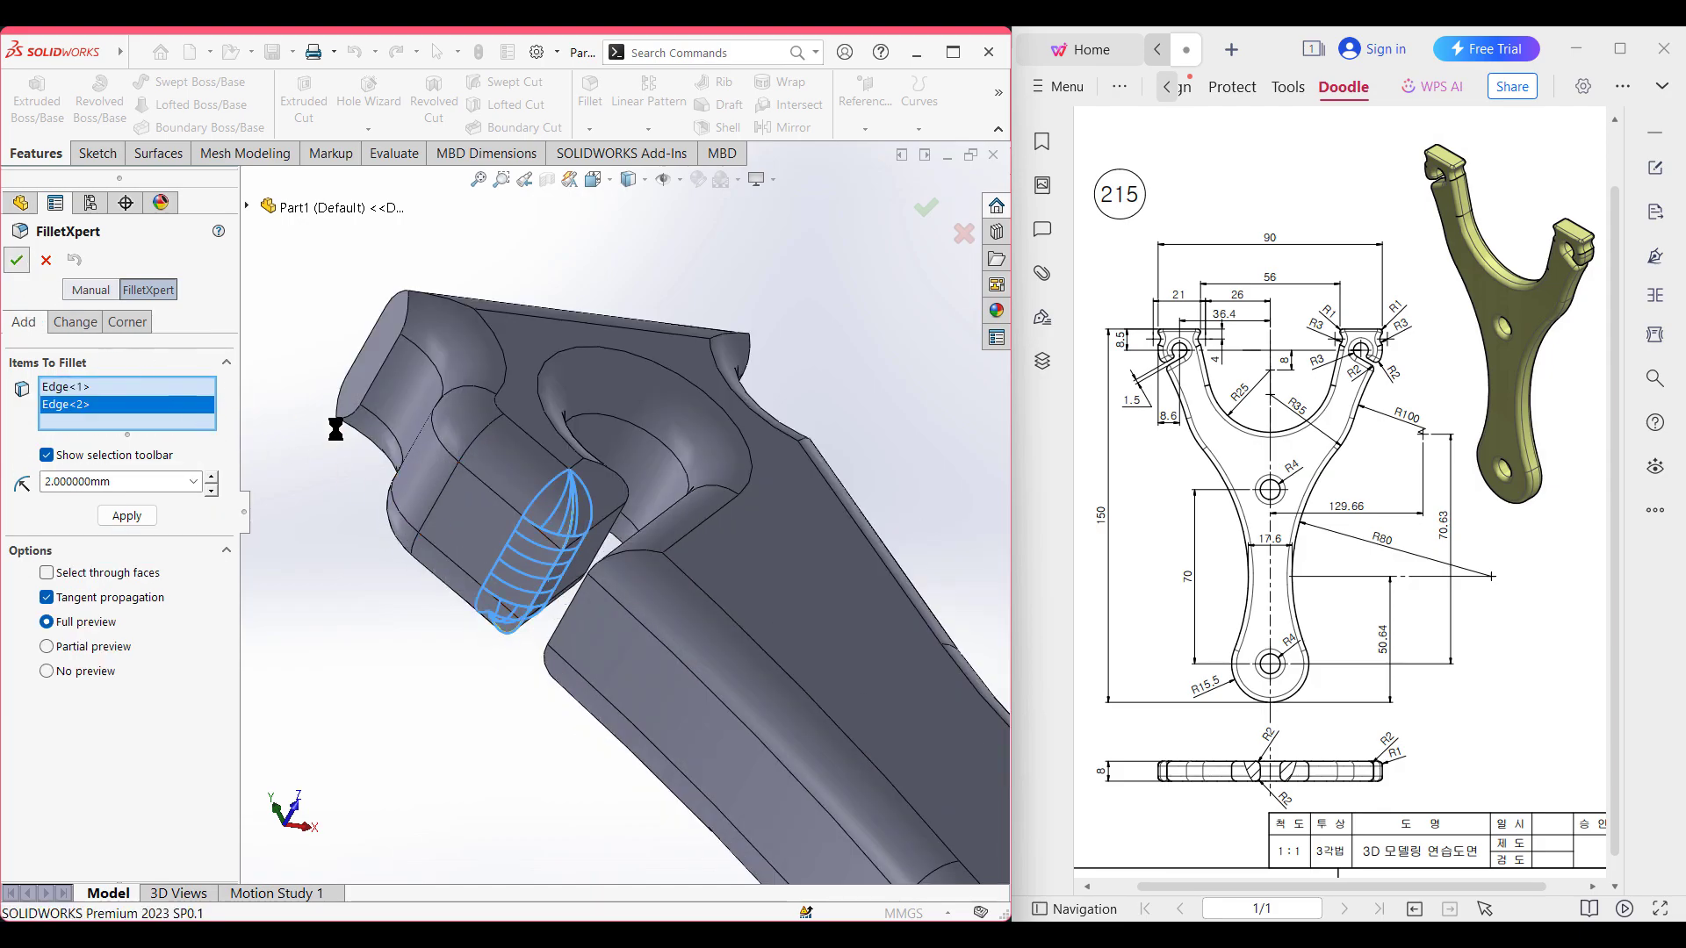
left_click(442, 749)
key("ctrl+7")
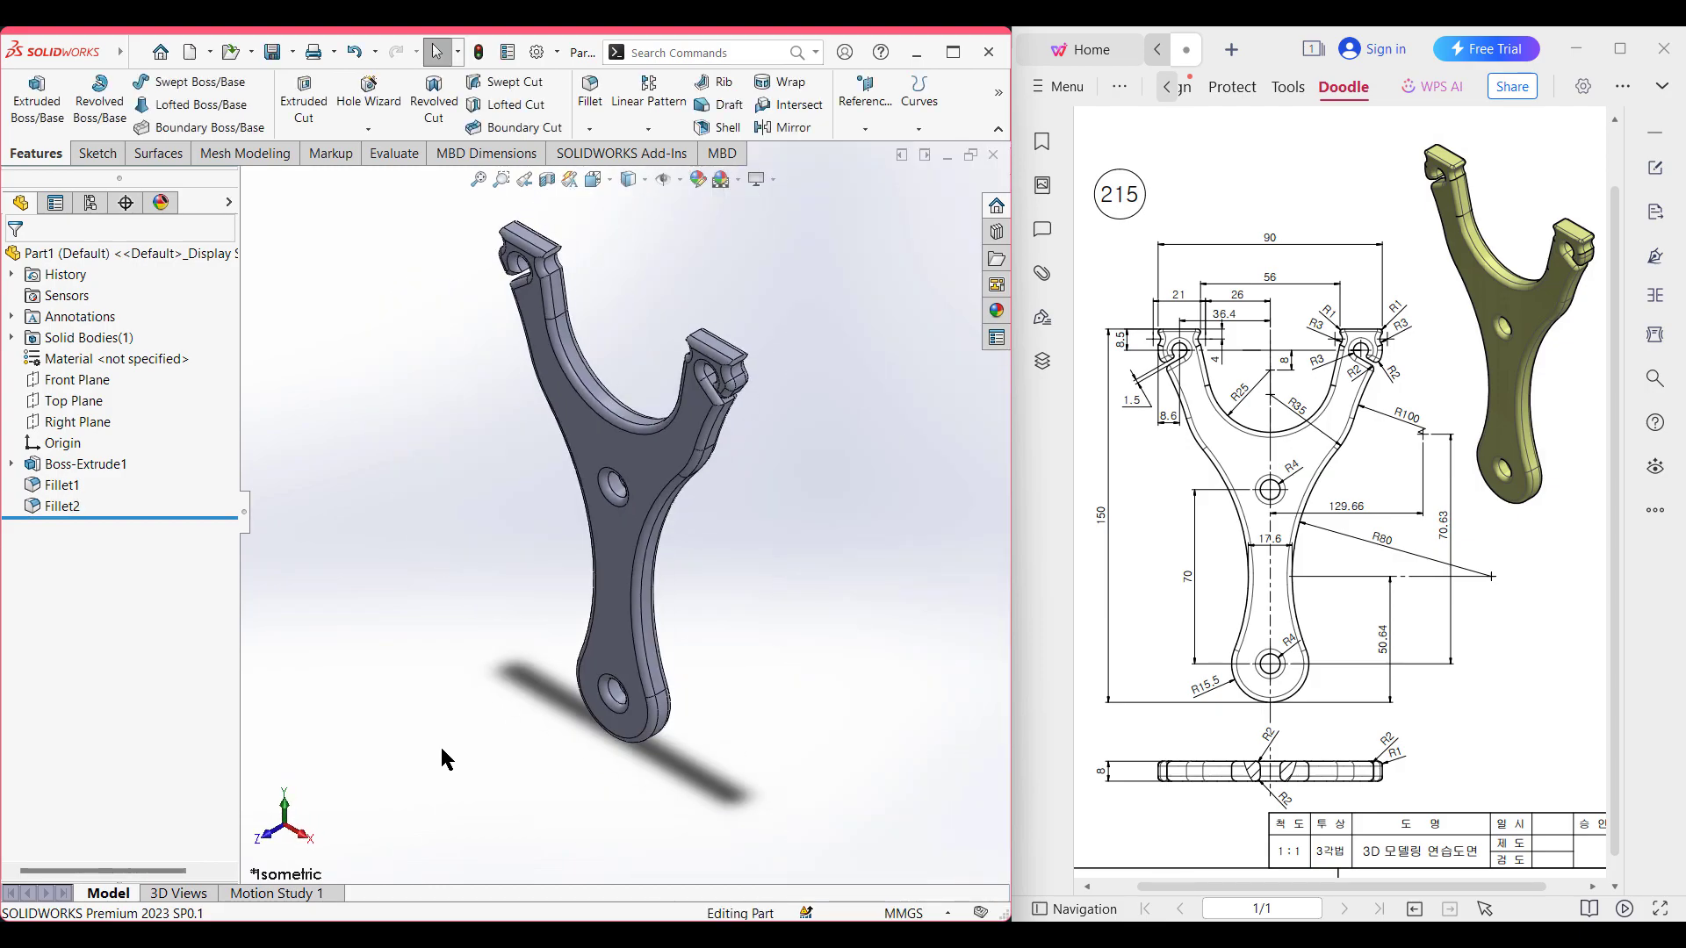
- Fillet the inner and outer end edges on top of both fork tips with a 1 mm radius
left_click(590, 92)
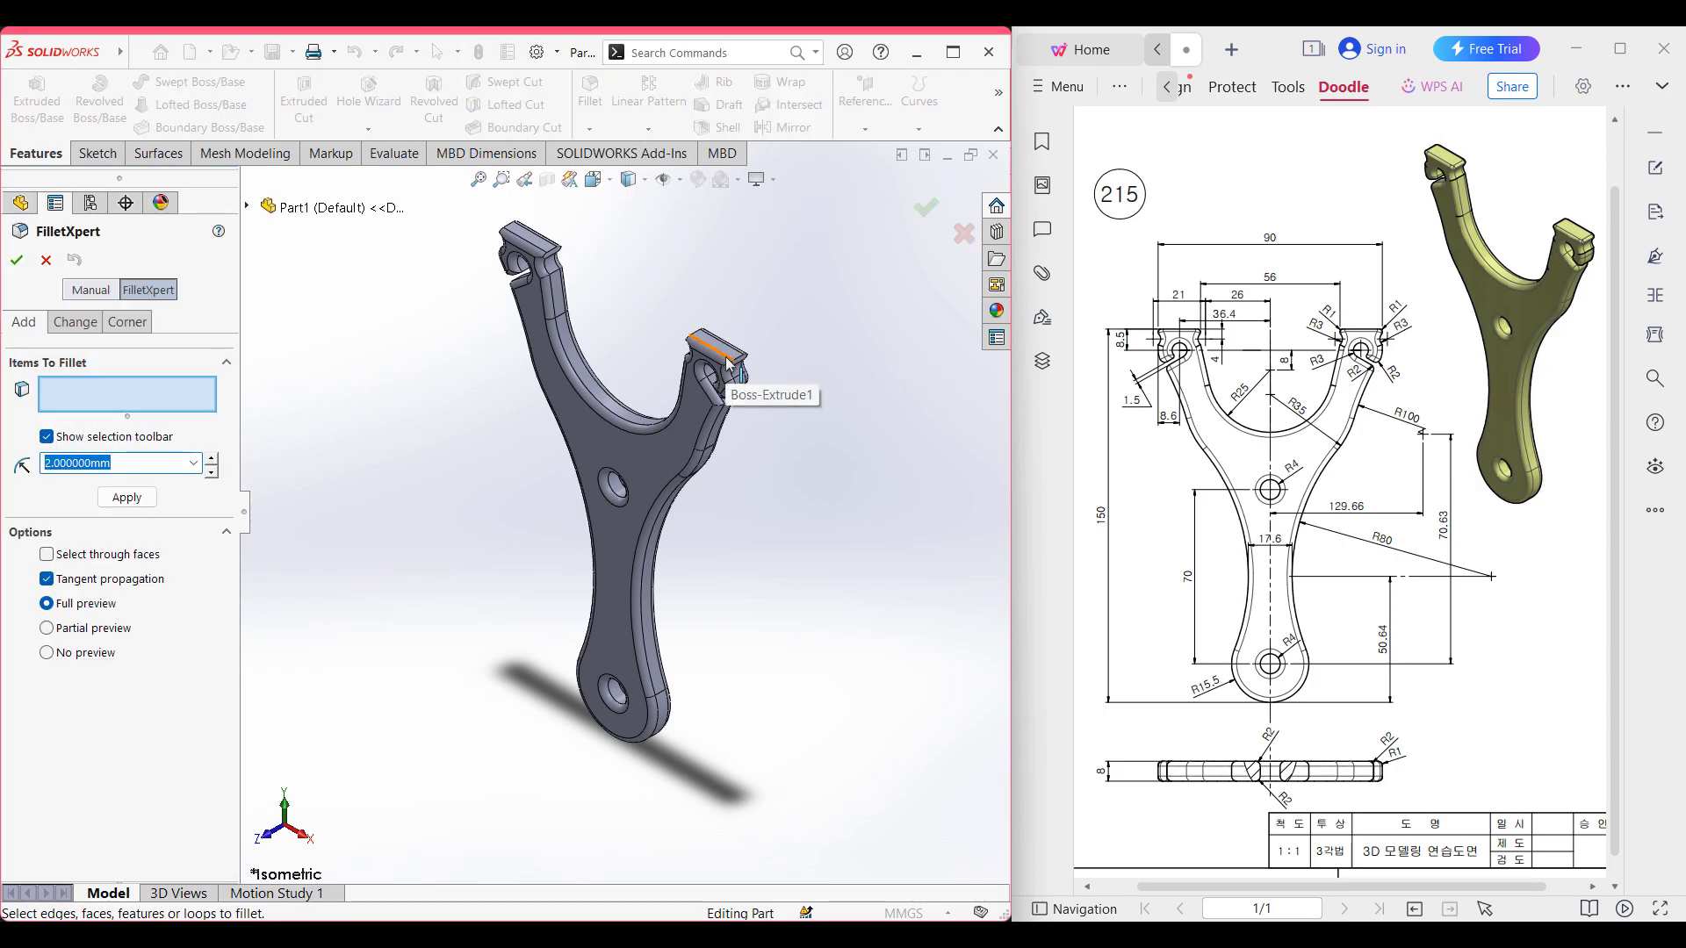
type("1")
key("Return")
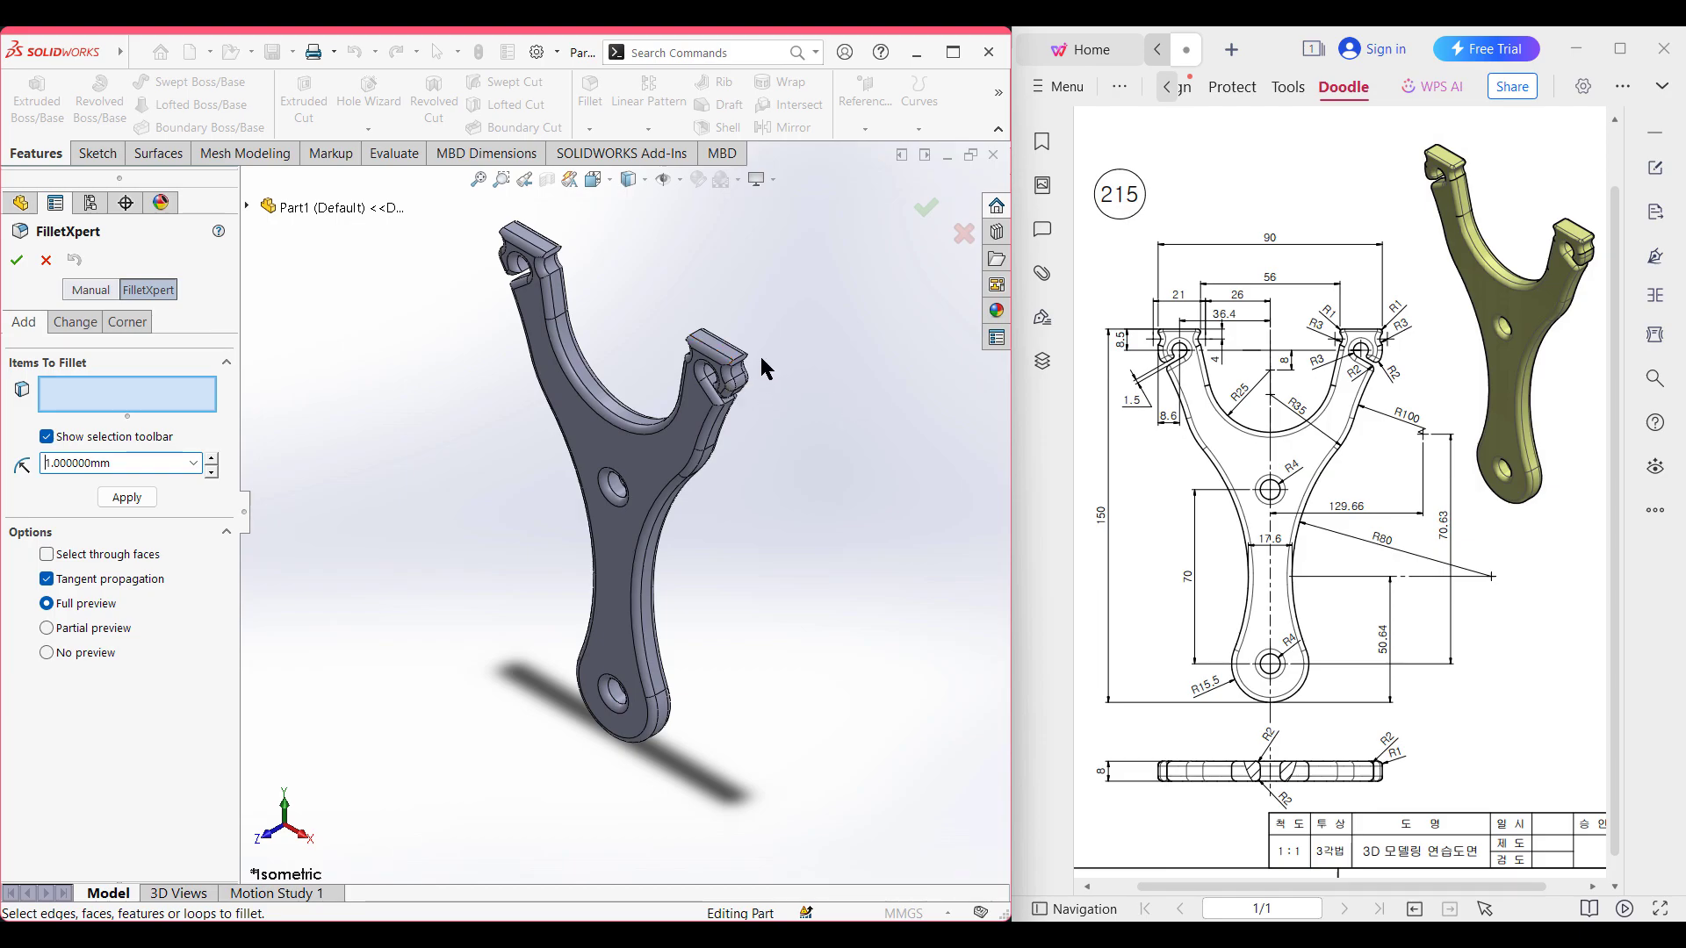
left_click(740, 360)
middle_click_drag(685, 303, 936, 539)
left_click(913, 546)
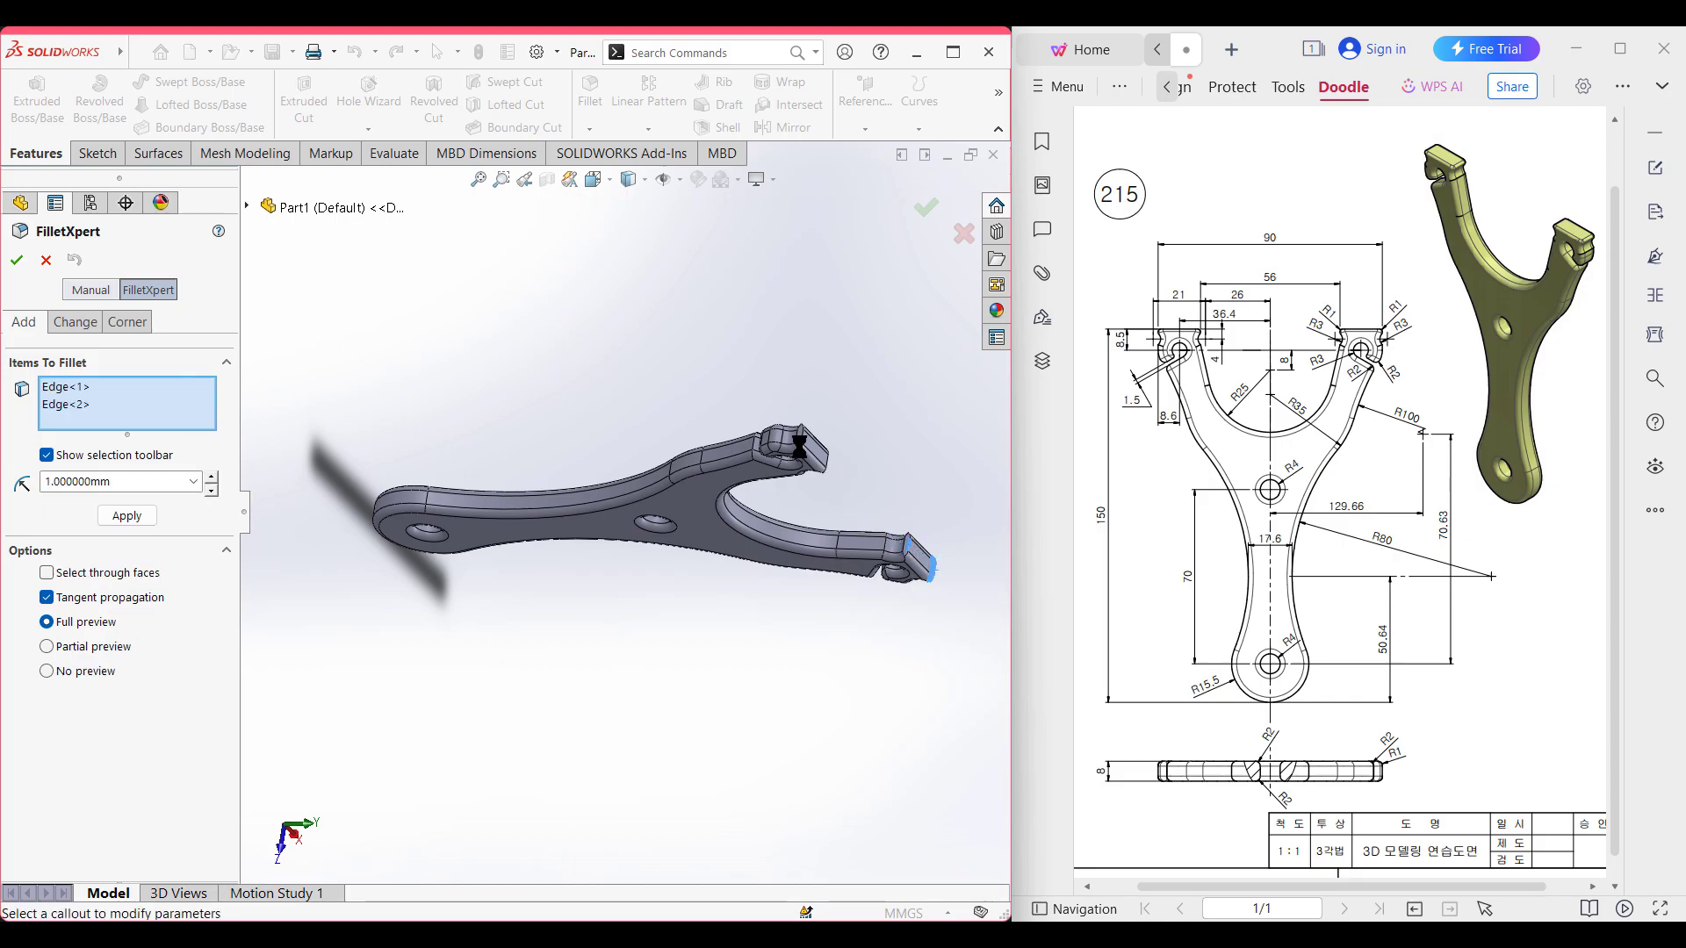
left_click(801, 438)
middle_click_drag(801, 438, 655, 331)
scroll(485, 349, "down", 6)
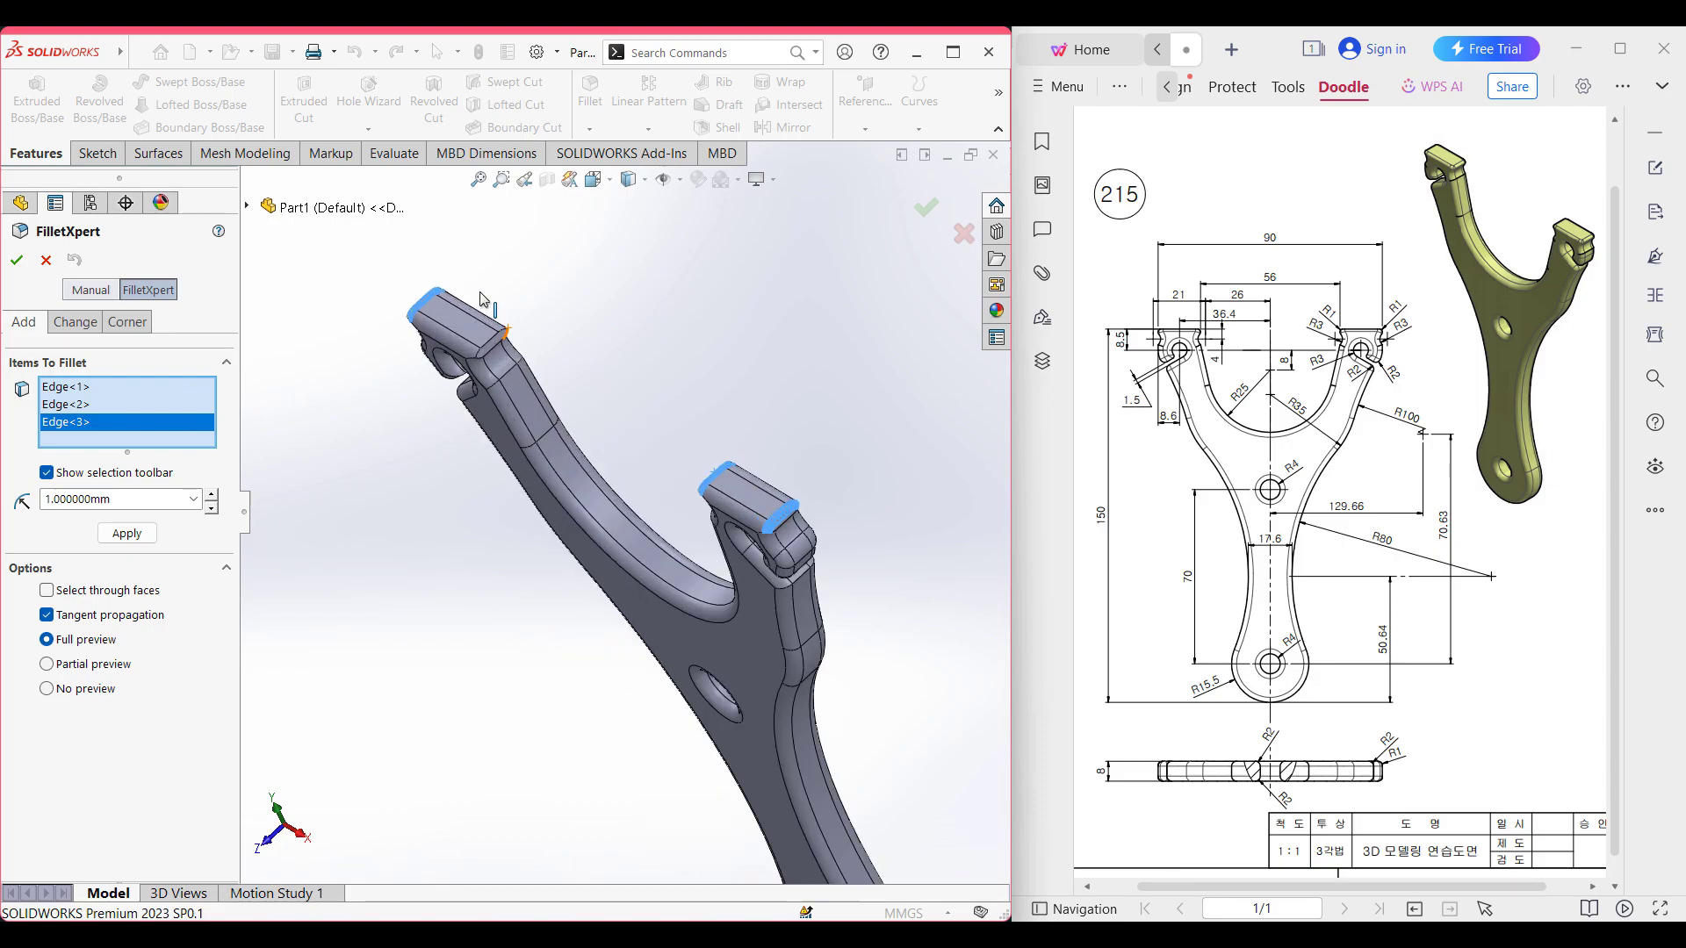
left_click(520, 366)
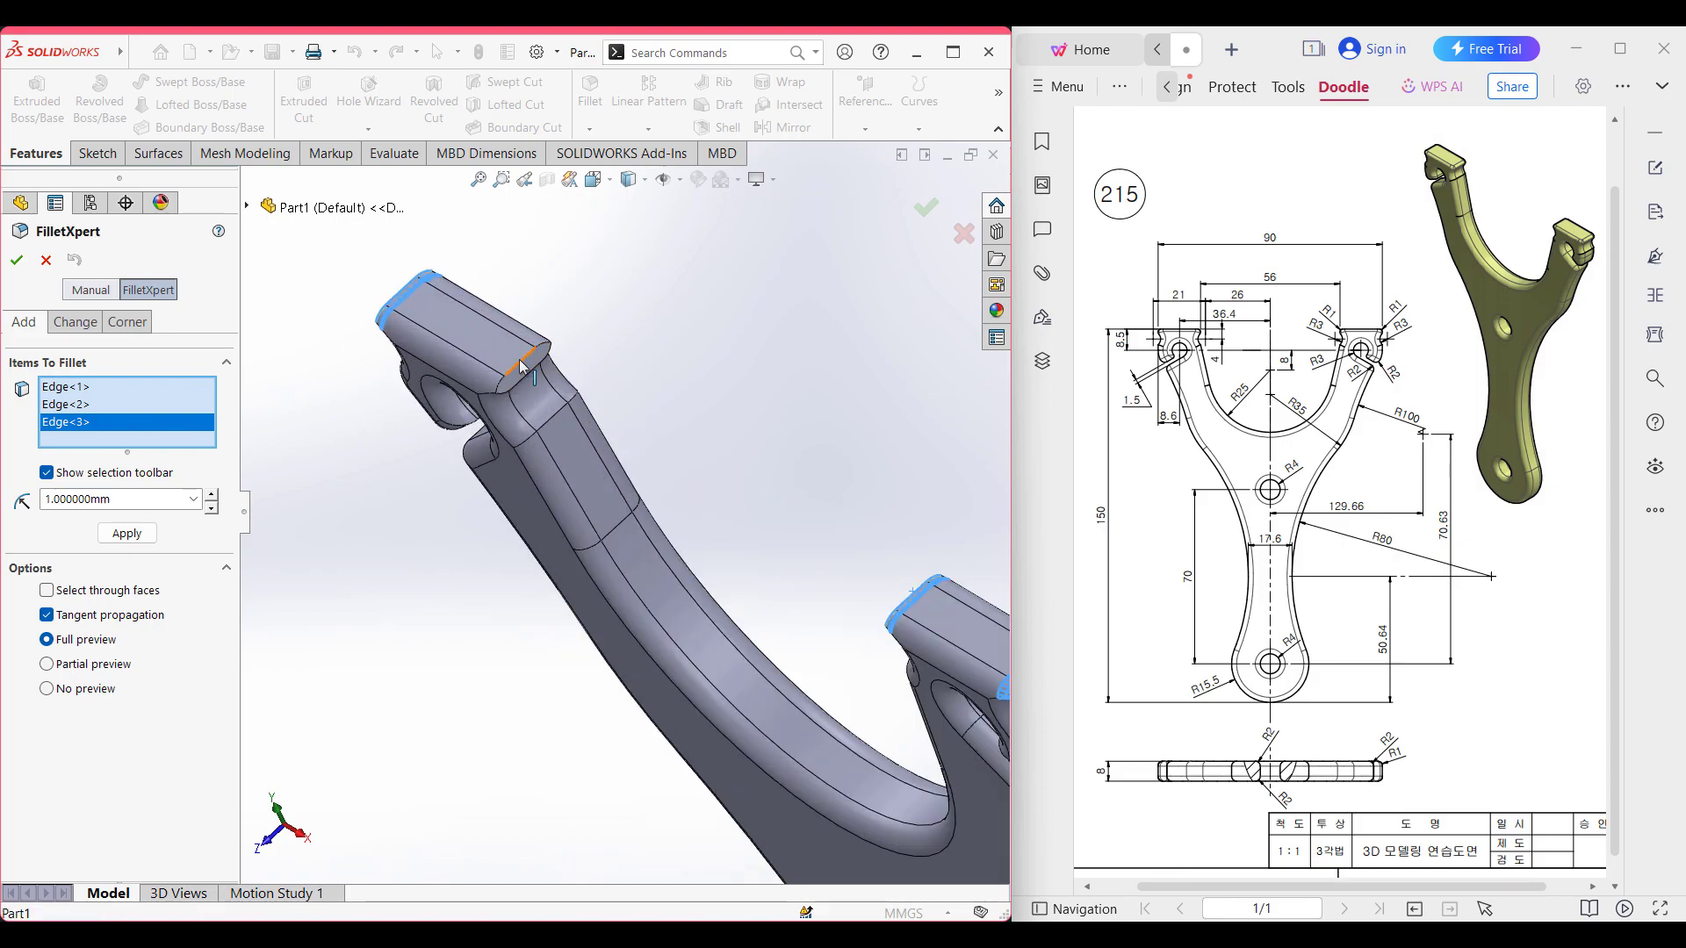
left_click(16, 260)
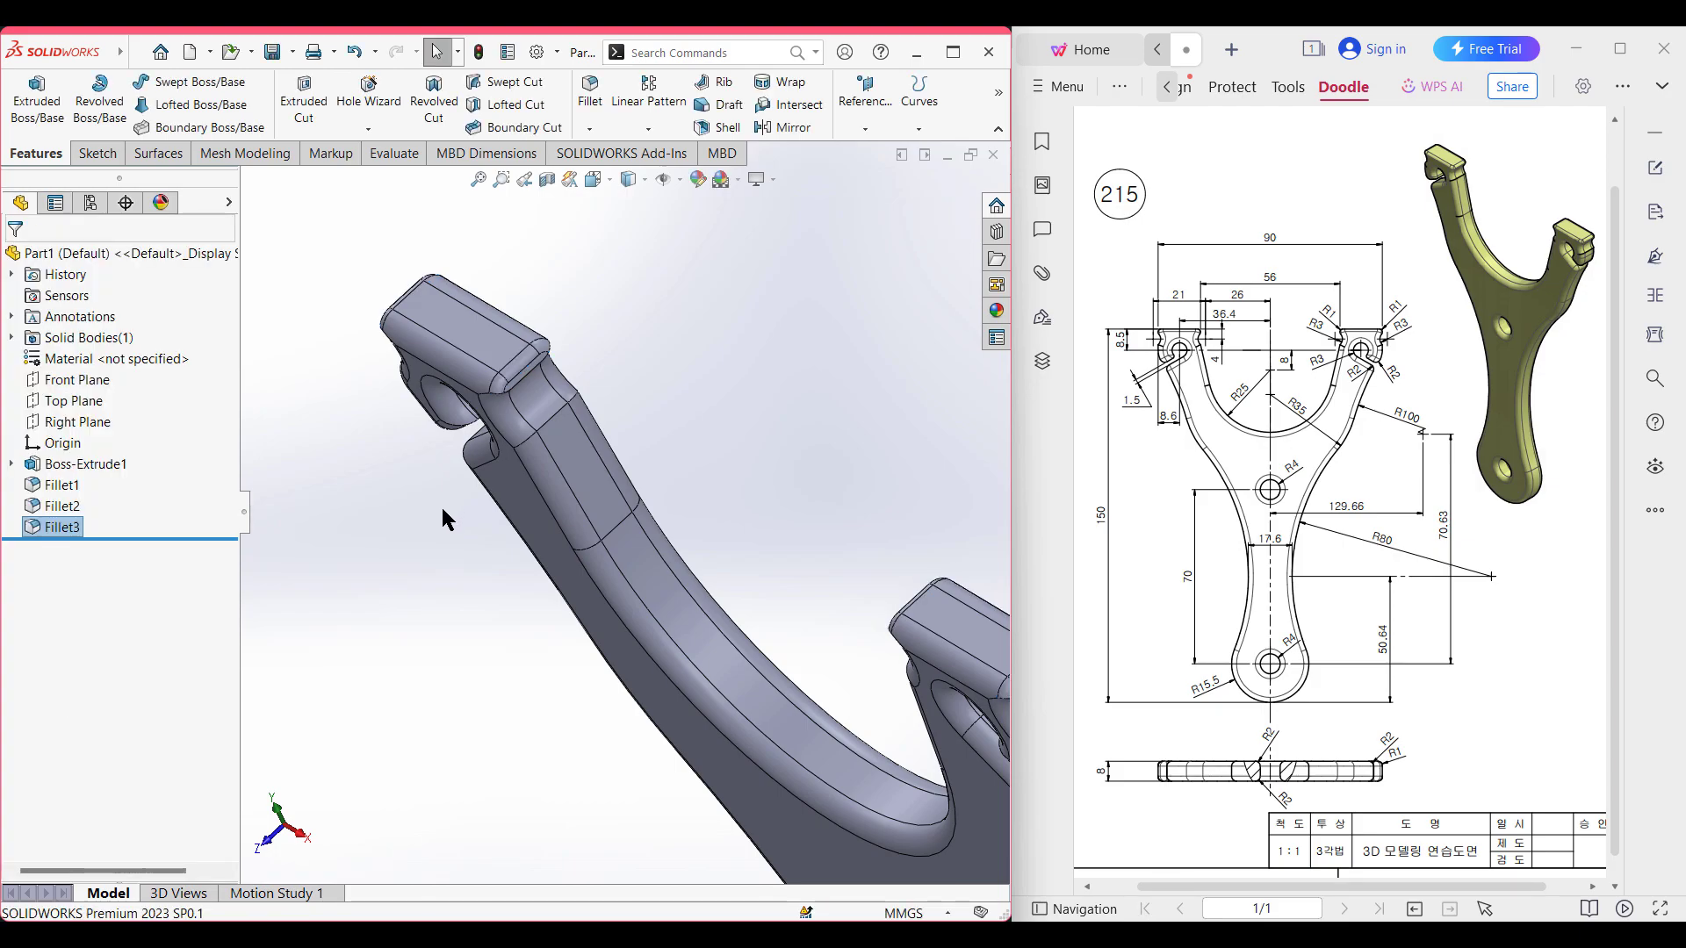
left_click(434, 515)
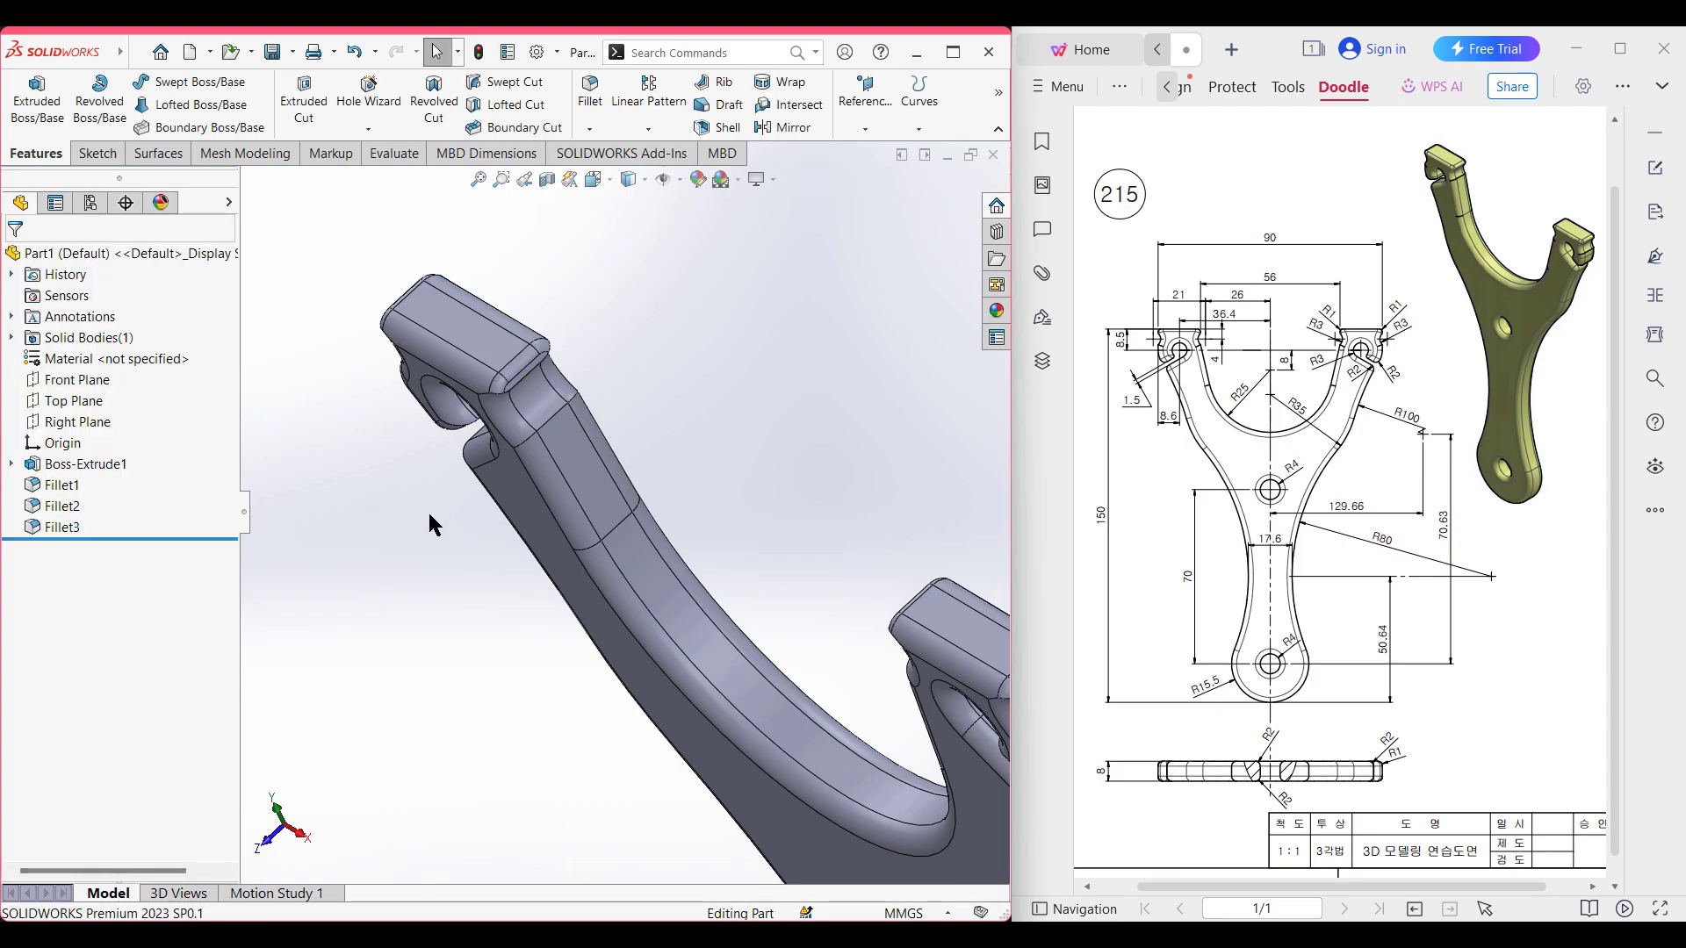
key("ctrl+7")
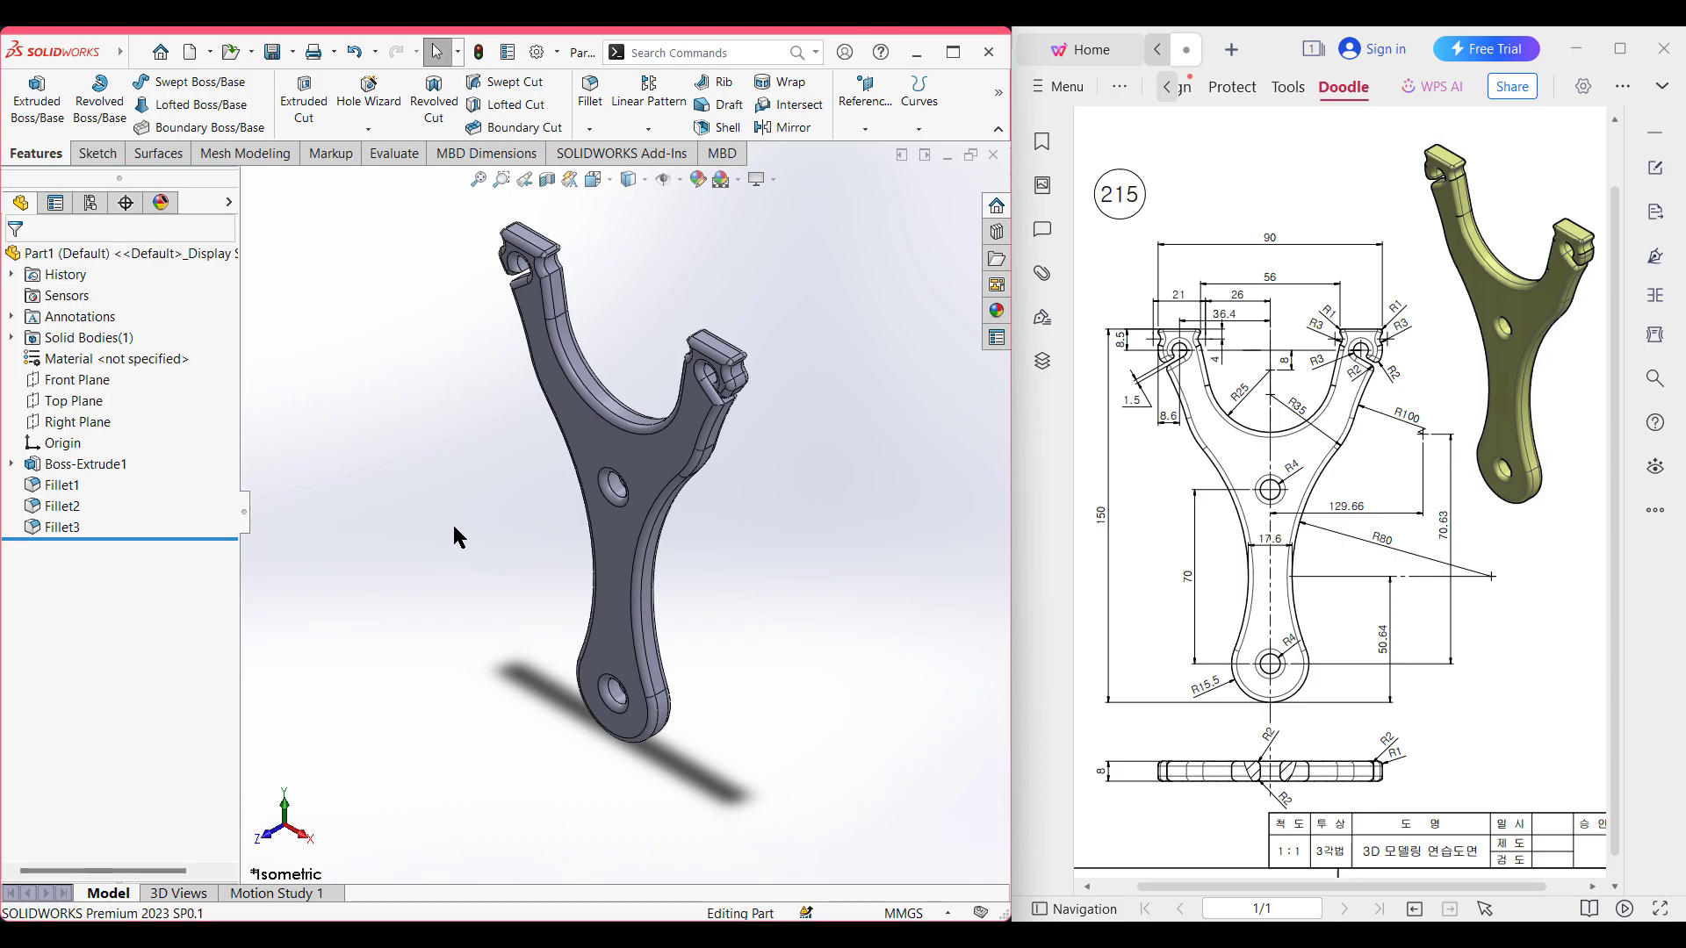